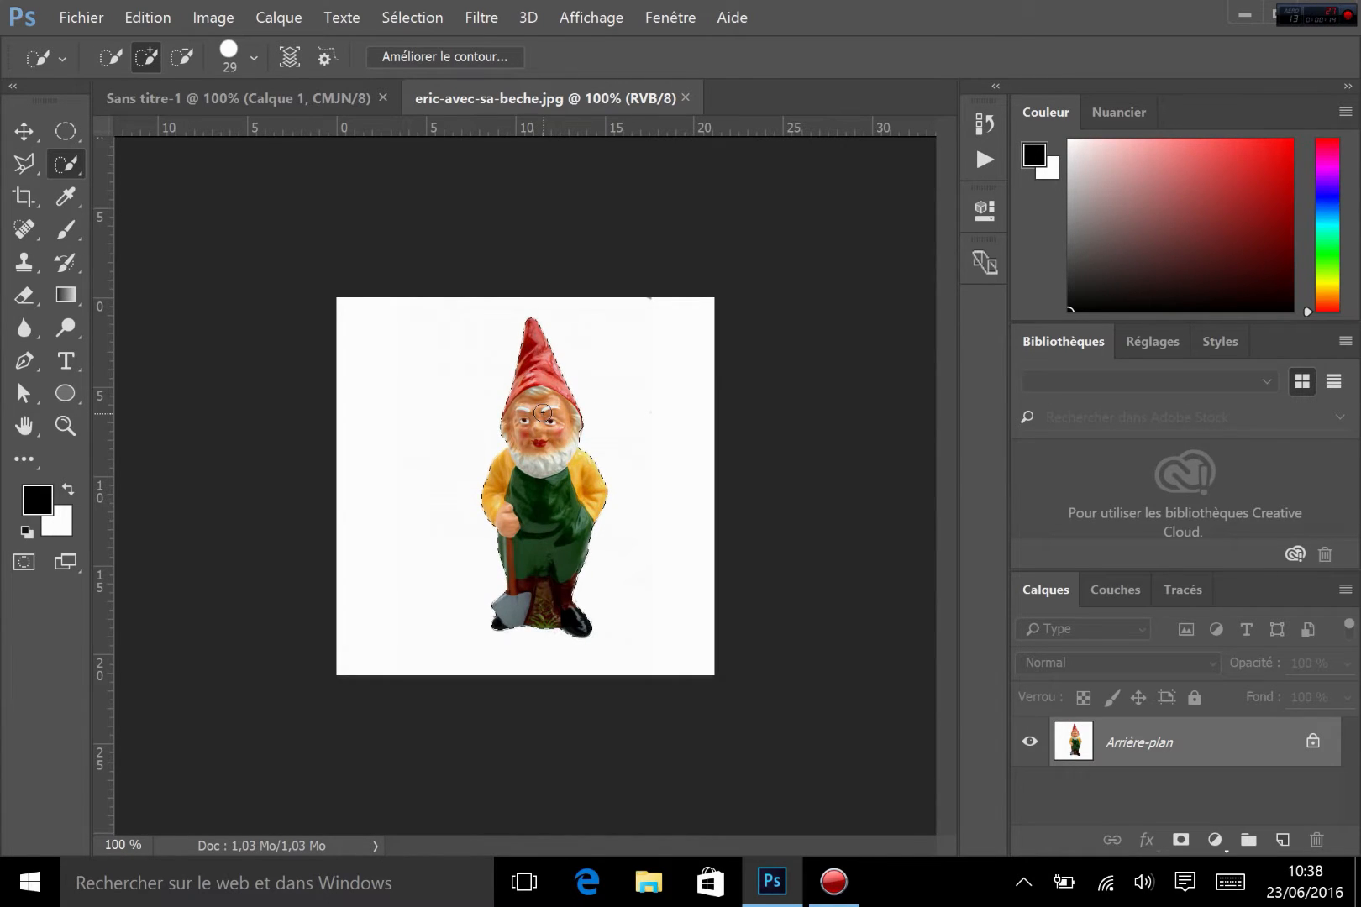
Move the selected gnome cutout from eric-avec-sa-beche.jpg into Sans titre-1 and position it near the canvas centre
left_click(267, 102)
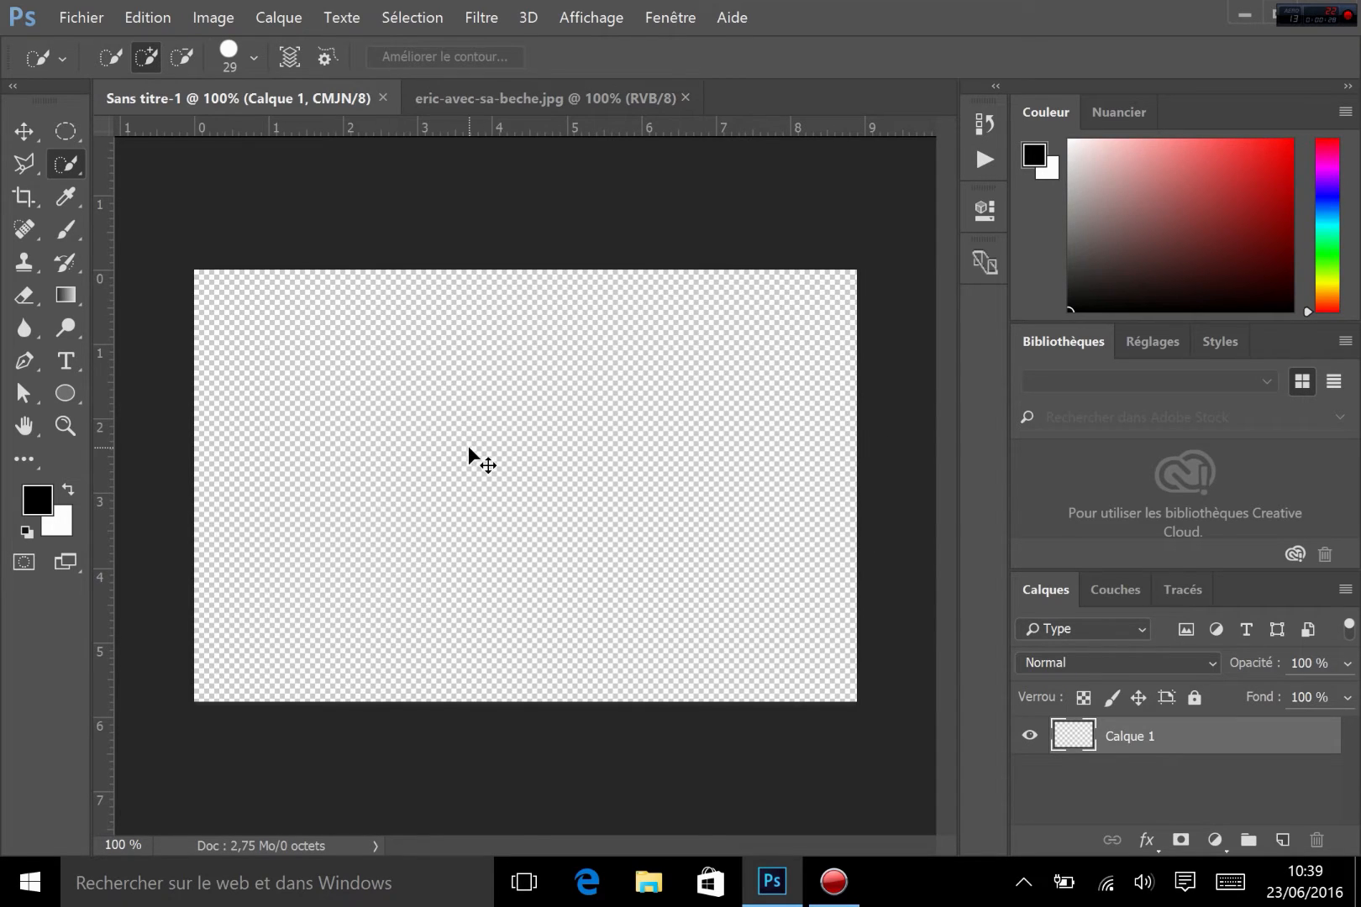
left_click_drag(468, 446, 470, 446)
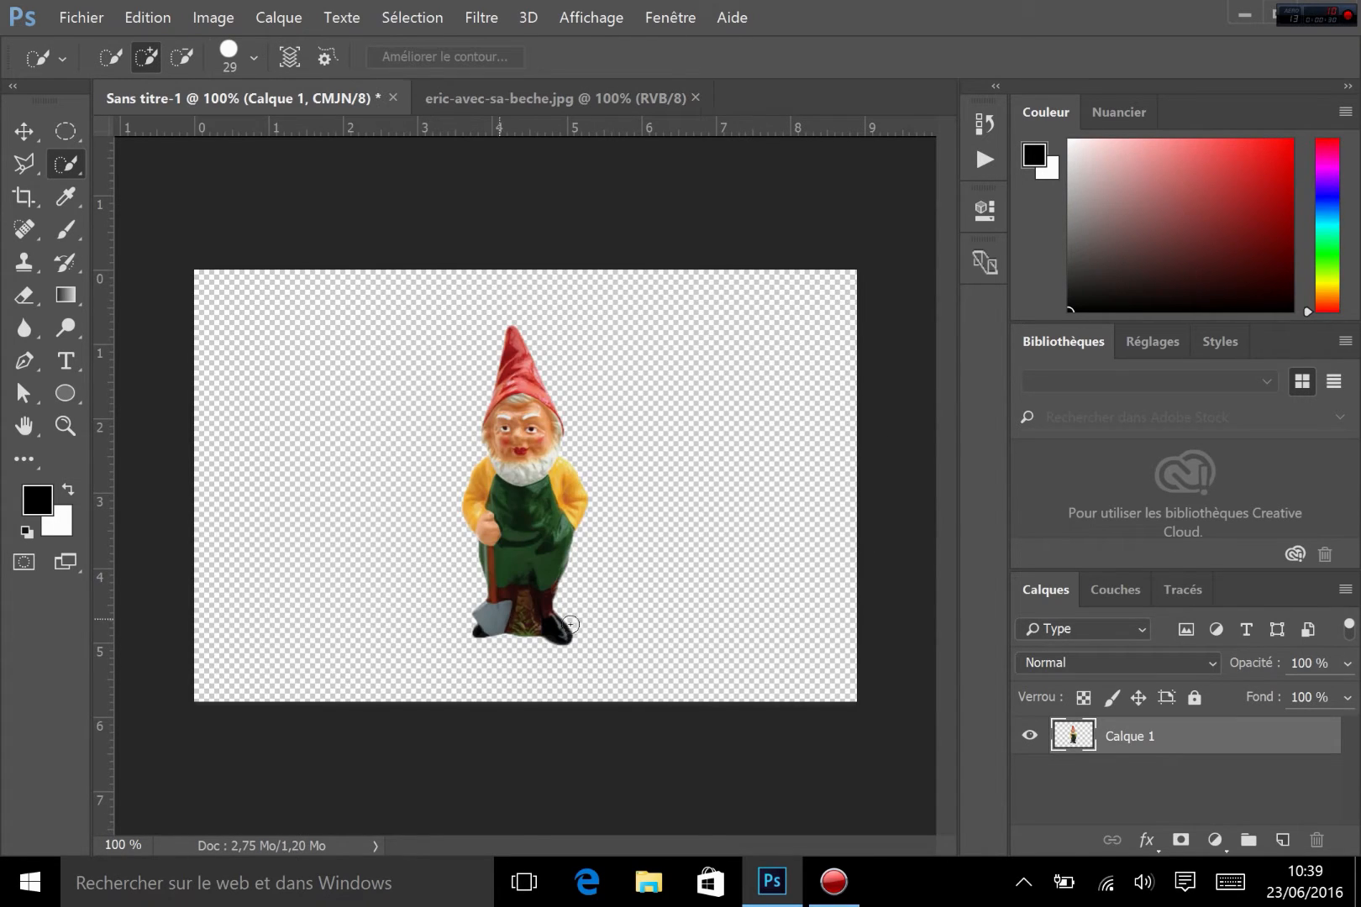
key("v")
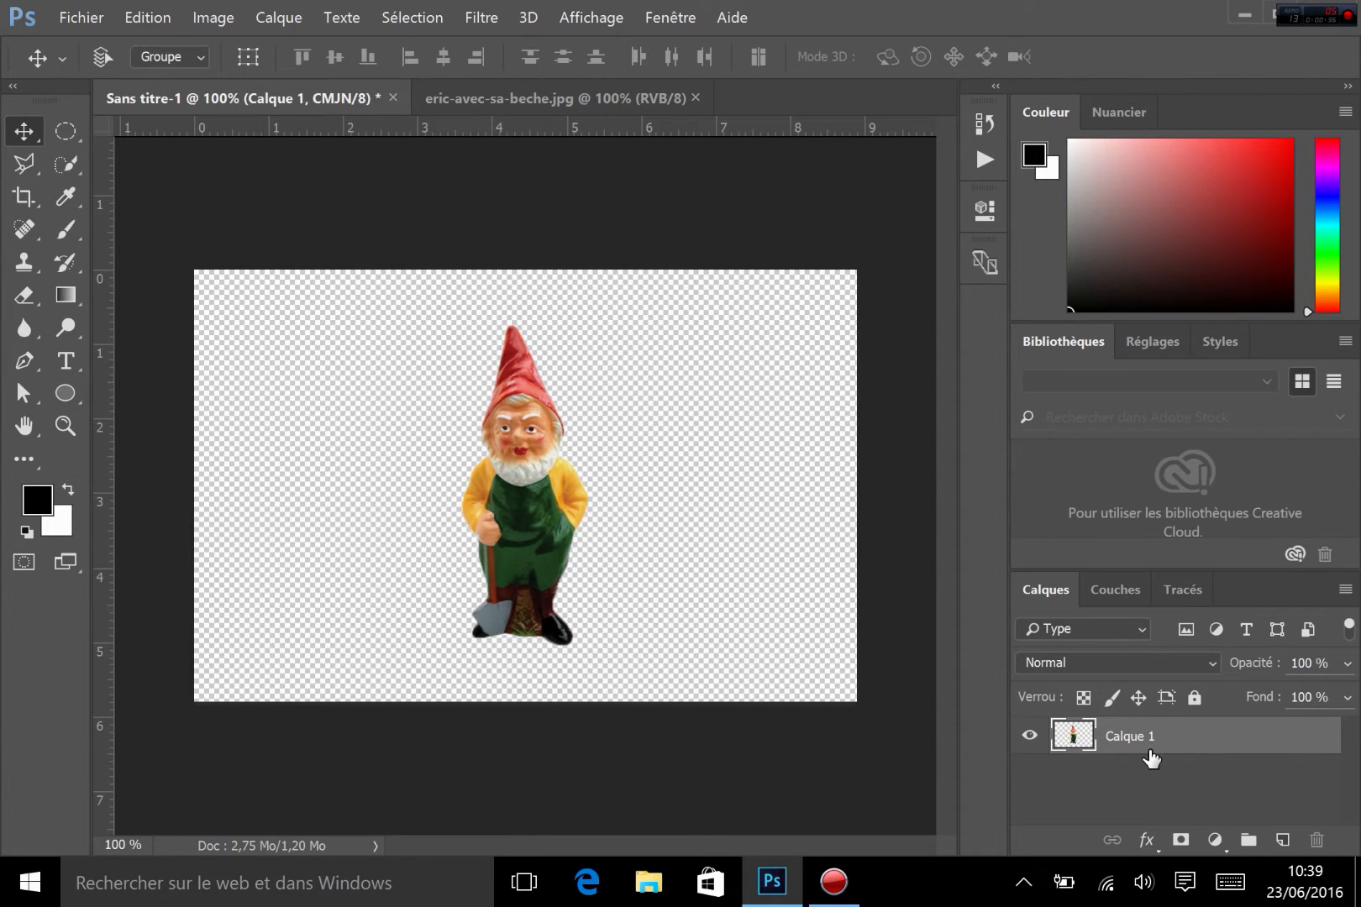
mouse_move(504, 519)
left_mouse_down()
mouse_move(718, 542)
mouse_move(256, 510)
mouse_move(325, 533)
mouse_move(576, 524)
mouse_move(544, 537)
mouse_move(568, 513)
mouse_move(564, 493)
mouse_move(505, 502)
mouse_move(514, 528)
left_mouse_up()
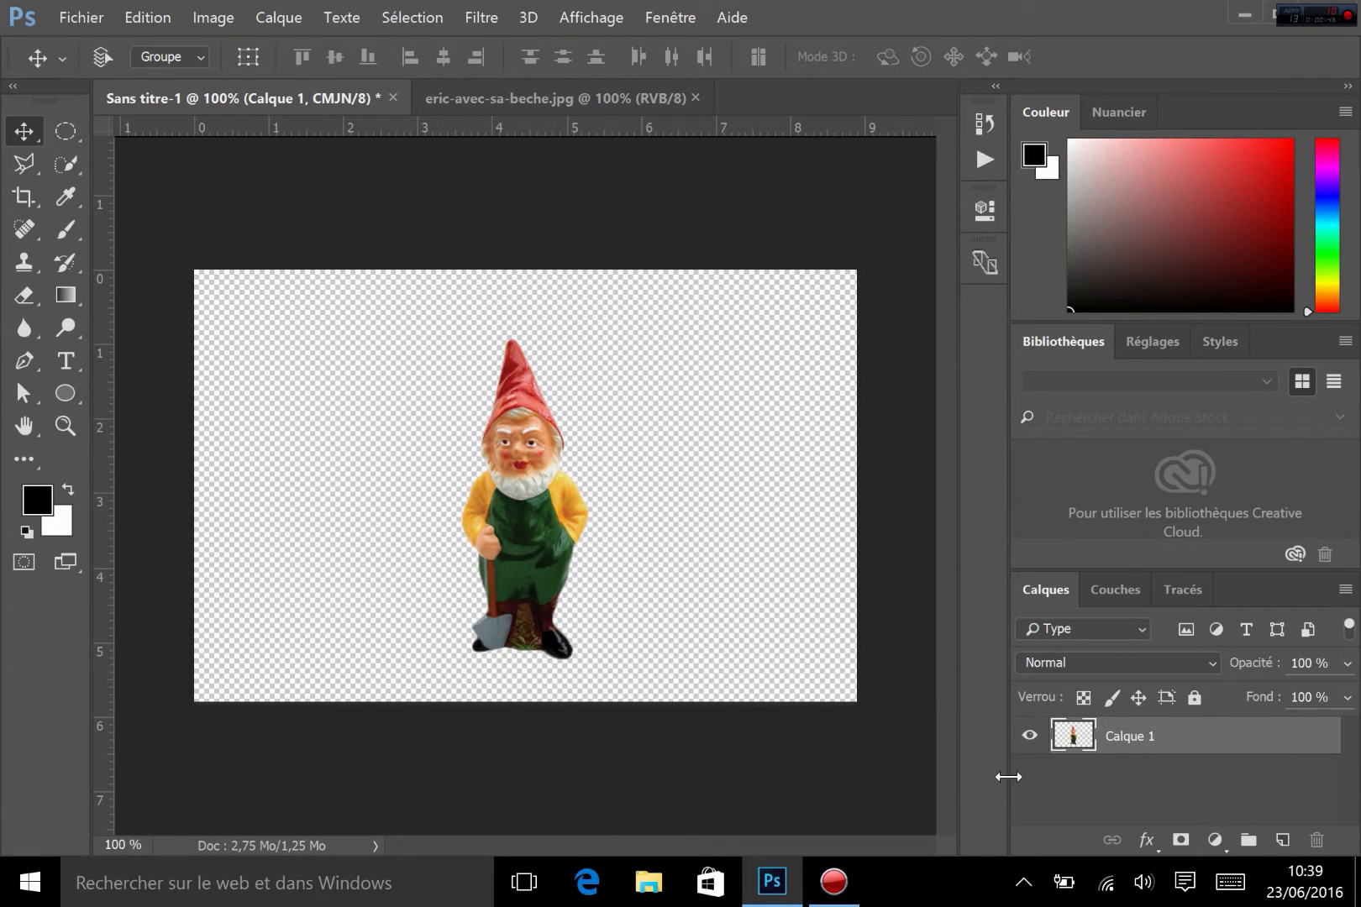
Add a layer mask to Calque 1, brush over part of the gnome in black, and swap the foreground and background colours
left_click(1180, 840)
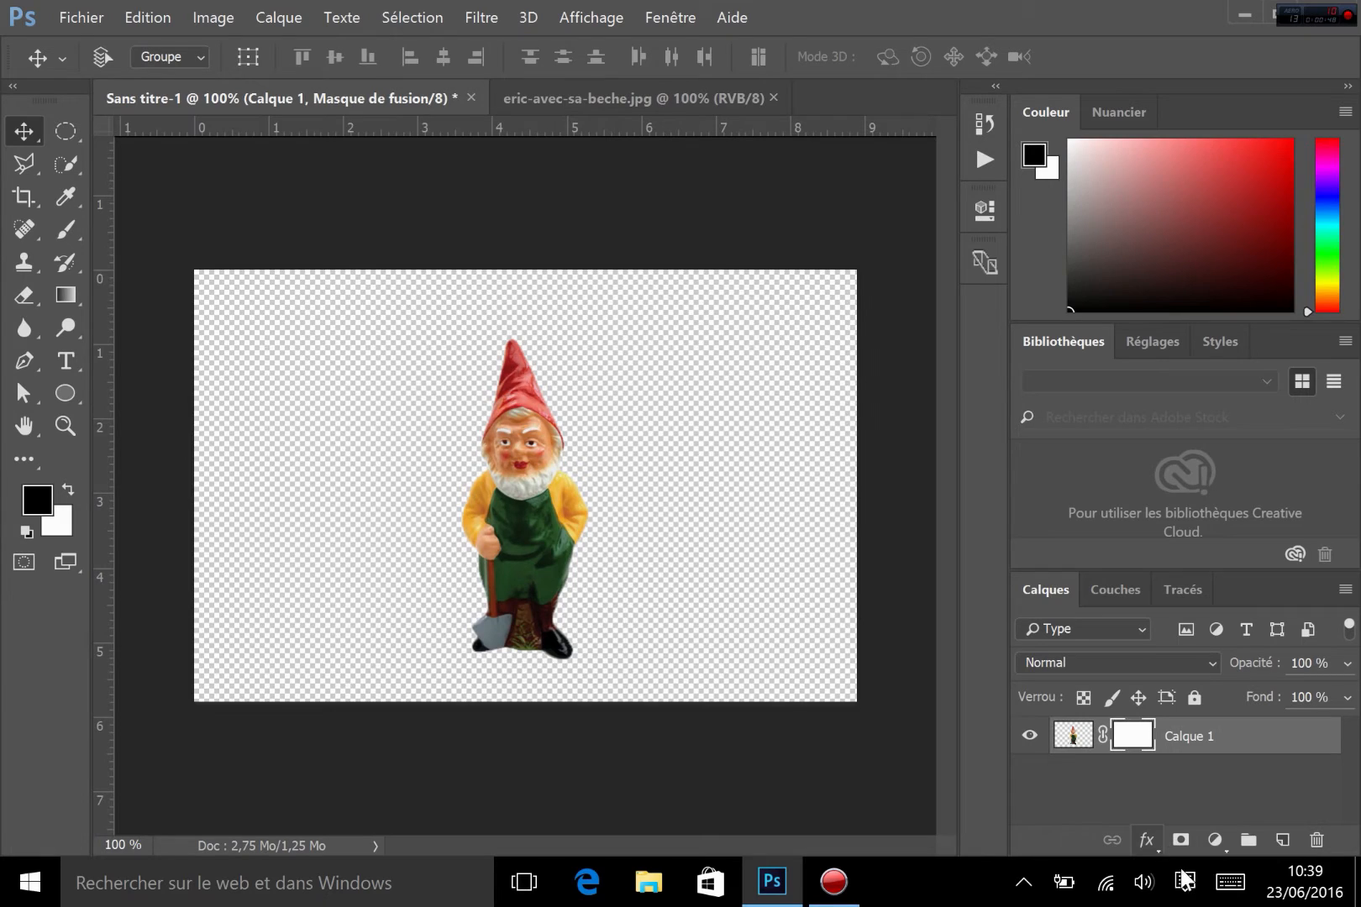
left_click(66, 256)
left_click(66, 228)
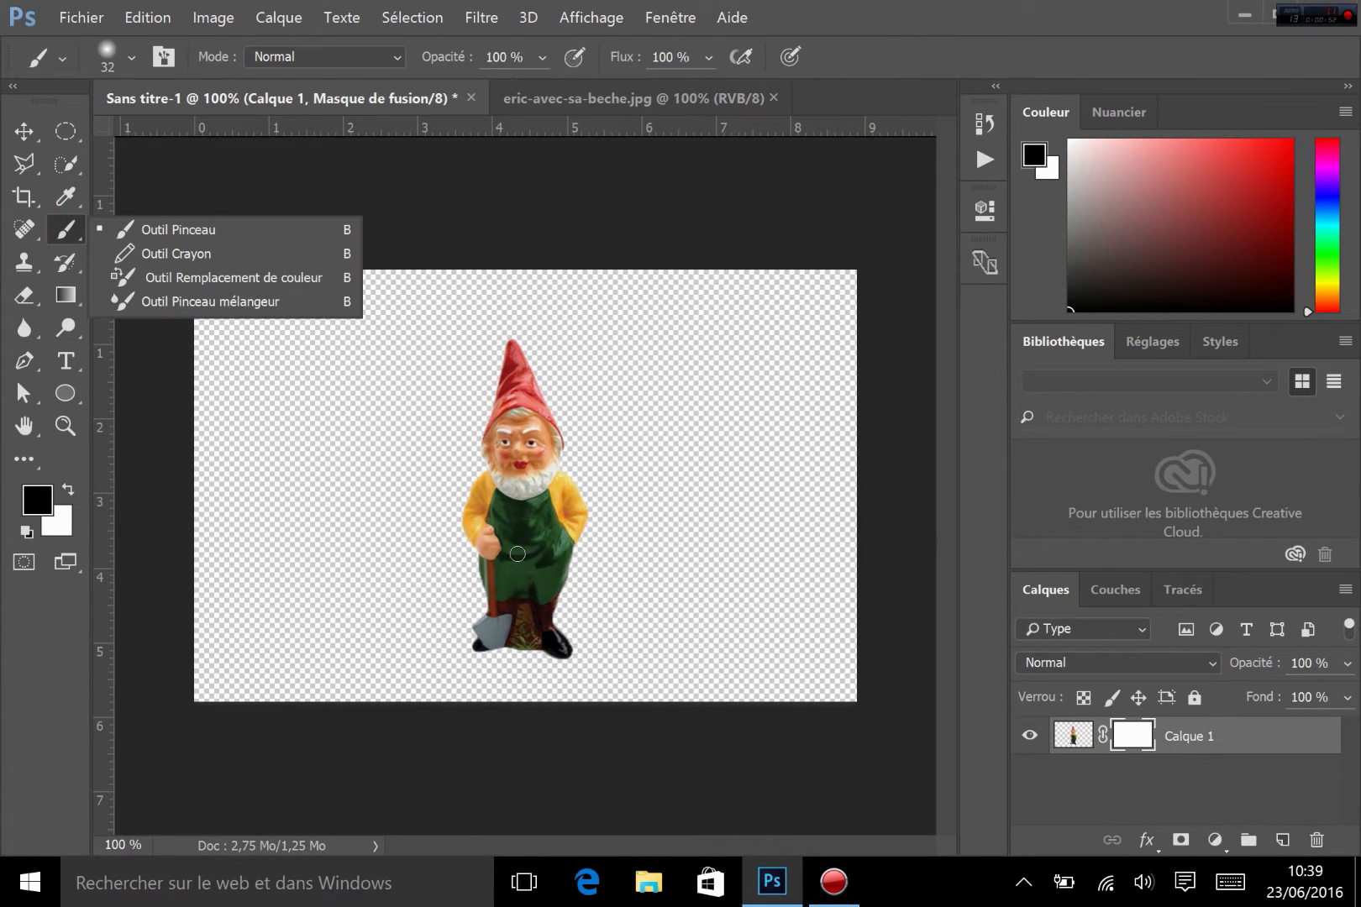
mouse_move(477, 502)
left_mouse_down()
mouse_move(473, 460)
mouse_move(477, 489)
mouse_move(515, 351)
mouse_move(488, 397)
mouse_move(491, 353)
mouse_move(514, 343)
mouse_move(503, 370)
mouse_move(521, 350)
mouse_move(521, 321)
mouse_move(495, 368)
mouse_move(507, 403)
mouse_move(472, 465)
mouse_move(504, 425)
mouse_move(467, 580)
mouse_move(455, 554)
mouse_move(501, 504)
mouse_move(500, 468)
left_mouse_up()
left_click(67, 491)
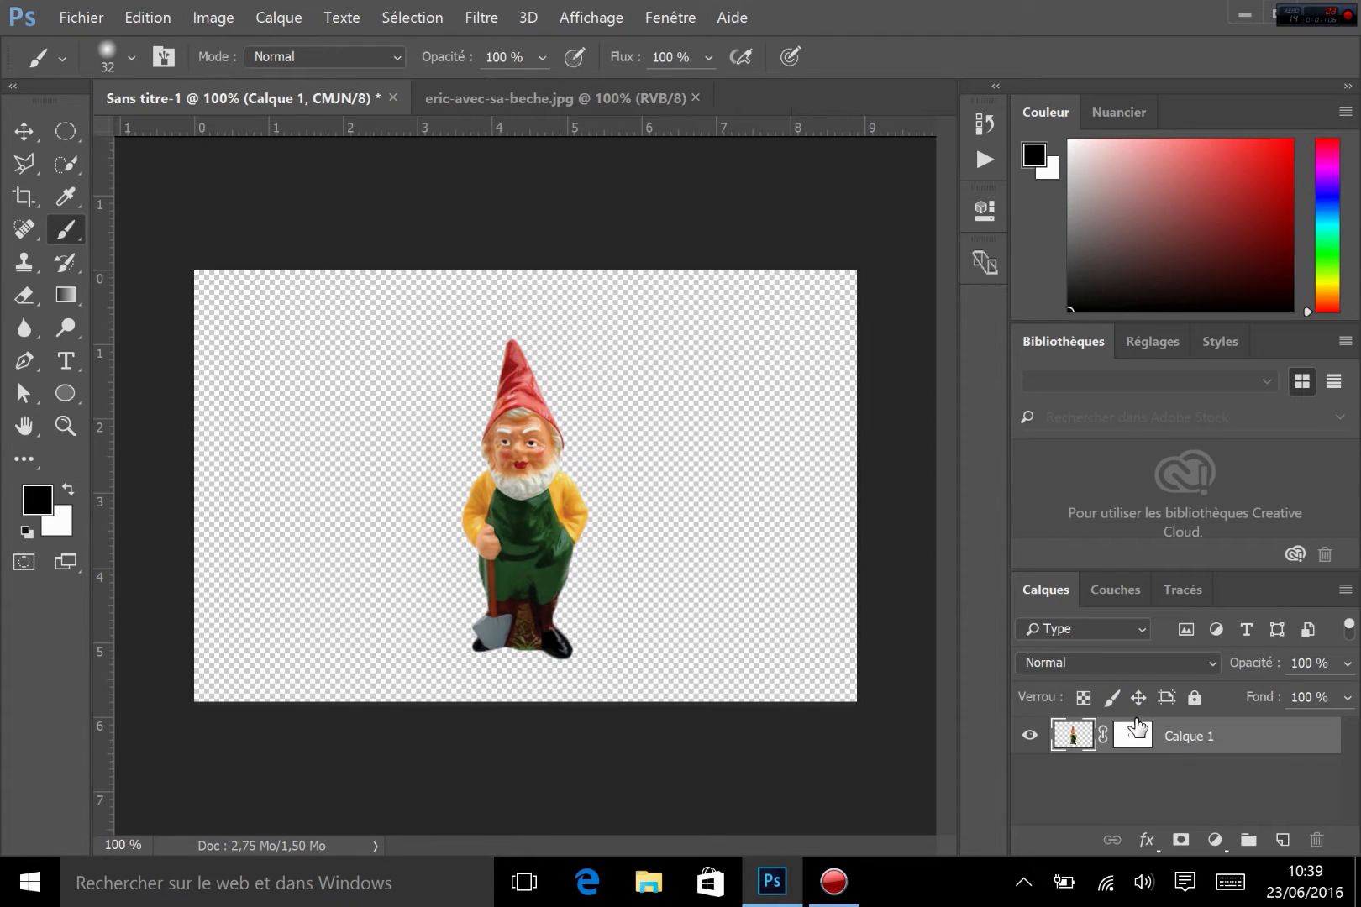
Delete the layer mask from Calque 1 and restore black as the foreground colour
right_click(1132, 738)
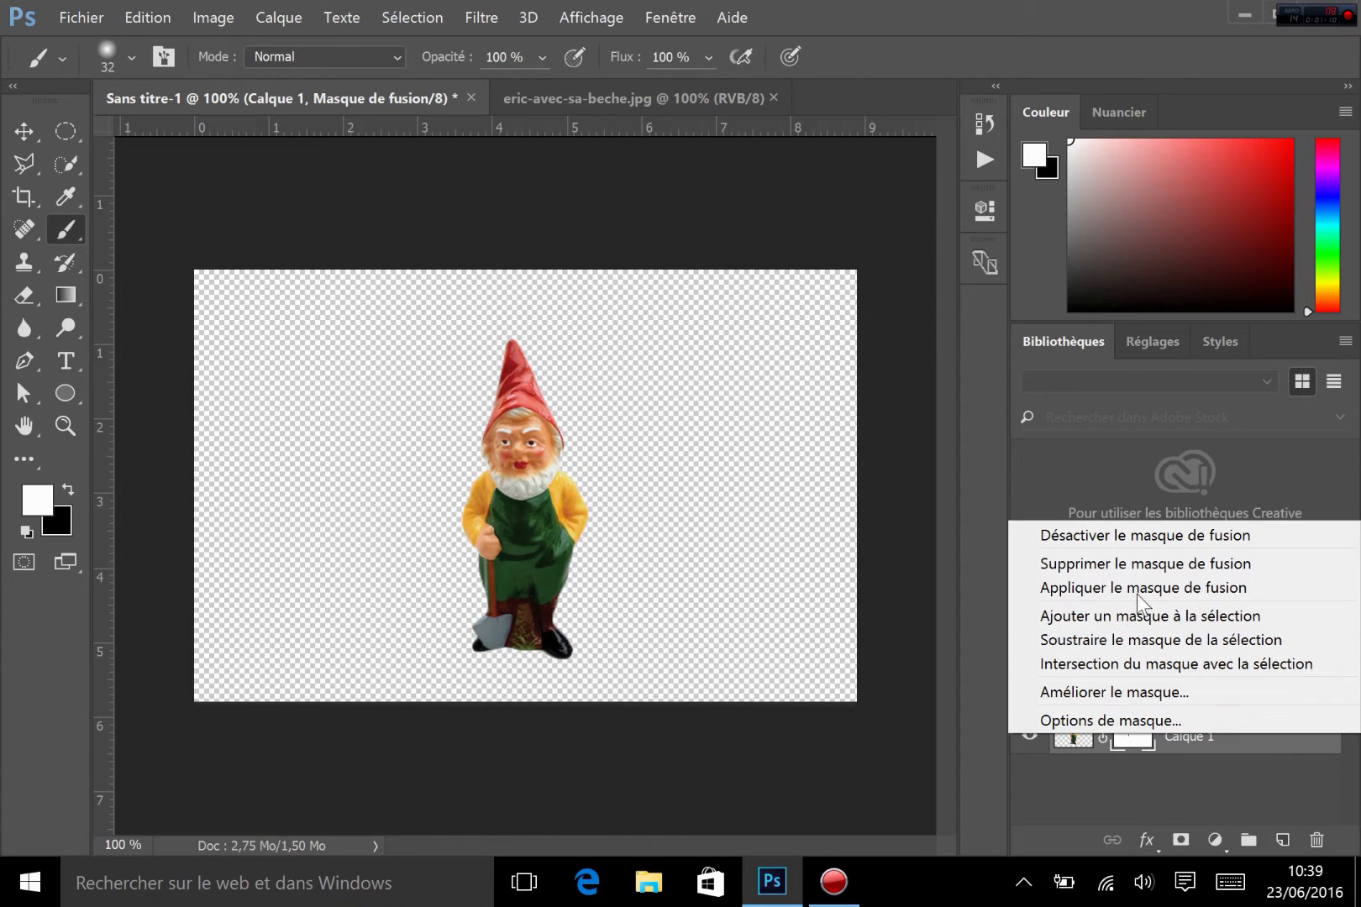
left_click(1117, 565)
key("x")
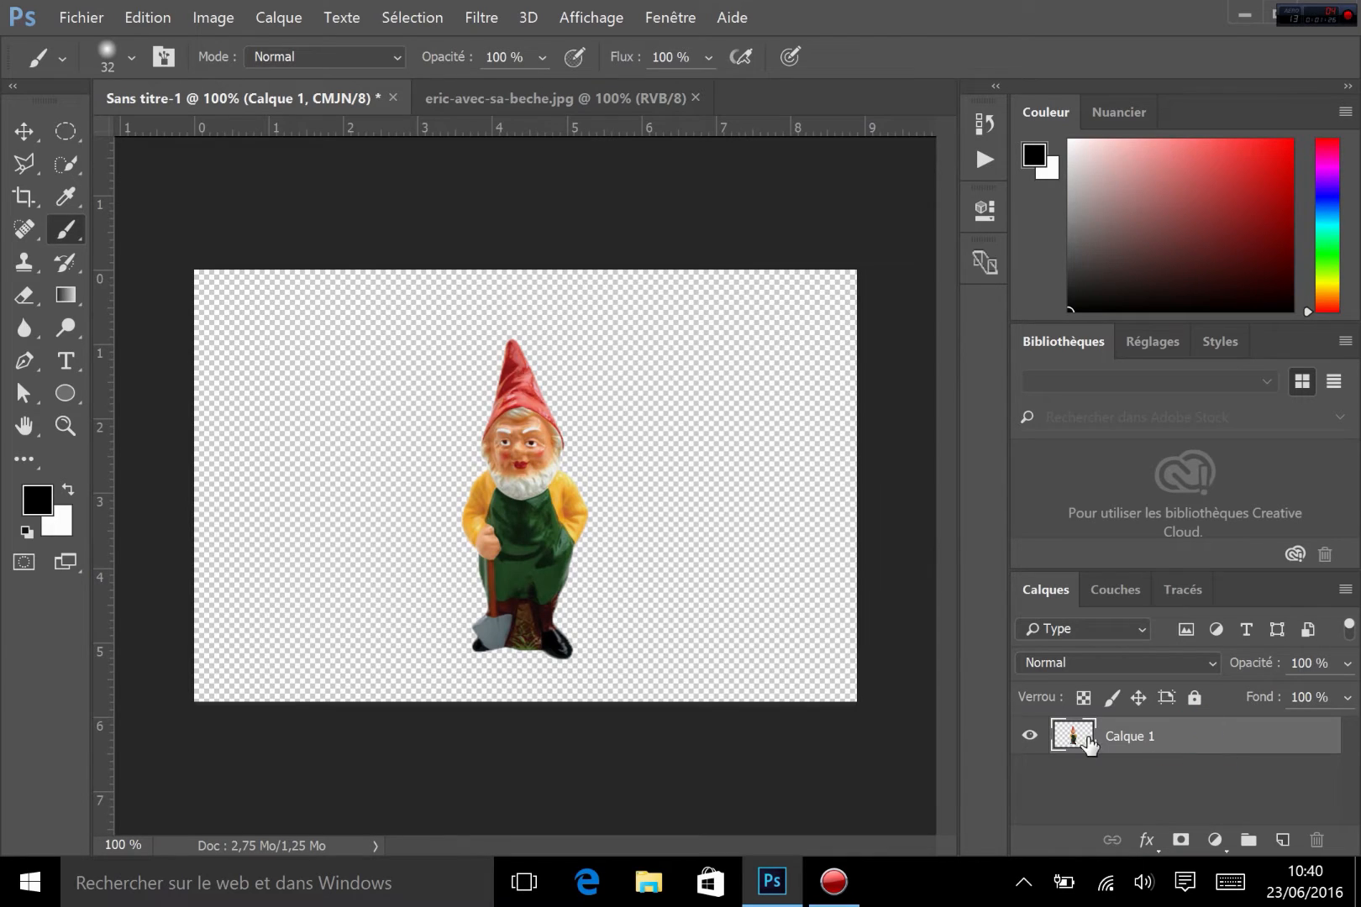
left_click(1146, 843)
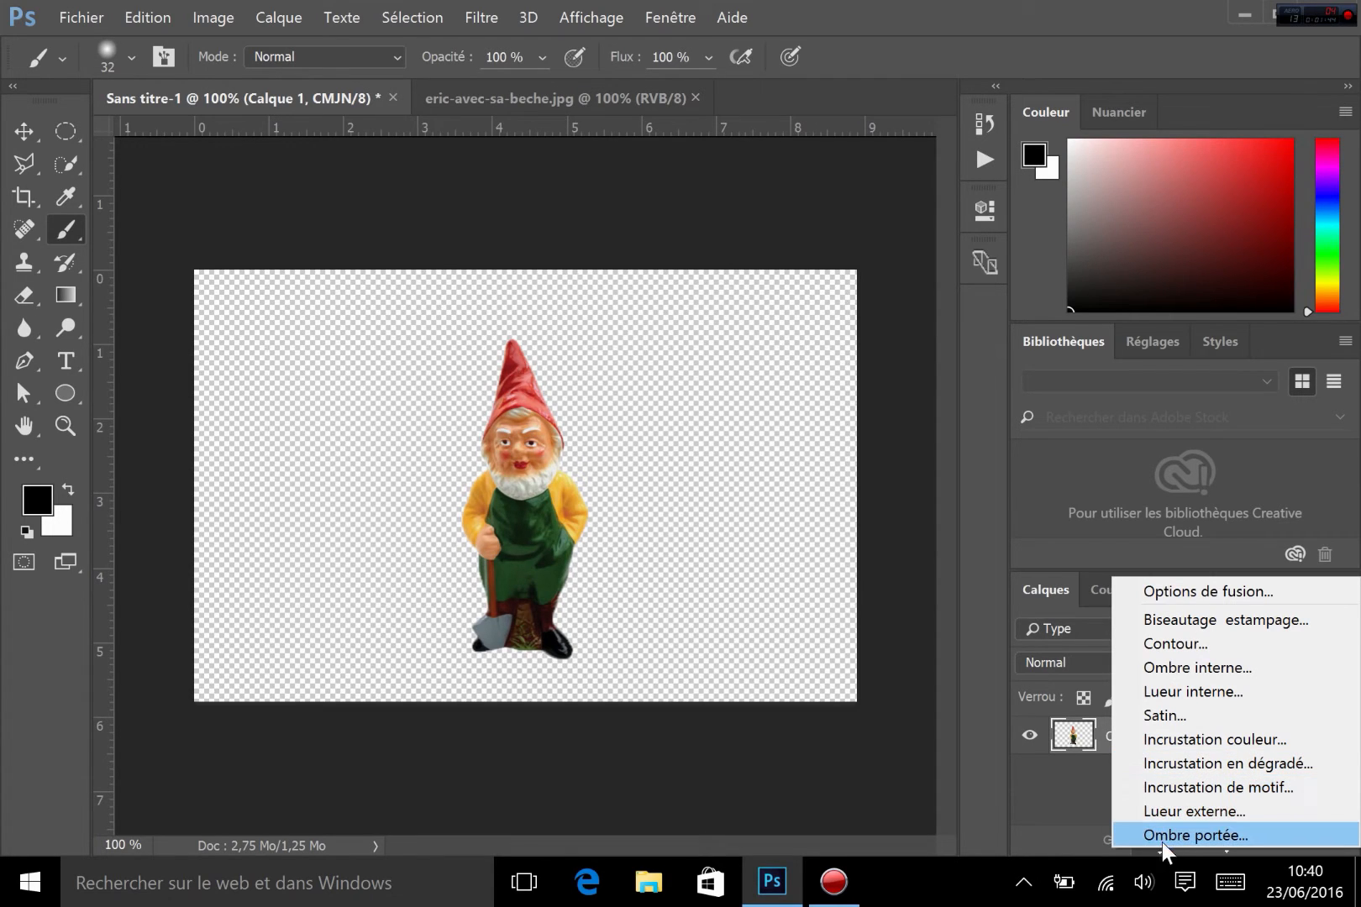
left_click(1074, 791)
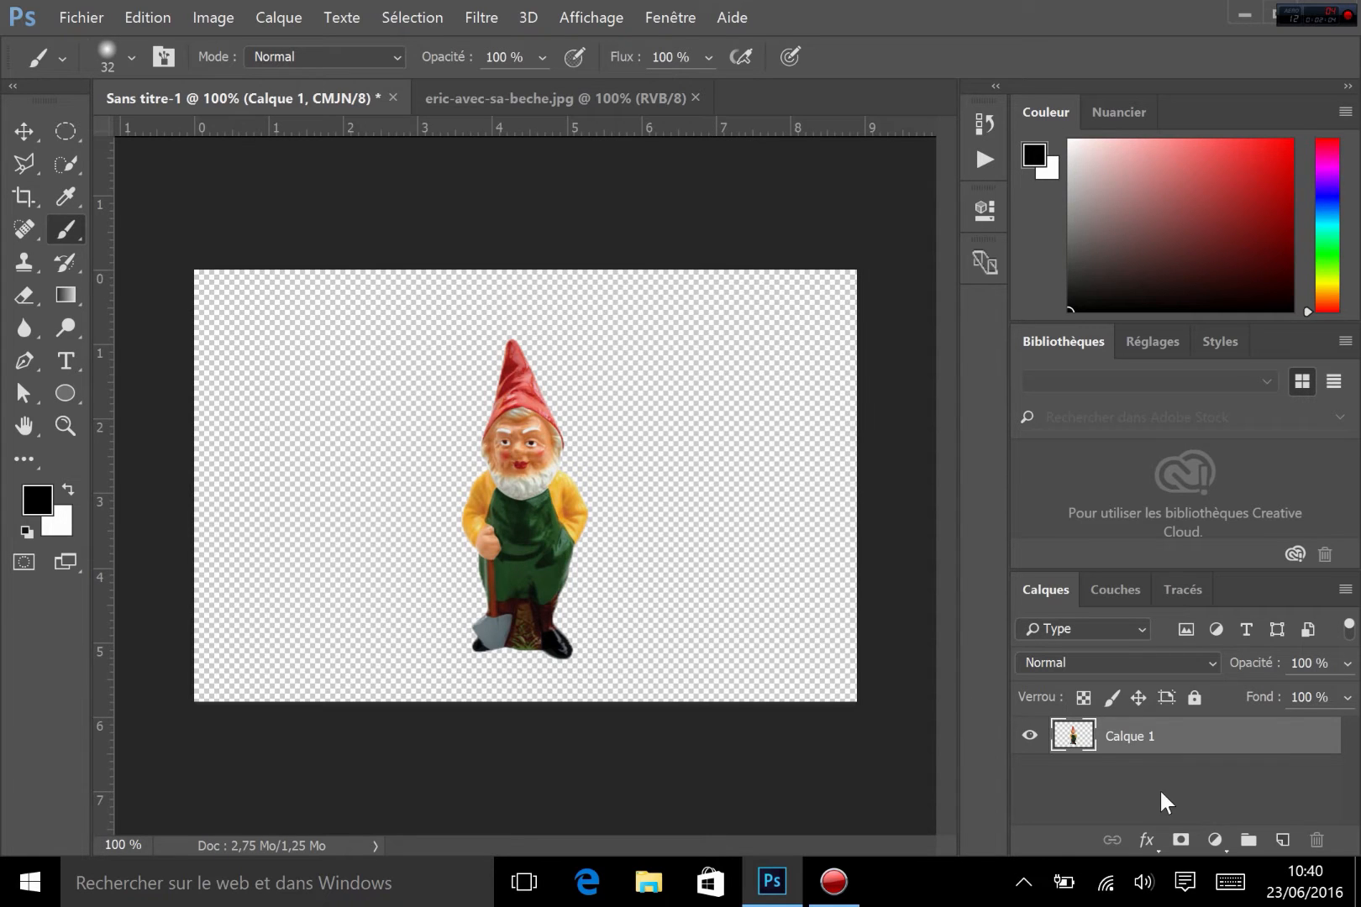
left_click(278, 12)
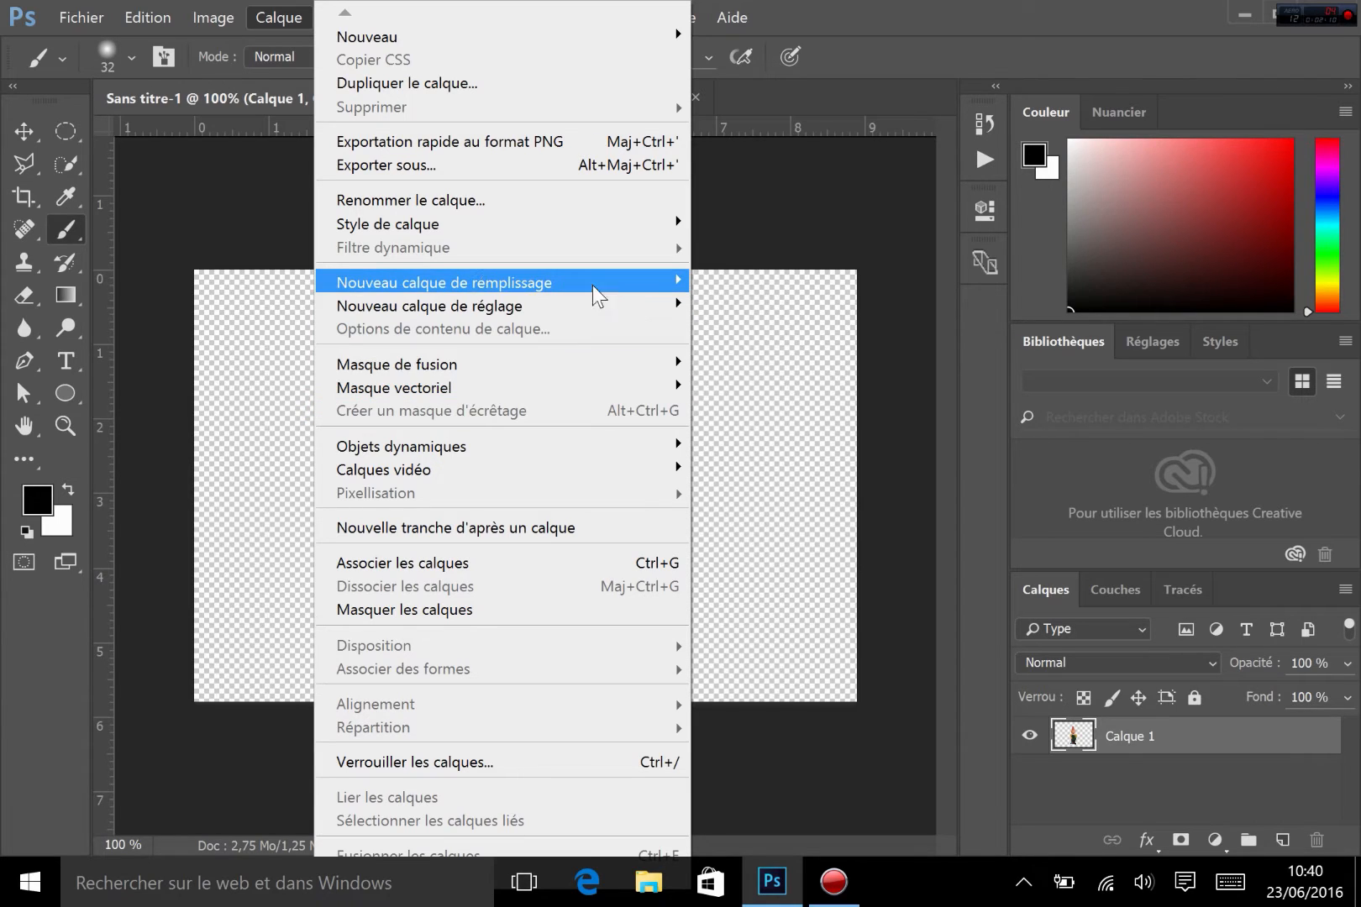
mouse_move(608, 281)
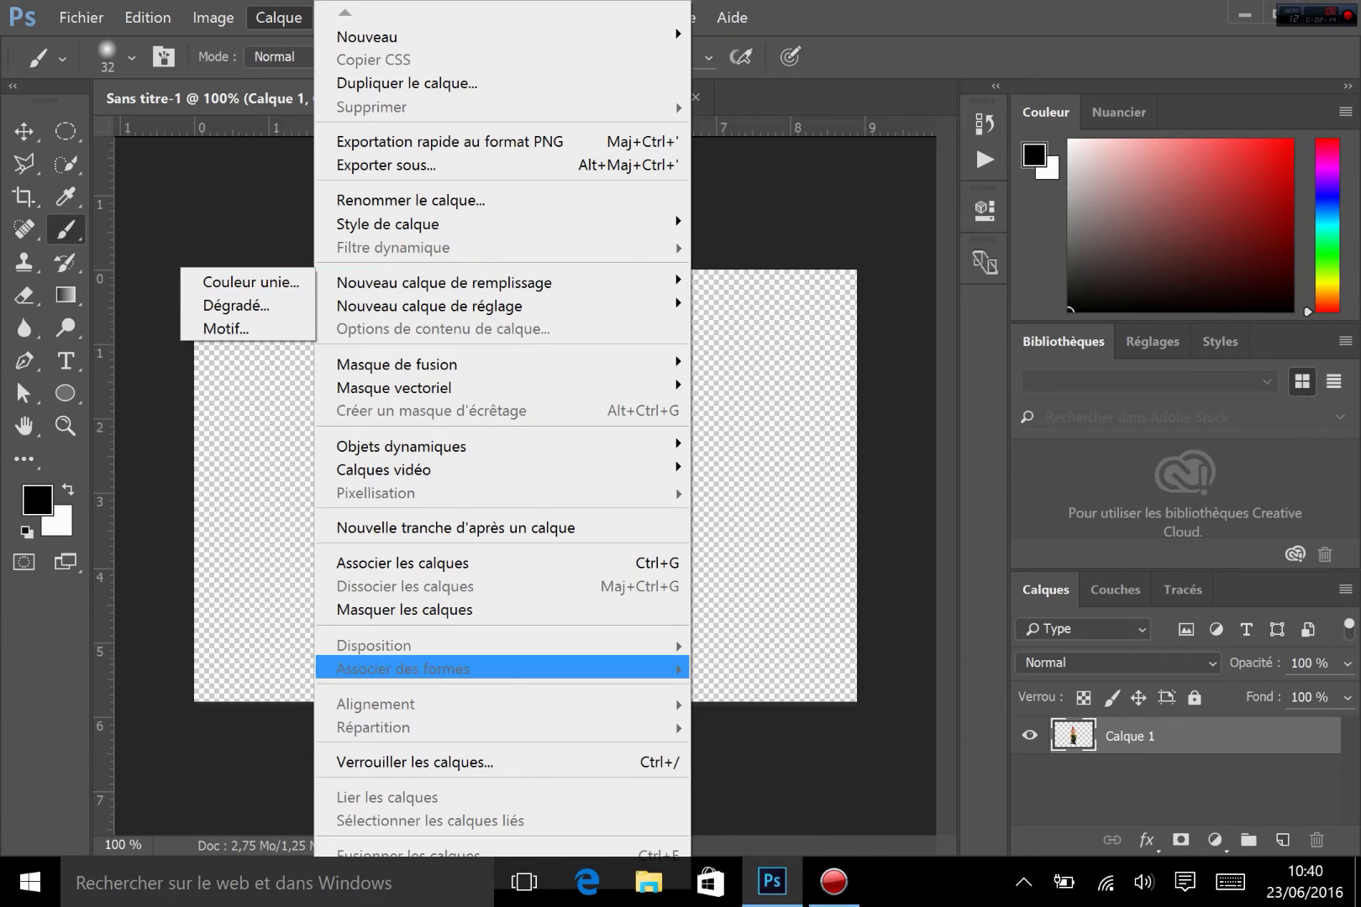
left_click(1178, 786)
left_click(1177, 783)
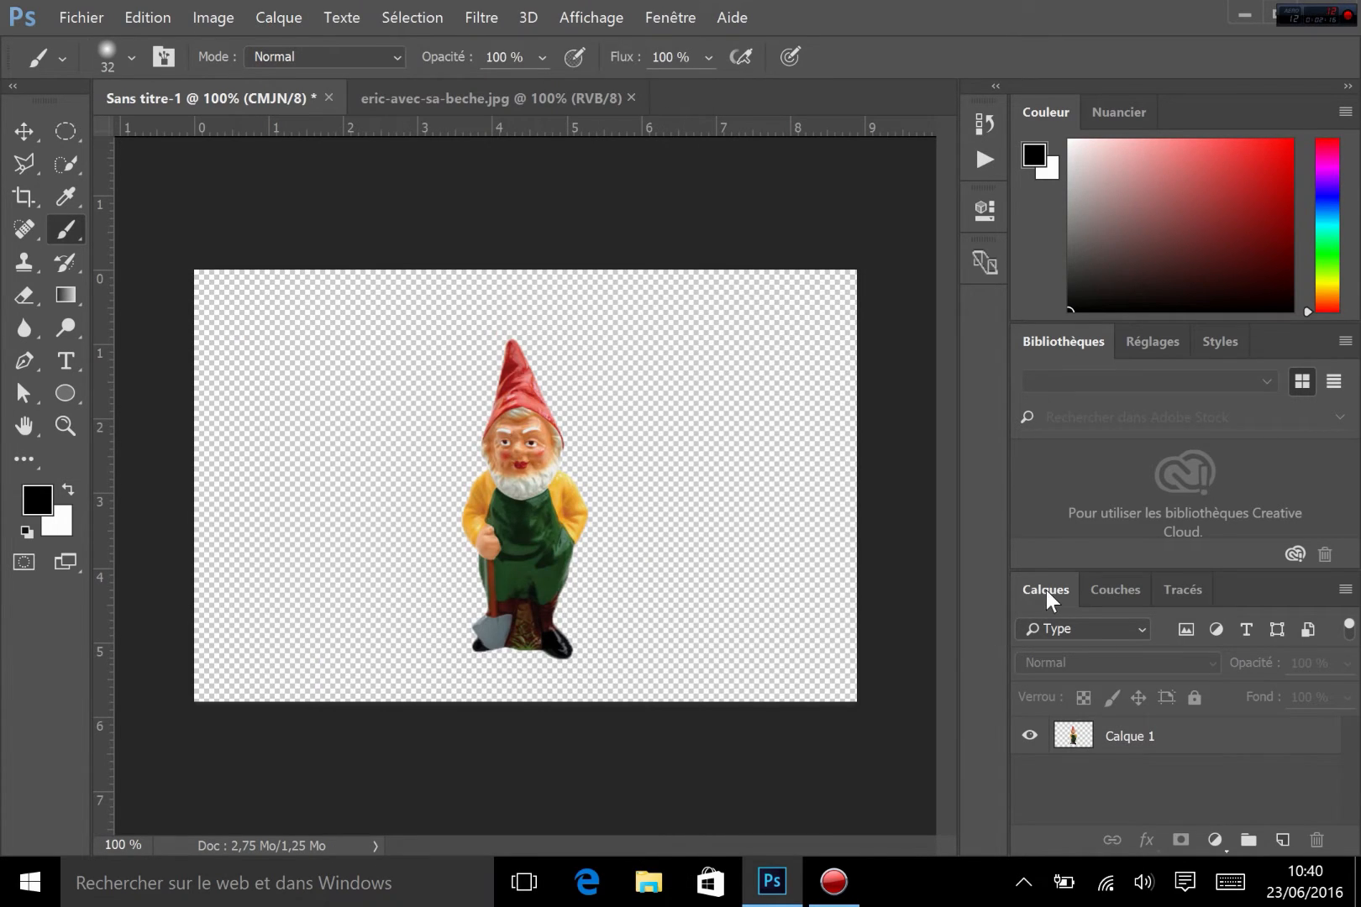
Add a solid colour fill layer in bright cyan (#23e4f4)
left_click(1215, 842)
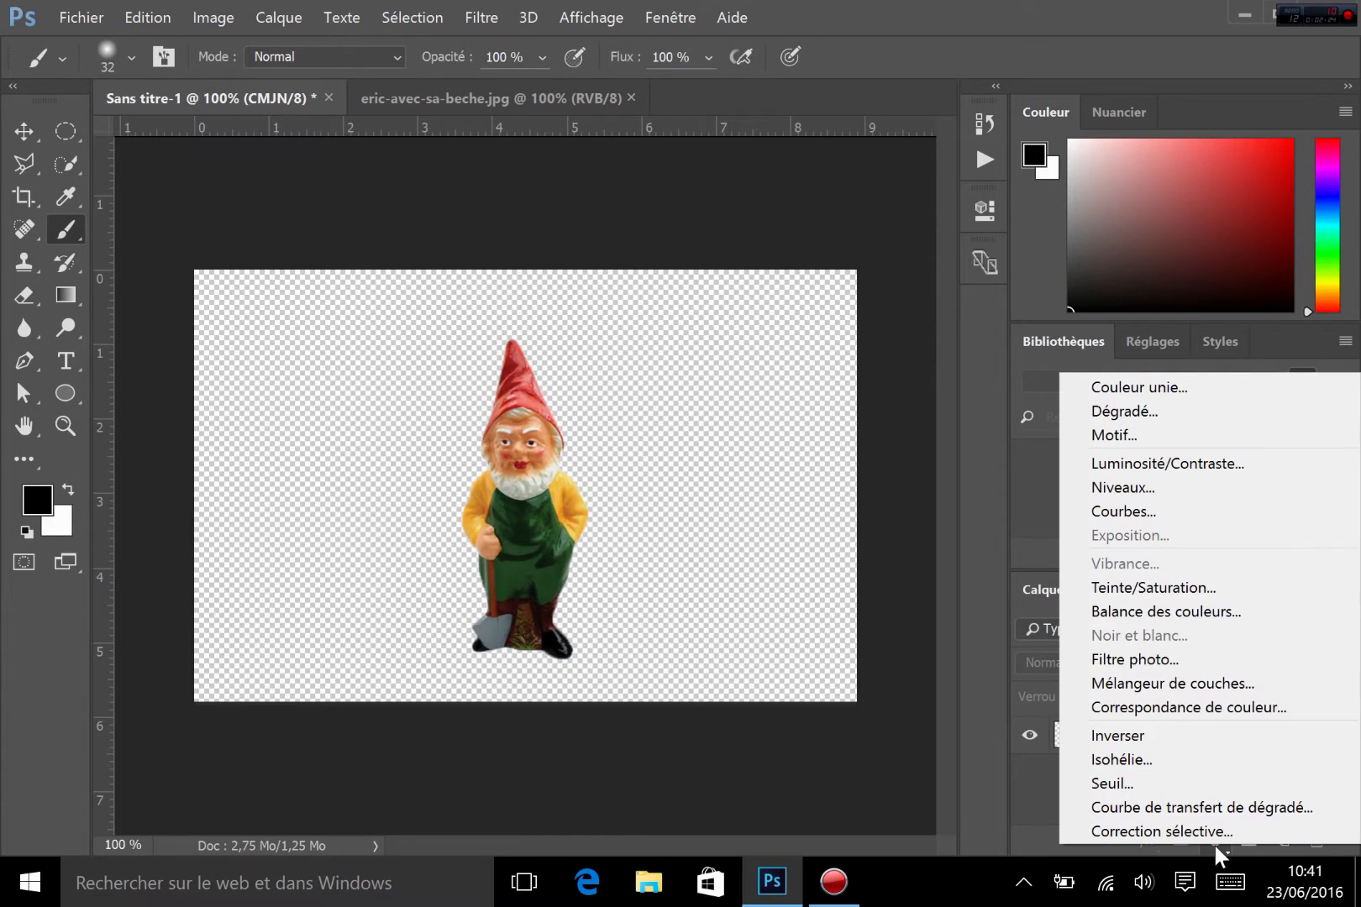
left_click(1138, 388)
left_click(594, 212)
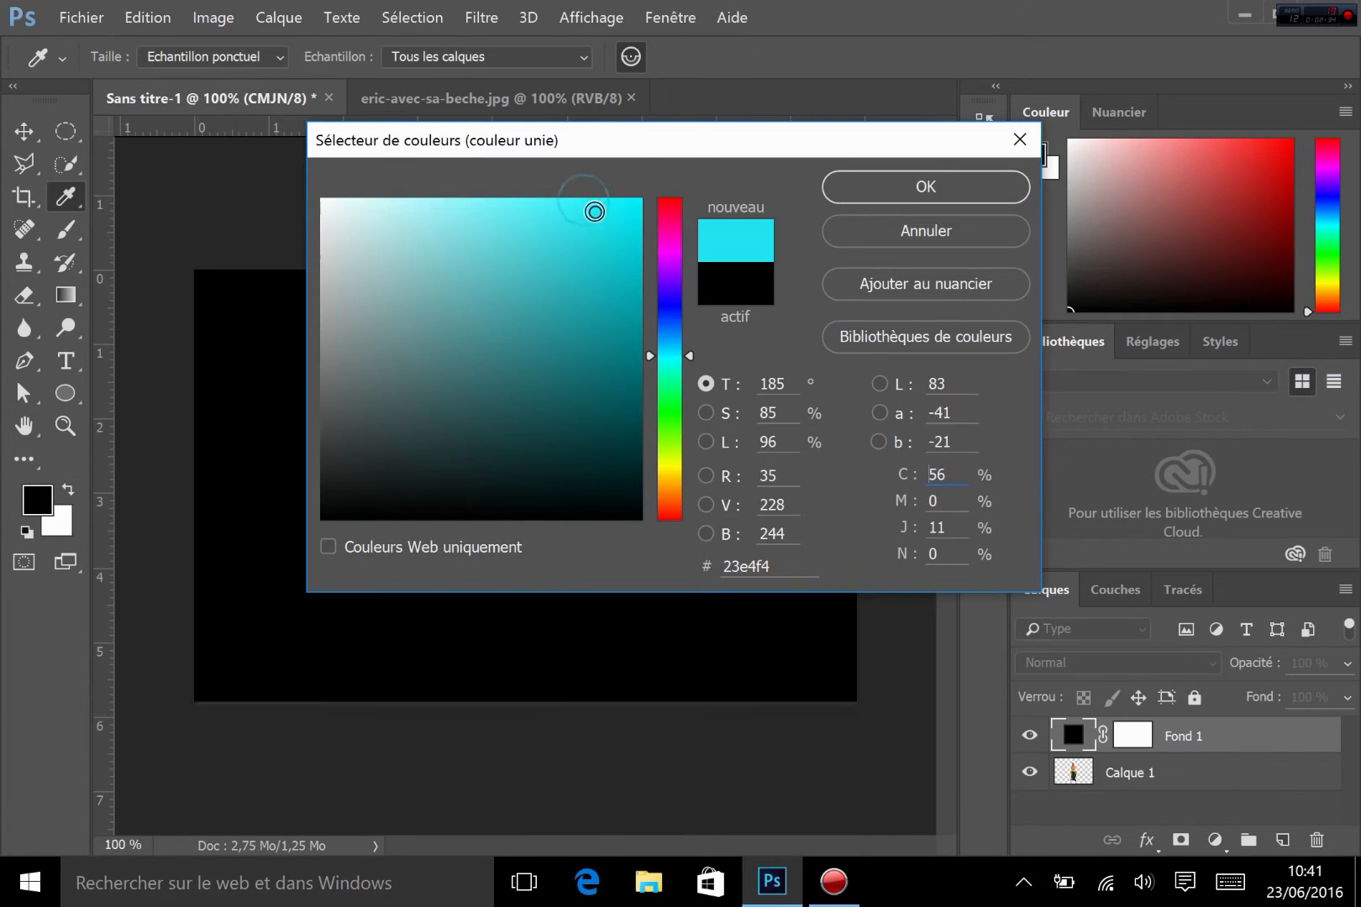
left_click(876, 190)
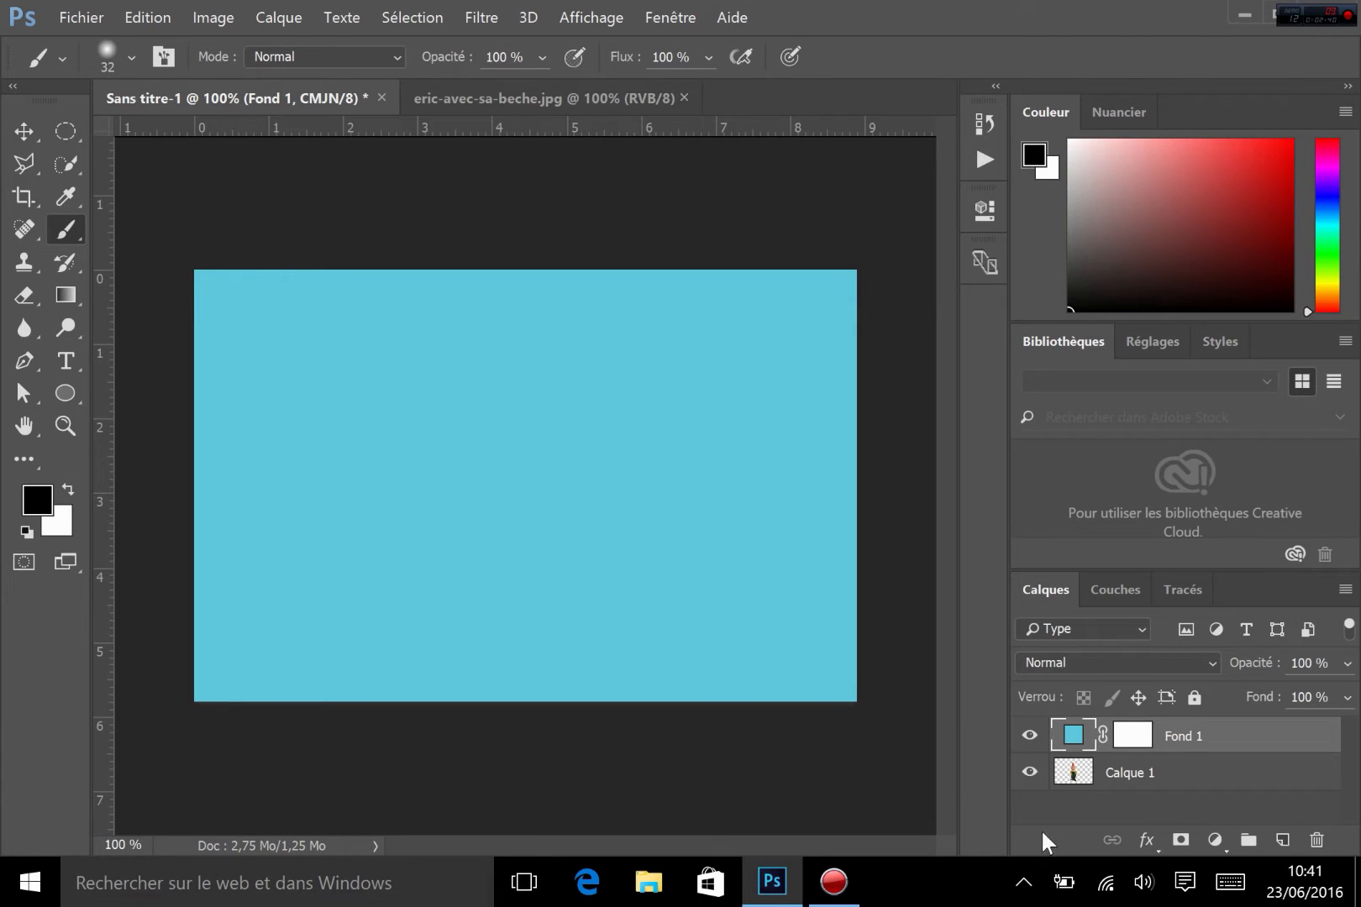
Change the colour of the Fond 1 fill layer to green
double_click(1068, 738)
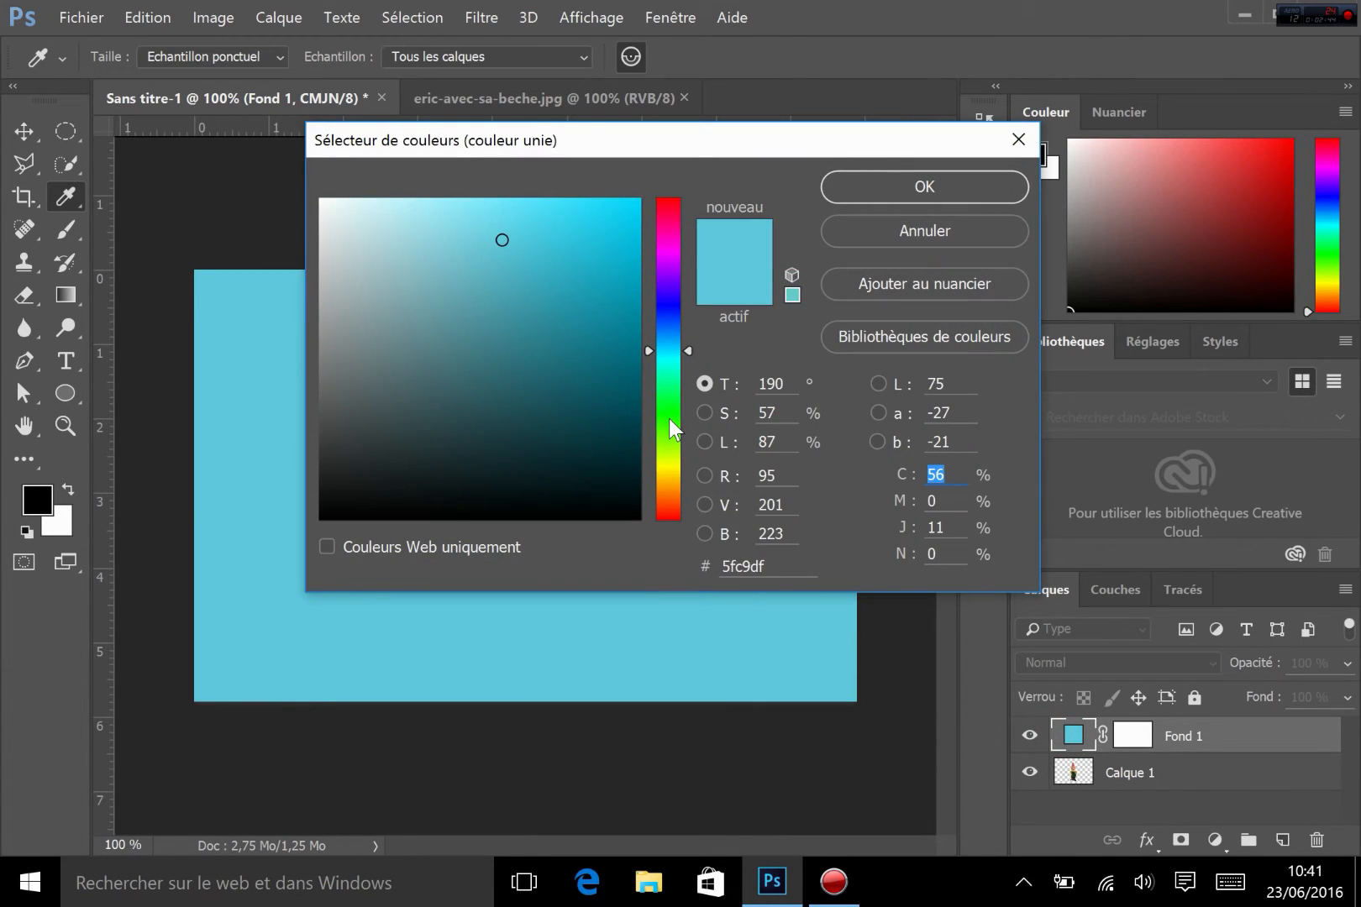
left_click(668, 417)
left_click(866, 184)
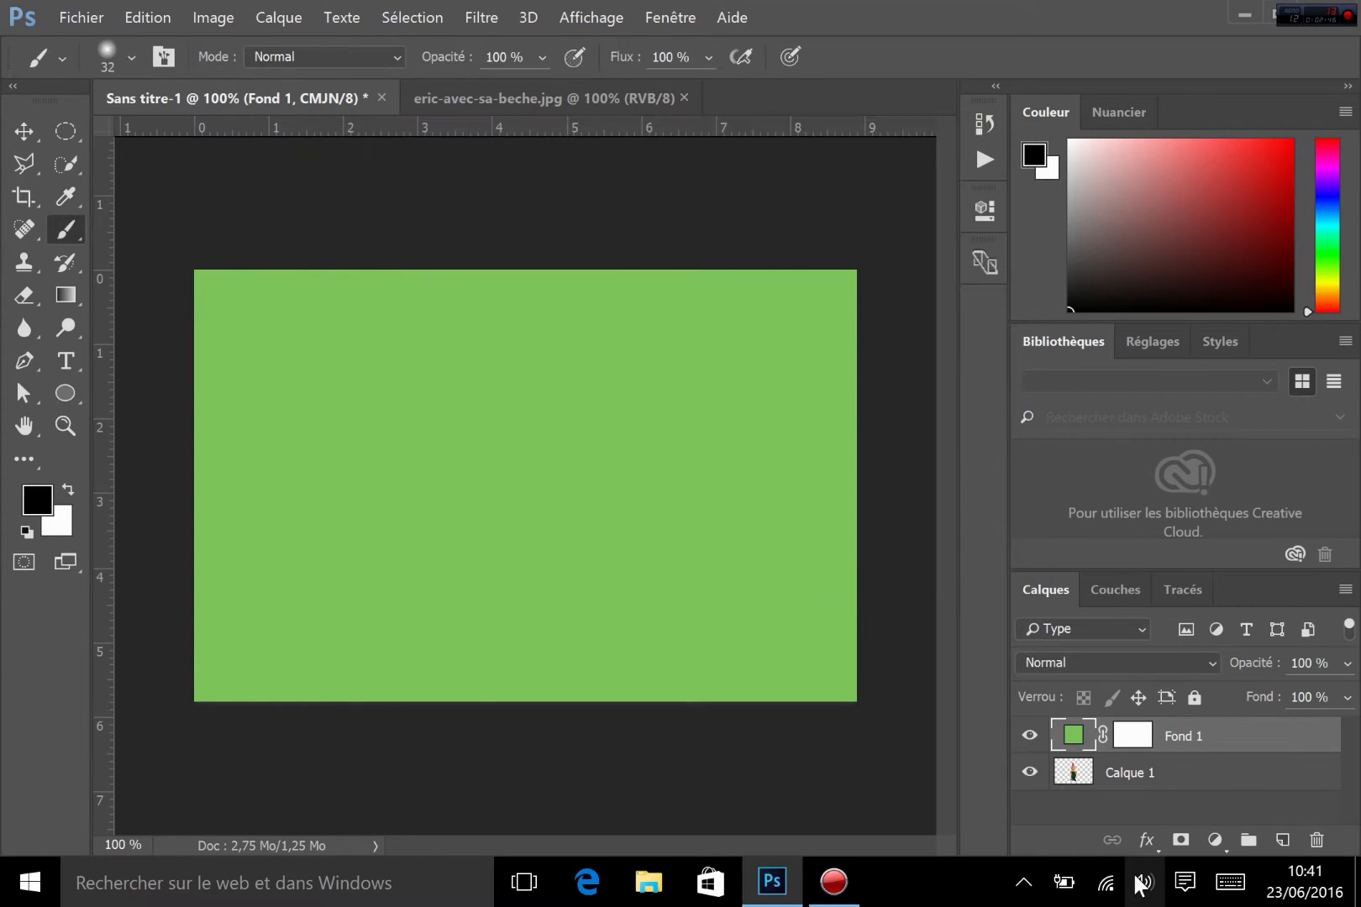
Move the Fond 1 fill layer below Calque 1 and delete it
left_click_drag(1227, 744, 1224, 796)
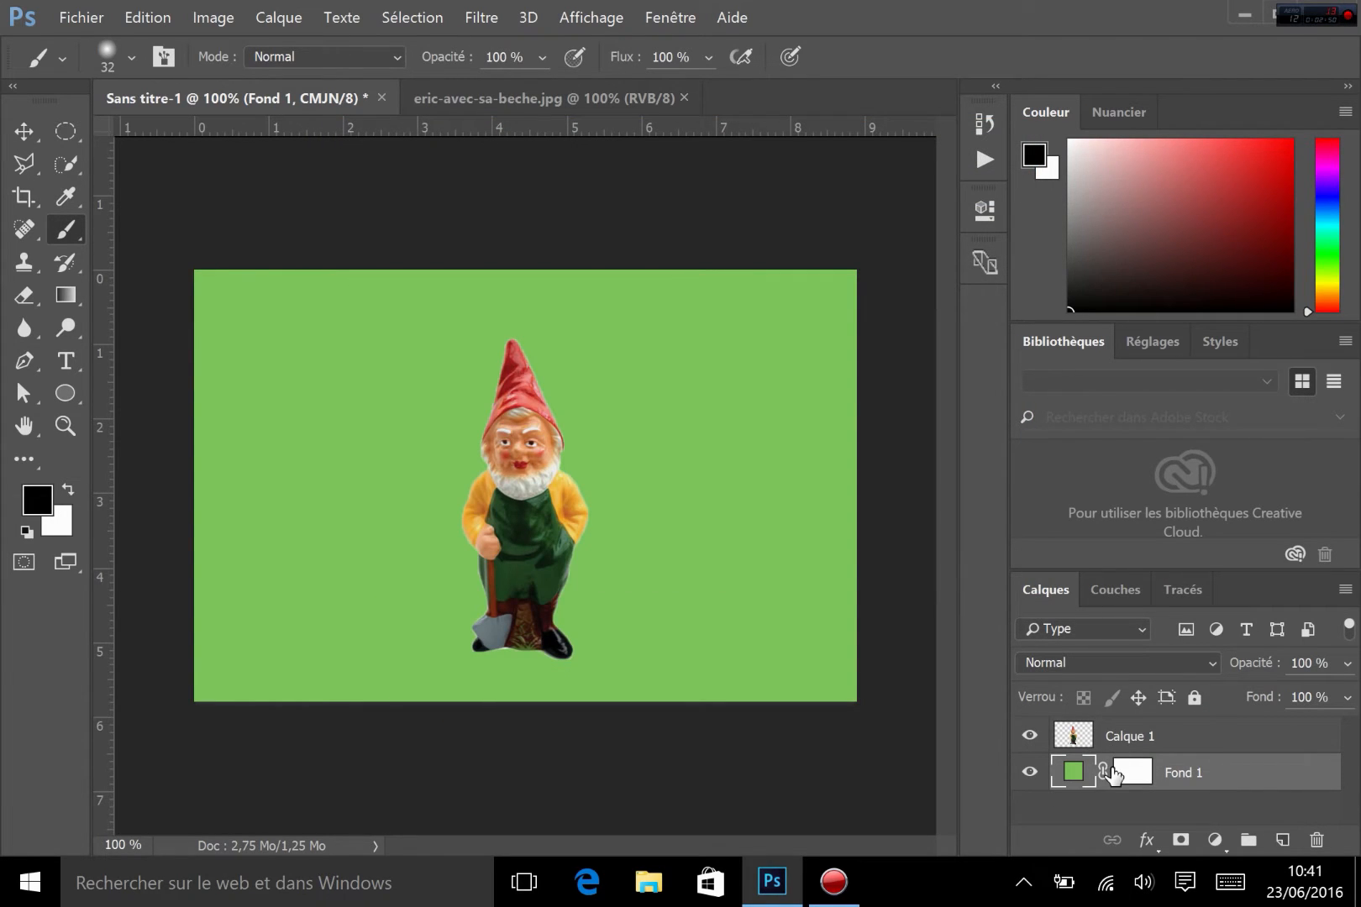
left_click(1316, 839)
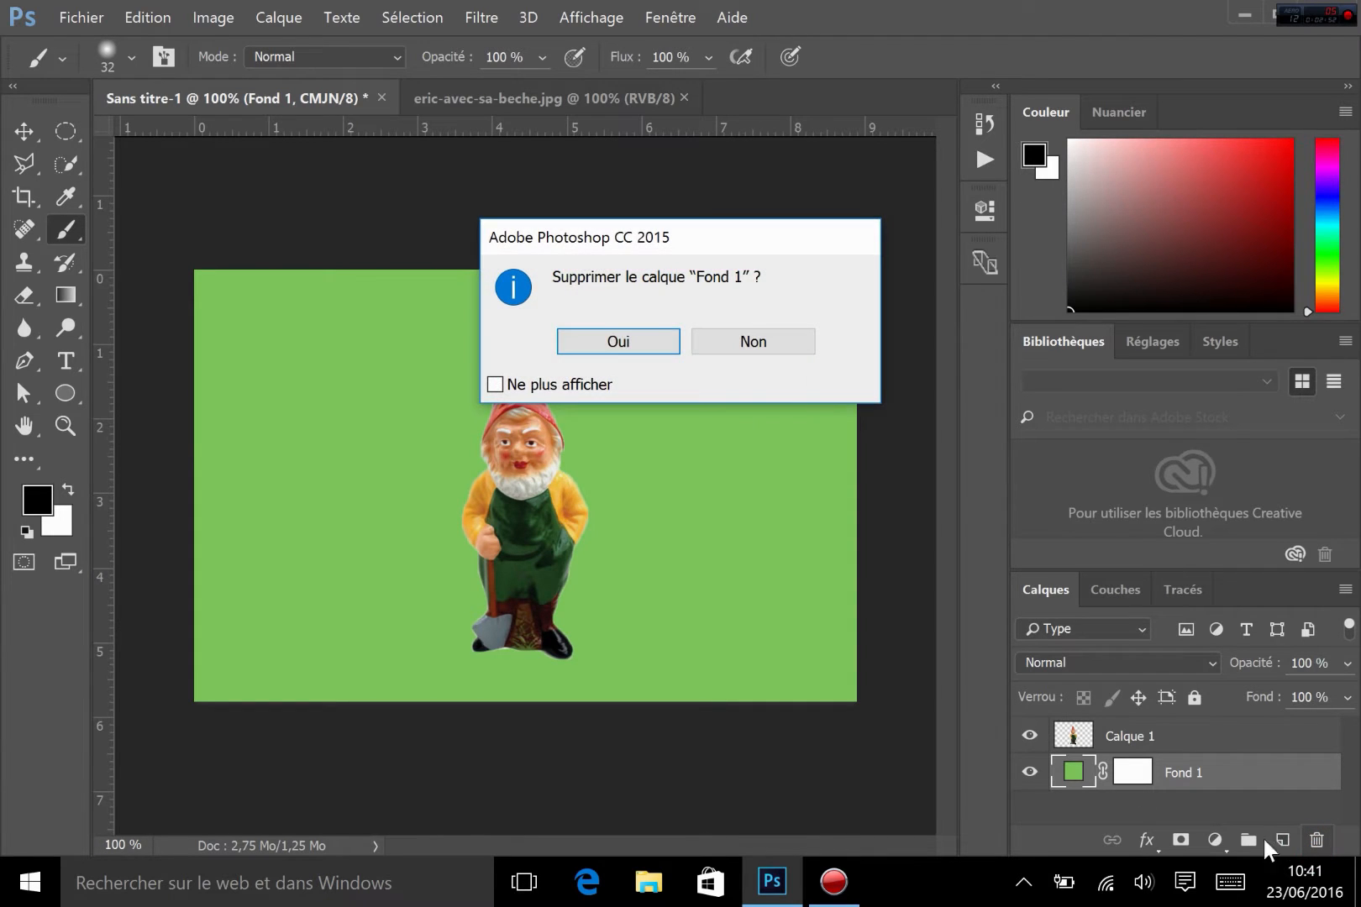
left_click(613, 338)
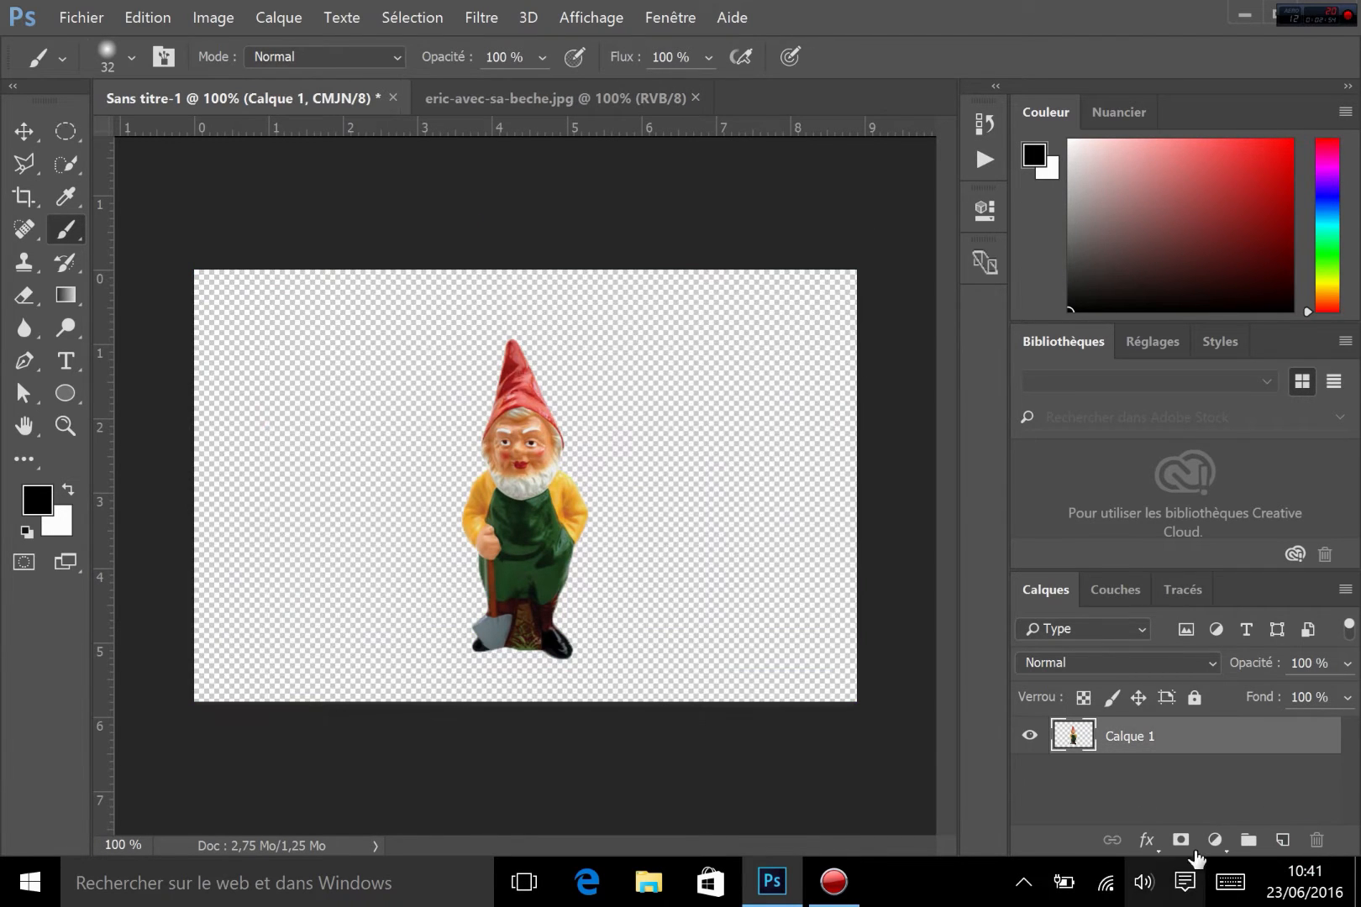
Start a gradient fill layer above Calque 1, uncover the canvas, and look through the gradient presets
left_click(1215, 839)
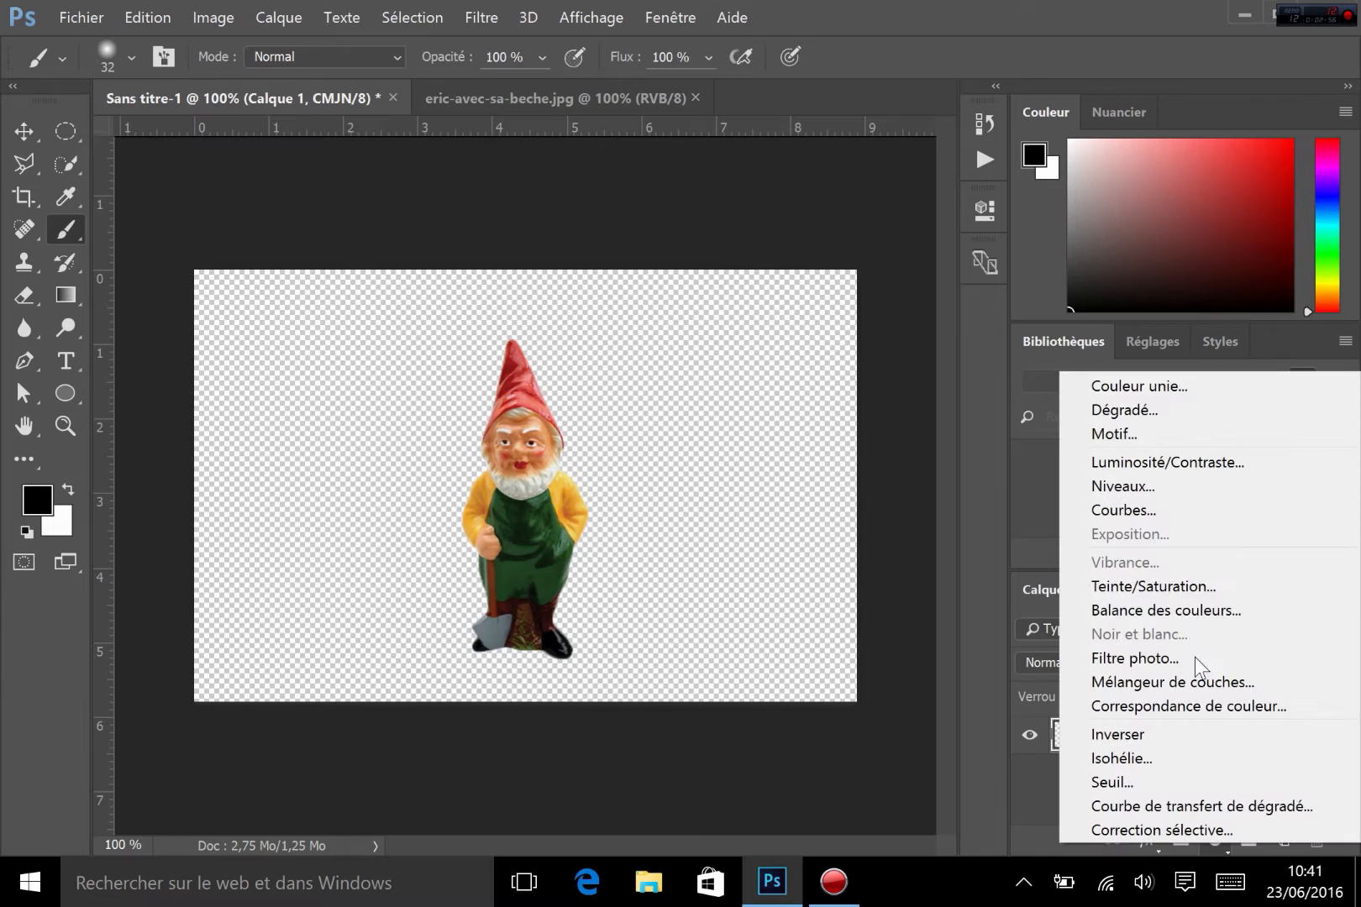
left_click(1139, 416)
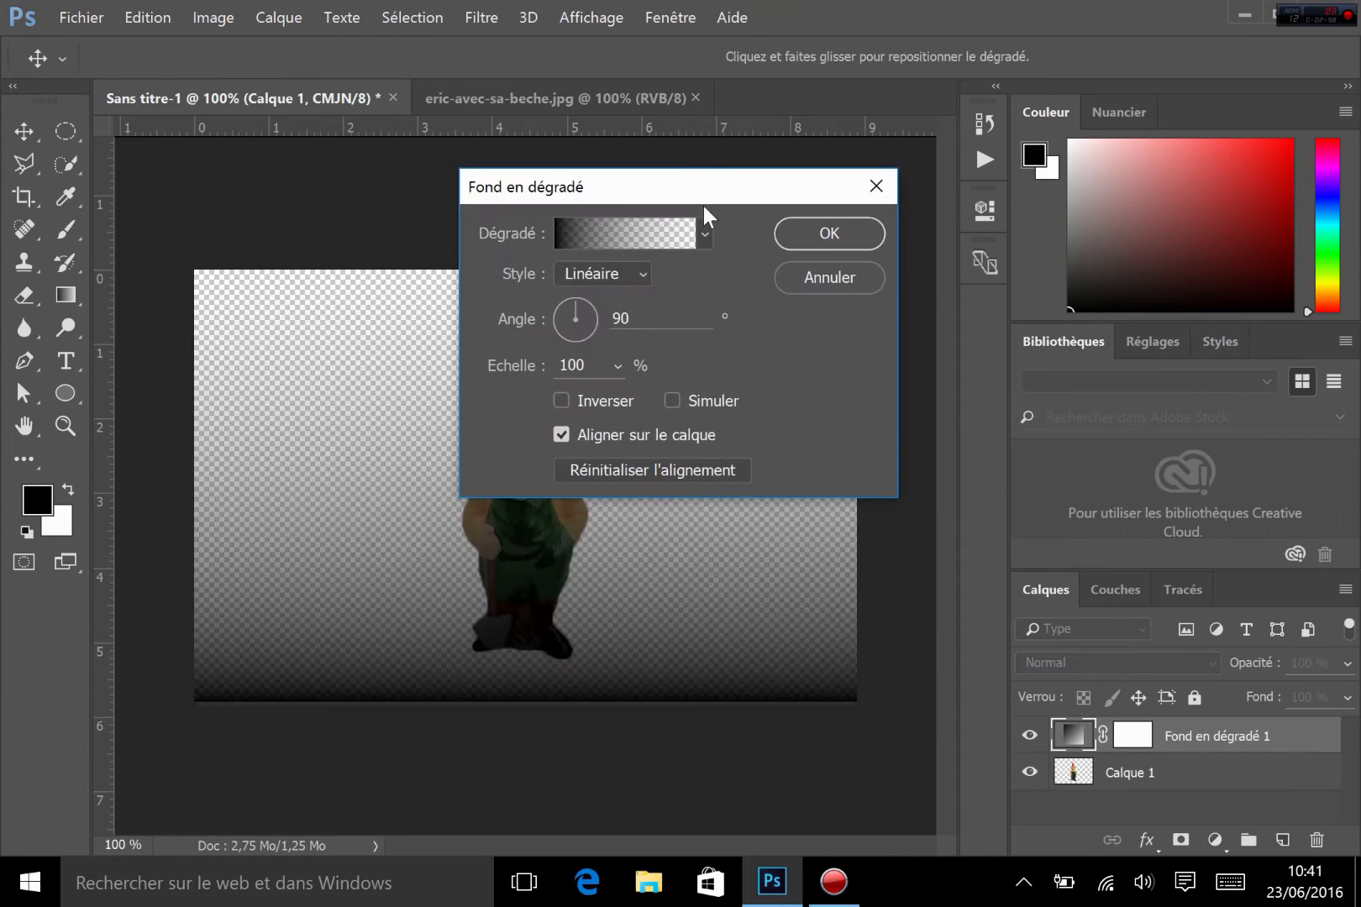
left_click_drag(728, 197, 1191, 307)
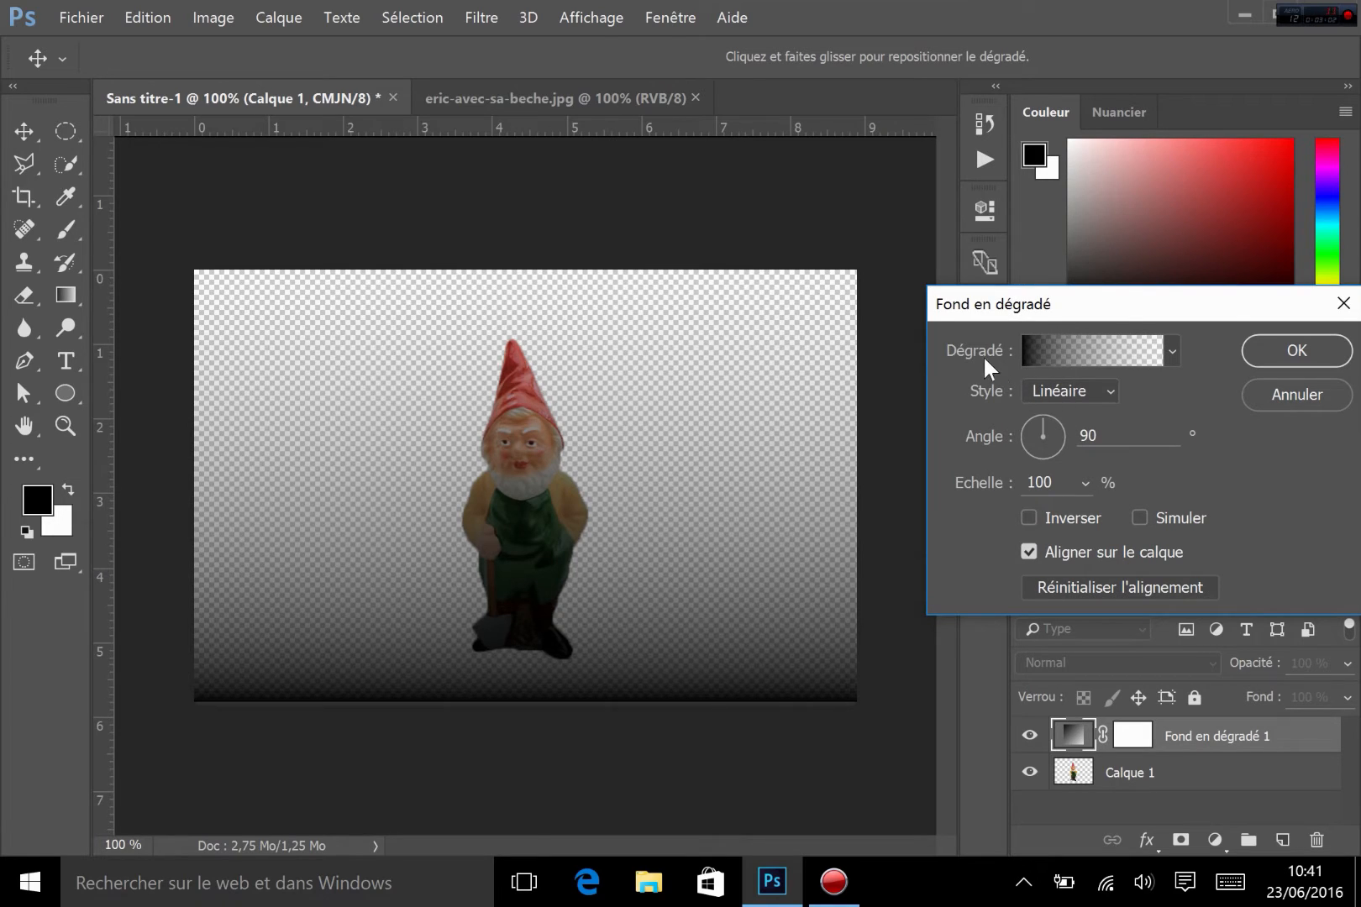
left_click(1170, 350)
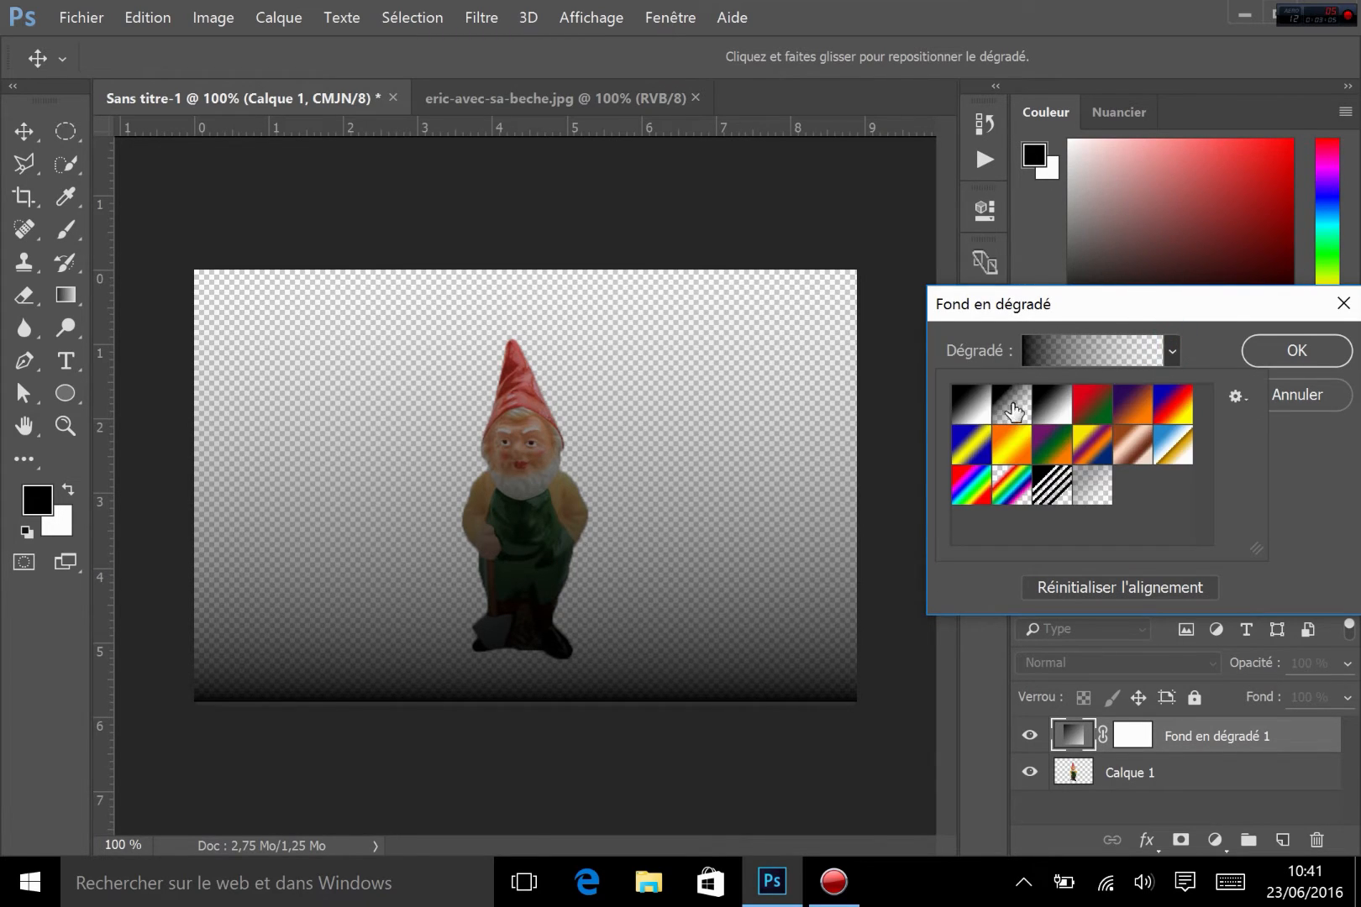
left_click(1301, 483)
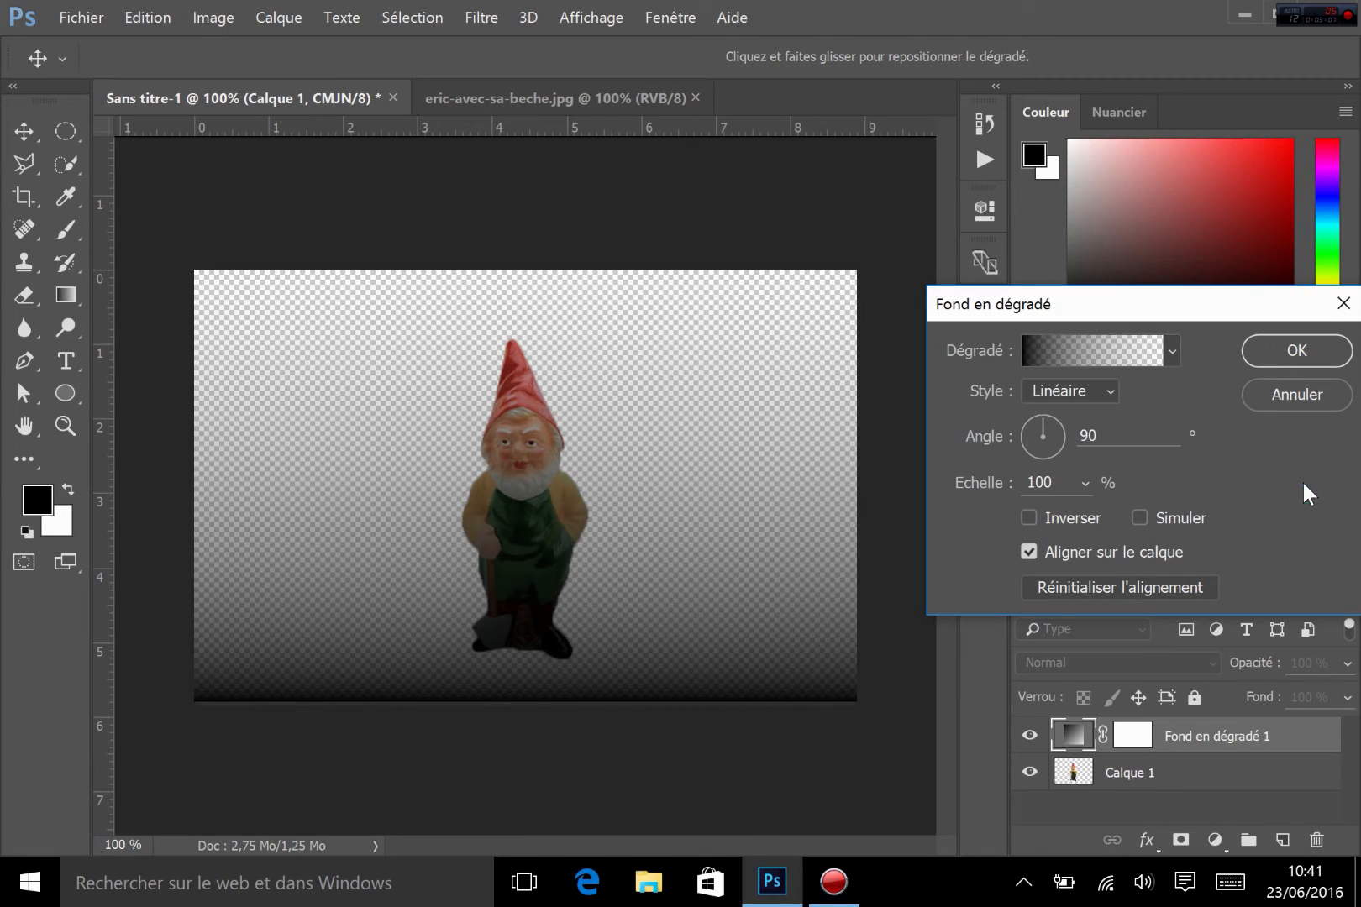
Edit the gradient and set its starting colour stop to cyan (#10e3f5)
left_click(1086, 354)
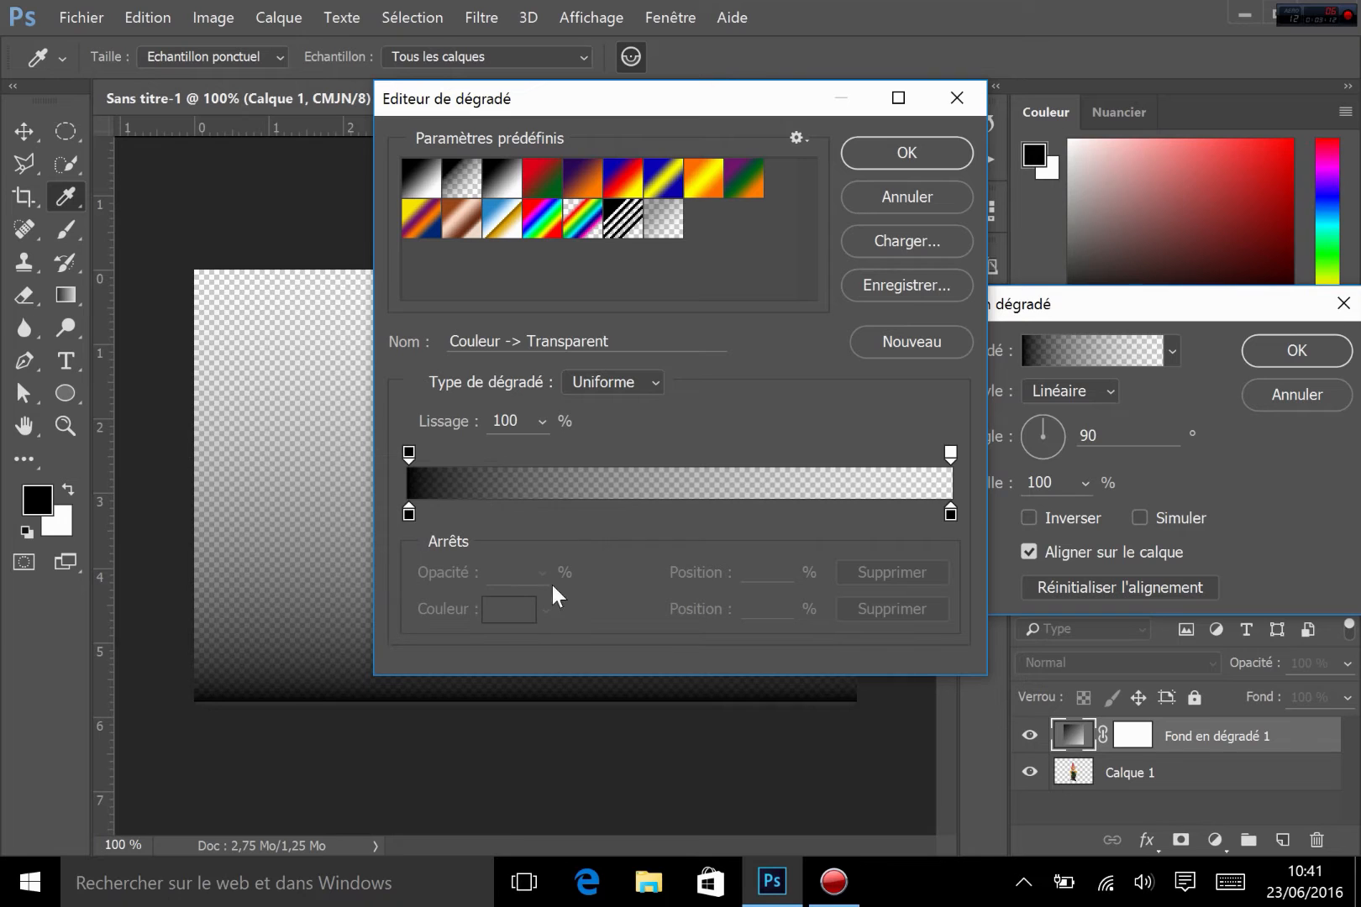
double_click(408, 513)
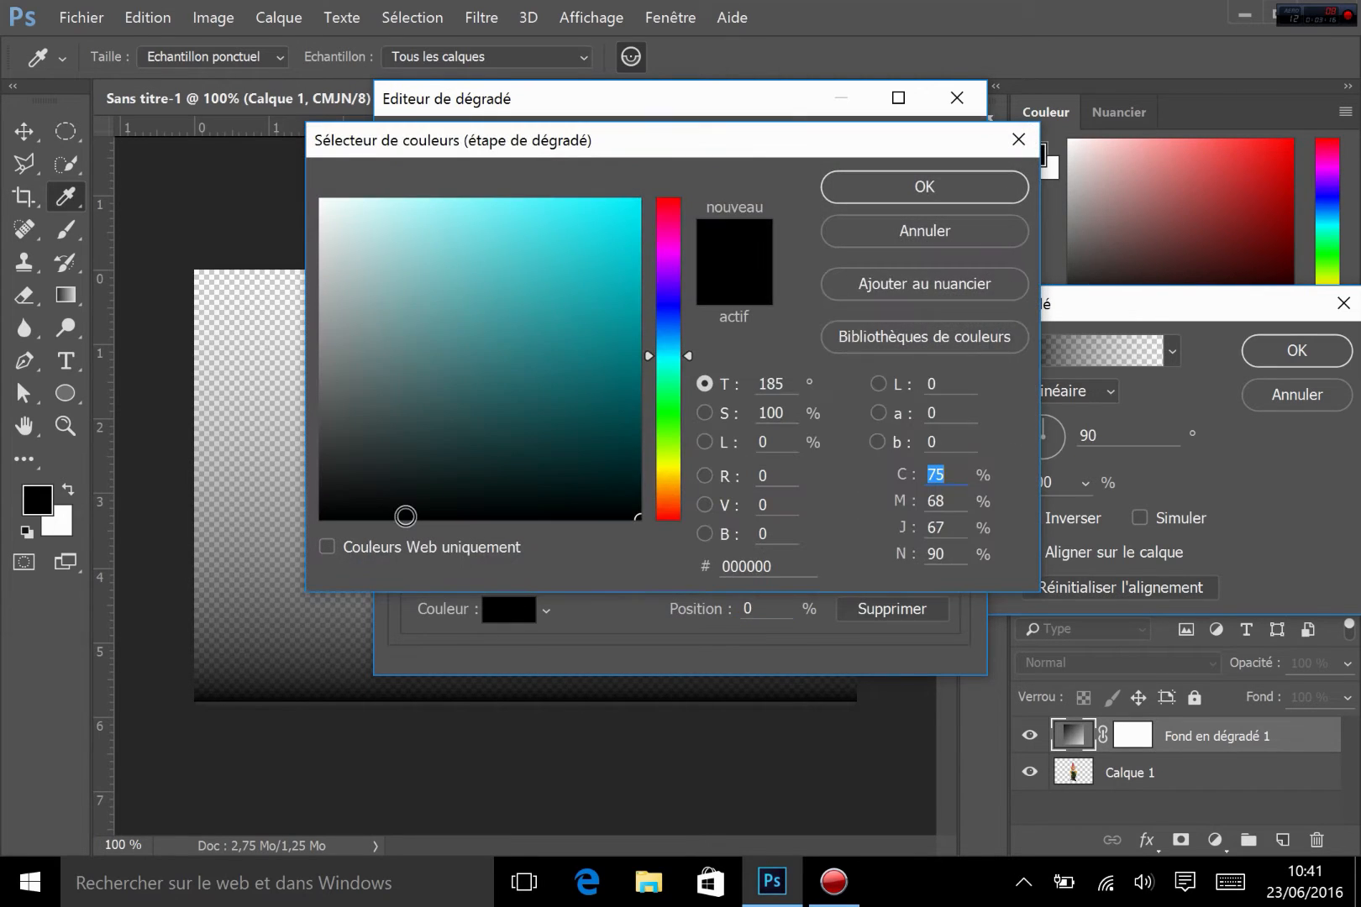
mouse_move(604, 213)
left_mouse_down()
mouse_move(613, 228)
mouse_move(618, 210)
left_mouse_up()
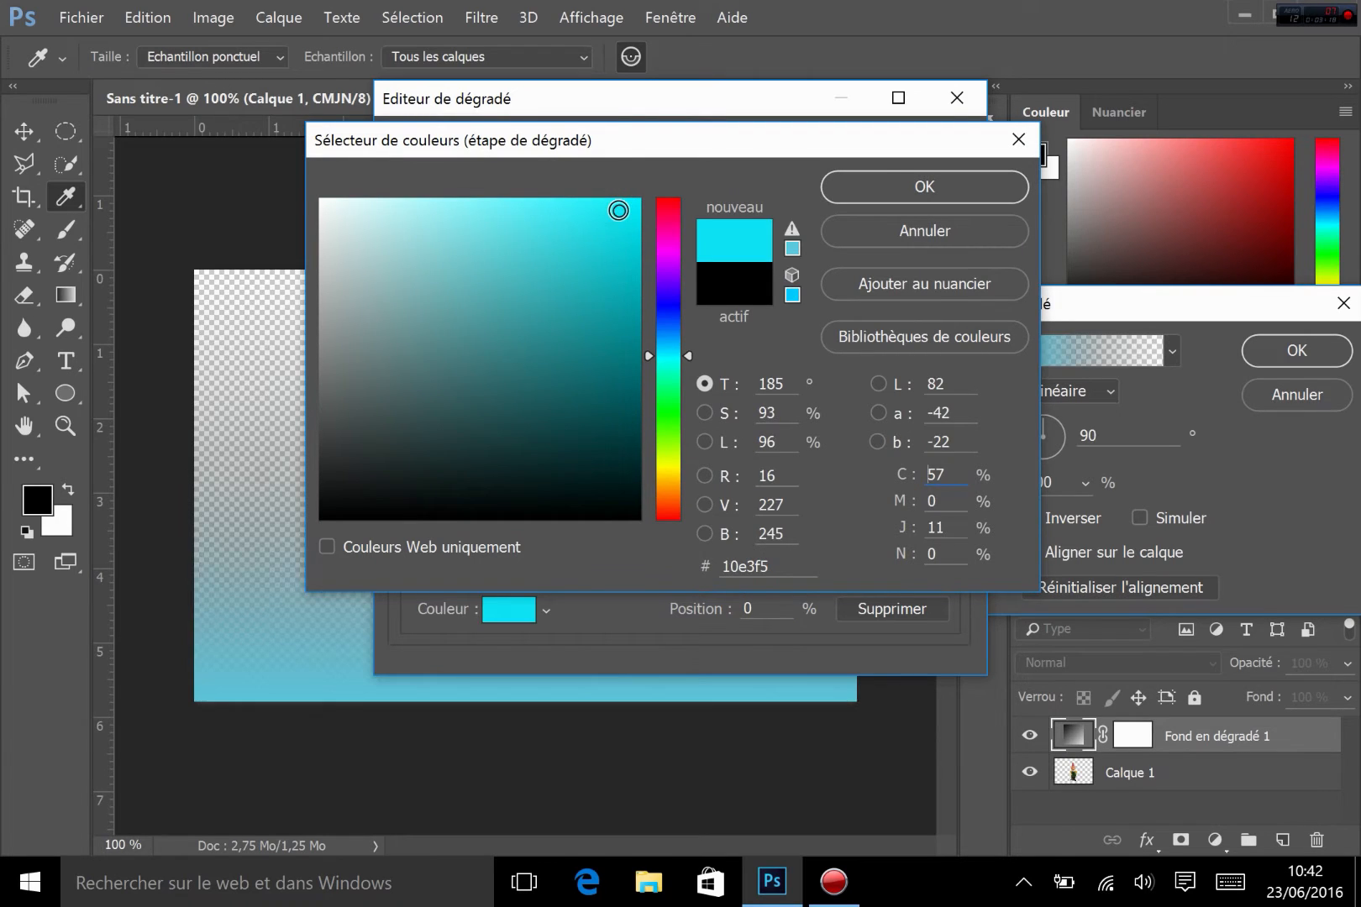
left_click(892, 183)
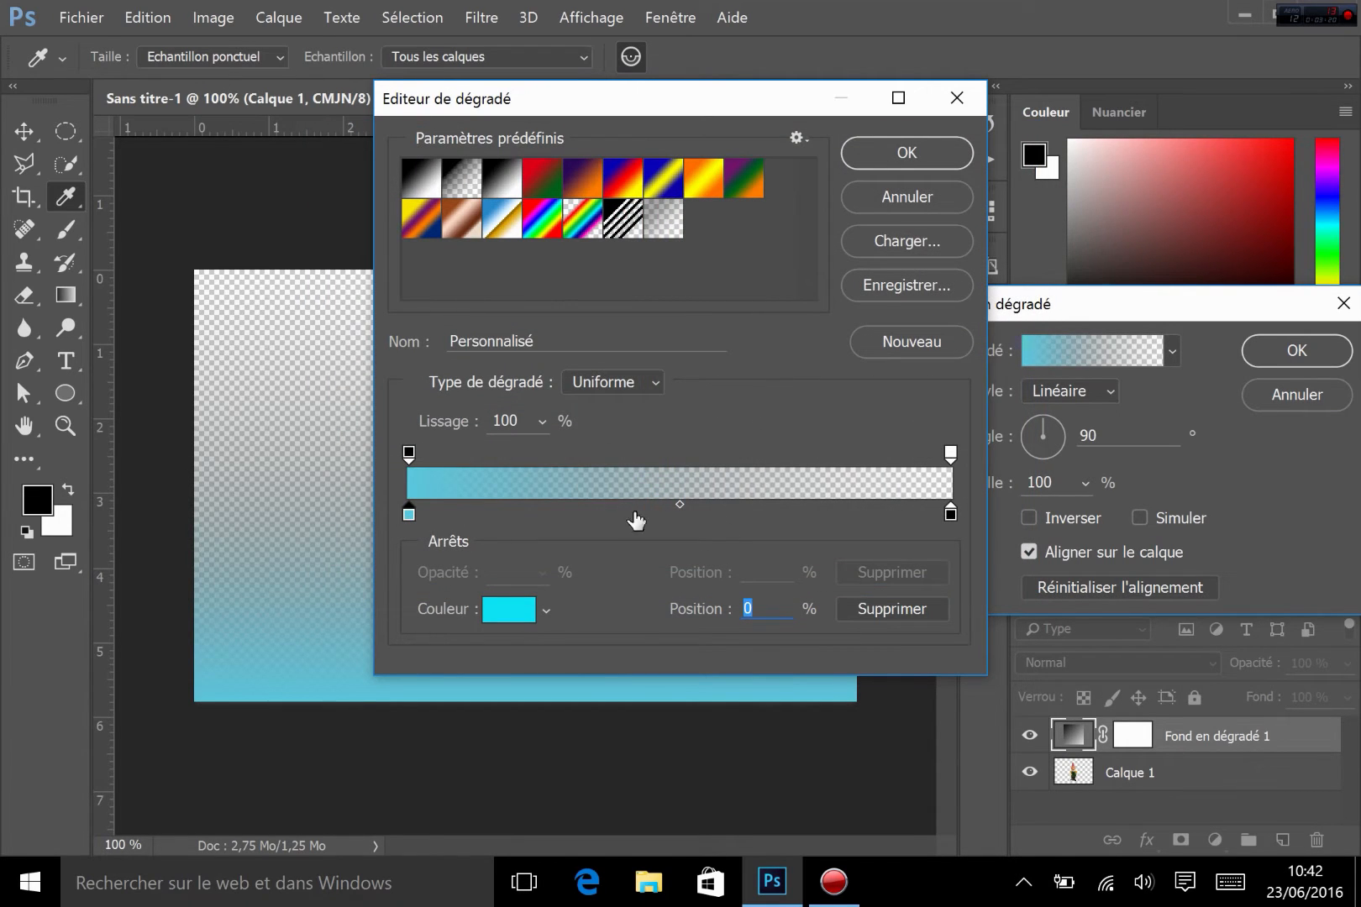
Set the gradient's ending colour stop to a dark teal
double_click(950, 513)
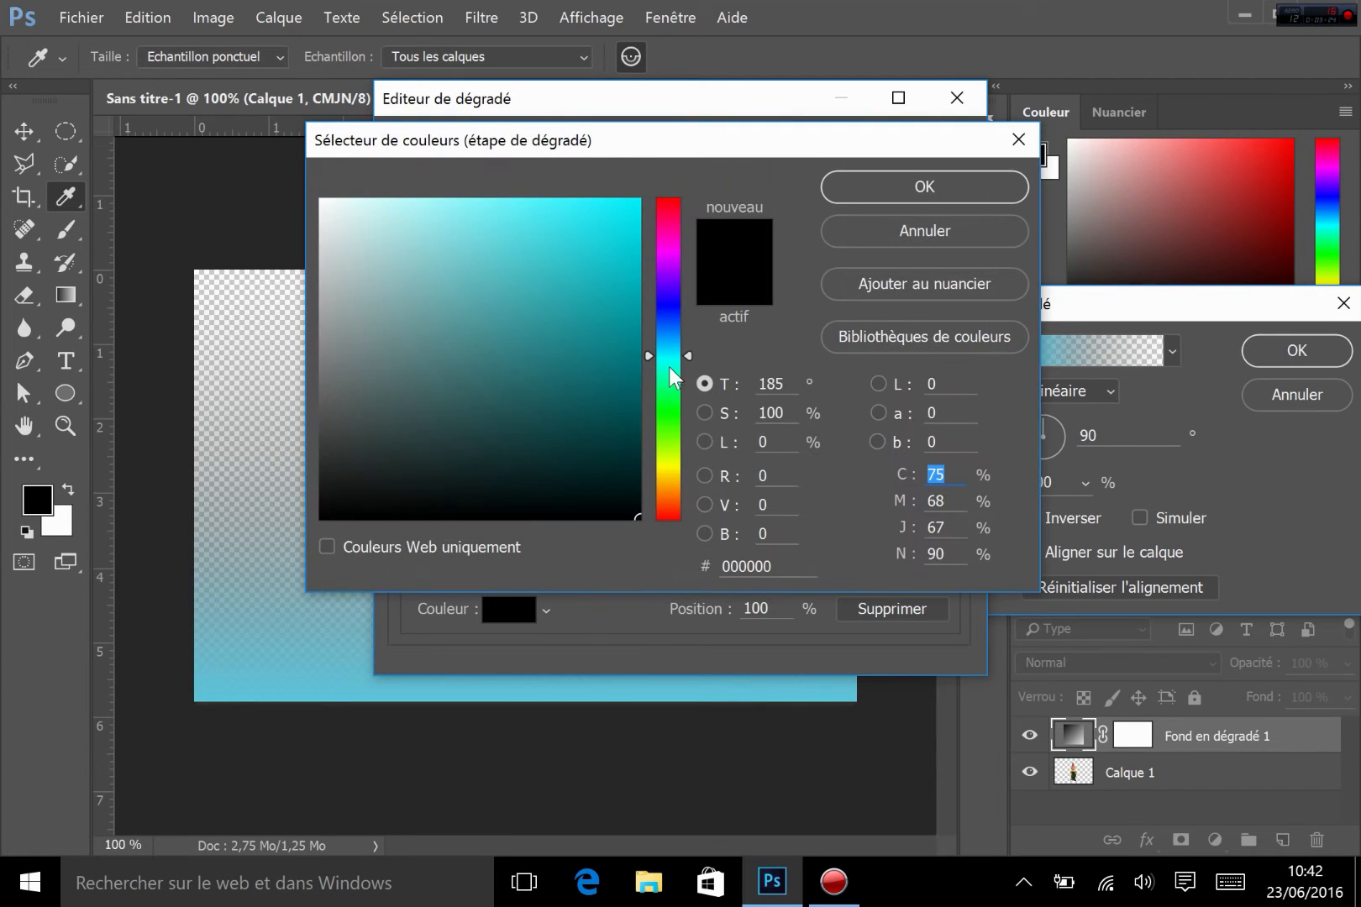
left_click(569, 444)
left_click(850, 185)
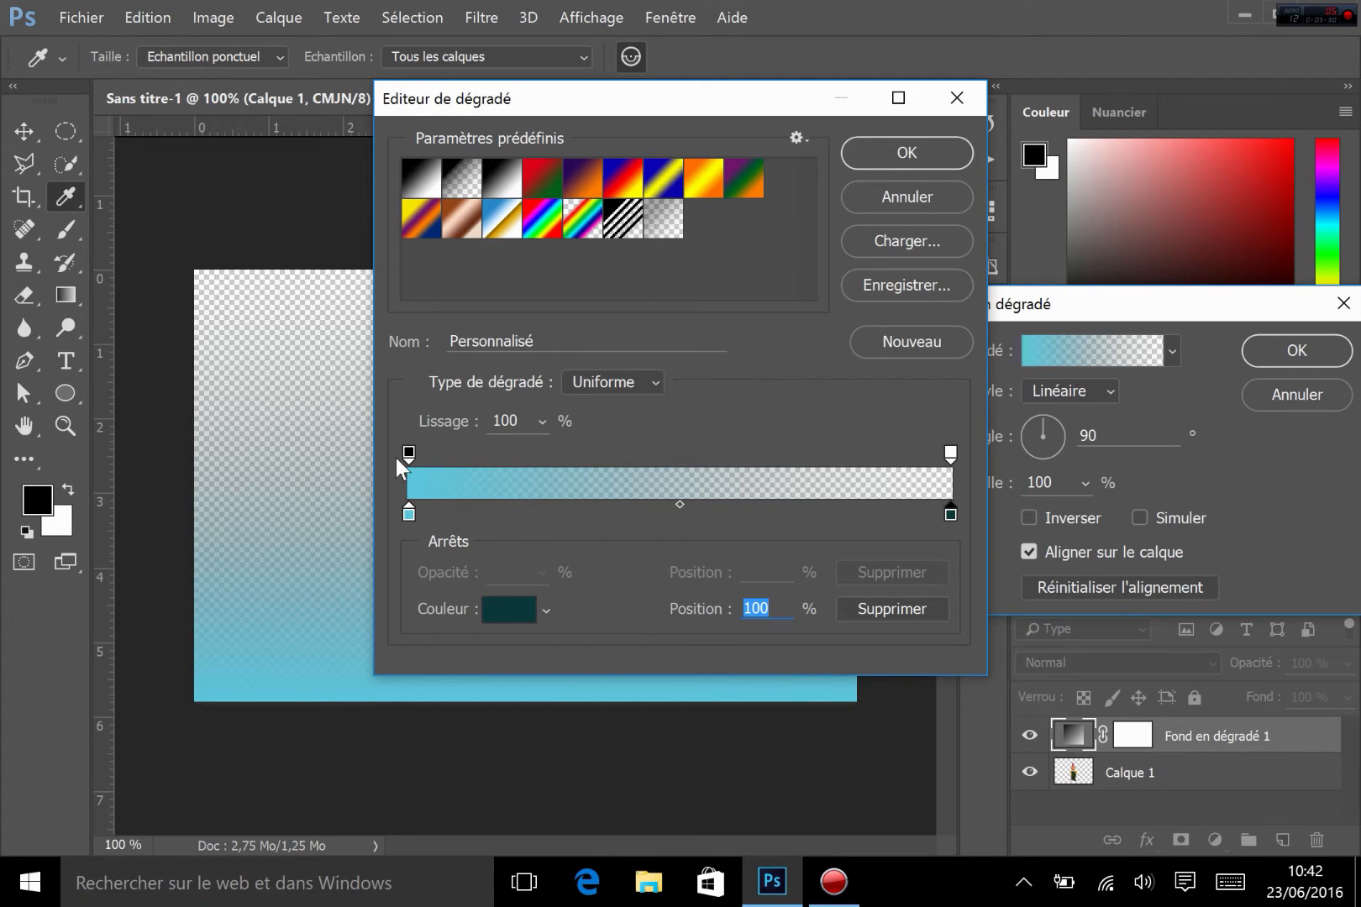
Set the opacity of the gradient's ending stop to 100% and accept the edited gradient
left_click(409, 513)
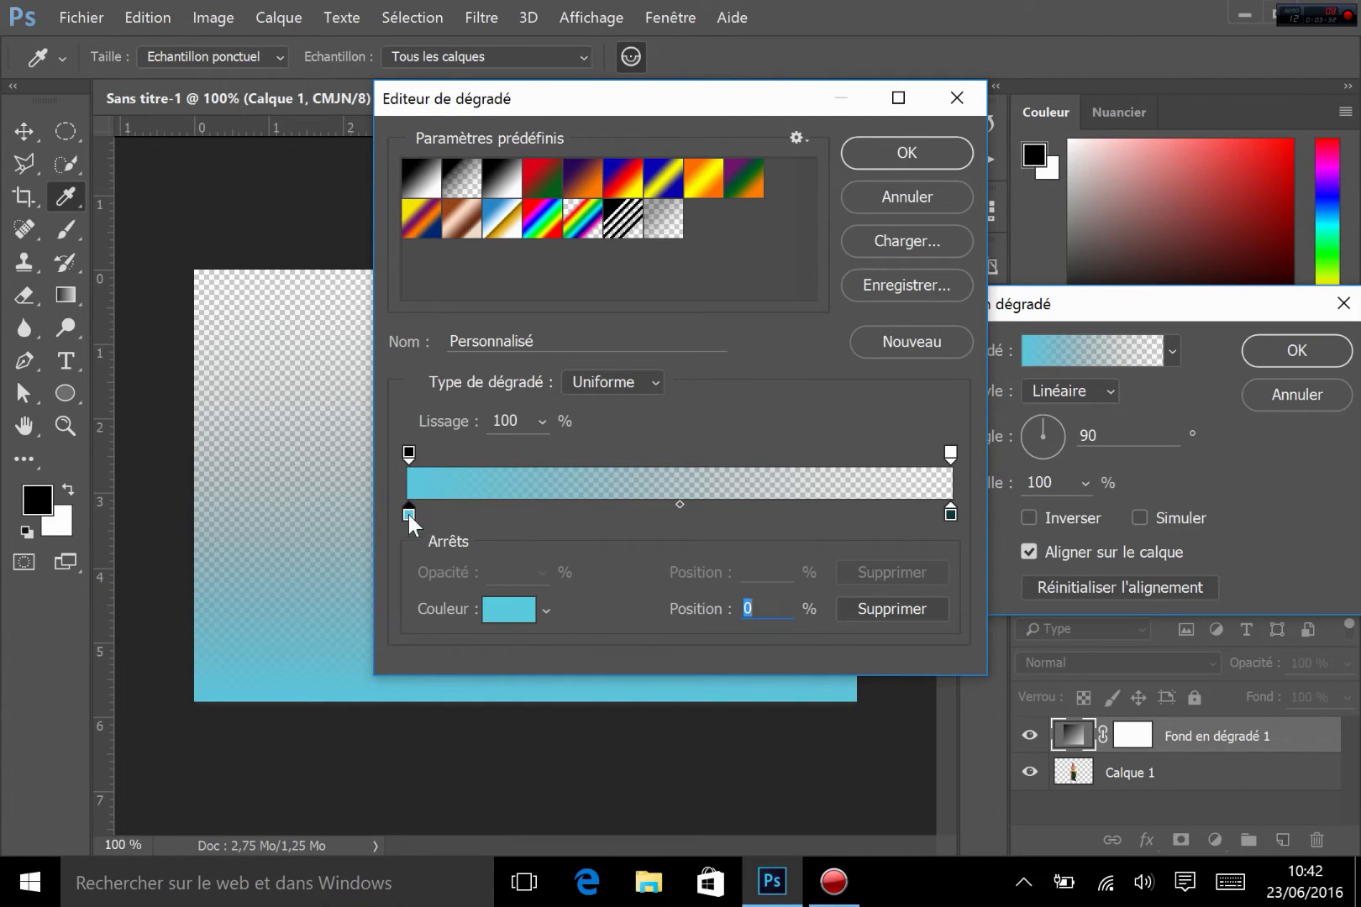
left_click(405, 453)
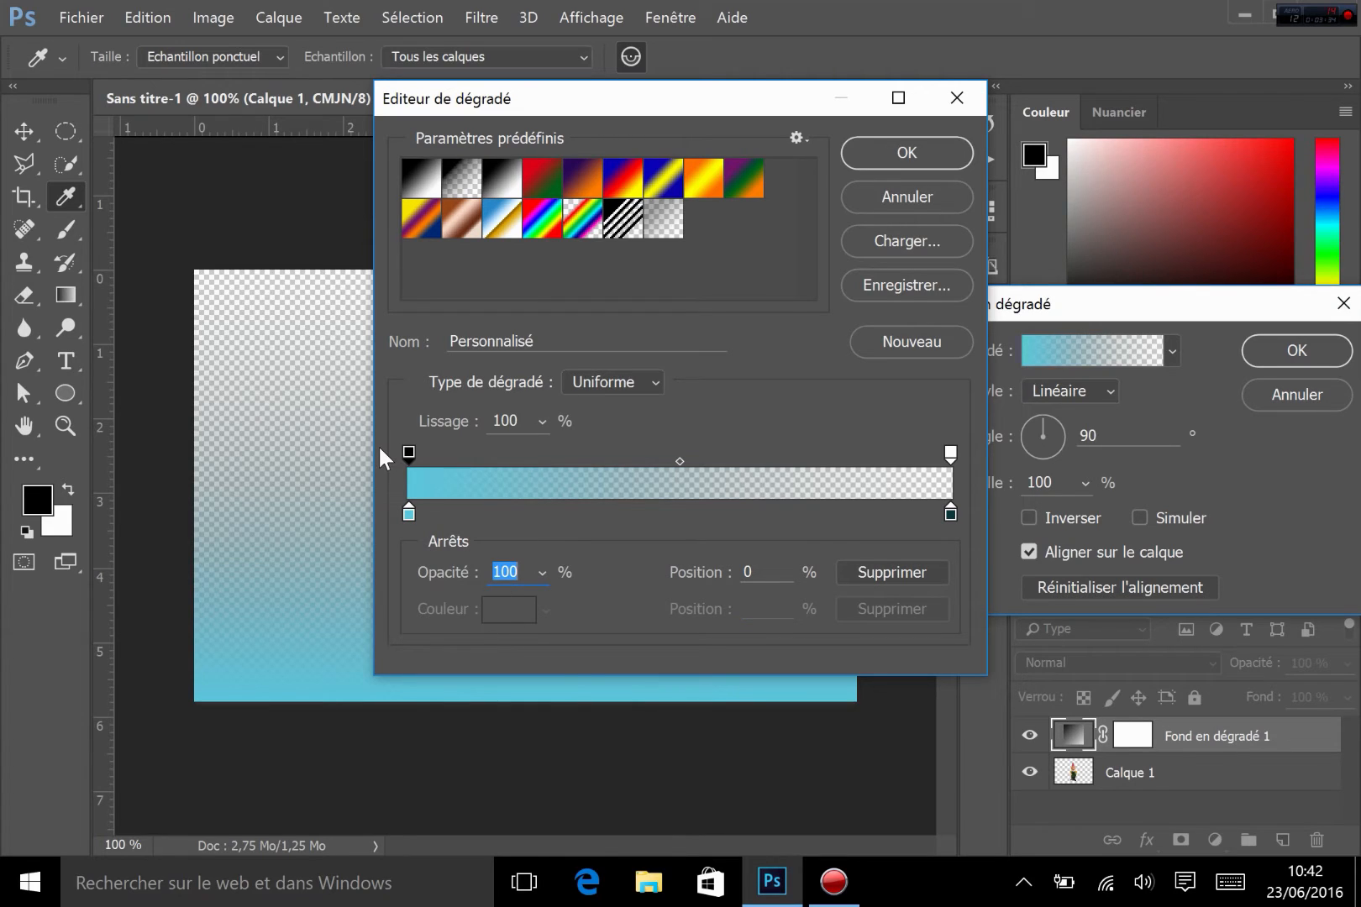
left_click(950, 452)
left_click(543, 572)
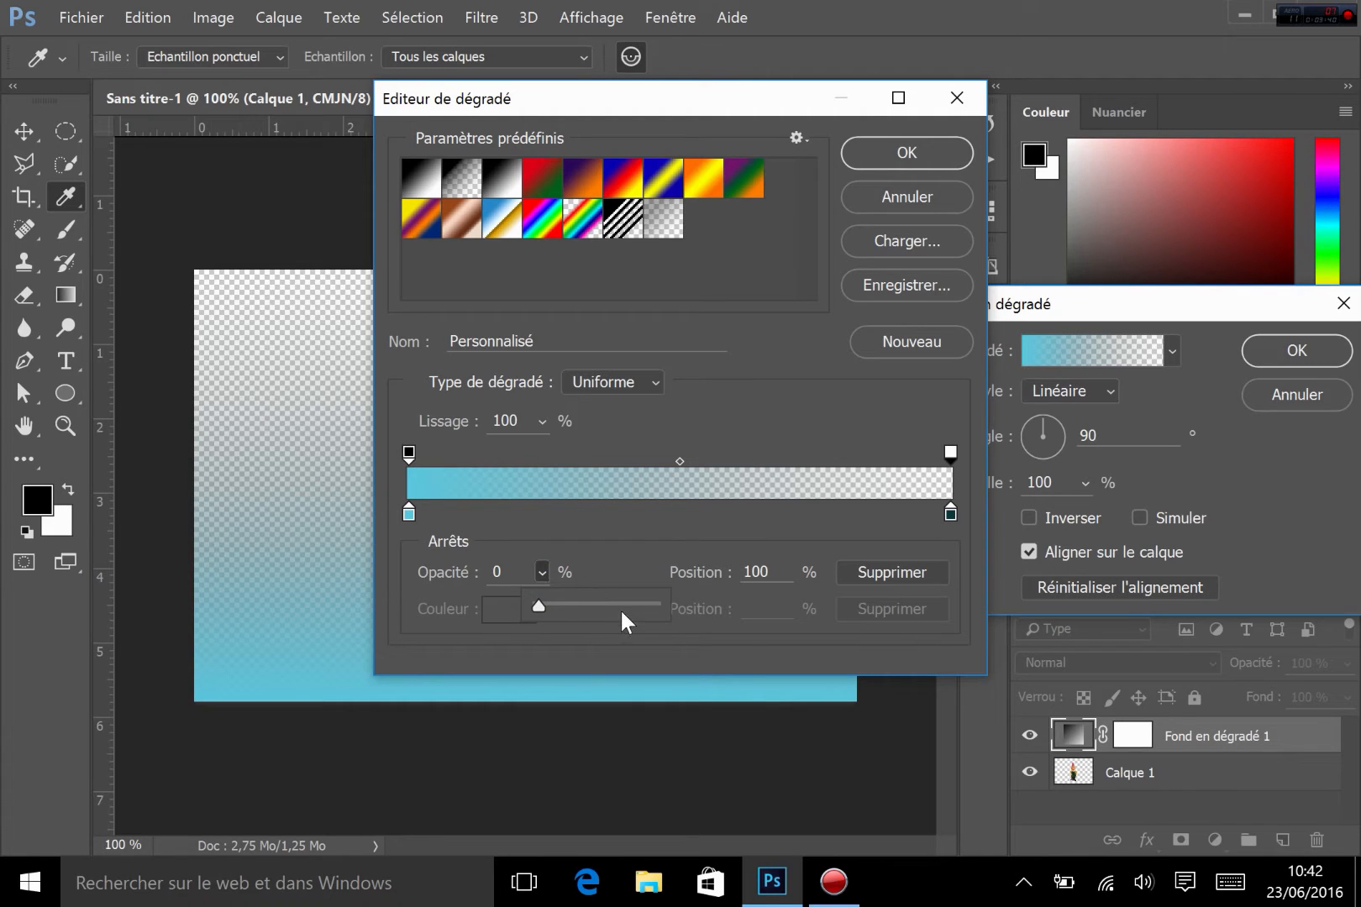
left_click_drag(623, 612, 721, 593)
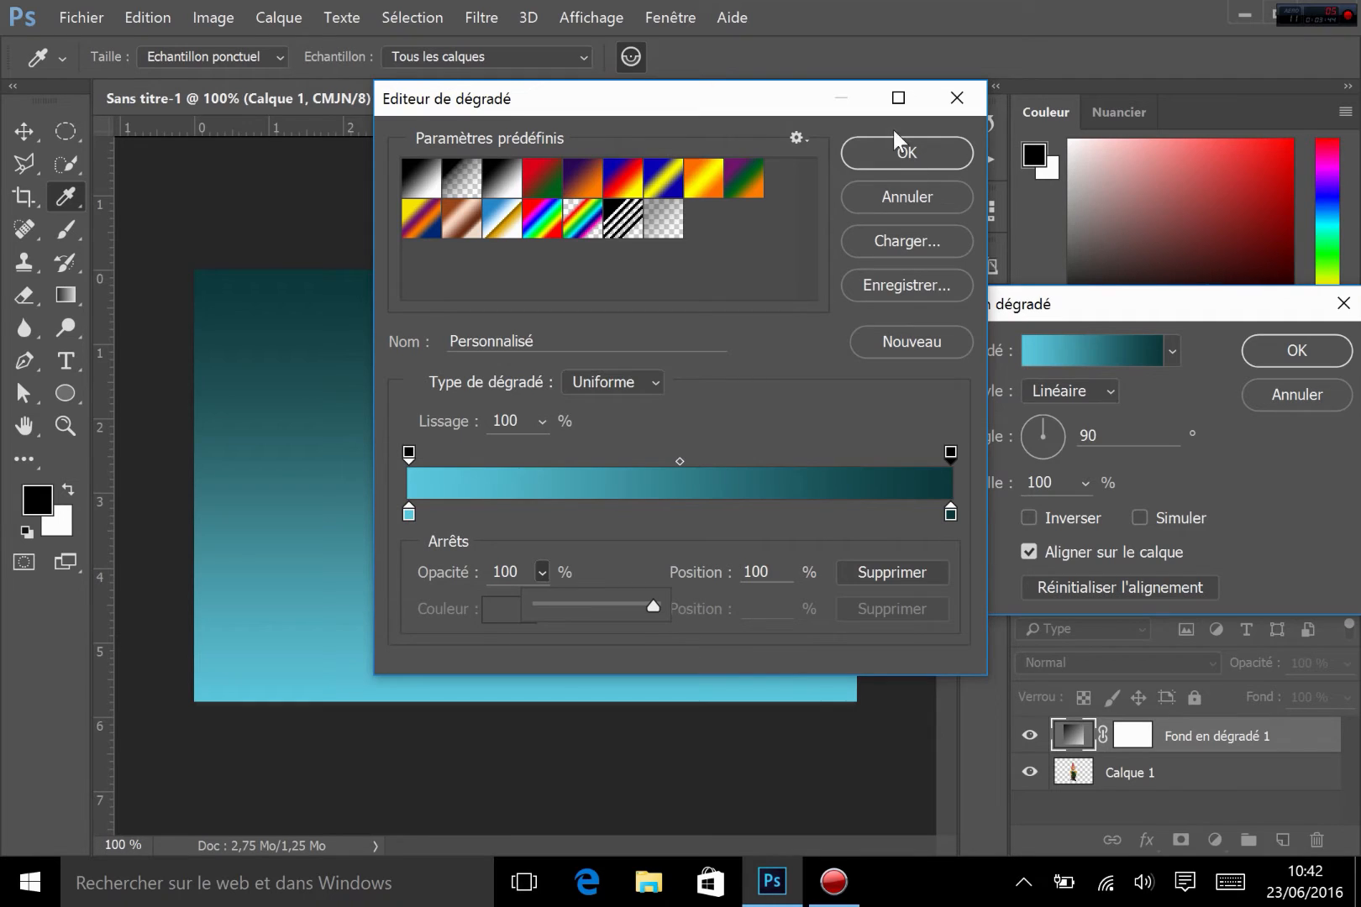
left_click(879, 154)
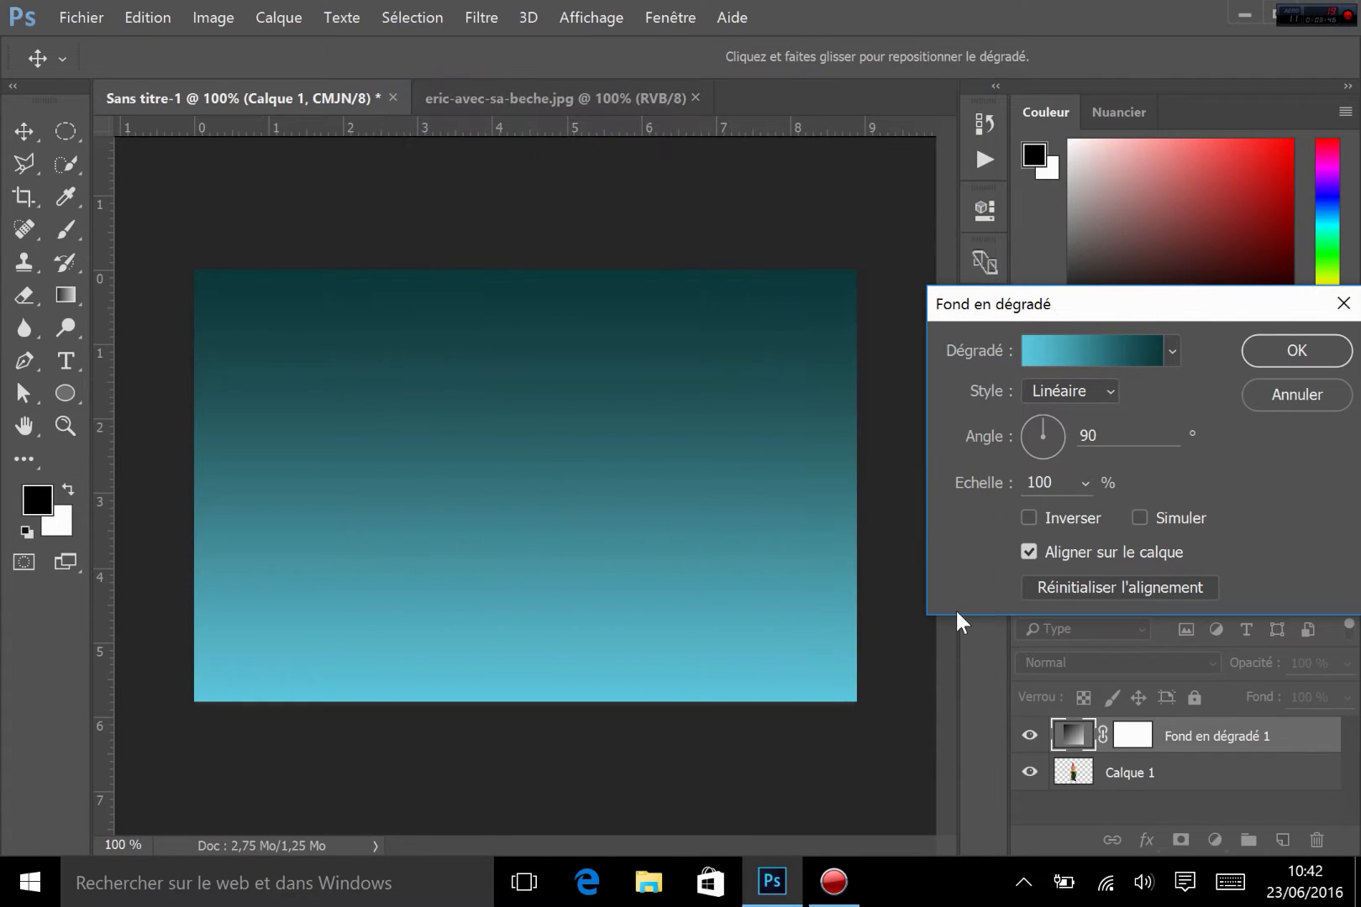
Try the Radial, Angle, Réfléchi and Losange styles on the gradient fill, then return it to Linéaire
left_click_drag(1050, 305, 981, 295)
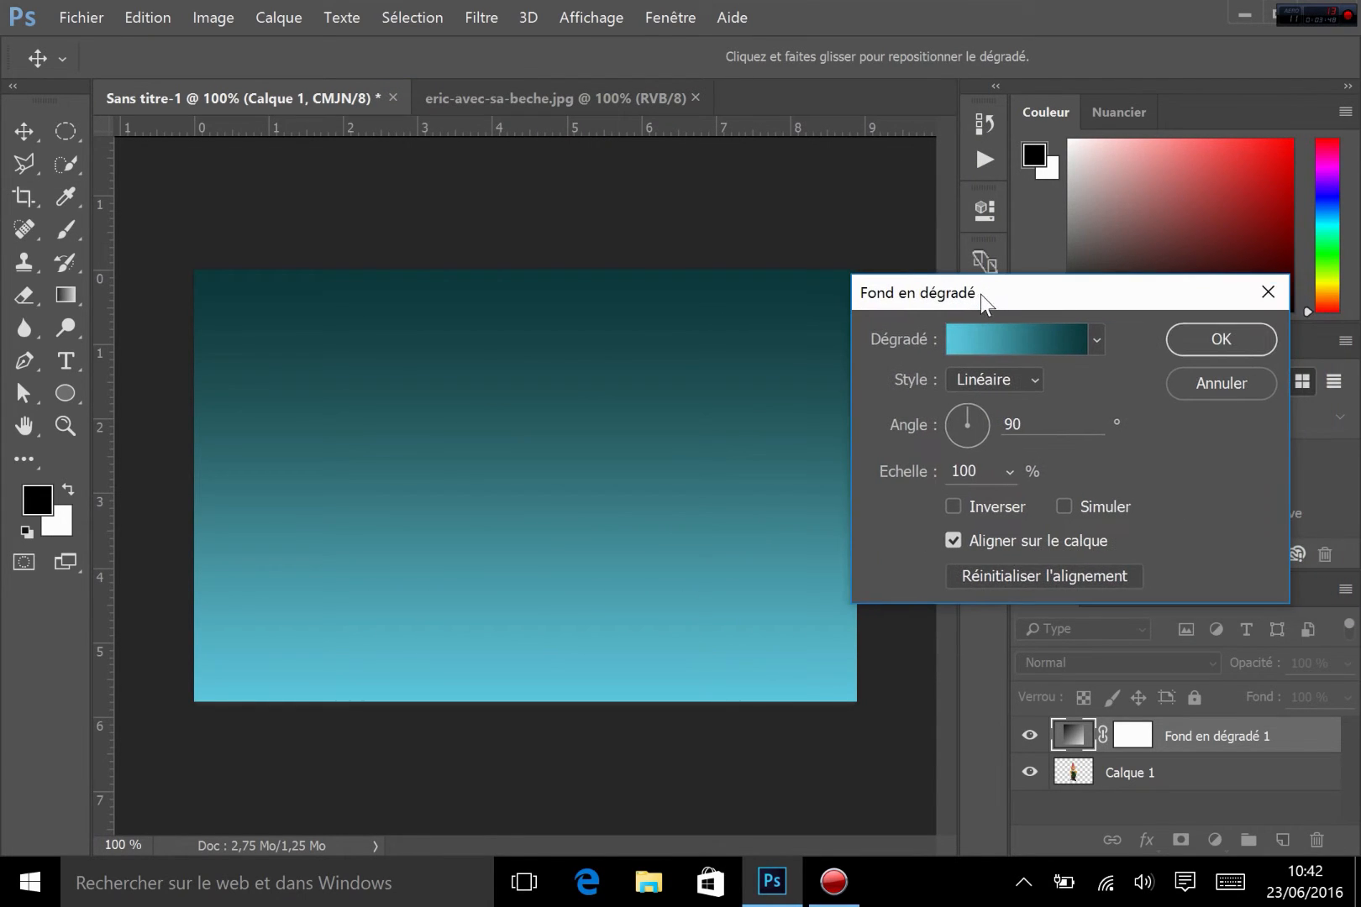
left_click(988, 382)
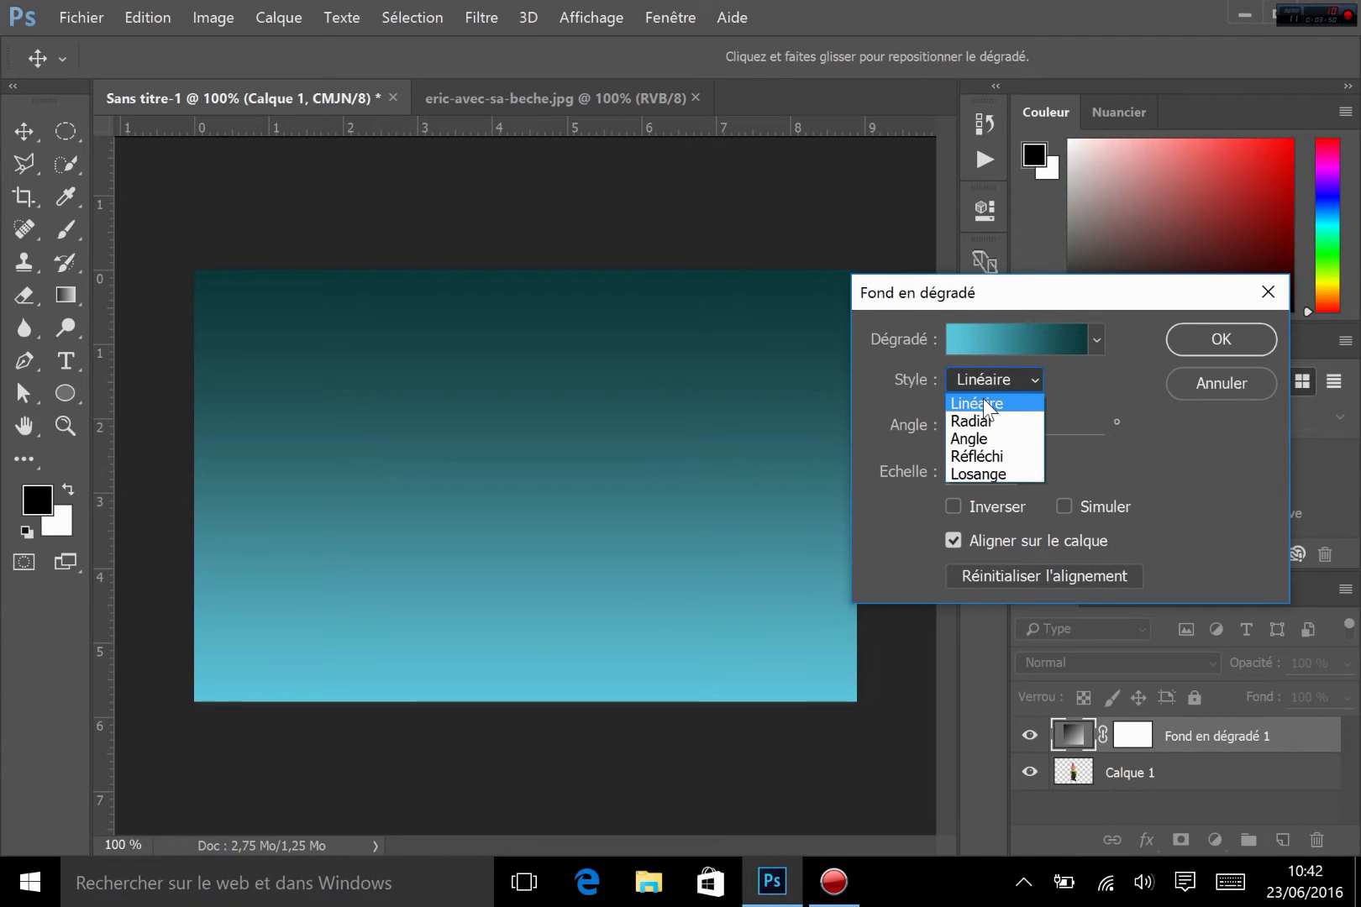
left_click(989, 420)
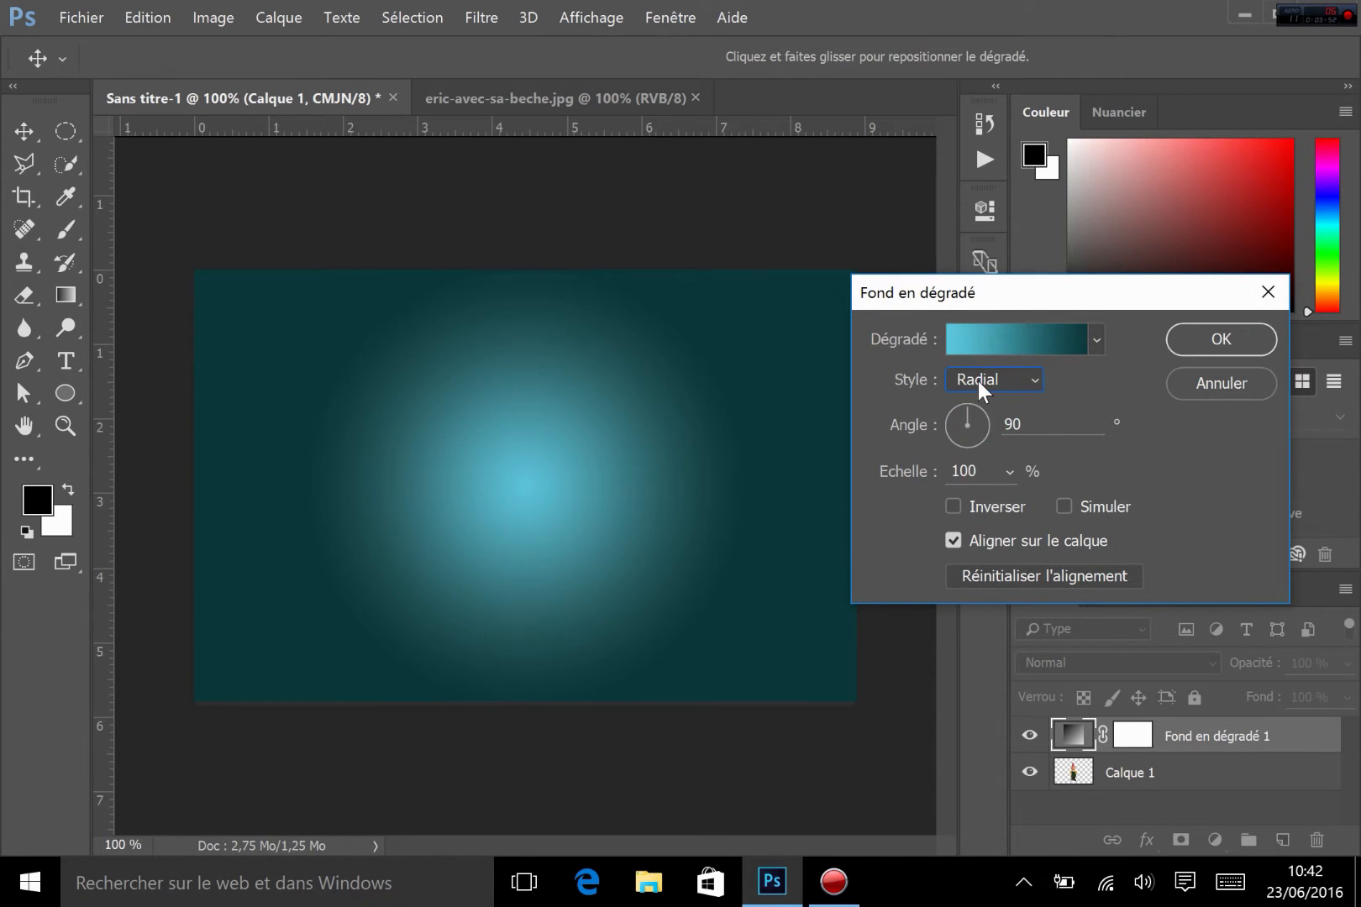
left_click(978, 380)
left_click(979, 438)
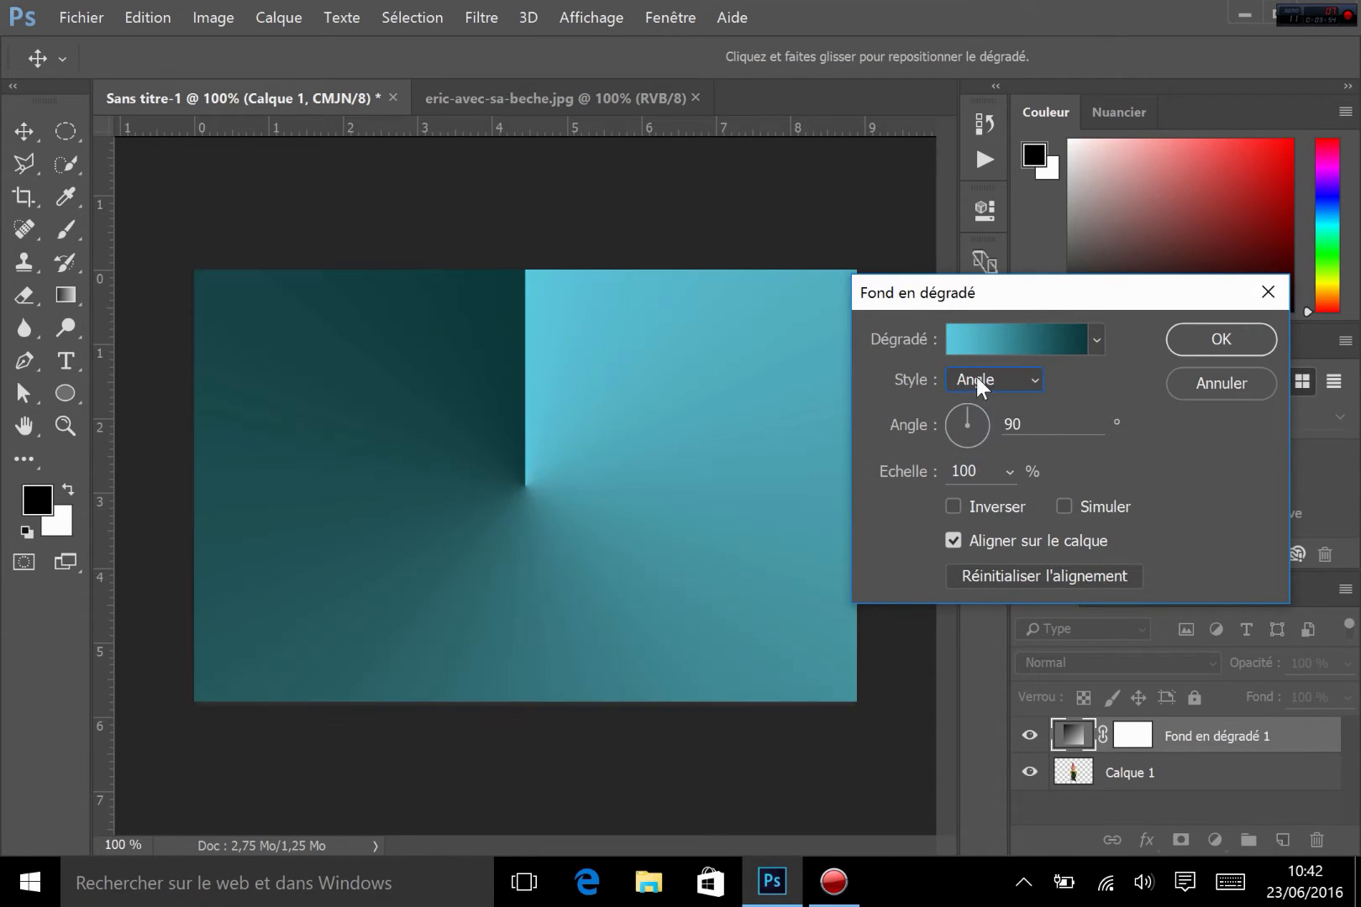
left_click(976, 377)
left_click(997, 454)
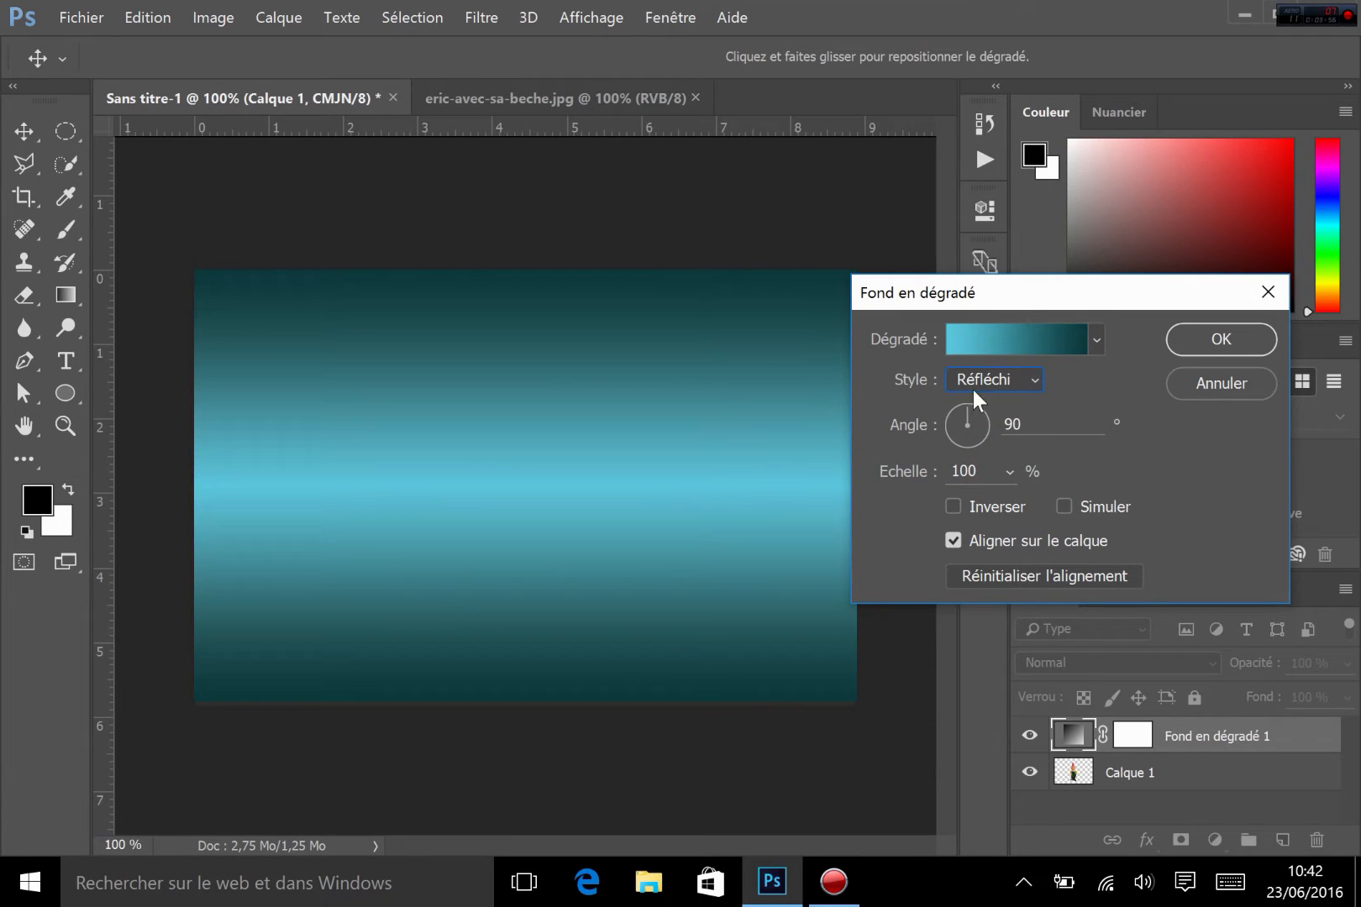
left_click(1012, 379)
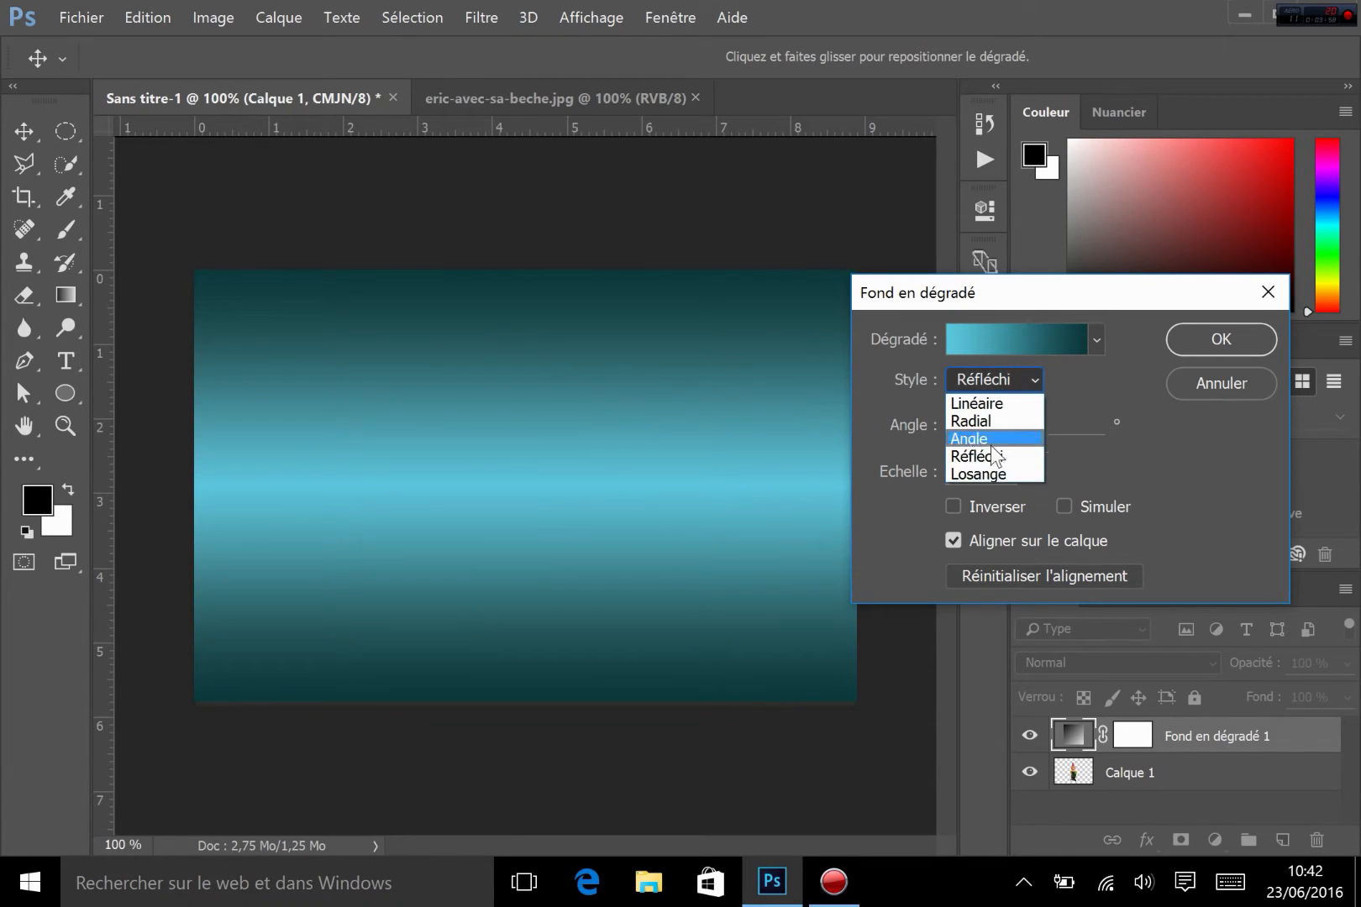
left_click(981, 475)
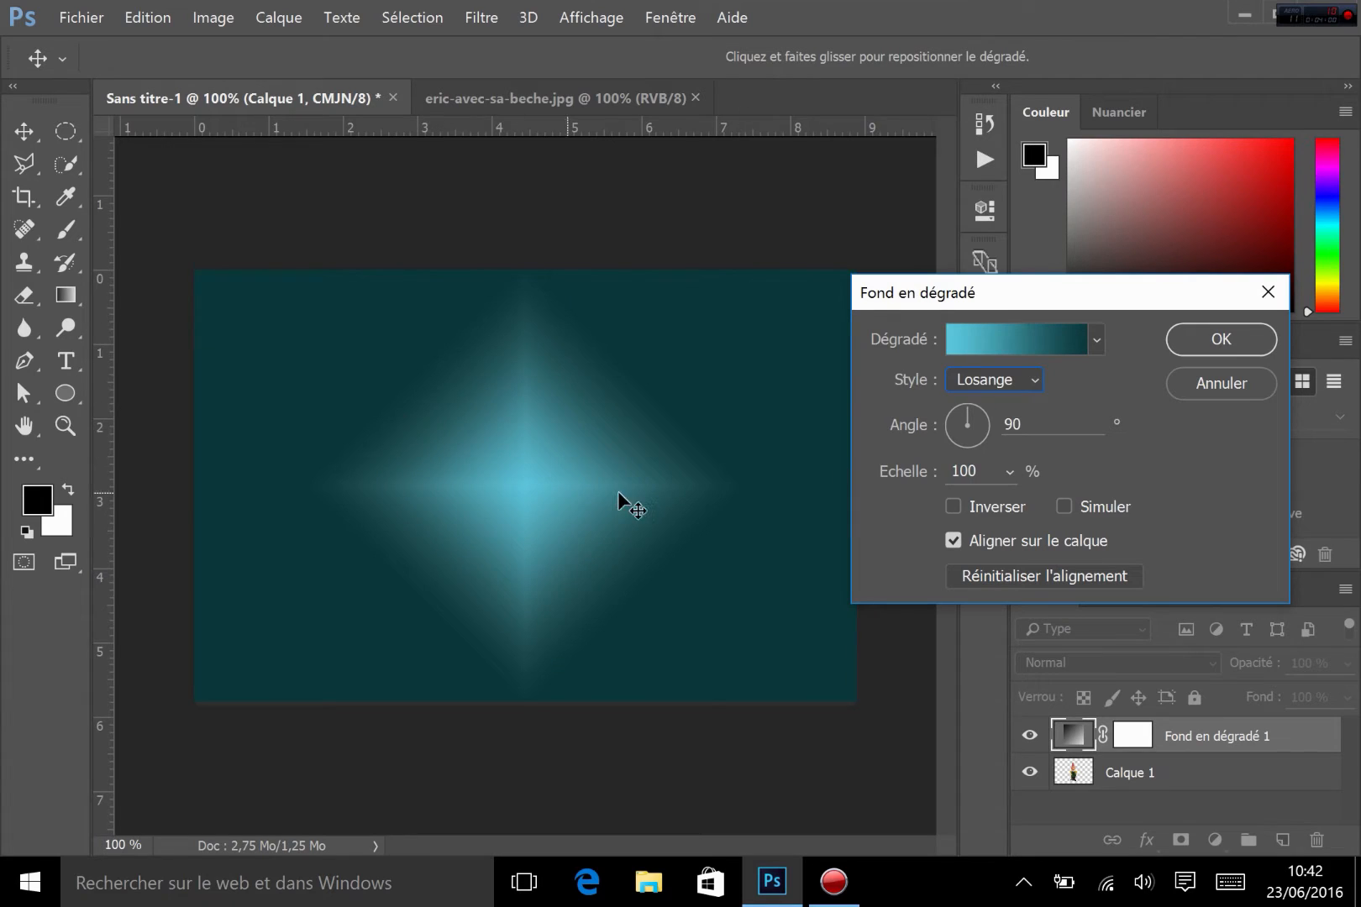
left_click(1008, 381)
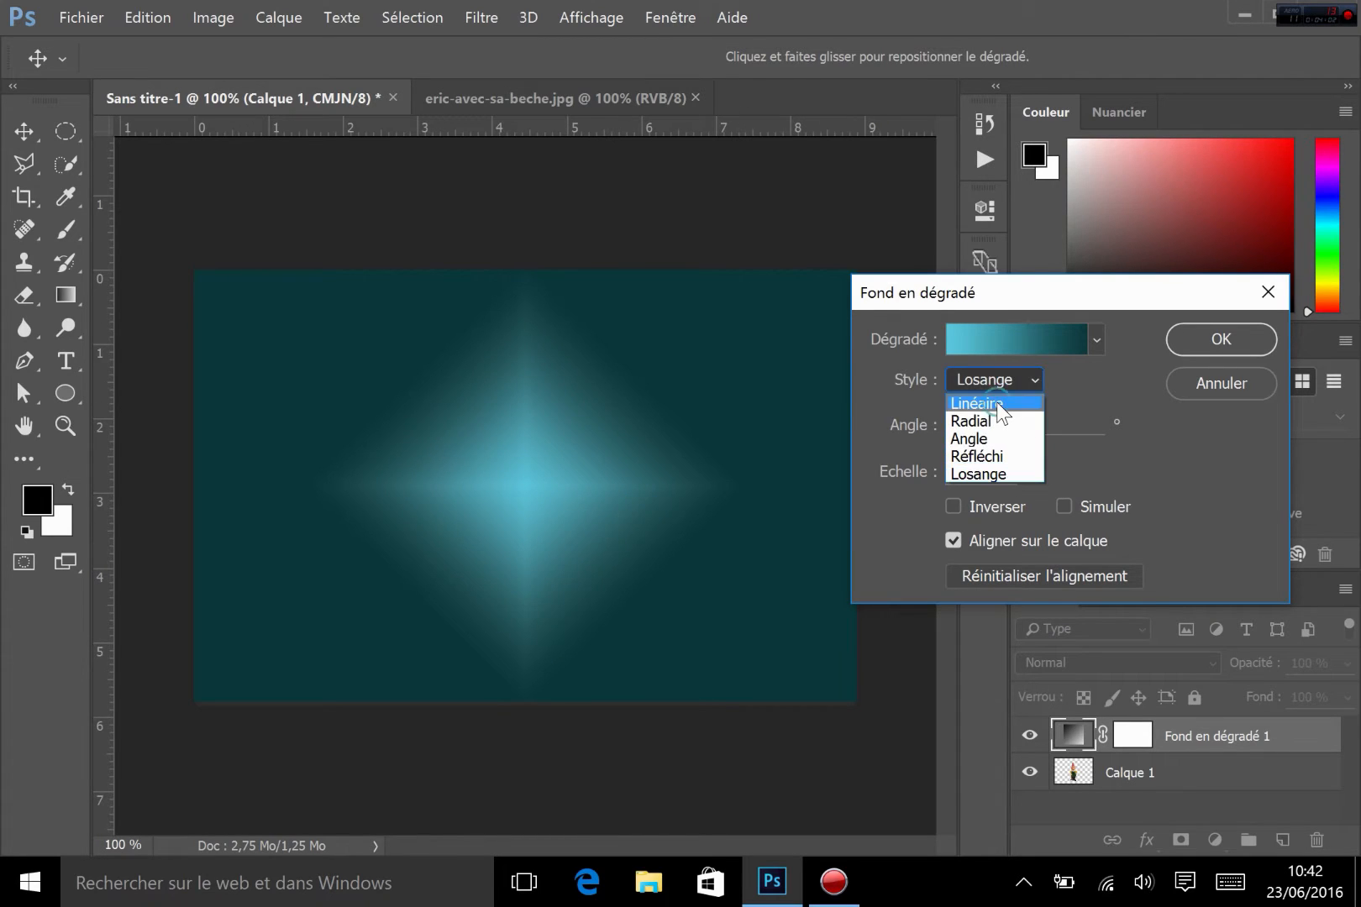
left_click(996, 400)
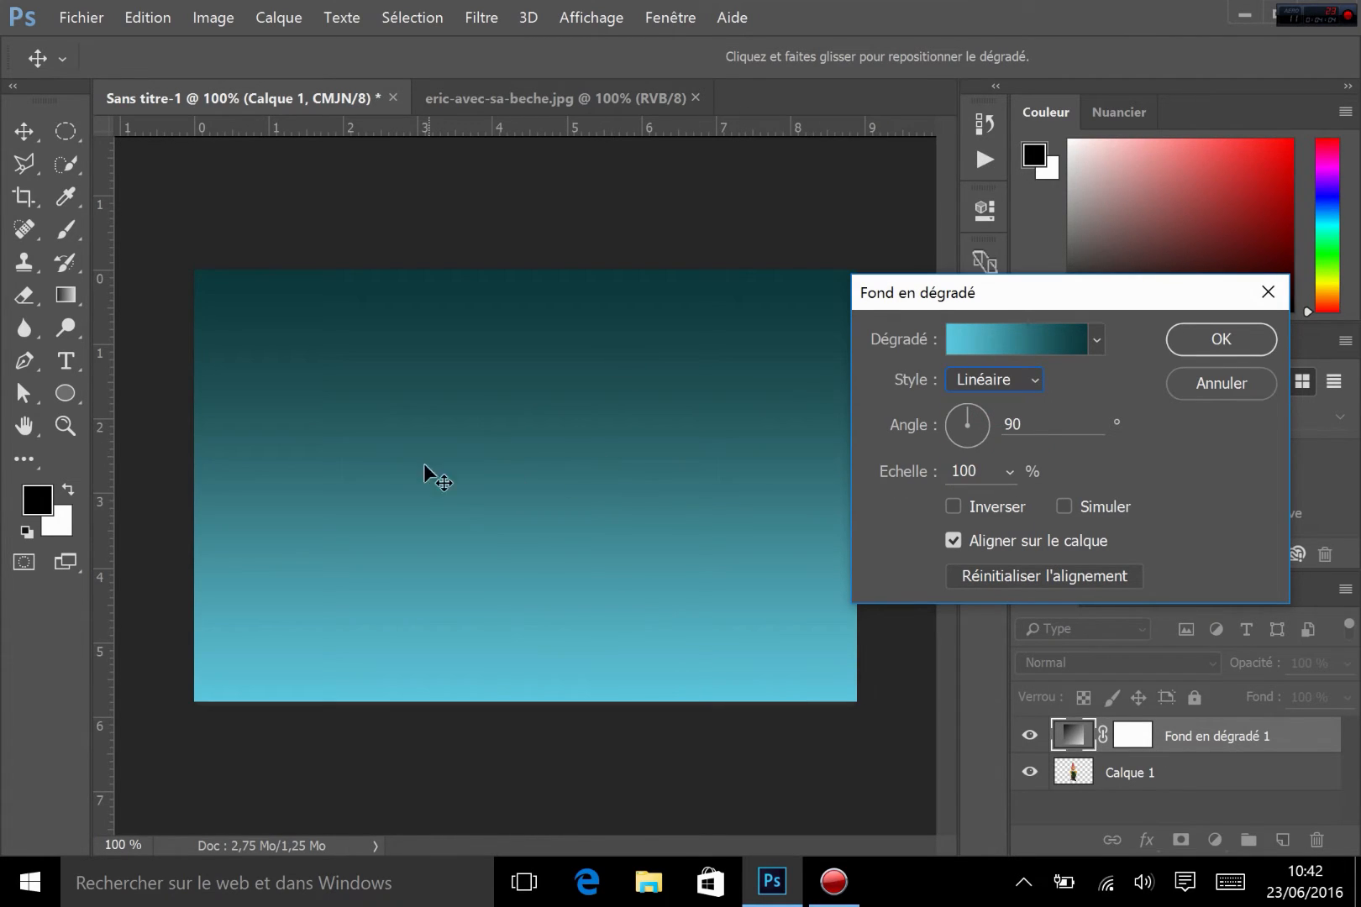
Shift the linear gradient on the canvas, then switch its style to Radial and move its centre toward the canvas's upper left
left_click_drag(510, 428, 513, 492)
left_click(996, 379)
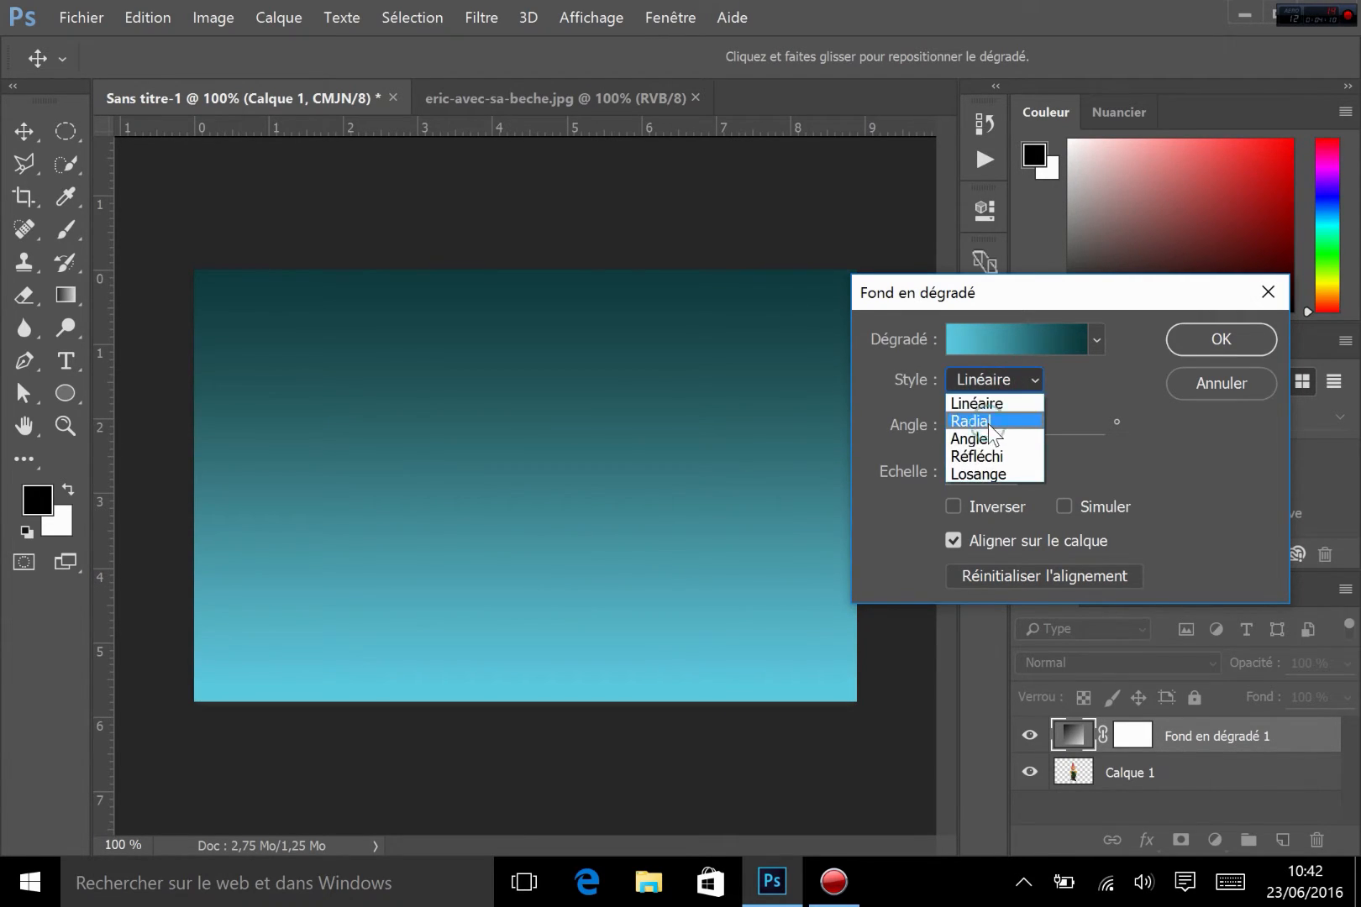
left_click(979, 414)
left_click_drag(483, 479, 407, 457)
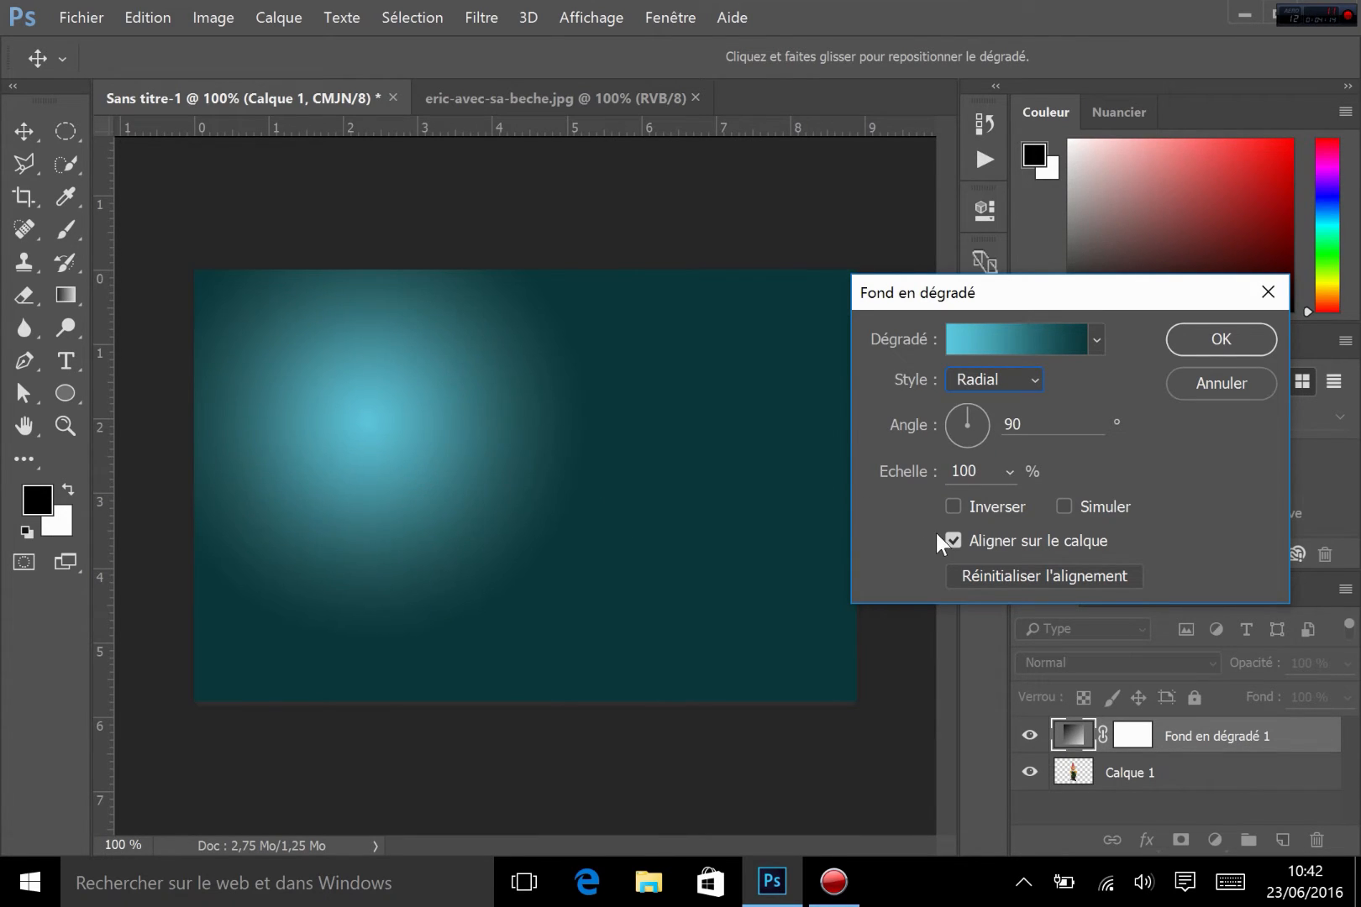
Set the gradient fill's style back to Linéaire and rotate its angle to about -66.8°
left_click(975, 379)
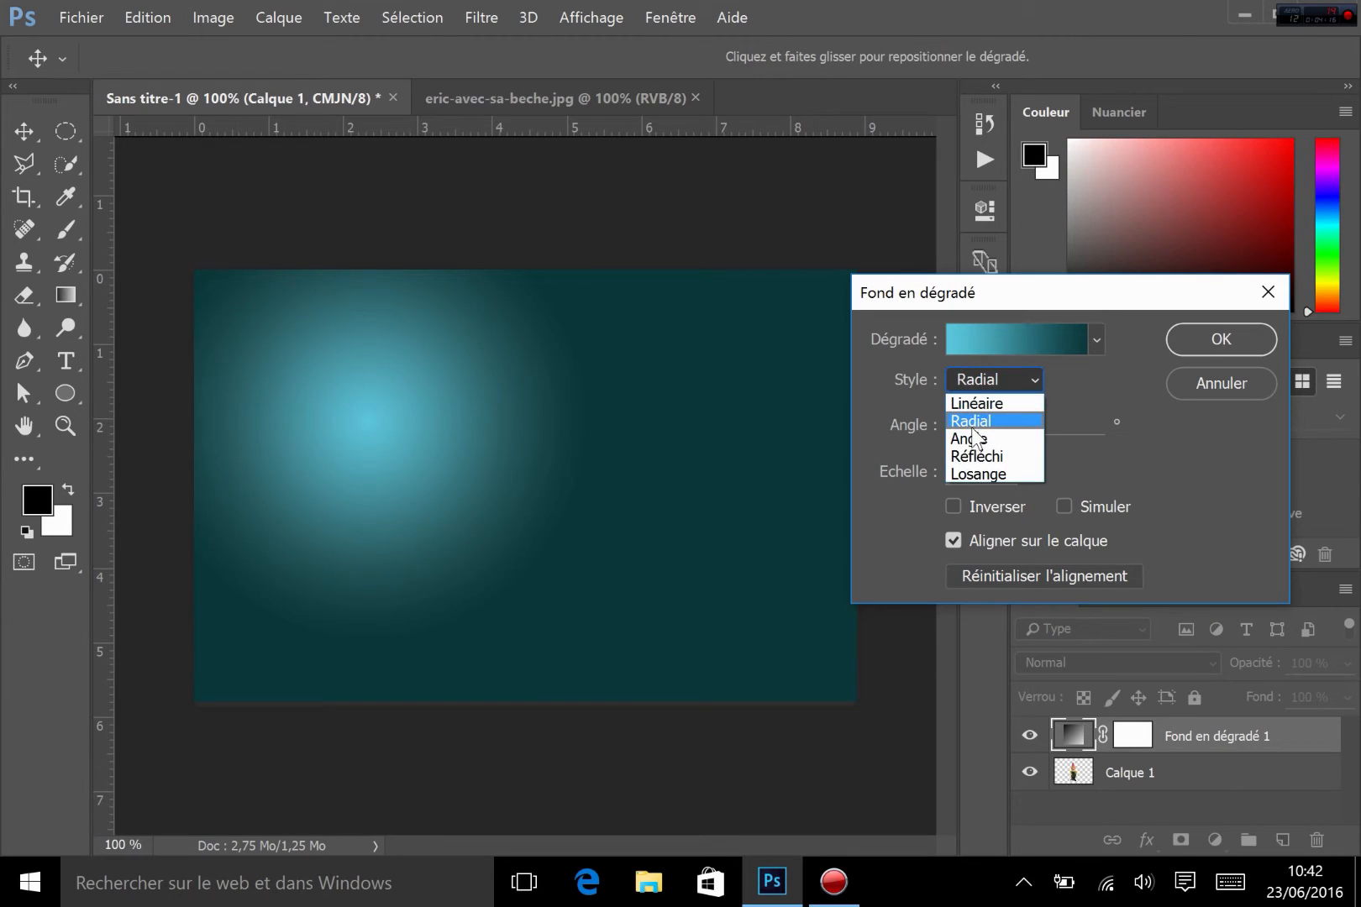
left_click(977, 399)
left_click_drag(978, 409, 975, 444)
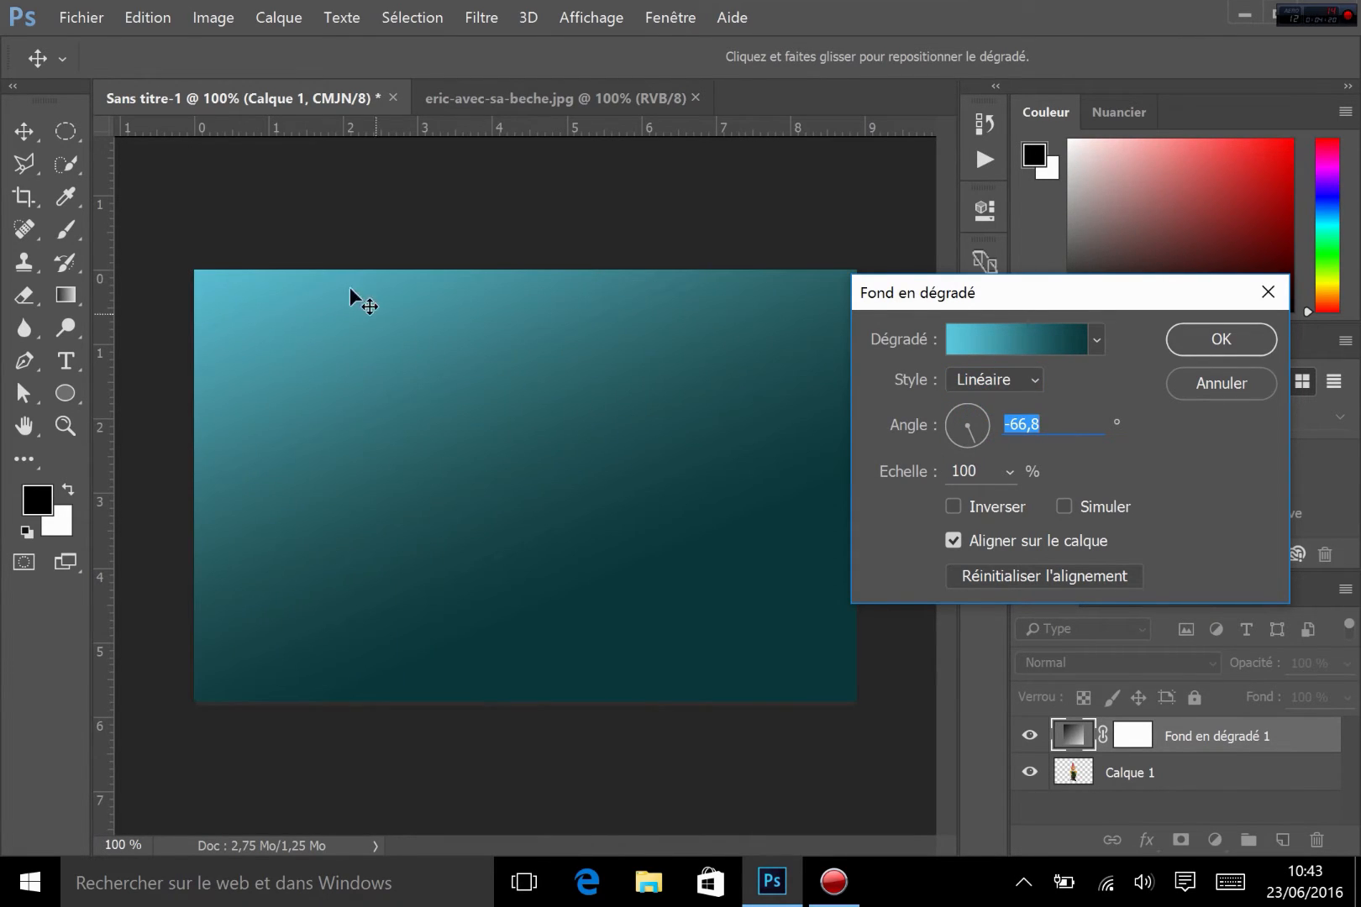
Try a 1% scale on the gradient fill, then set it to about 243% and apply the fill
left_click(1010, 472)
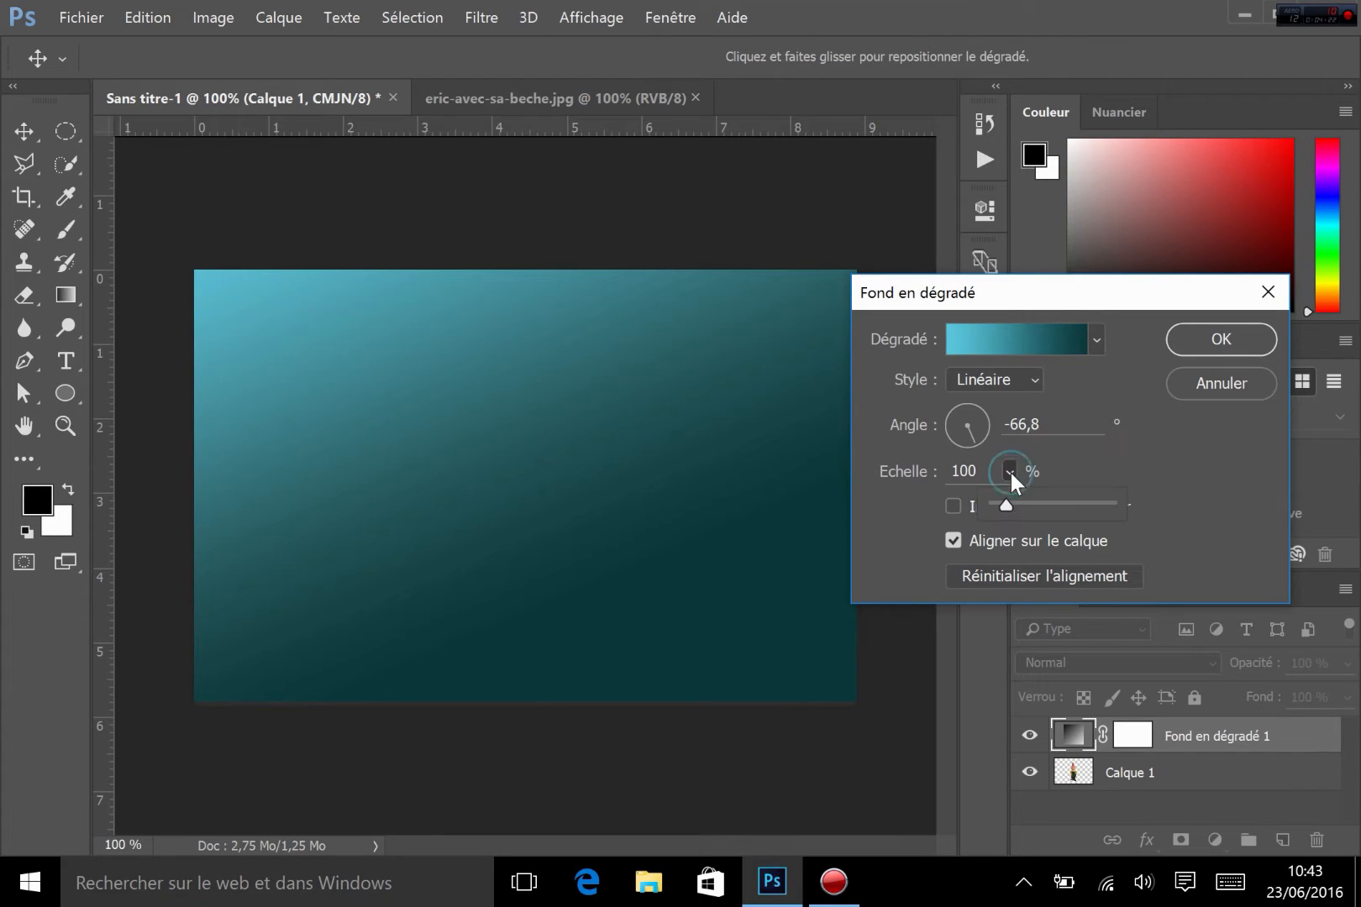
left_click_drag(1009, 509, 981, 503)
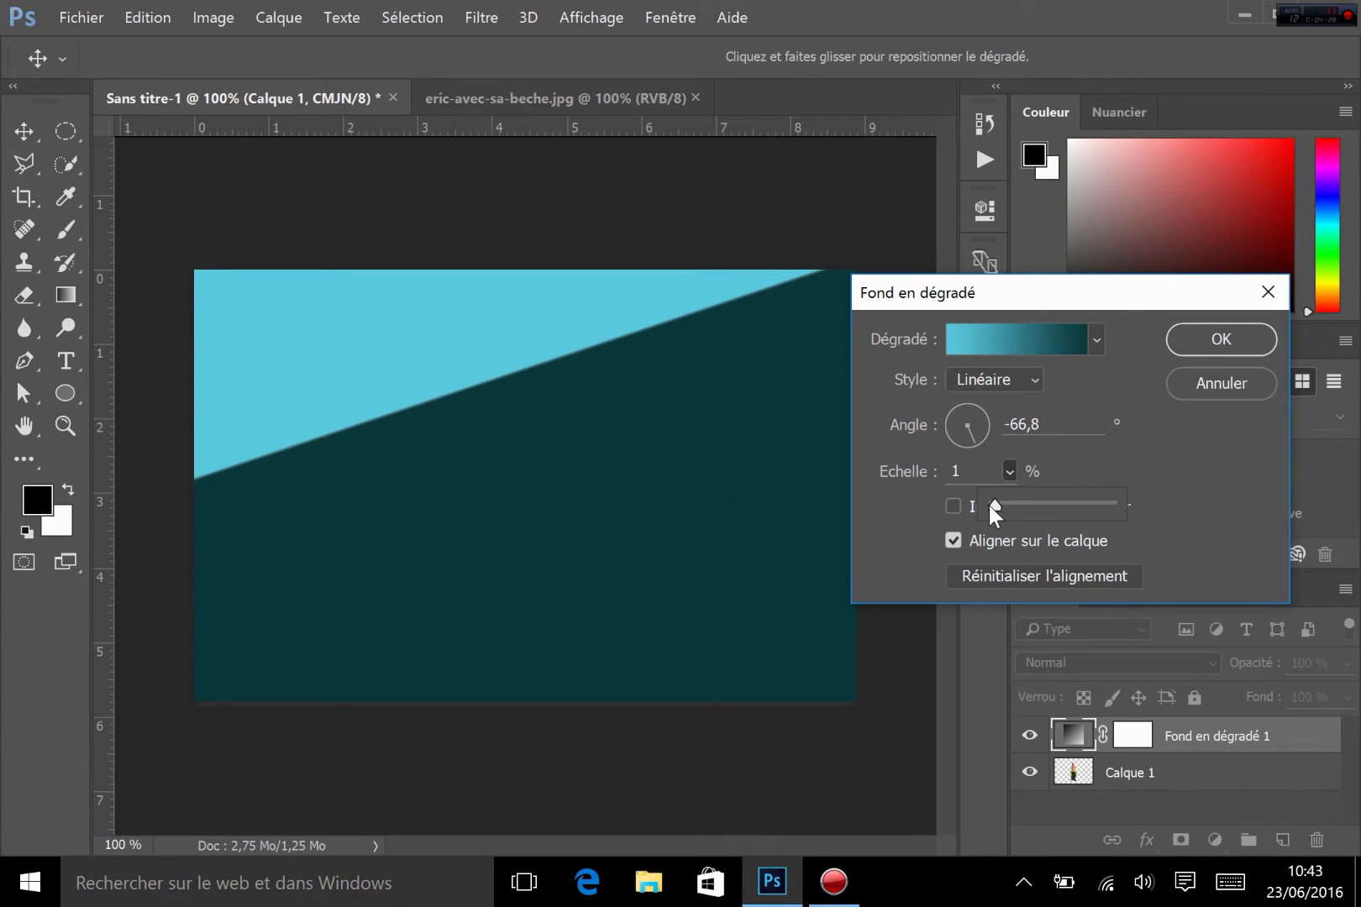
left_click_drag(991, 506, 1021, 505)
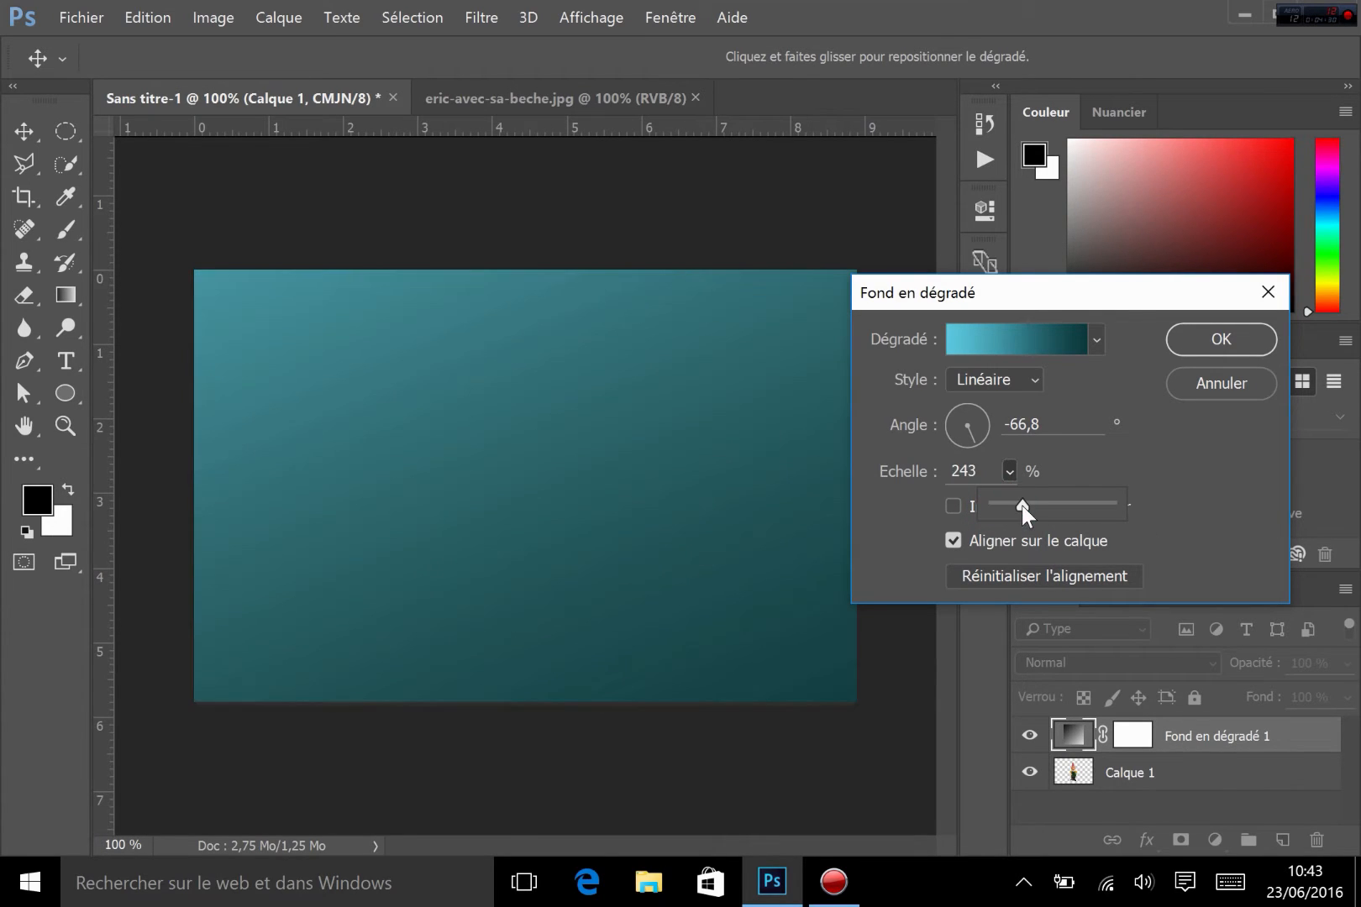
left_click(1268, 474)
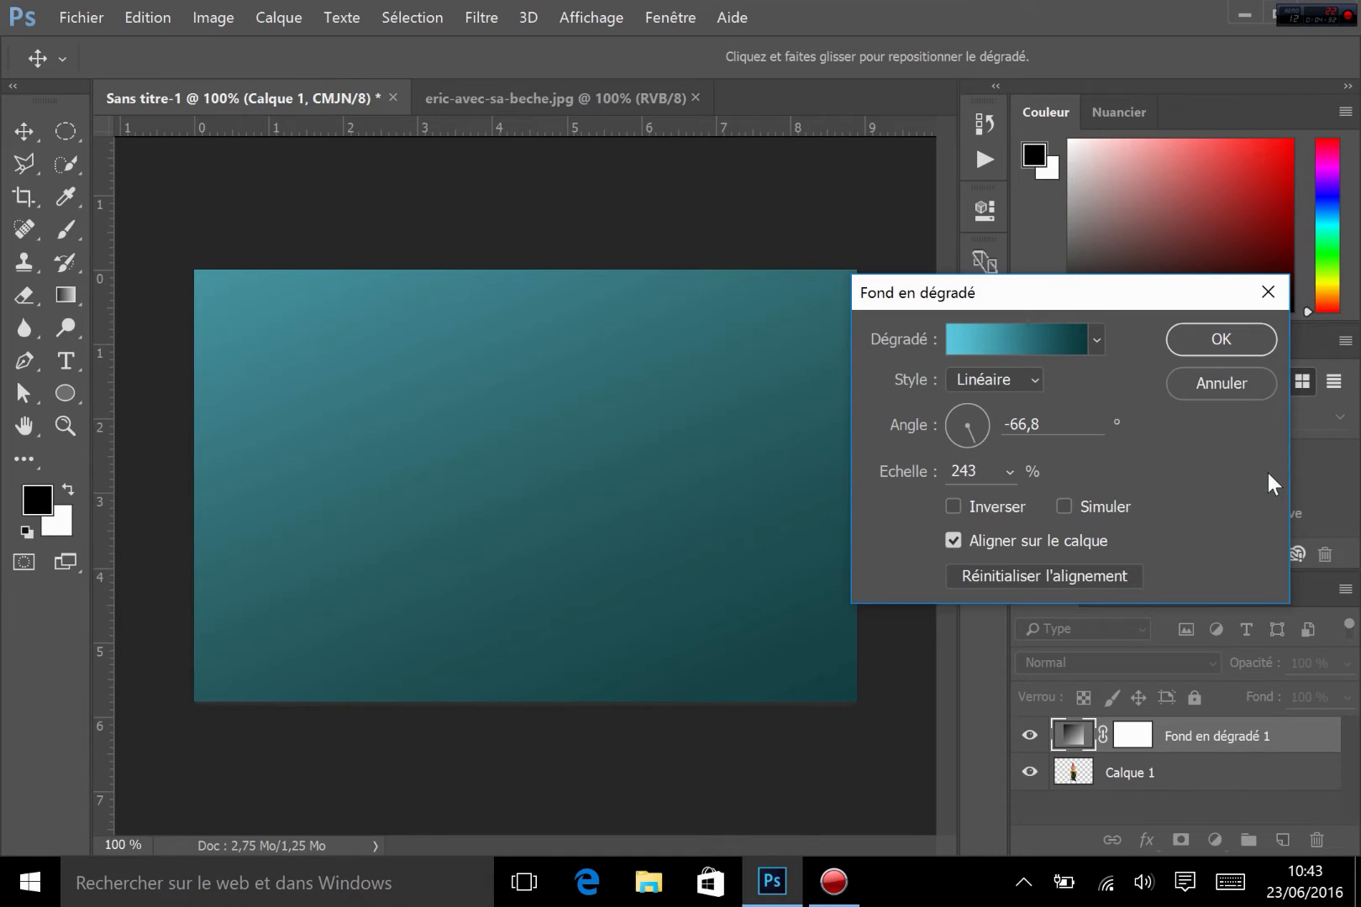
left_click(1228, 341)
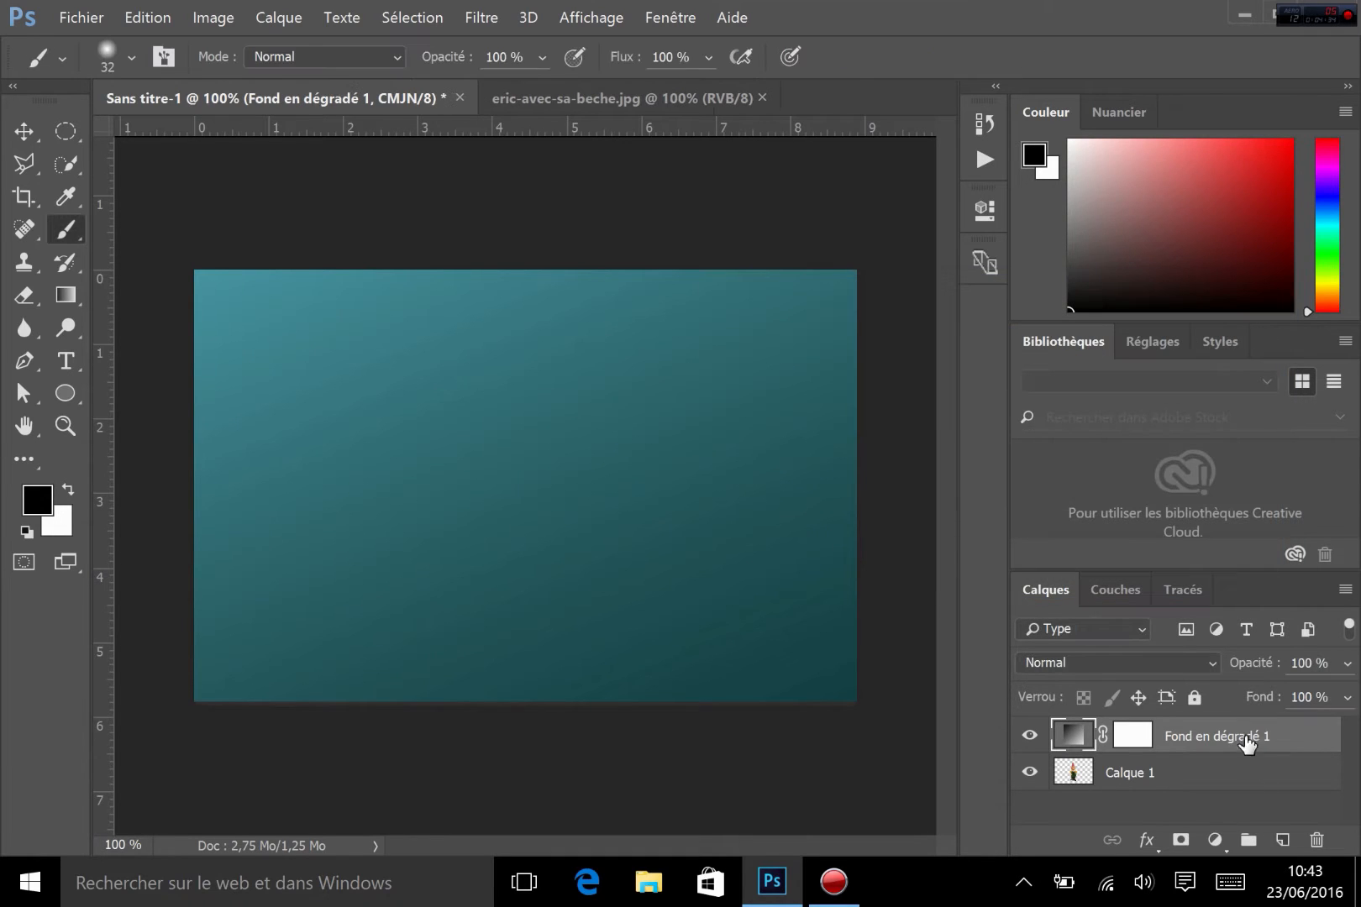
Move the Fond en dégradé 1 layer below Calque 1 and delete it
left_click_drag(1239, 739, 1181, 784)
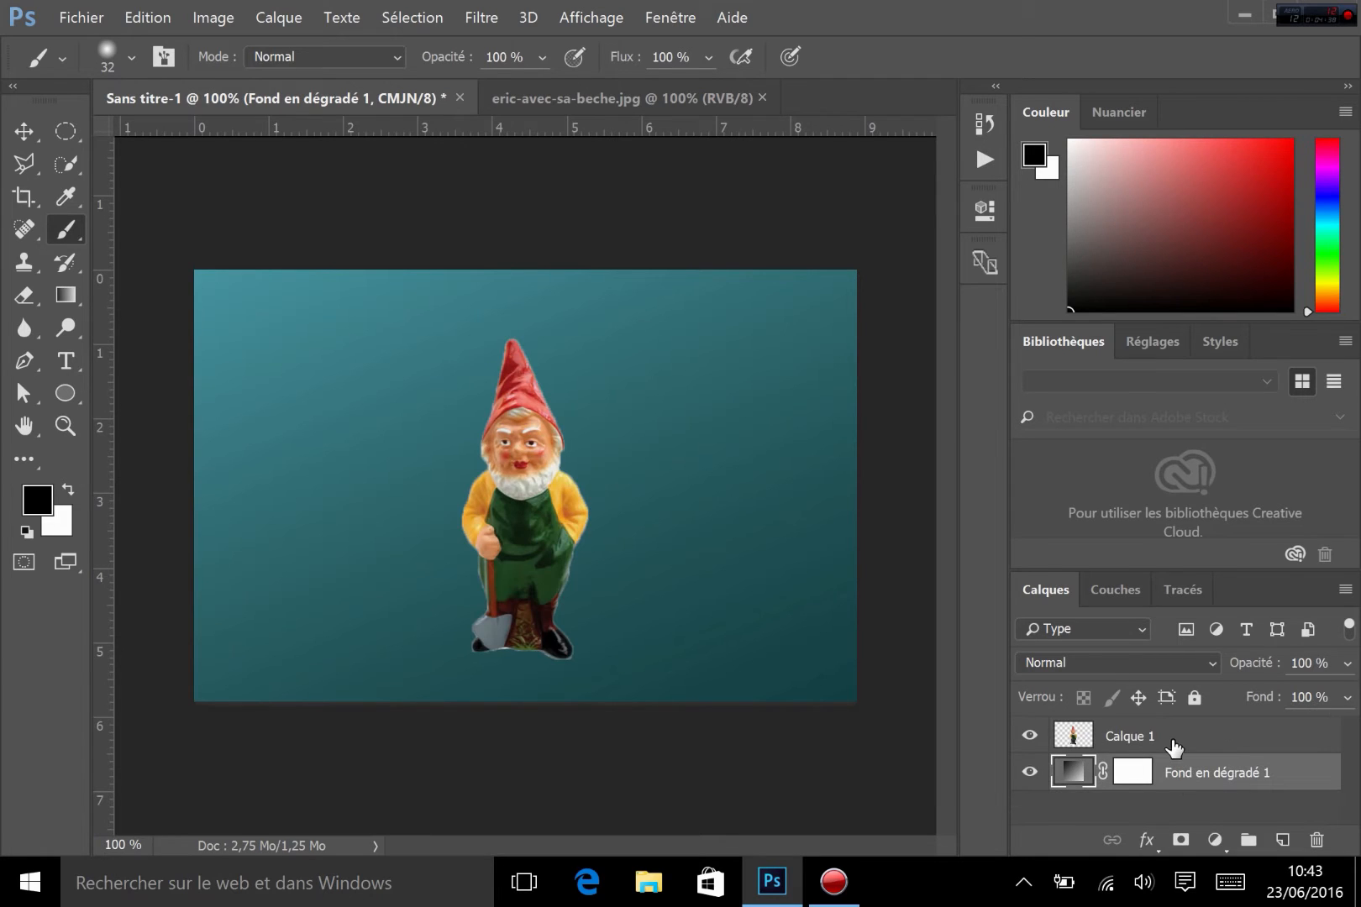
left_click_drag(1090, 771, 1316, 840)
Add a pattern fill layer with the blue-violet wavy pattern at 100% scale and place it below Calque 1
left_click(1215, 841)
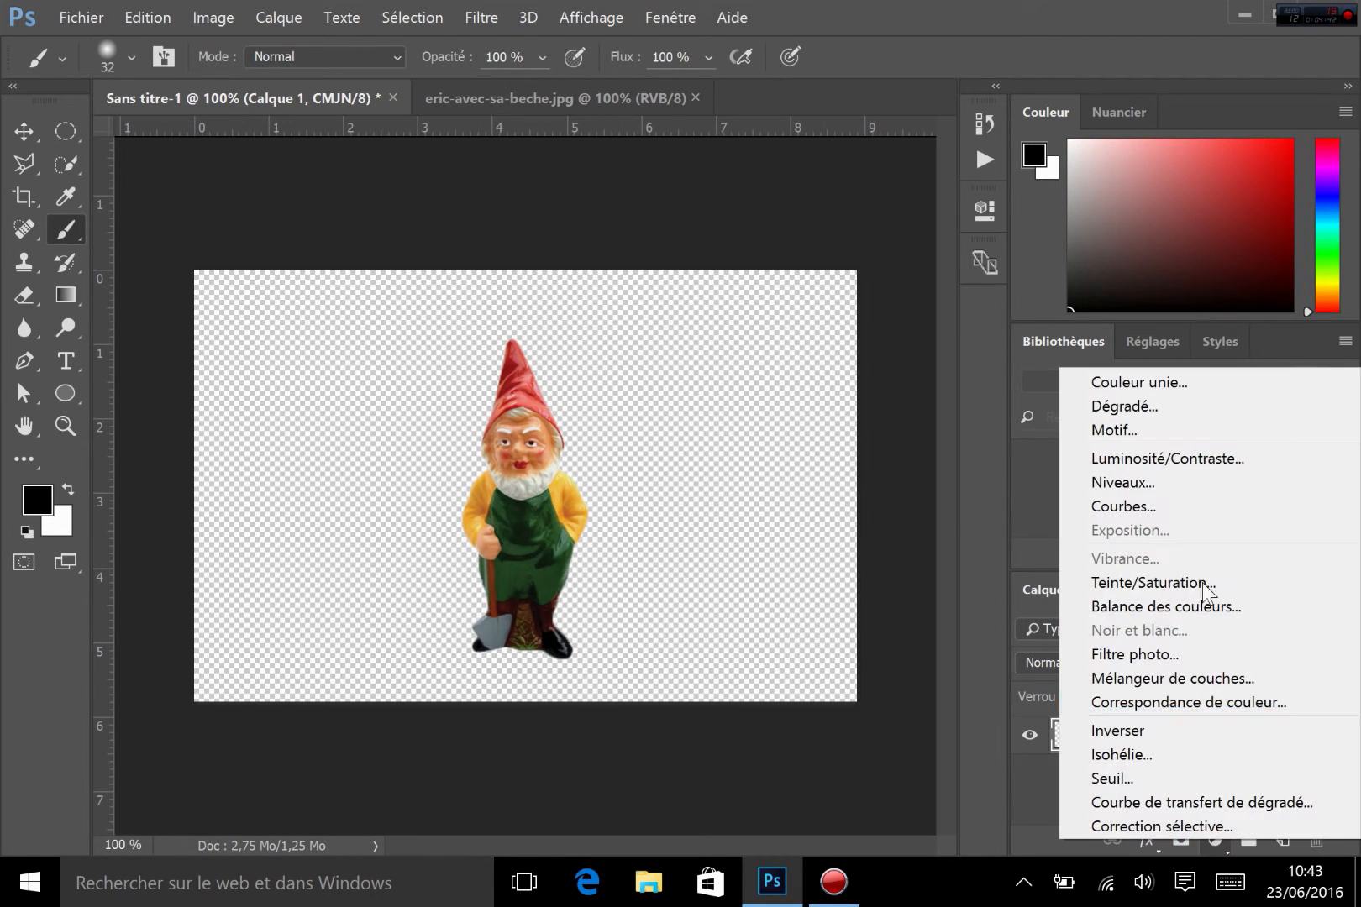
left_click(1143, 432)
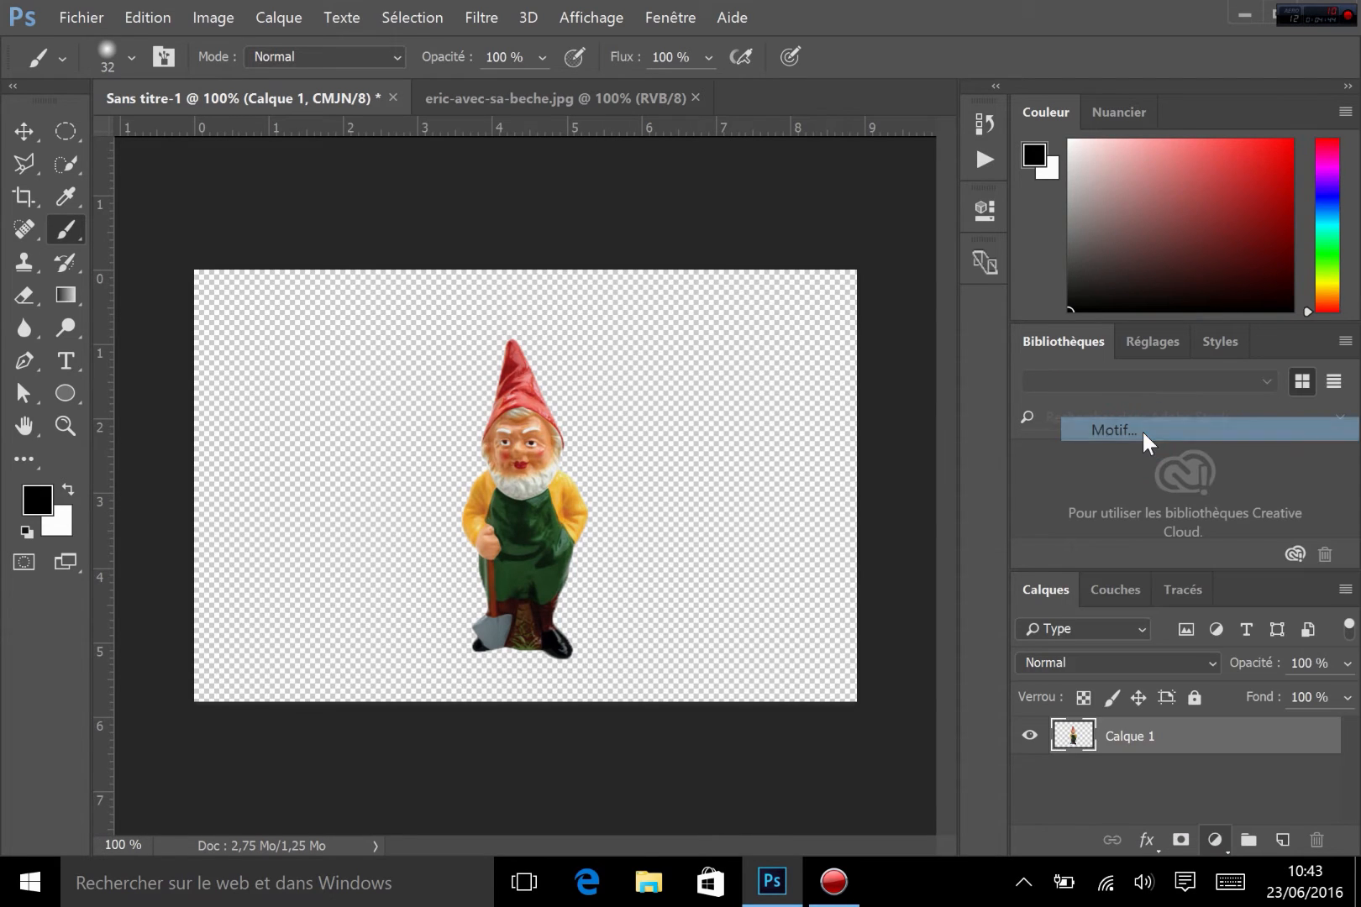
left_click(513, 328)
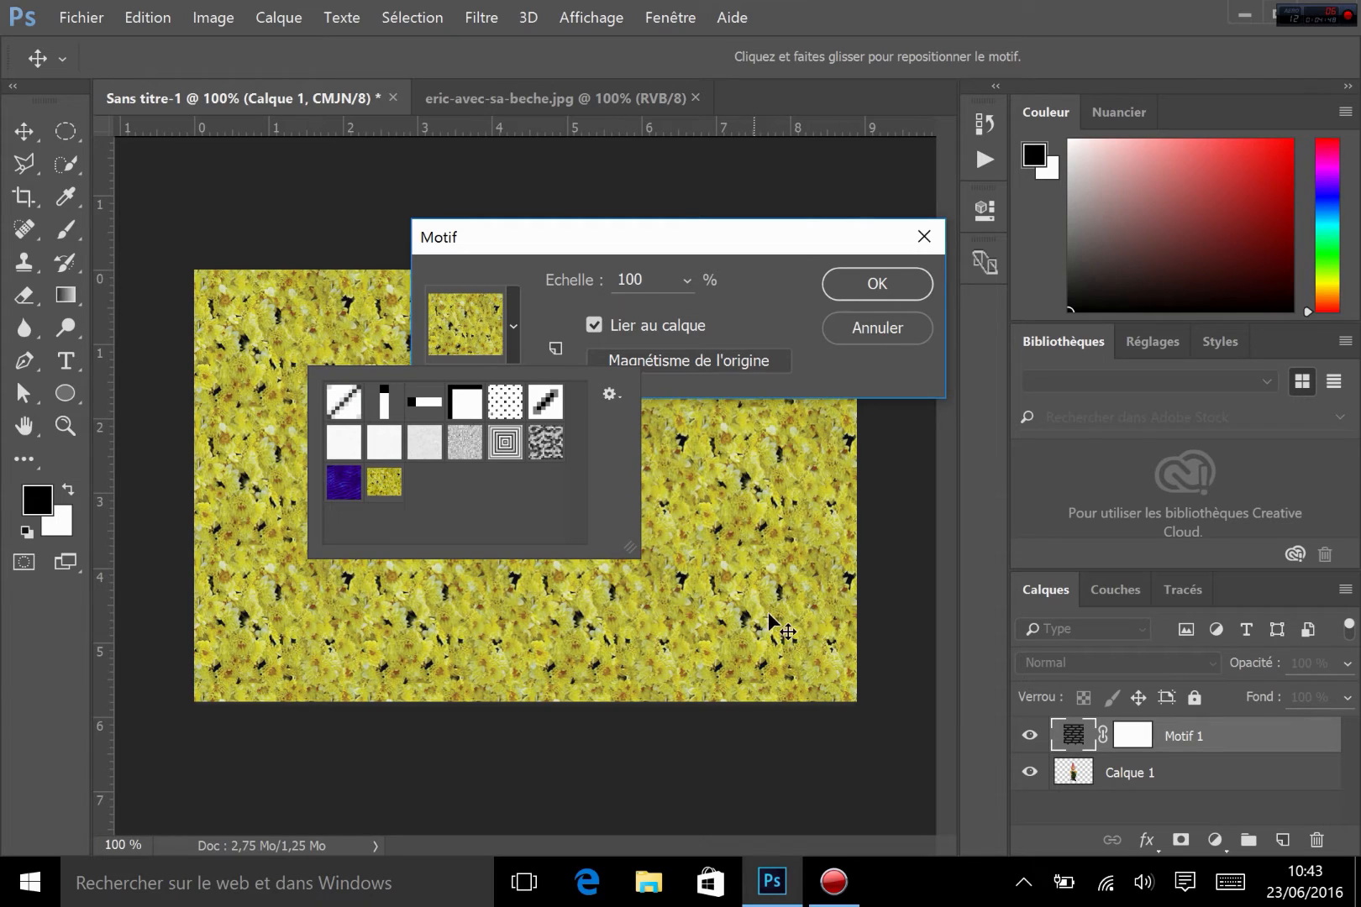
left_click(338, 481)
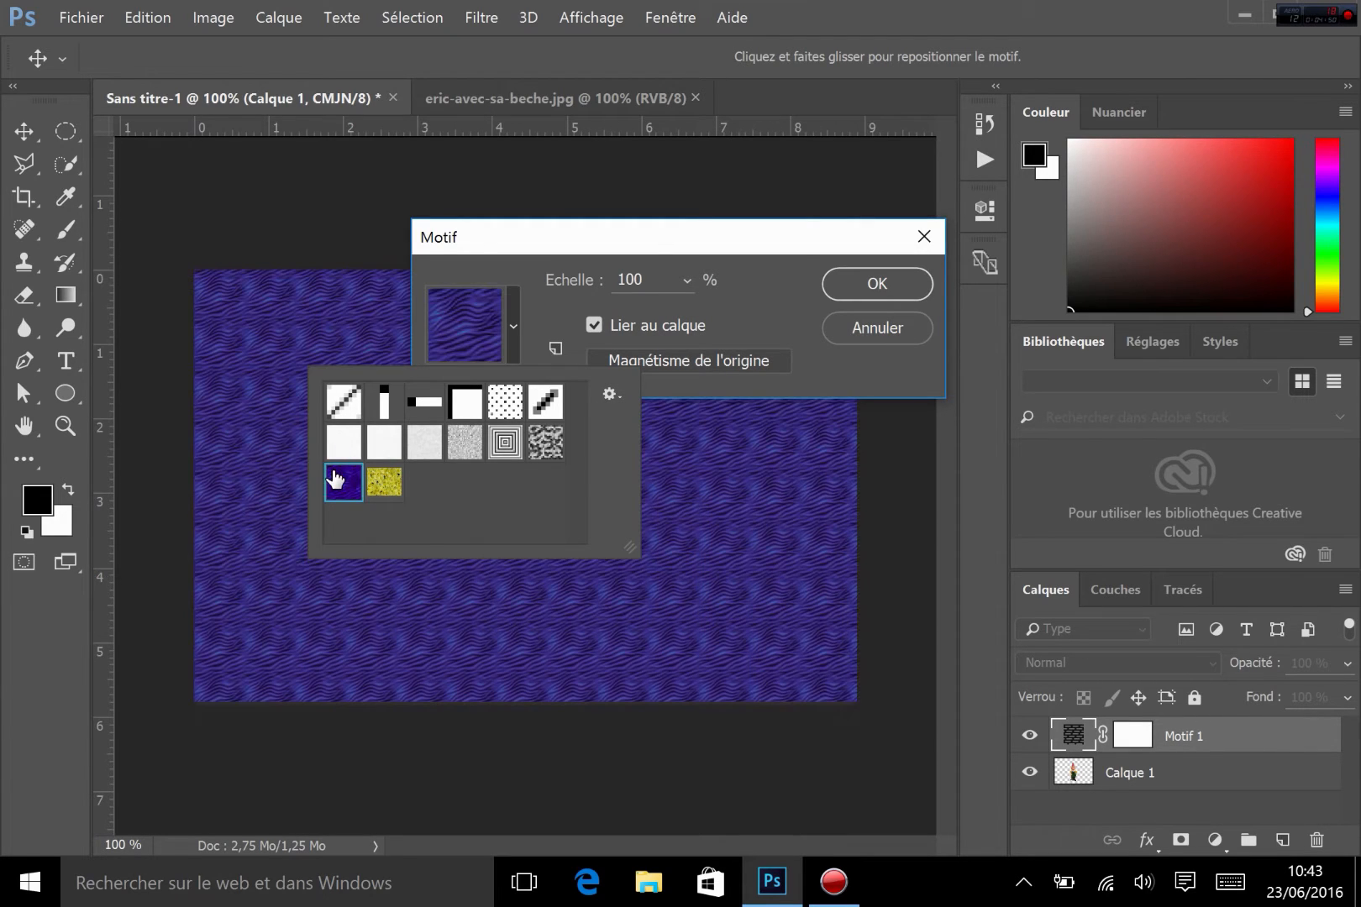
left_click(776, 283)
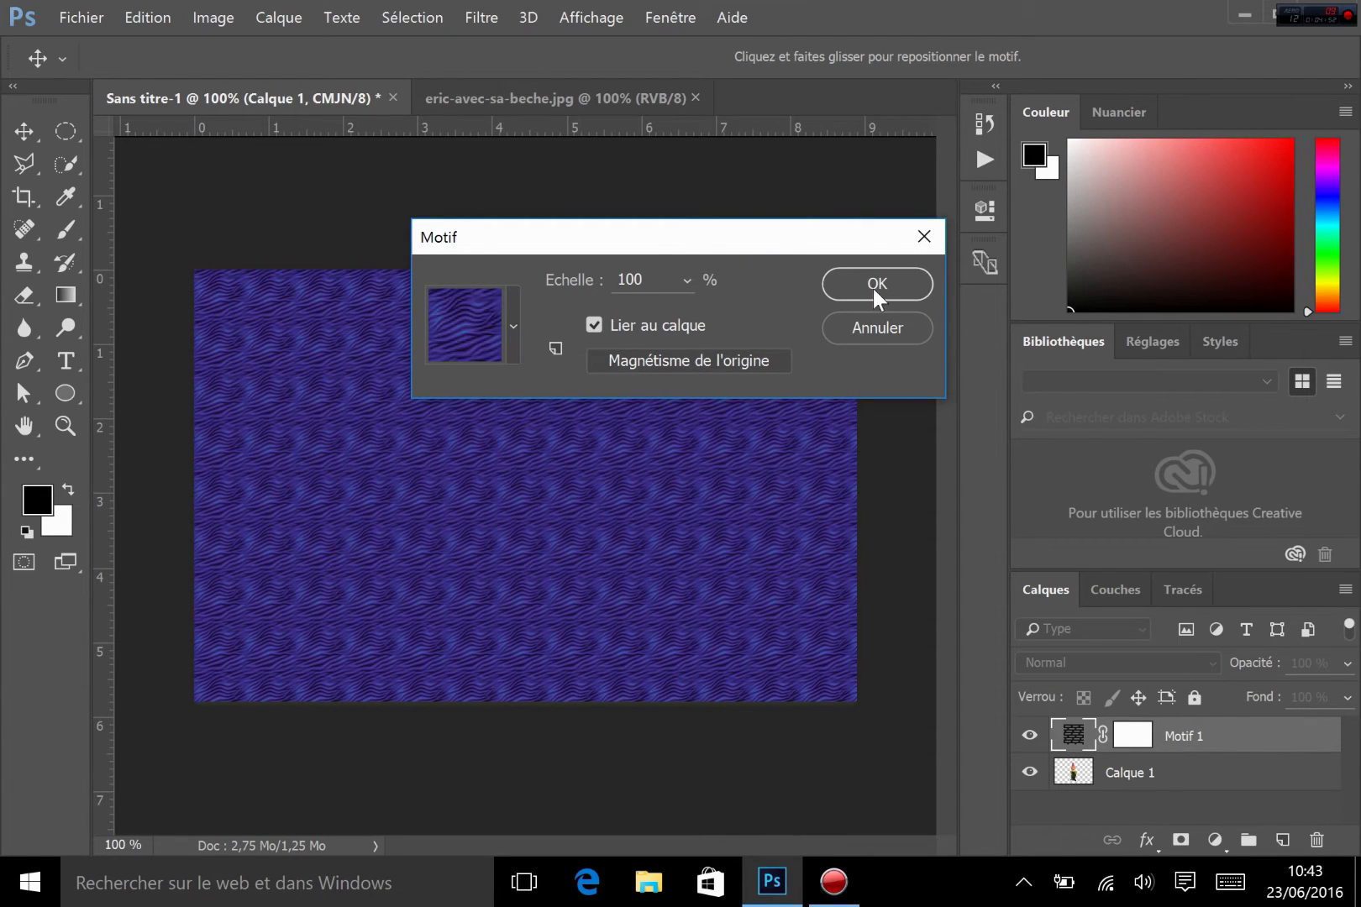
left_click(875, 289)
left_click_drag(1288, 738, 1266, 804)
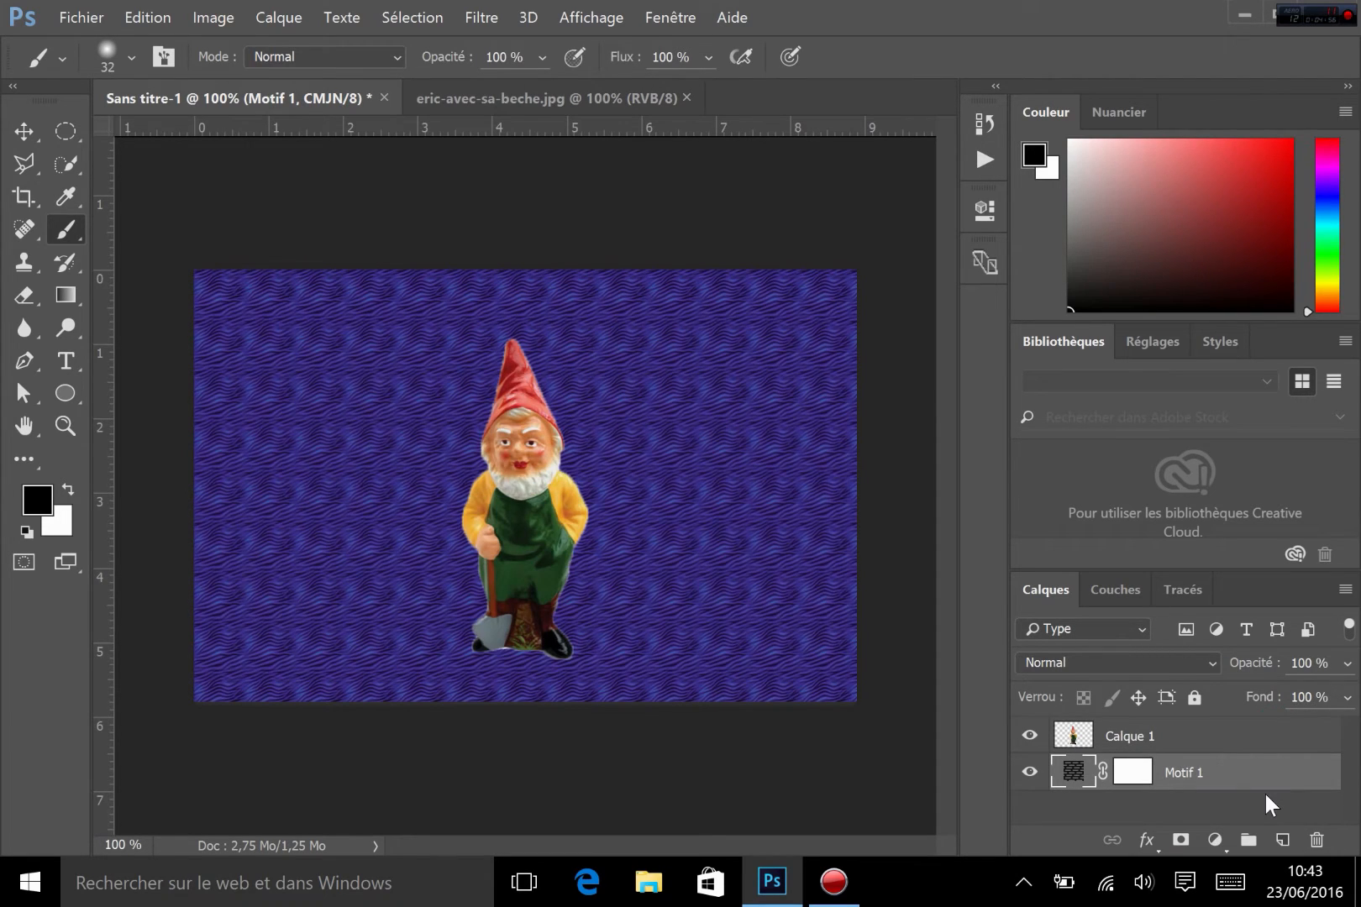
Rename the gnome layer Calque 1 as nain
left_click(1191, 744)
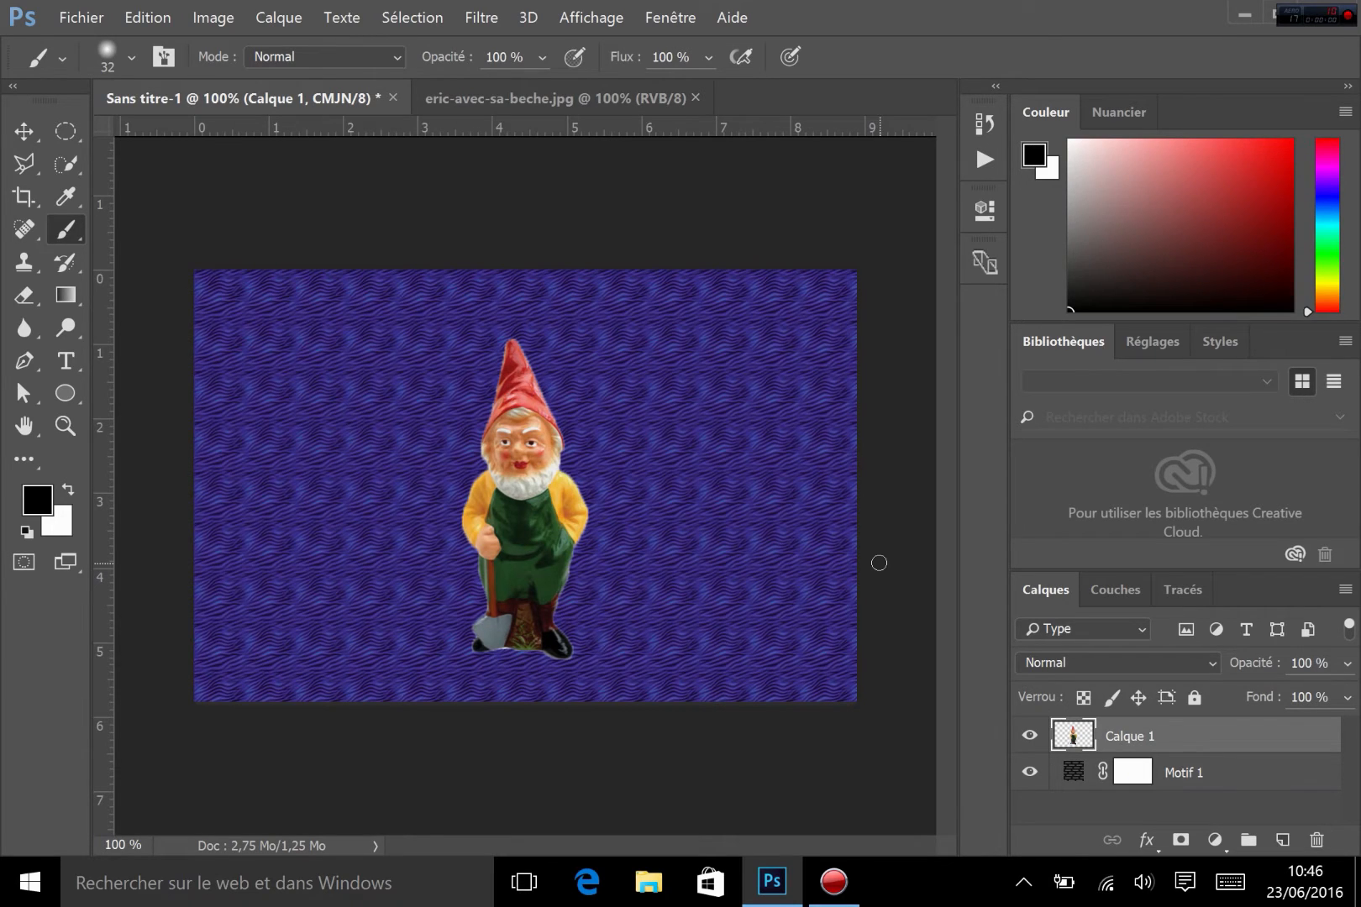
double_click(1135, 738)
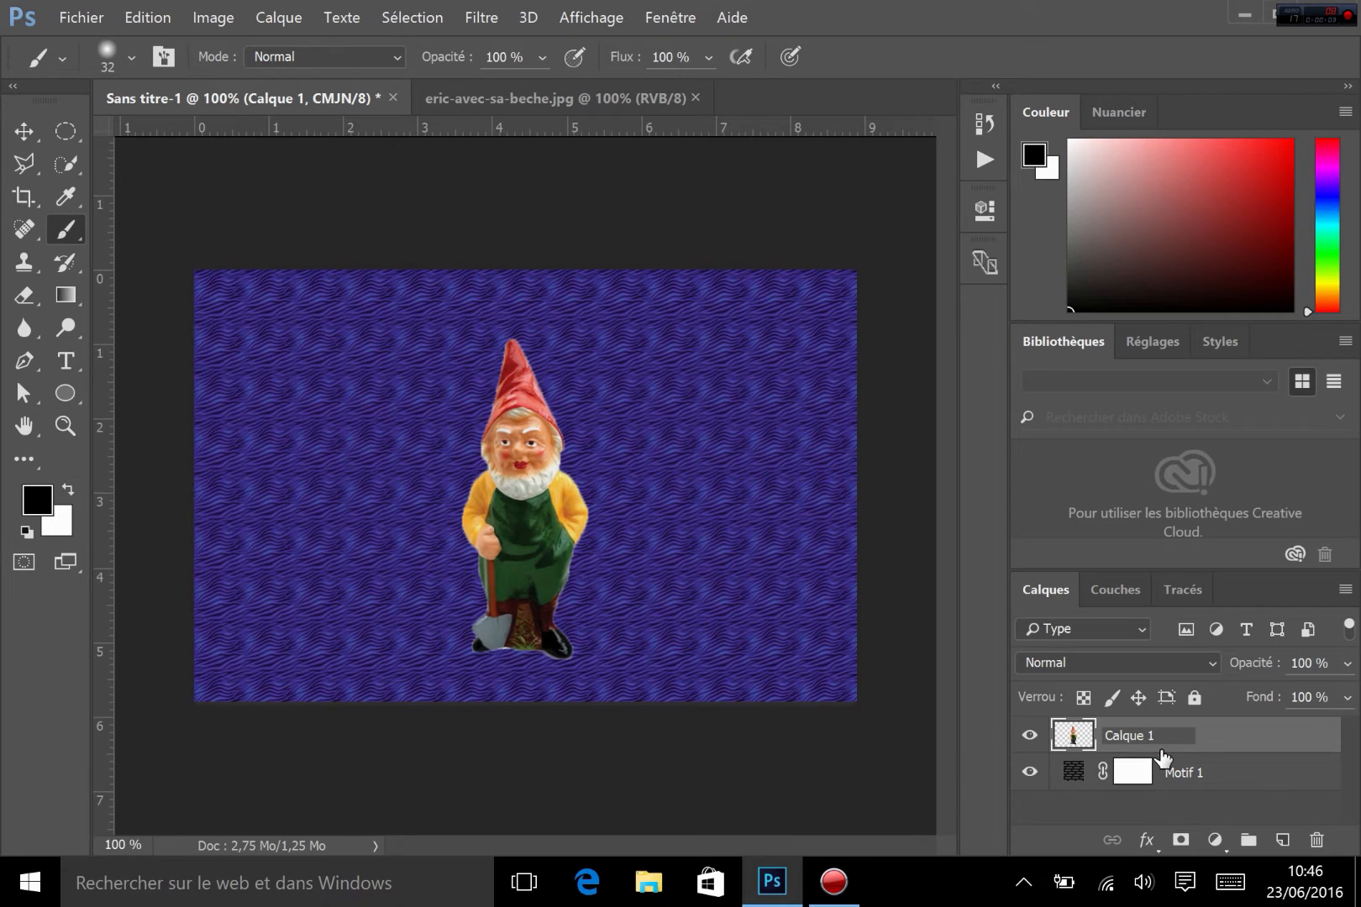
key("Return")
double_click(1136, 737)
type("nain")
key("Return")
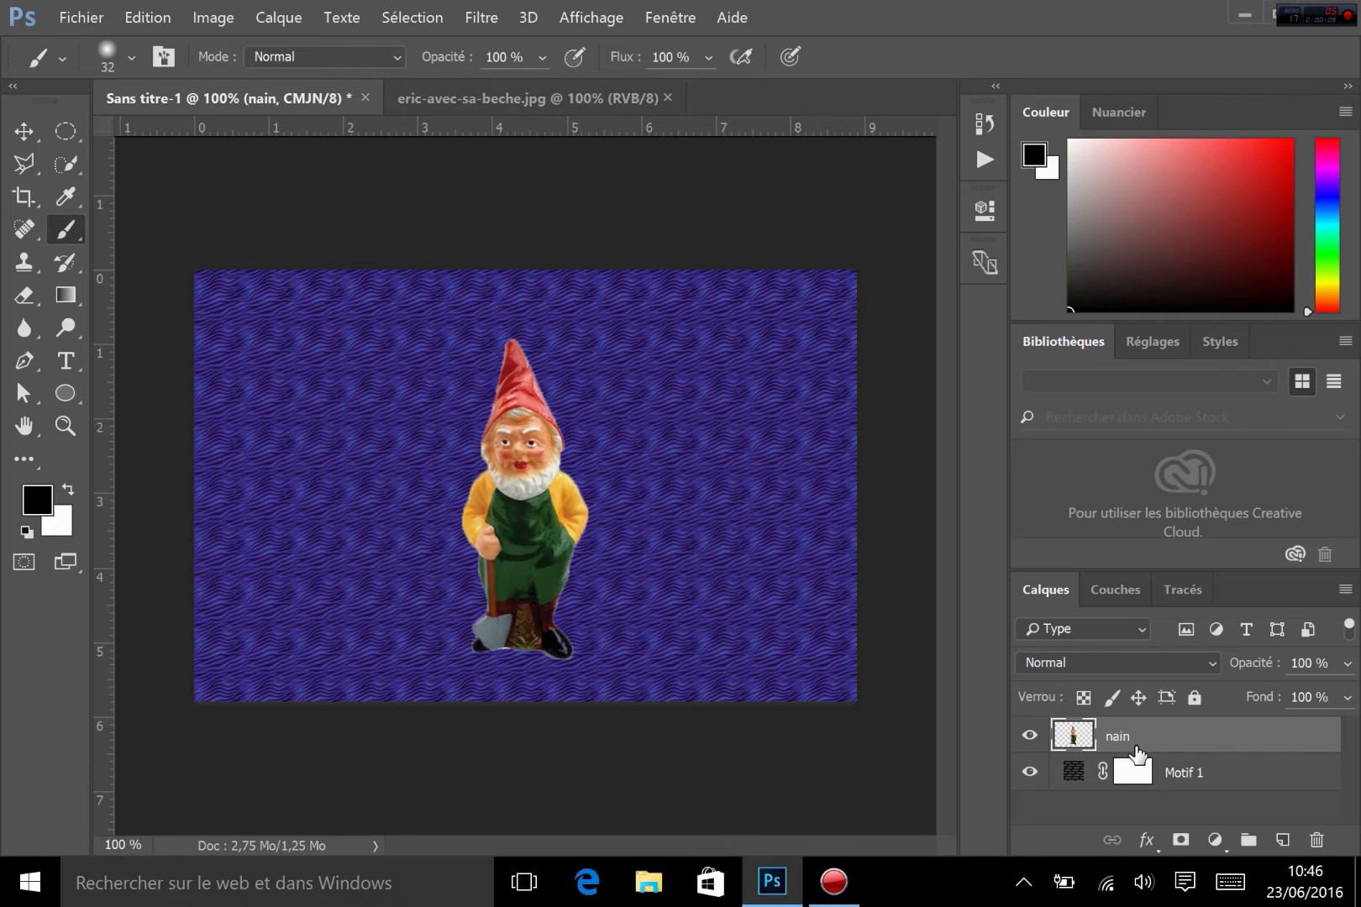
Try a Biseautage & estampage effect on the nain layer and look through the available bevel styles, keeping Biseau interne
left_click(1141, 842)
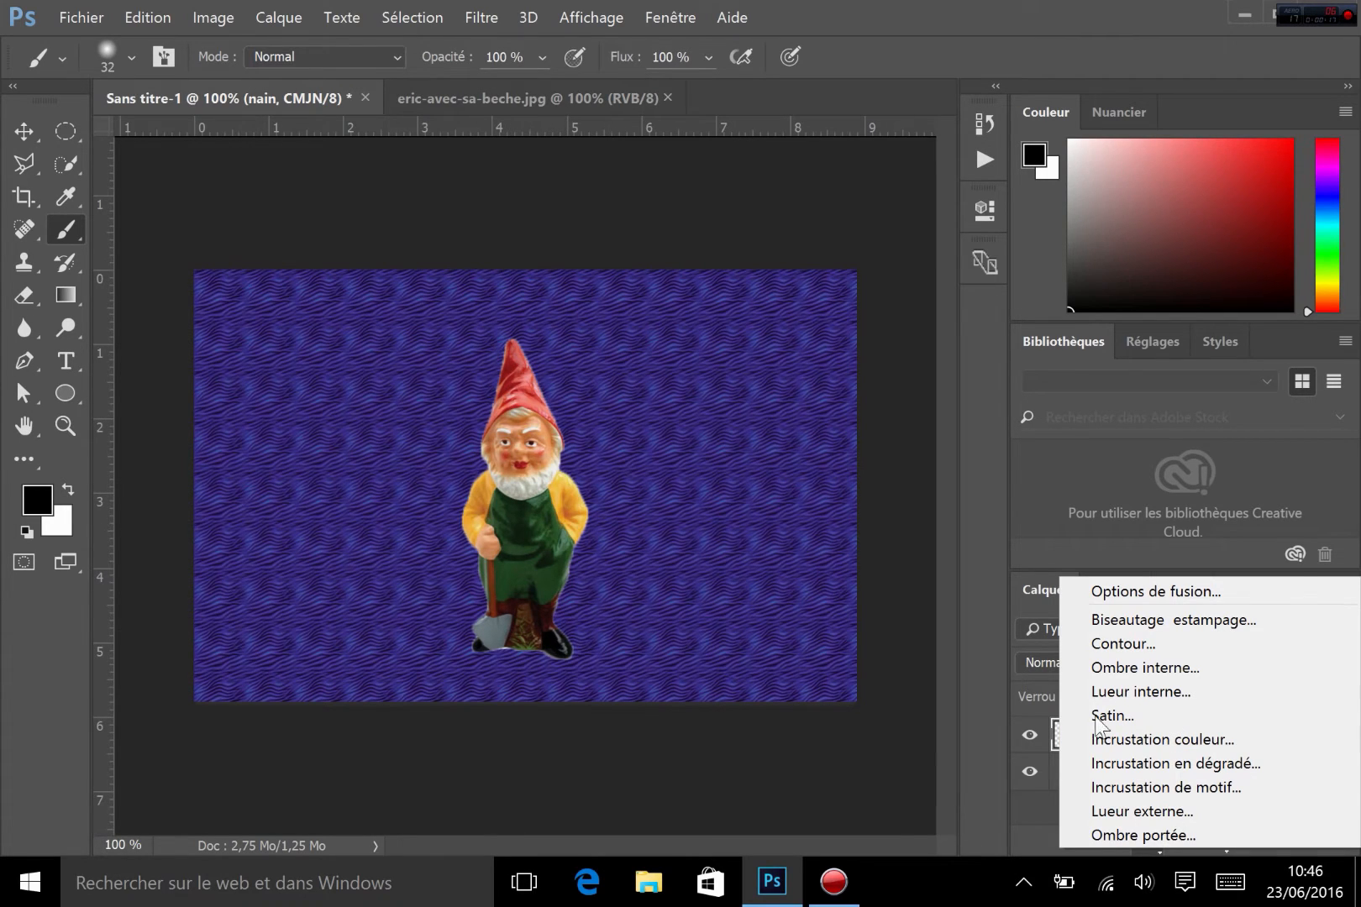
left_click(1165, 621)
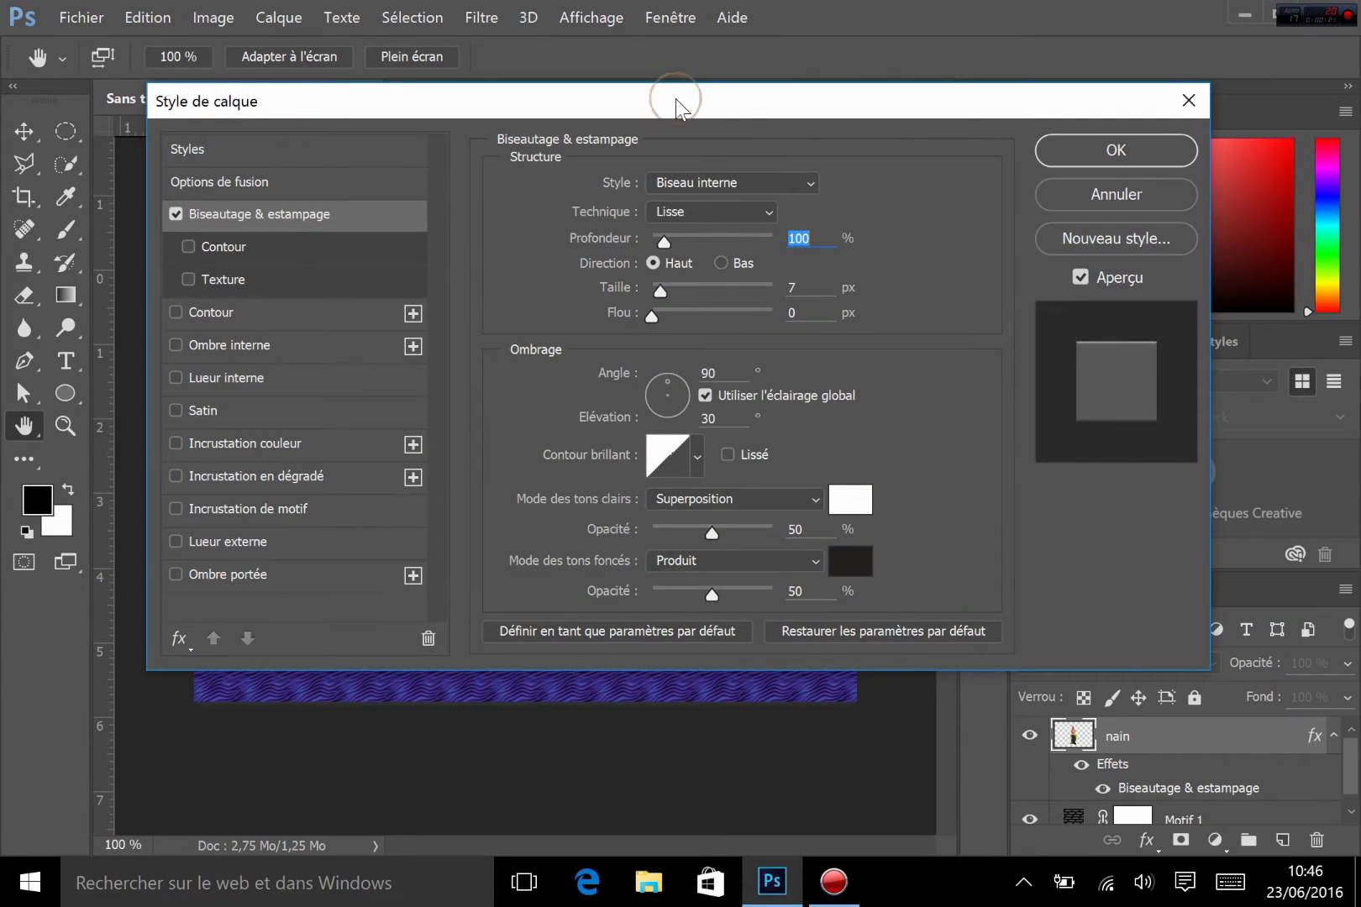
left_click_drag(820, 117, 1265, 301)
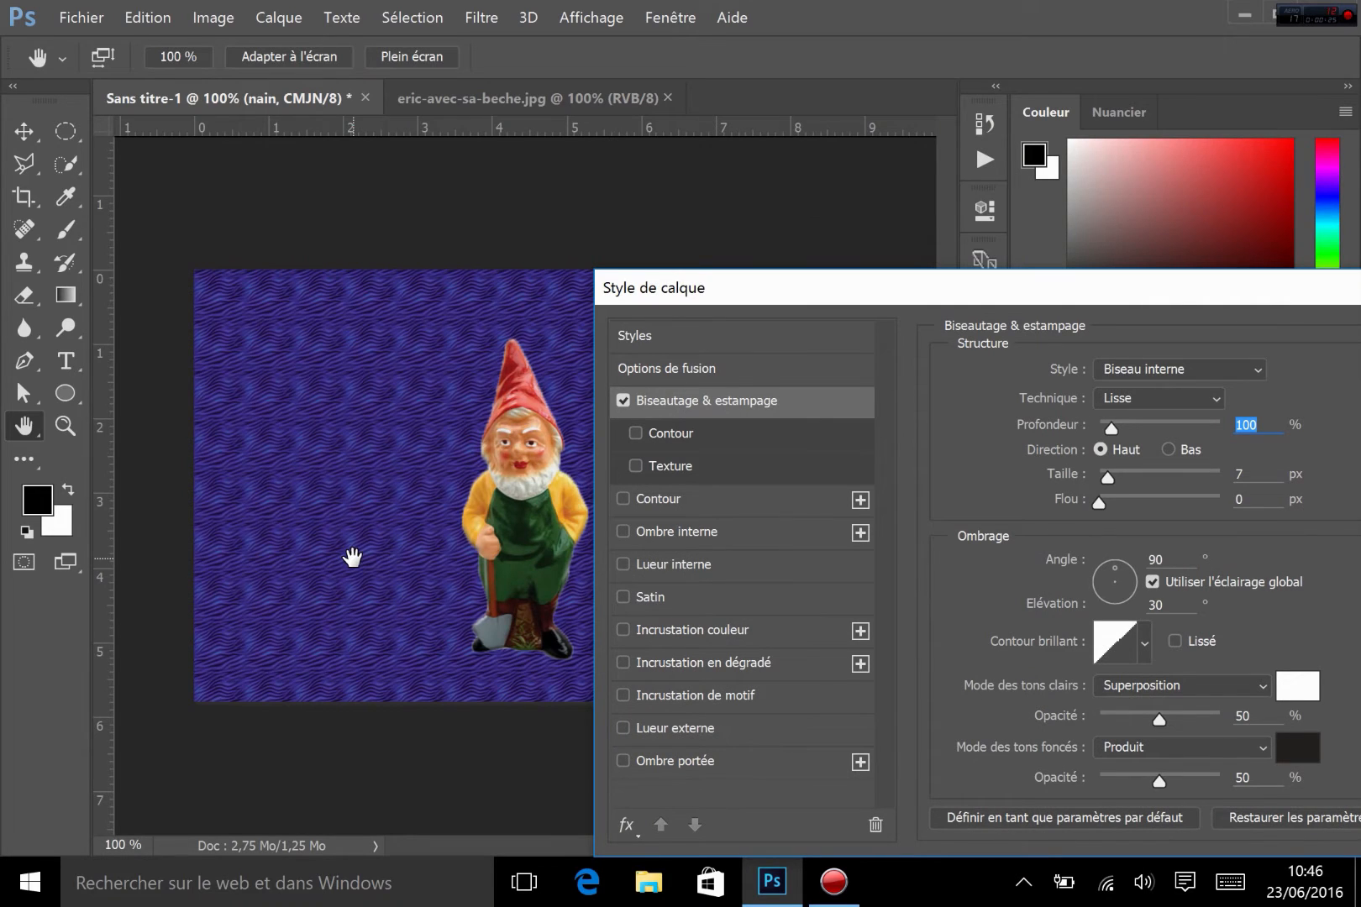
key("ctrl+plus")
key("ctrl+plus")
left_click_drag(352, 556, 208, 629)
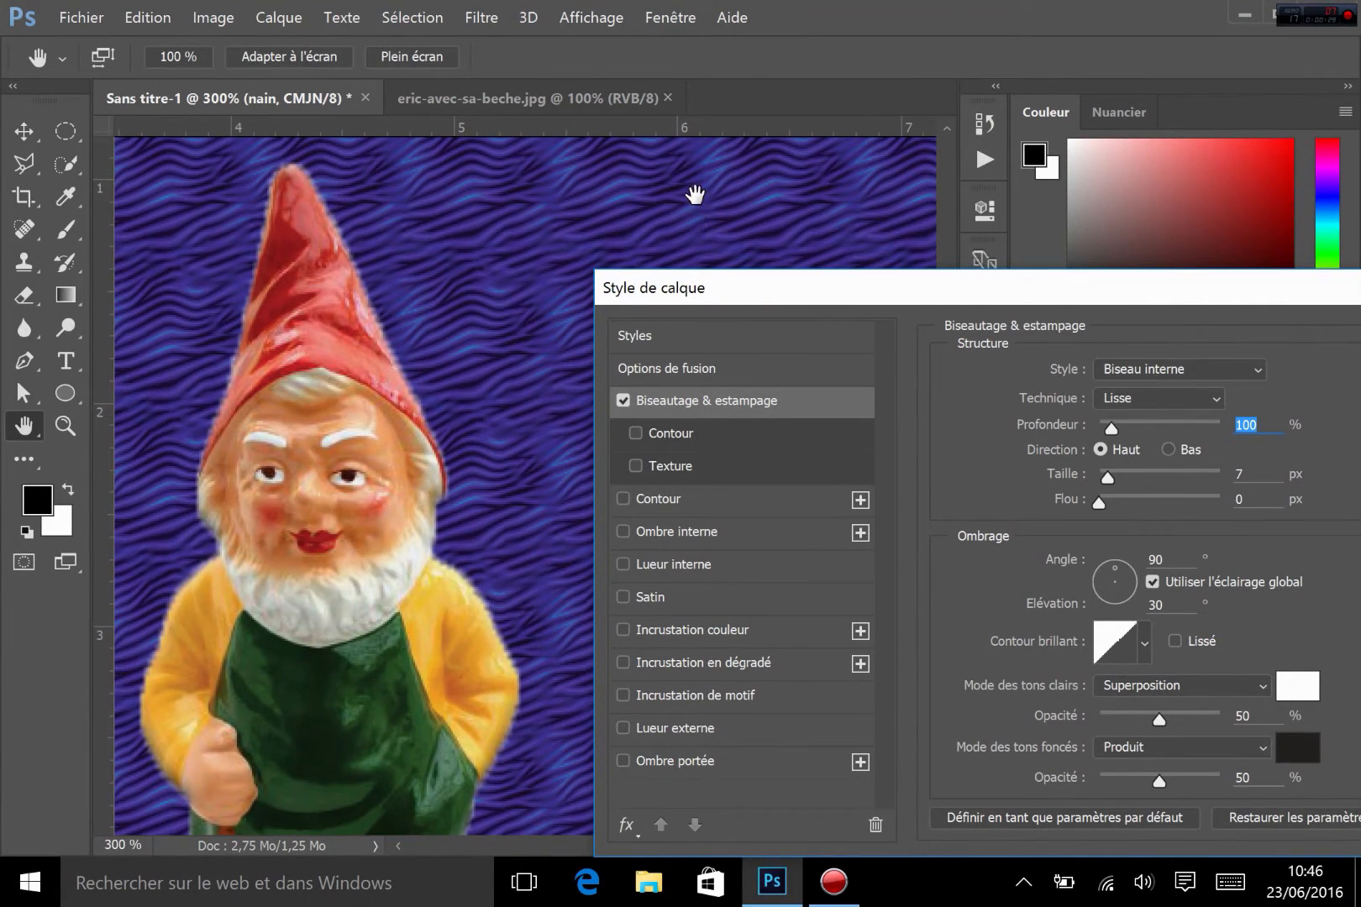
left_click_drag(852, 292, 663, 64)
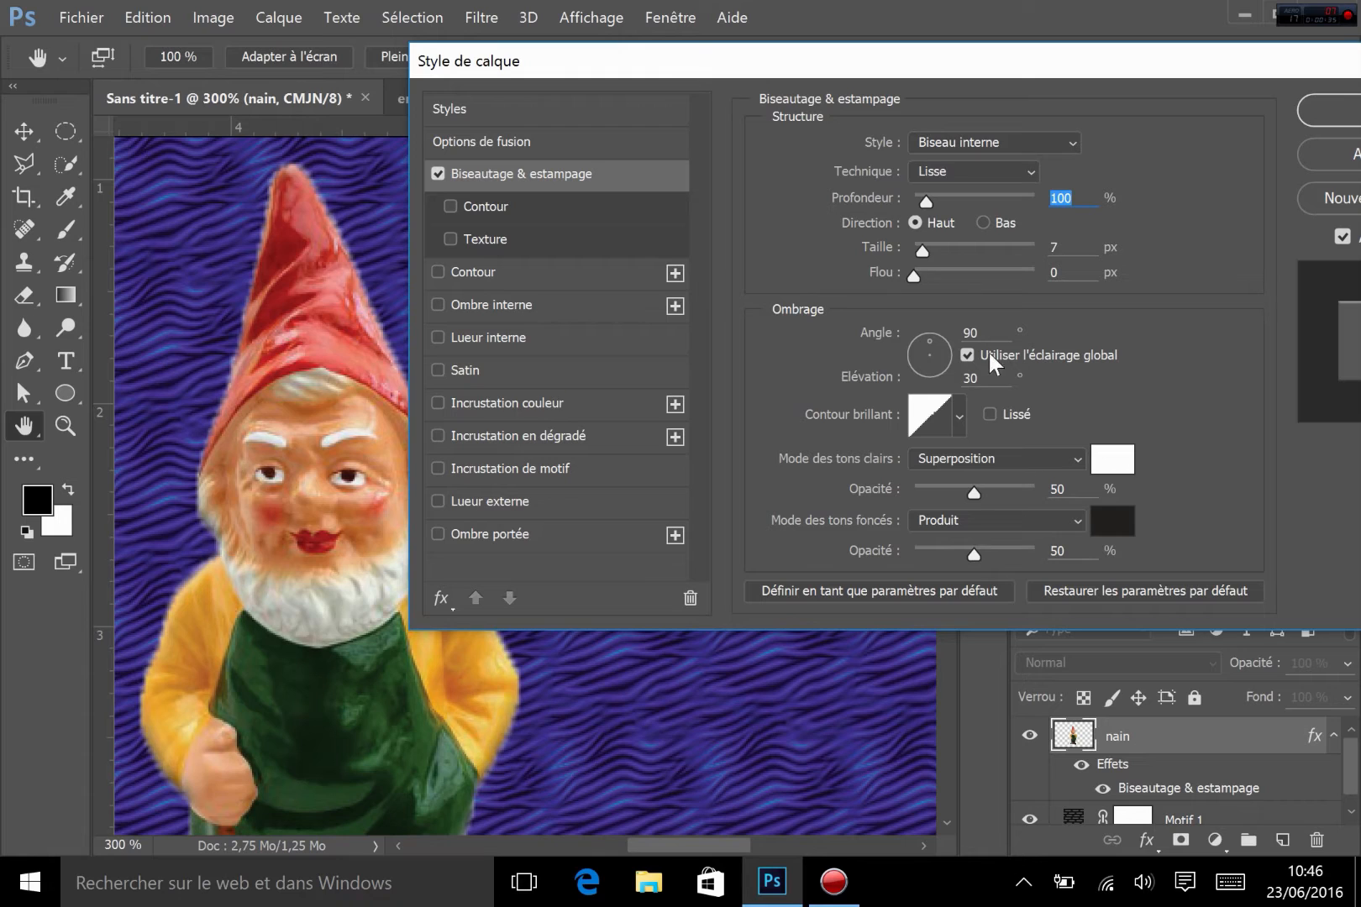
left_click(967, 144)
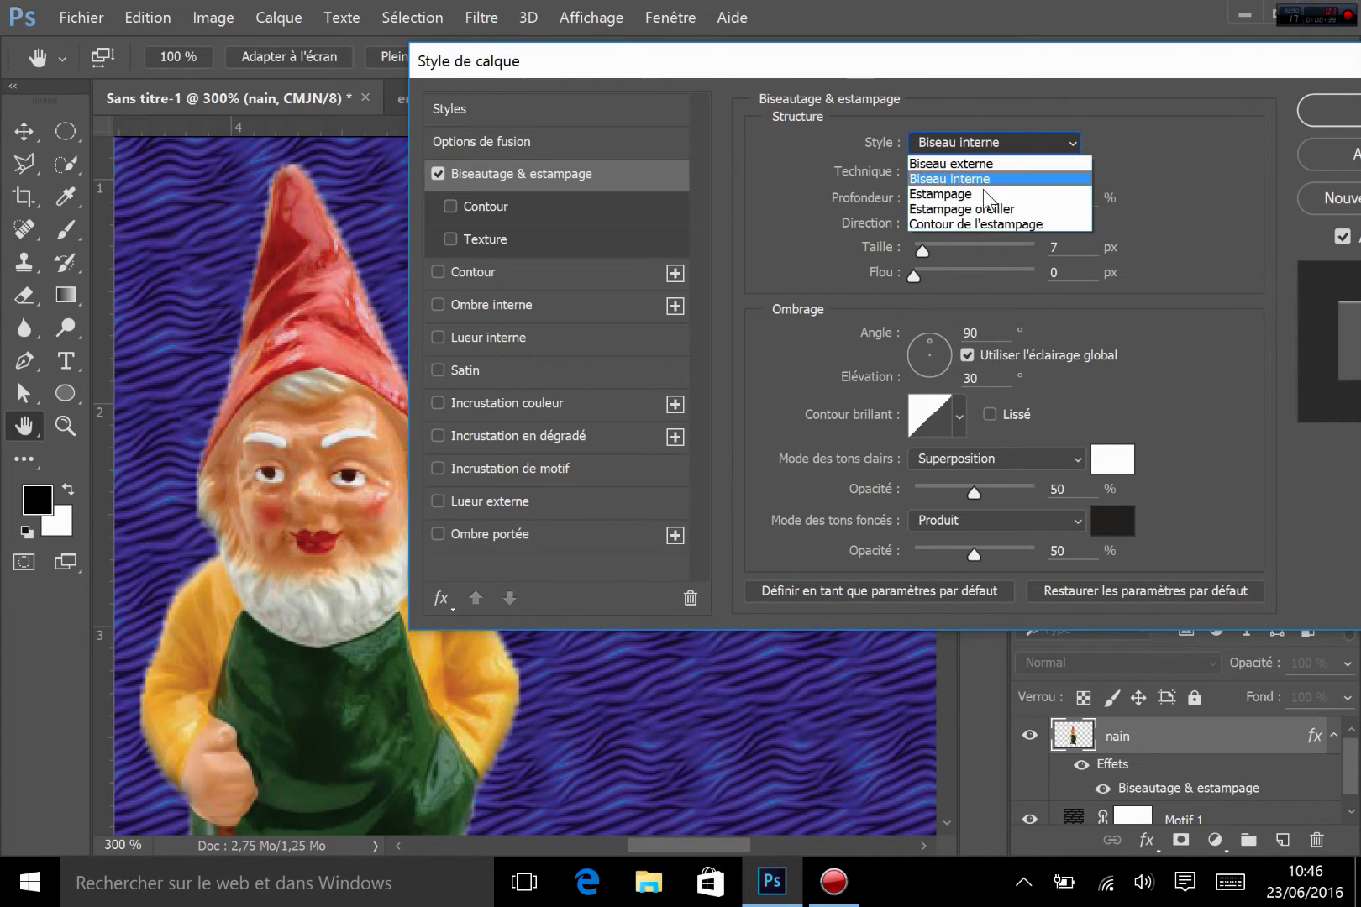
left_click(1148, 129)
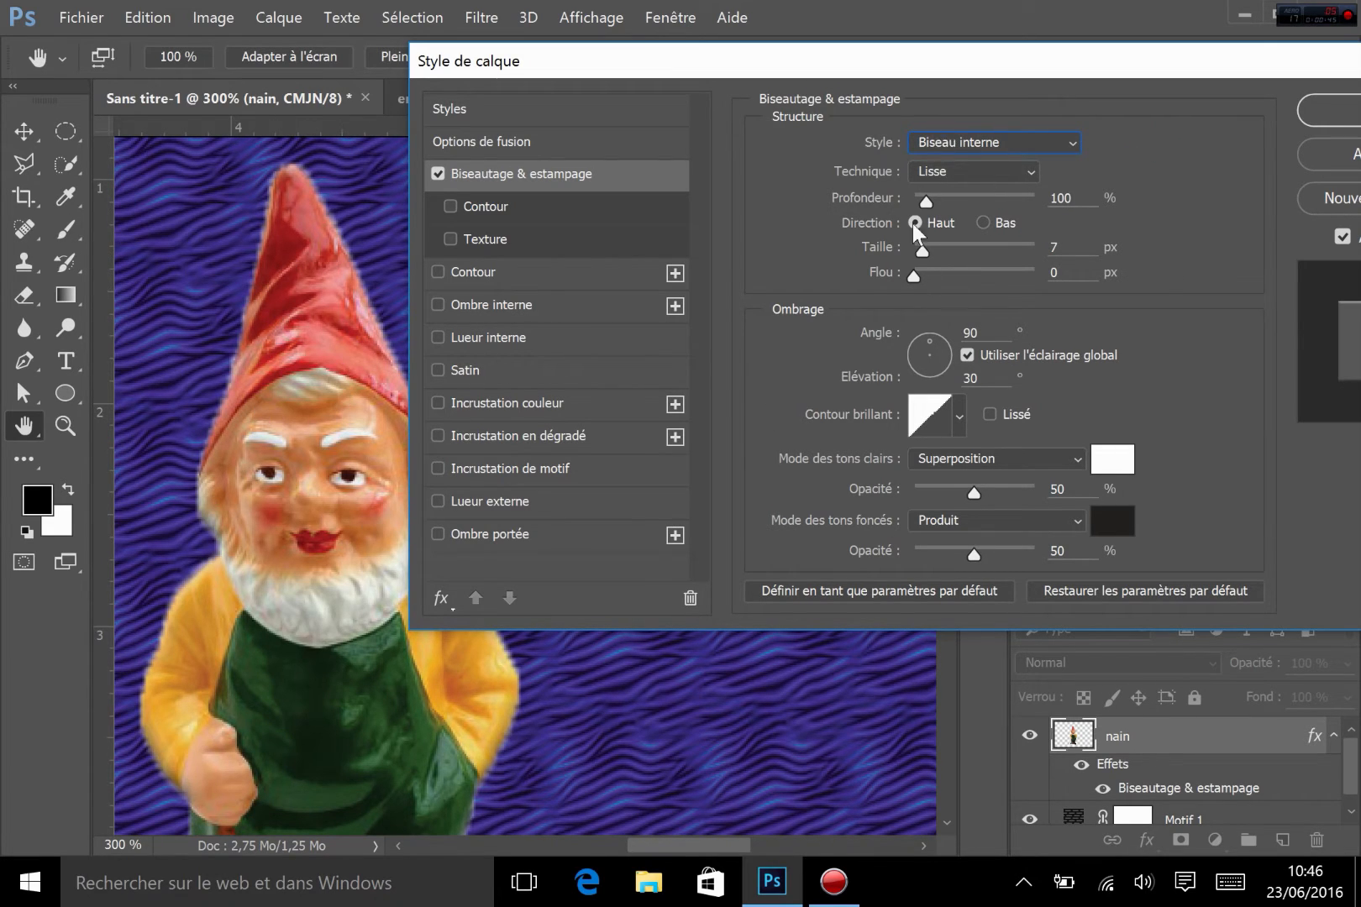
Try bevel sizes of 49 and 13 px and depths of 1000% and 84% on the gnome, then cancel the layer style
mouse_move(917, 253)
left_mouse_down()
mouse_move(956, 252)
mouse_move(910, 250)
mouse_move(944, 245)
left_mouse_up()
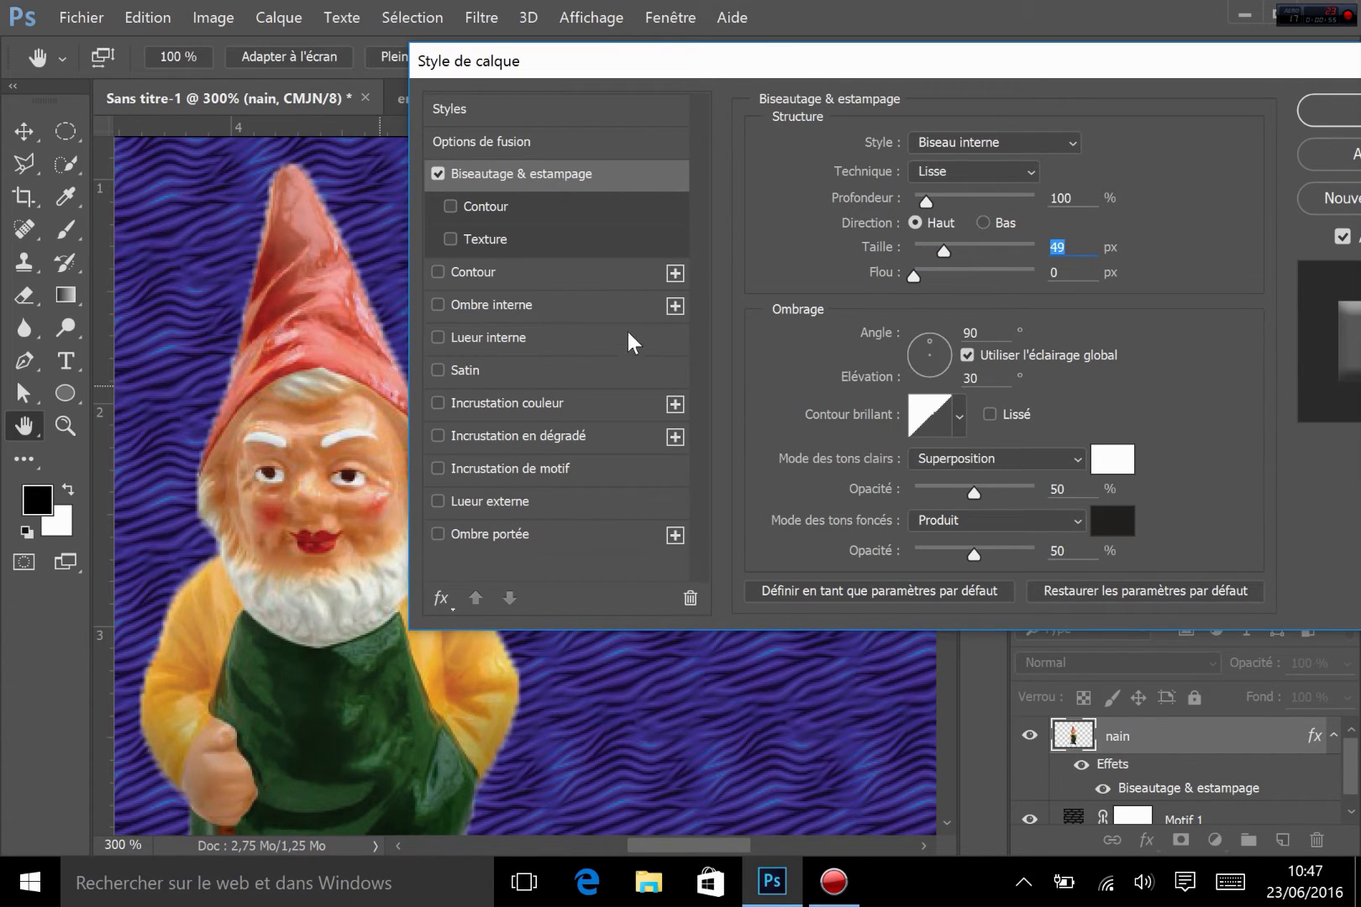
left_click_drag(943, 249, 1066, 201)
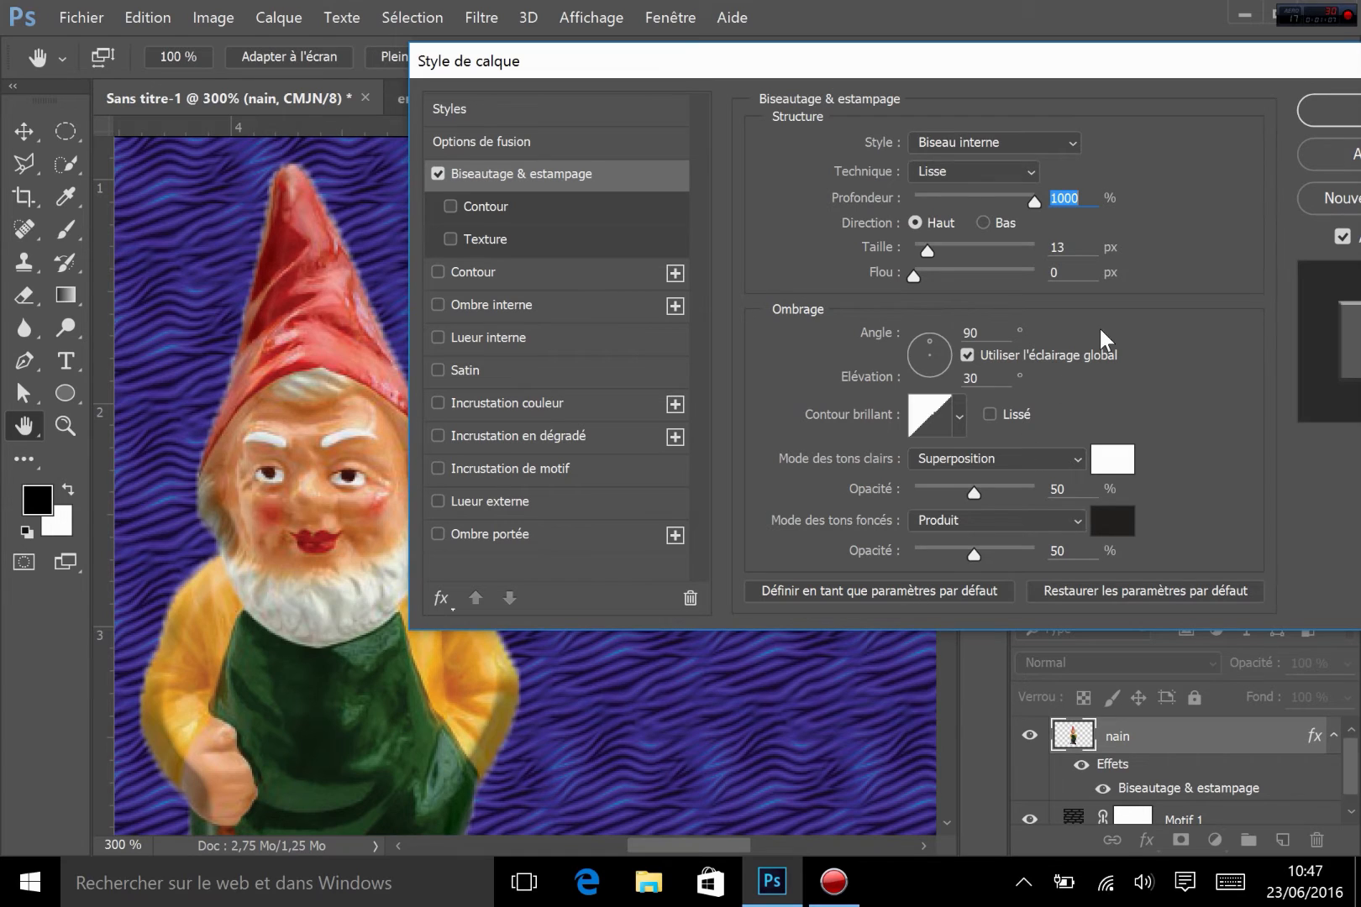
left_click_drag(1013, 198, 937, 183)
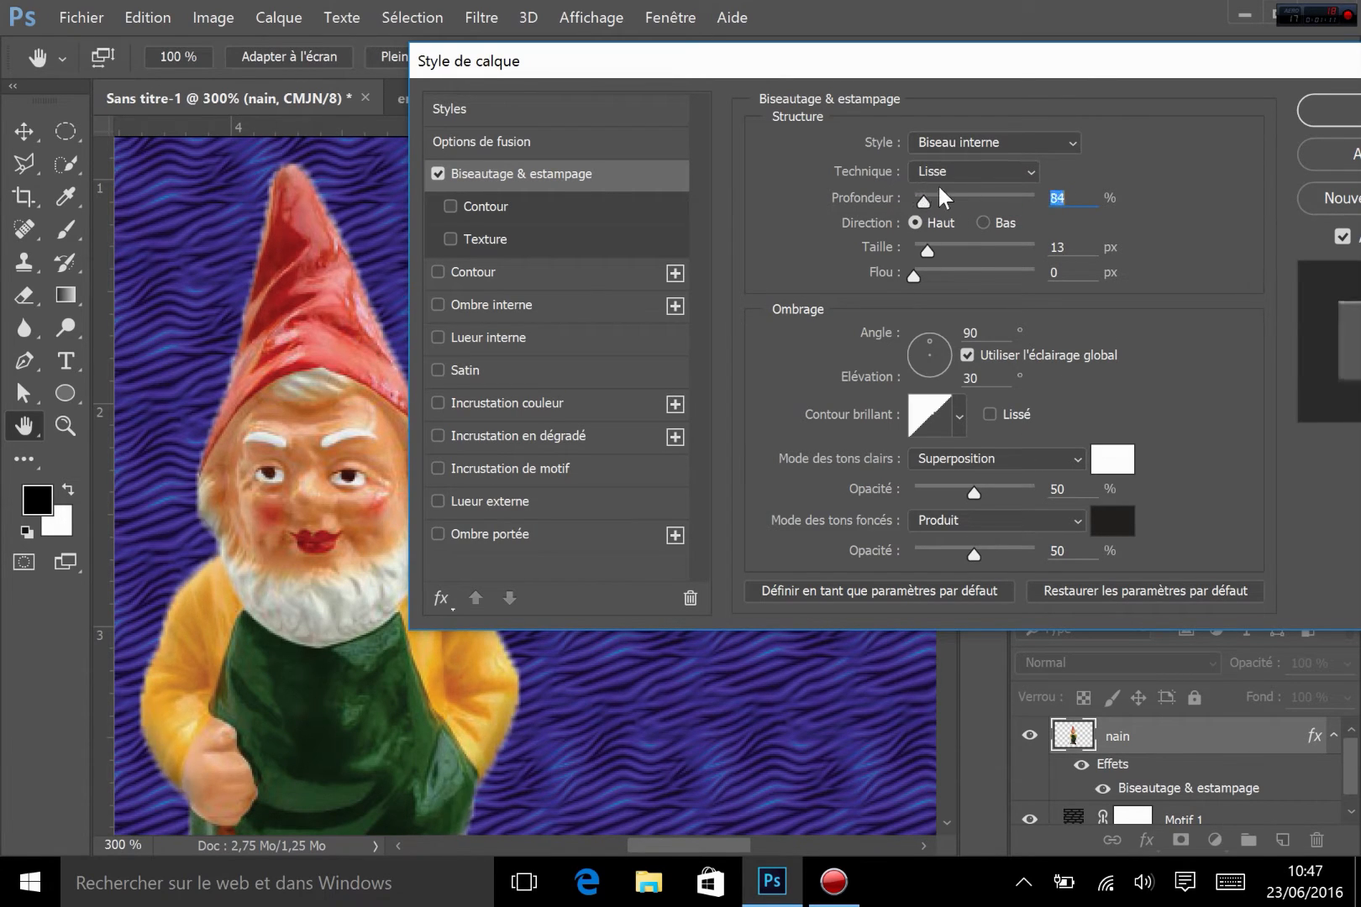
key("Escape")
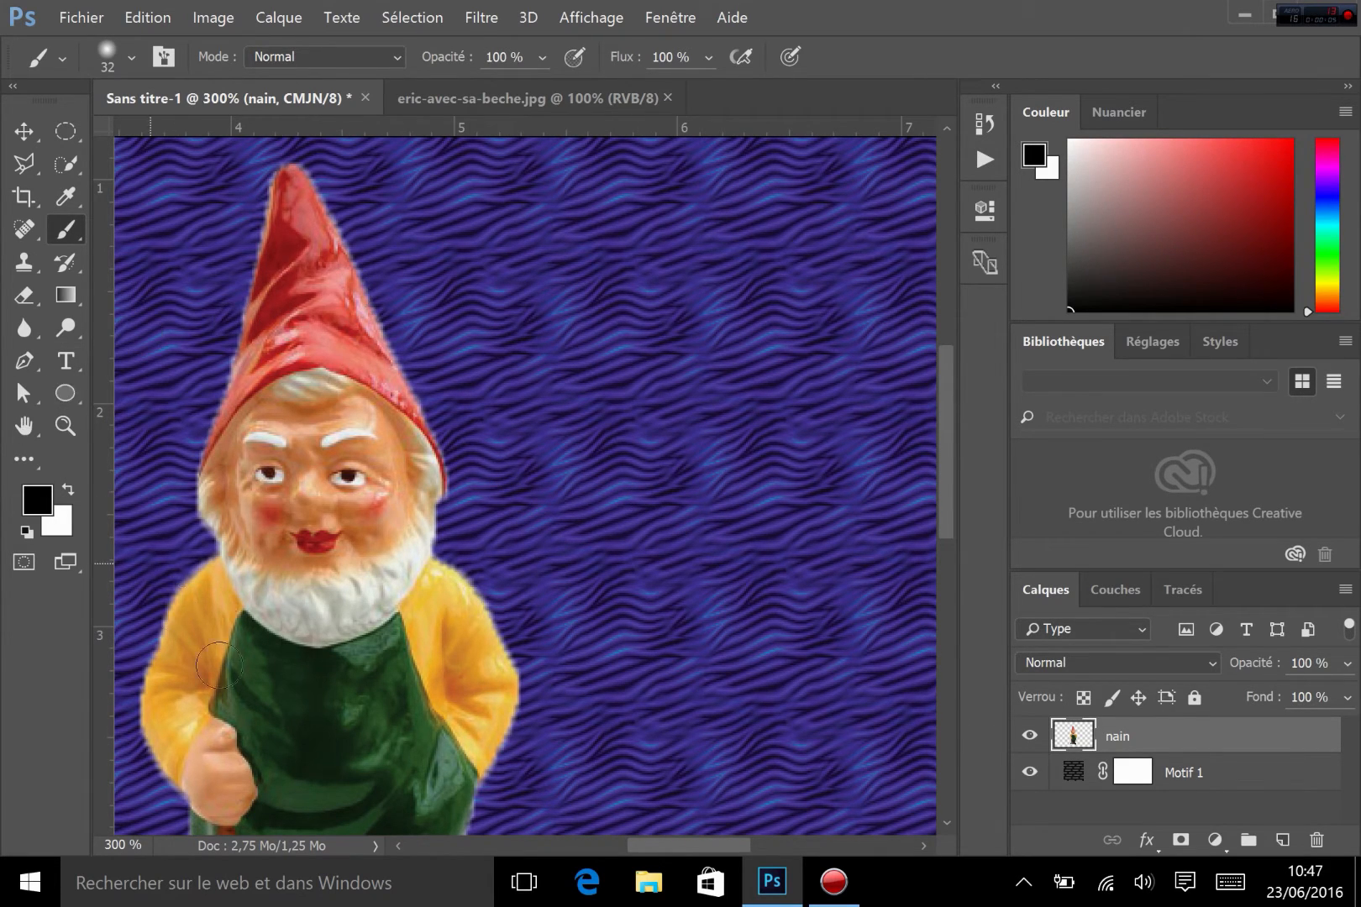
Draw a rectangle shape of about 204 × 98 px beside the gnome's head
left_click(76, 395)
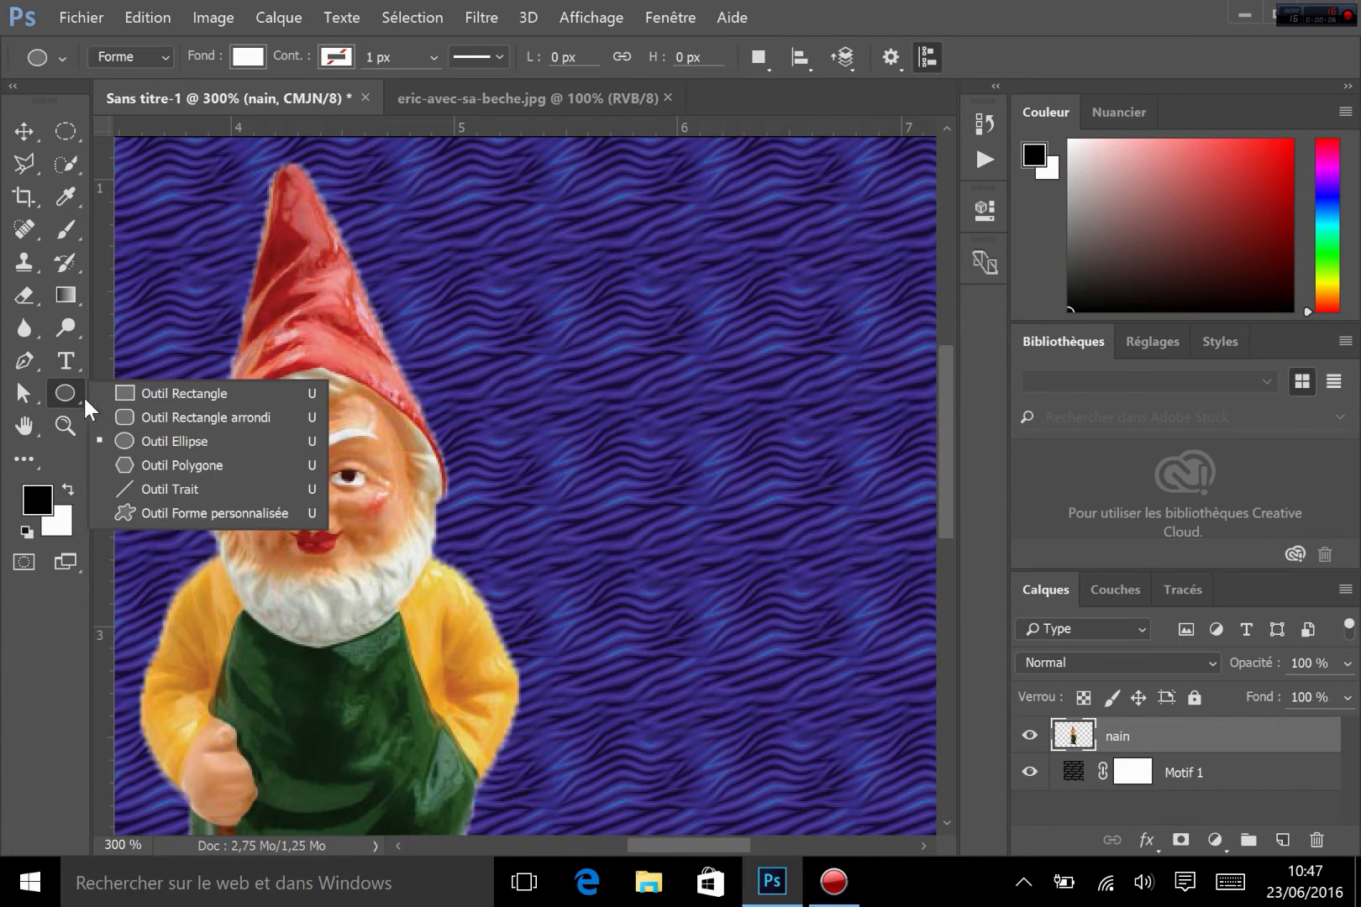
left_click(168, 393)
left_click_drag(480, 284, 863, 464)
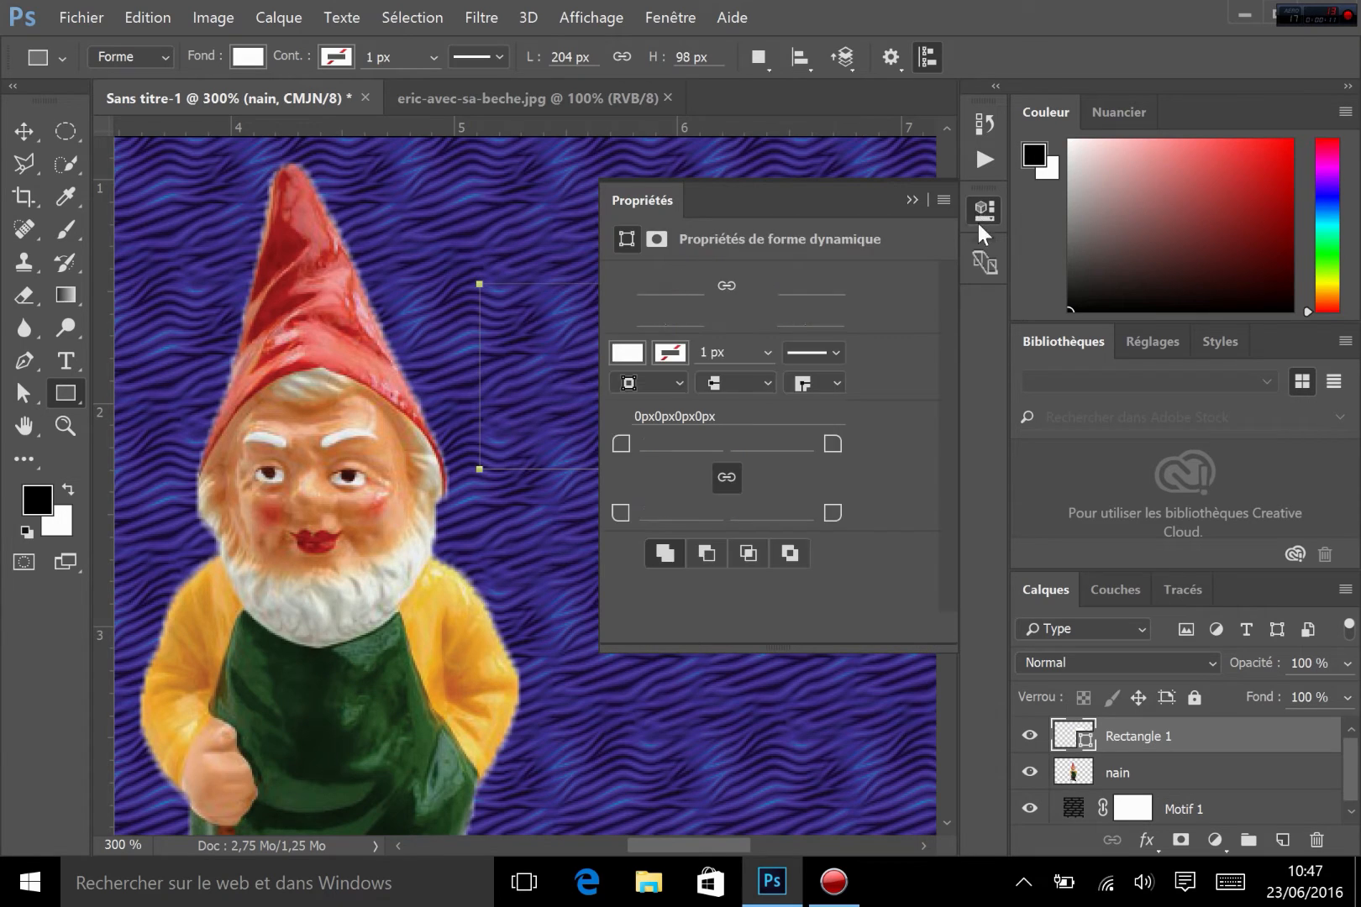
left_click(980, 209)
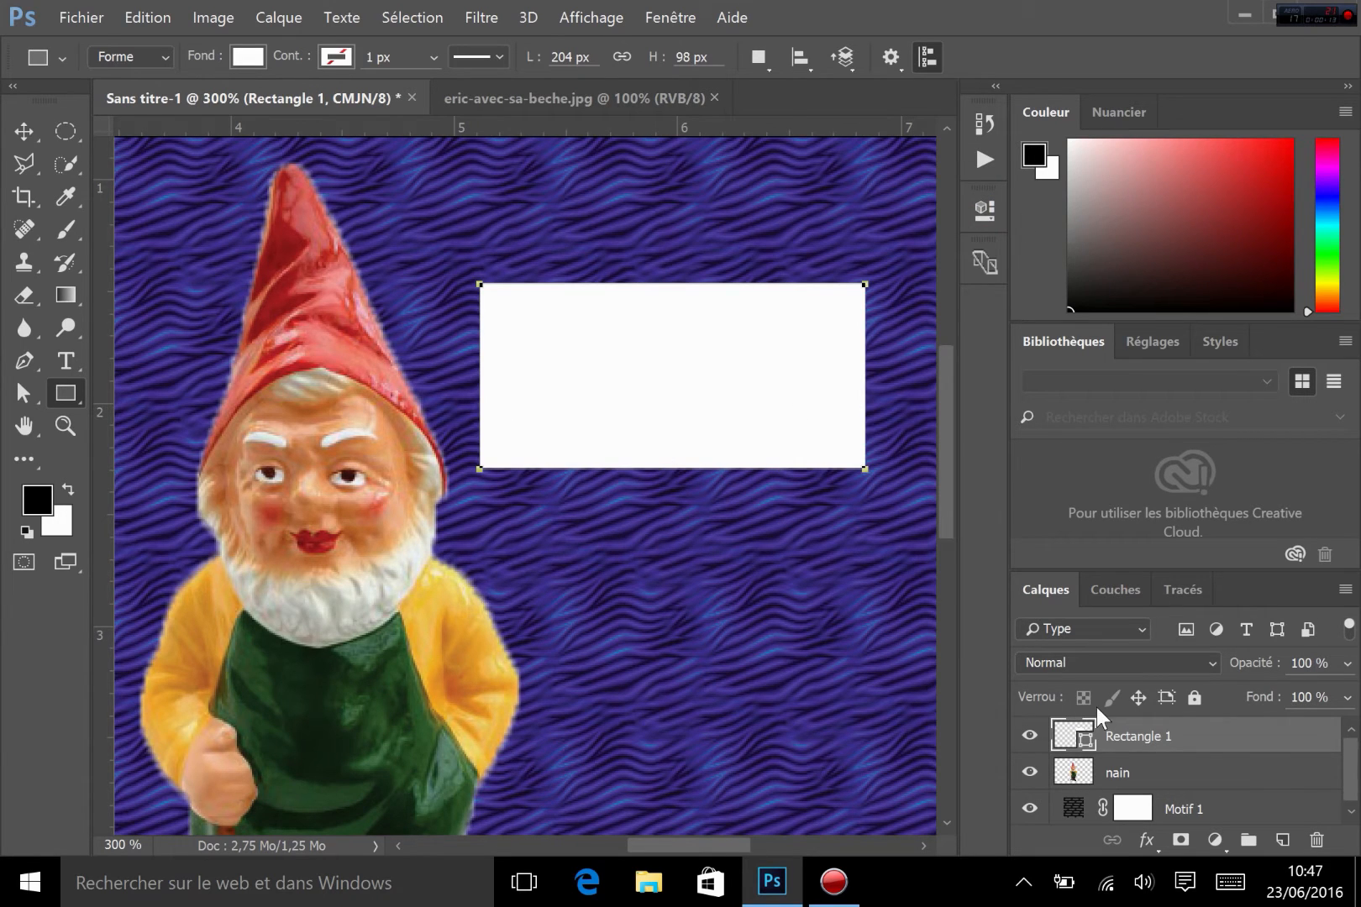
Fill the Rectangle 1 shape with the blue colour #5260e3
double_click(1060, 731)
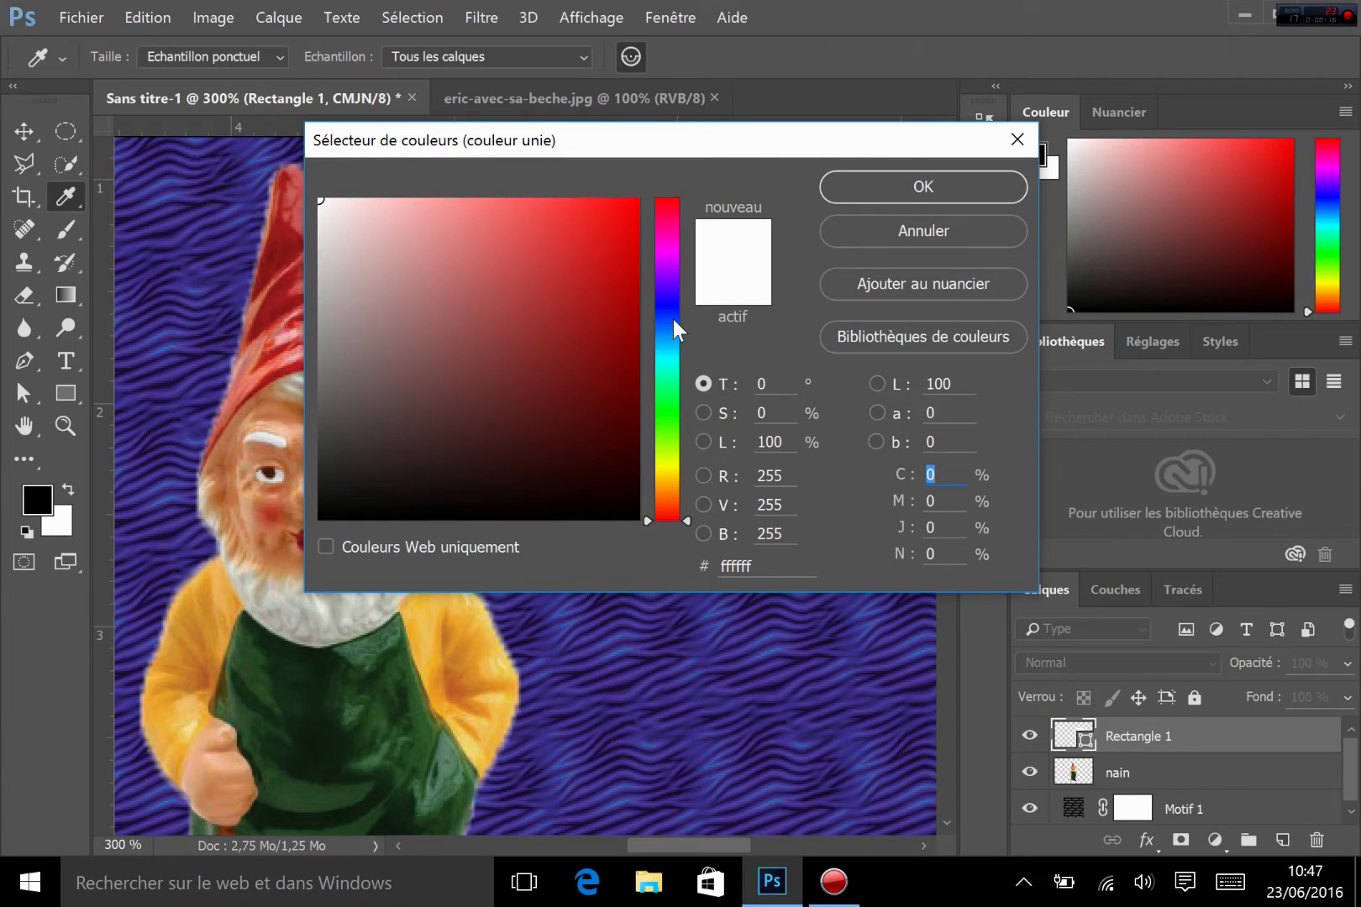
left_click(660, 312)
left_click(523, 234)
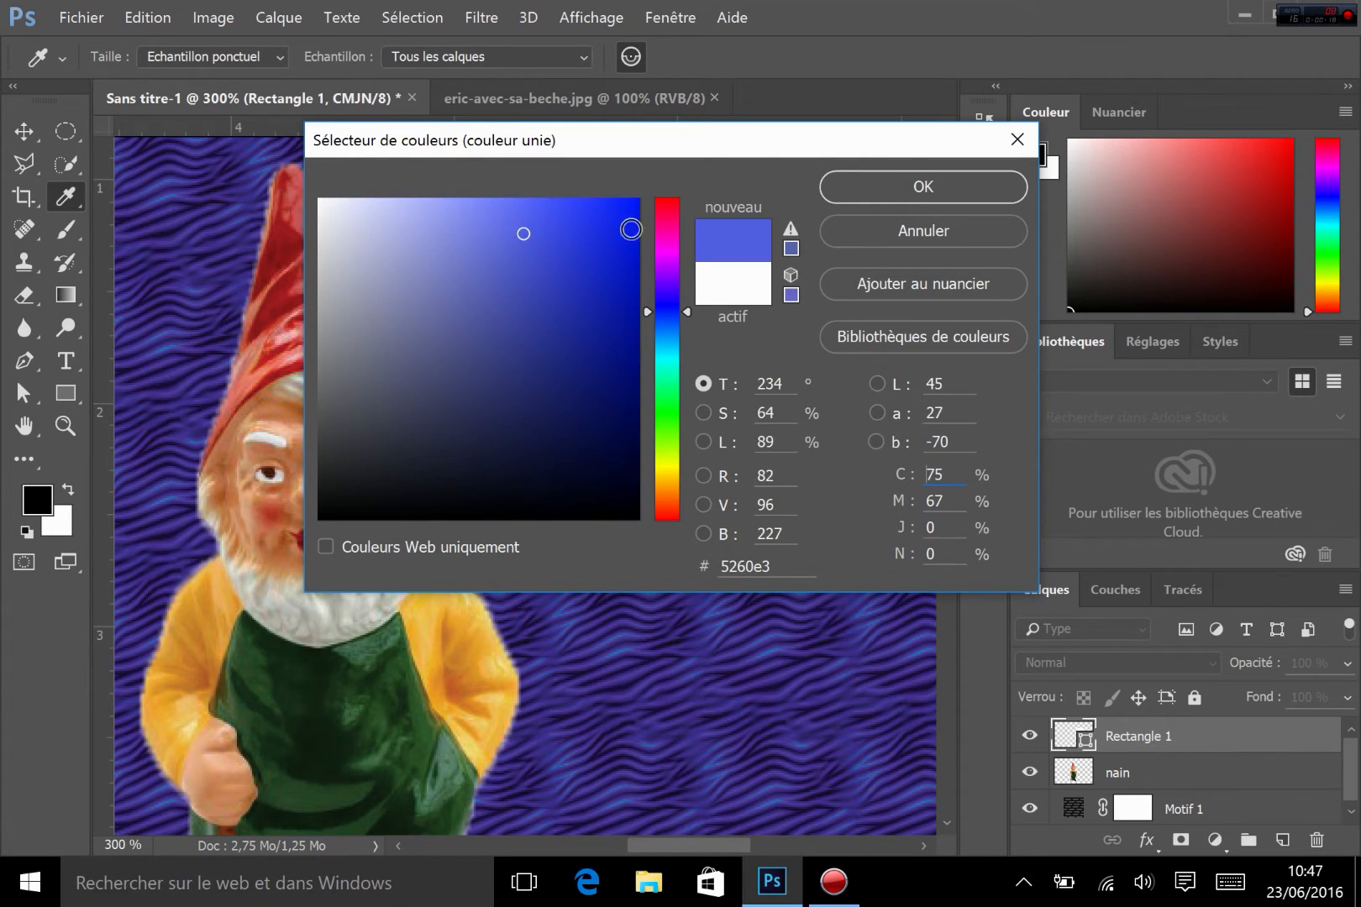
left_click(845, 186)
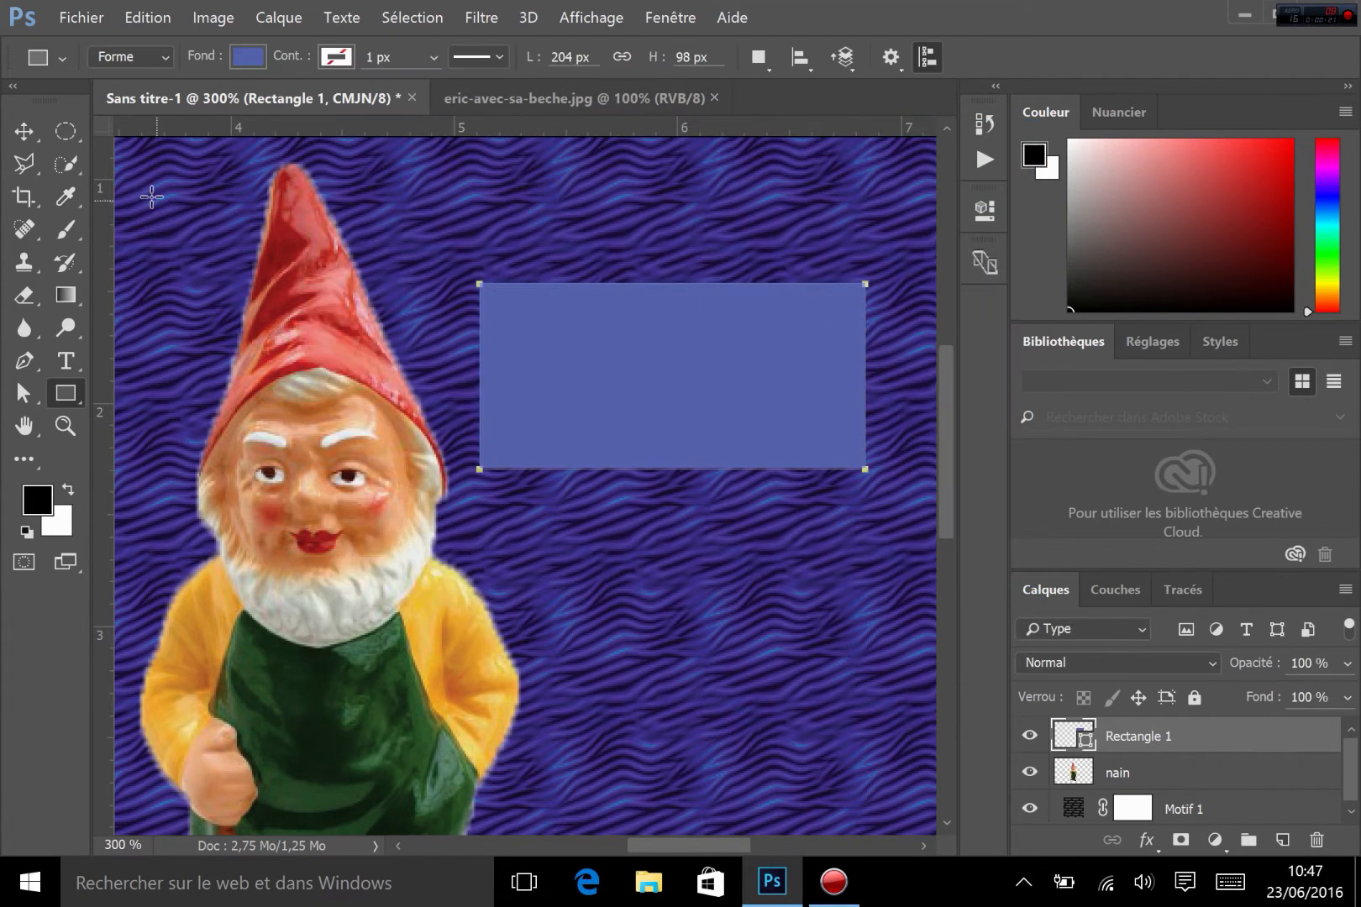
Change the Rectangle 1 shape's fill to the yellow colour #dce242
left_click(24, 132)
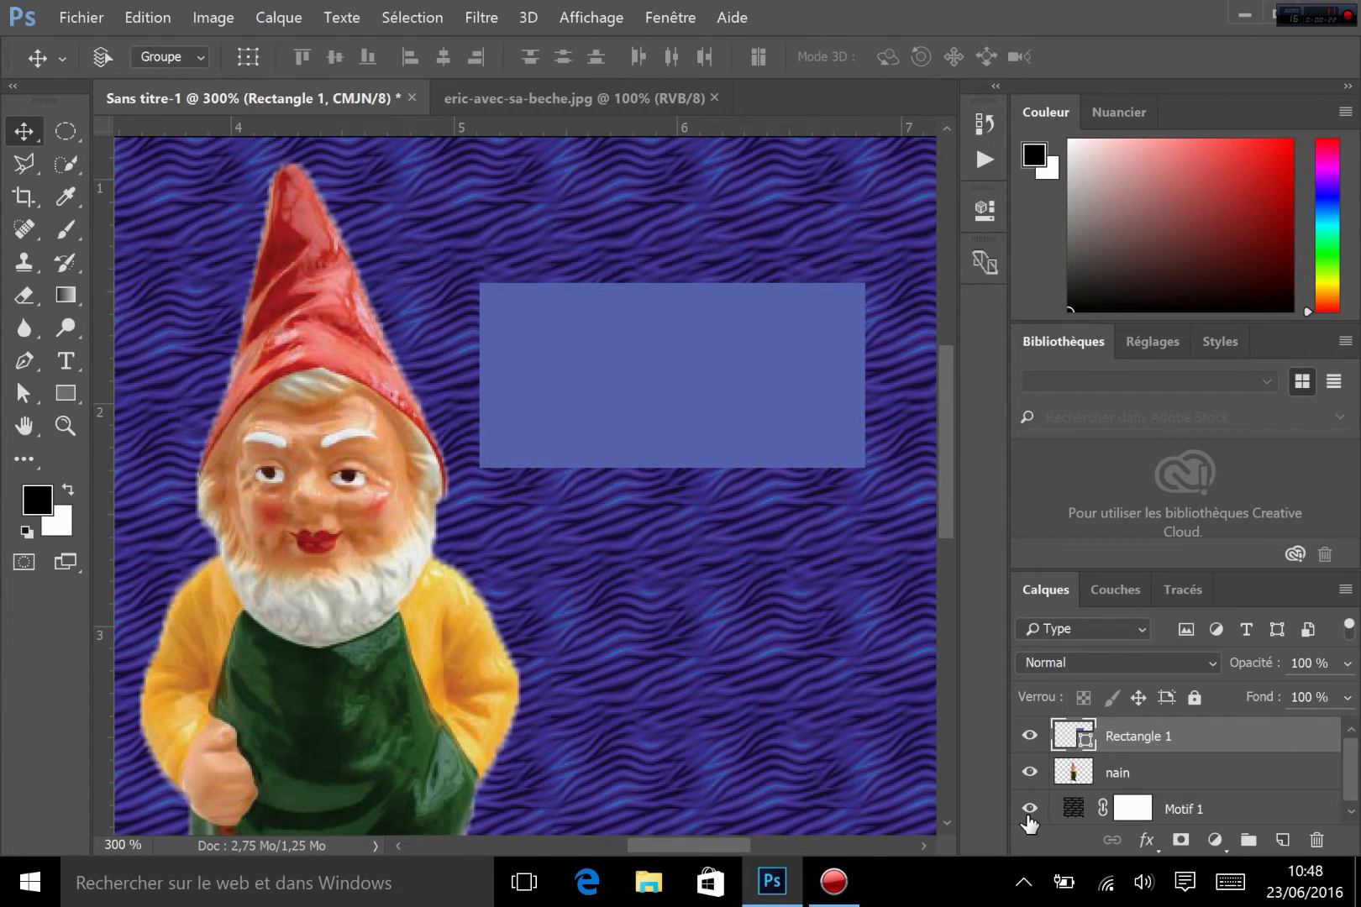
left_click(1066, 732)
double_click(1067, 733)
left_click(667, 456)
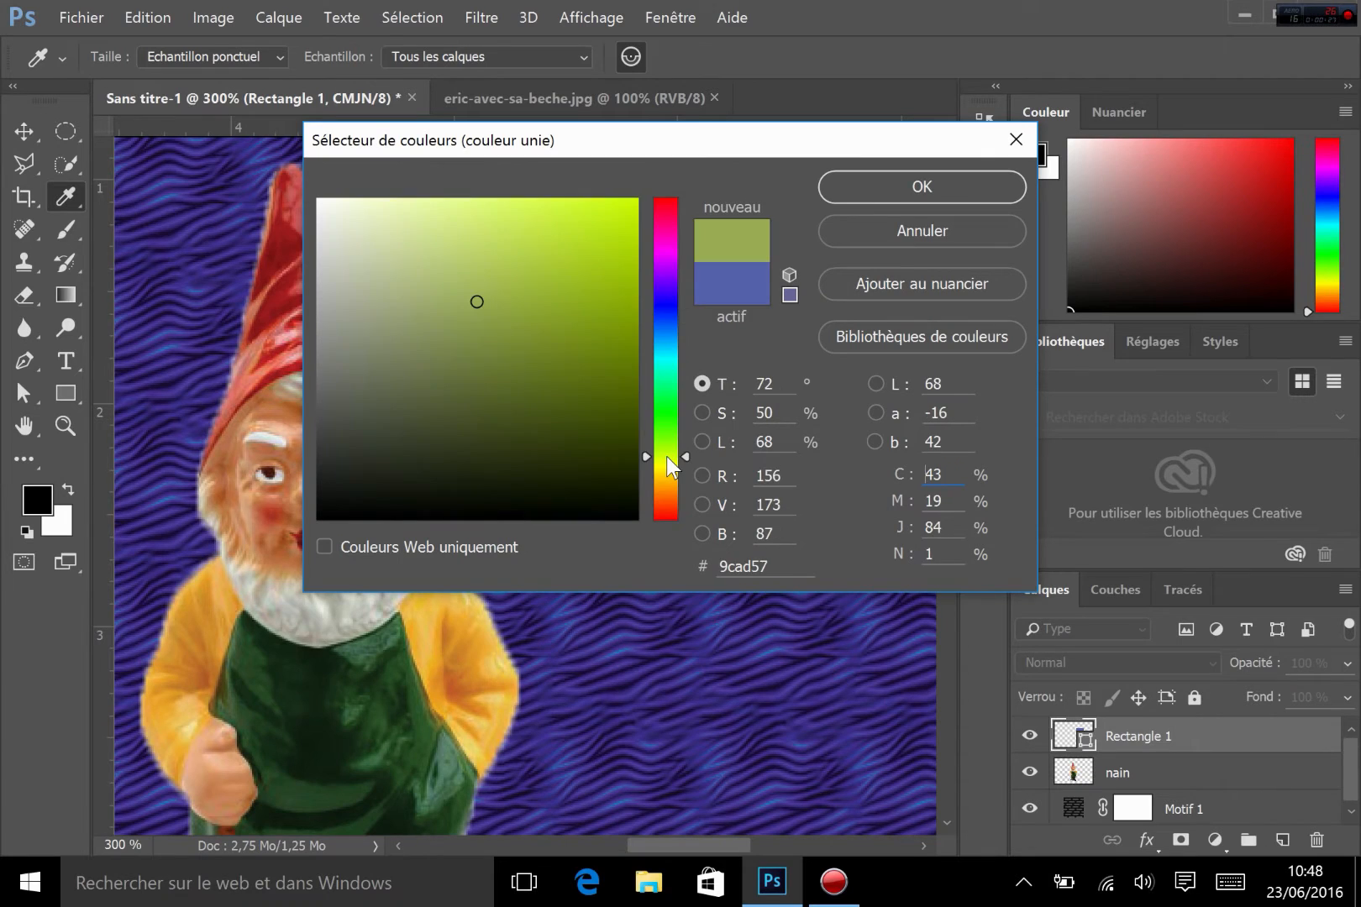
left_click(545, 234)
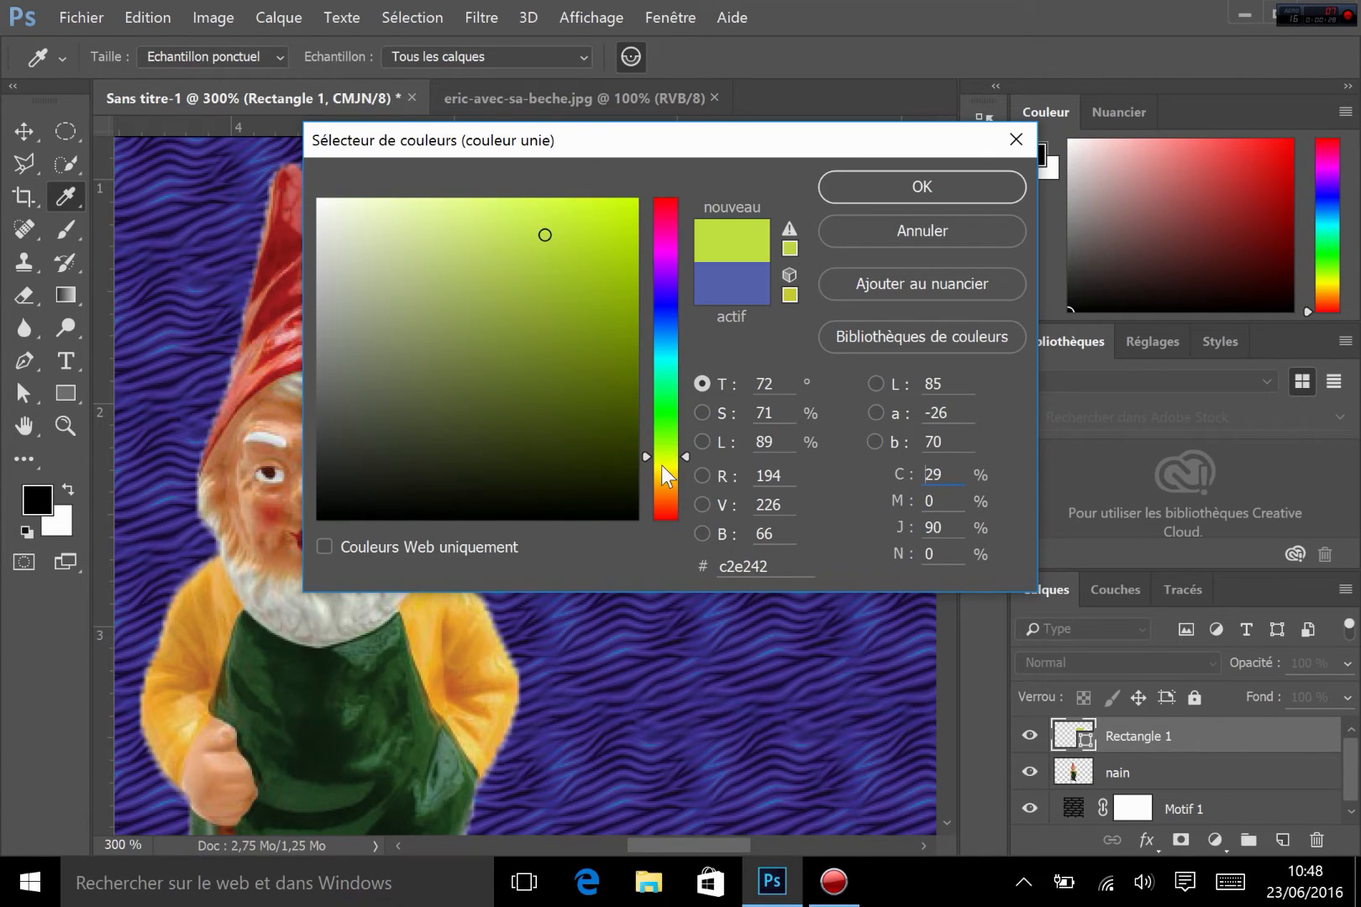
left_click(665, 465)
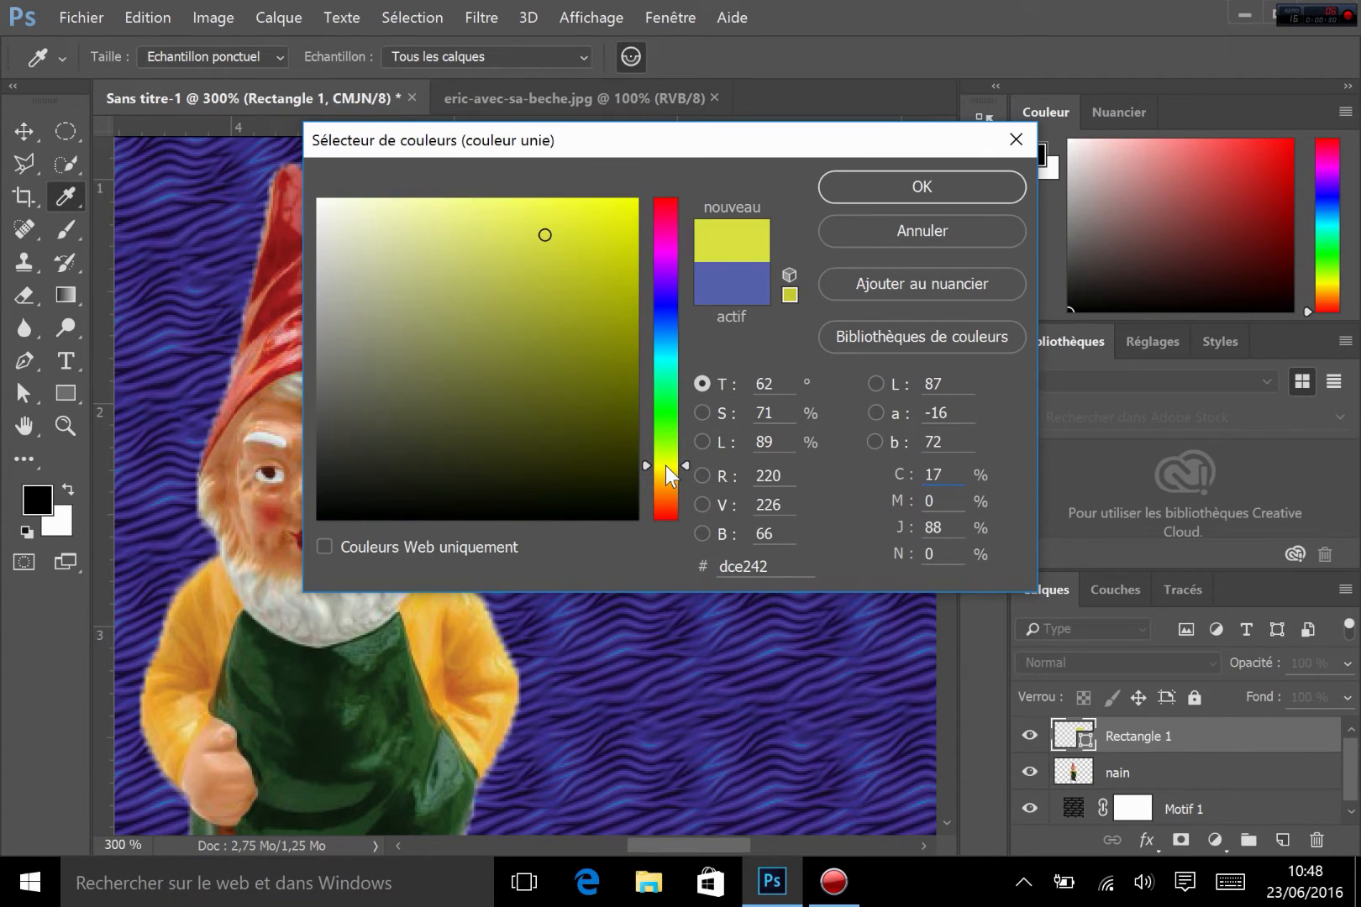
left_click(859, 184)
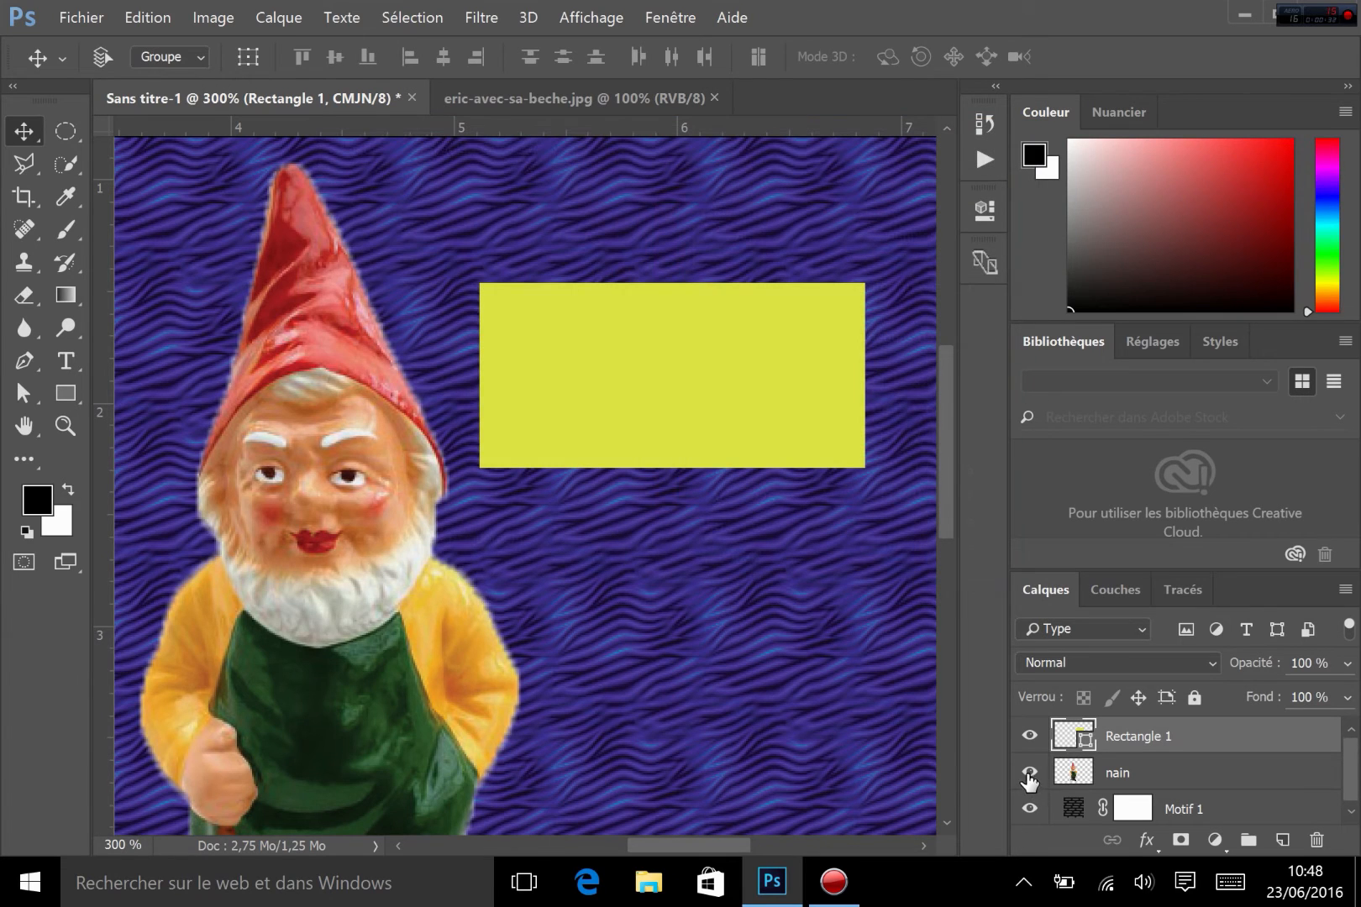
Hide the nain layer and give Rectangle 1 a Biseau interne effect with 698% depth, 10 px size and 3 px Flou
left_click(1029, 772)
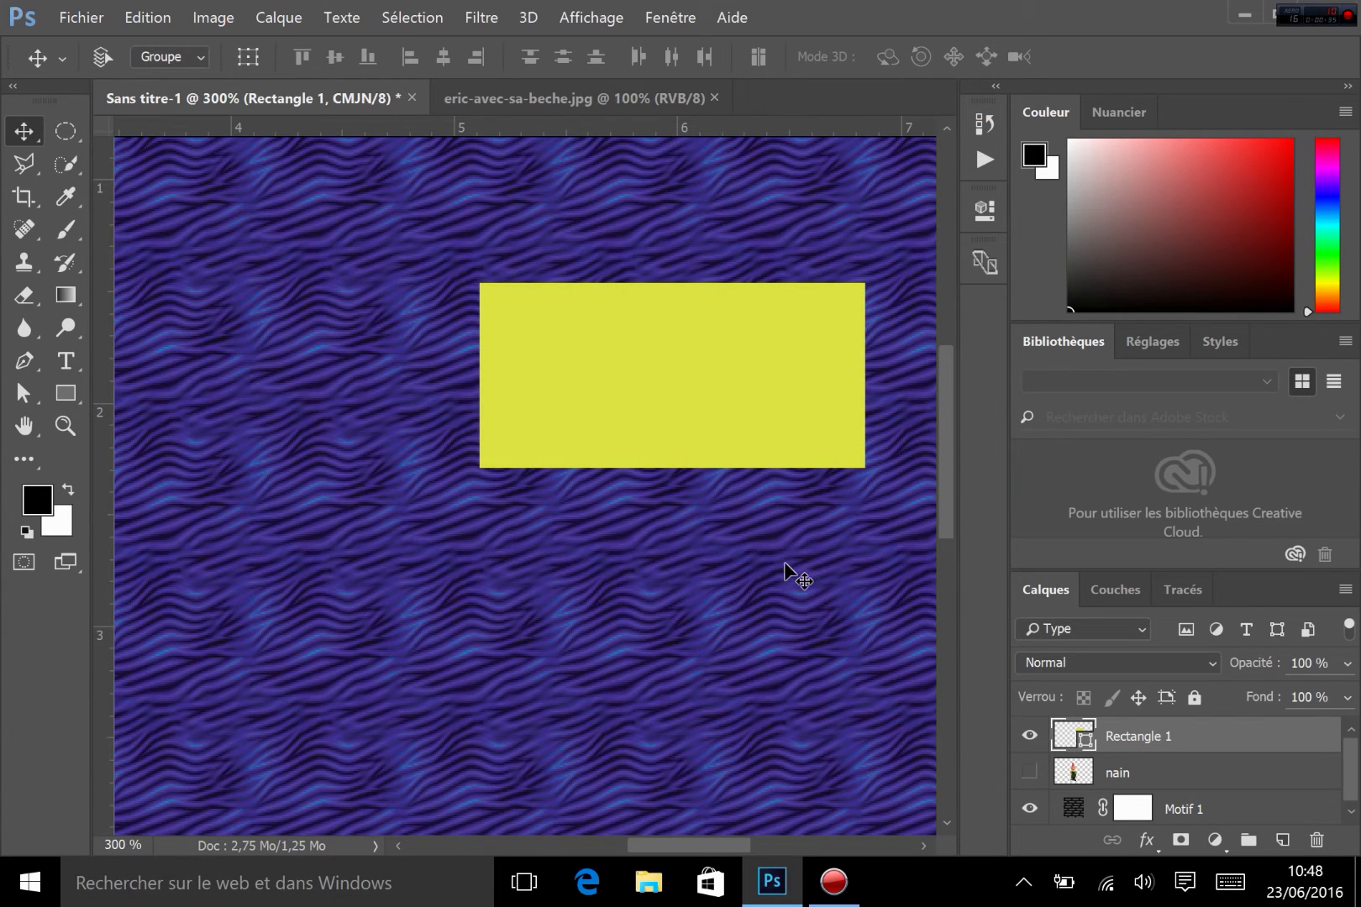
left_click_drag(796, 580, 462, 623)
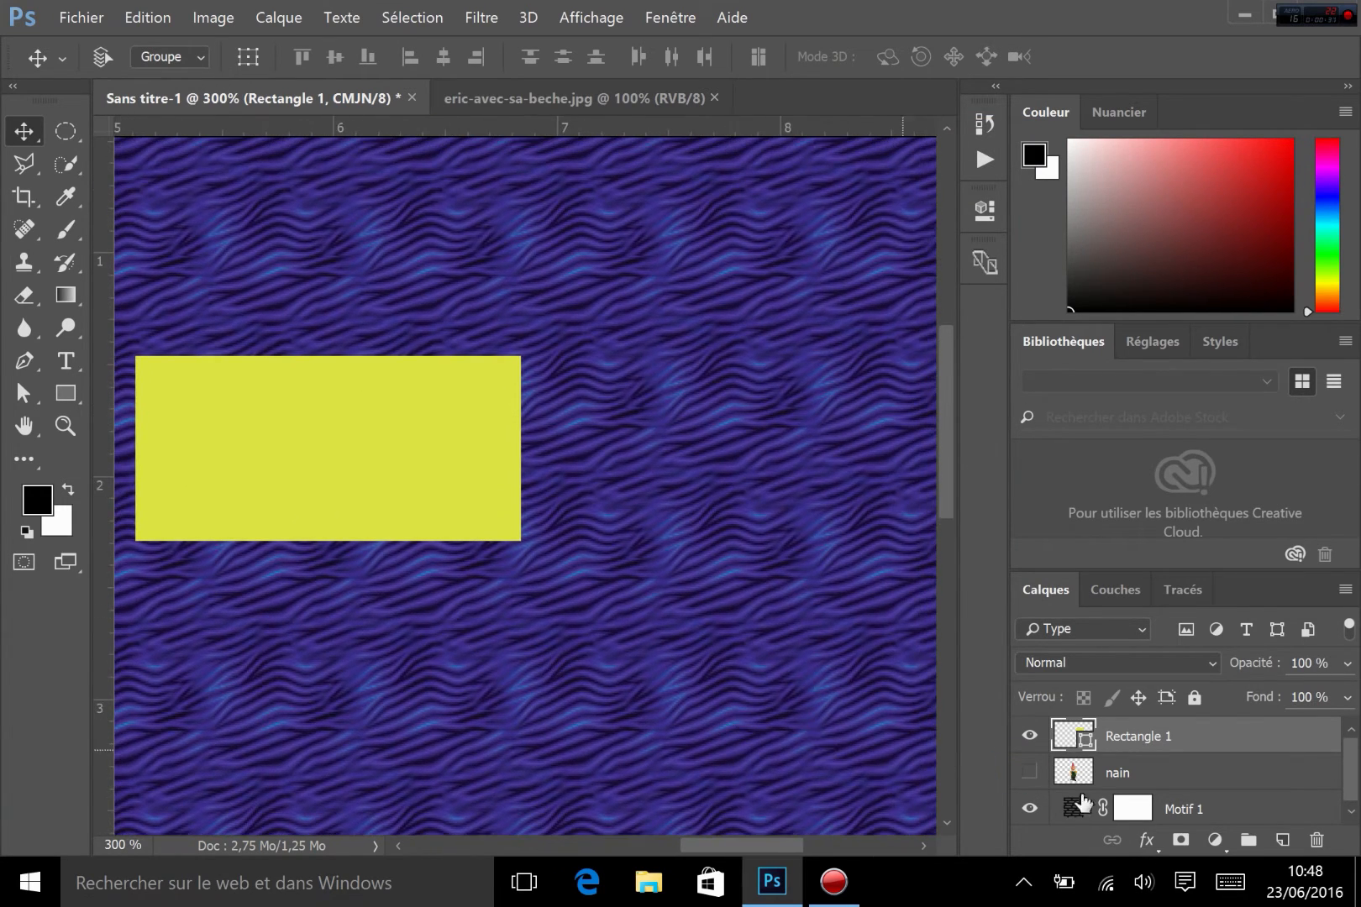
left_click(1147, 840)
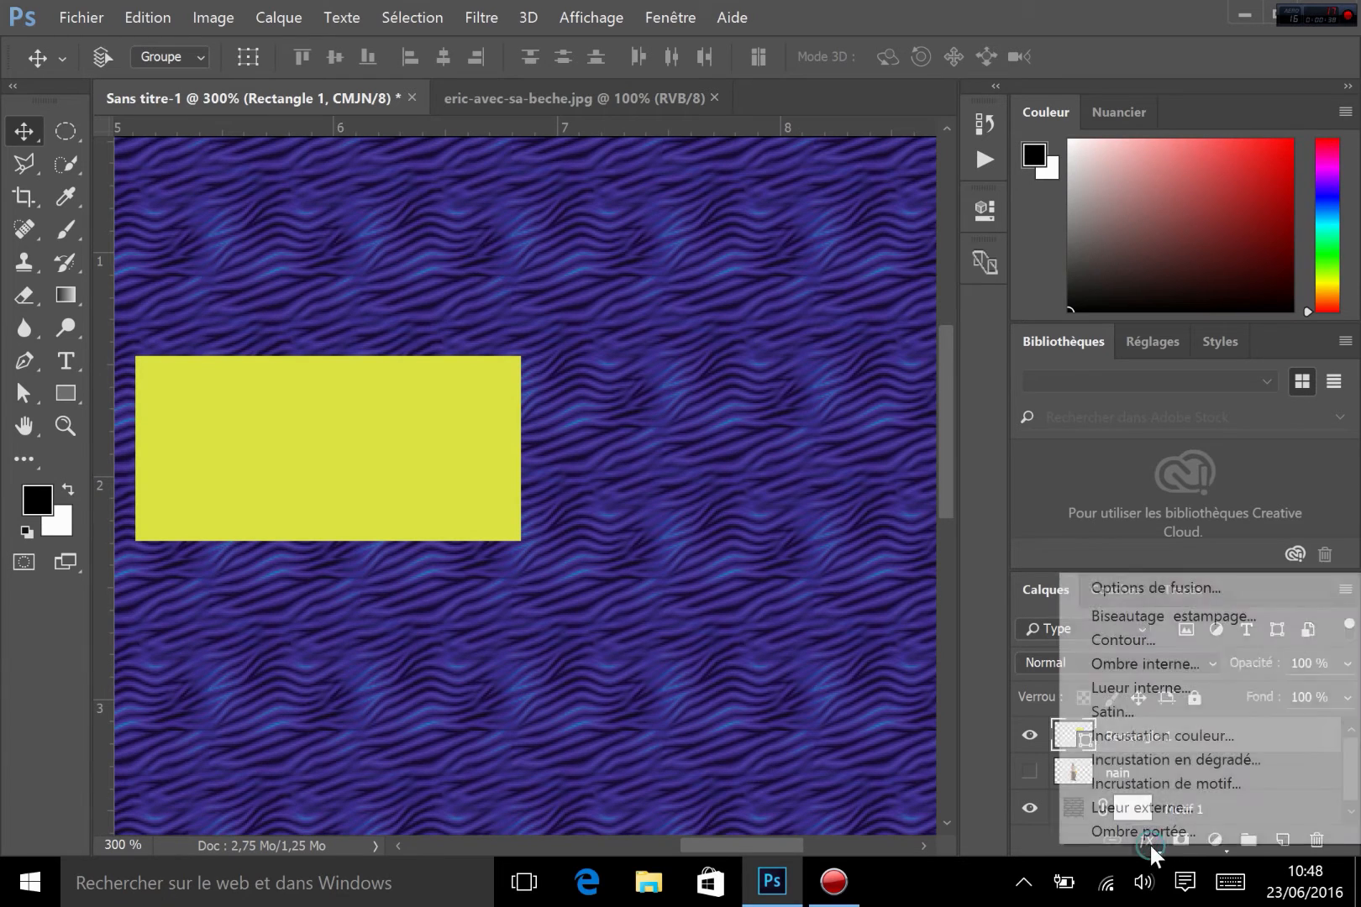
left_click(1152, 618)
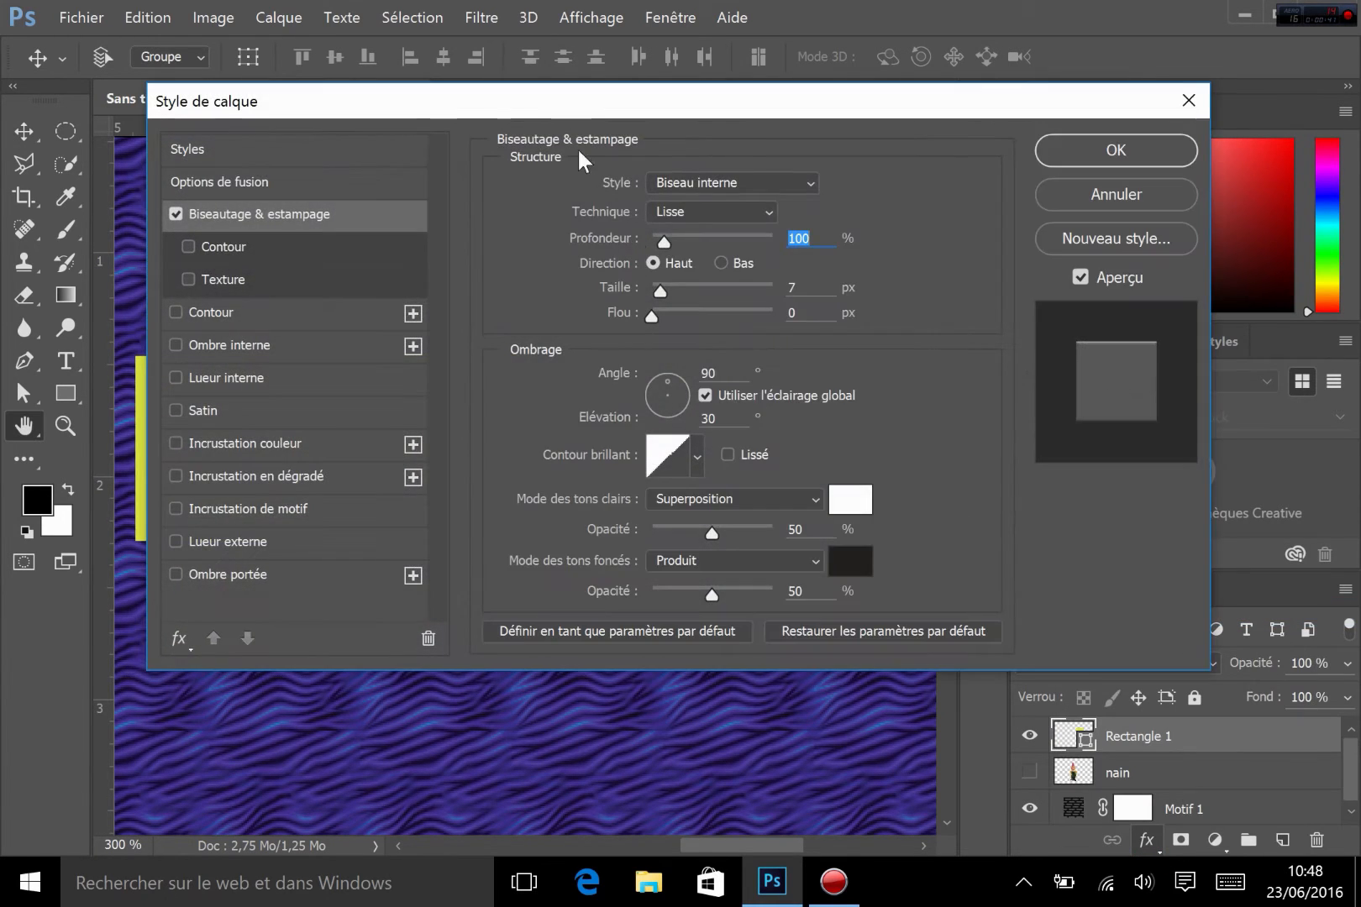
left_click_drag(526, 110, 936, 189)
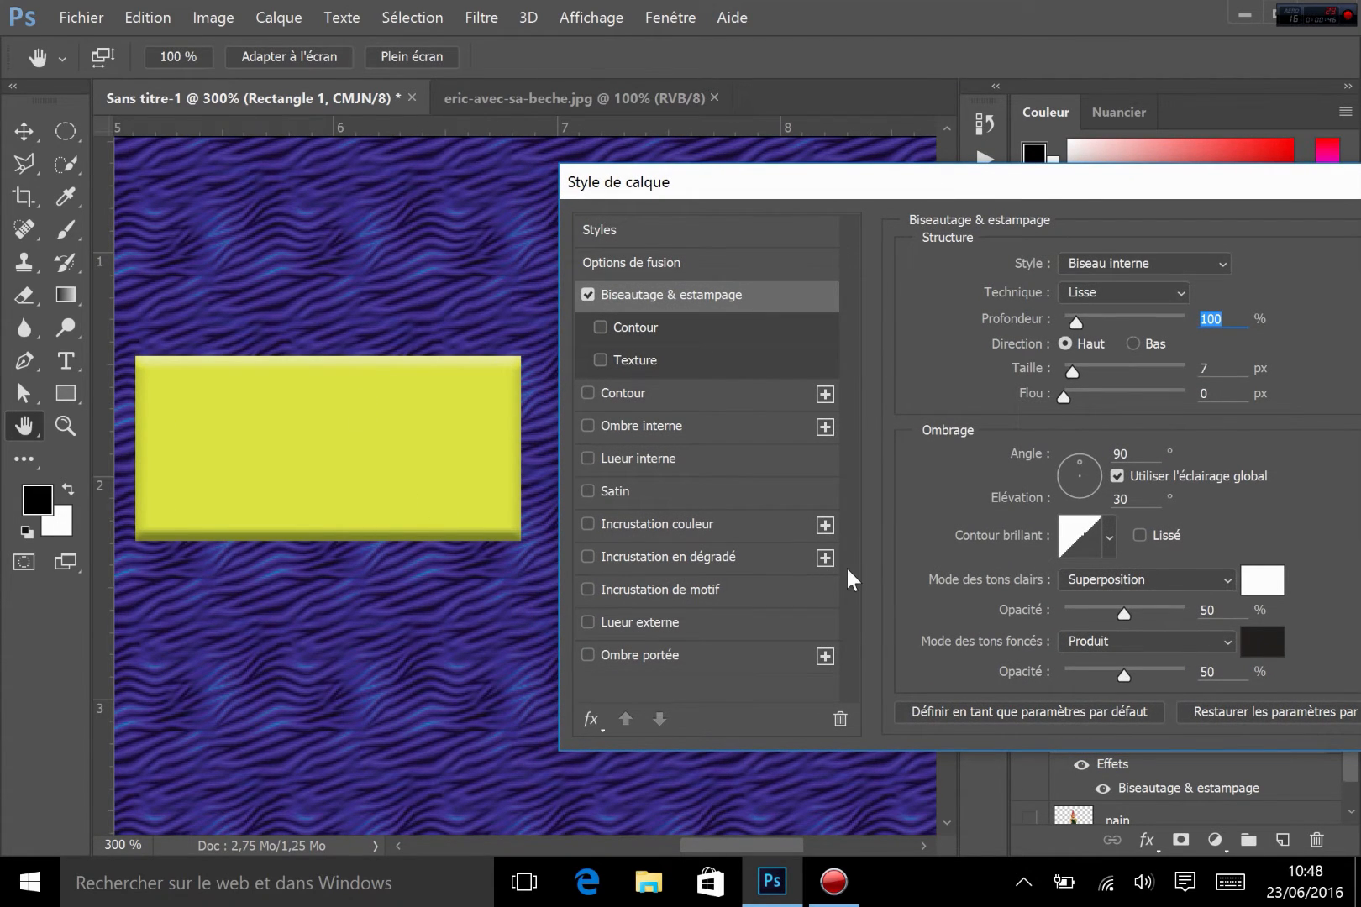
mouse_move(1078, 327)
left_mouse_down()
mouse_move(1198, 323)
mouse_move(1052, 336)
mouse_move(1210, 318)
mouse_move(1083, 317)
mouse_move(1148, 322)
left_mouse_up()
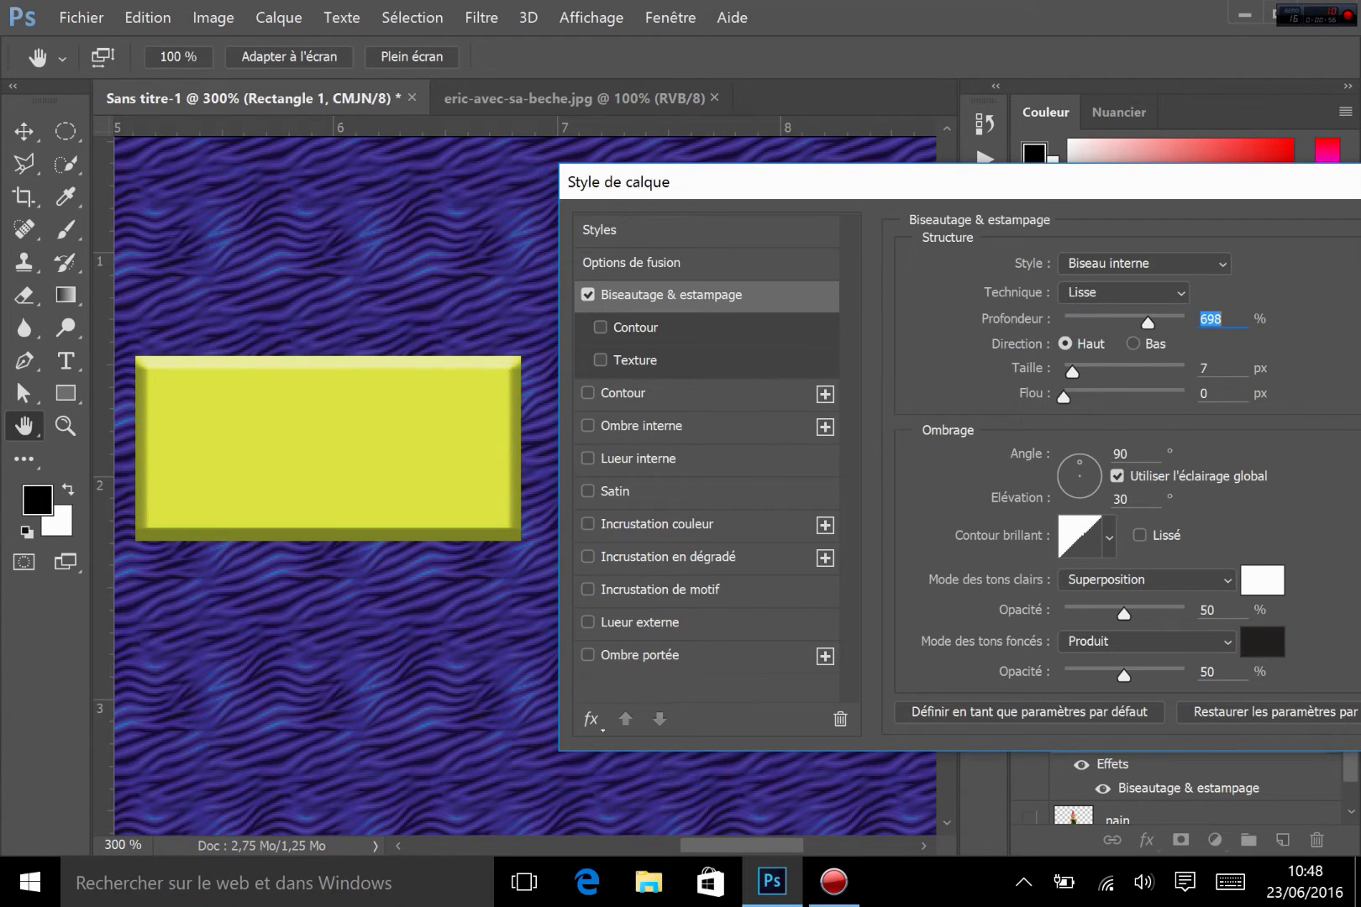
mouse_move(1073, 372)
left_mouse_down()
mouse_move(1085, 373)
mouse_move(1070, 374)
mouse_move(1084, 373)
mouse_move(1072, 372)
mouse_move(1066, 401)
mouse_move(1145, 399)
mouse_move(1046, 401)
mouse_move(1101, 401)
mouse_move(1048, 397)
mouse_move(1086, 398)
left_mouse_up()
Try the Biseau externe, Estampage, Estampage oreiller and Contour de l'estampage styles and the Bas direction, returning to Biseau interne and Haut
left_click(1142, 265)
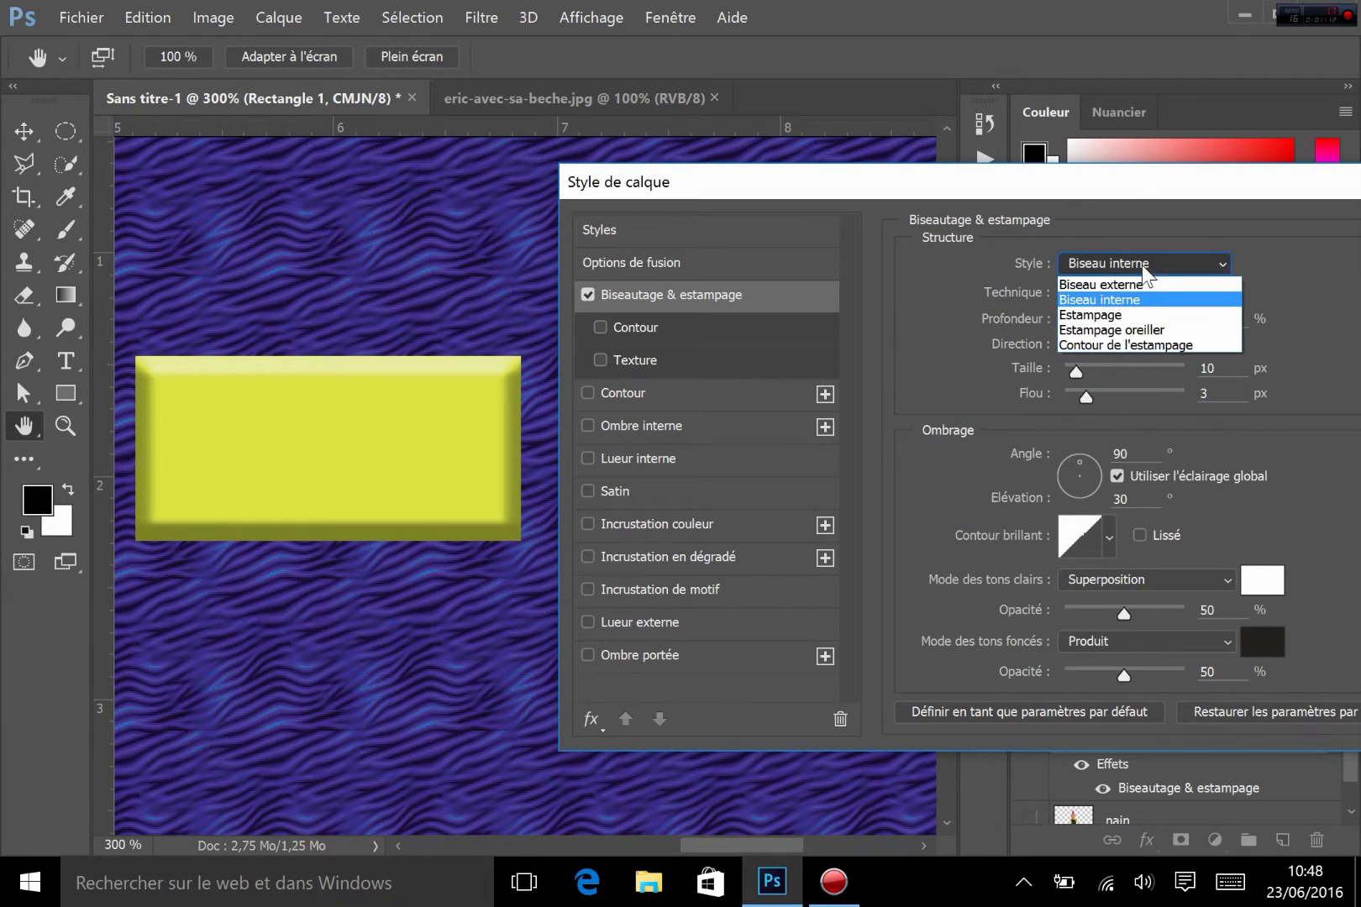
left_click(1142, 281)
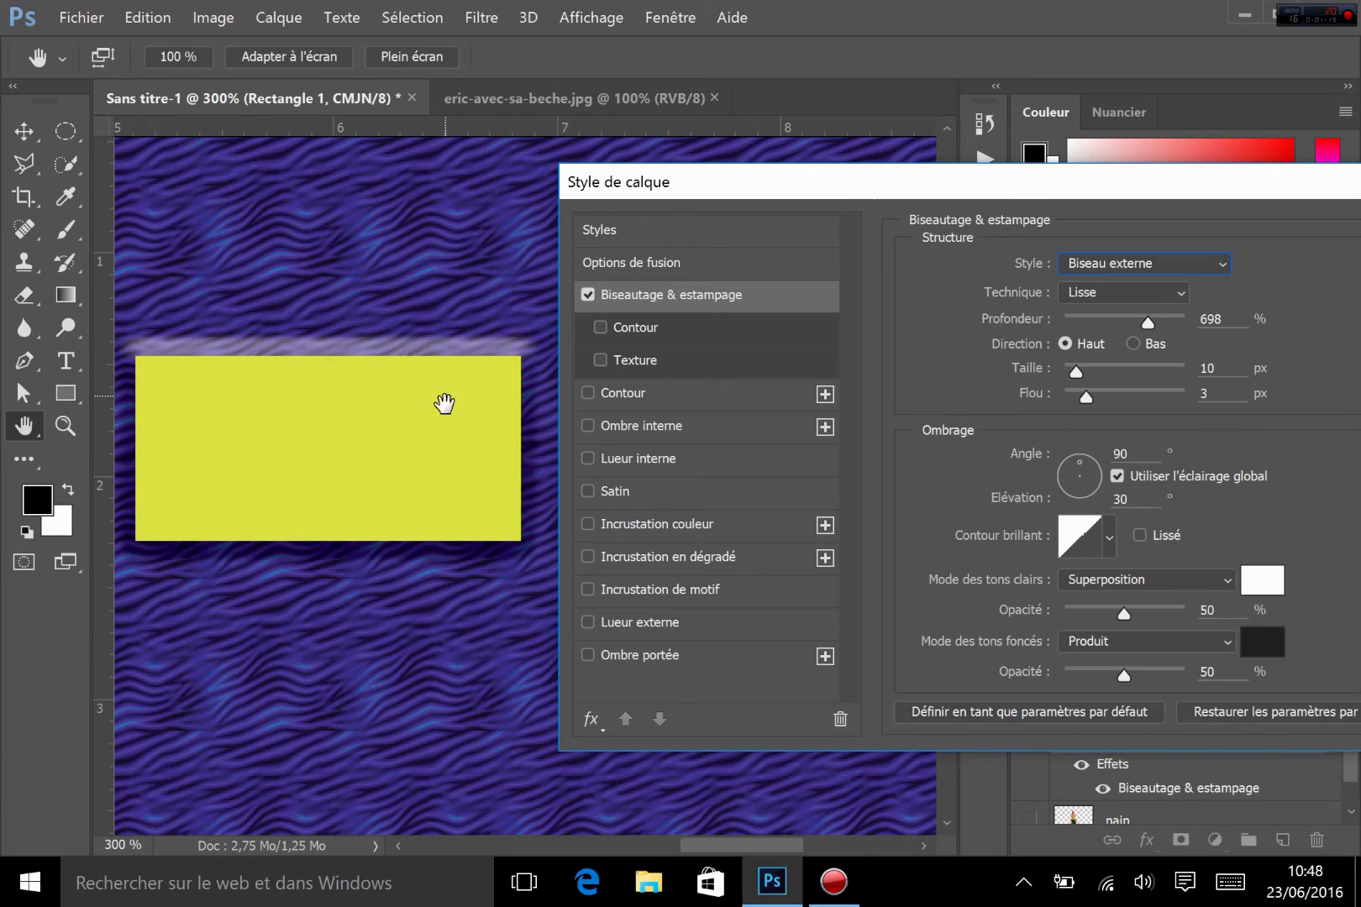
left_click(1077, 263)
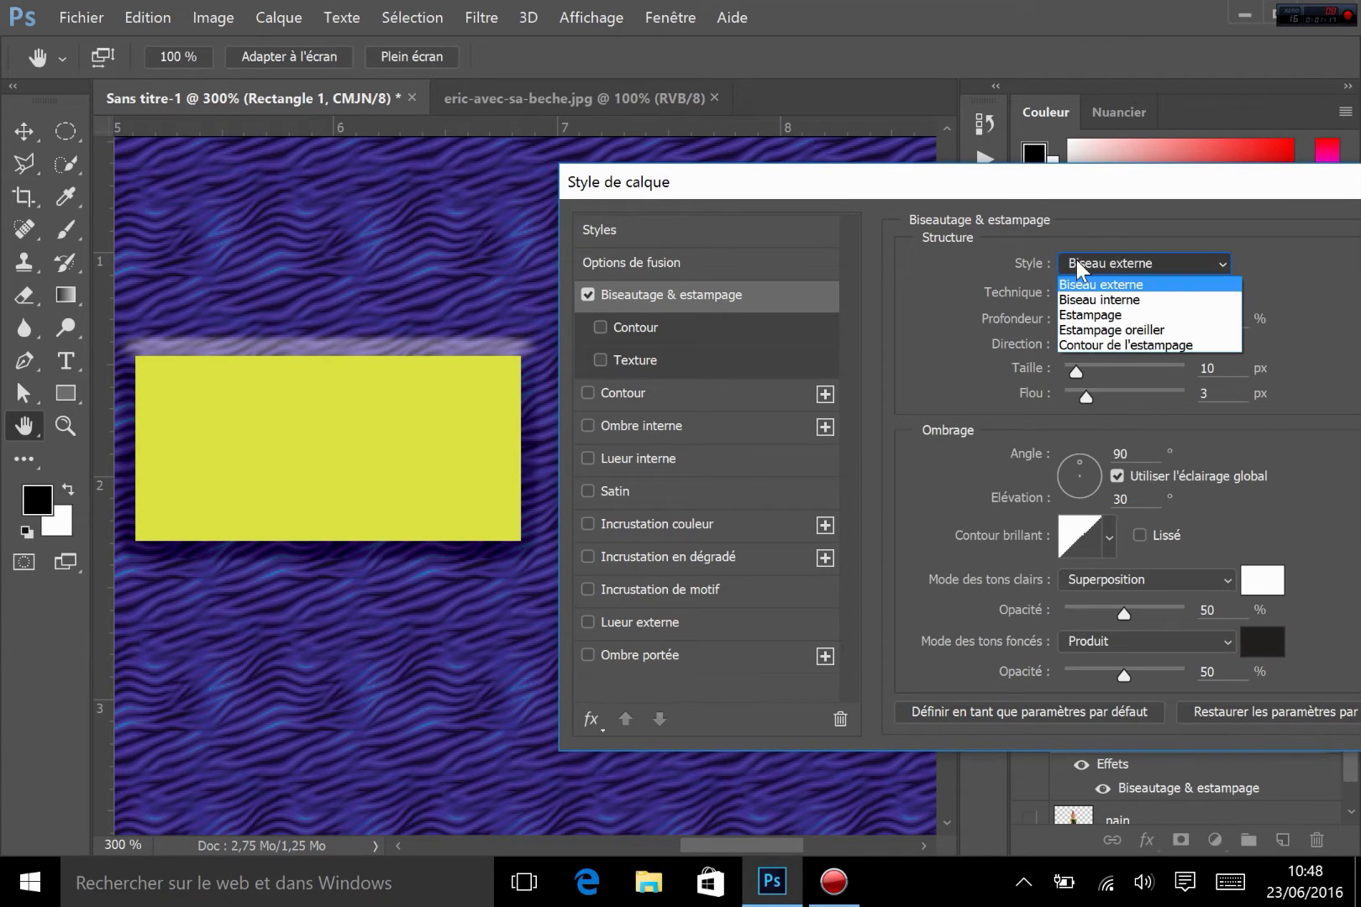
left_click(1096, 312)
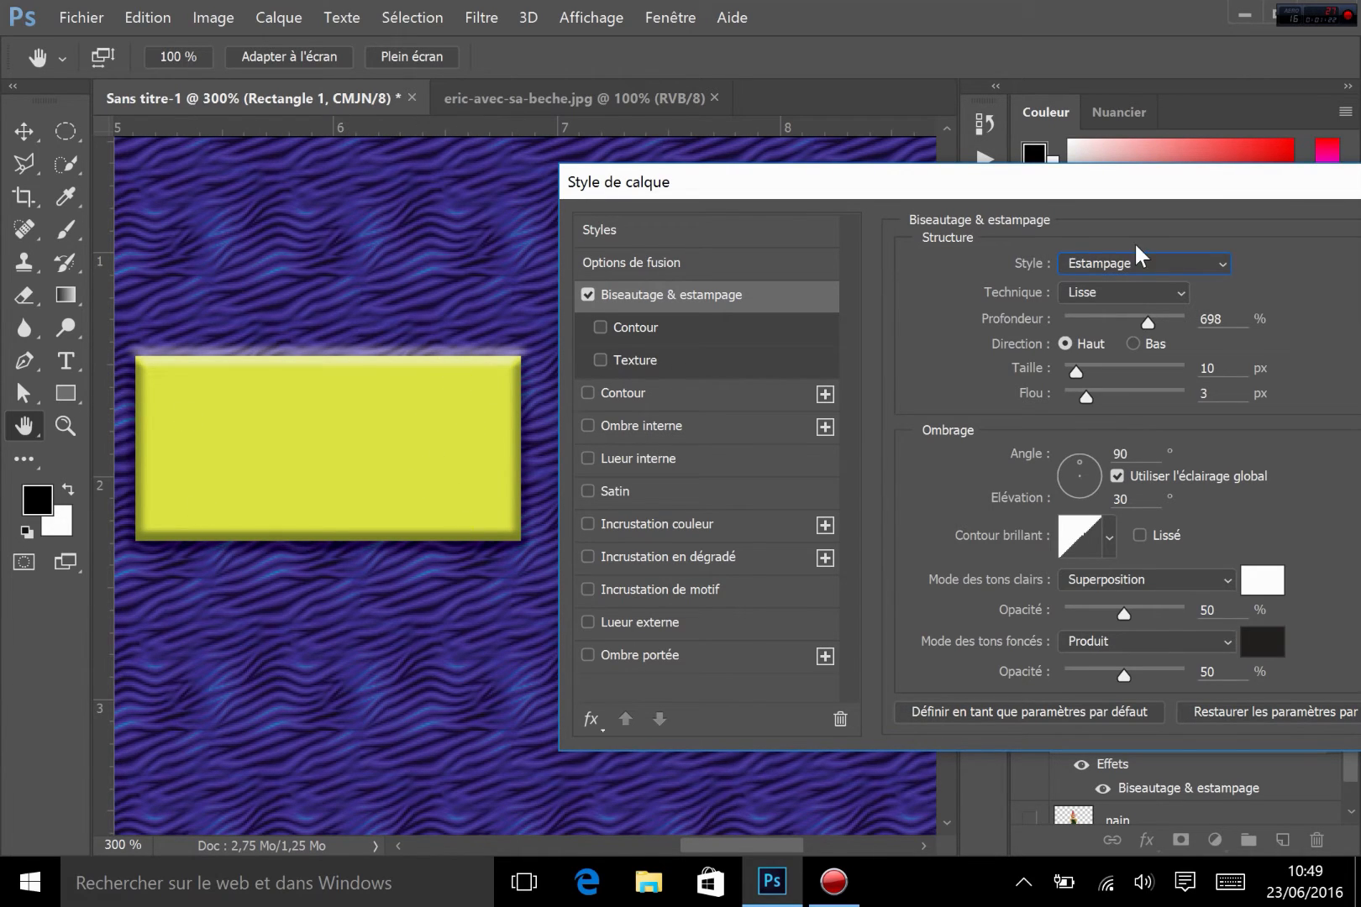
left_click(1131, 265)
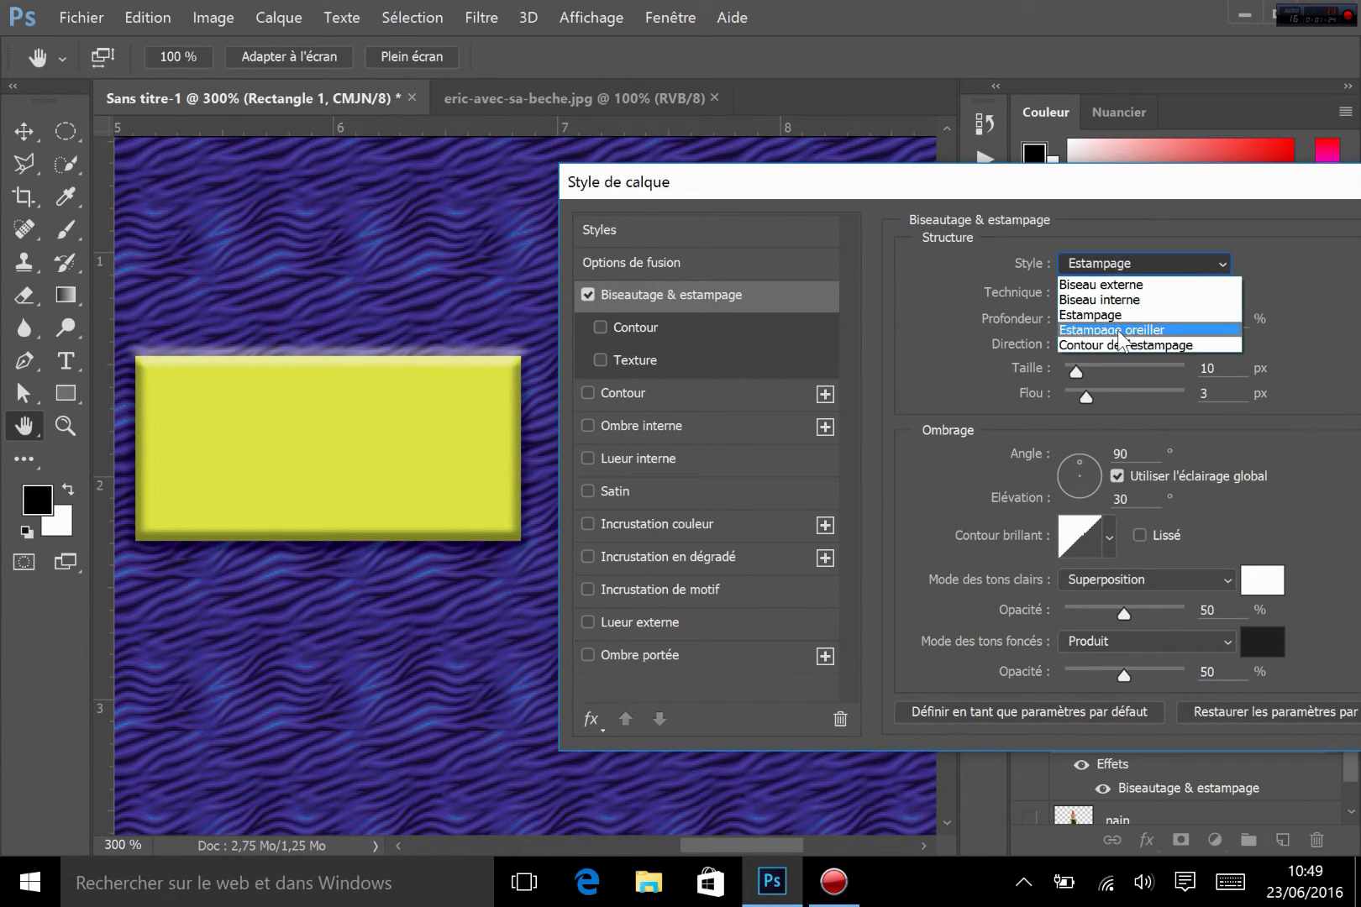
left_click(1118, 330)
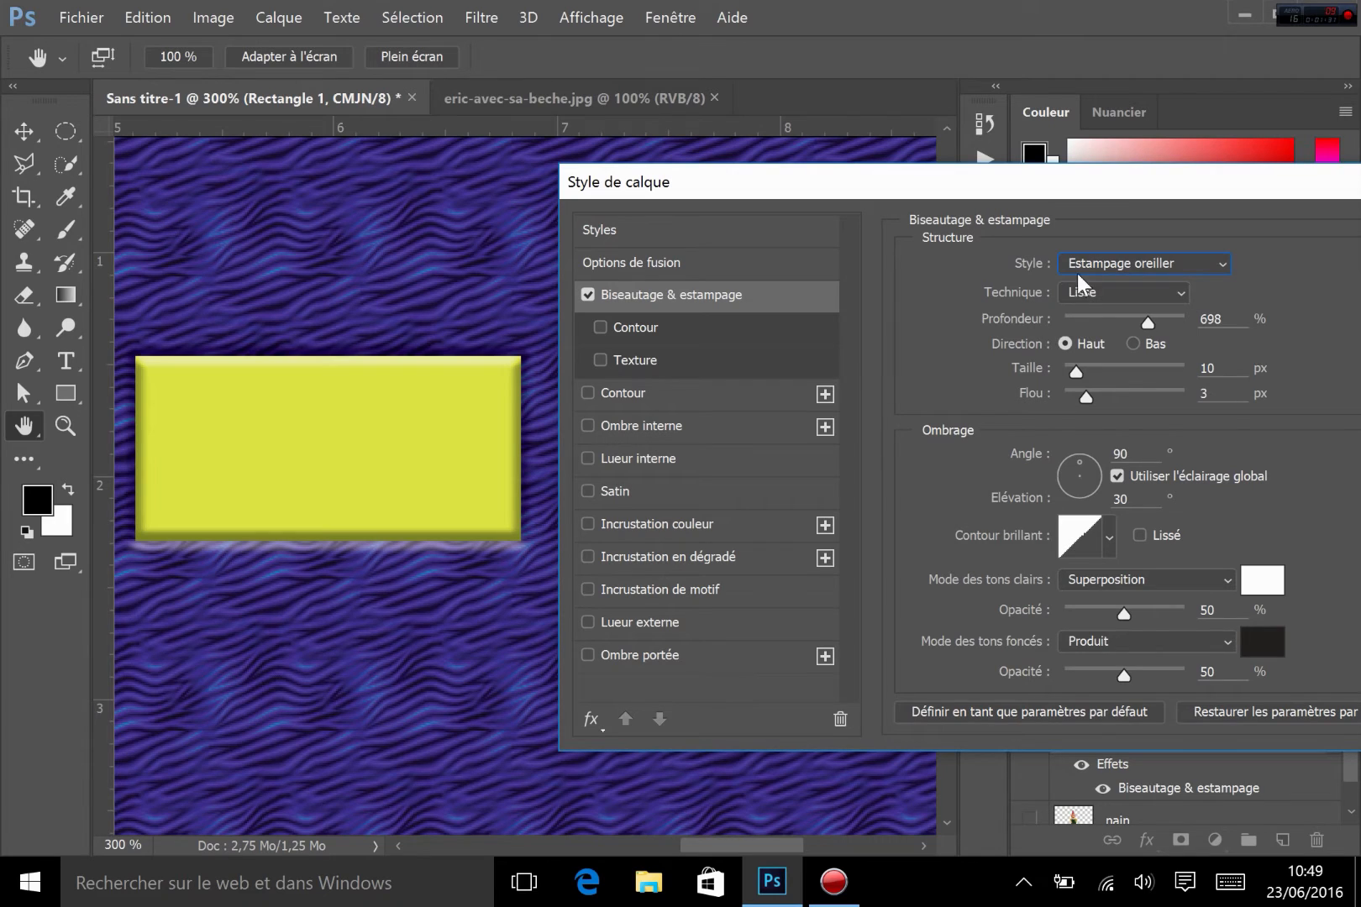
left_click(1143, 263)
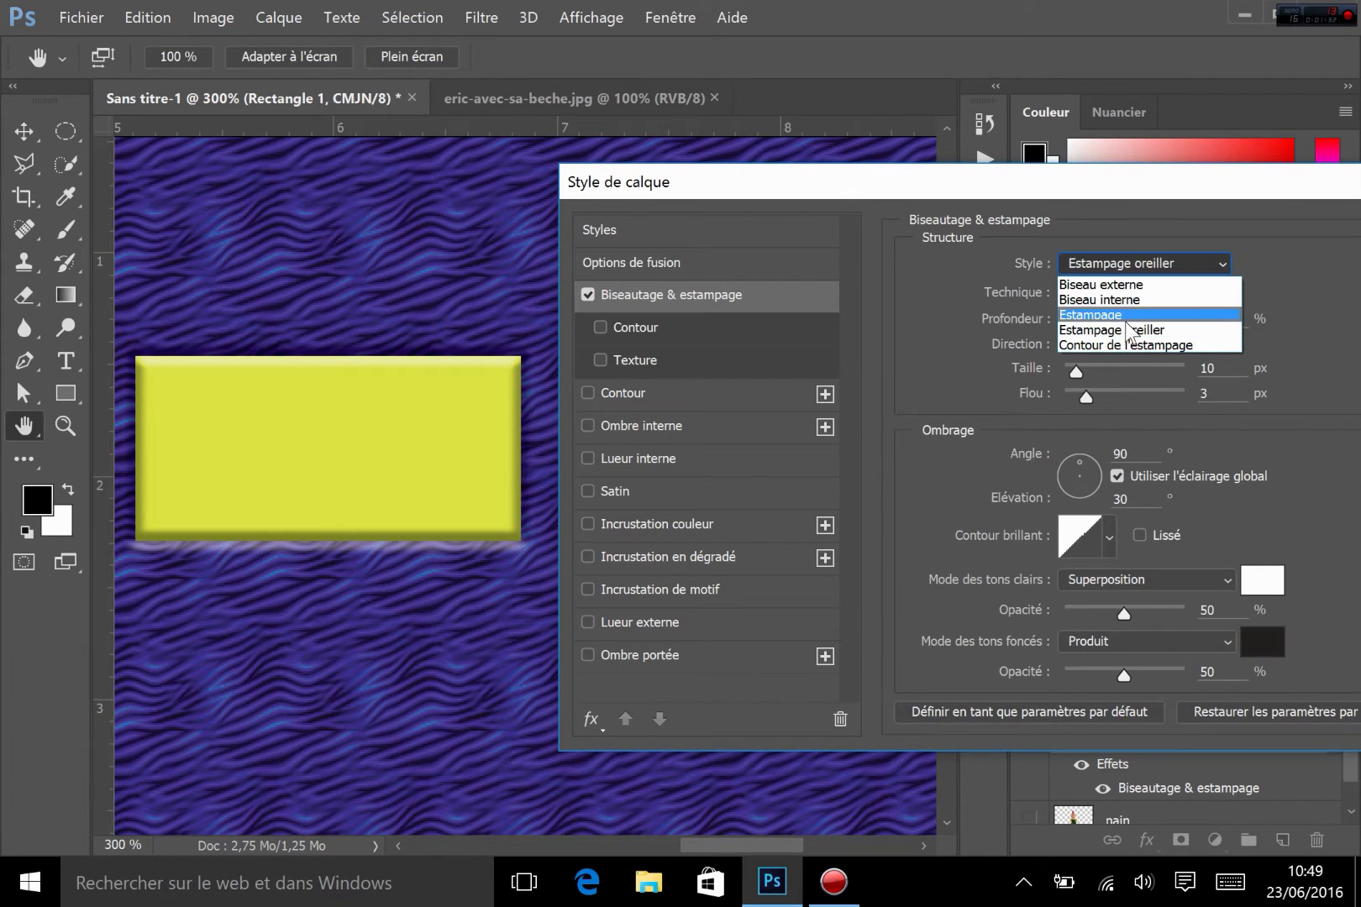
left_click(1125, 344)
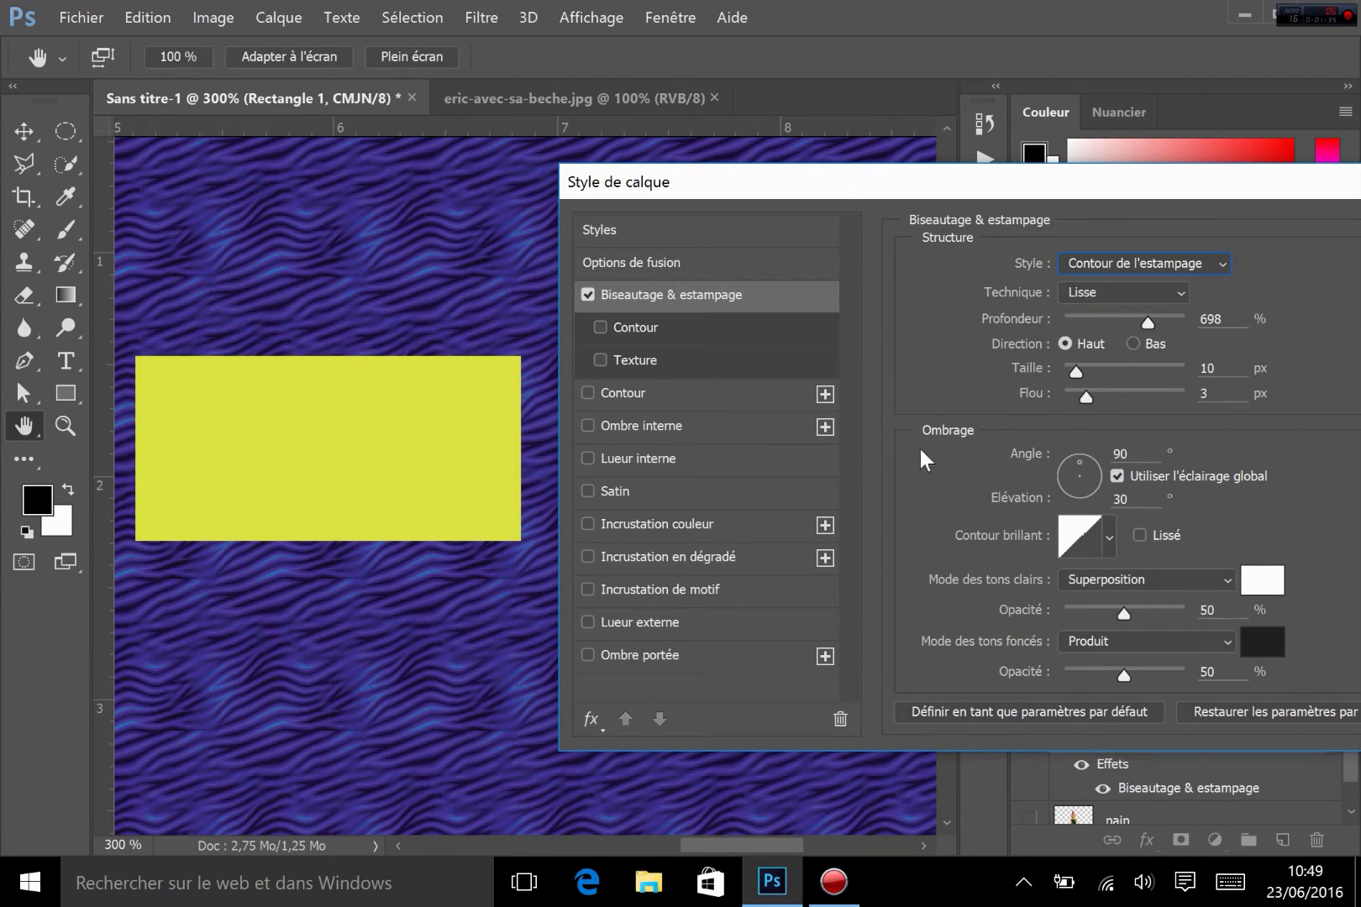
left_click(1112, 252)
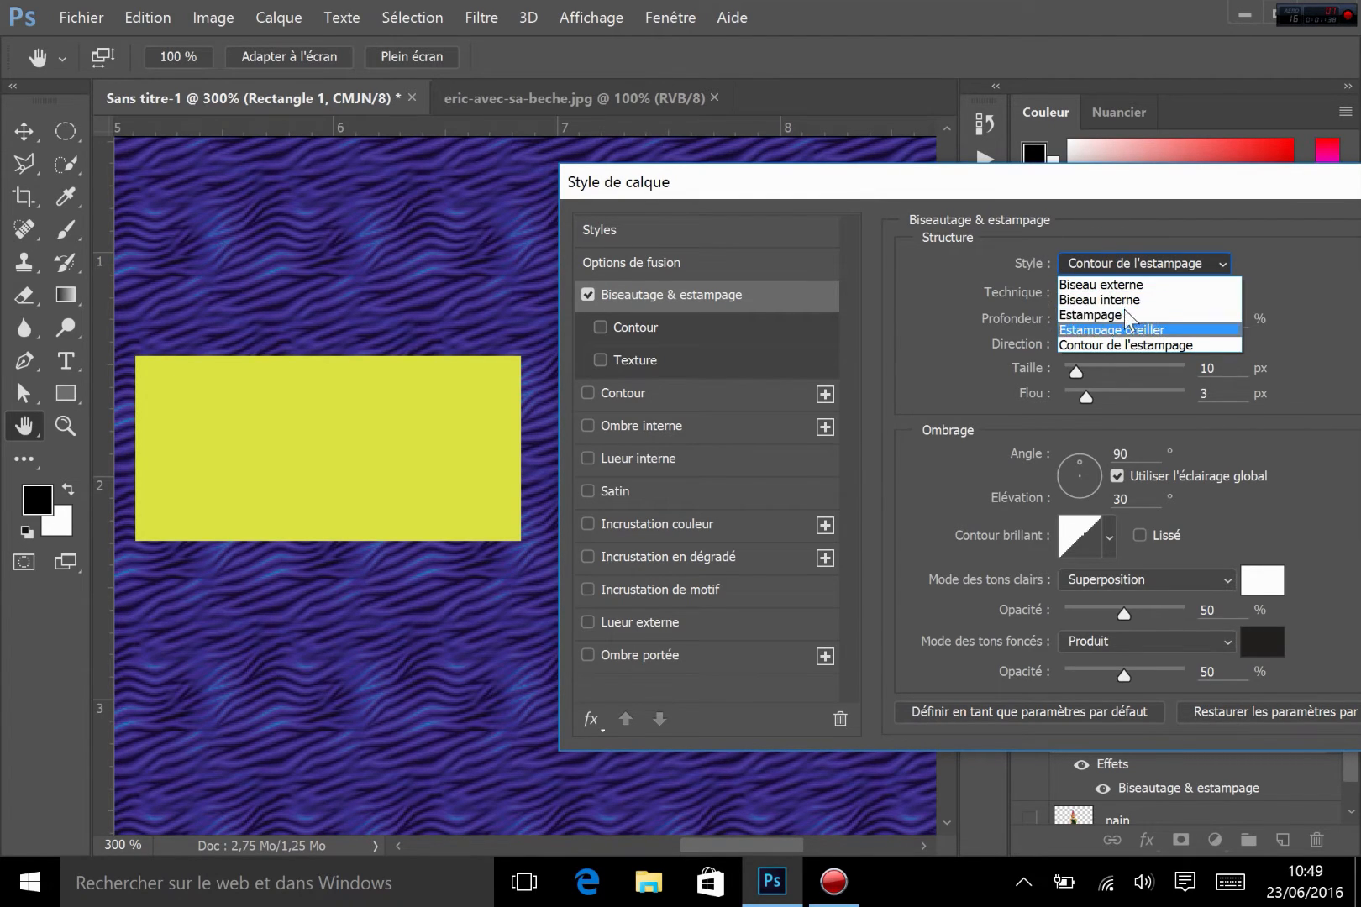
left_click(1125, 300)
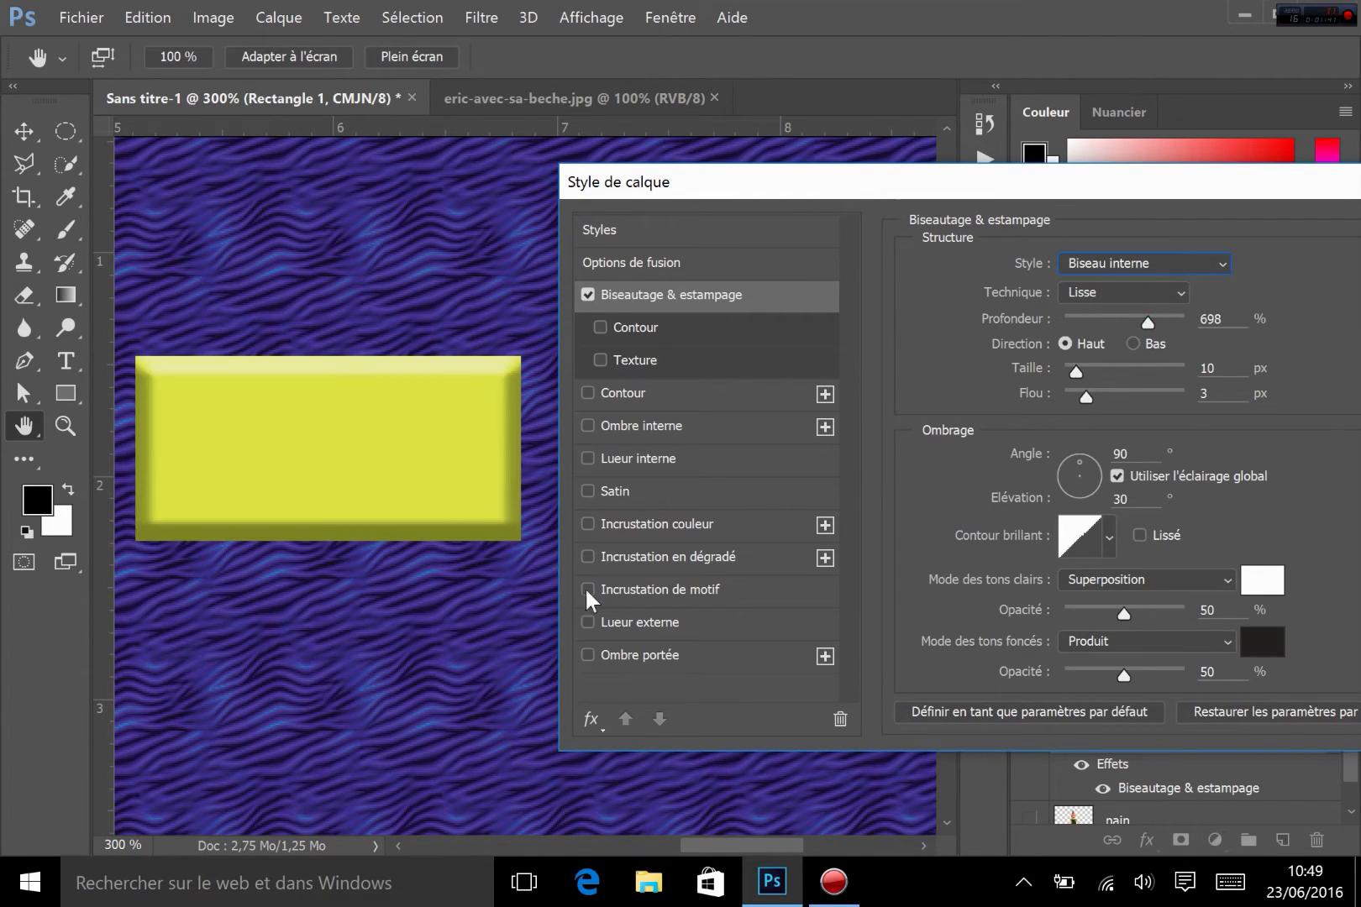
left_click(1134, 343)
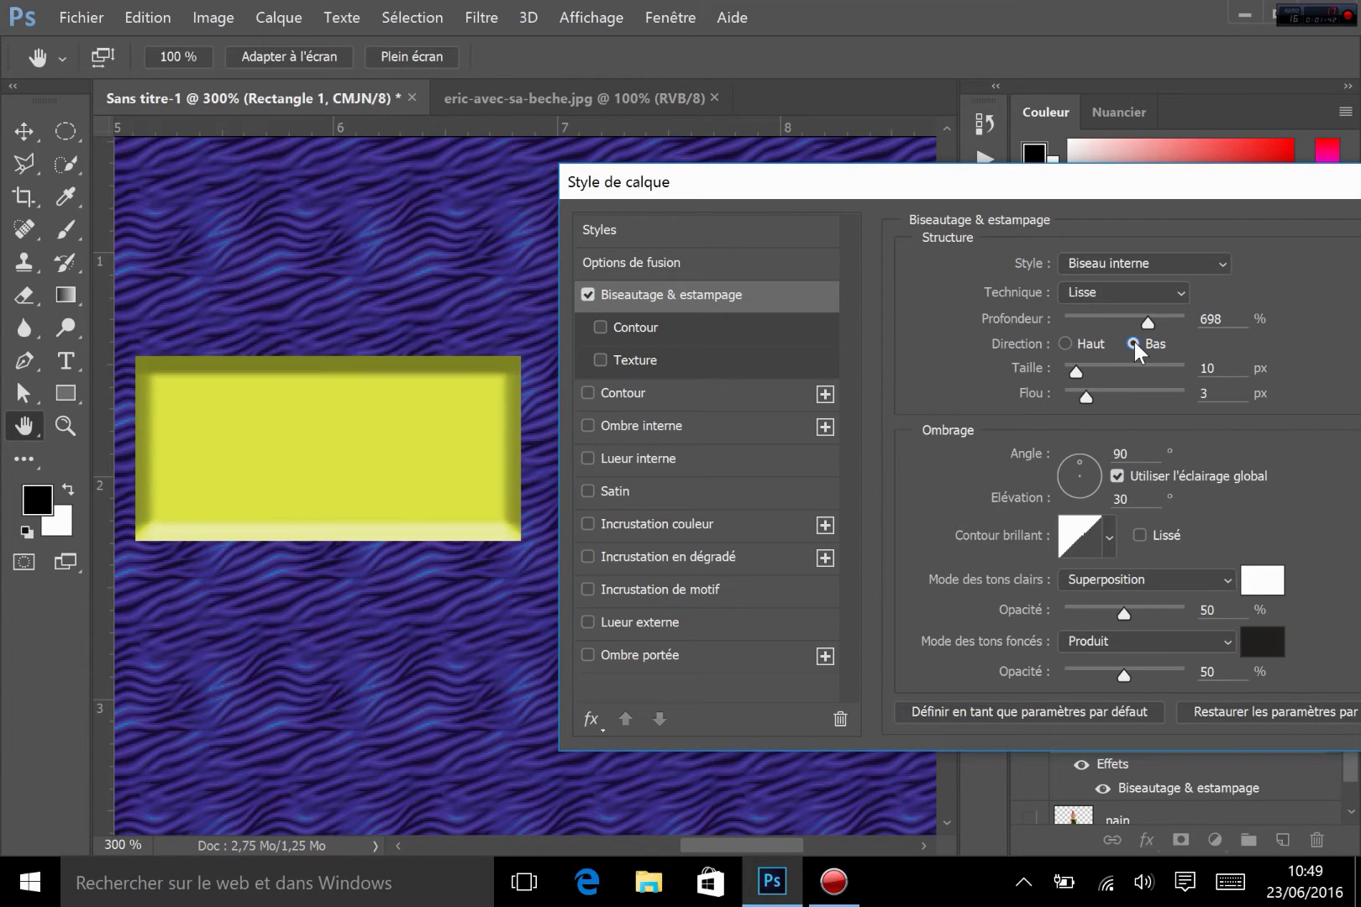
left_click(1066, 343)
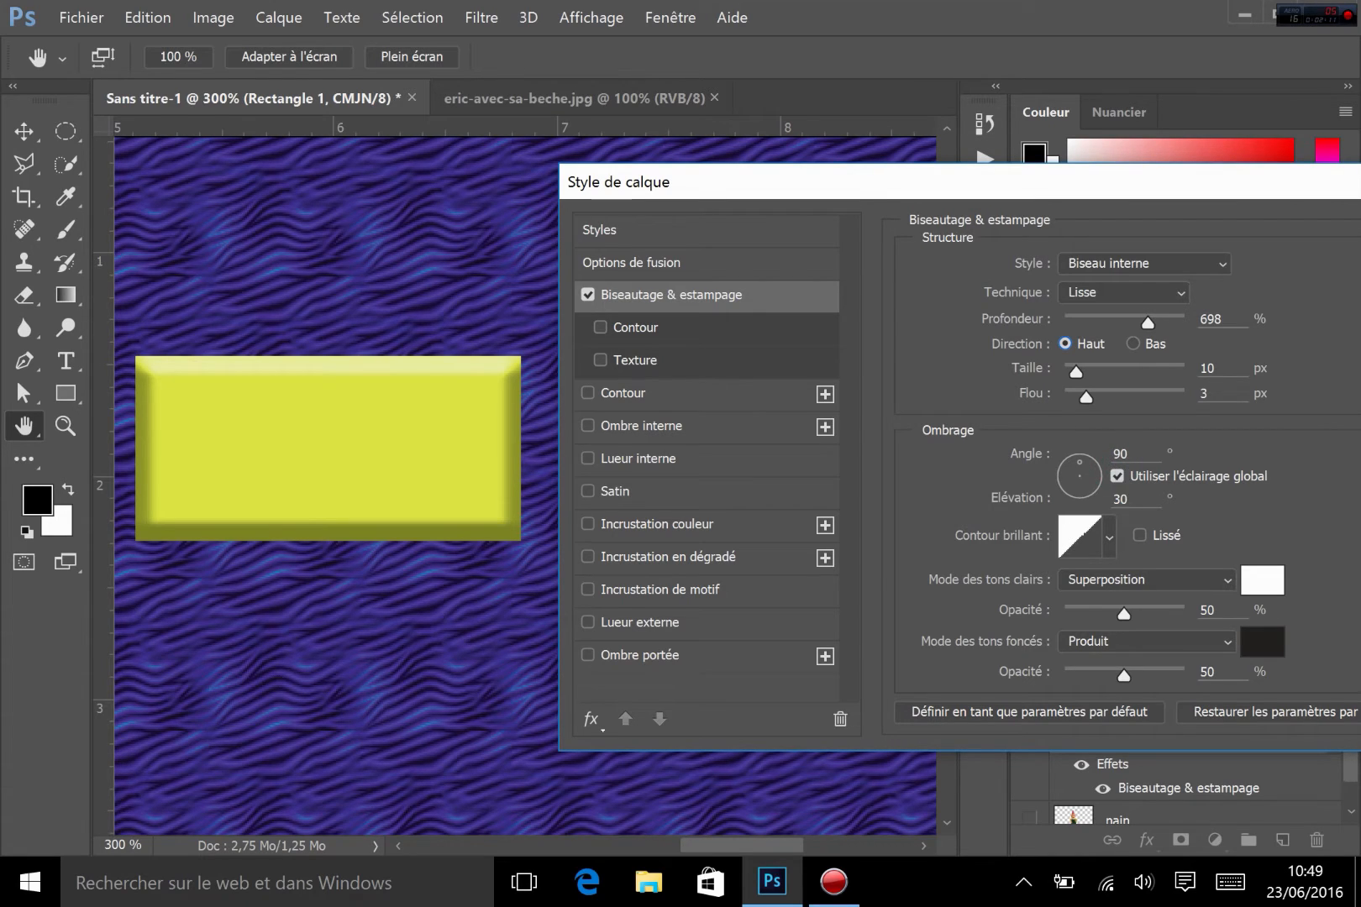
Turn off Utiliser l'éclairage global for the bevel and set its light to a -60° angle and 48° elevation
left_click(1117, 476)
left_click_drag(1076, 458, 1089, 484)
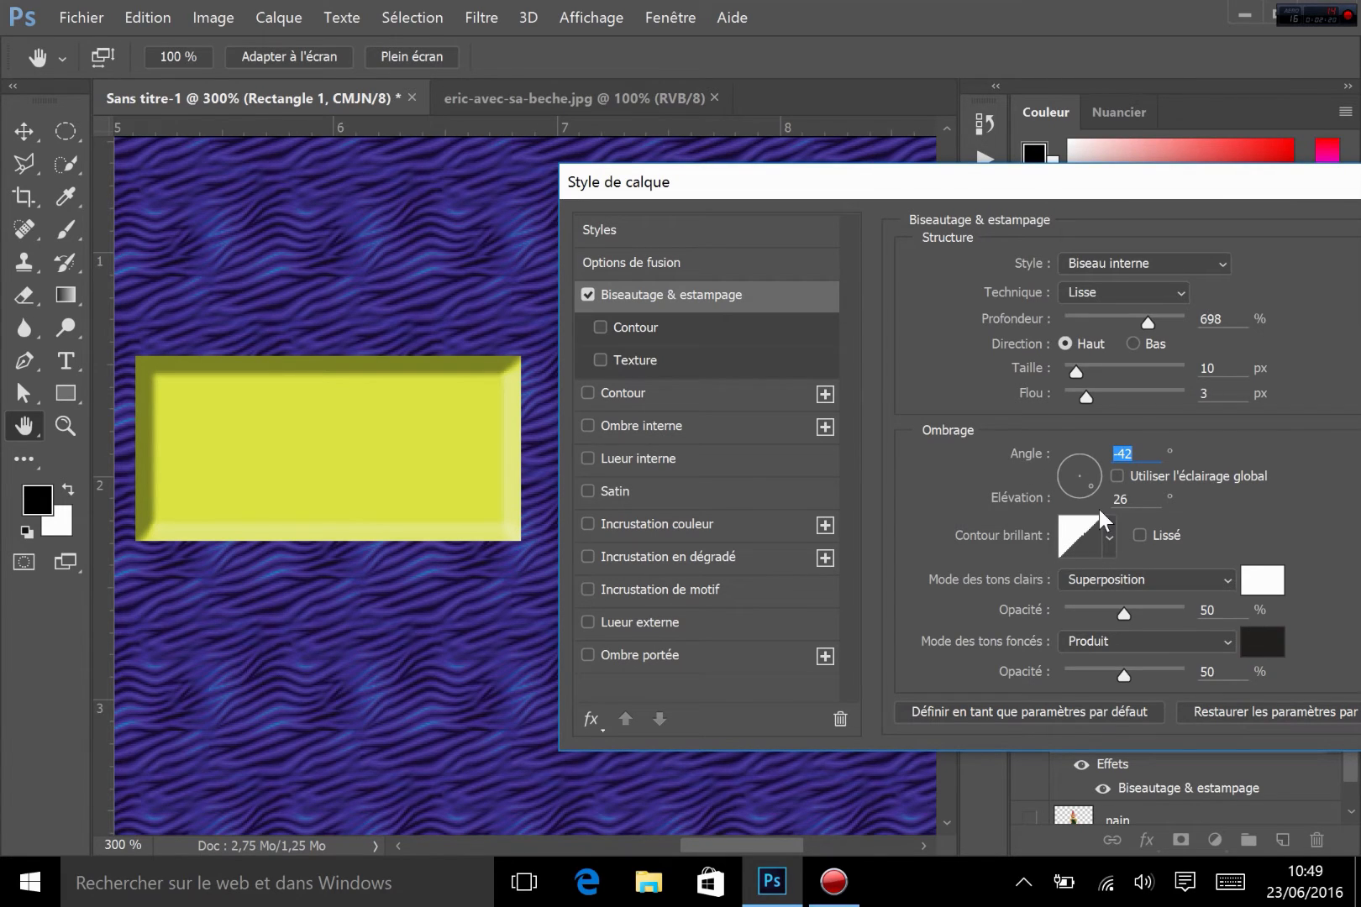
mouse_move(1086, 486)
left_mouse_down()
mouse_move(1070, 489)
mouse_move(1083, 461)
mouse_move(1079, 474)
left_mouse_up()
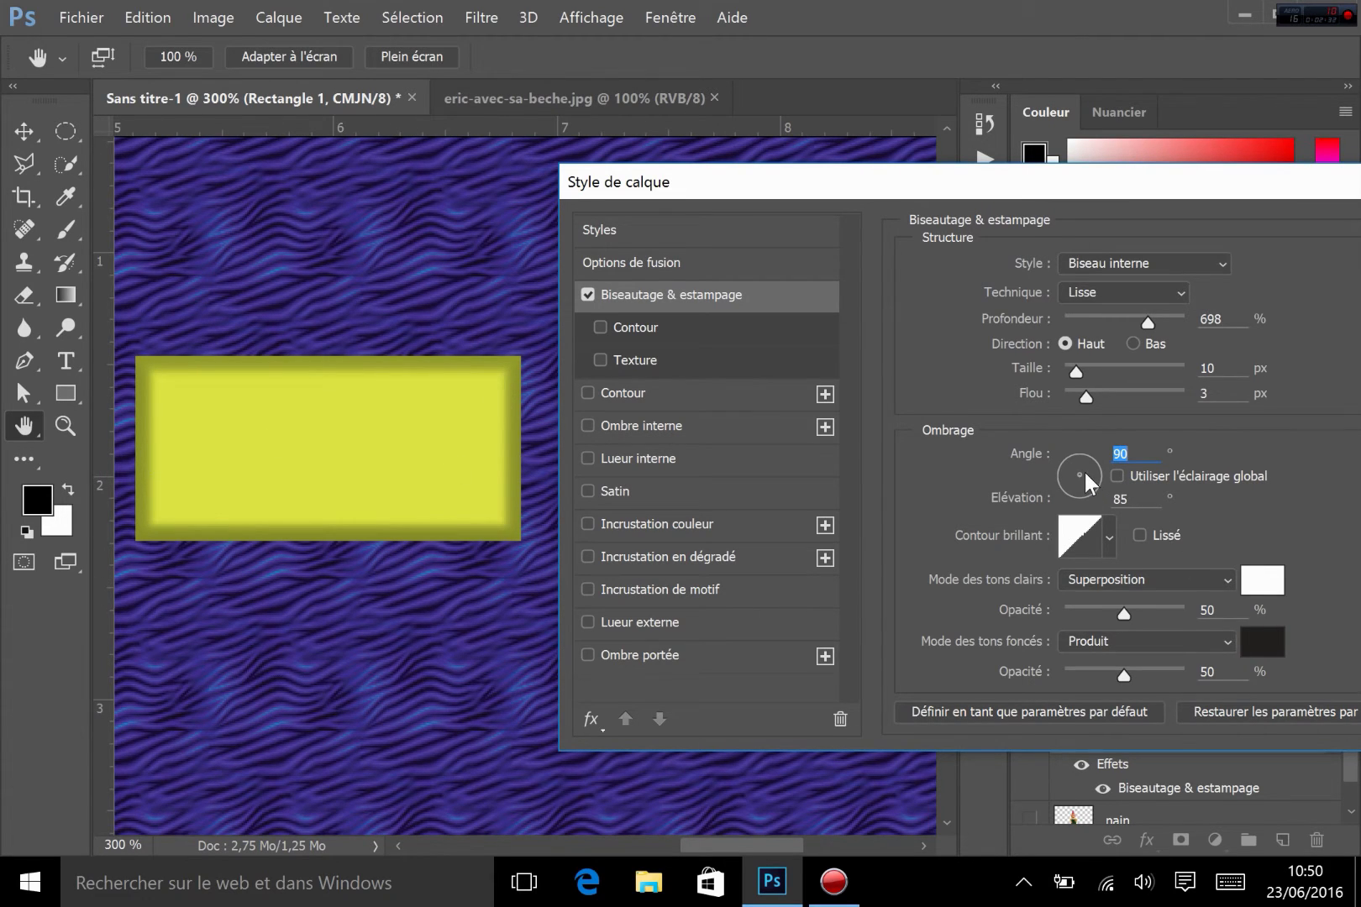
left_click_drag(1084, 469, 1084, 483)
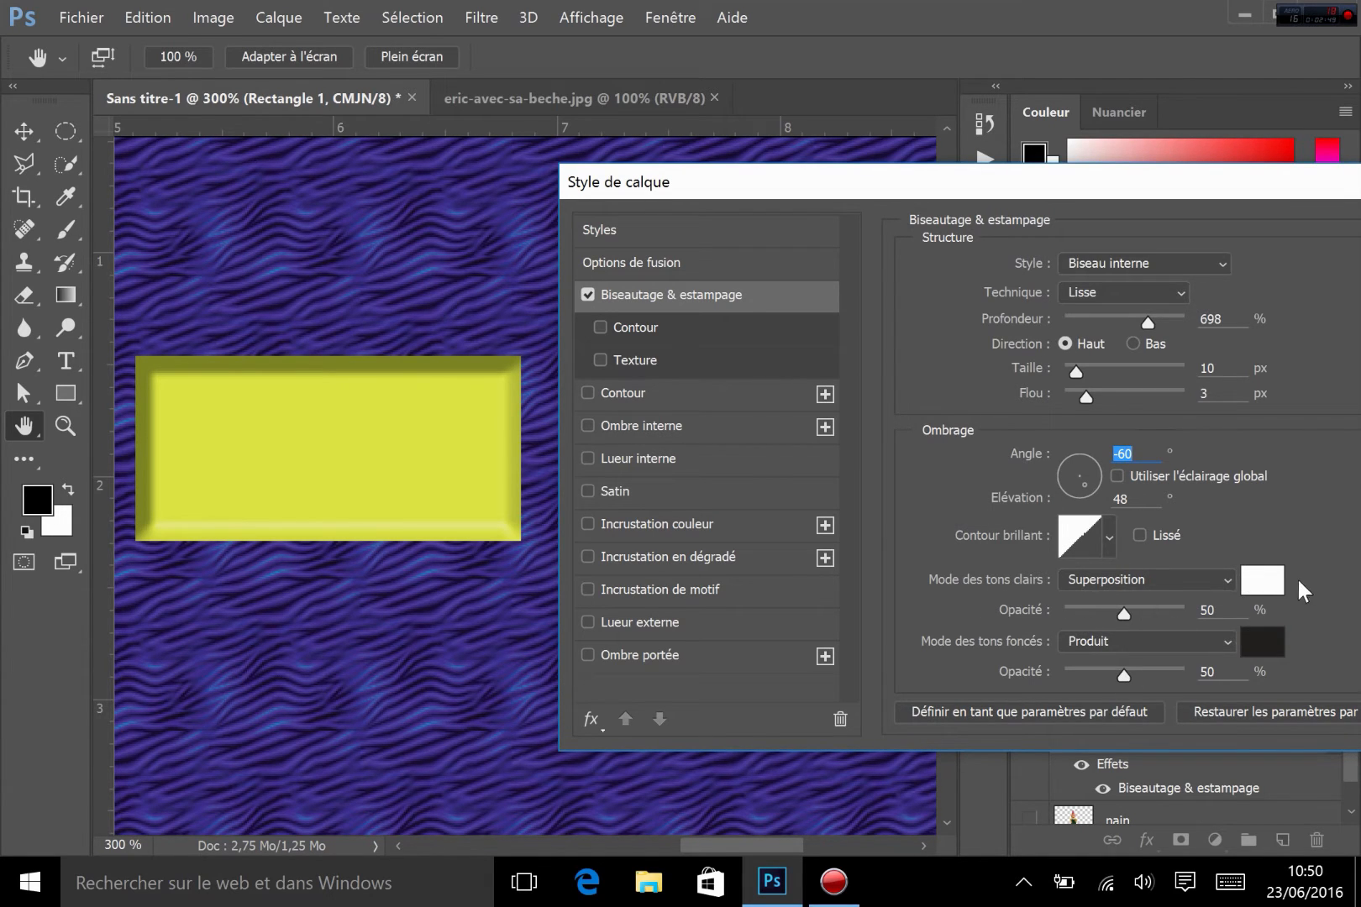
Change the bevel's highlight colour to red, RGB 220, 24, 24
left_click(1254, 583)
left_click(602, 243)
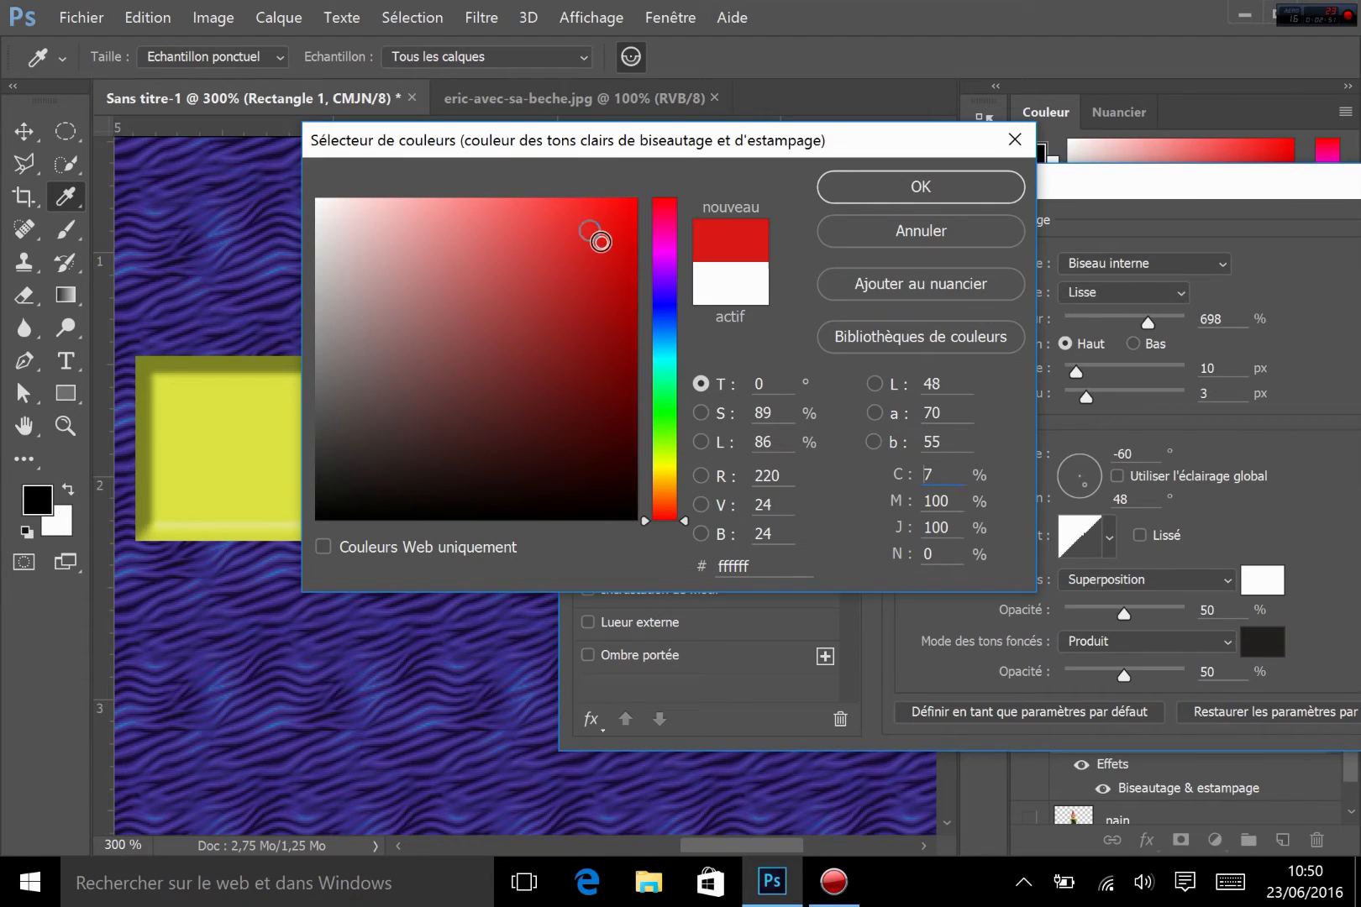
left_click(870, 181)
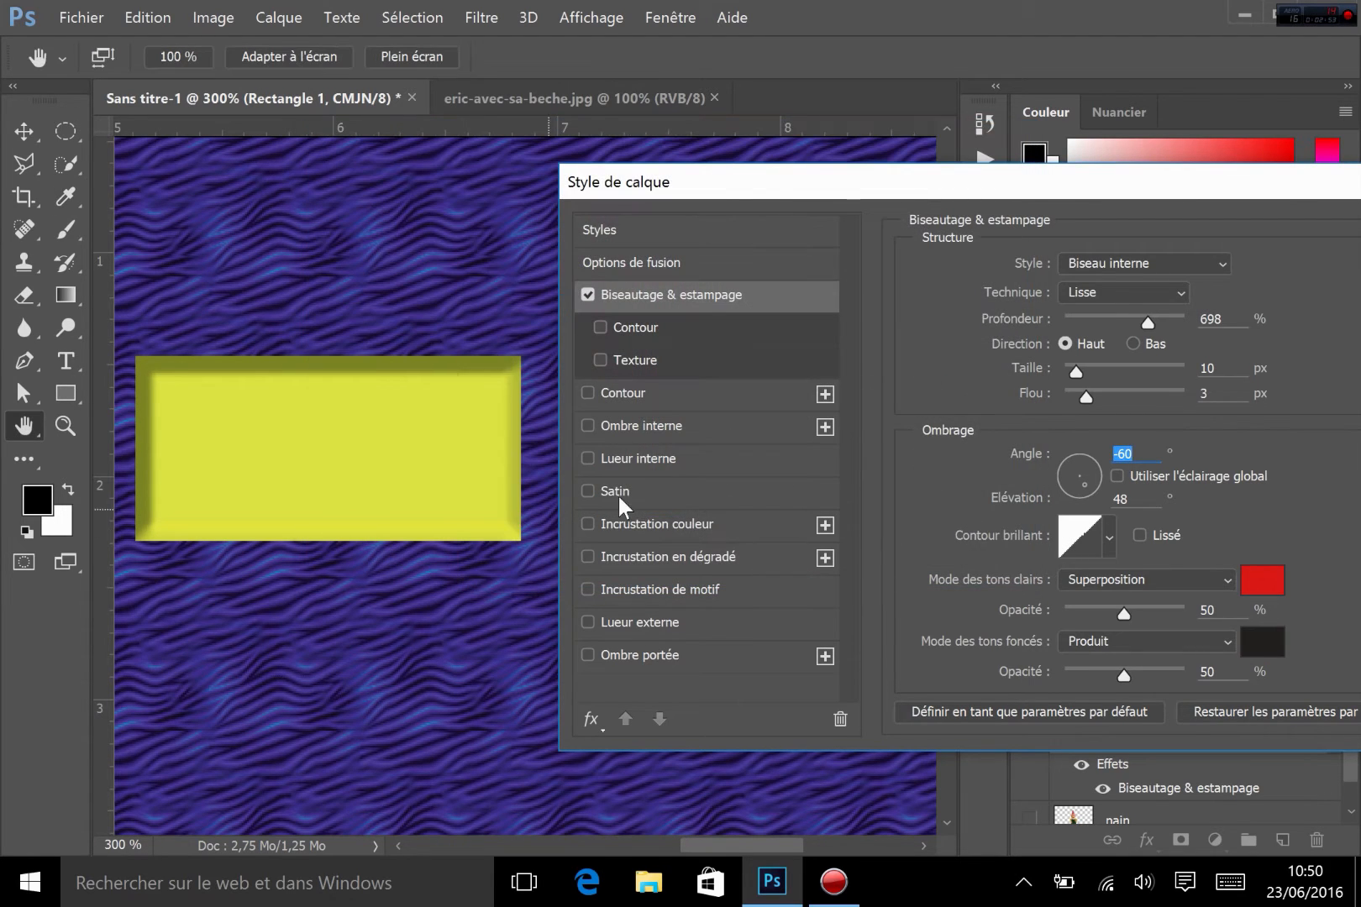
Try the Produit highlight mode, settle on Normal, and set the bevel's light to a -45° angle and 16° elevation
left_click(1160, 580)
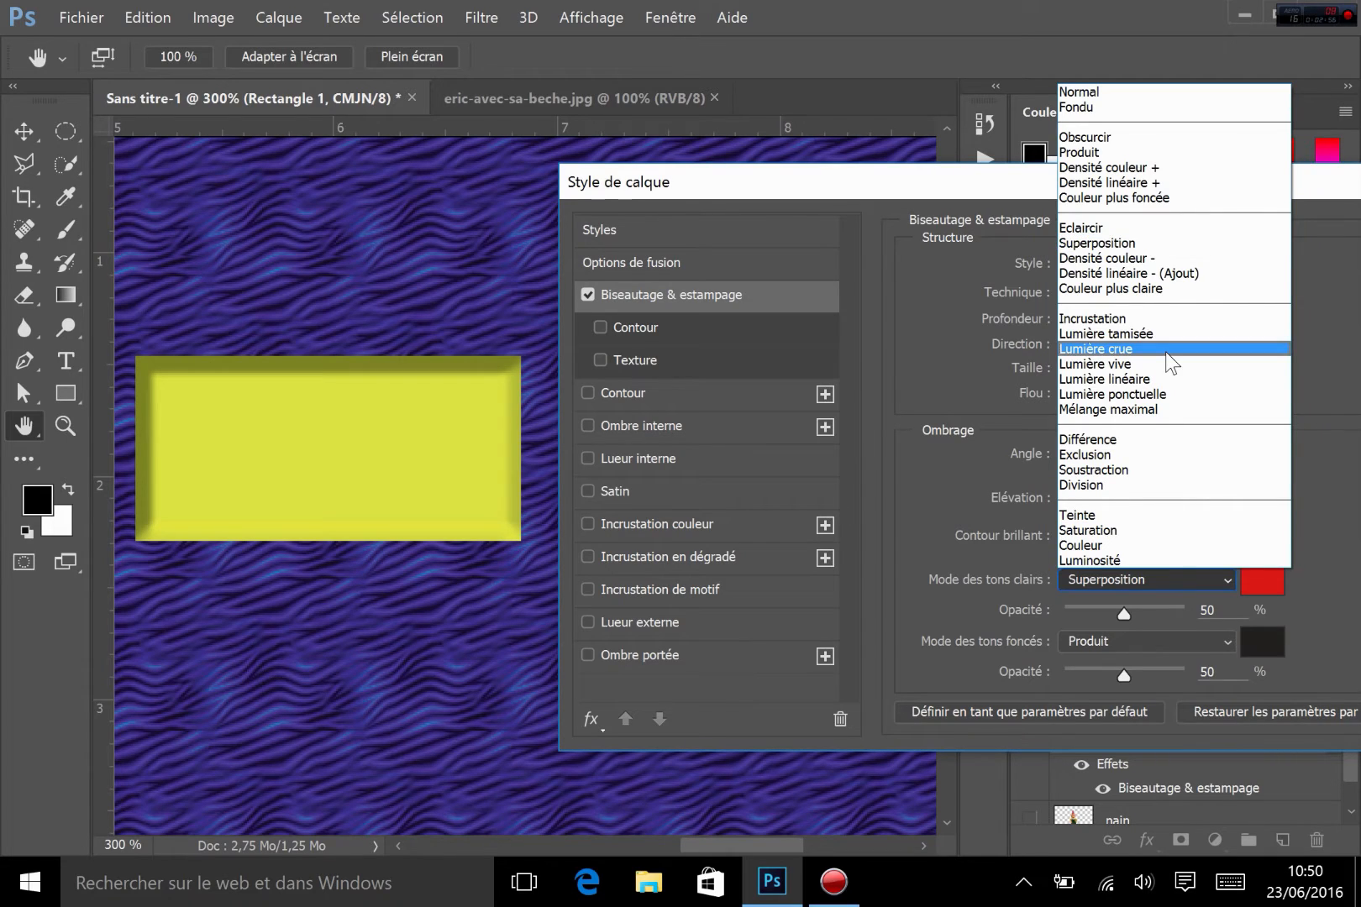
left_click(1108, 152)
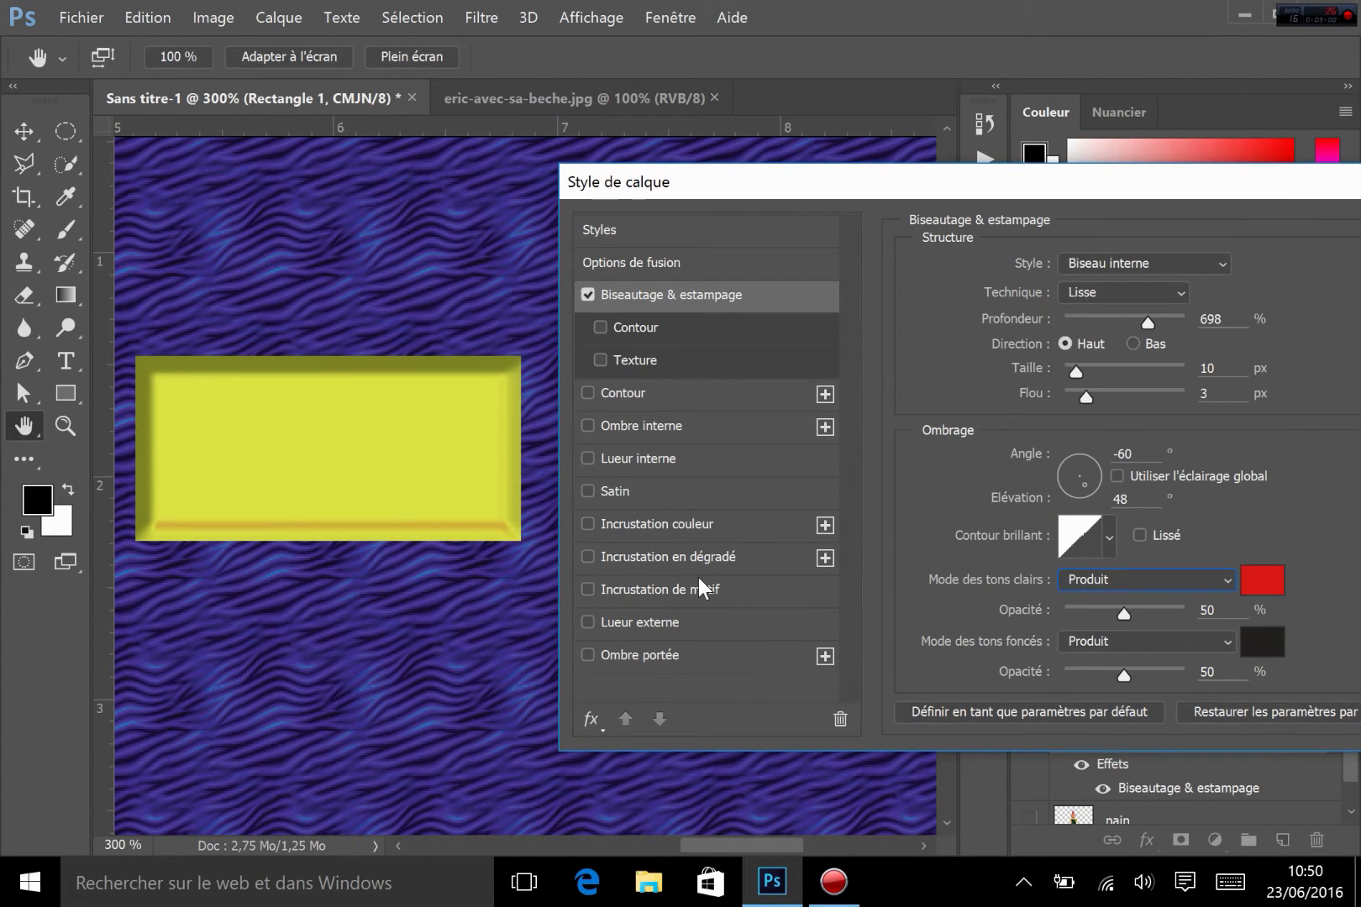
left_click(1144, 578)
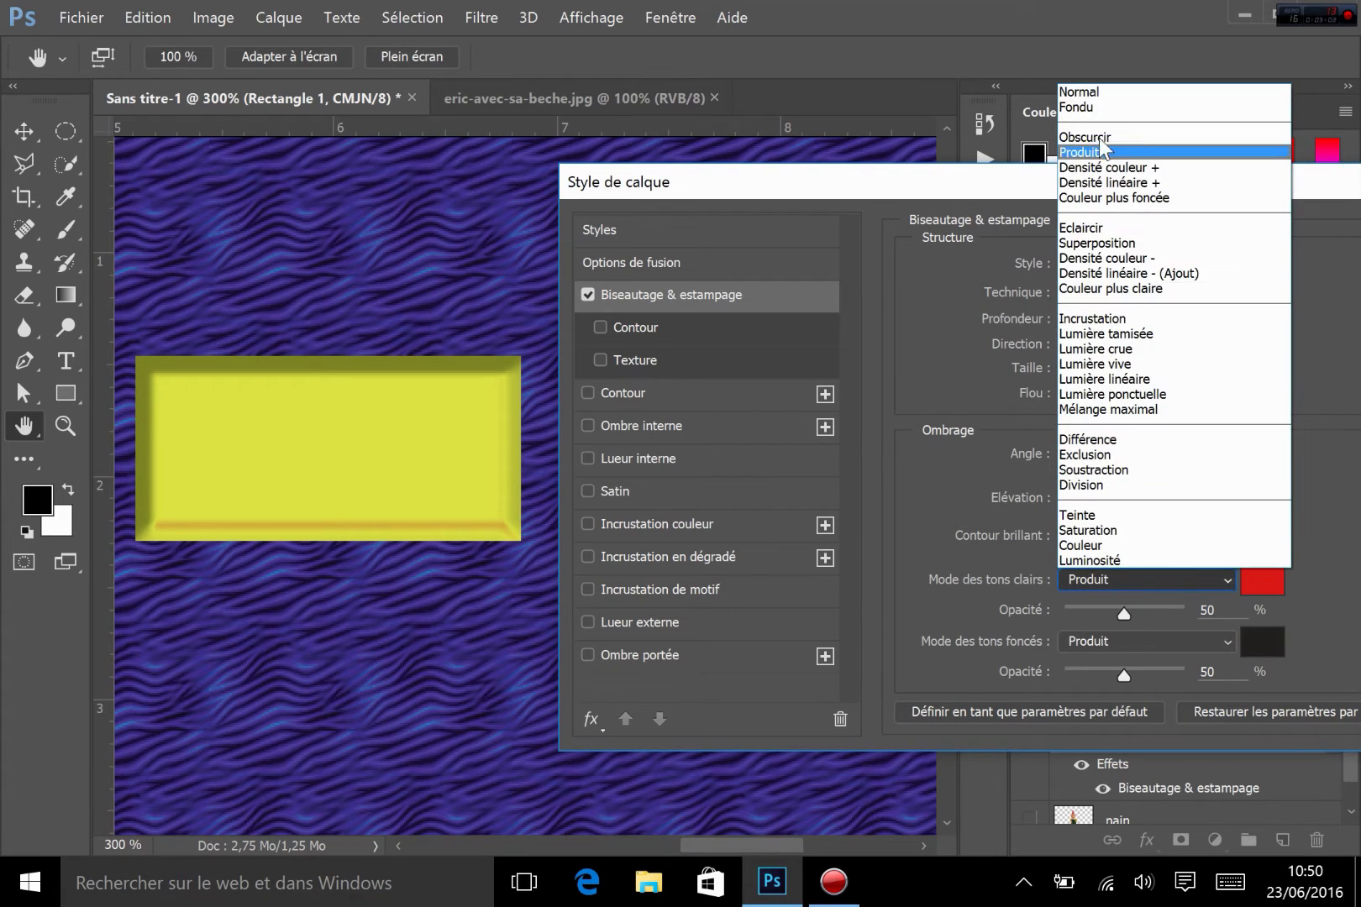
left_click(1096, 95)
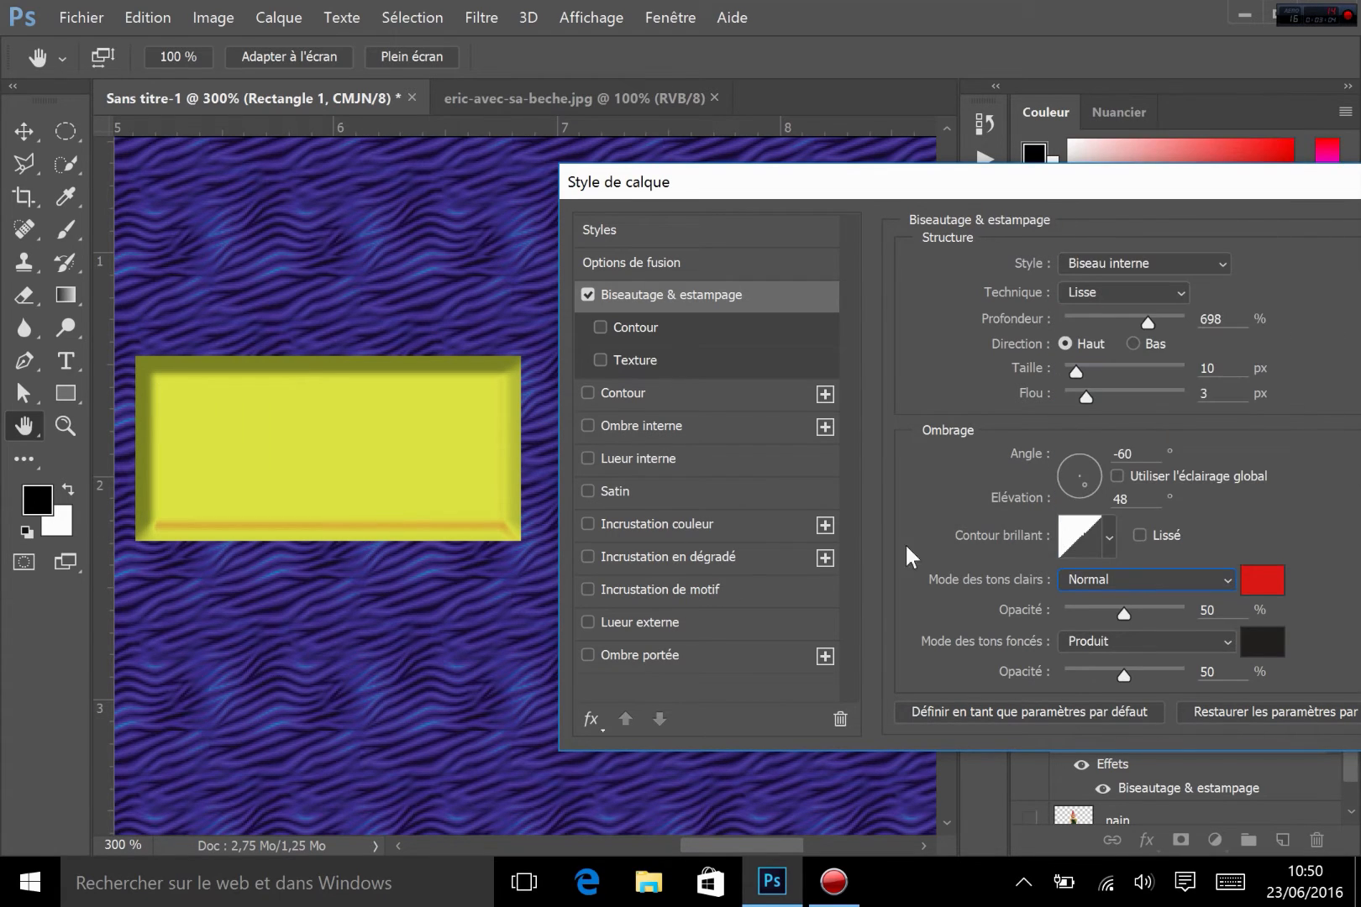
left_click(1092, 489)
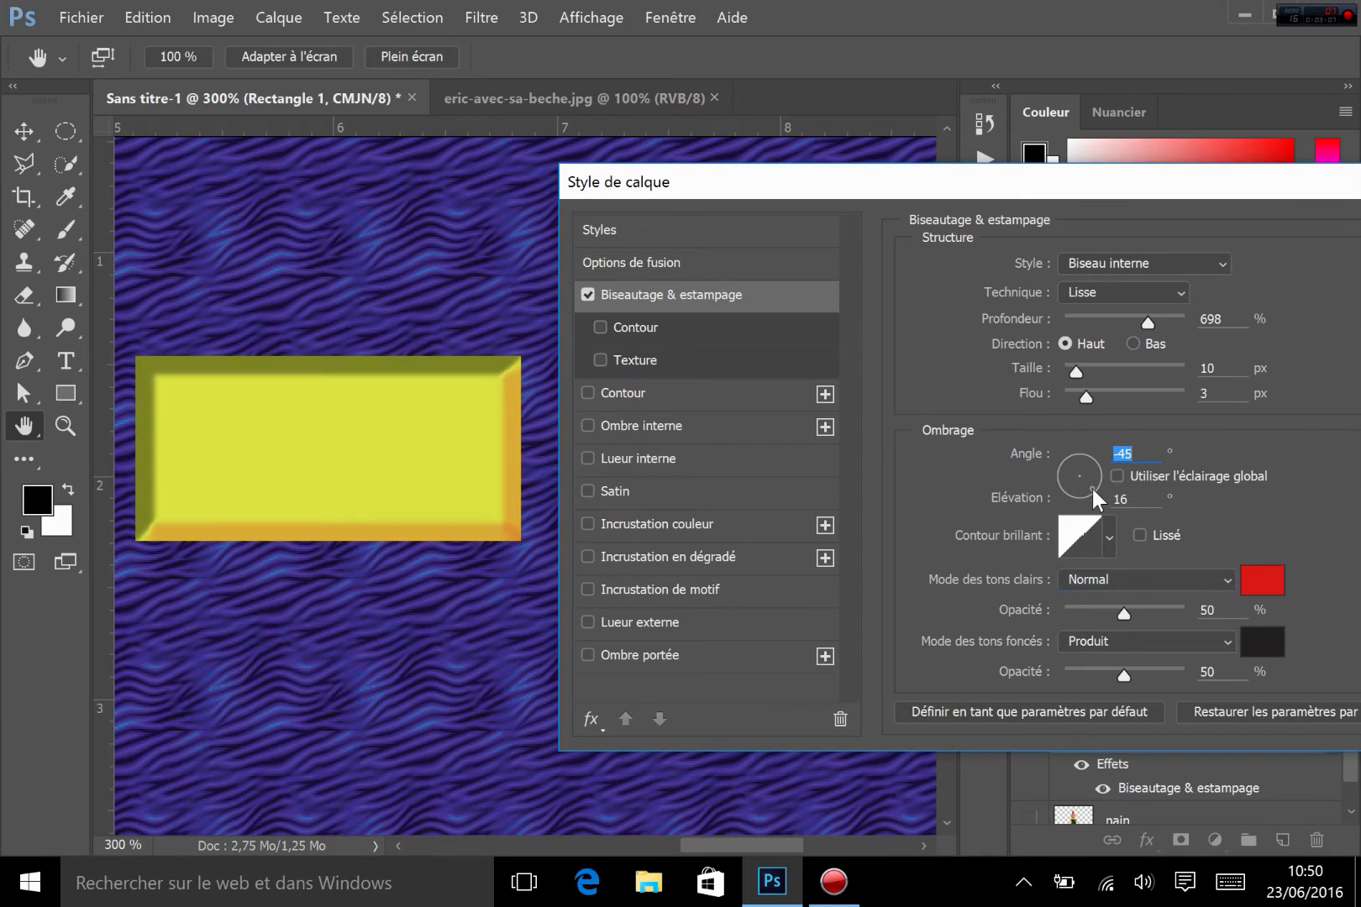
Change the bevel's shadow colour to blue #1427df
left_click(1141, 574)
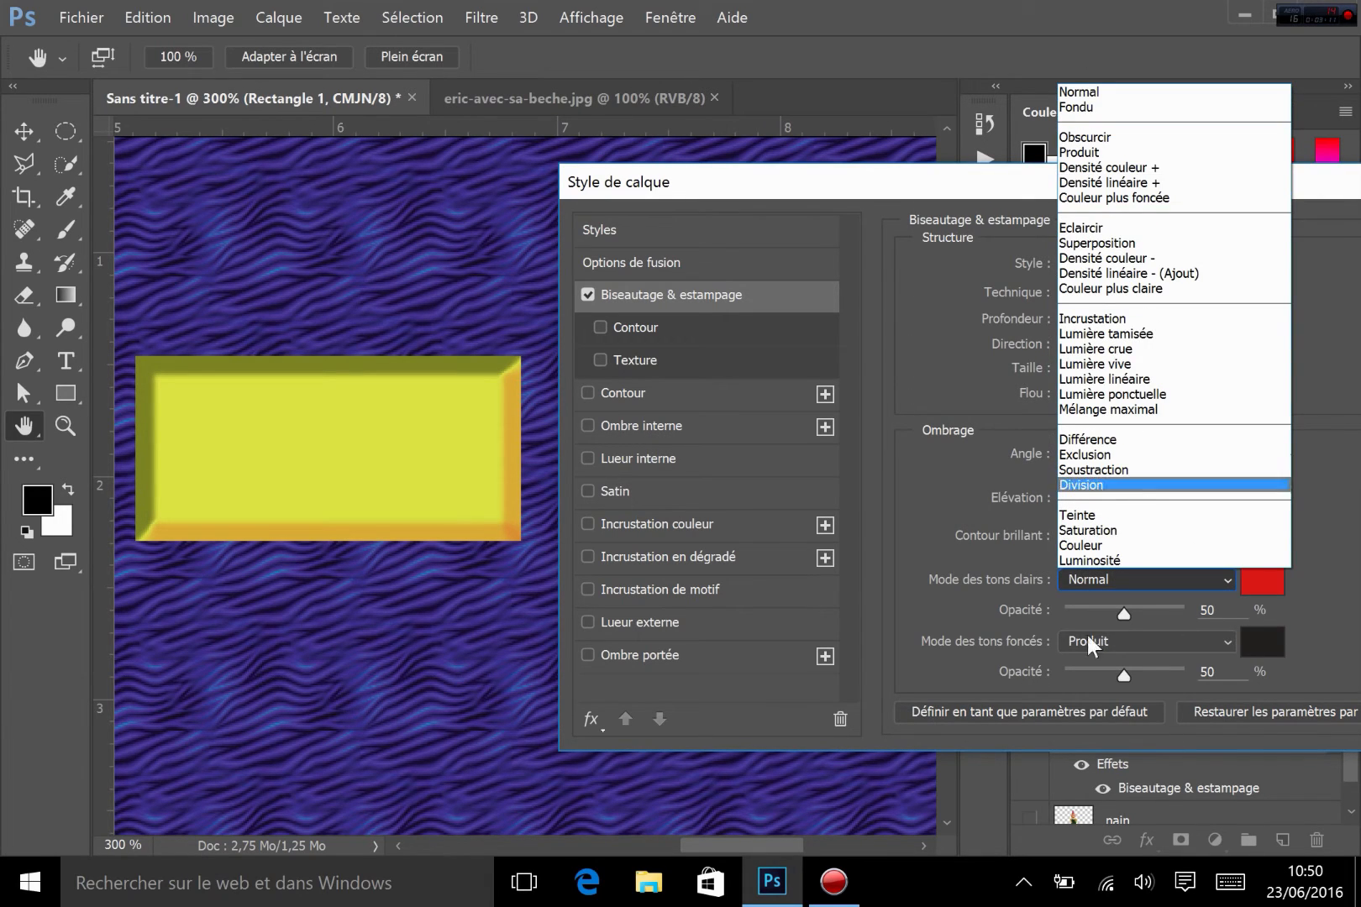
left_click(1263, 644)
left_click(1263, 645)
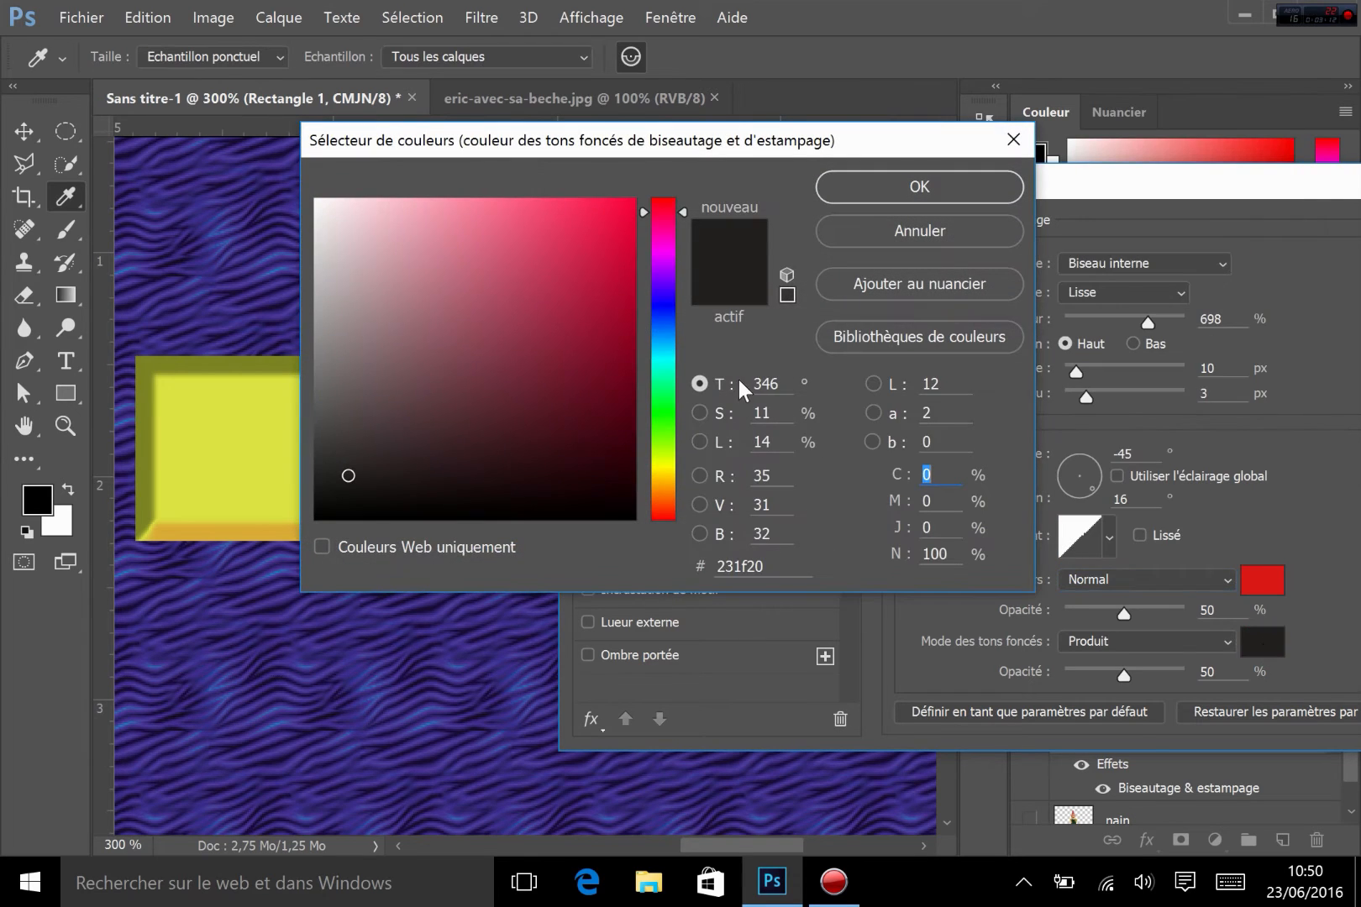
left_click(668, 312)
left_click(605, 237)
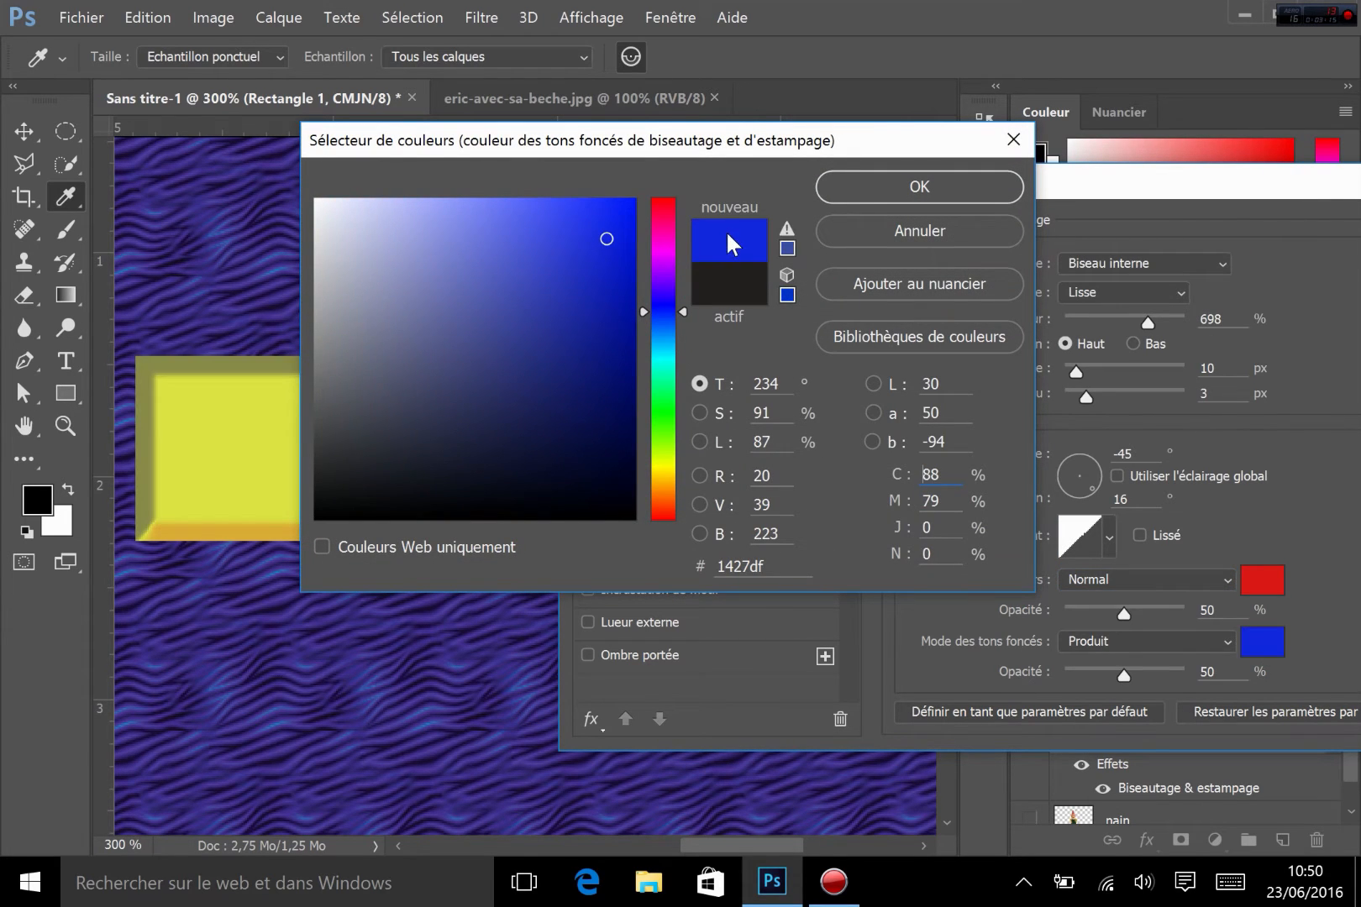
left_click(859, 198)
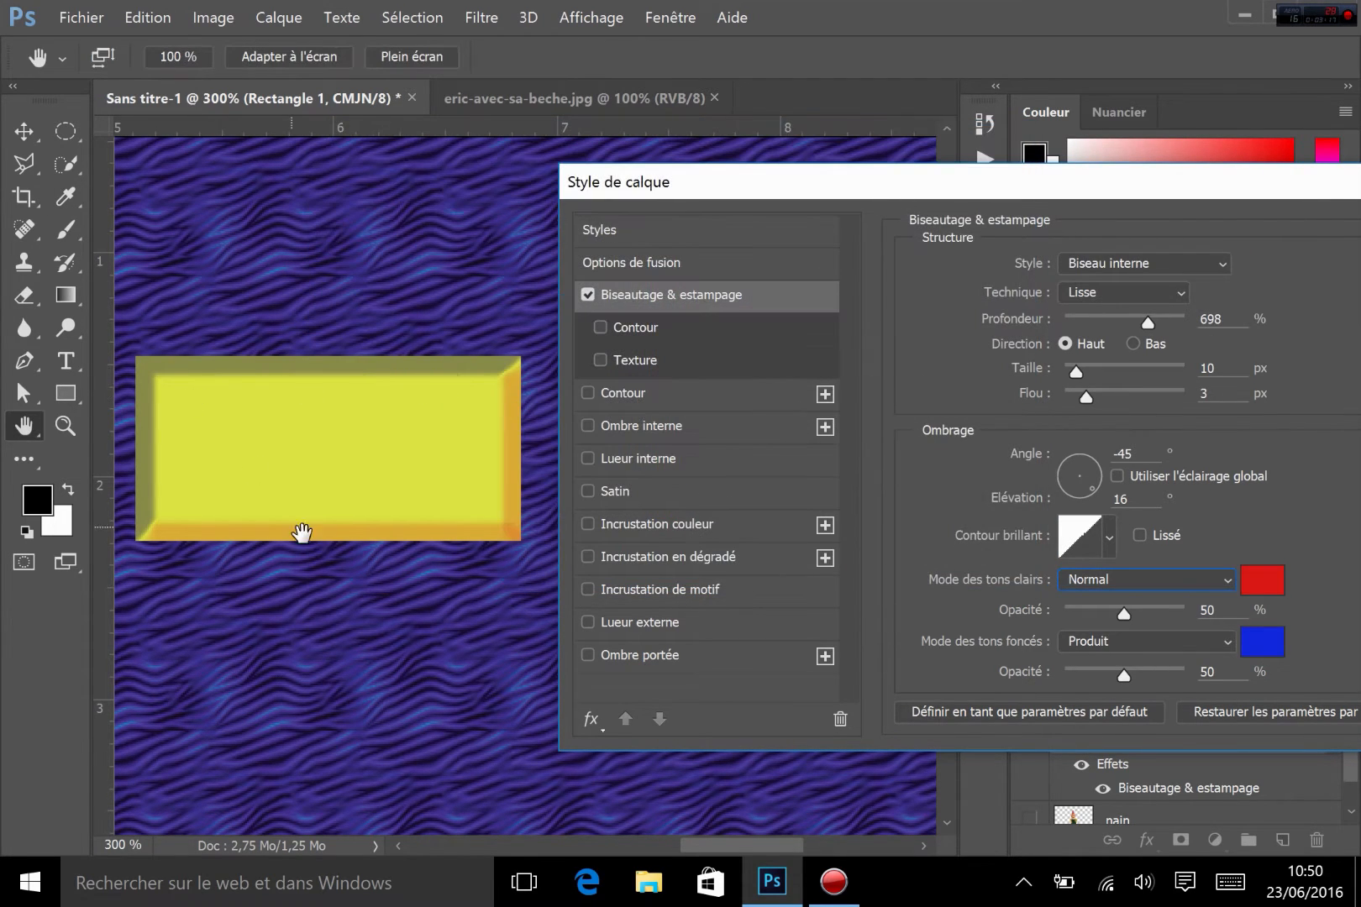
Change the bevel's shadow colour to green #14df31
left_click(1260, 643)
left_click(661, 406)
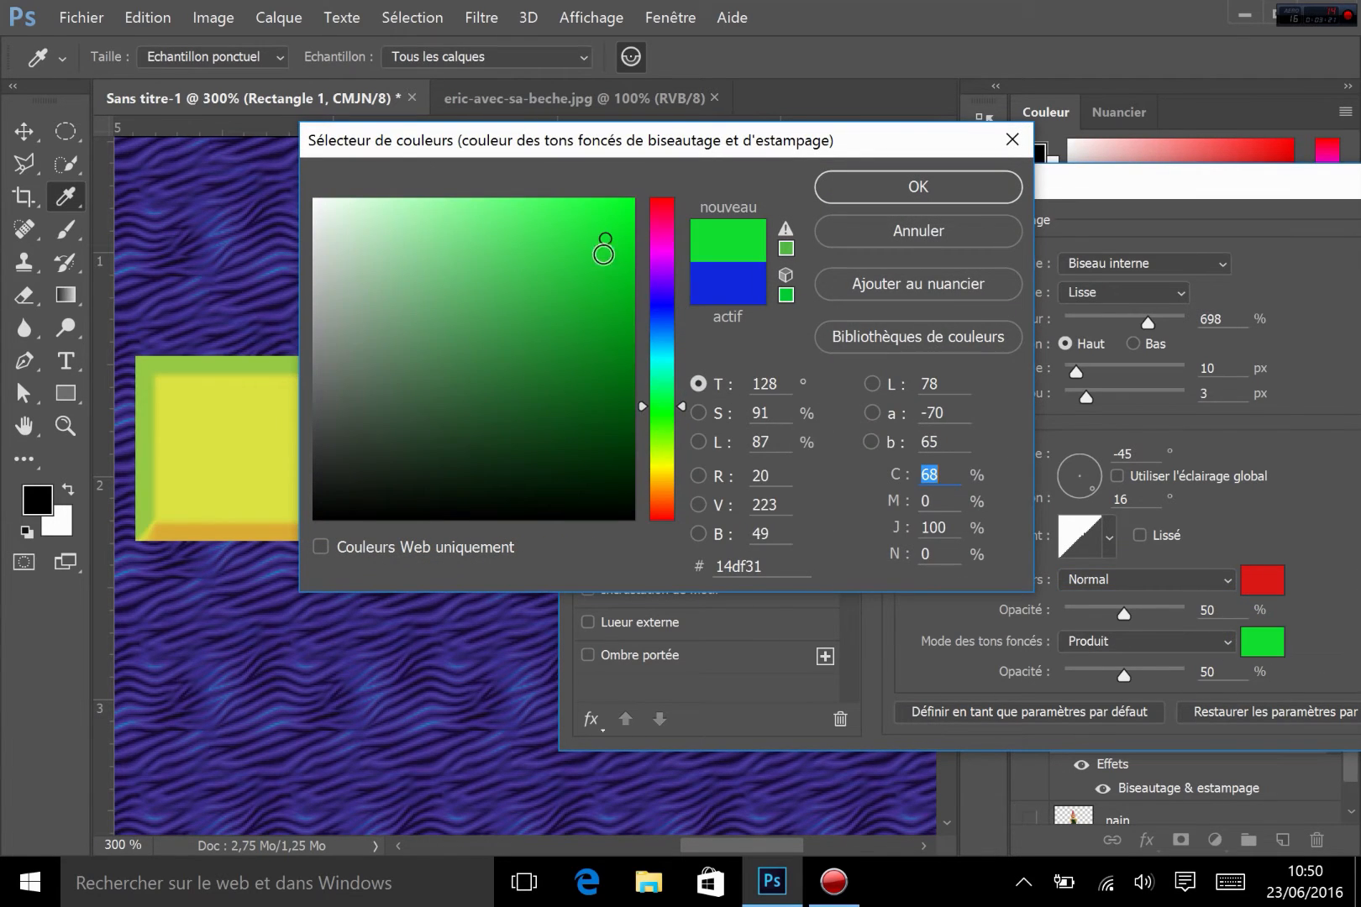
left_click(875, 173)
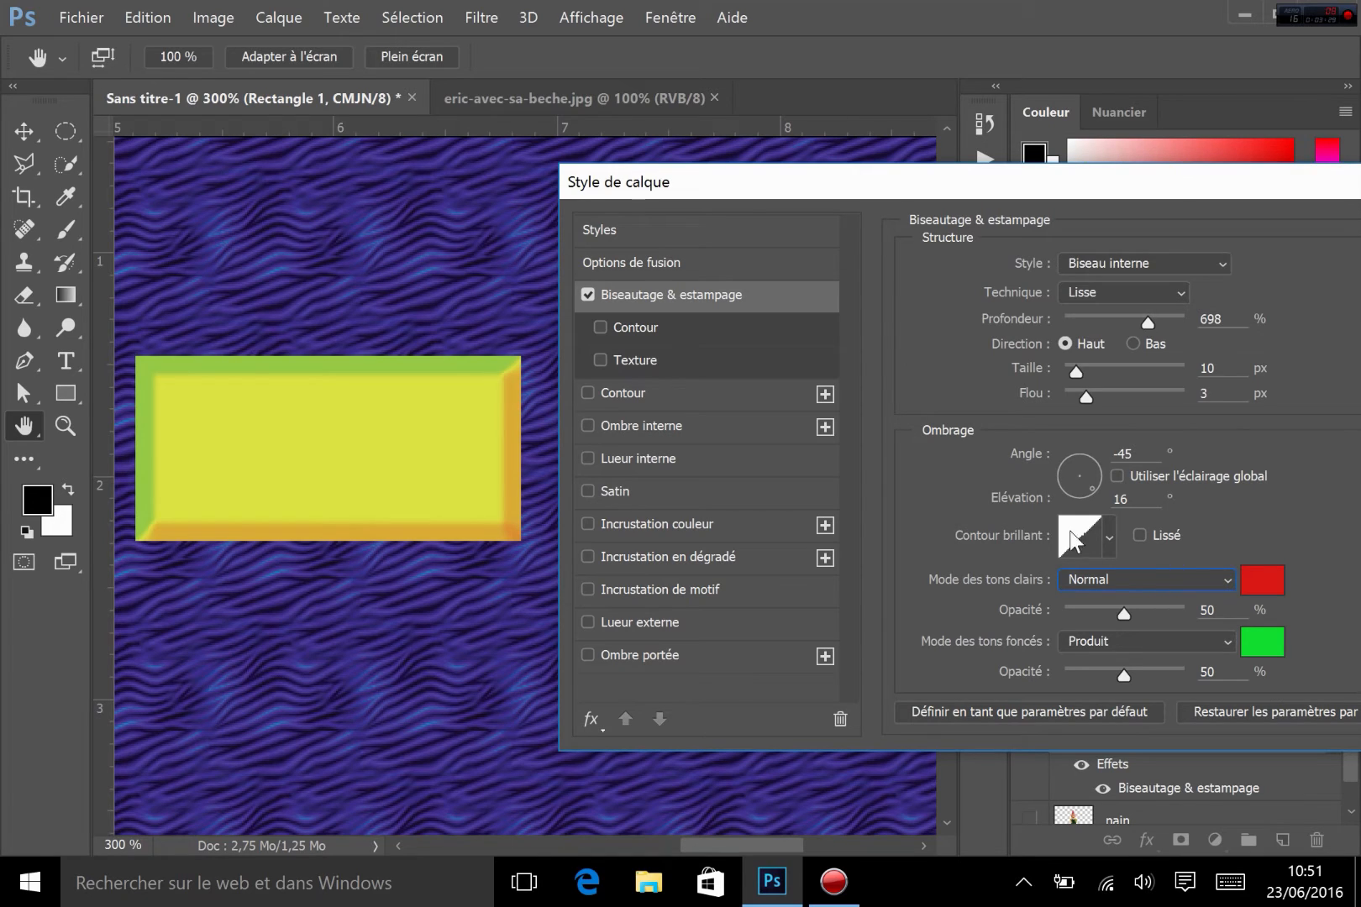
Try the different Contour brillant presets on the bevel and return to the straight diagonal preset
left_click(1110, 551)
left_click(995, 613)
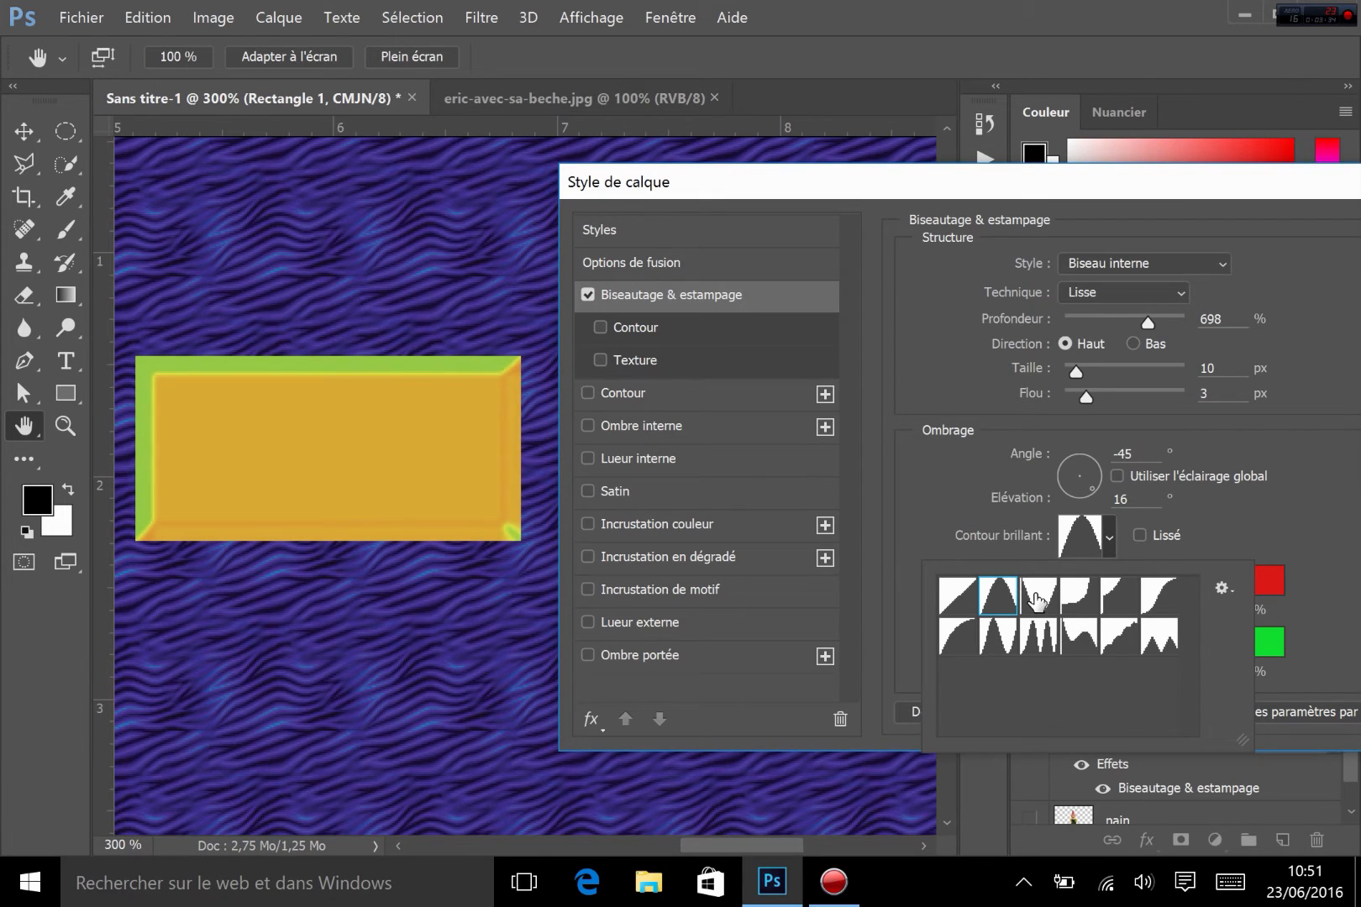
left_click(1038, 602)
left_click(1081, 601)
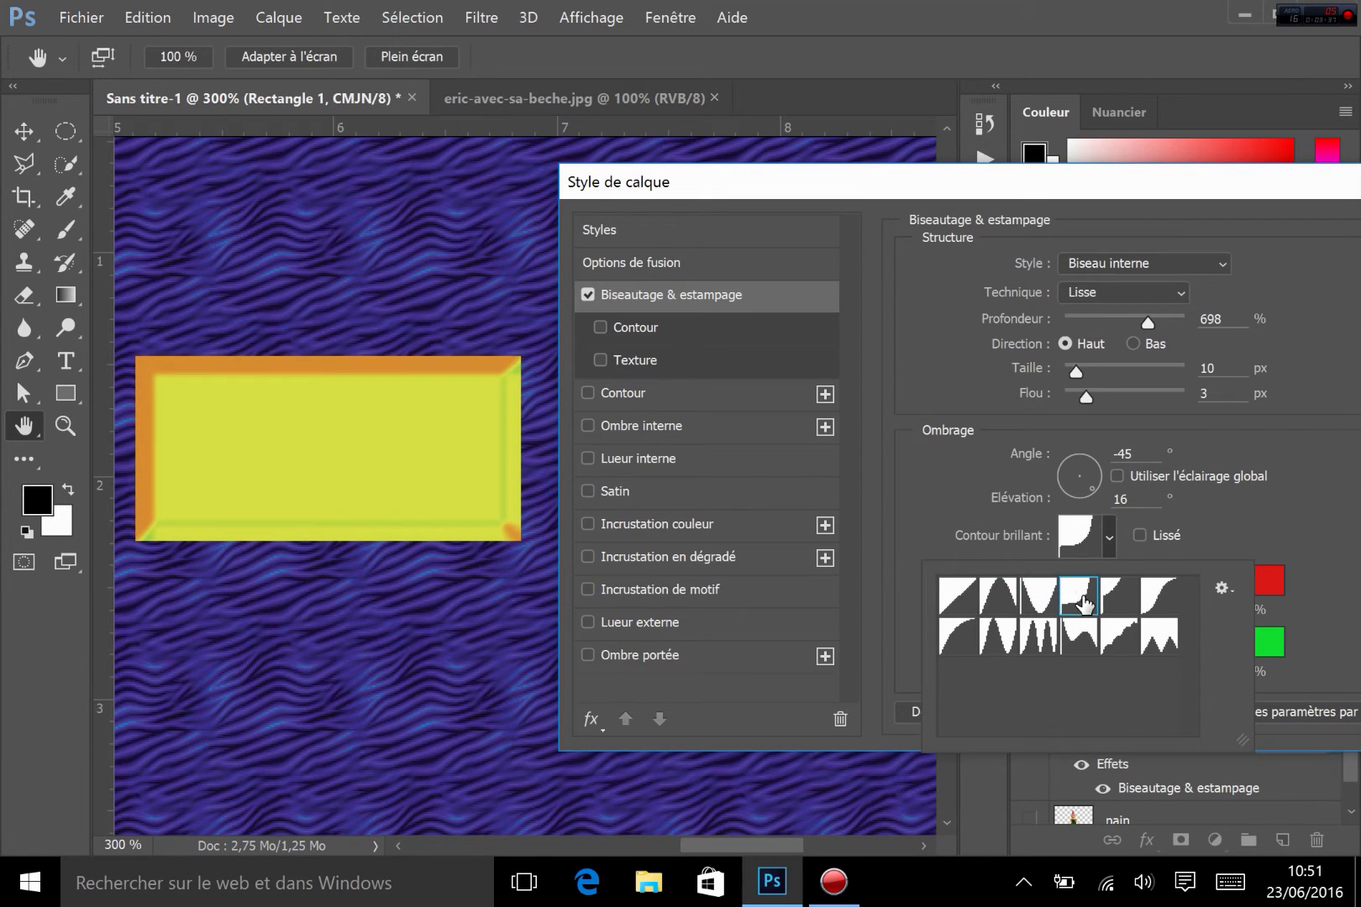
left_click(1118, 600)
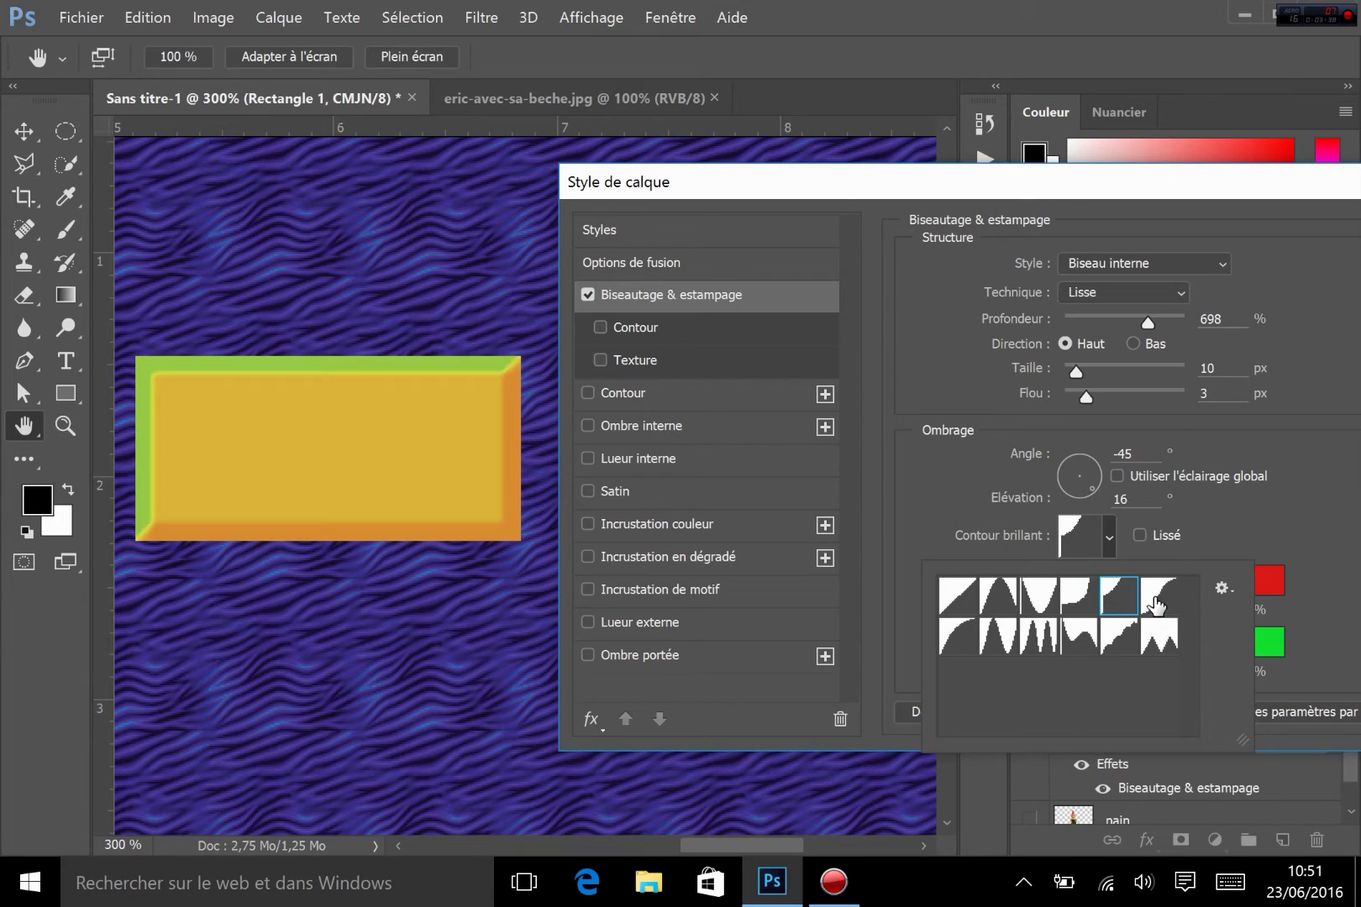
left_click(1158, 599)
left_click(1157, 637)
left_click(1117, 642)
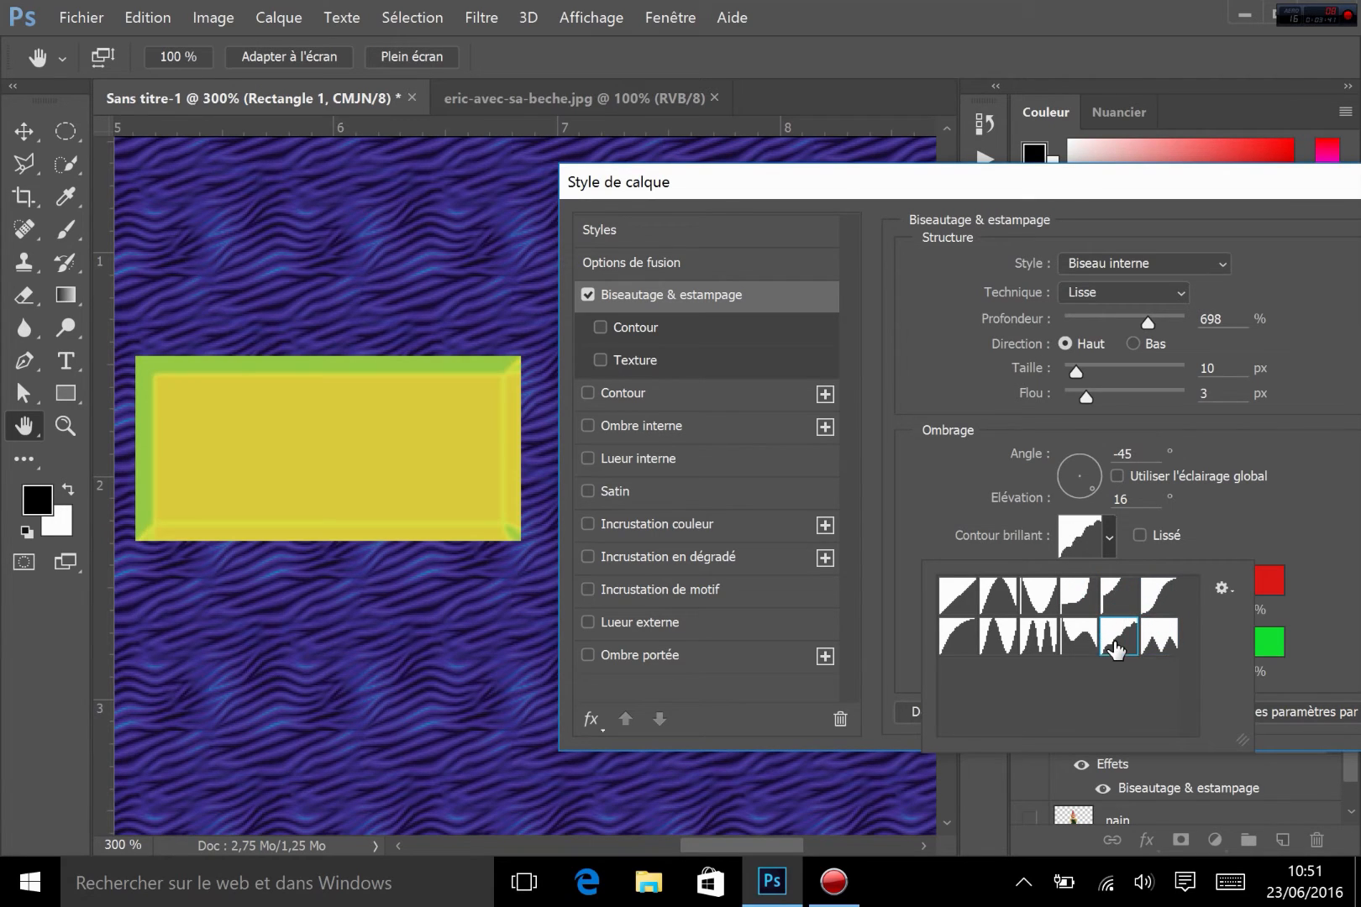
left_click(1079, 637)
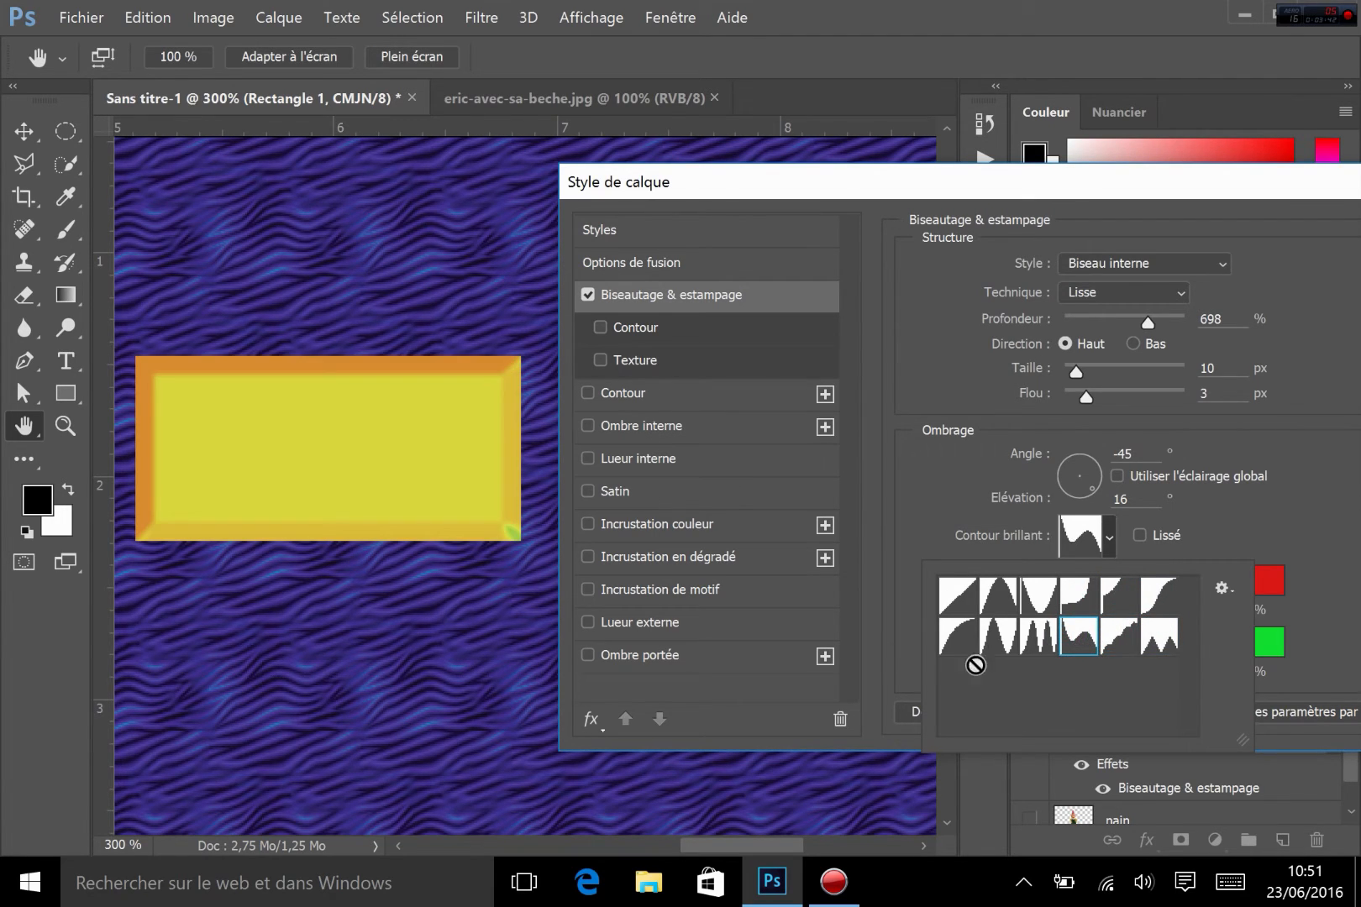
left_click(1038, 637)
left_click(996, 636)
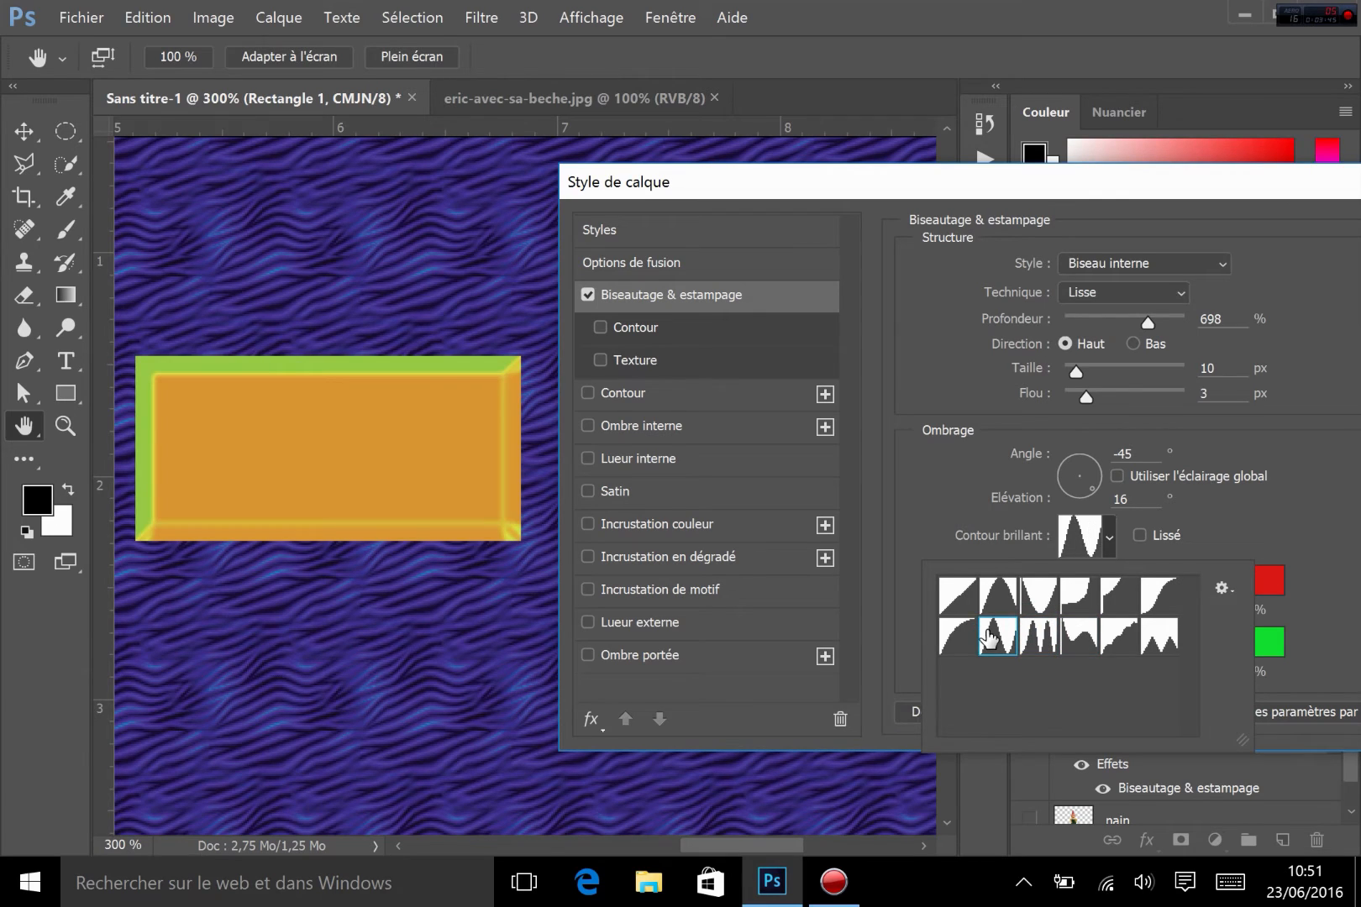
left_click(955, 634)
left_click(952, 606)
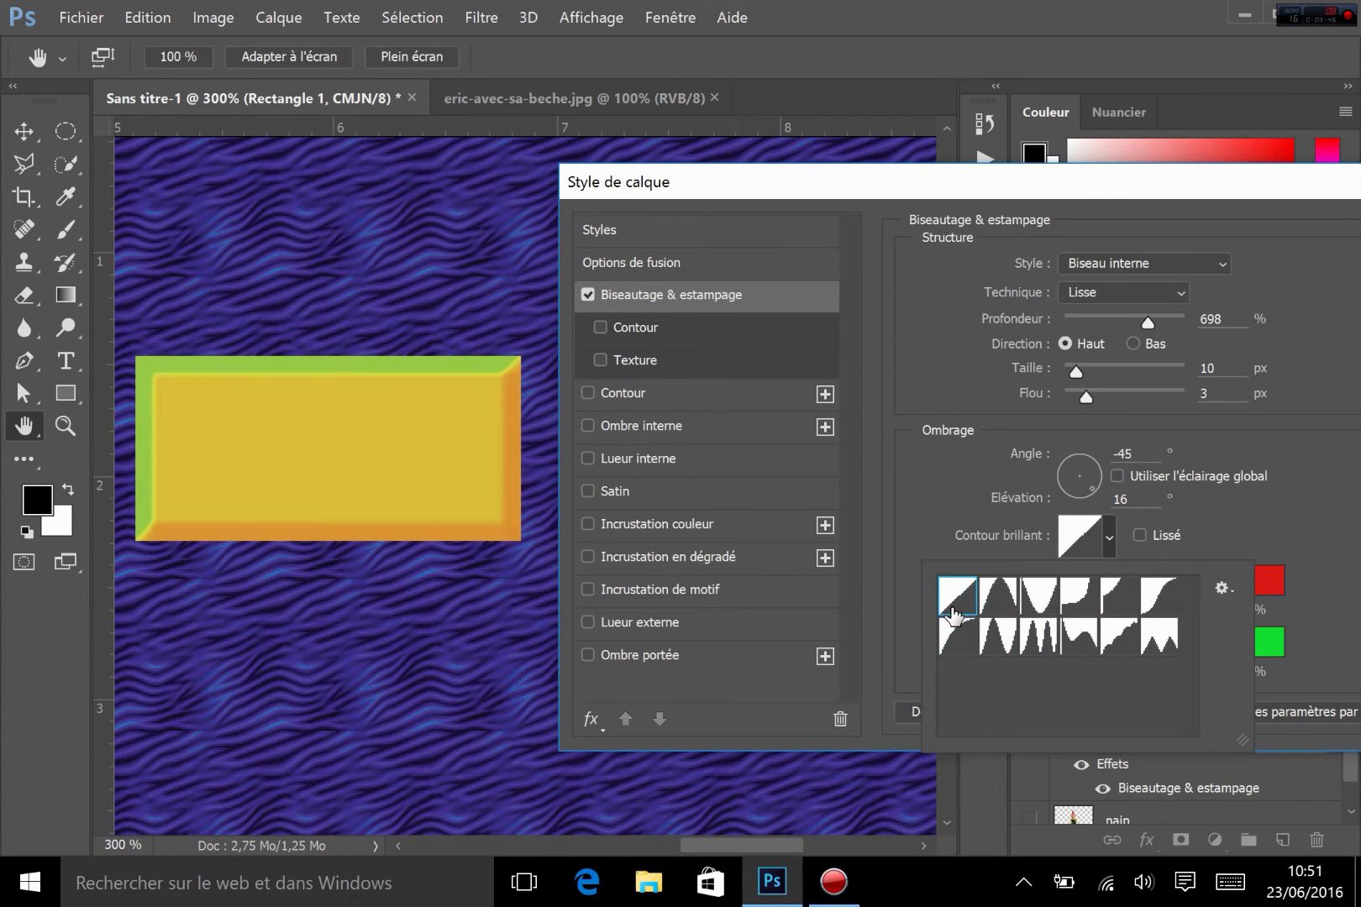
Apply the Biseautage & estampage settings to the yellow rectangle
left_click(888, 561)
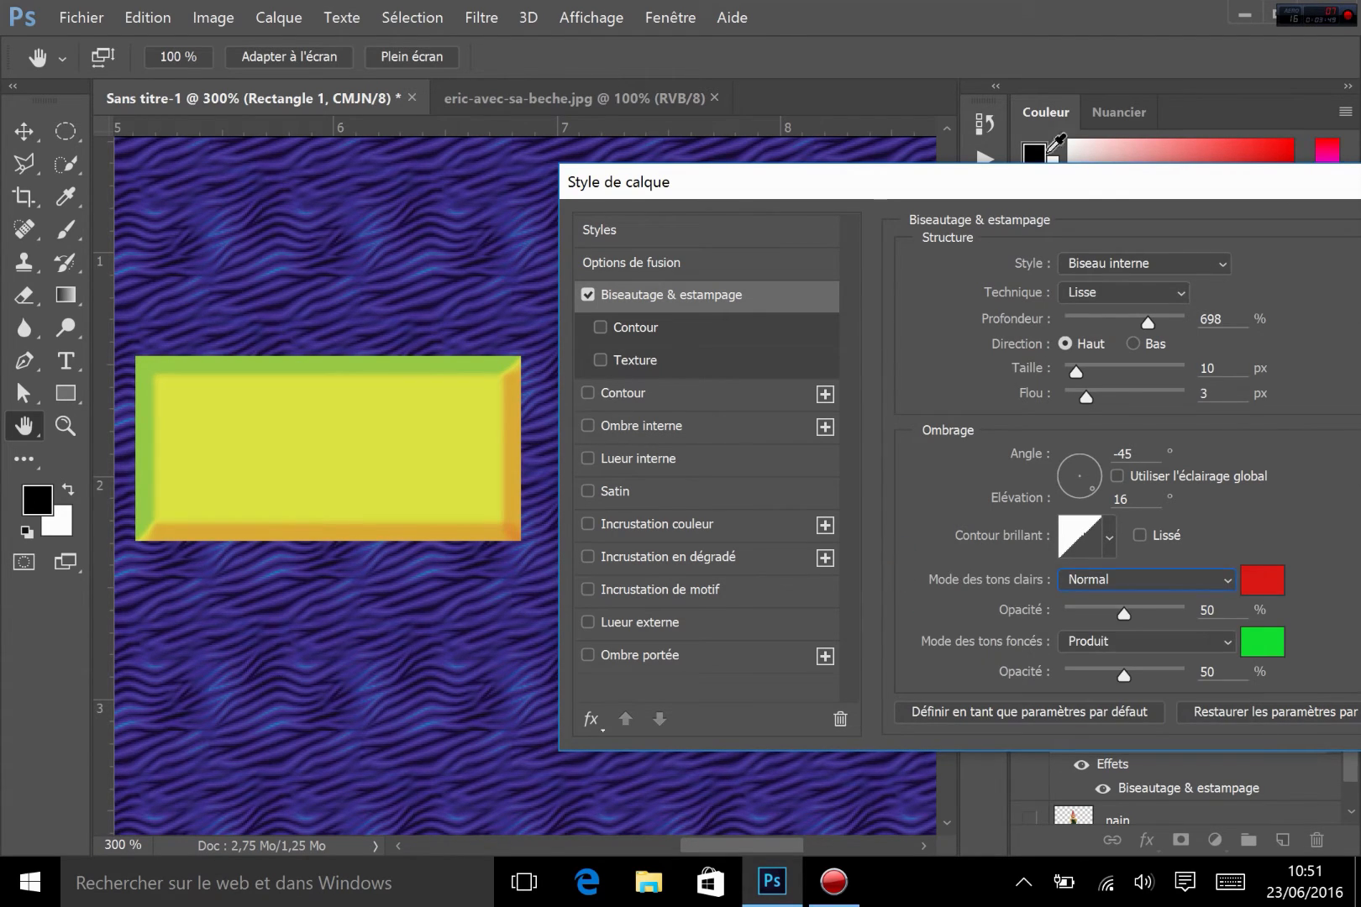
left_click_drag(1060, 194, 771, 231)
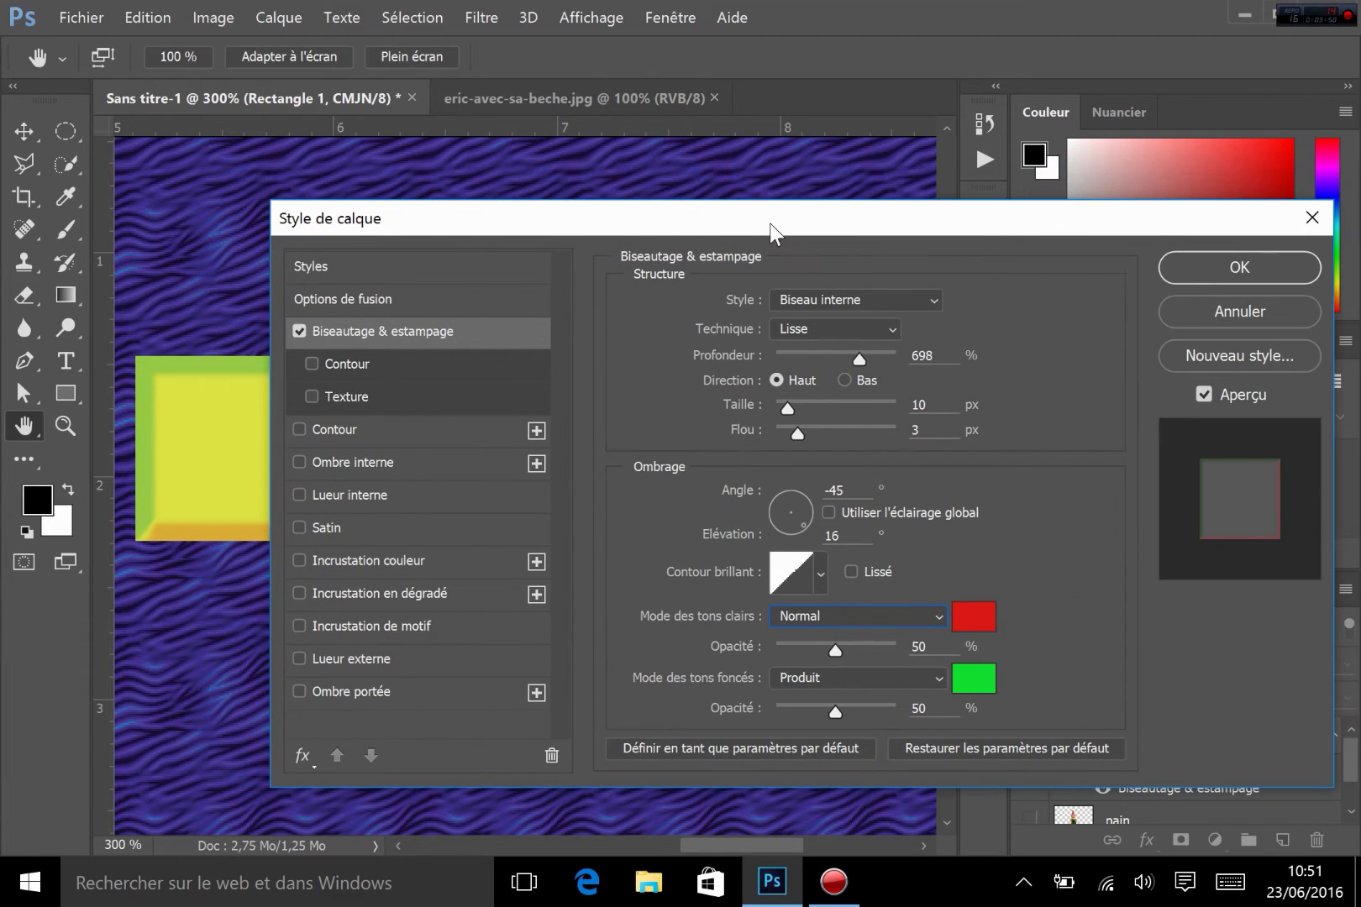
left_click(1197, 279)
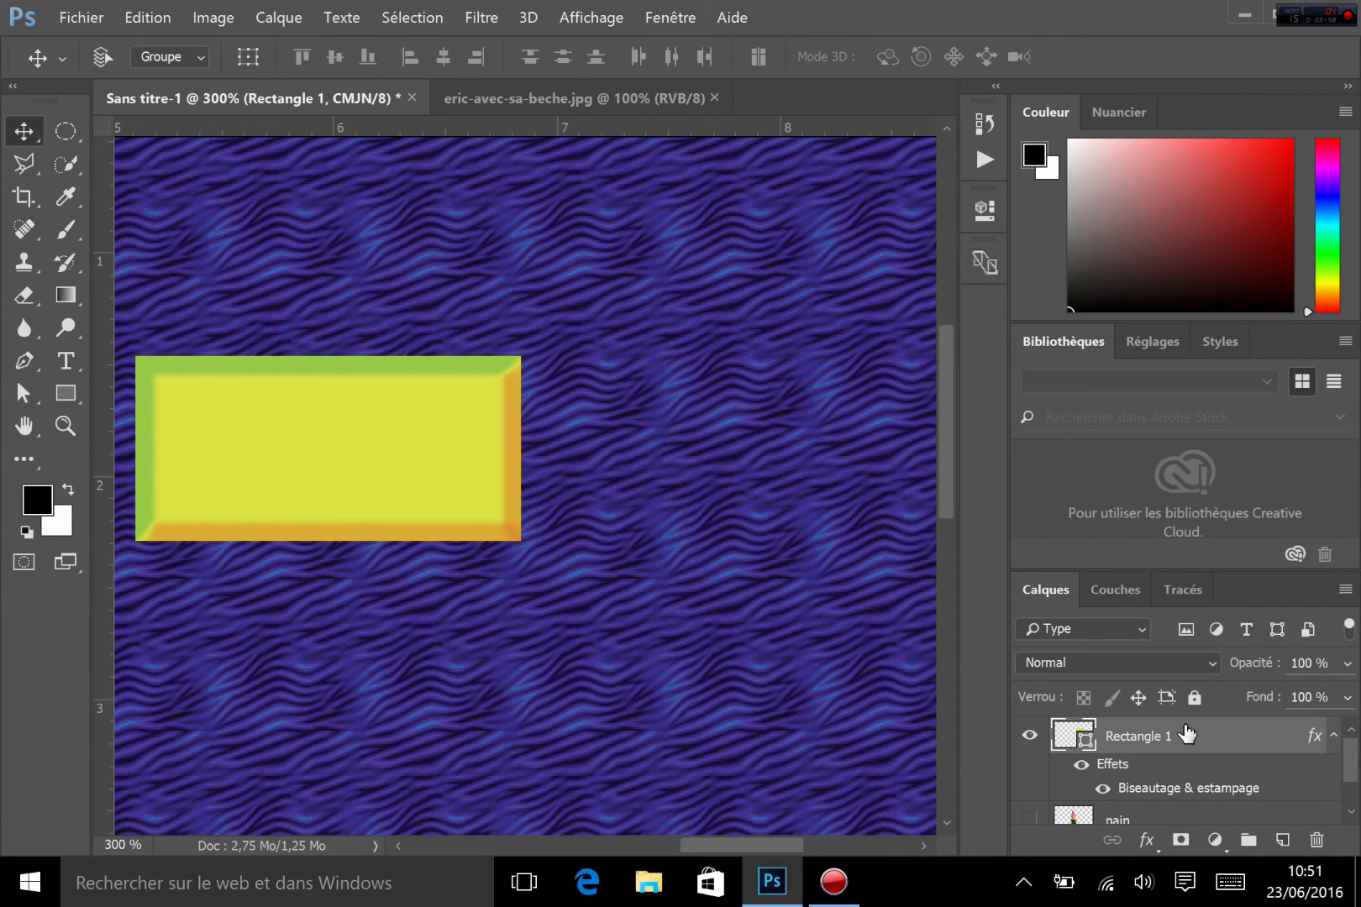
Toggle the bevel and the whole effects group of Rectangle 1 off and back on, and review the bevel settings
left_click(1103, 790)
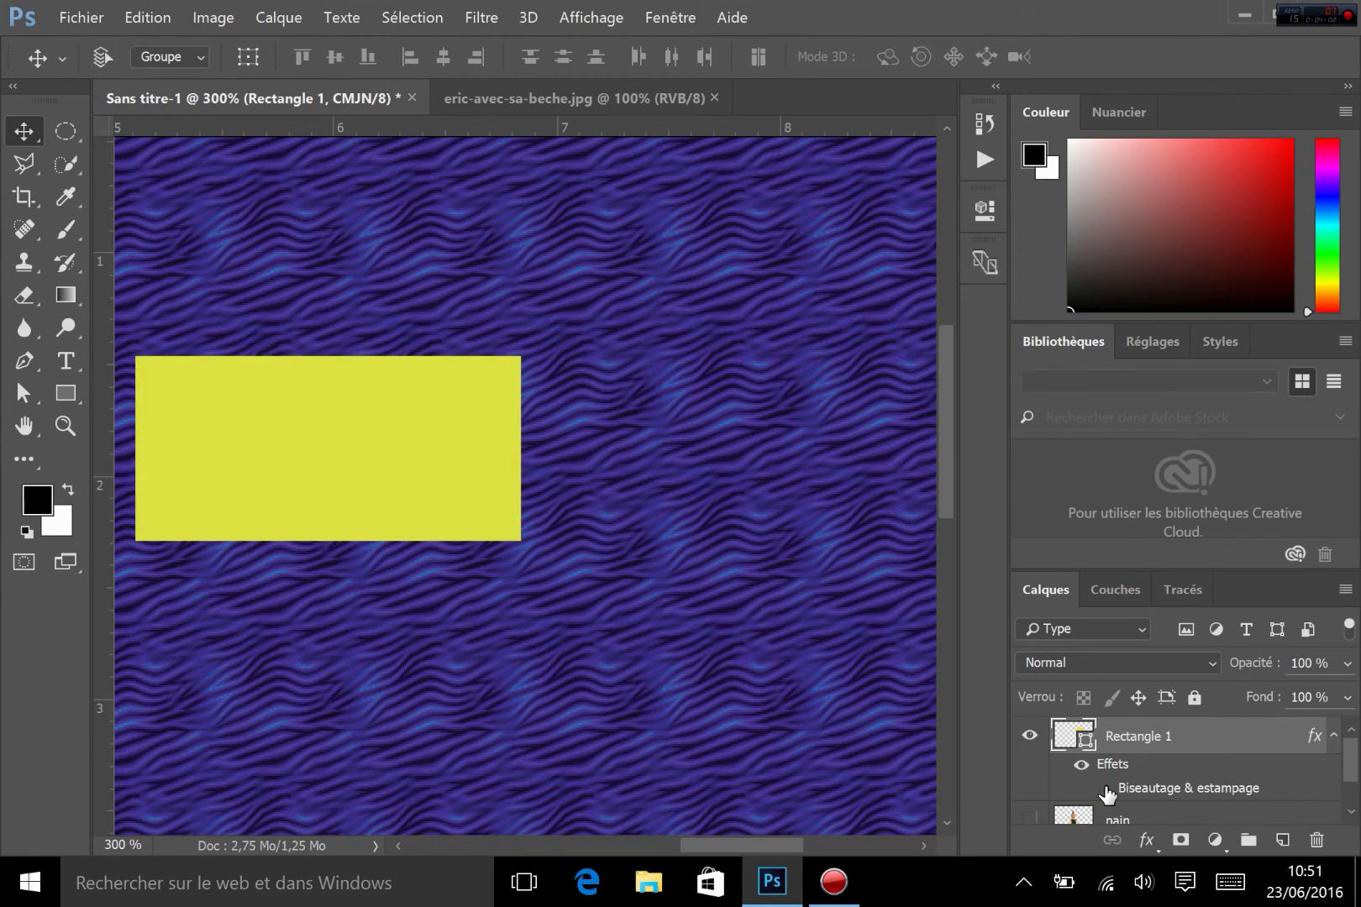
left_click(1103, 790)
left_click(1103, 790)
left_click(1103, 789)
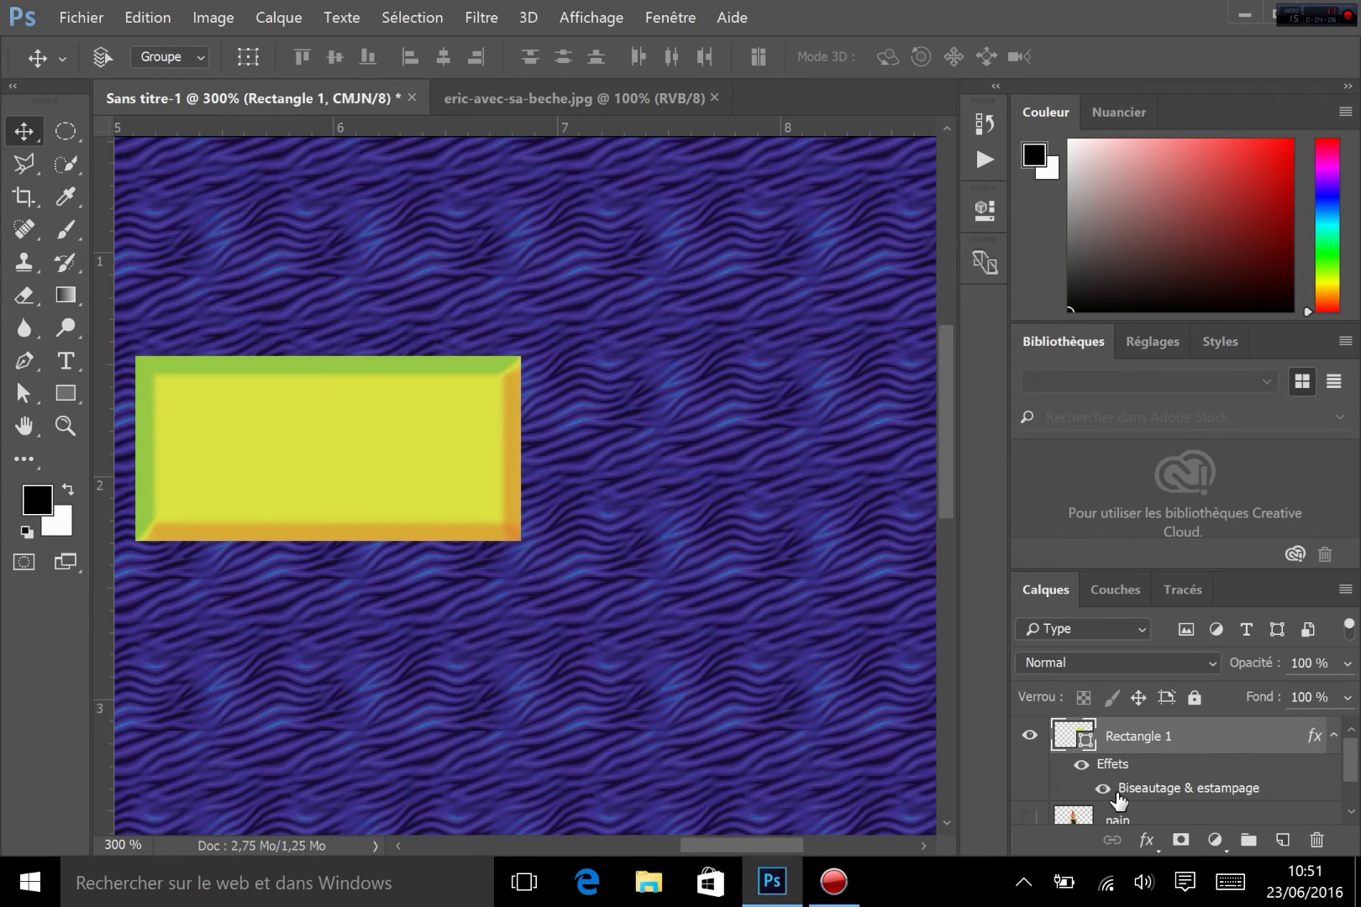
left_click(1079, 765)
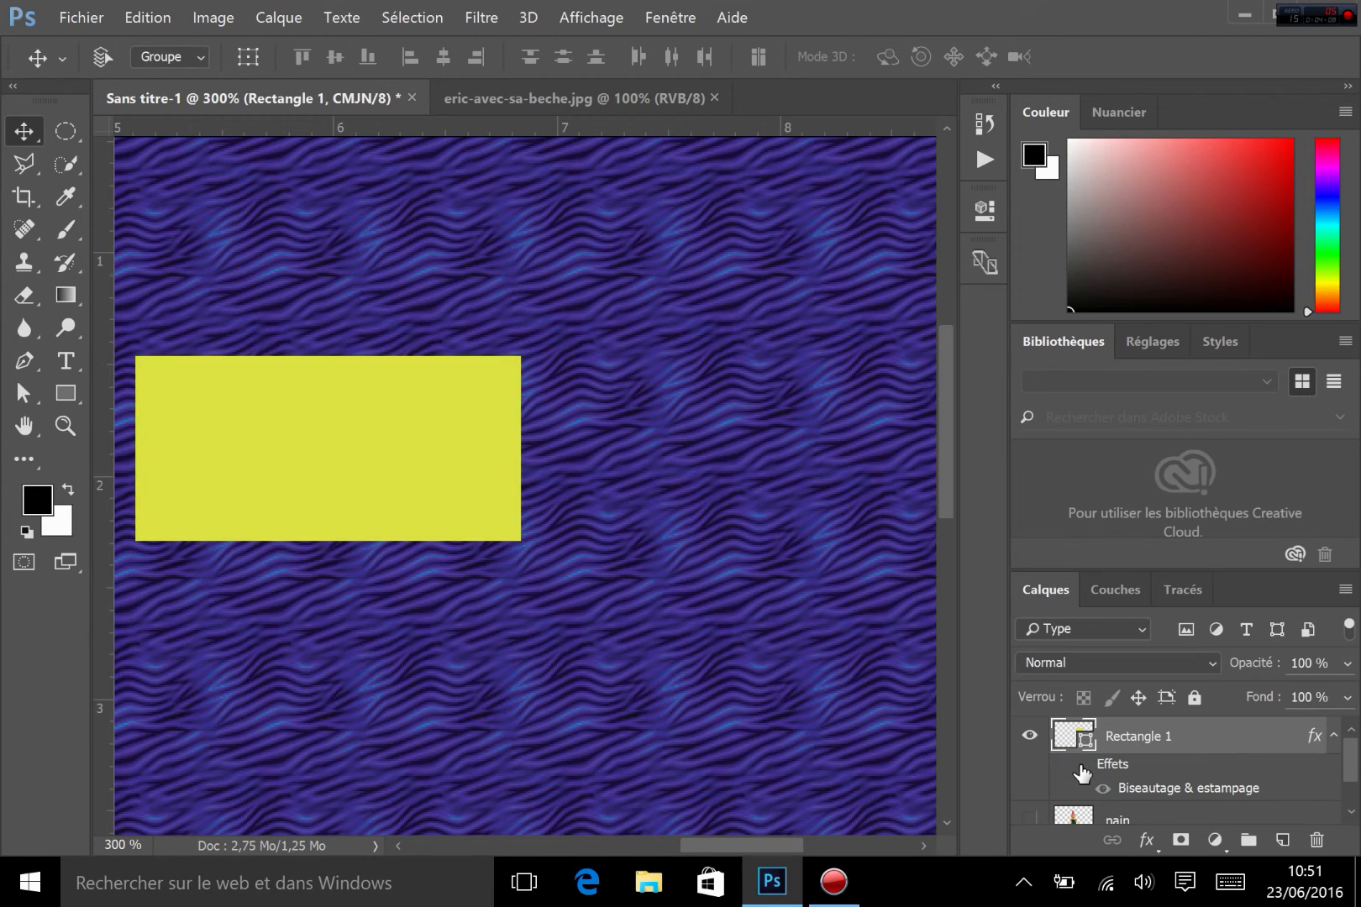
left_click(1080, 764)
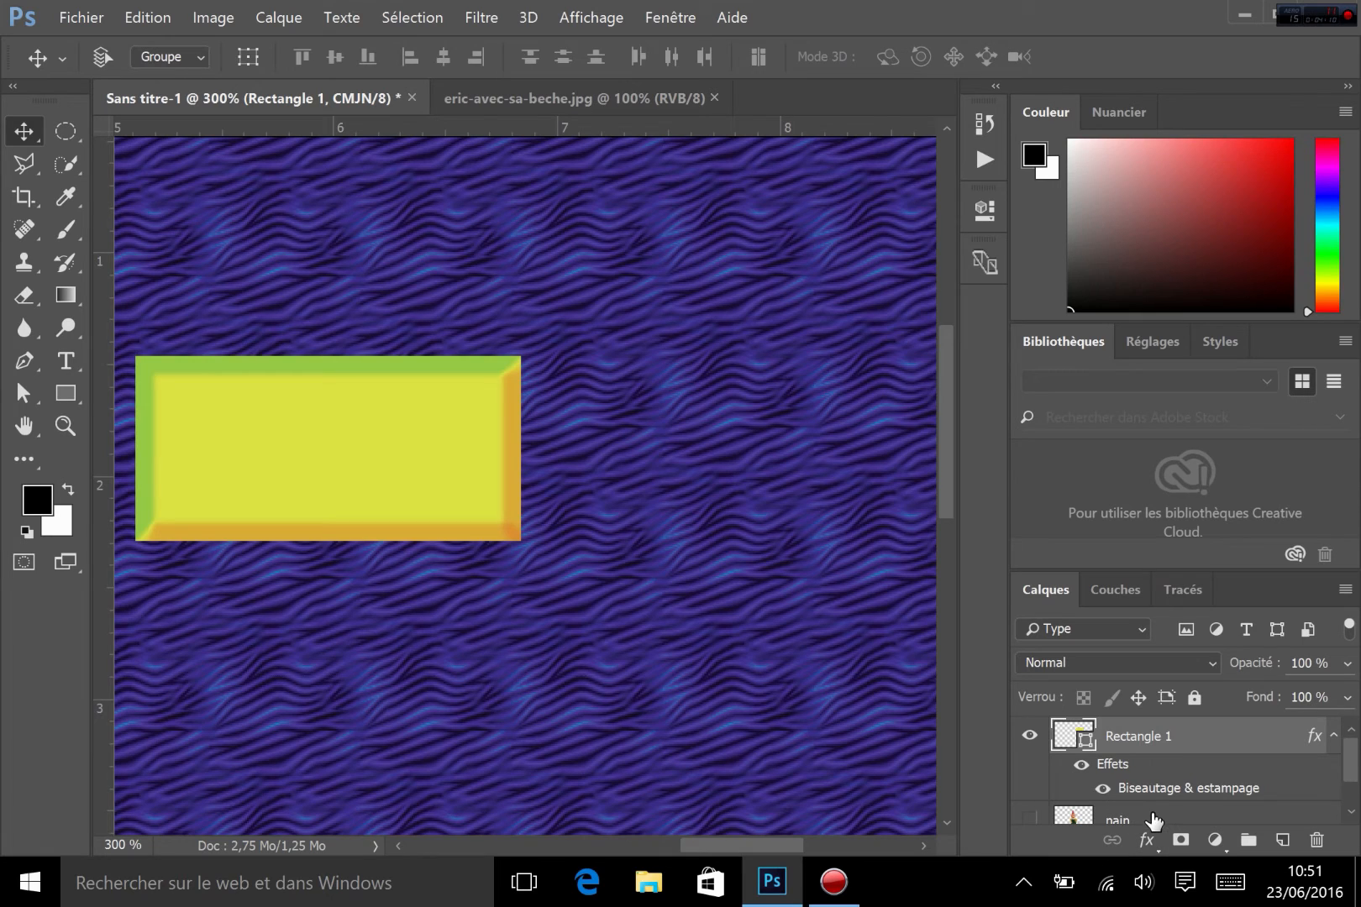
double_click(1188, 789)
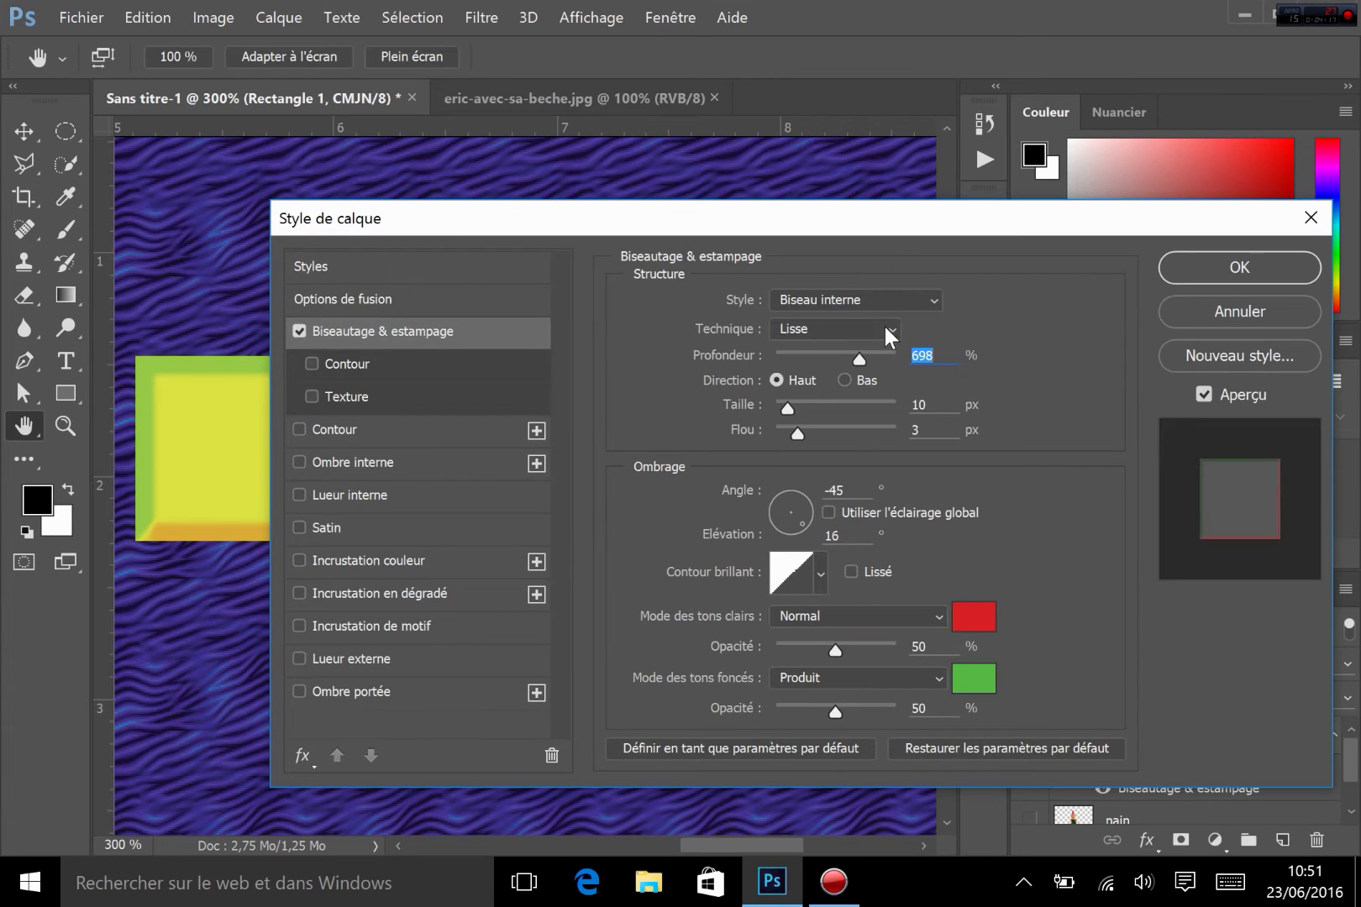
left_click(1191, 281)
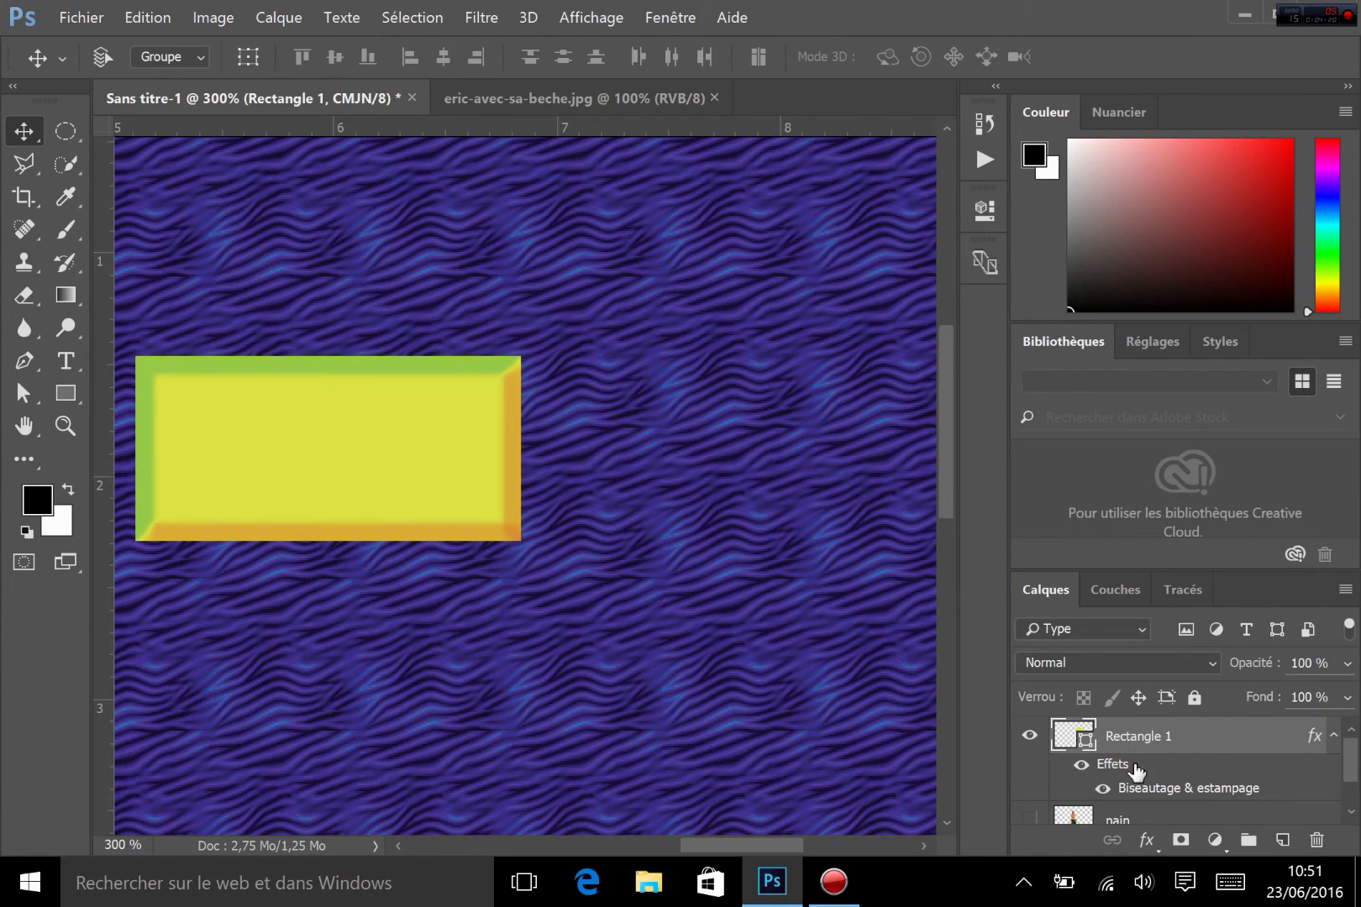
Add a Contour effect to the yellow rectangle with a size of 18 px
left_click(1147, 841)
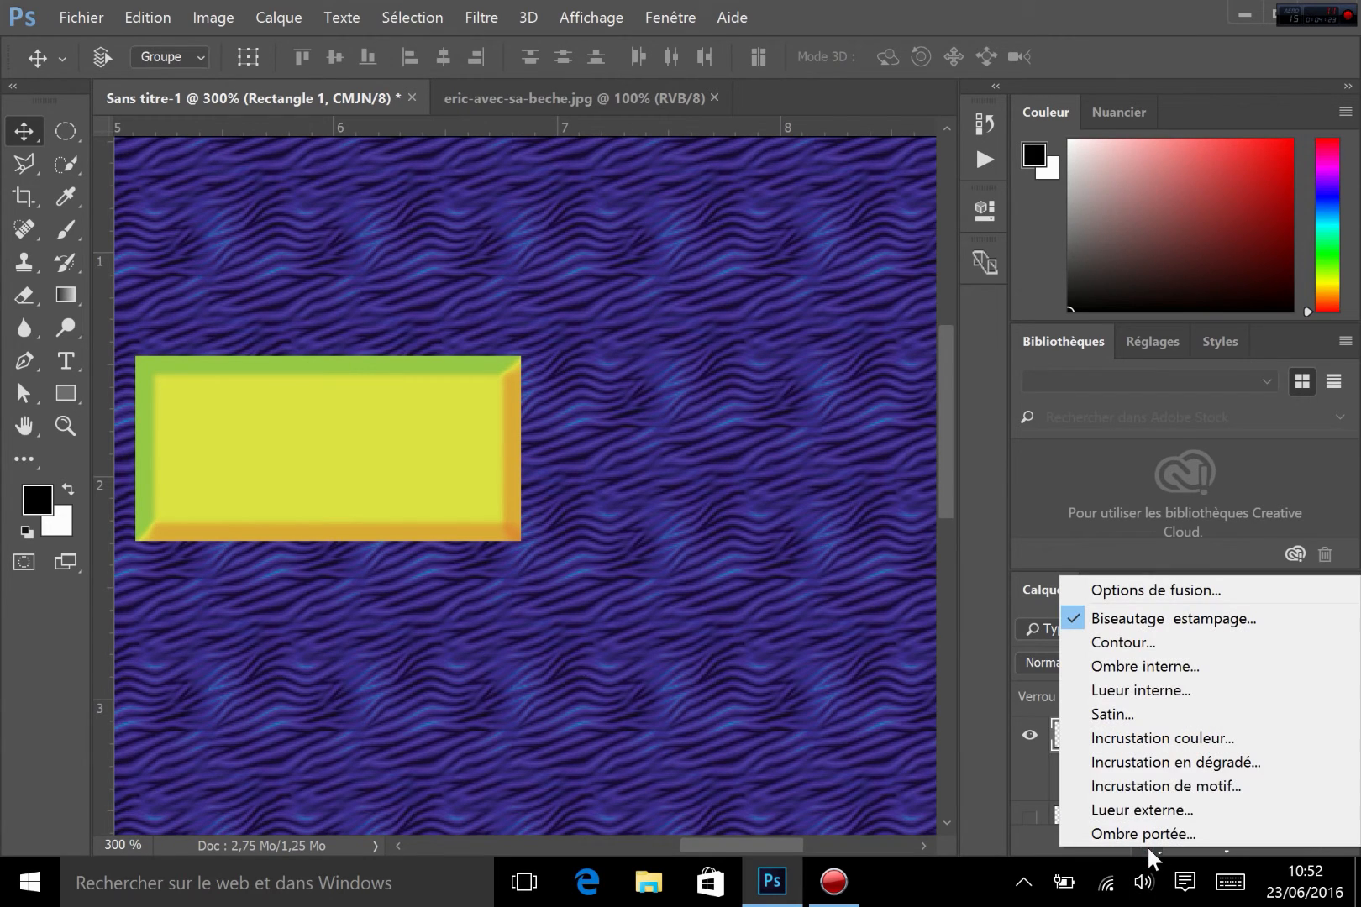
left_click(1124, 644)
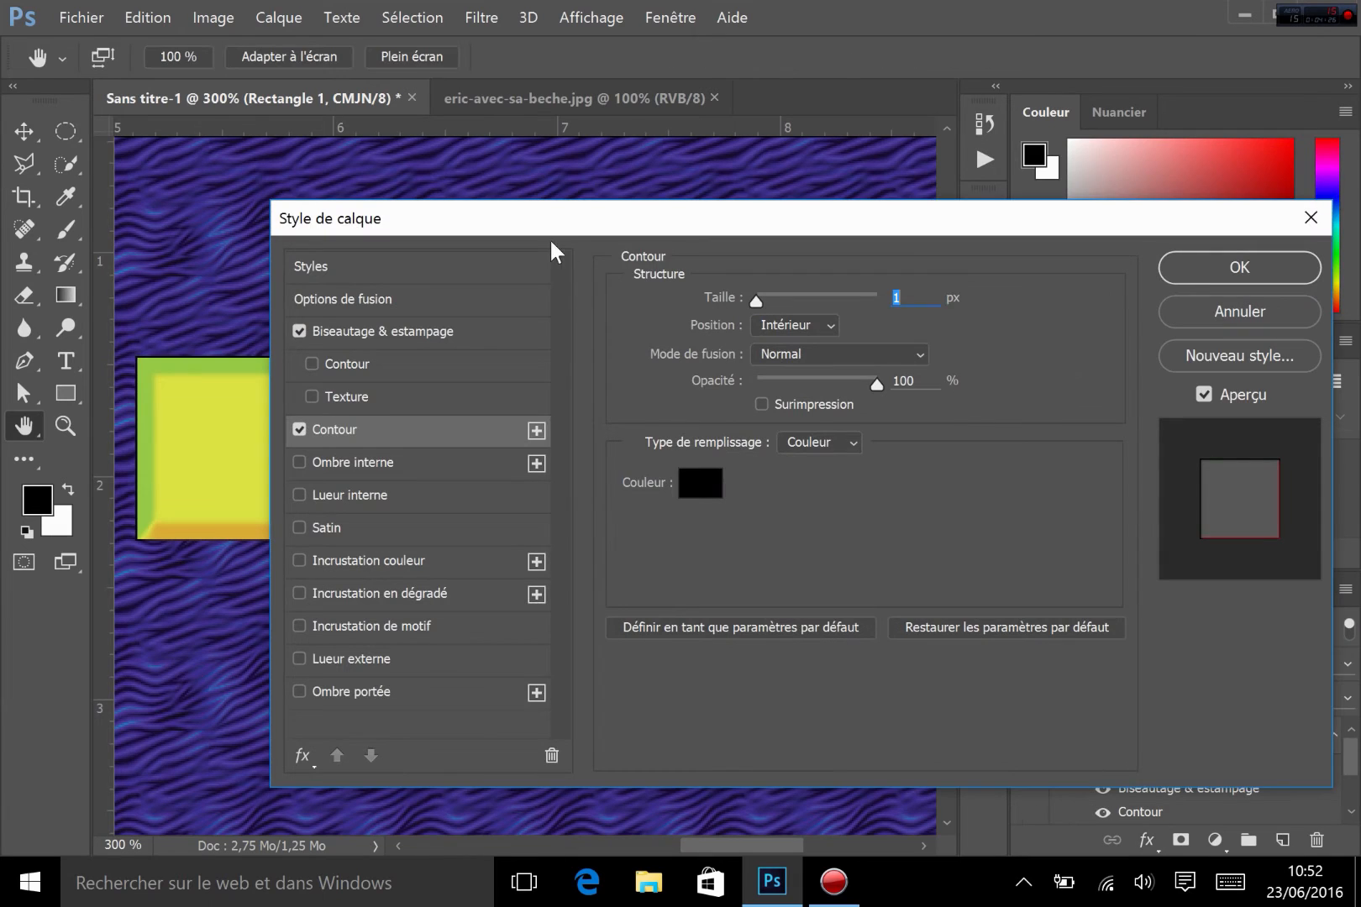
left_click_drag(574, 220, 858, 181)
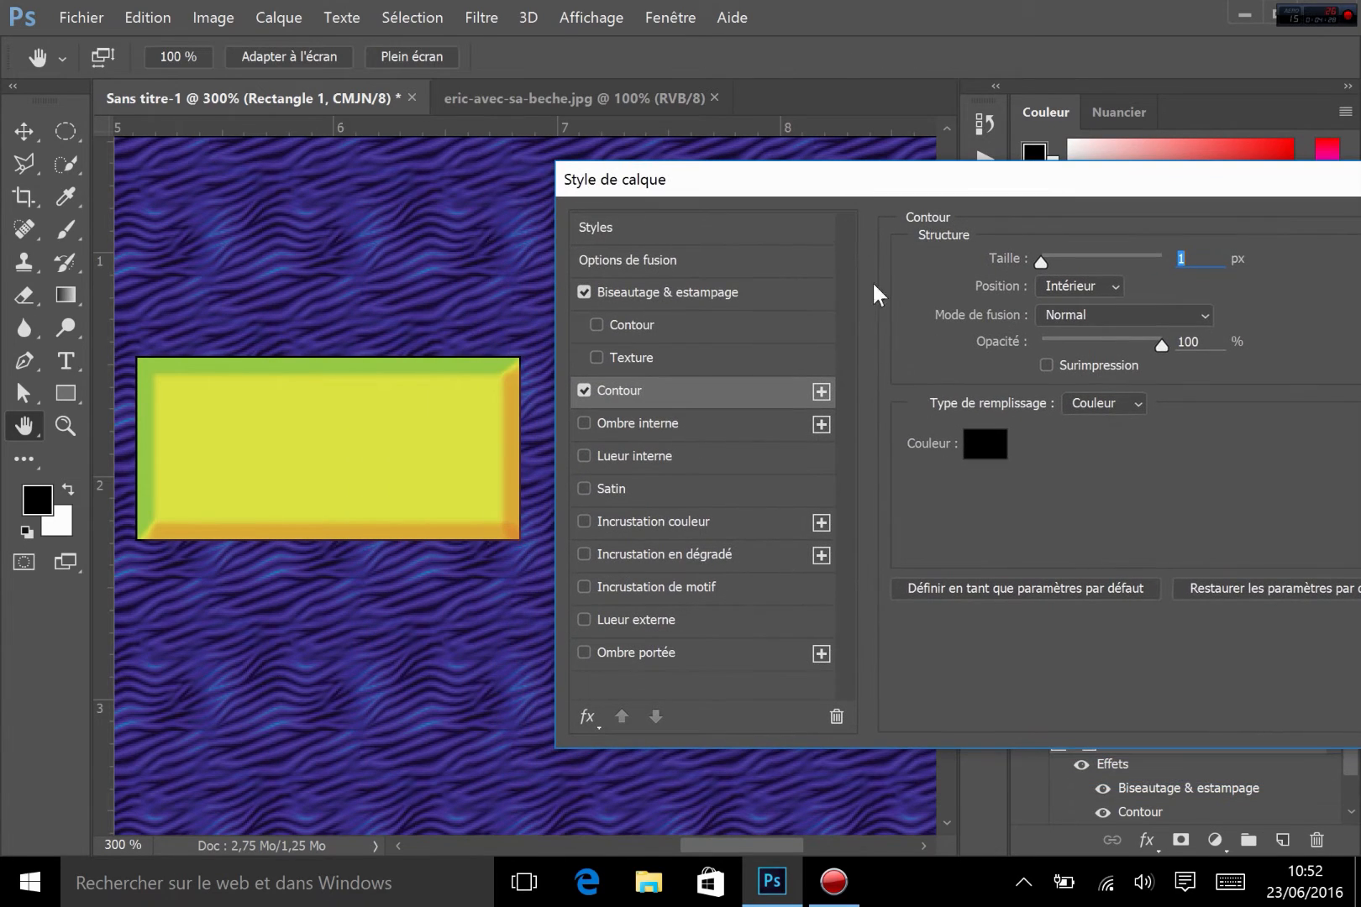
left_click_drag(1042, 267, 1063, 269)
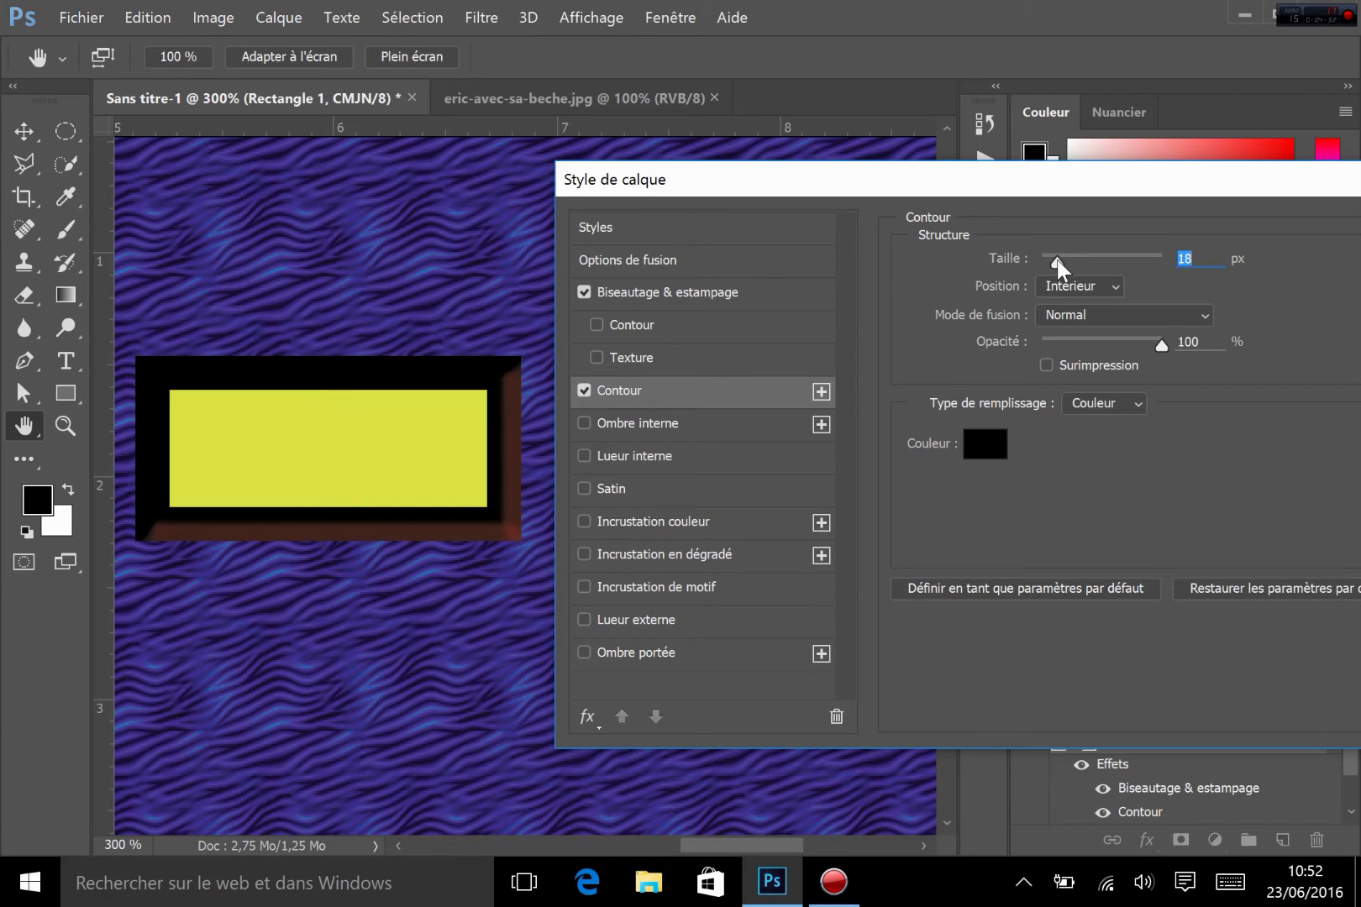
Try the Extérieur and Centre positions for the rectangle's stroke and settle on Extérieur
left_click(1060, 290)
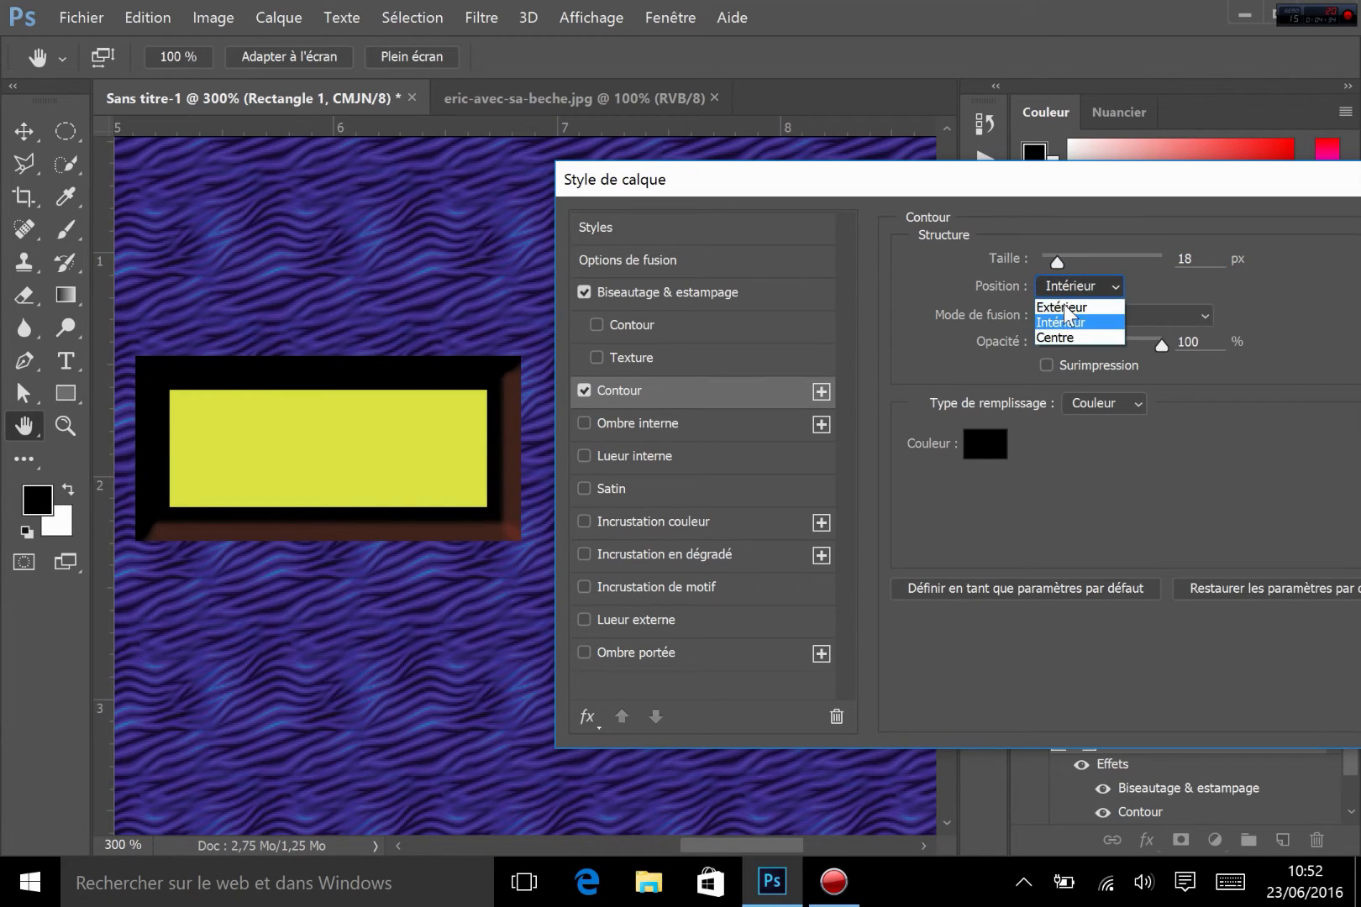
left_click(1063, 301)
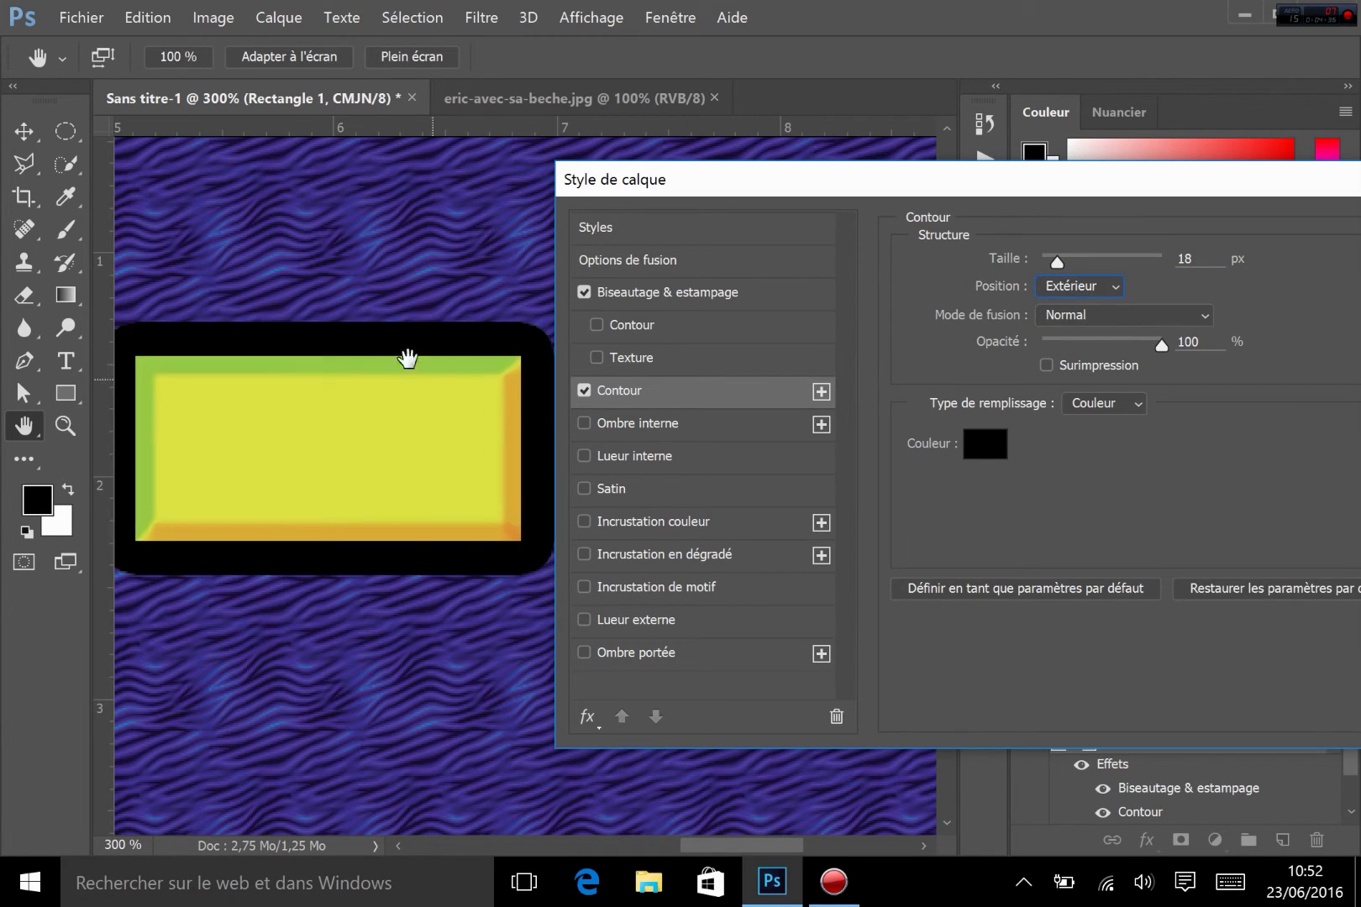
left_click(1090, 287)
left_click(1060, 339)
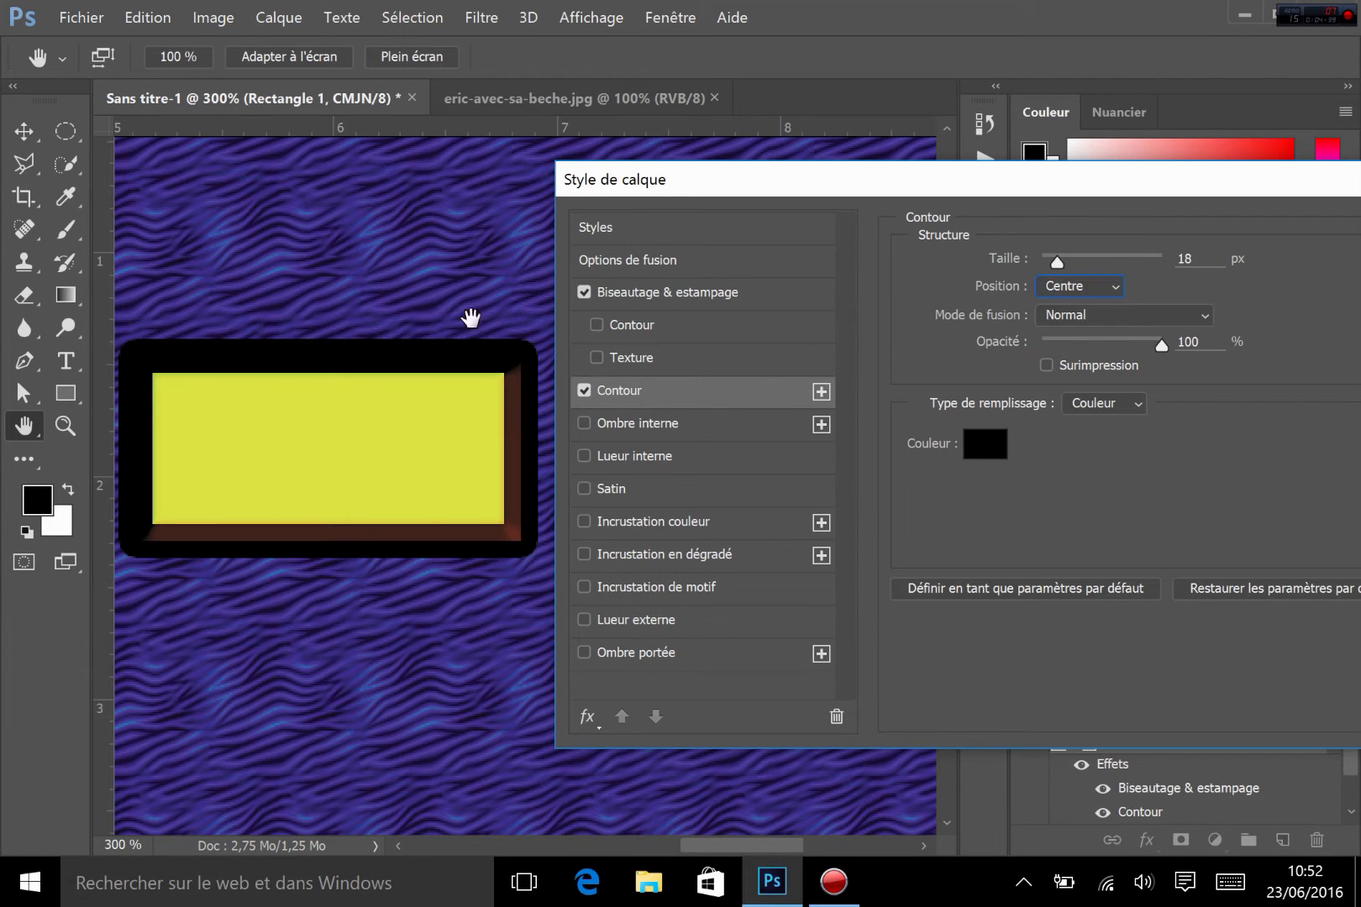
left_click(1085, 284)
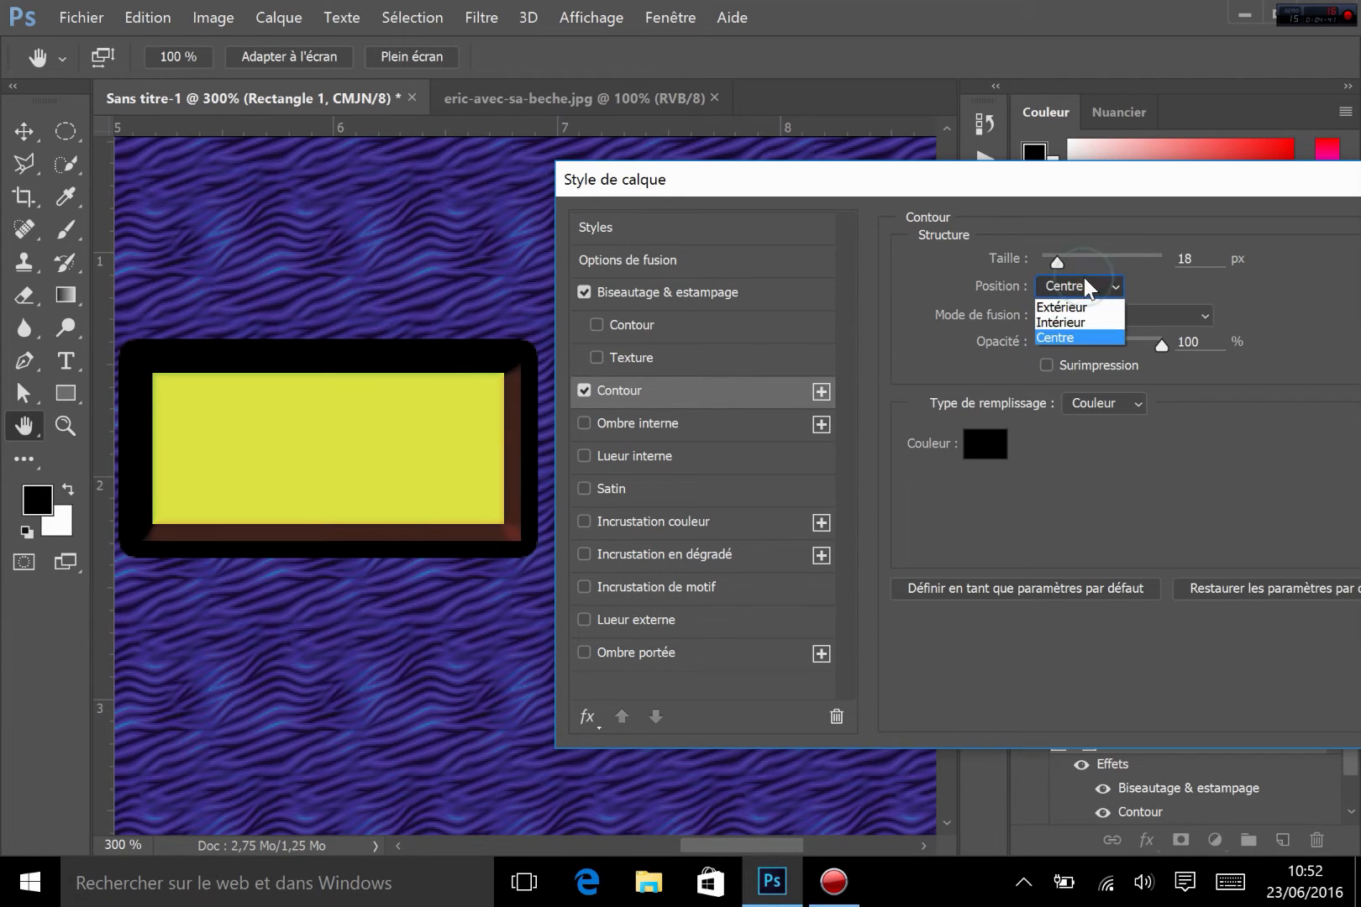
left_click(1084, 304)
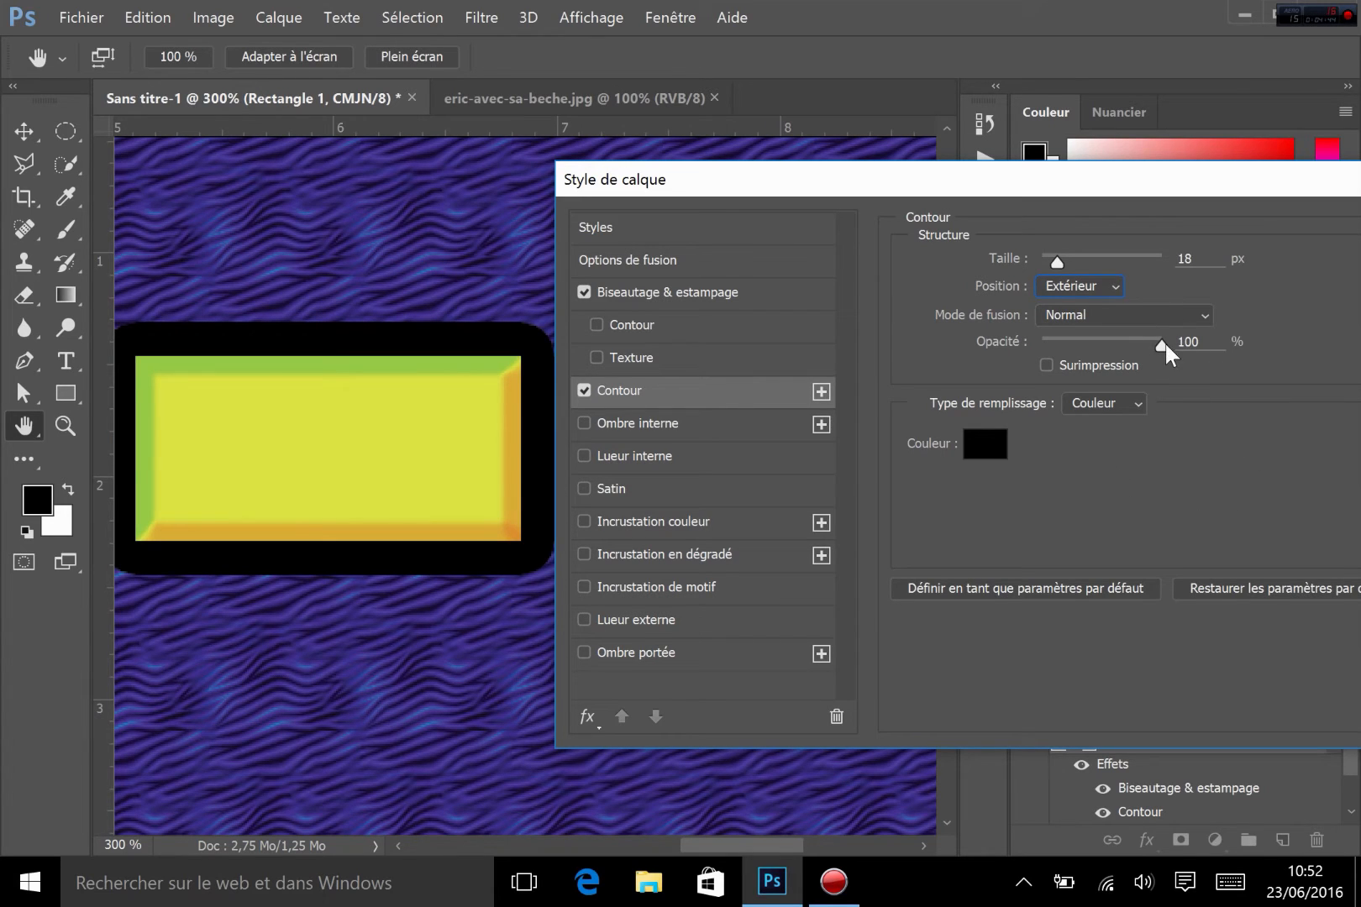
Change the stroke's colour to turquoise #2ccfdd at 100 % opacity
mouse_move(1162, 348)
left_mouse_down()
mouse_move(1107, 348)
mouse_move(1186, 349)
left_mouse_up()
left_click(983, 450)
left_click_drag(541, 240, 569, 241)
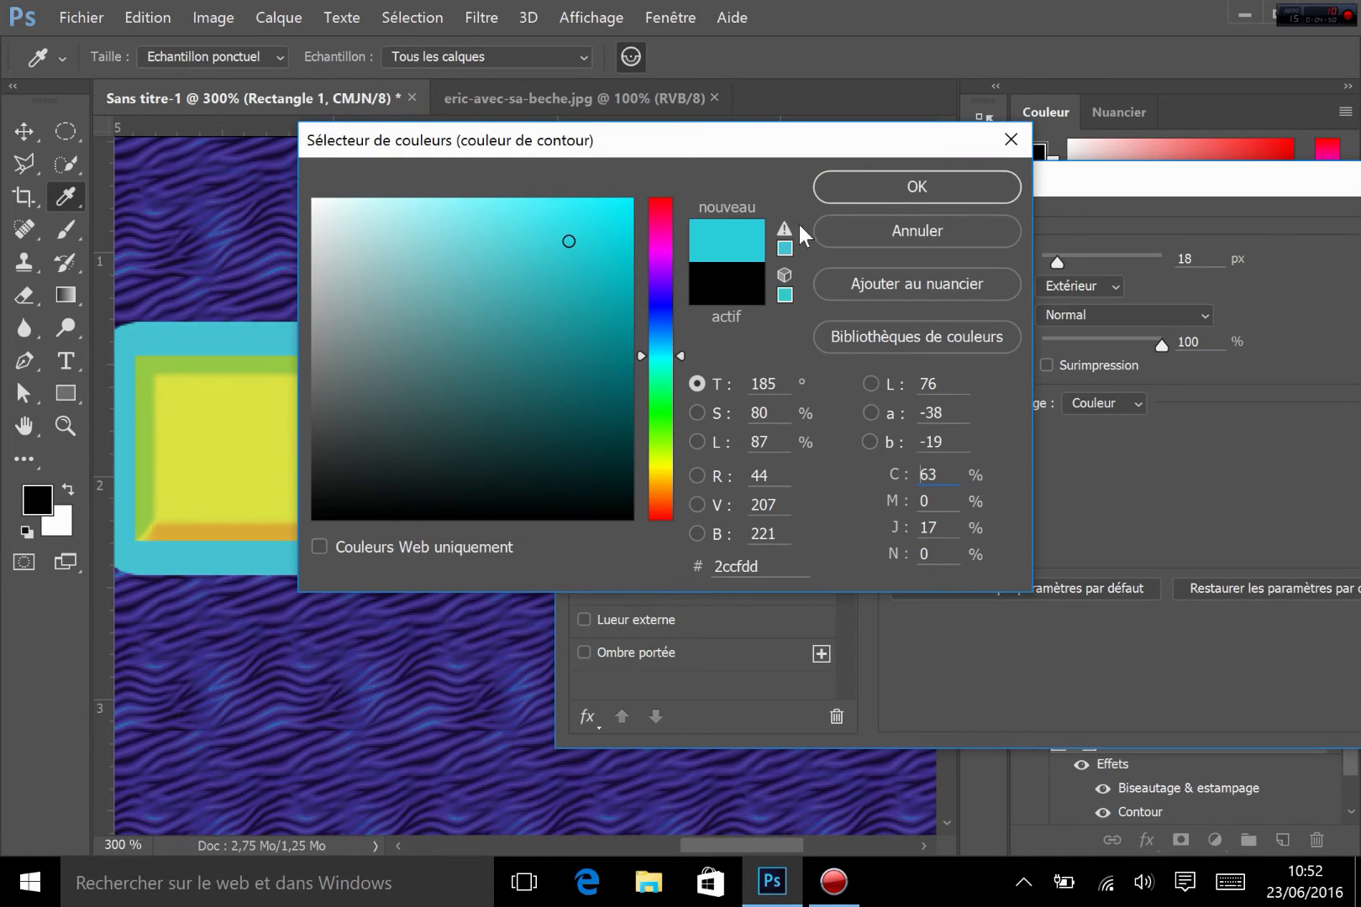
left_click(868, 182)
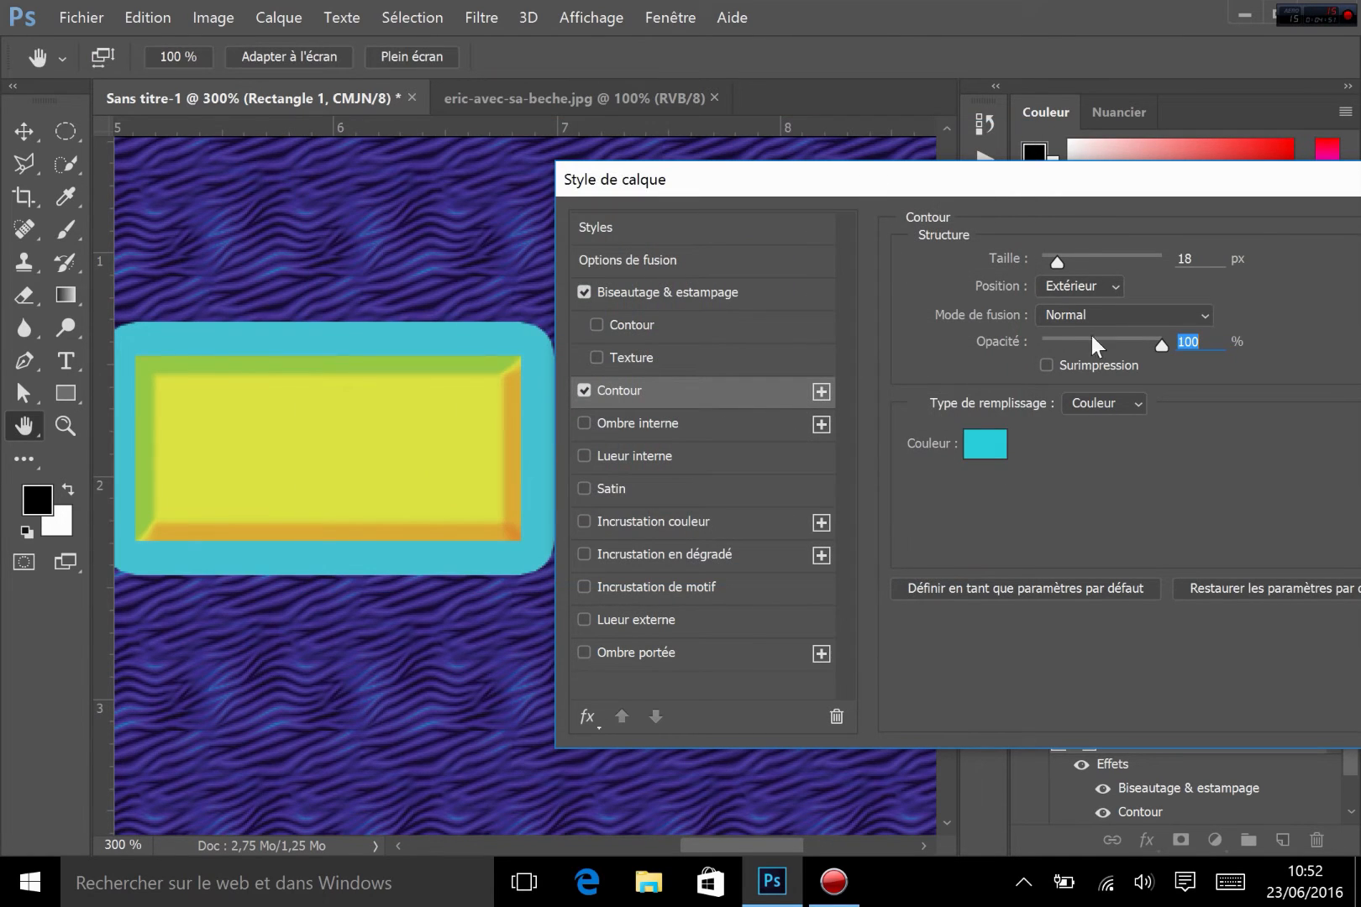
Fill the stroke with a Dégradé running from red #e61645 to white #ffffff
left_click(1124, 398)
left_click(1084, 441)
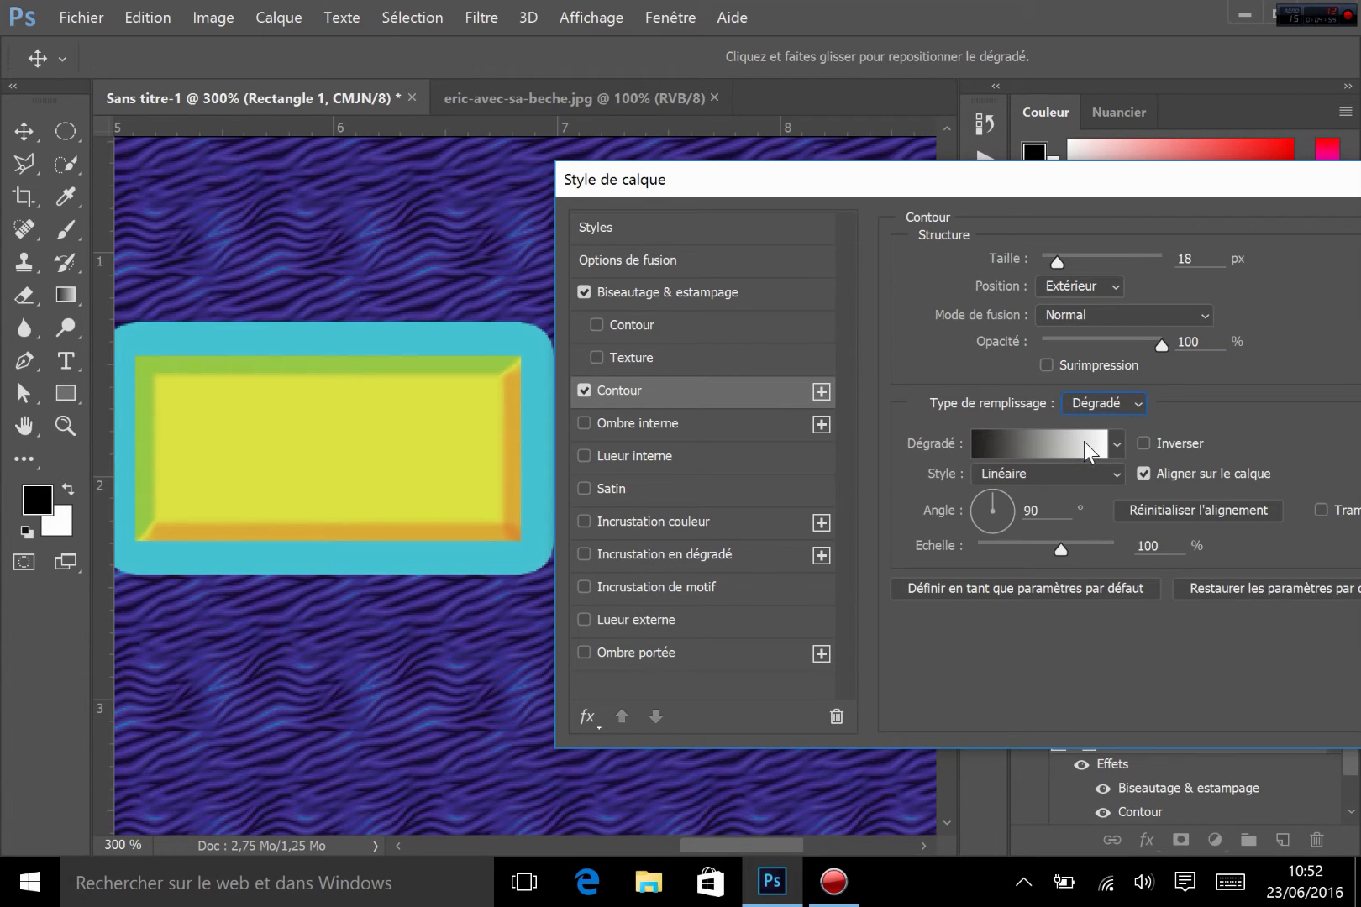
left_click(1034, 449)
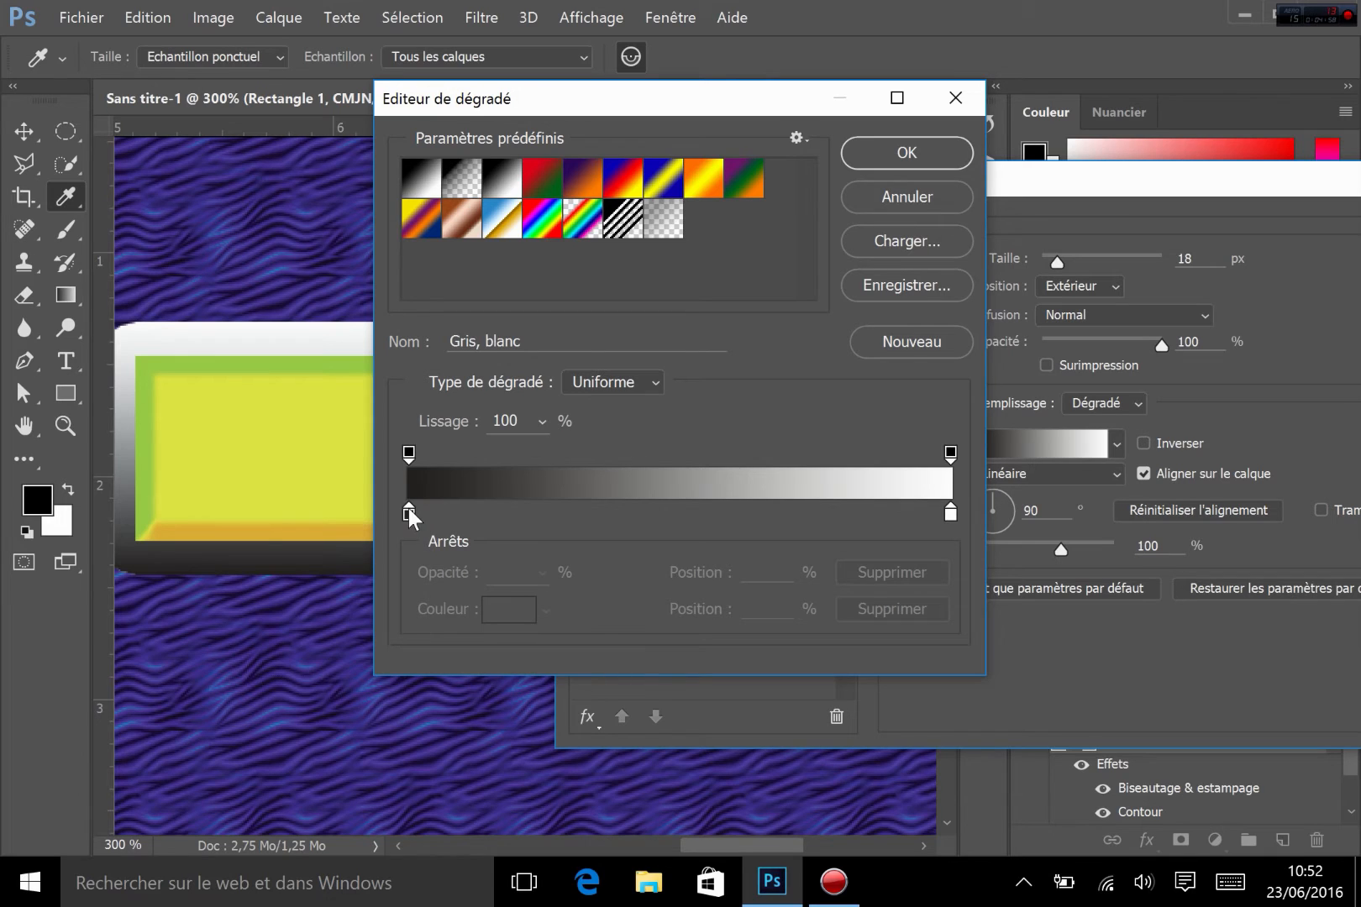
double_click(409, 510)
left_click(601, 229)
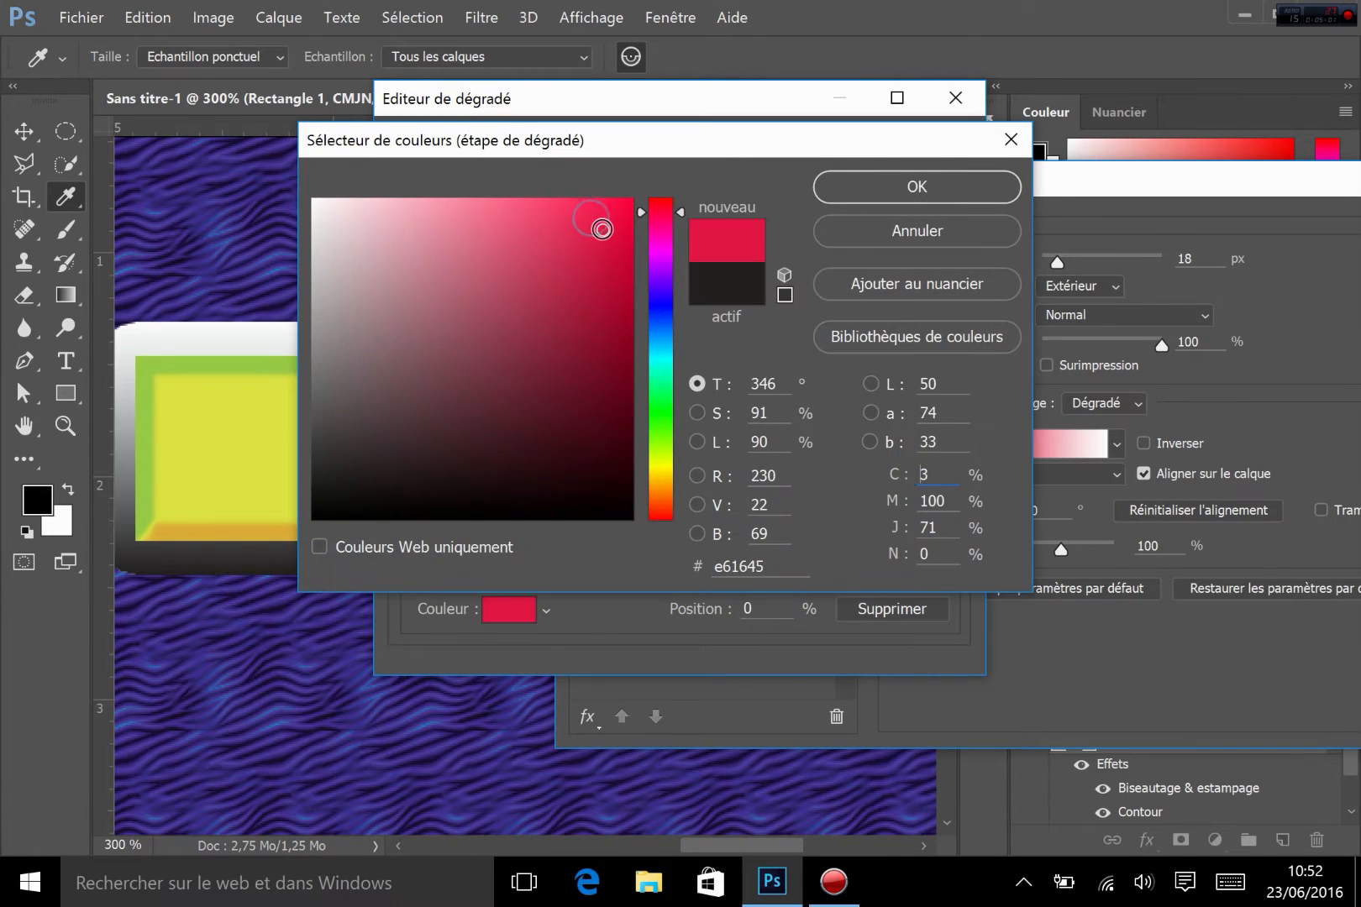
left_click(840, 186)
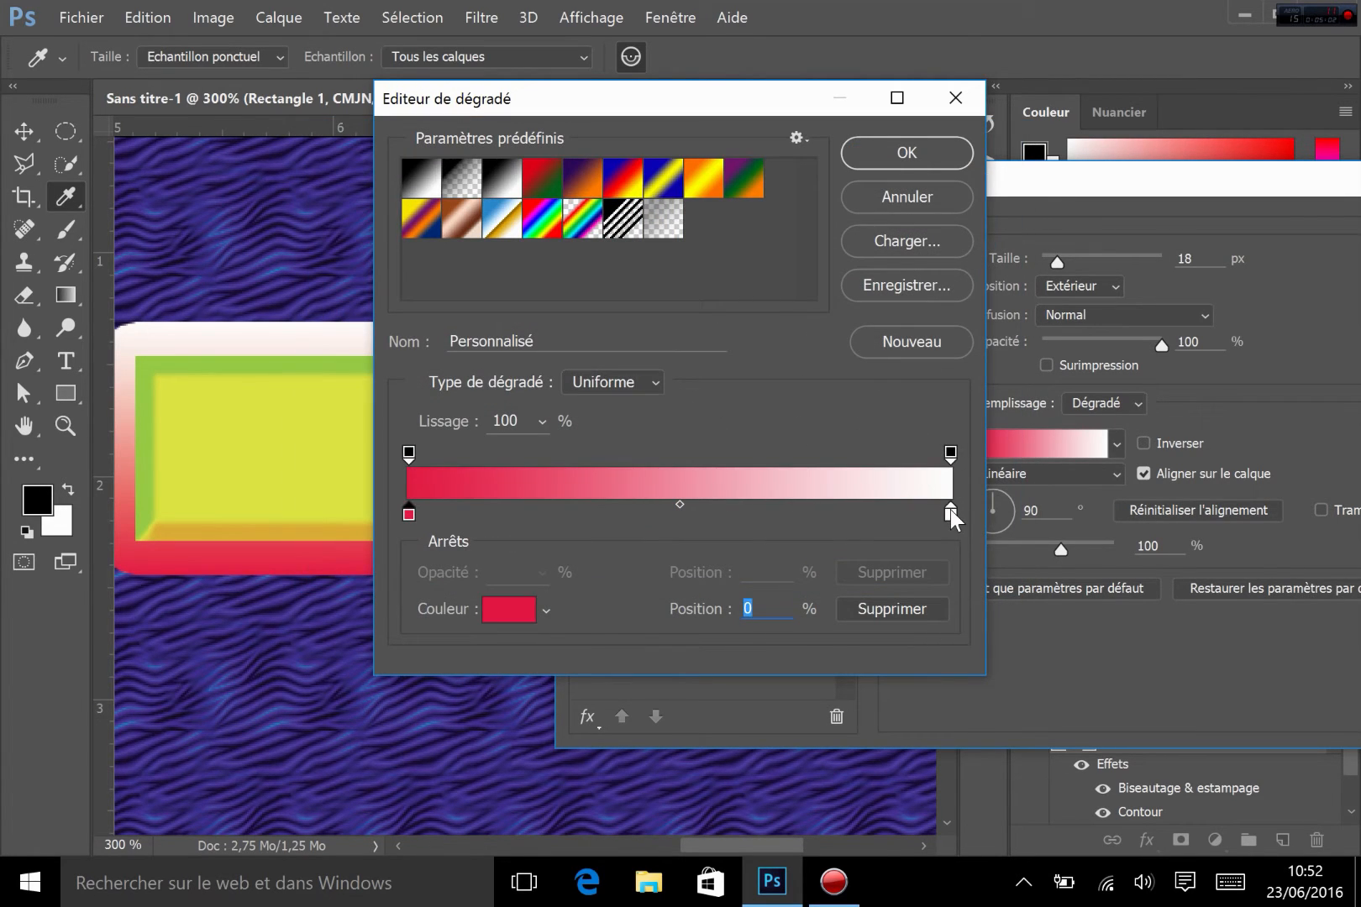
double_click(950, 511)
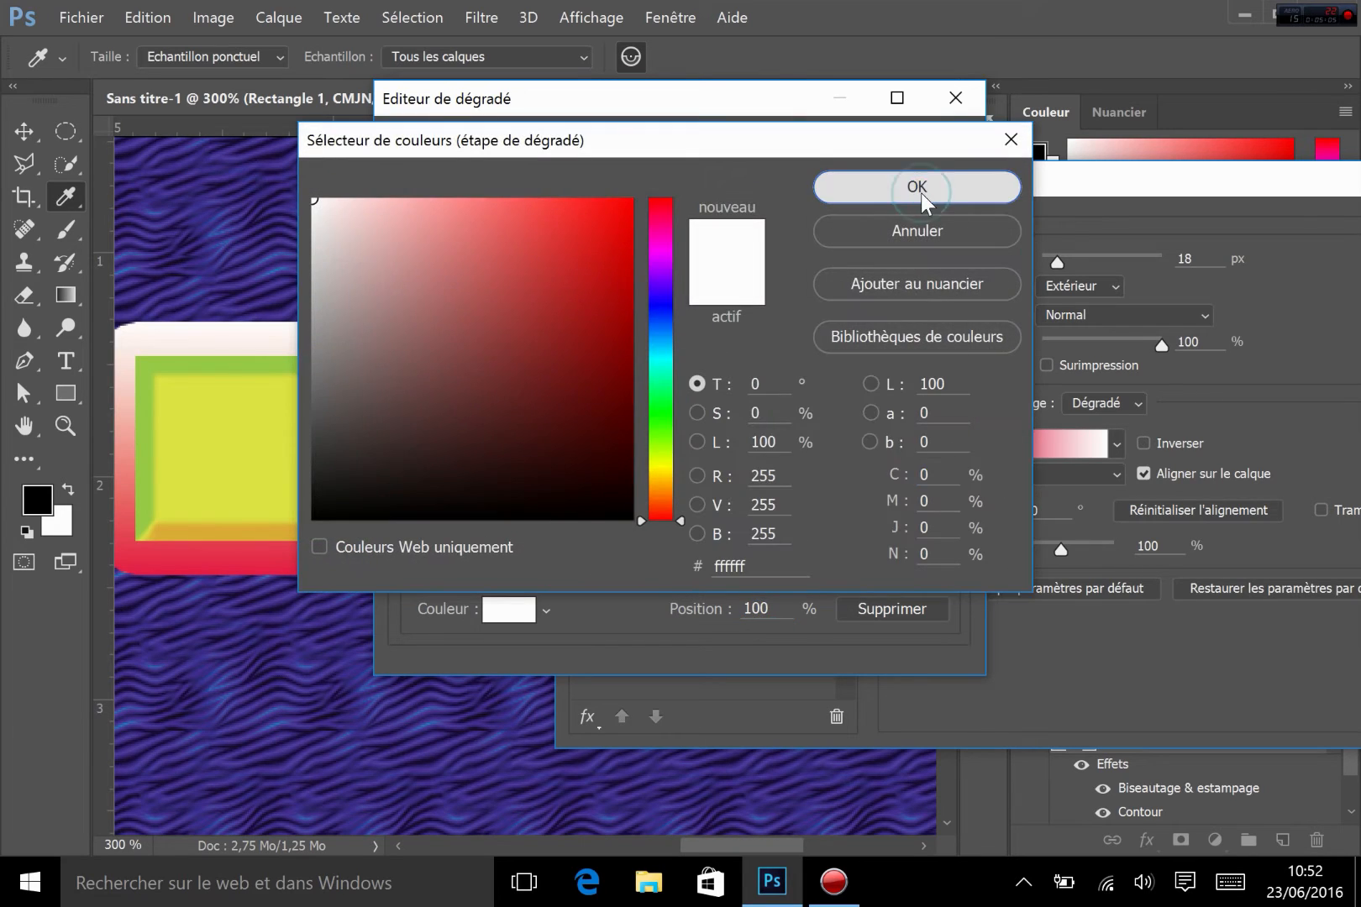
left_click(920, 193)
left_click(911, 137)
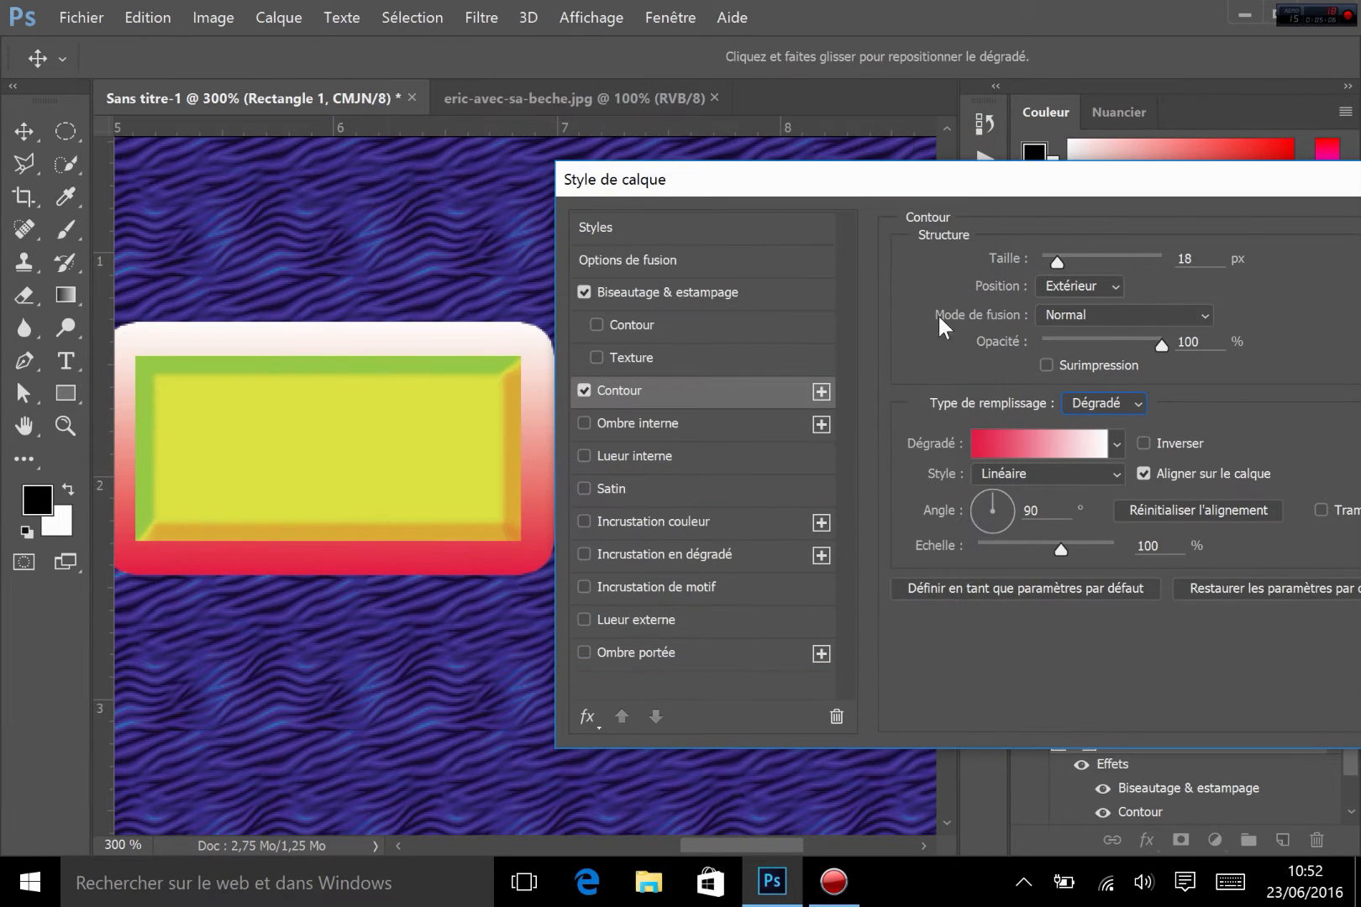
Look through the gradient styles, set the stroke gradient's angle to 124°, and check the available blend modes
left_click(1059, 473)
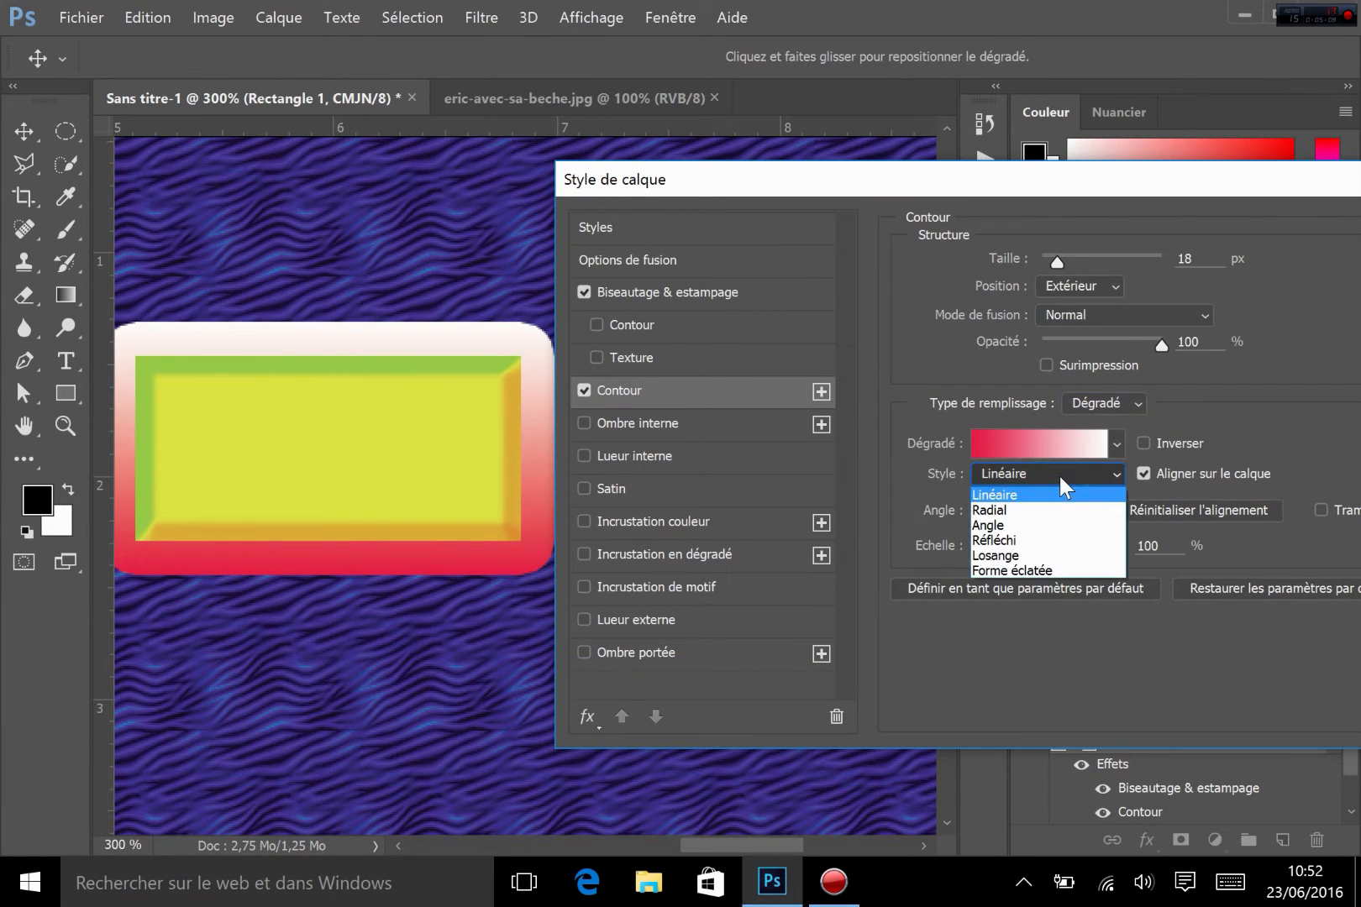
left_click(1106, 728)
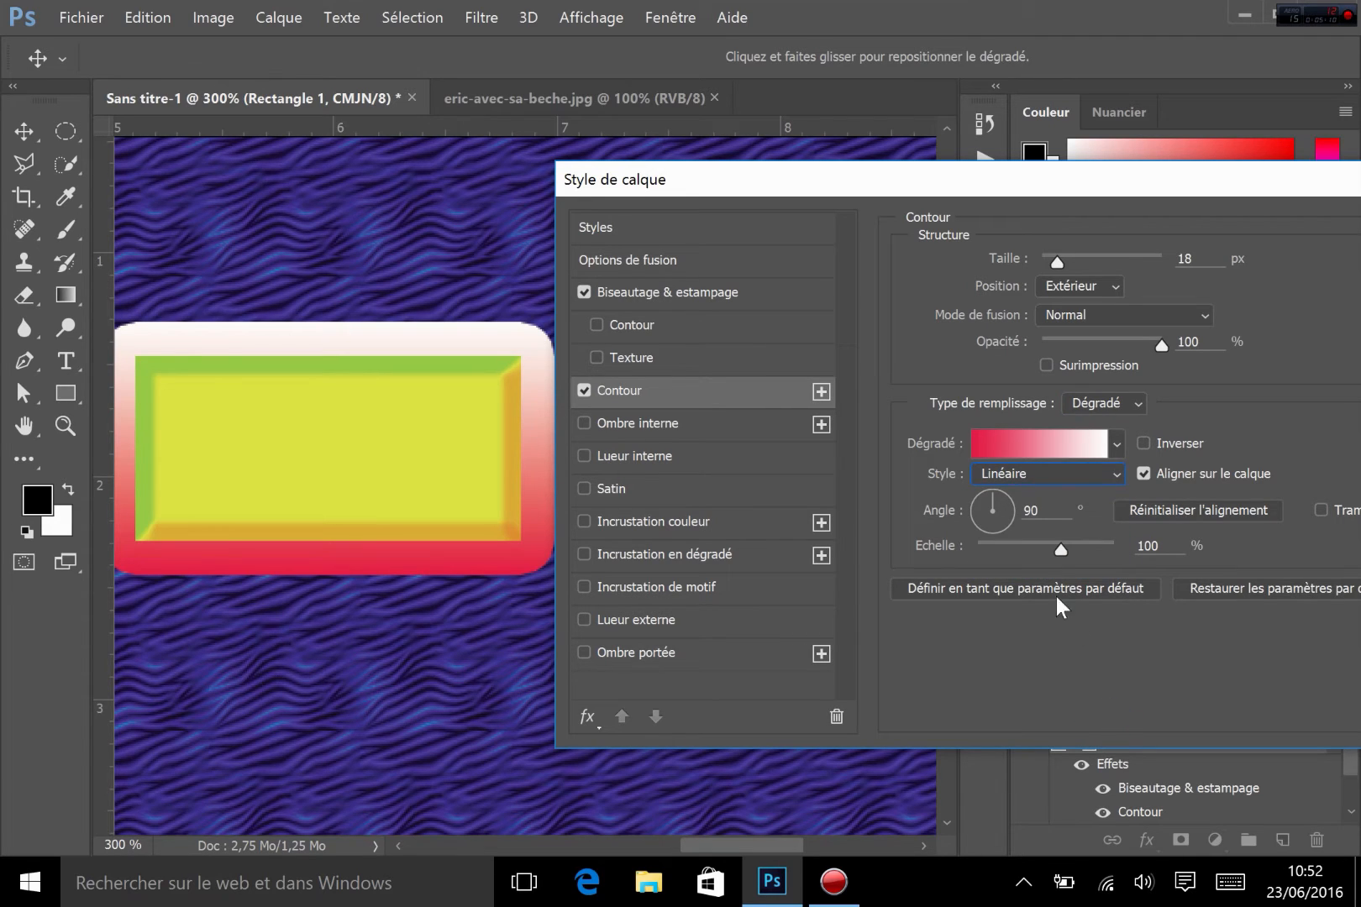
left_click(985, 501)
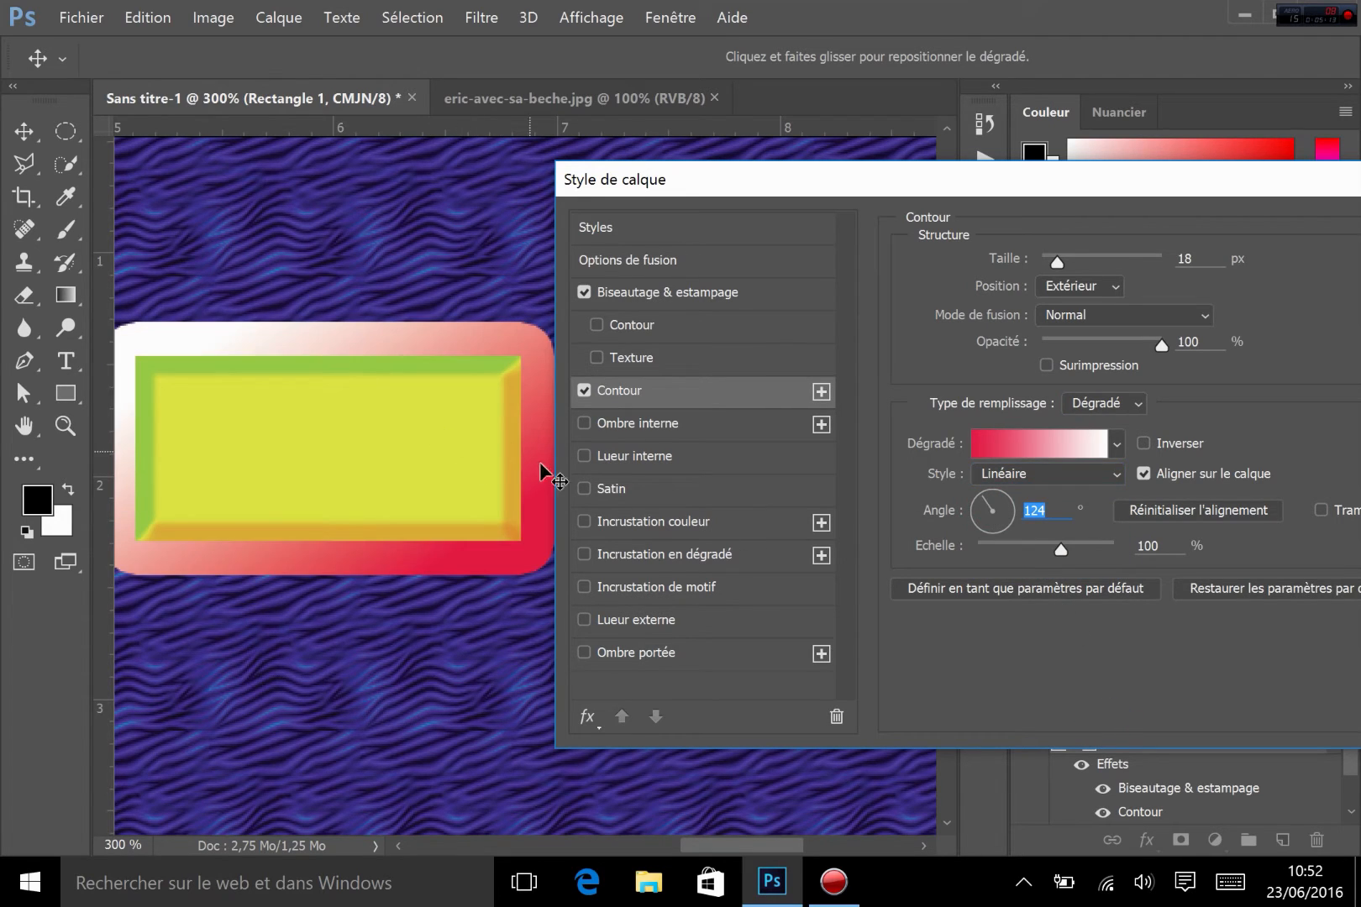
left_click(1200, 316)
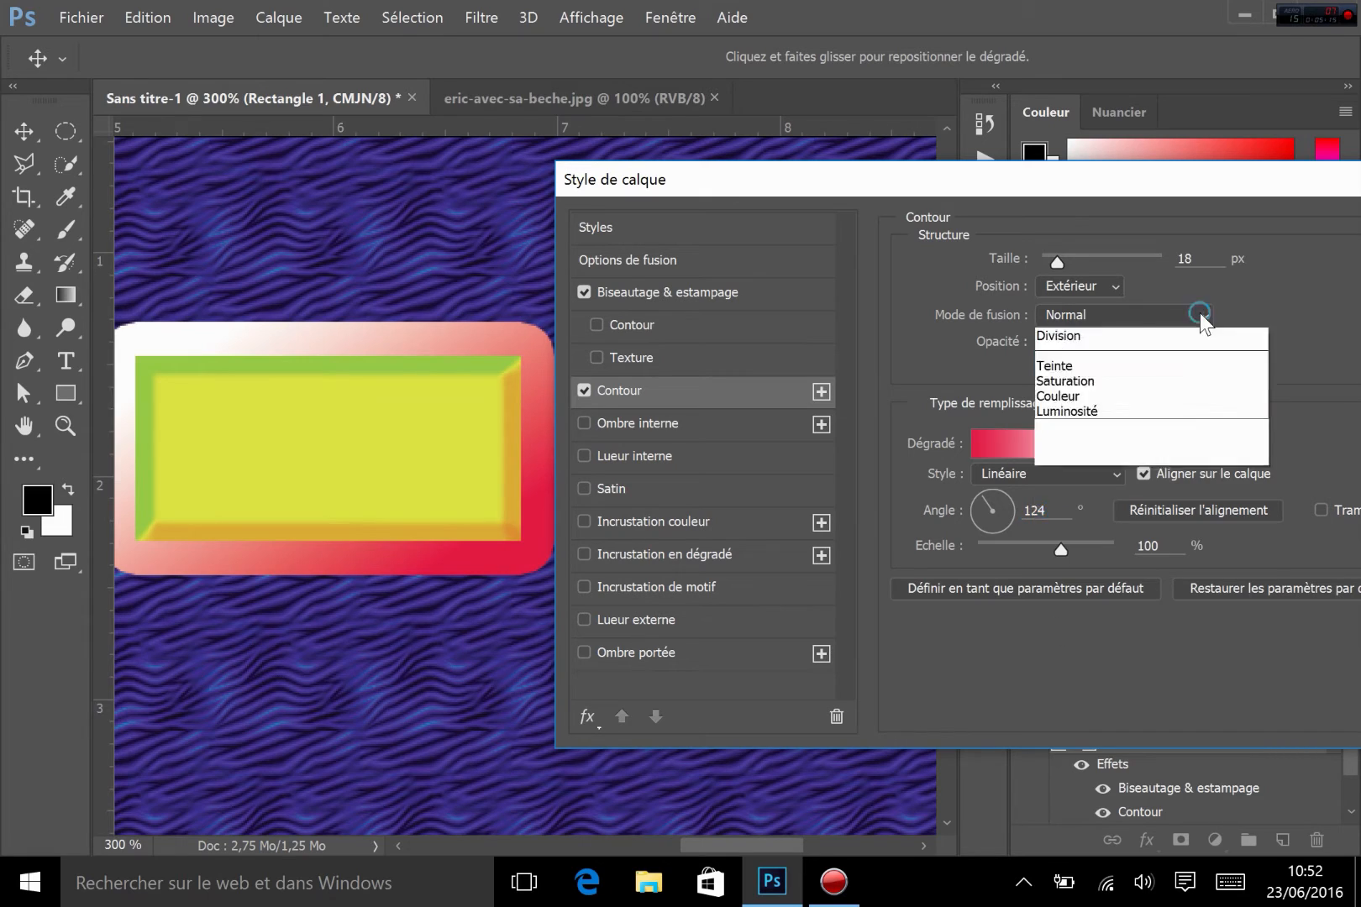
left_click(958, 408)
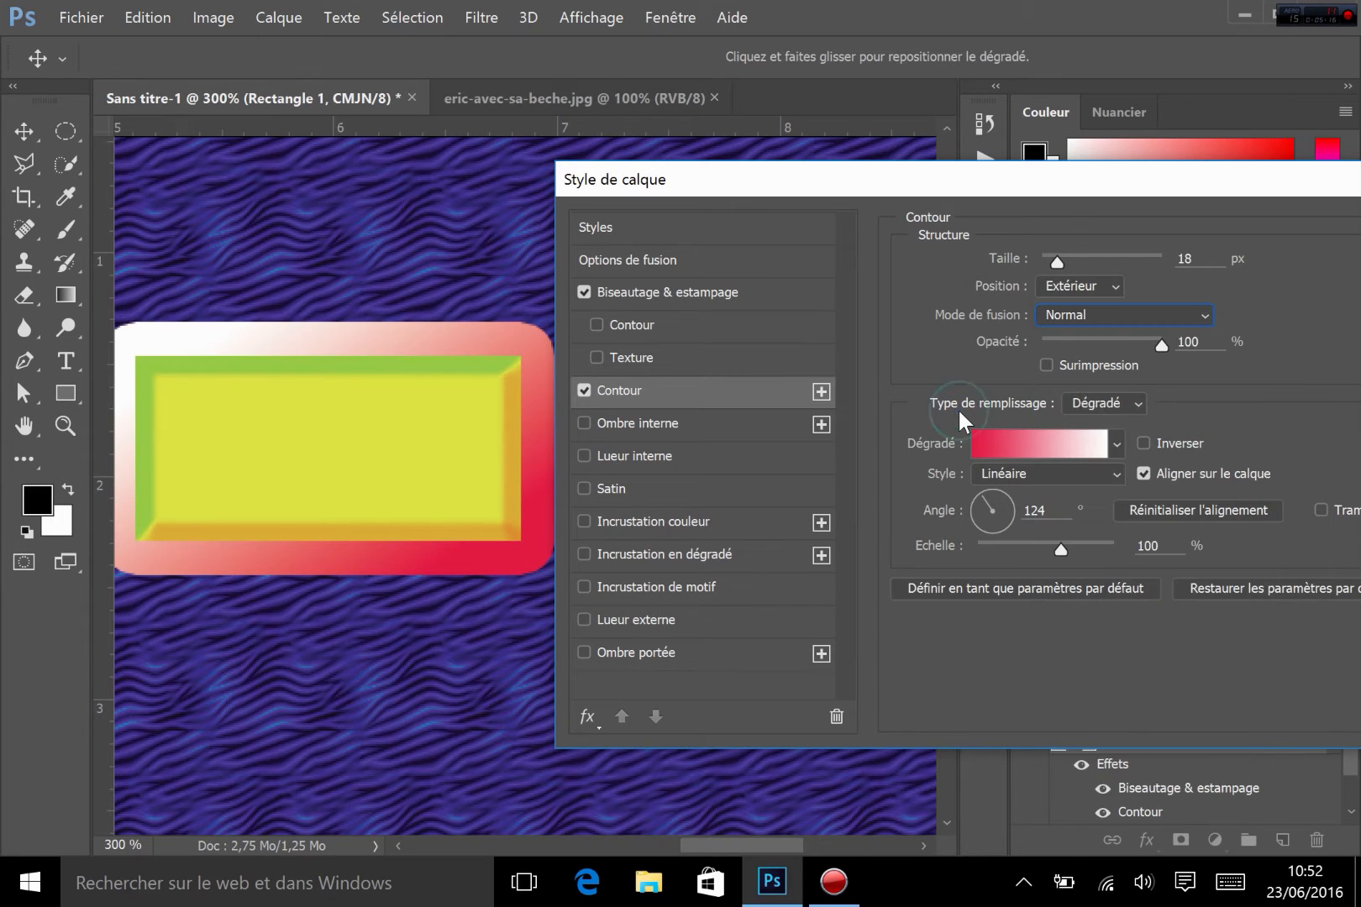
Switch the stroke's fill to Motif, try the concentric squares and yellow patterns, and choose the black-and-white mottled pattern
left_click(1096, 401)
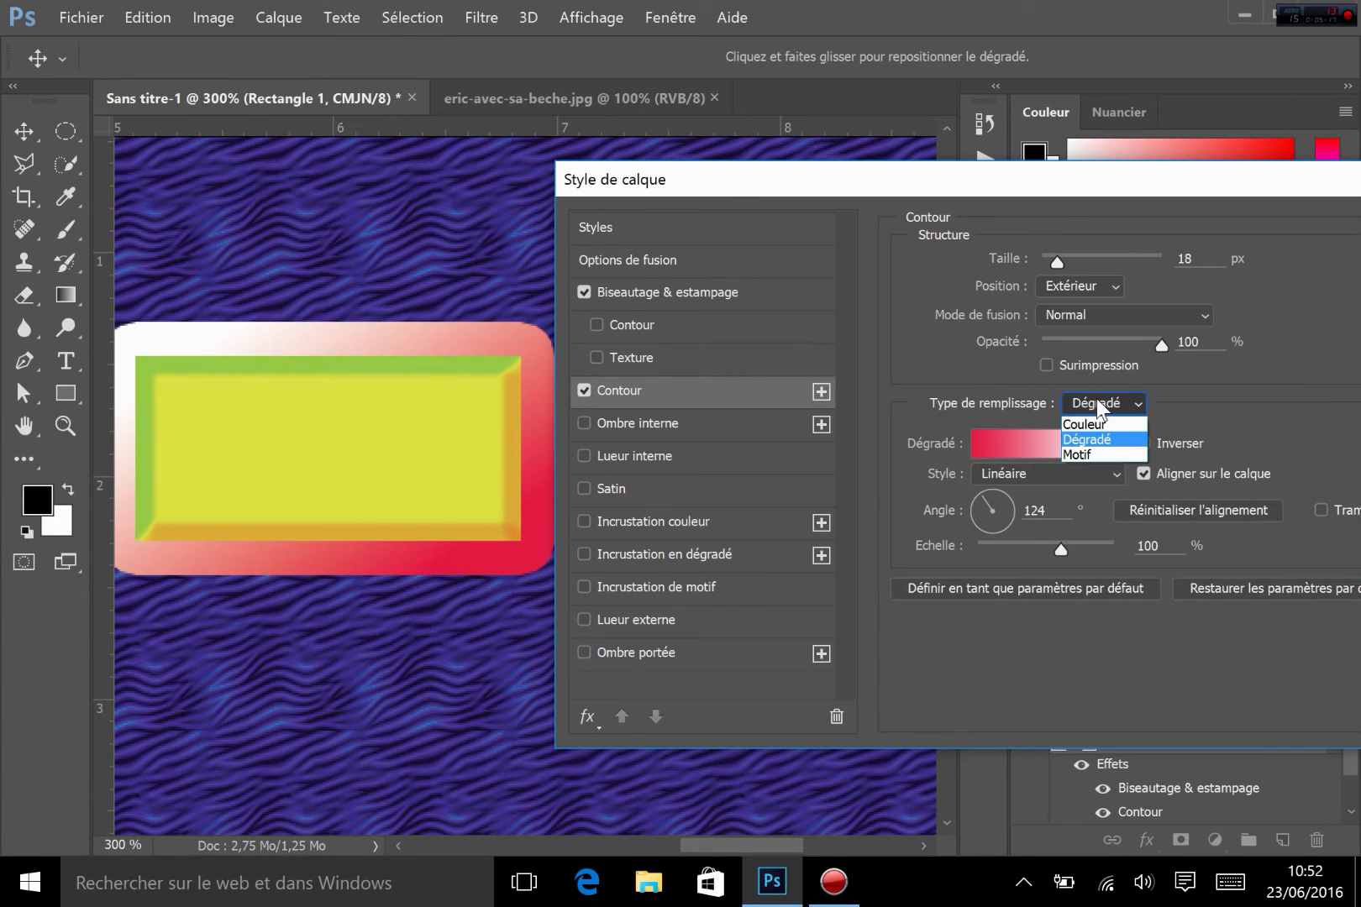
left_click(1084, 448)
left_click(1048, 469)
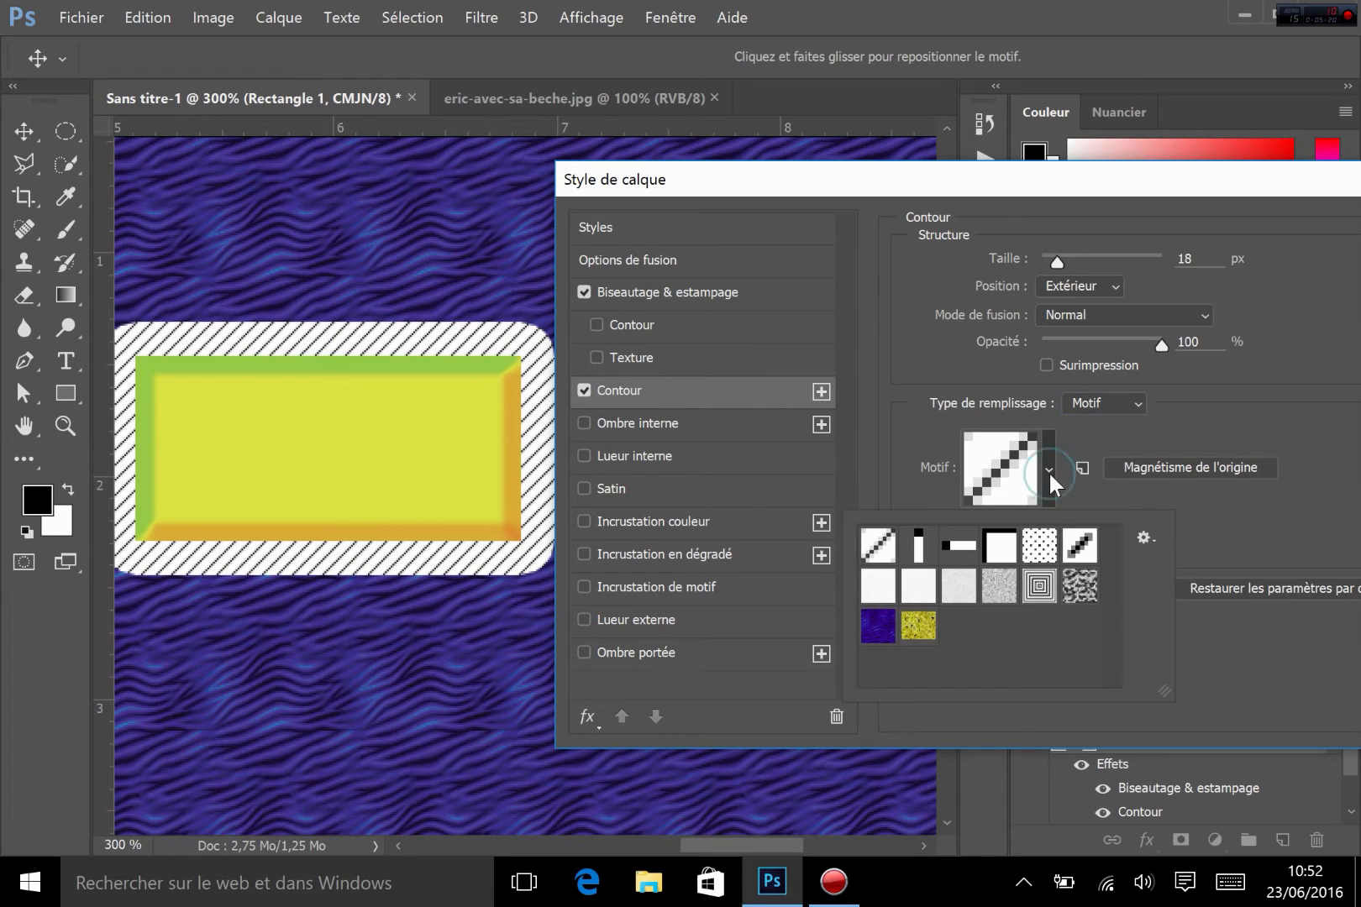
left_click(1041, 592)
left_click(910, 636)
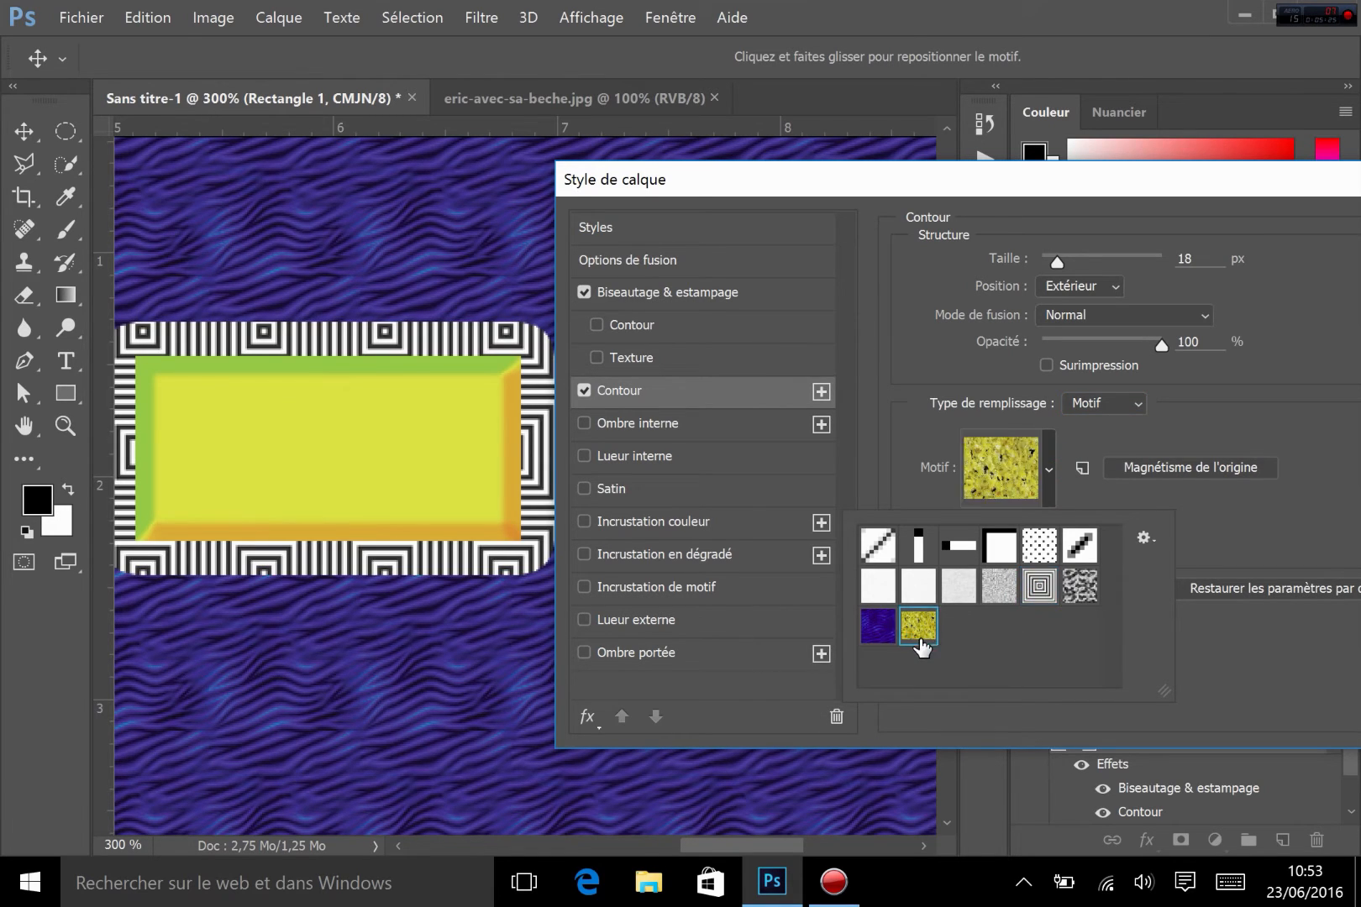
left_click(1080, 587)
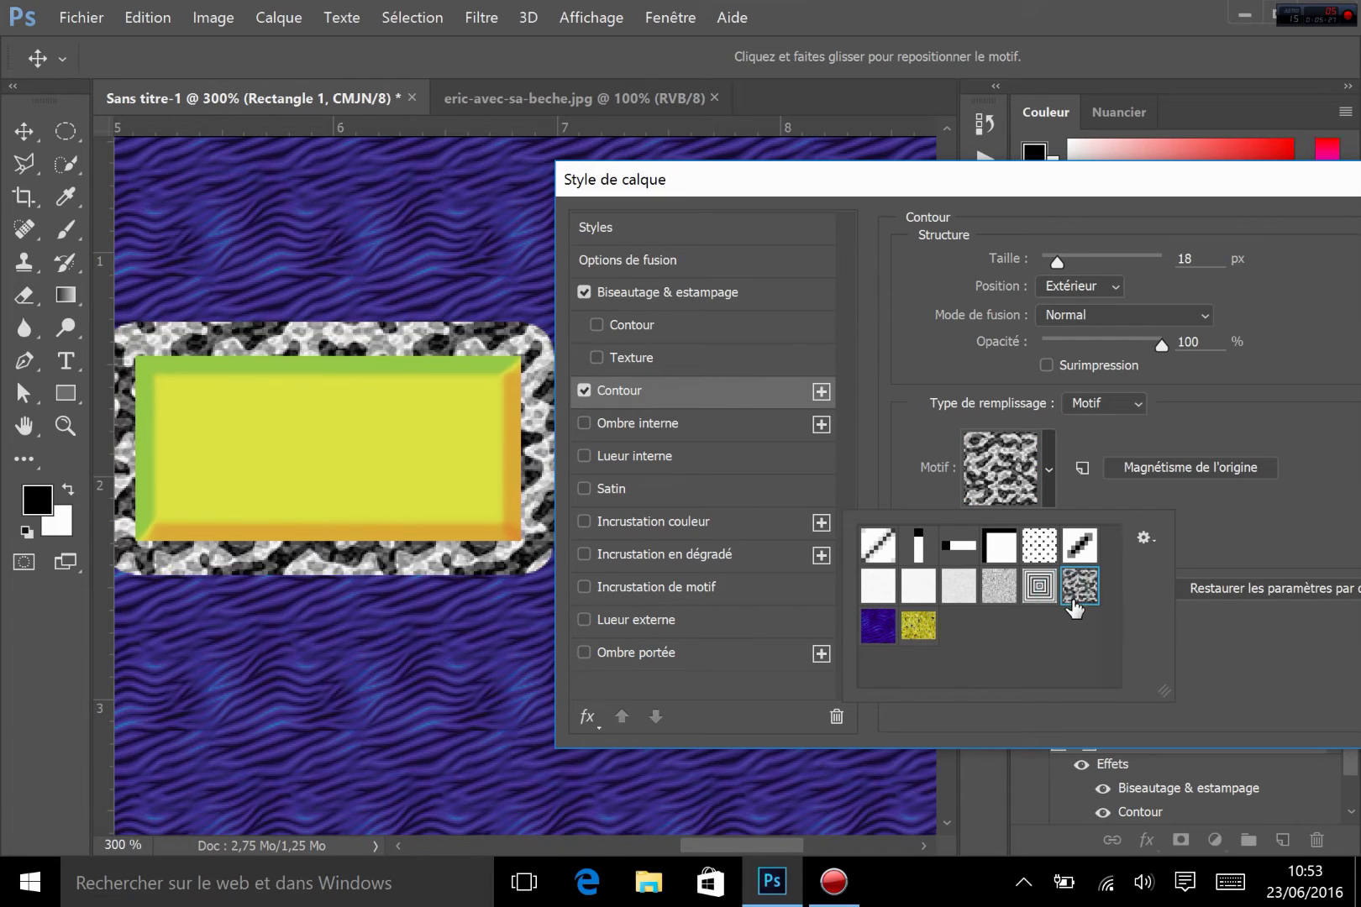
Accept the rectangle's patterned stroke and close the layer style settings
left_click(1230, 197)
left_click_drag(1222, 193, 807, 308)
left_click(1070, 349)
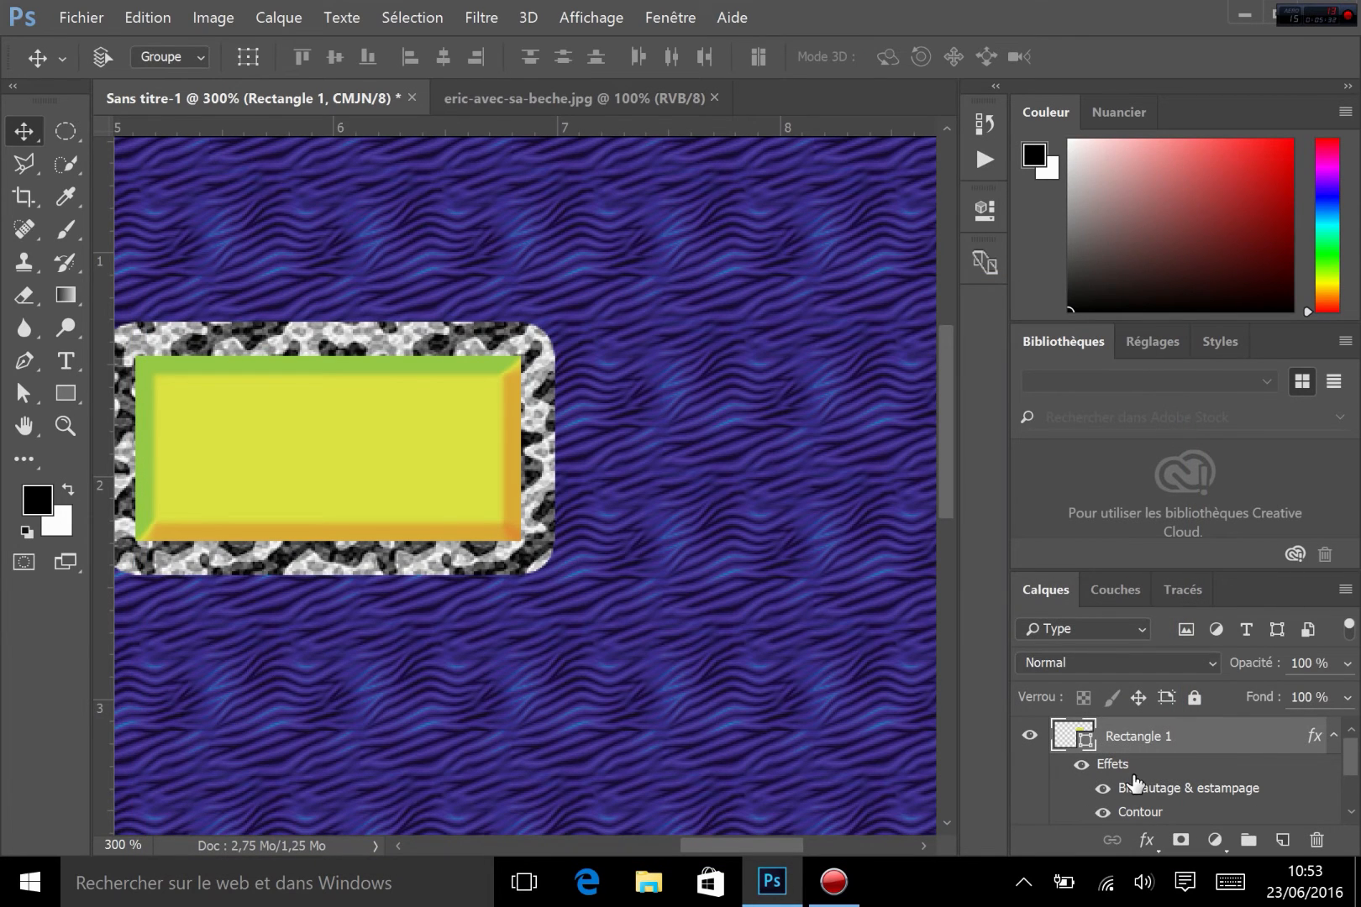
Add an Ombre interne effect to the Rectangle 1 layer and switch off its Contour and Biseautage & estampage effects
left_click(1349, 812)
left_click(1349, 812)
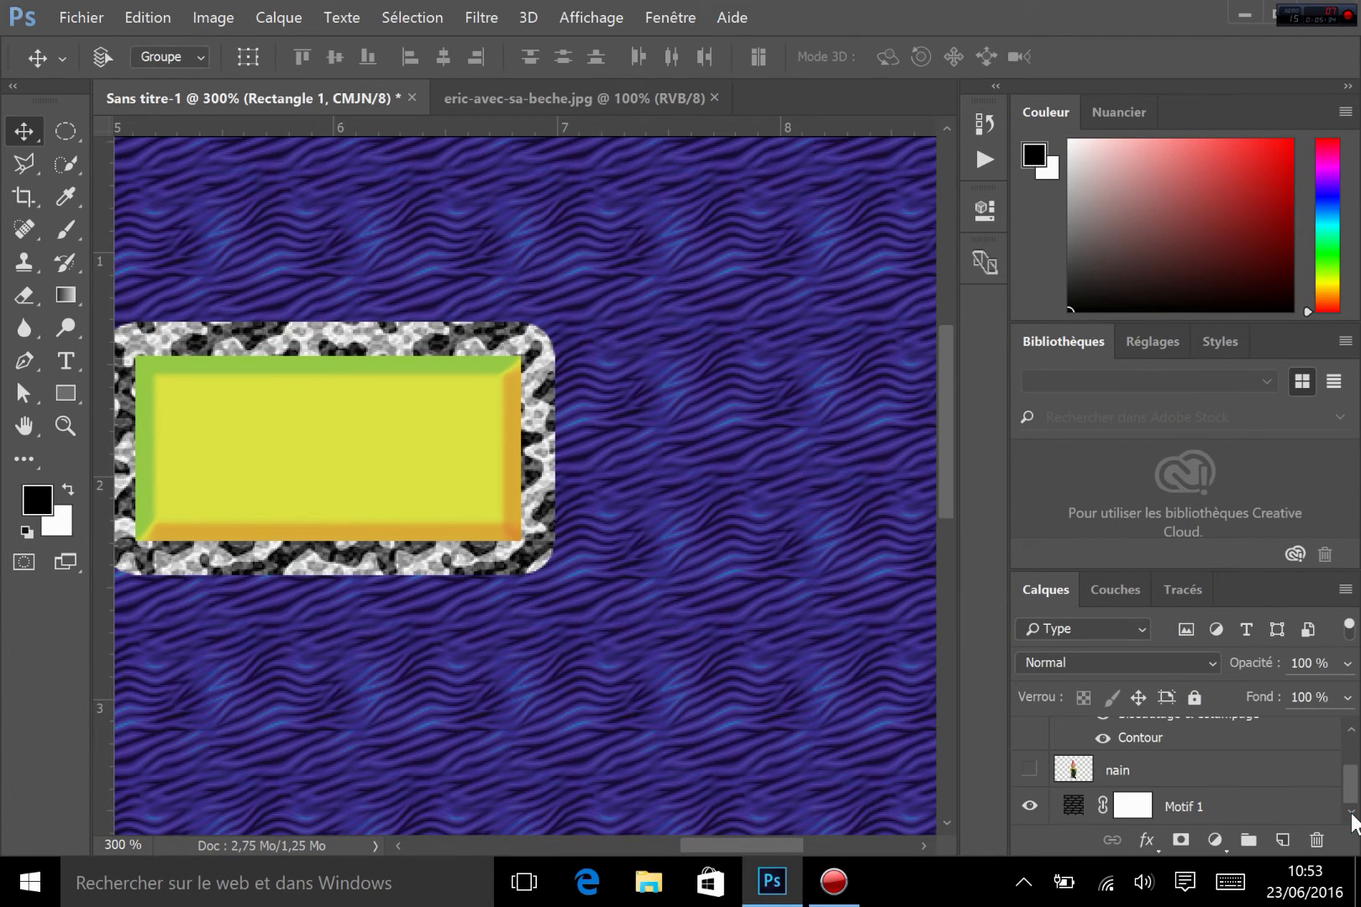
left_click(1351, 737)
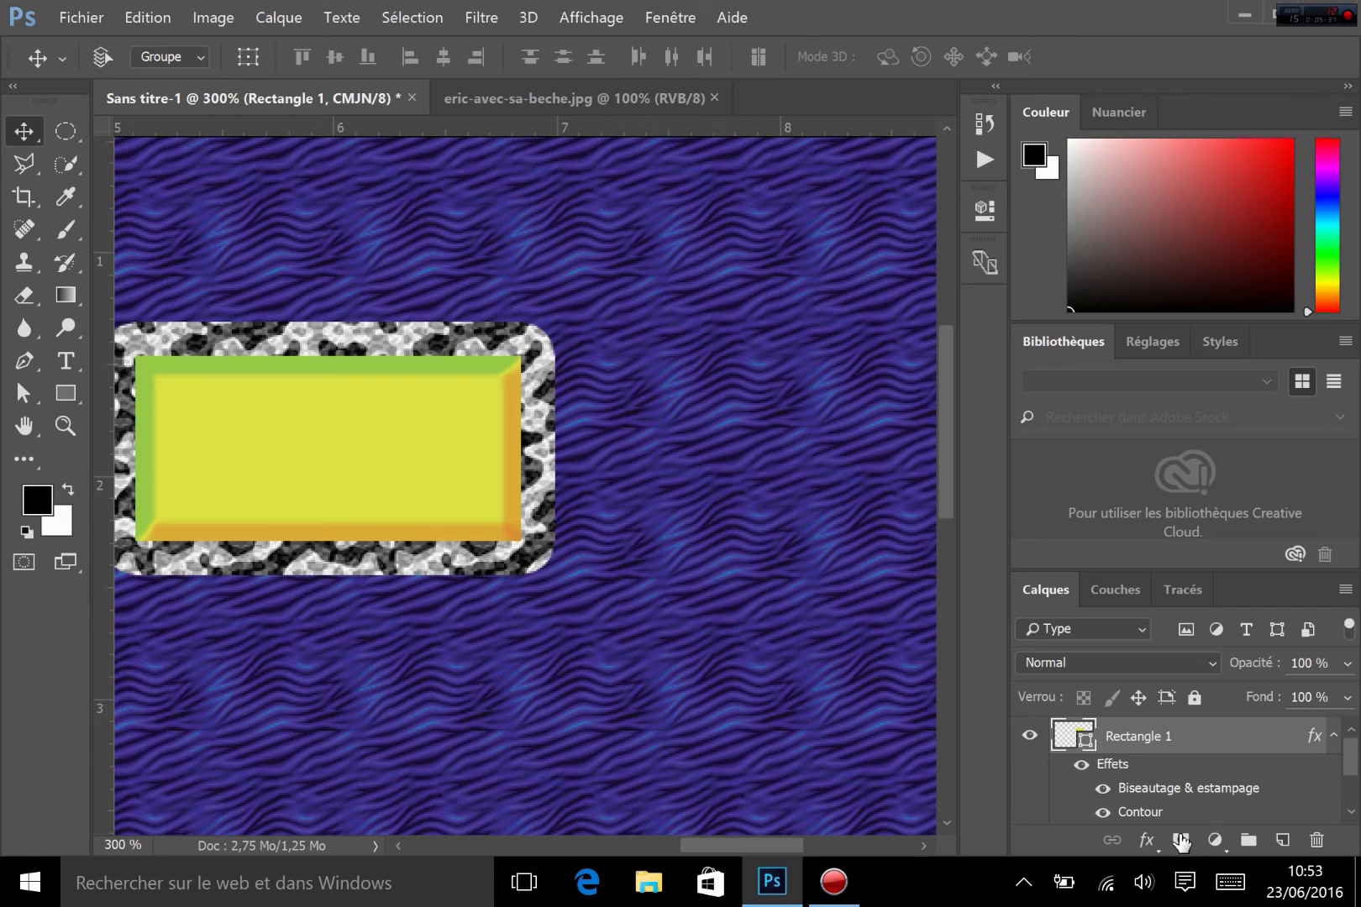
left_click(1149, 839)
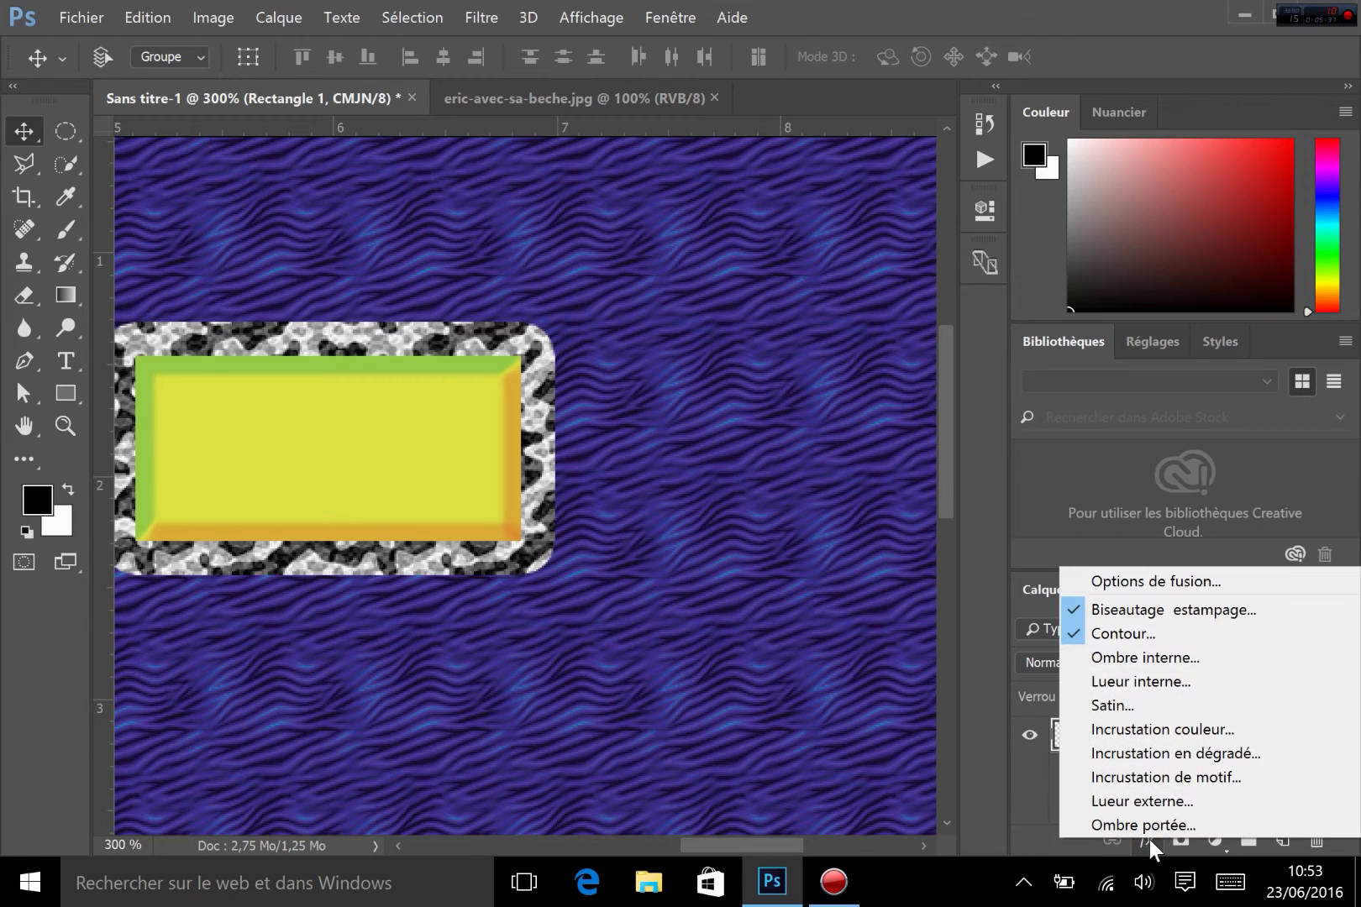
left_click(1155, 658)
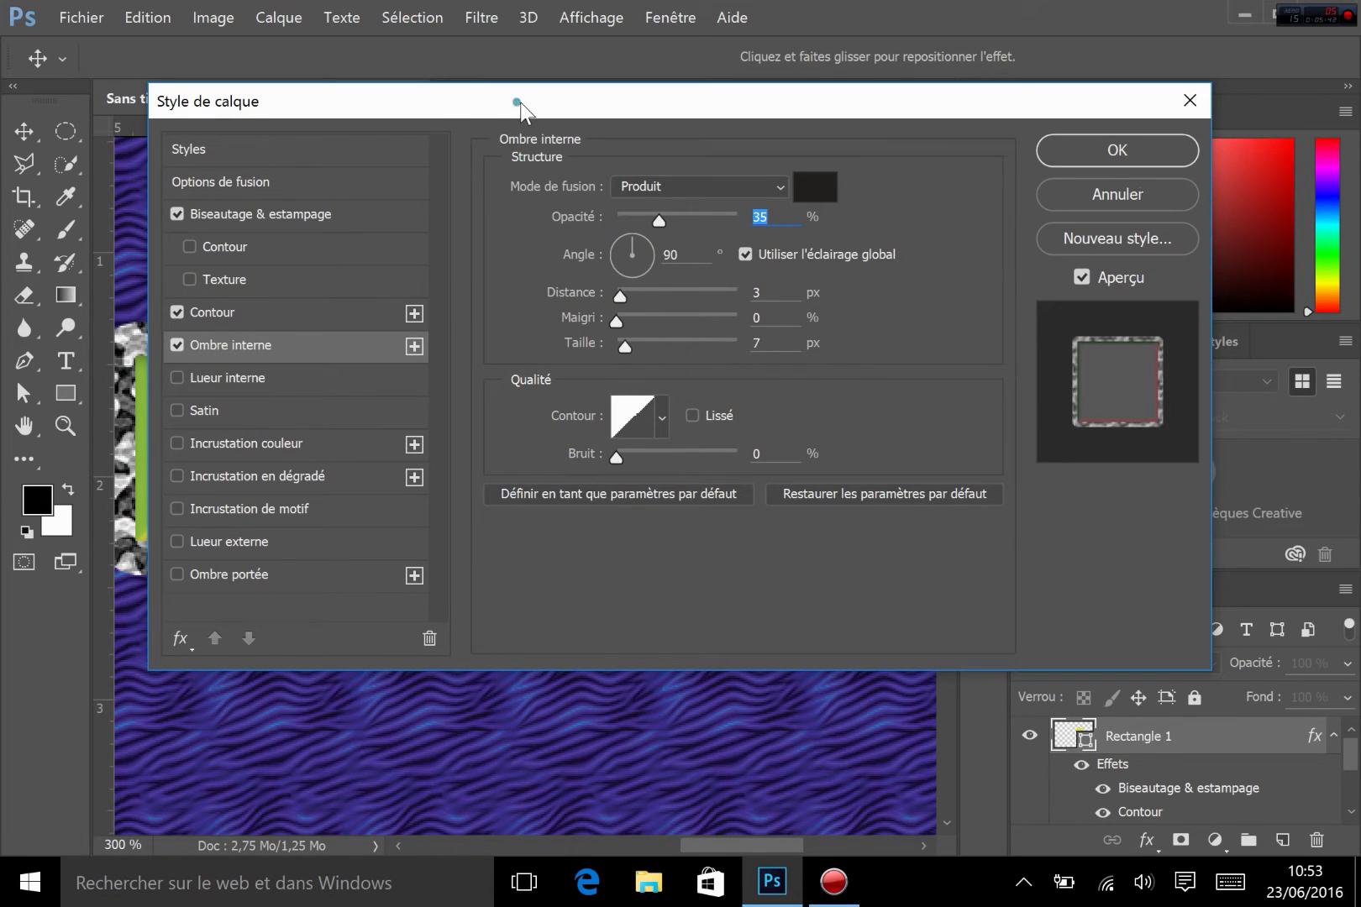
left_click_drag(519, 102, 878, 114)
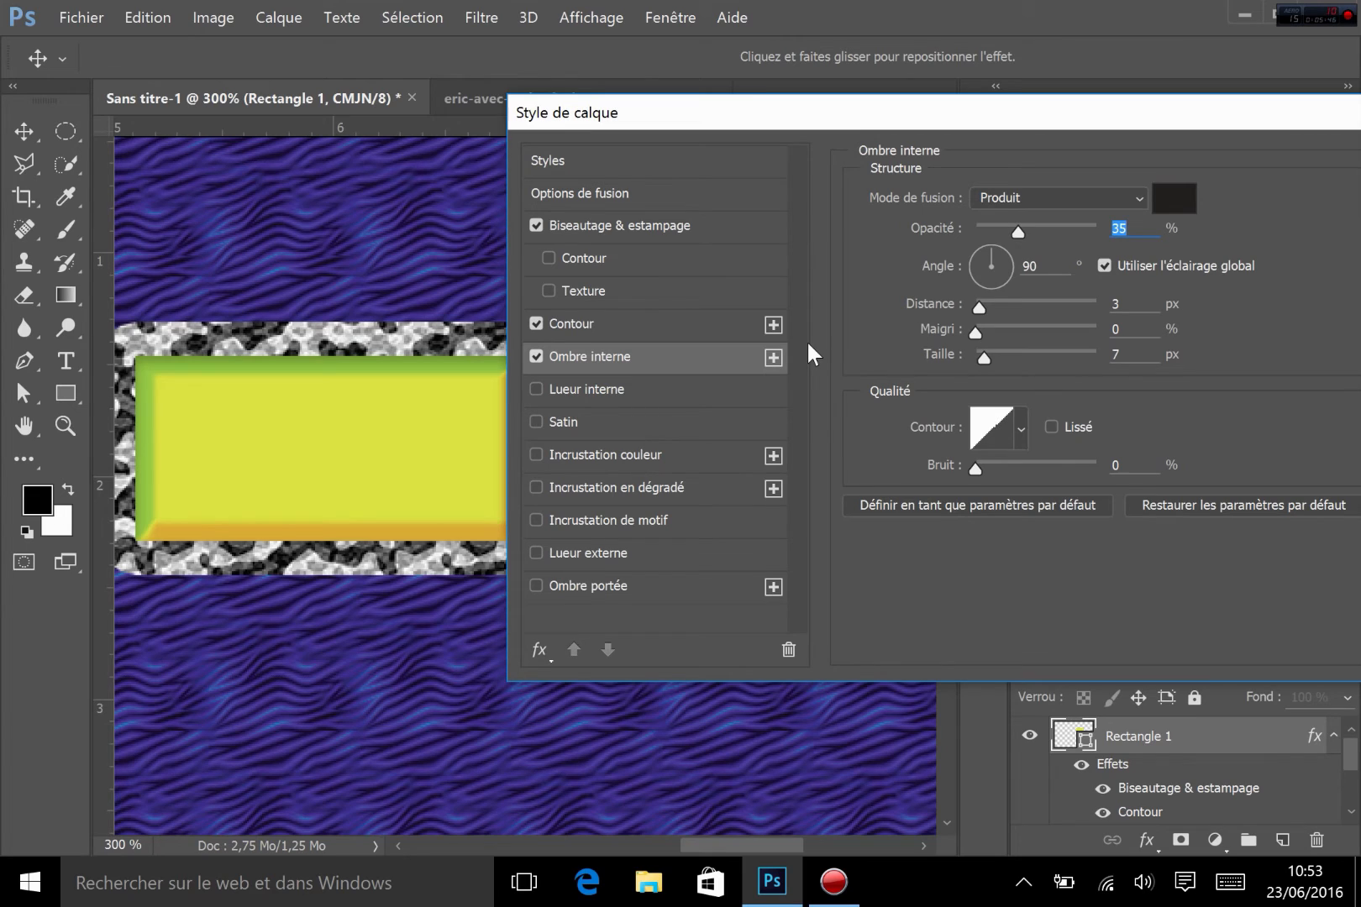
left_click(536, 324)
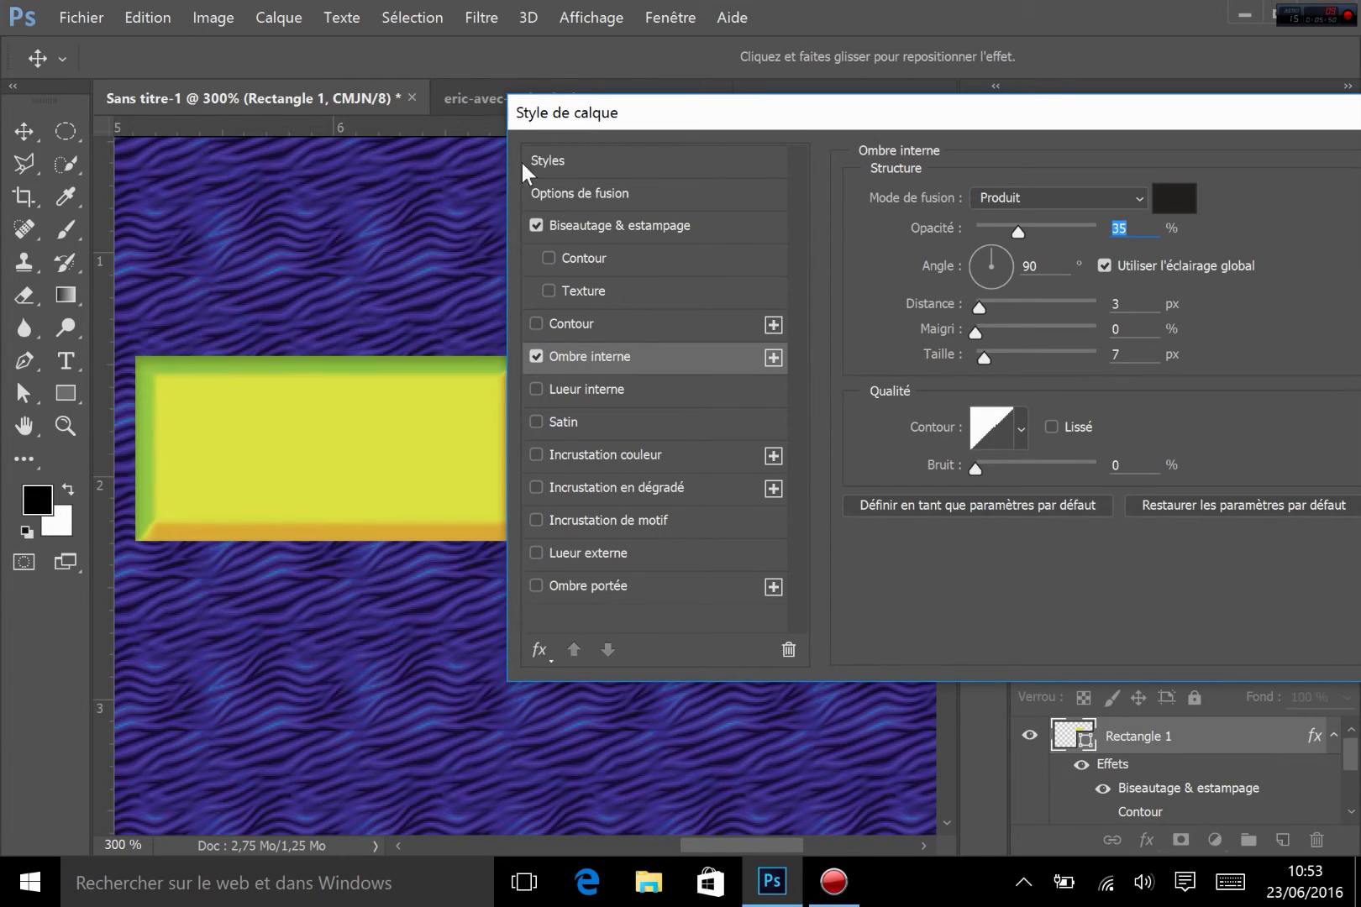
left_click(537, 225)
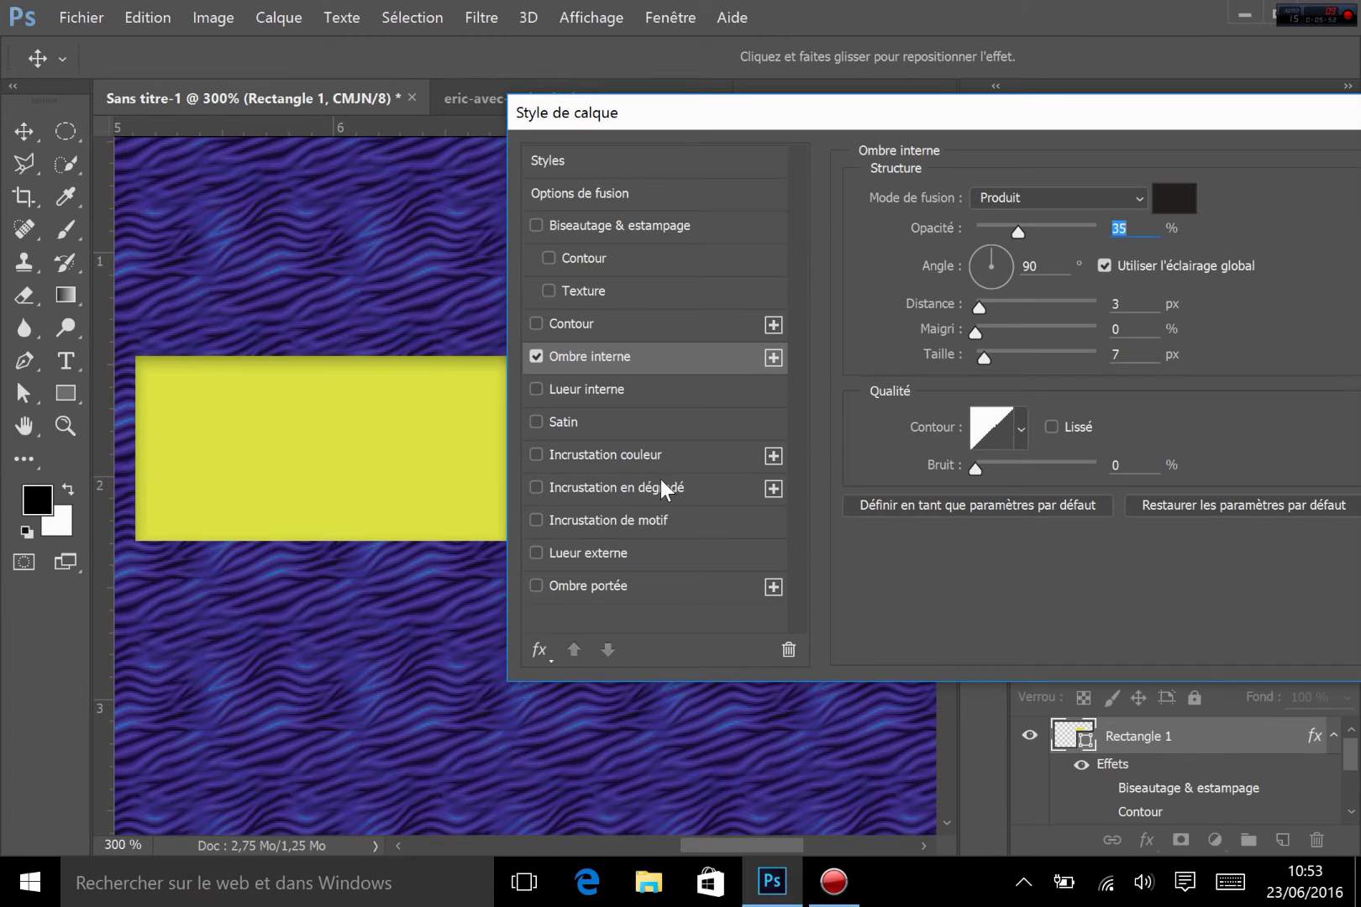
left_click_drag(792, 124, 849, 139)
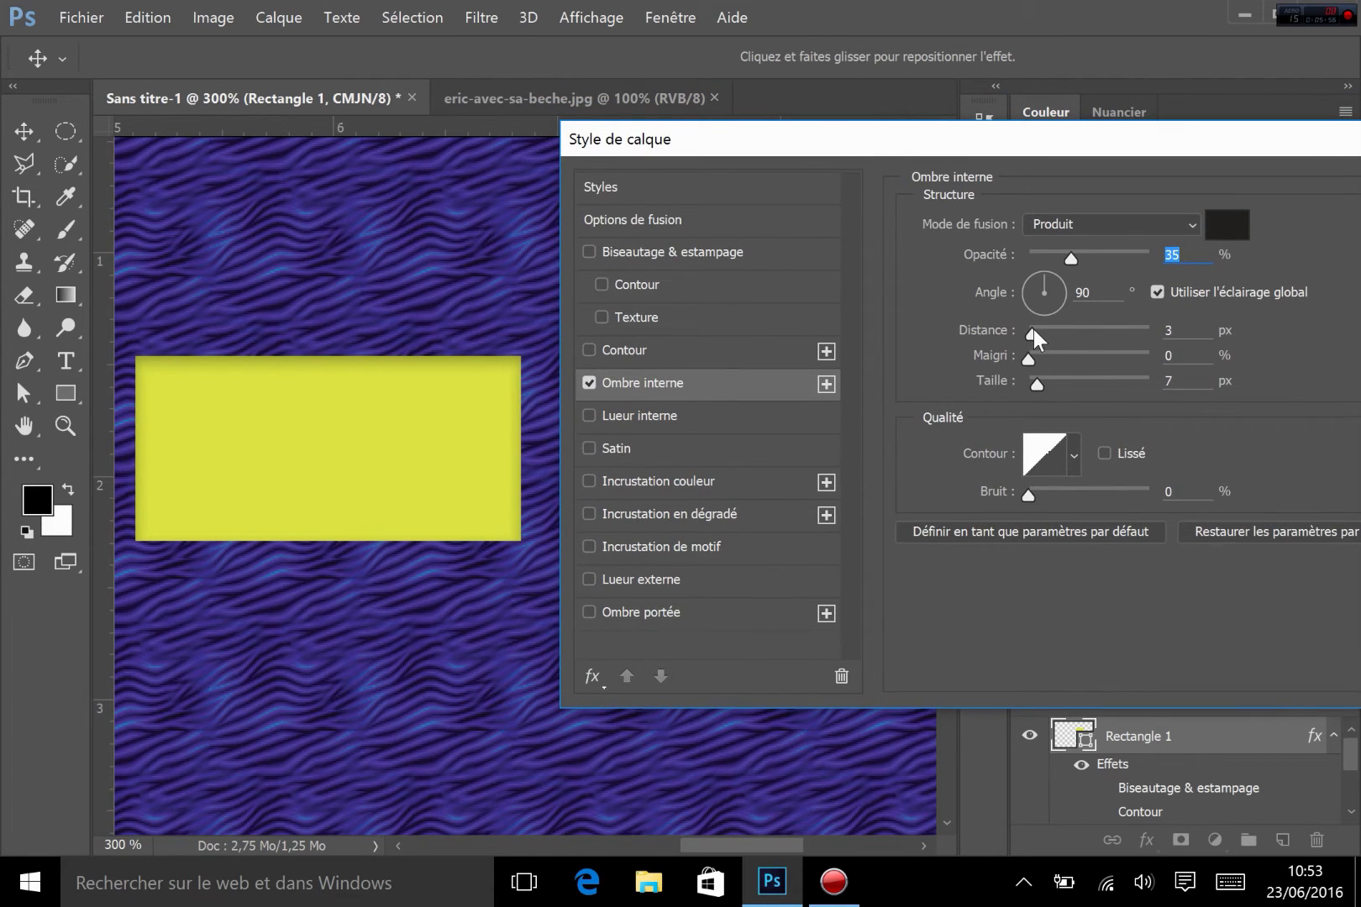
Try the inner shadow at 100 % opacity, 3 px distance, 42 % Maigri and 38 px size
left_click_drag(1033, 329, 1043, 379)
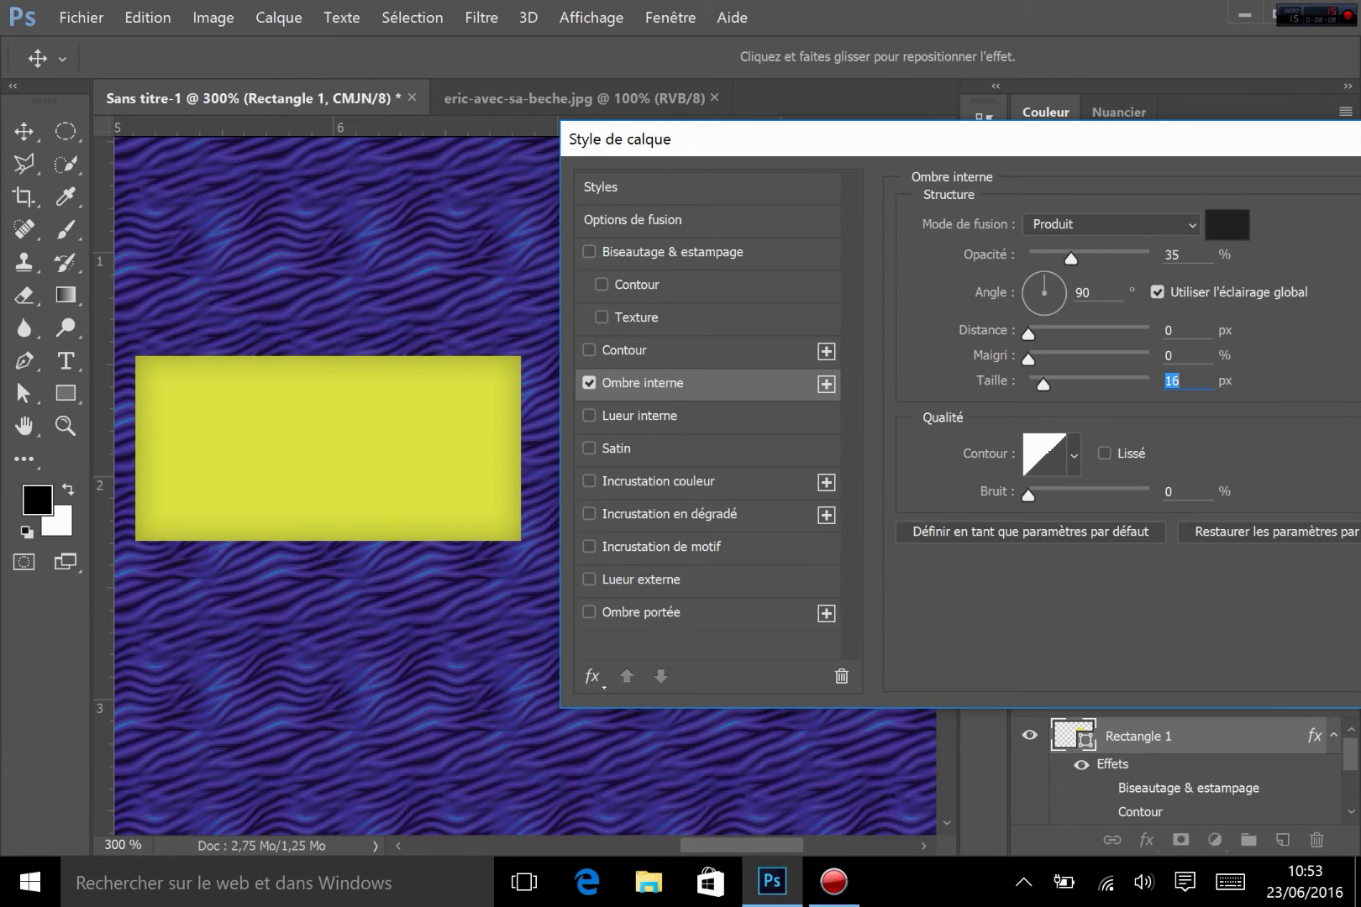
left_click_drag(1070, 259, 1149, 248)
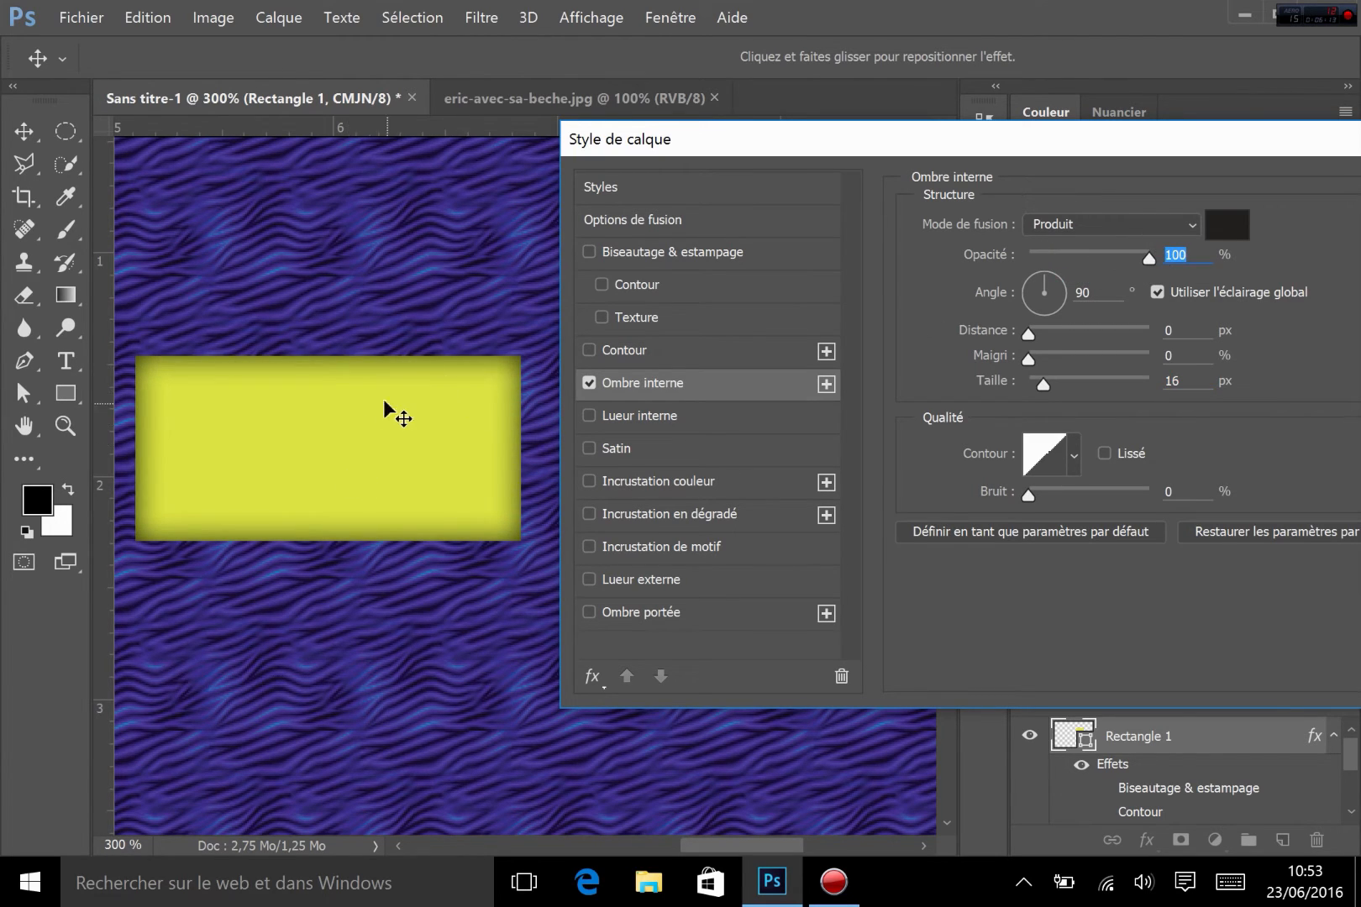
mouse_move(1048, 379)
left_mouse_down()
mouse_move(1034, 385)
mouse_move(1055, 336)
mouse_move(1029, 337)
mouse_move(1029, 363)
mouse_move(1110, 361)
mouse_move(1053, 383)
left_mouse_up()
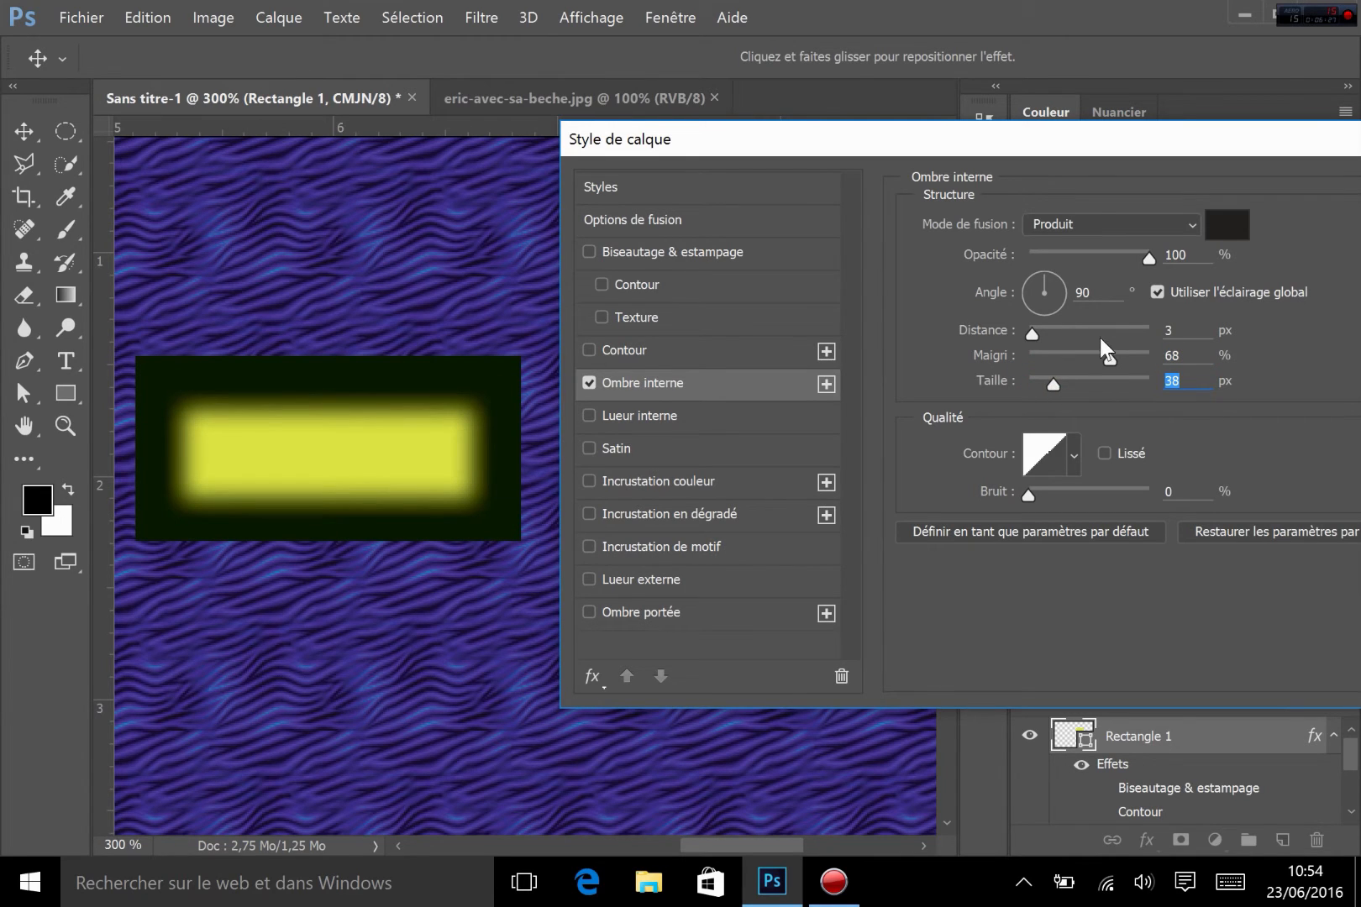
left_click_drag(1111, 357, 1143, 359)
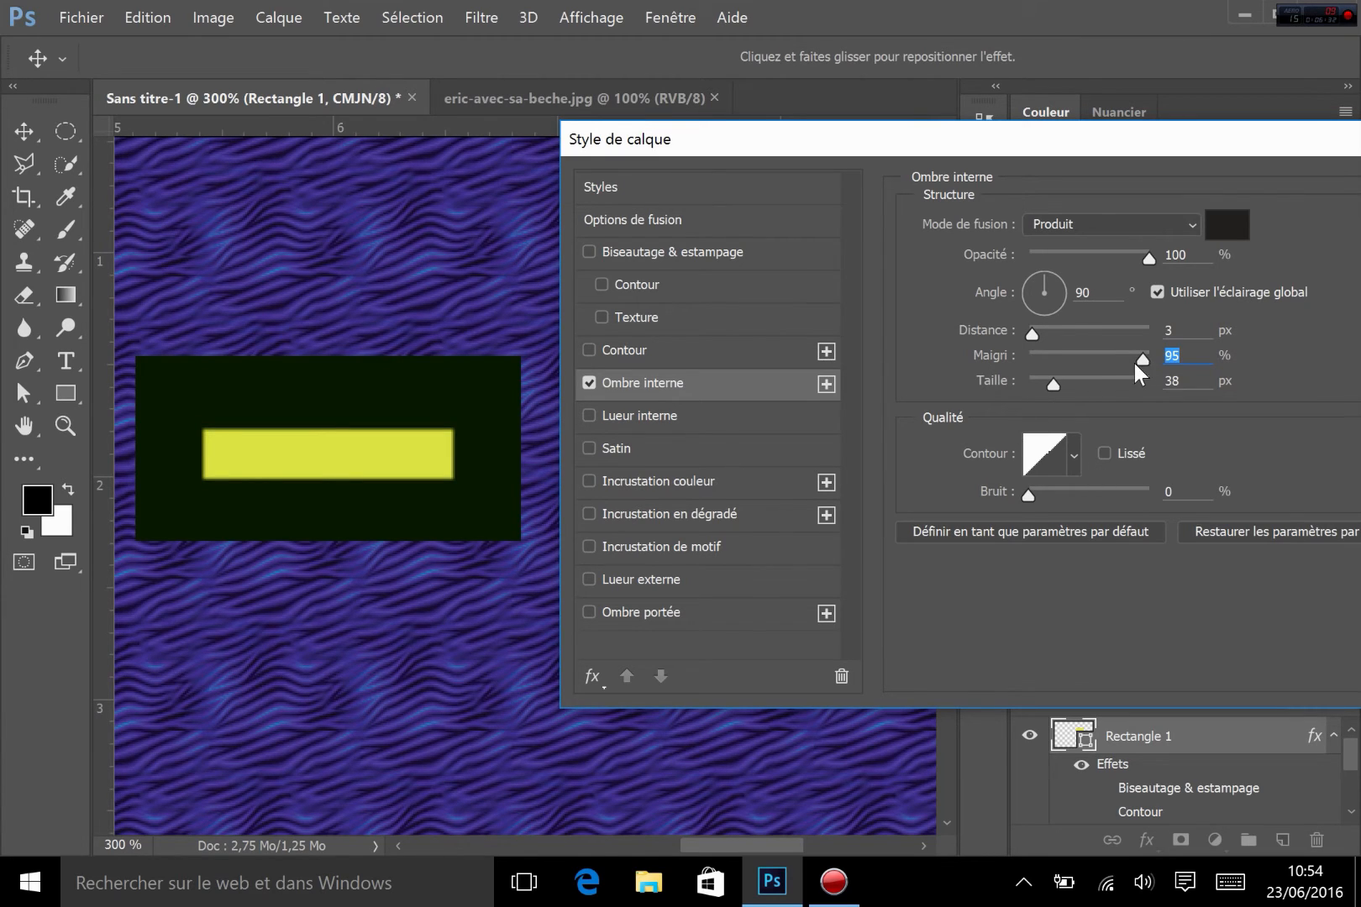
left_click_drag(1138, 364, 1080, 354)
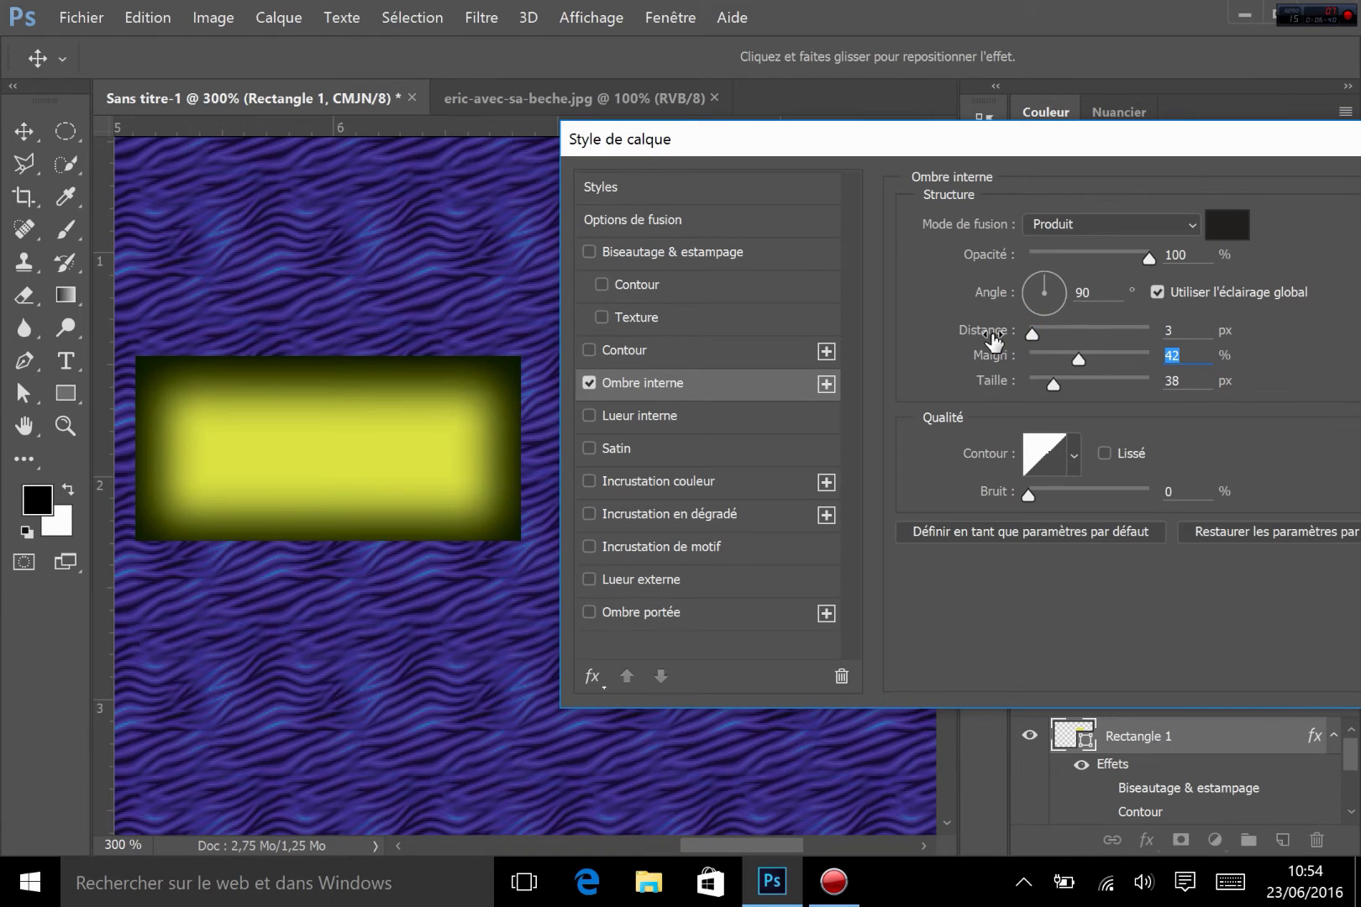
Compare the linear and bell-shaped contour curves on the inner shadow, ending on the bell shape
left_click(1072, 458)
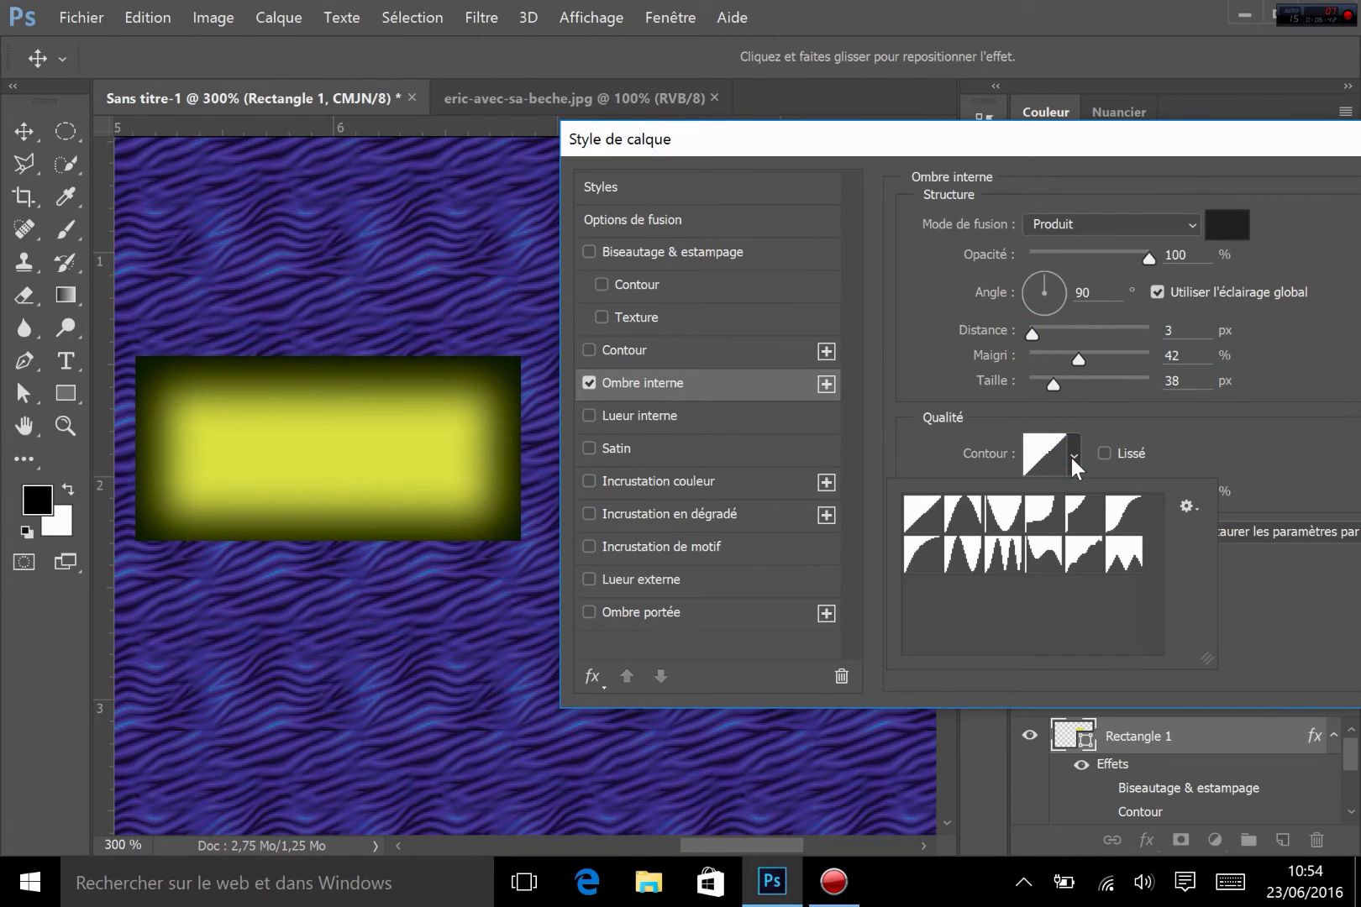
left_click(963, 515)
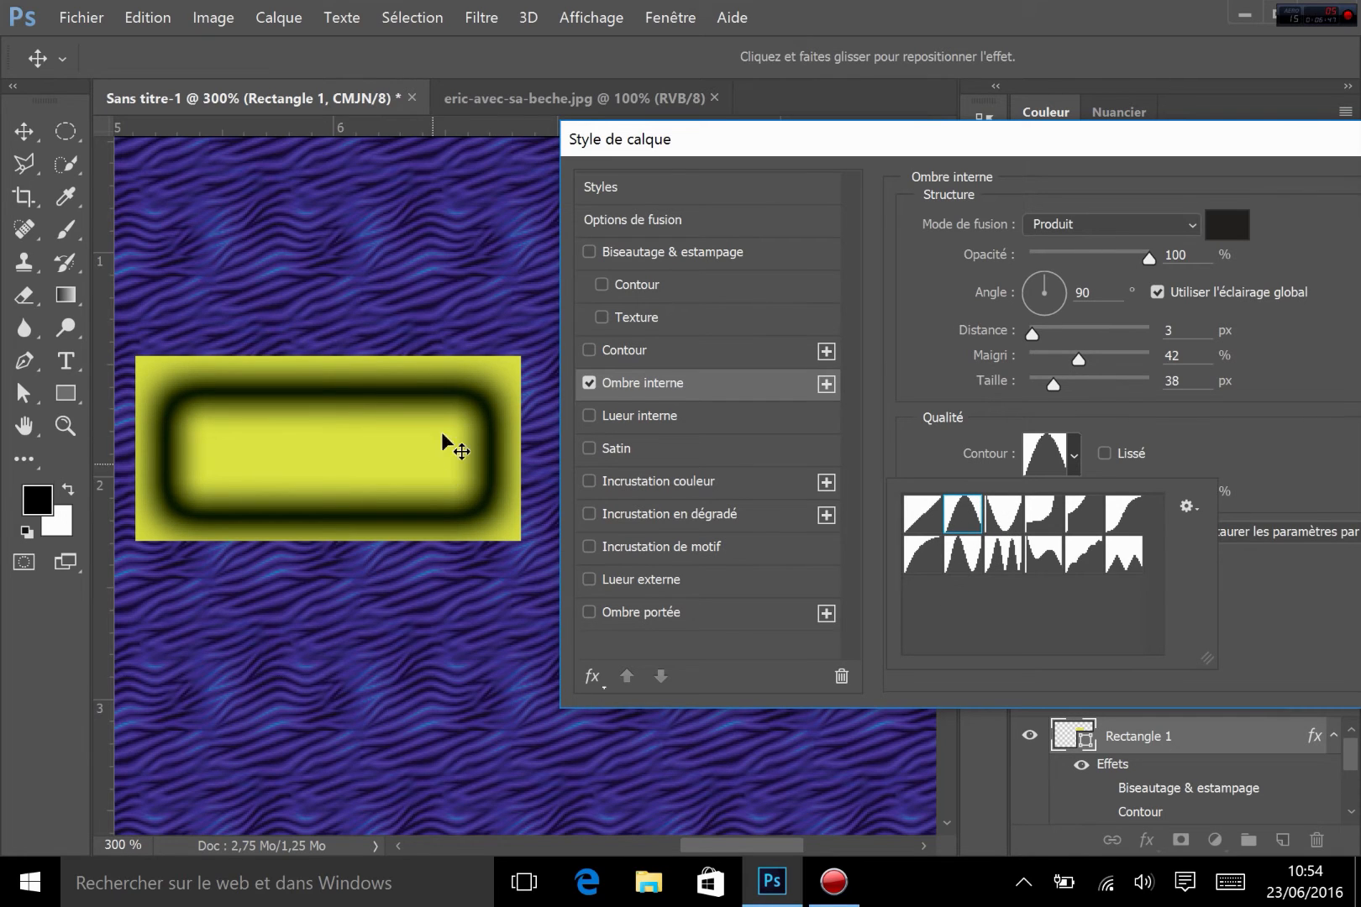
left_click(922, 527)
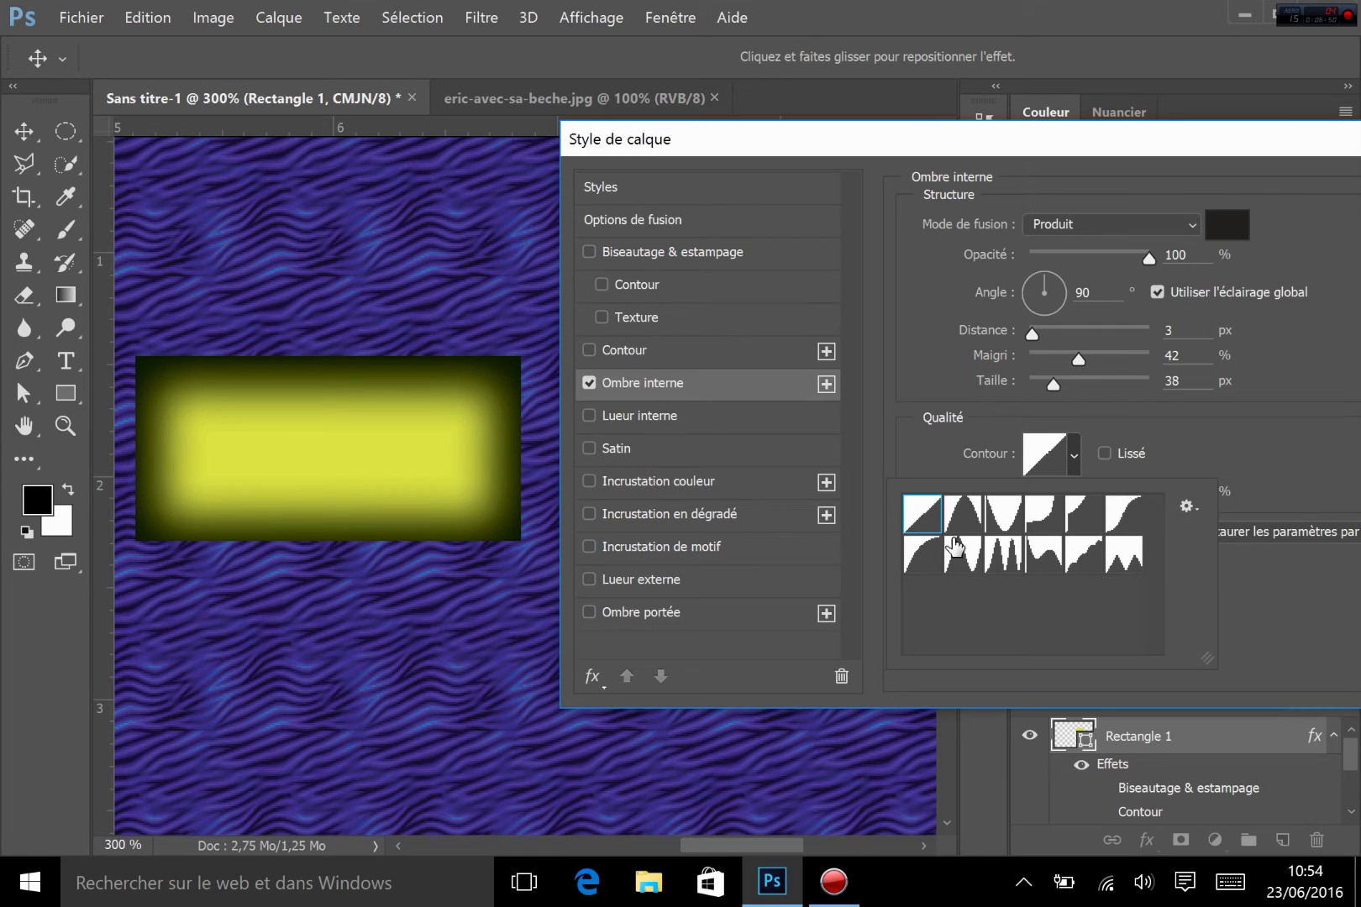
left_click(948, 514)
left_click(905, 529)
left_click(962, 519)
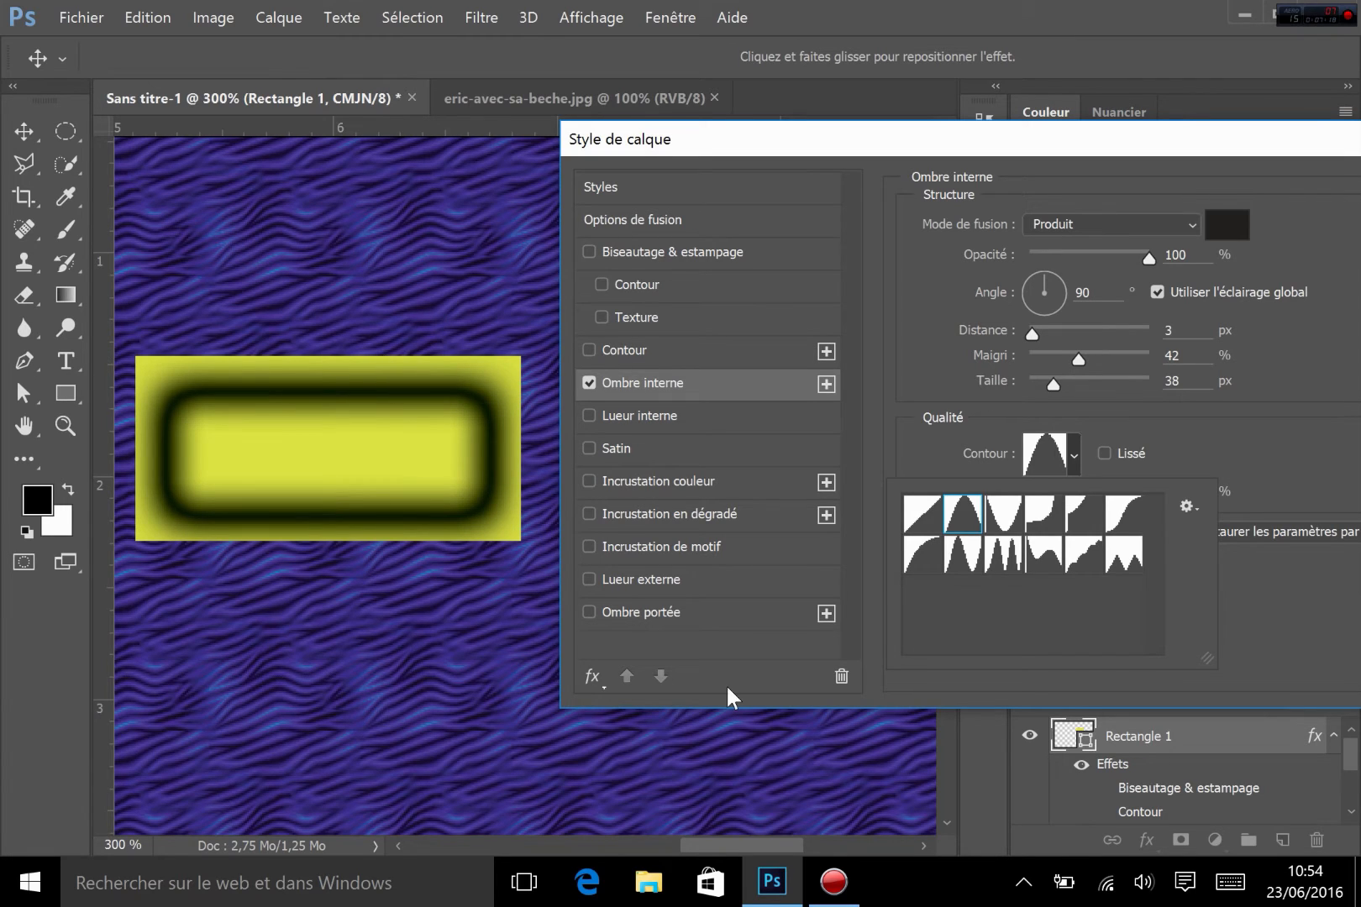
Try other contour presets on the inner shadow, including the inverted bell, double-peak, stepped and sawtooth curves
left_click(997, 519)
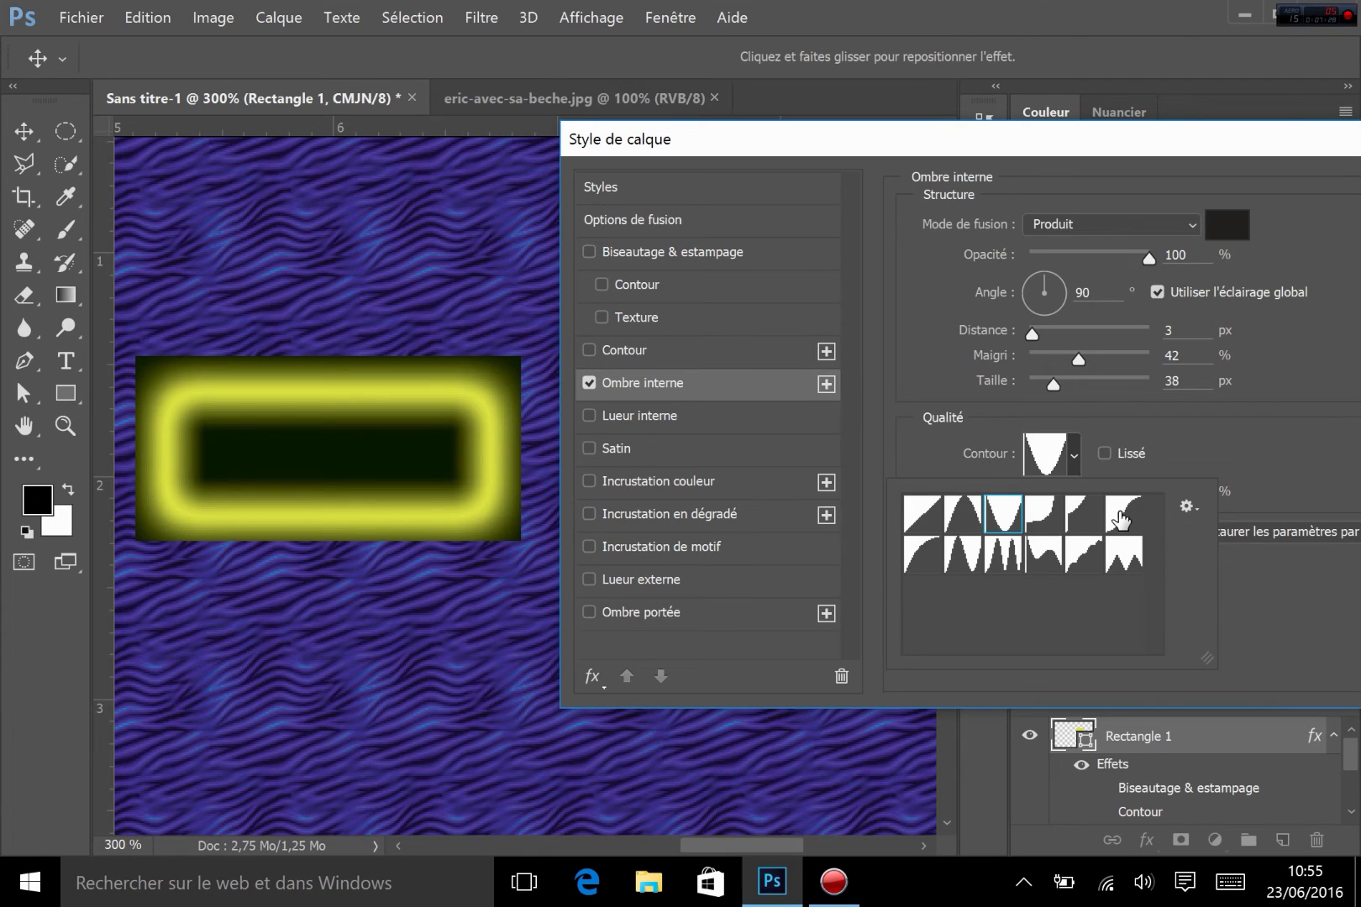
left_click(923, 558)
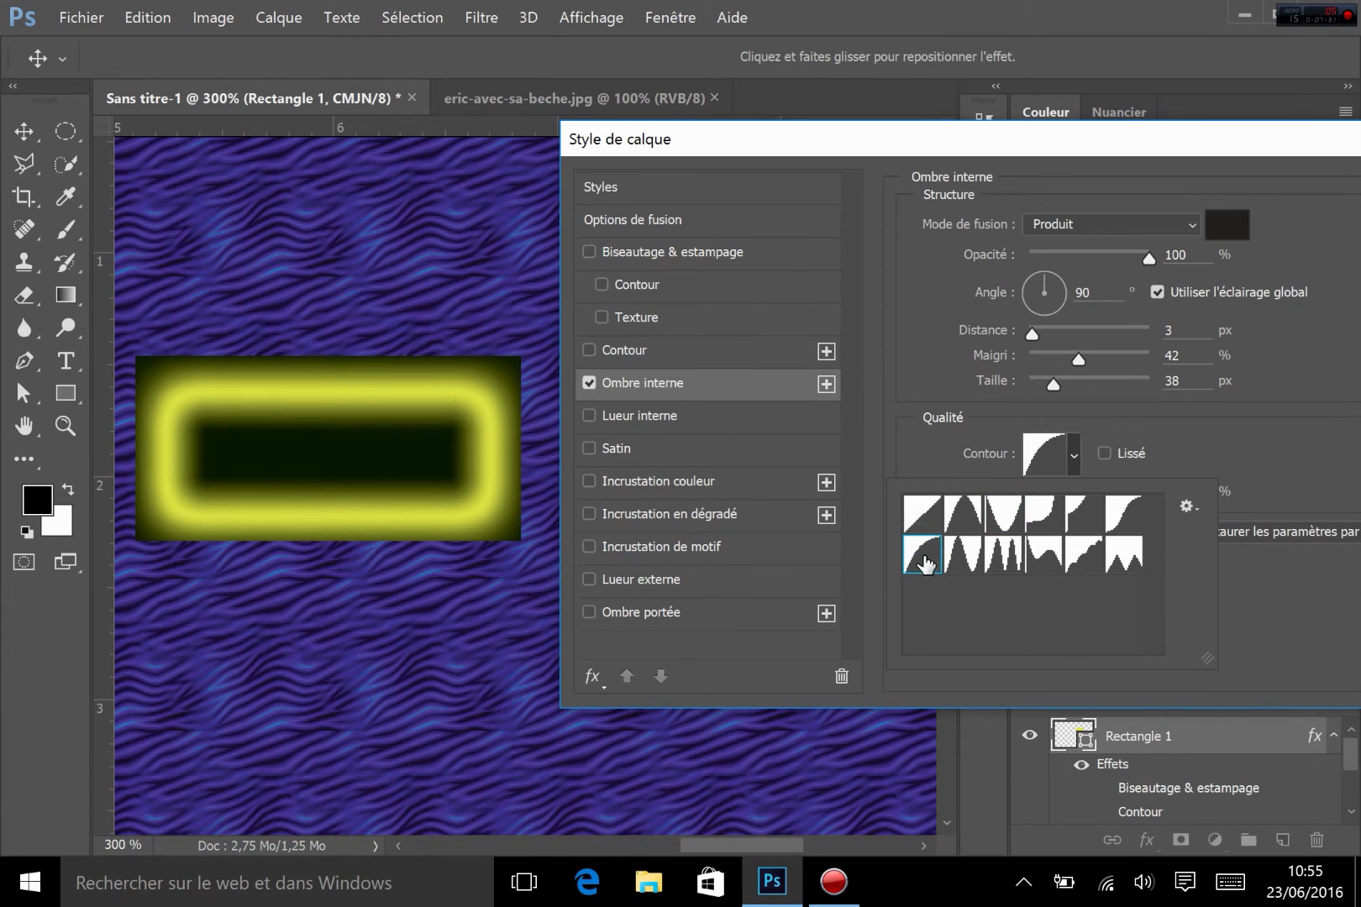
left_click(966, 567)
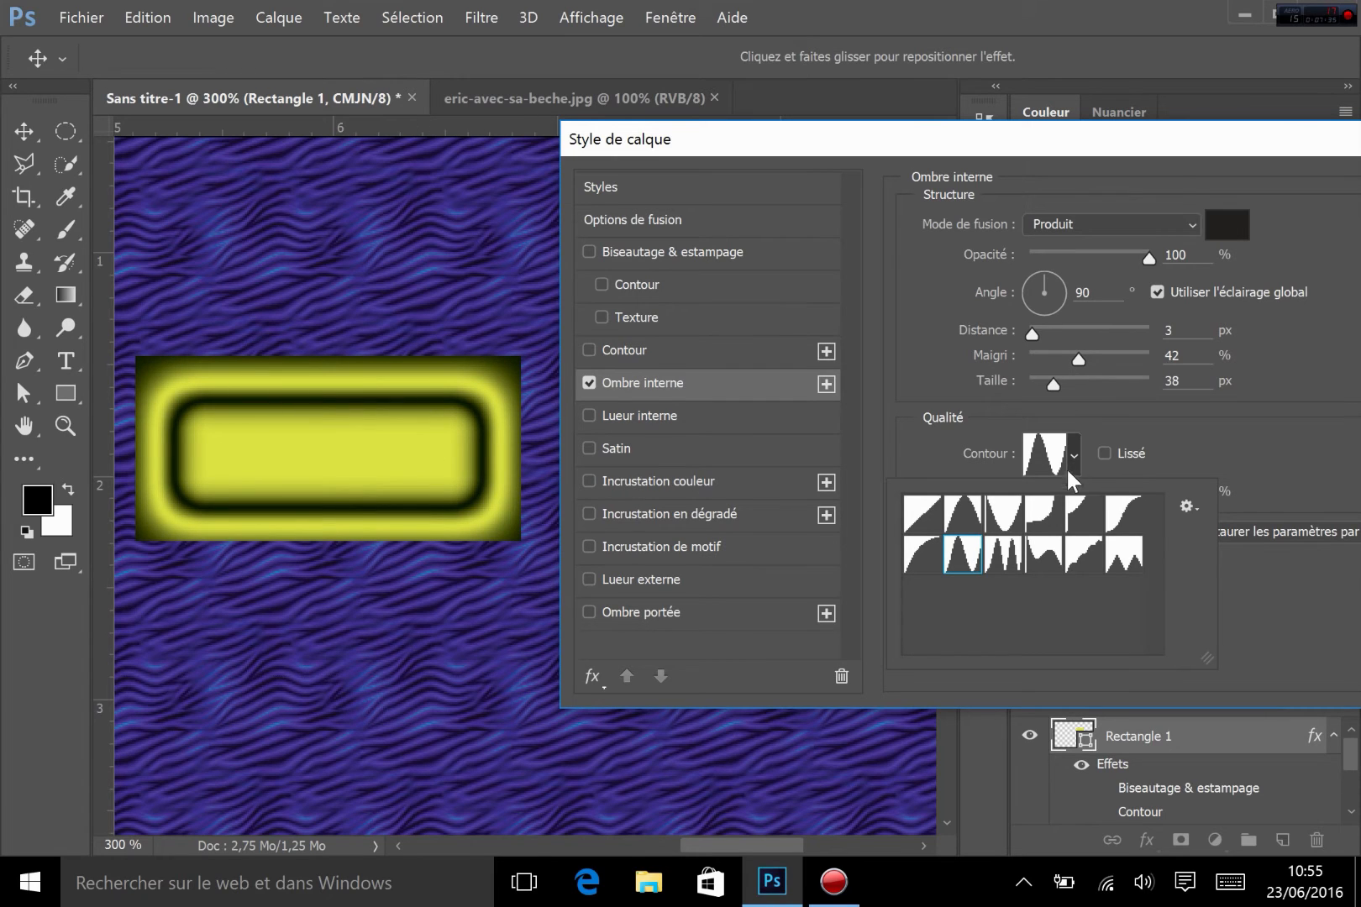
left_click(1042, 558)
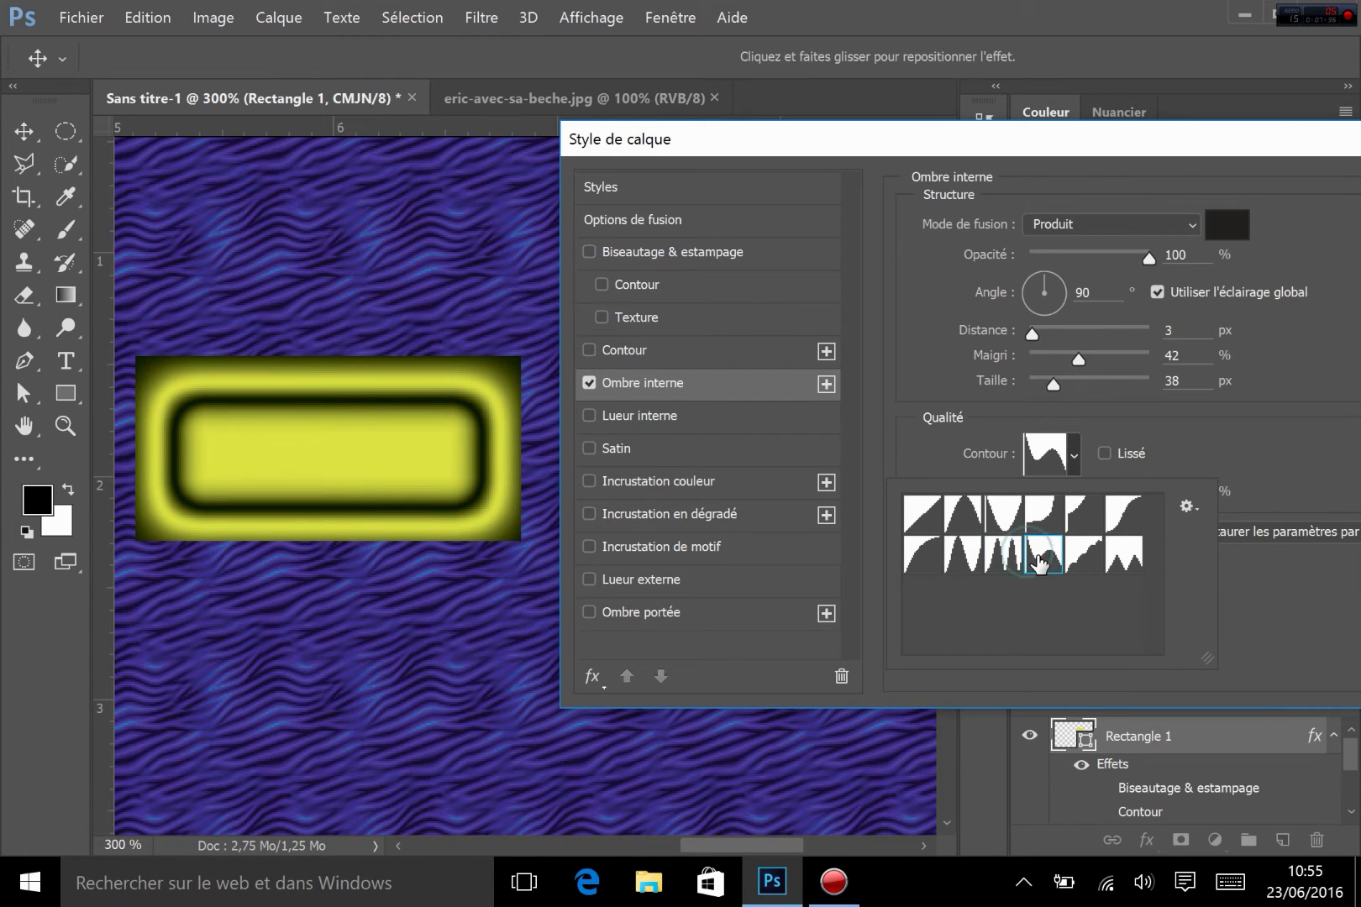
left_click(1078, 561)
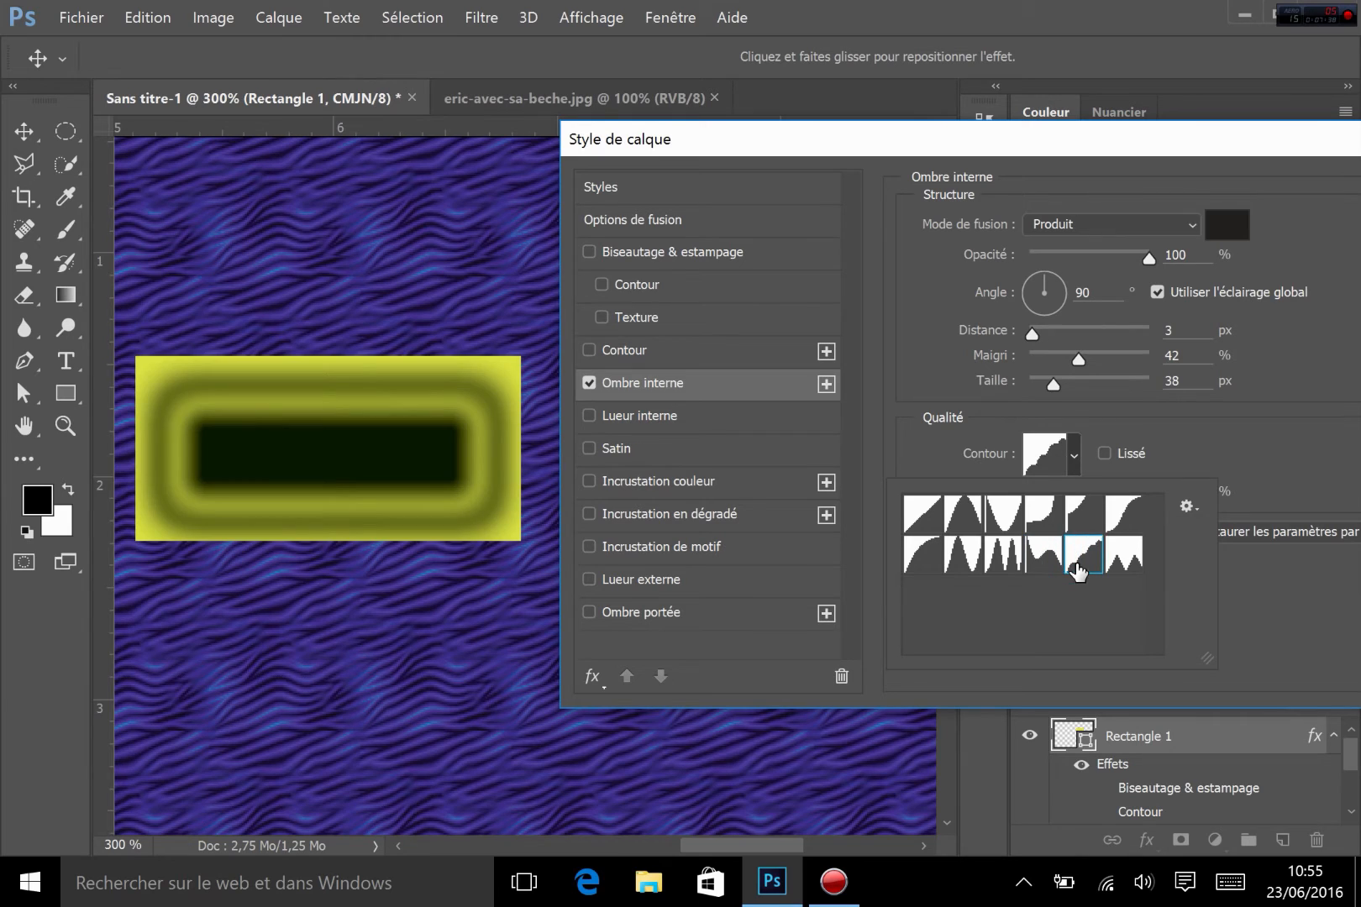
left_click(1117, 559)
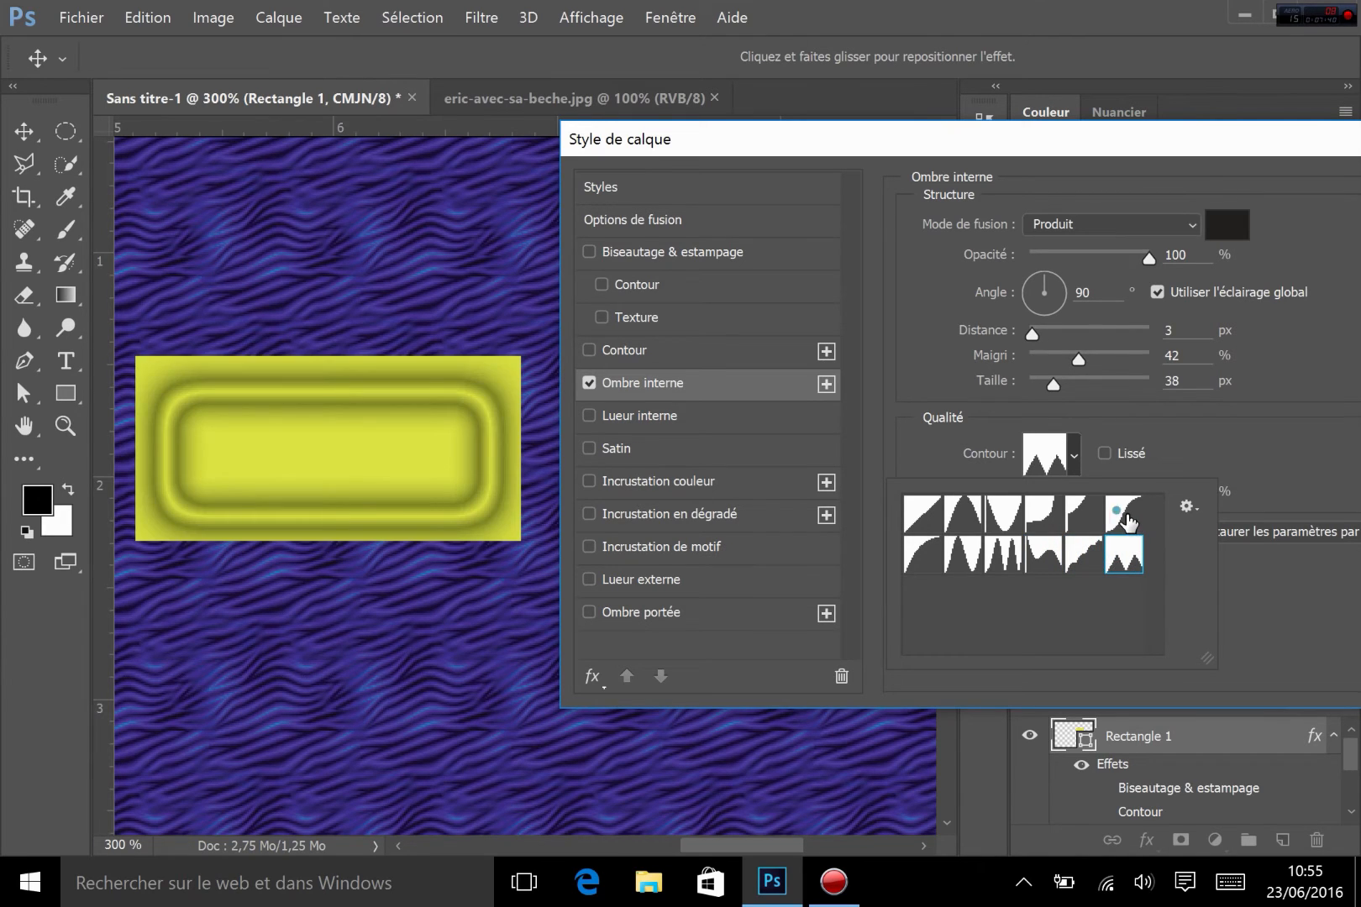
left_click(1126, 519)
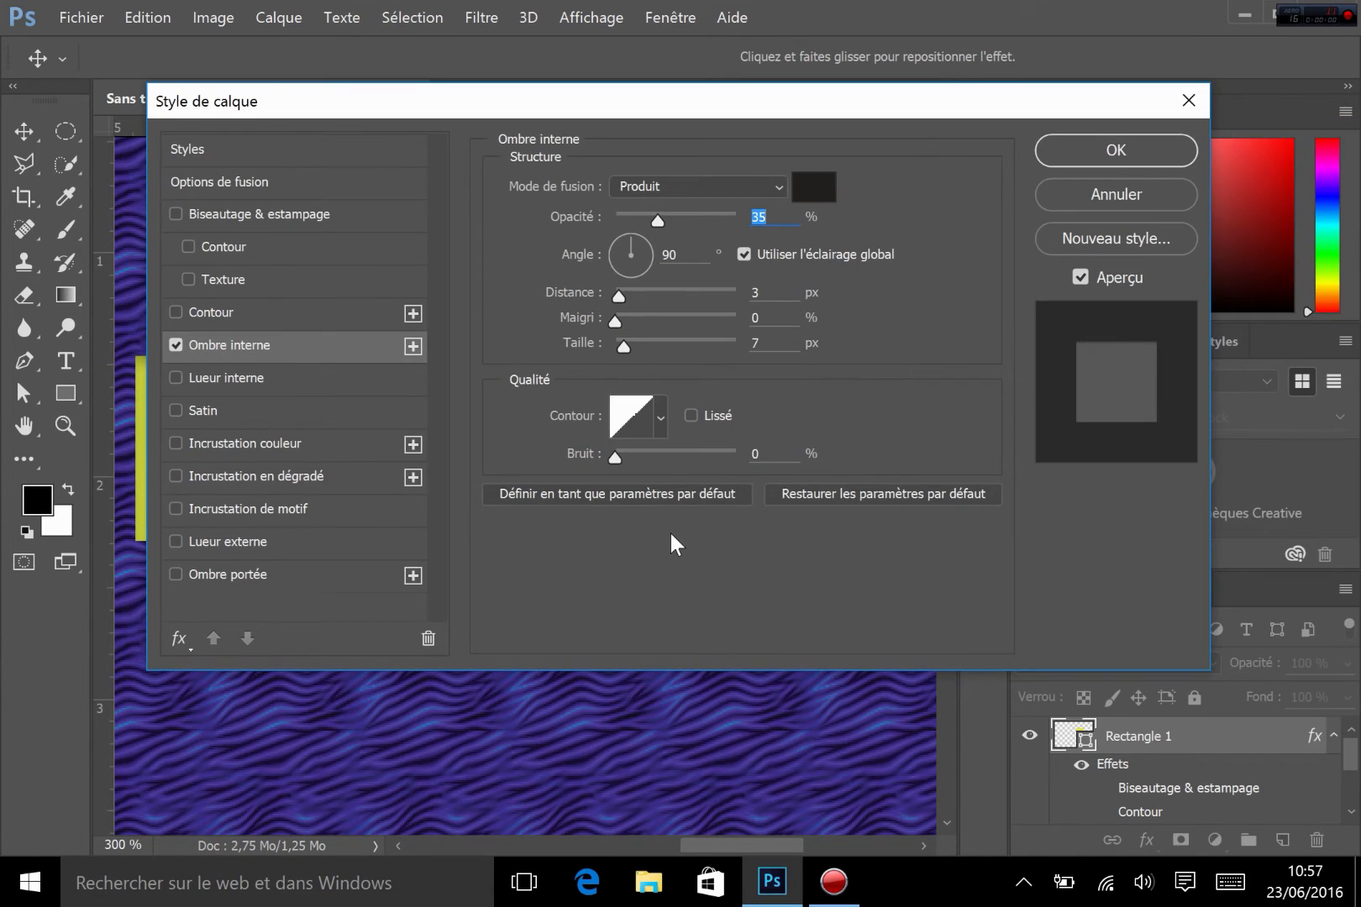
Accept the Ombre interne effect with its linear contour
left_click(662, 431)
left_click(662, 431)
left_click(1079, 151)
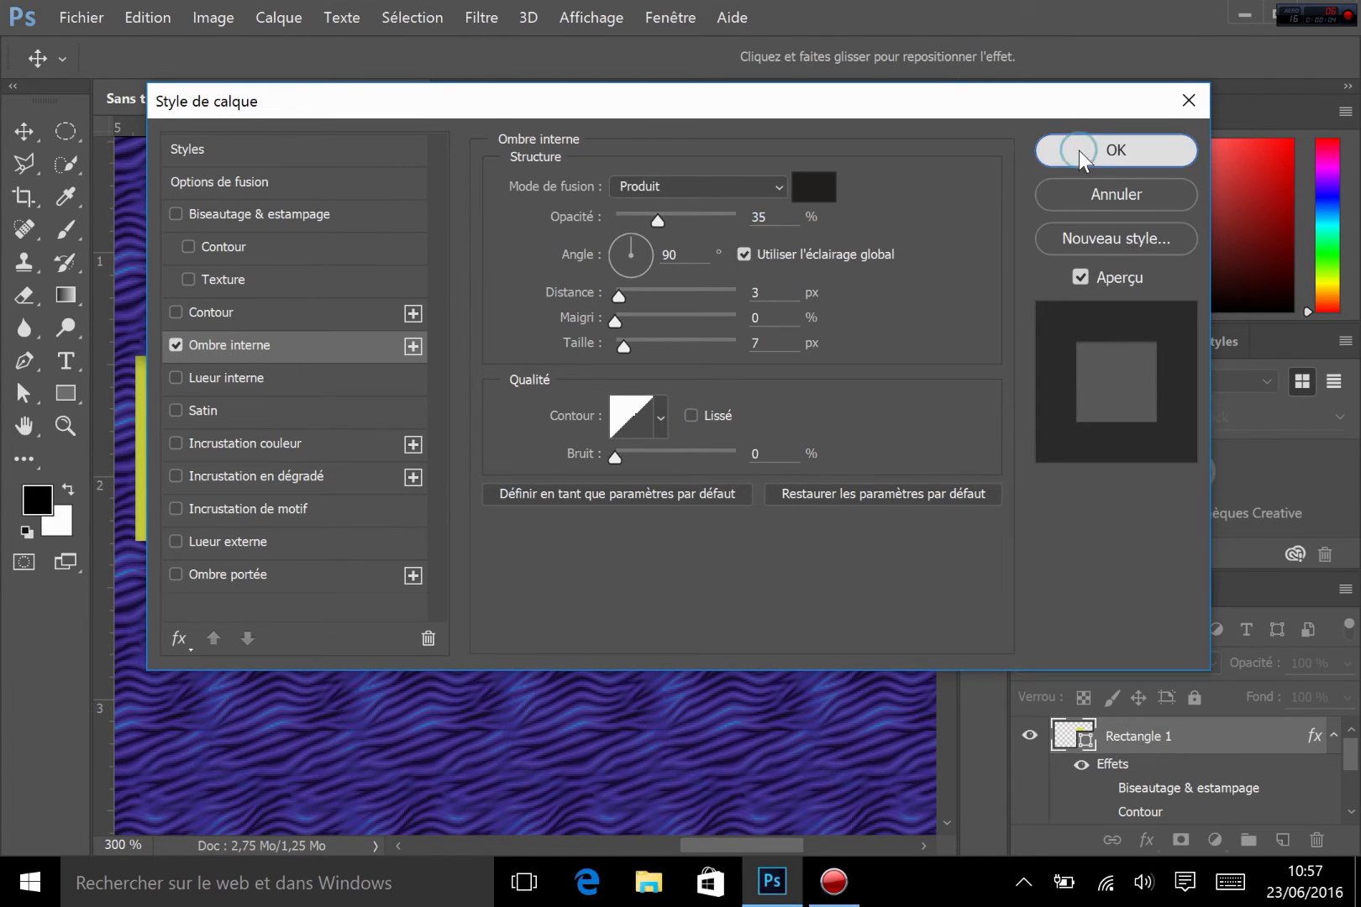
Add a Lueur interne effect to the rectangle and switch off its Ombre interne
left_click(1150, 843)
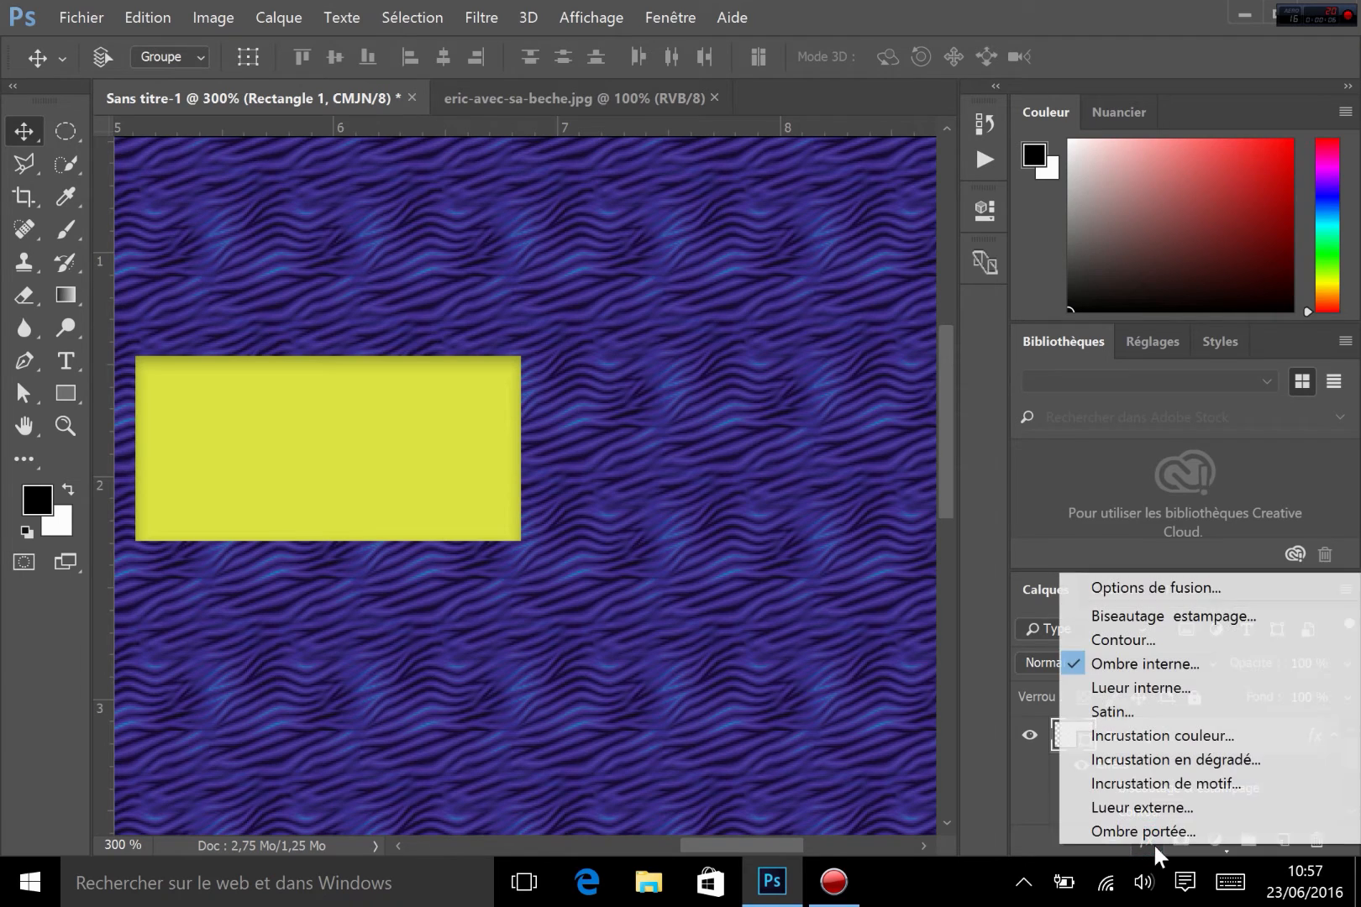
left_click(1134, 692)
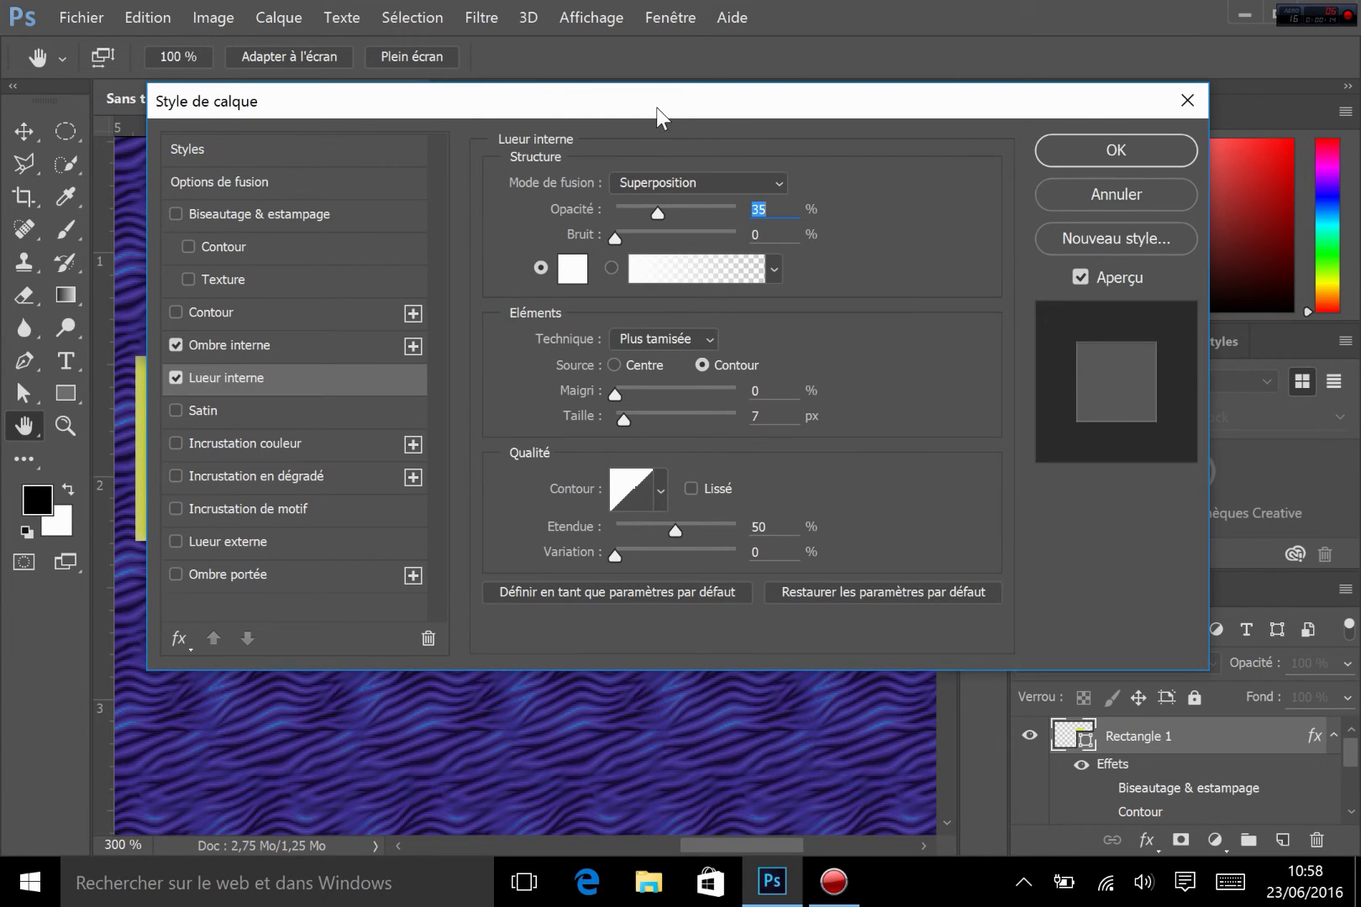
left_click_drag(658, 114, 907, 131)
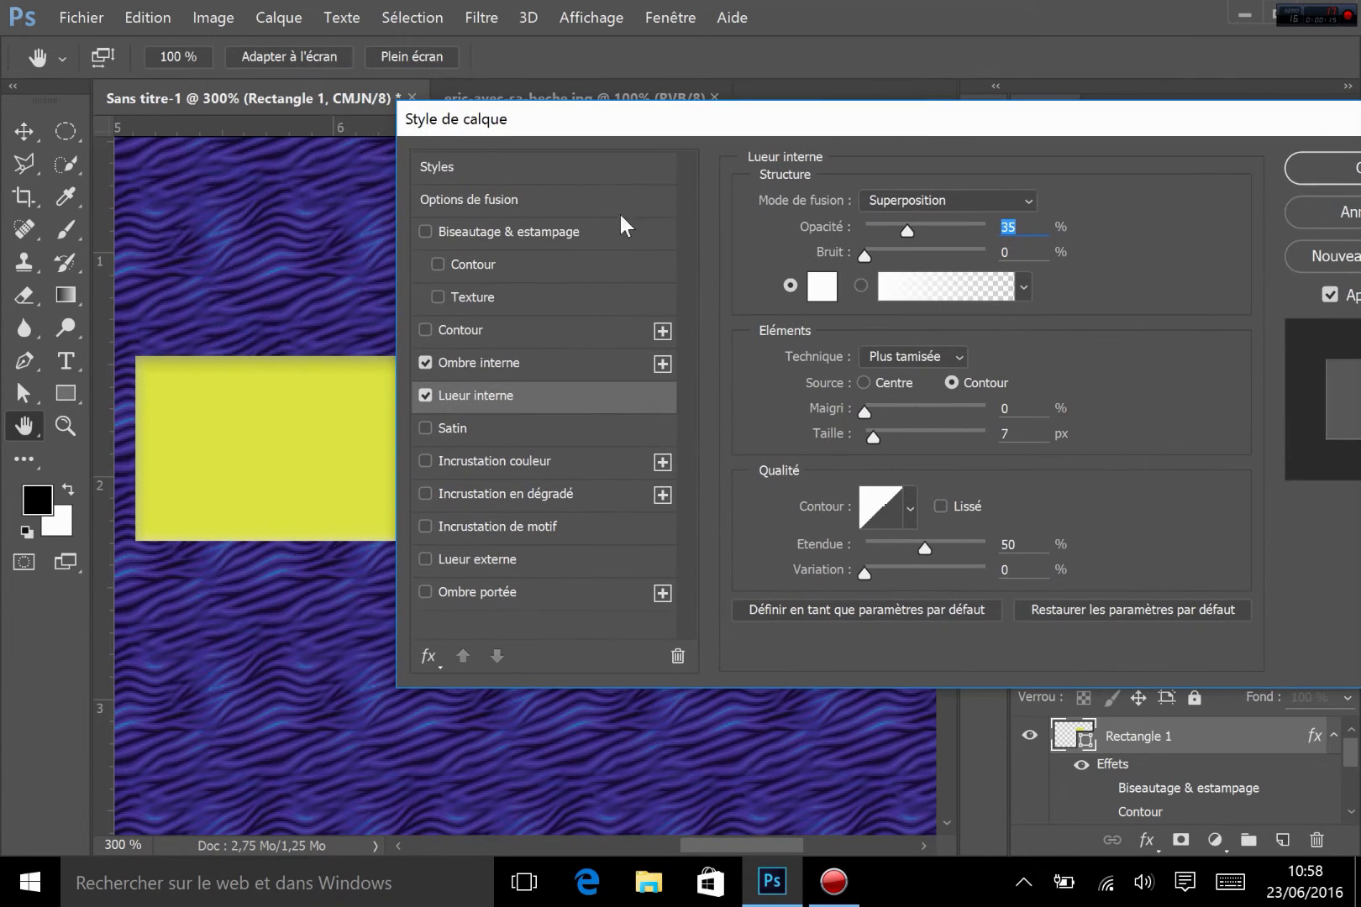
left_click(436, 359)
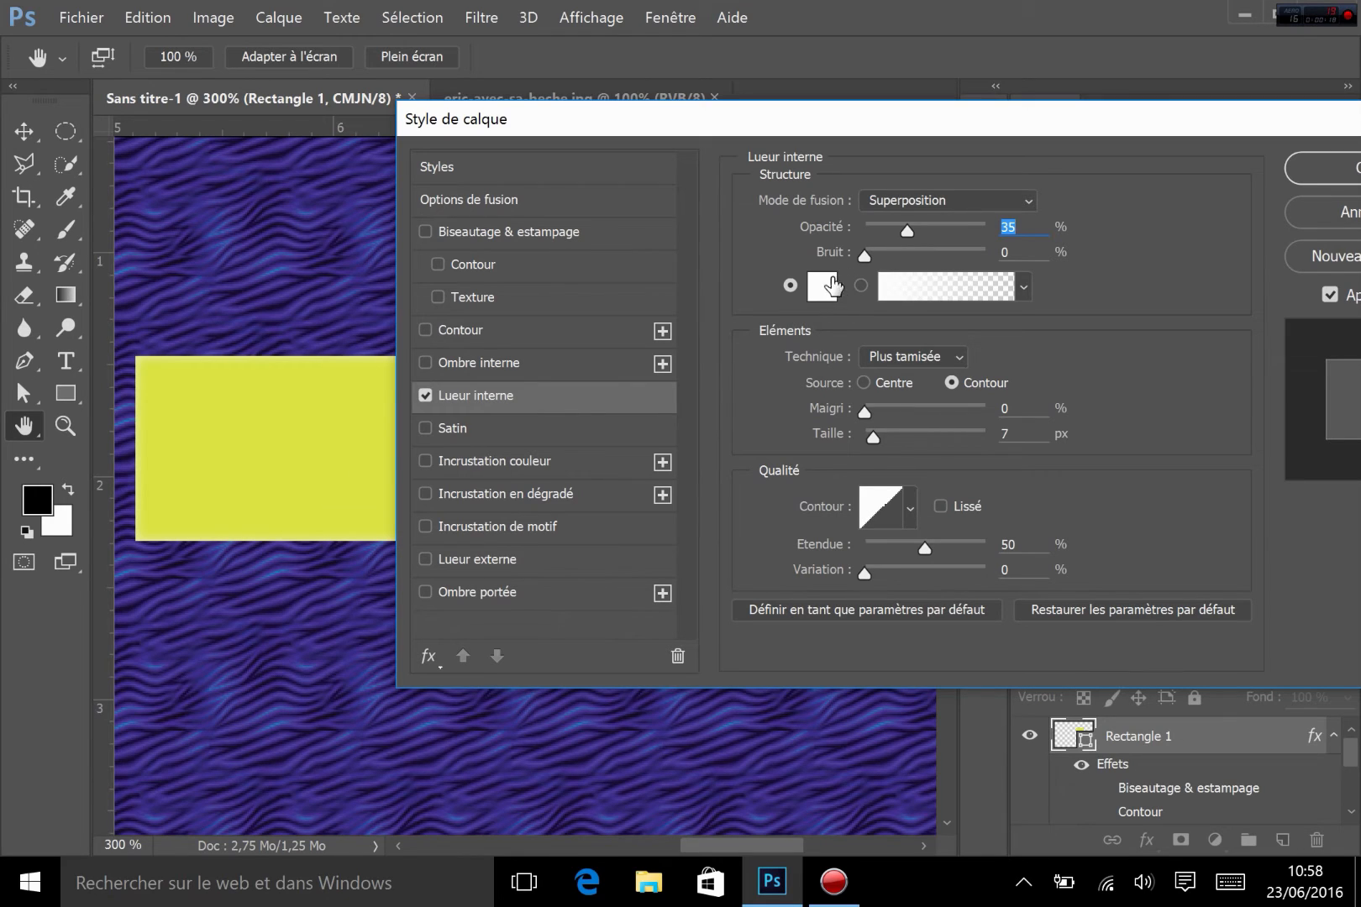
left_click_drag(756, 128, 889, 124)
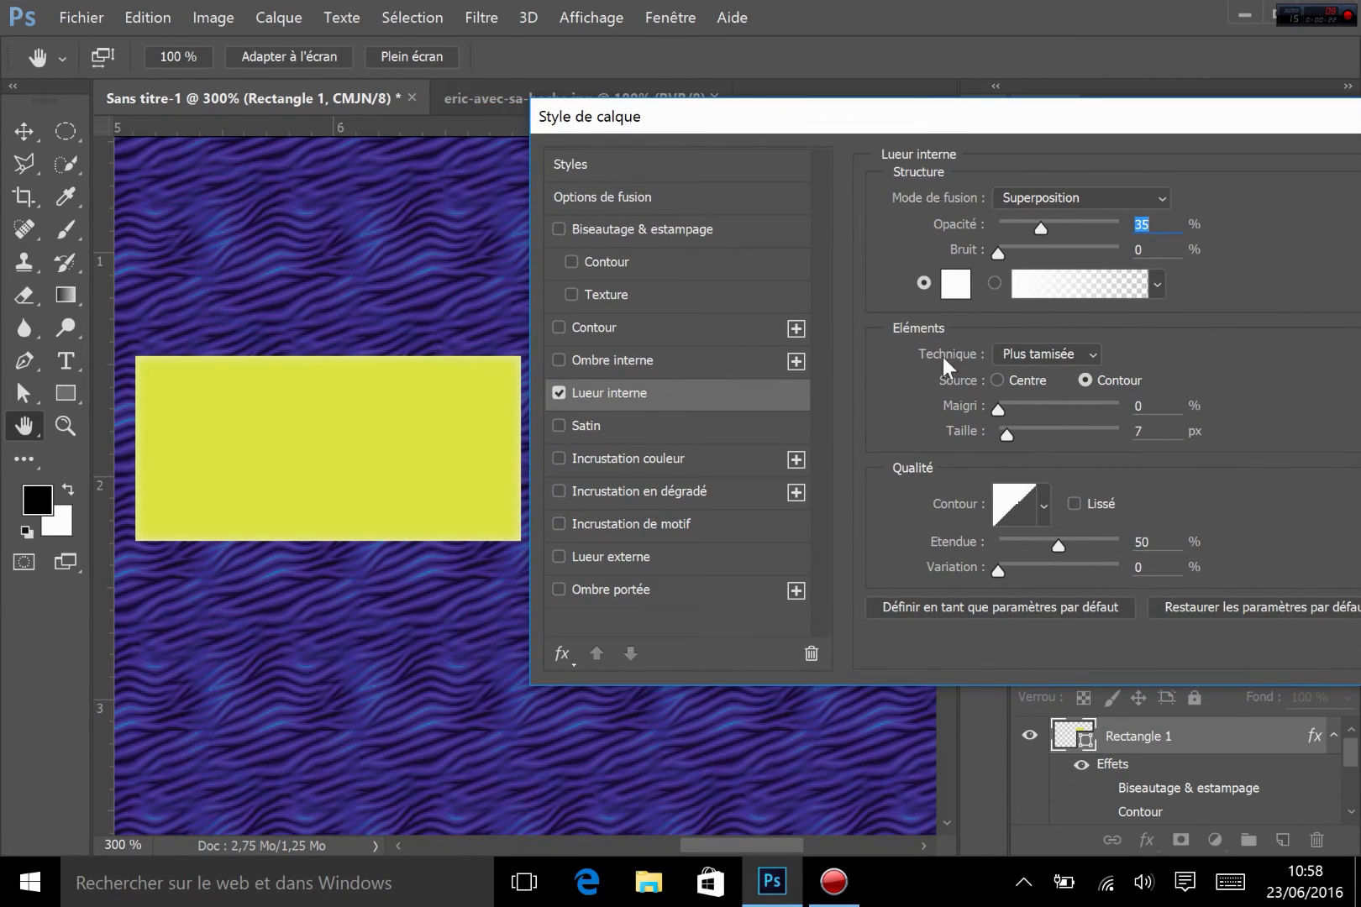
Change the inner glow's colour to red #e91212
left_click(957, 287)
left_click(958, 288)
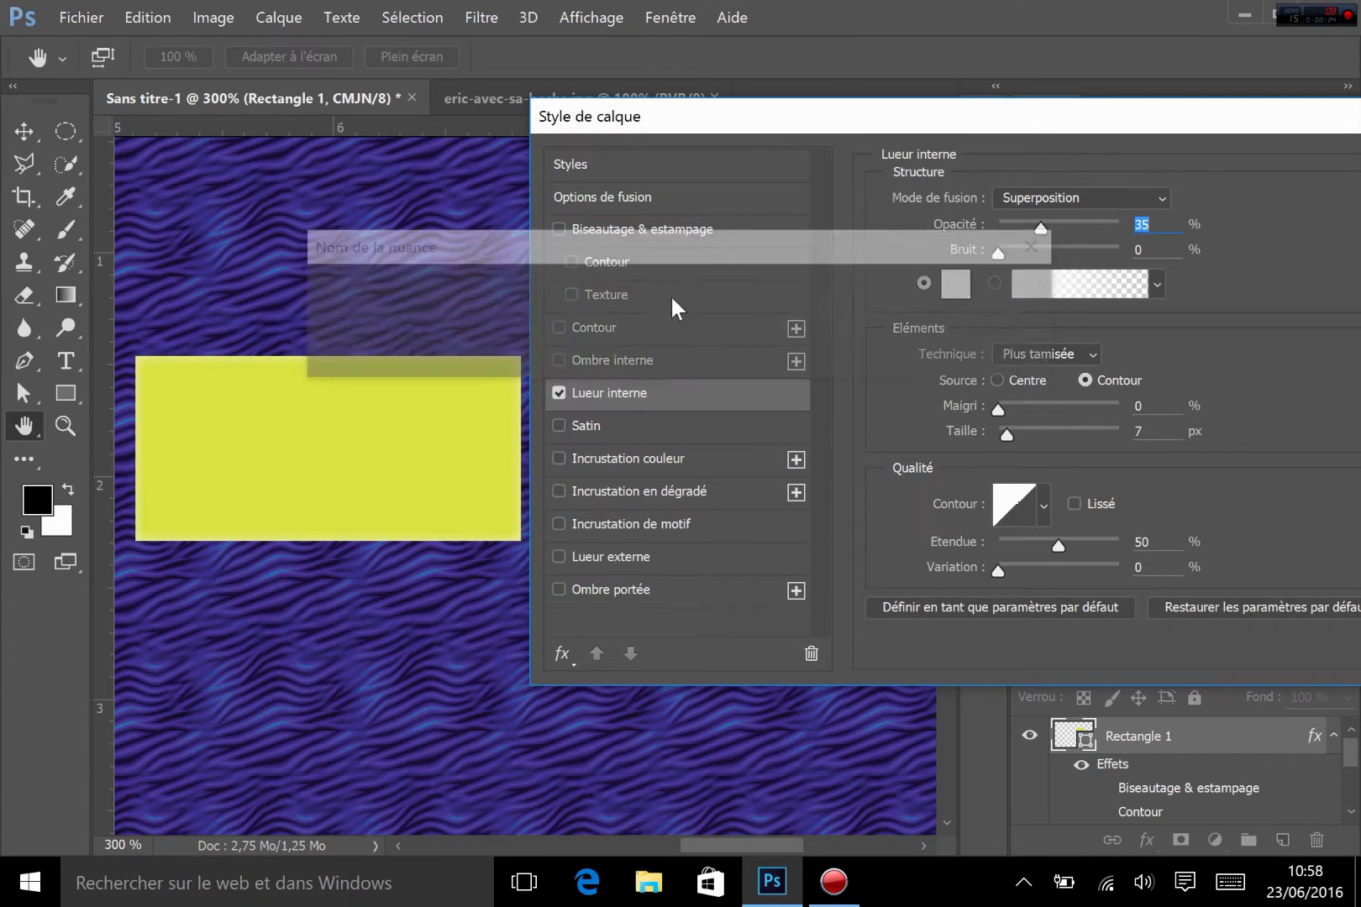
left_click(972, 339)
left_click(955, 286)
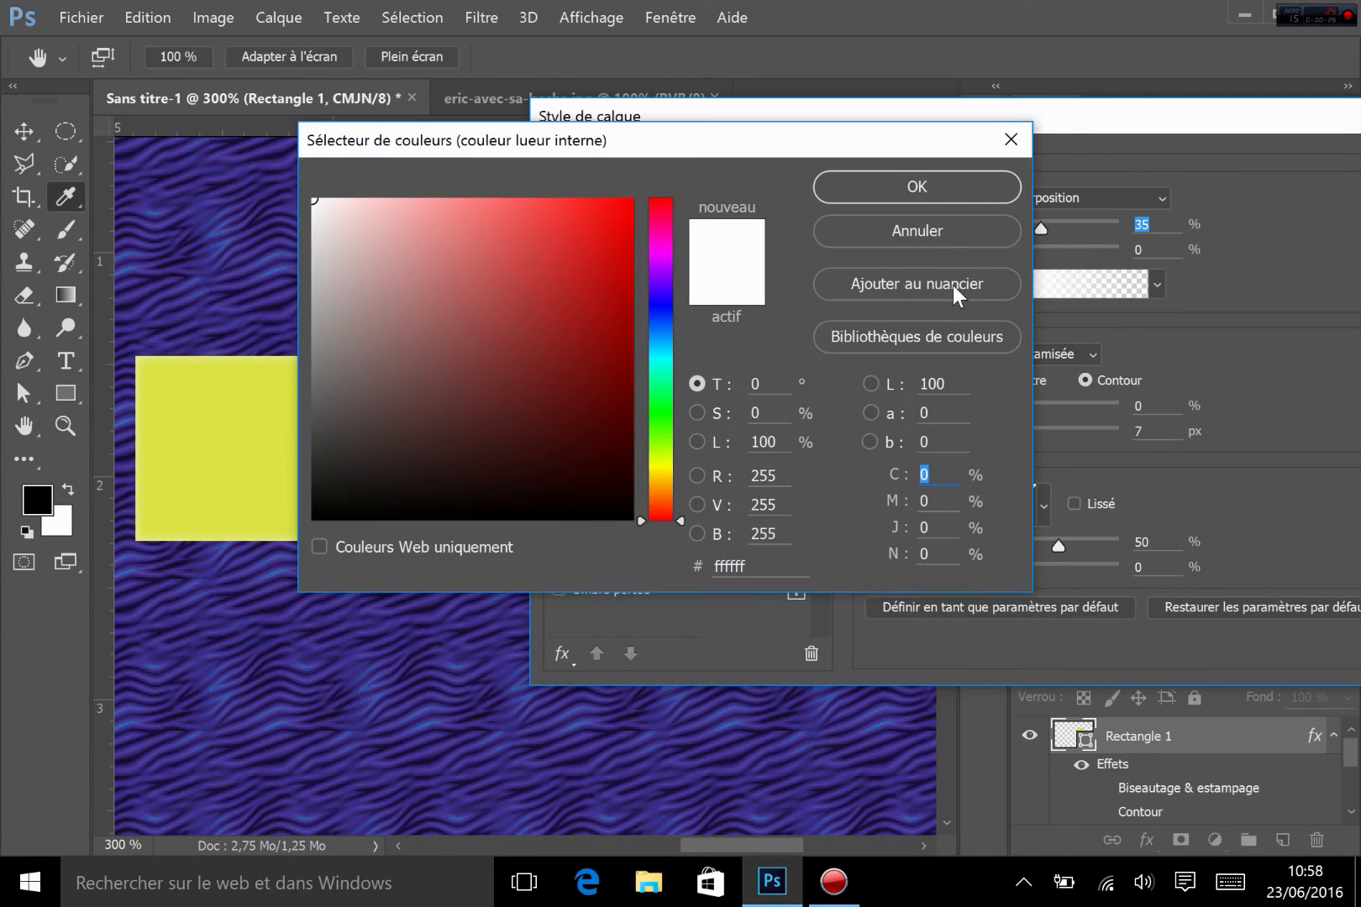
left_click(607, 226)
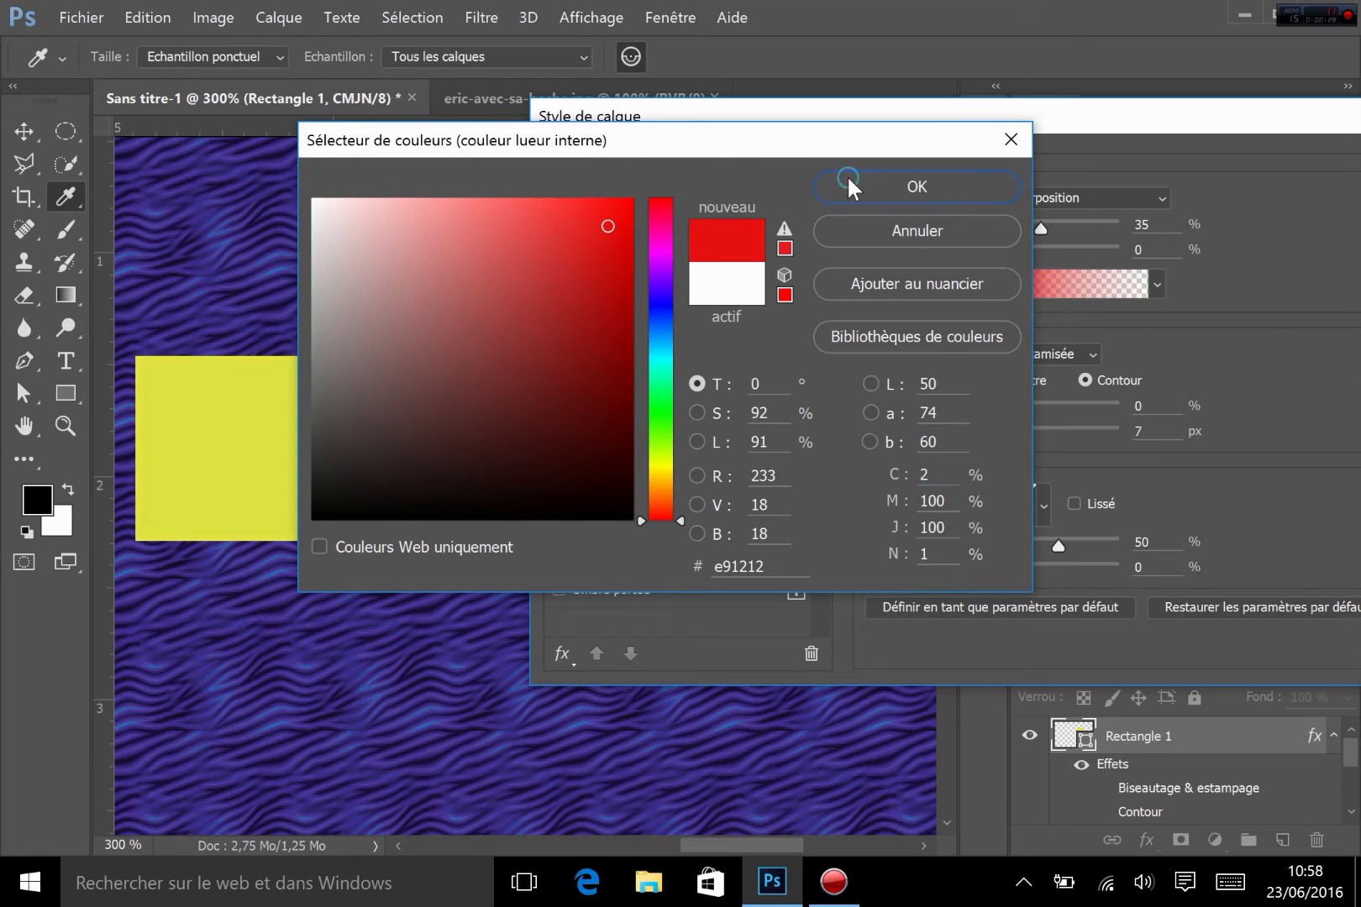
left_click(846, 177)
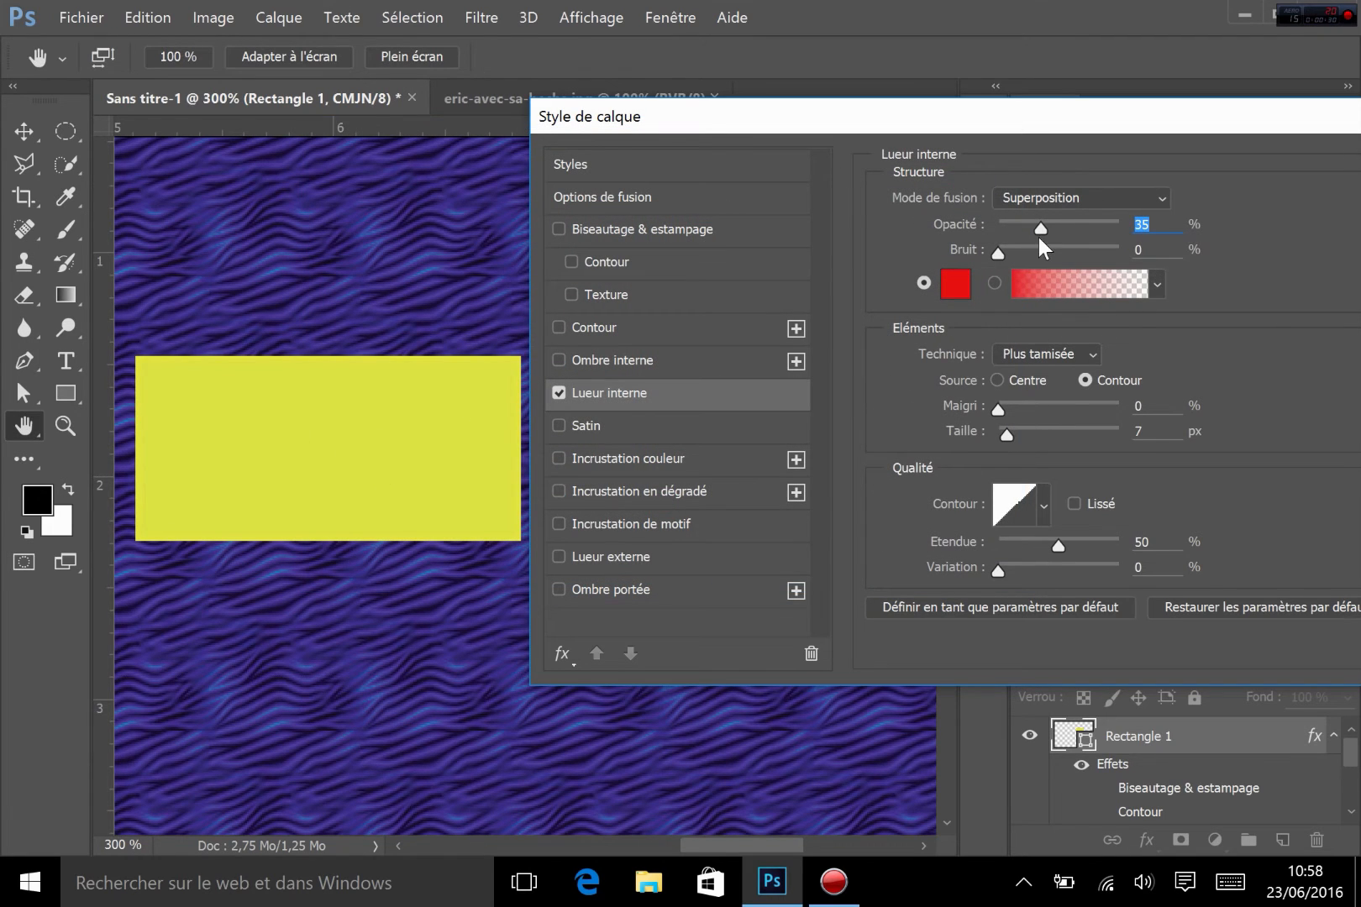
Set the inner glow's opacity to 94%, its blend mode to Produit and its size to 35 px
left_click_drag(1046, 219, 1111, 224)
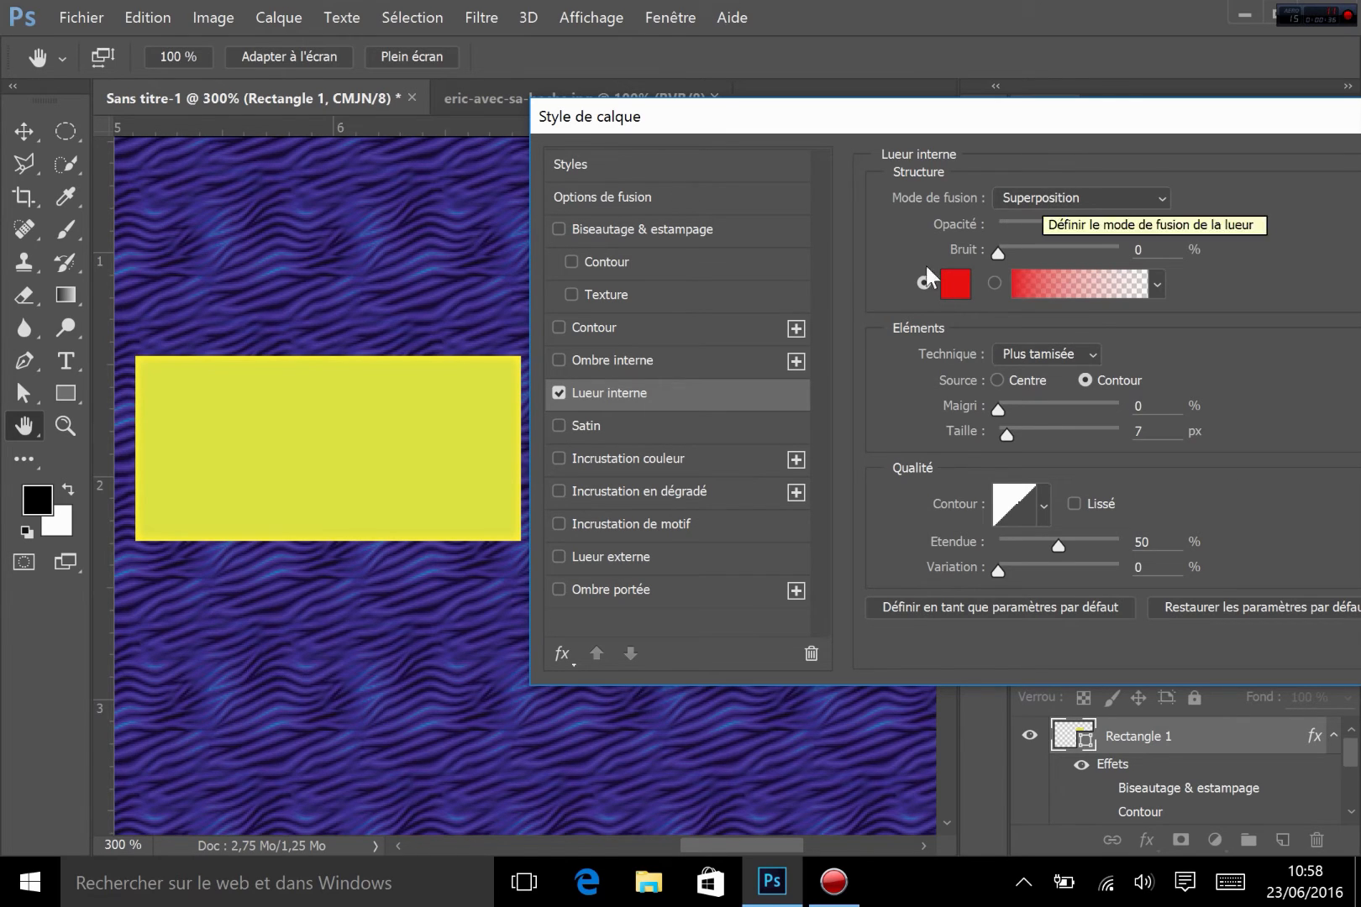
left_click(1041, 196)
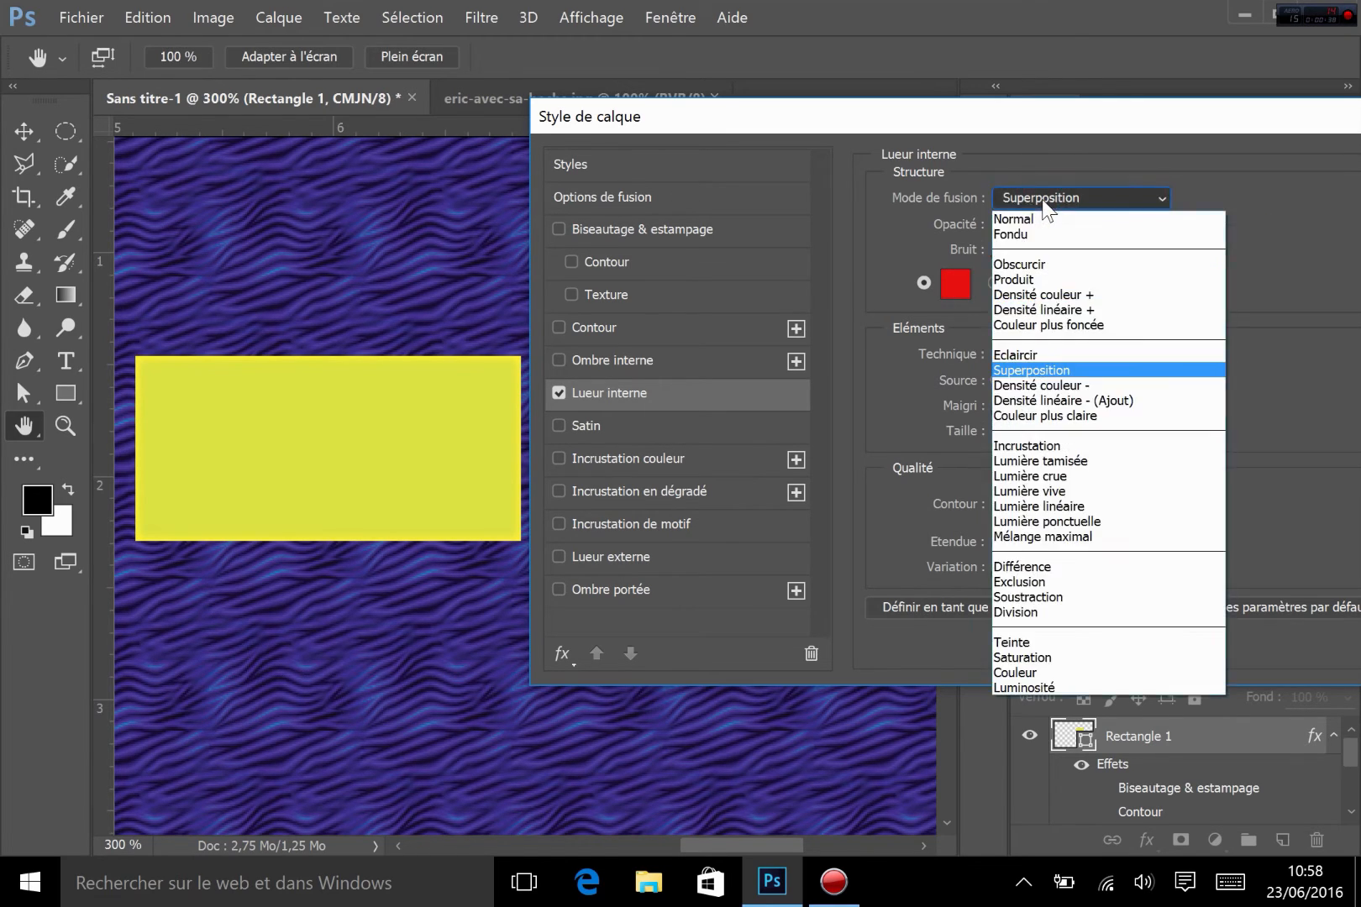
left_click(1034, 280)
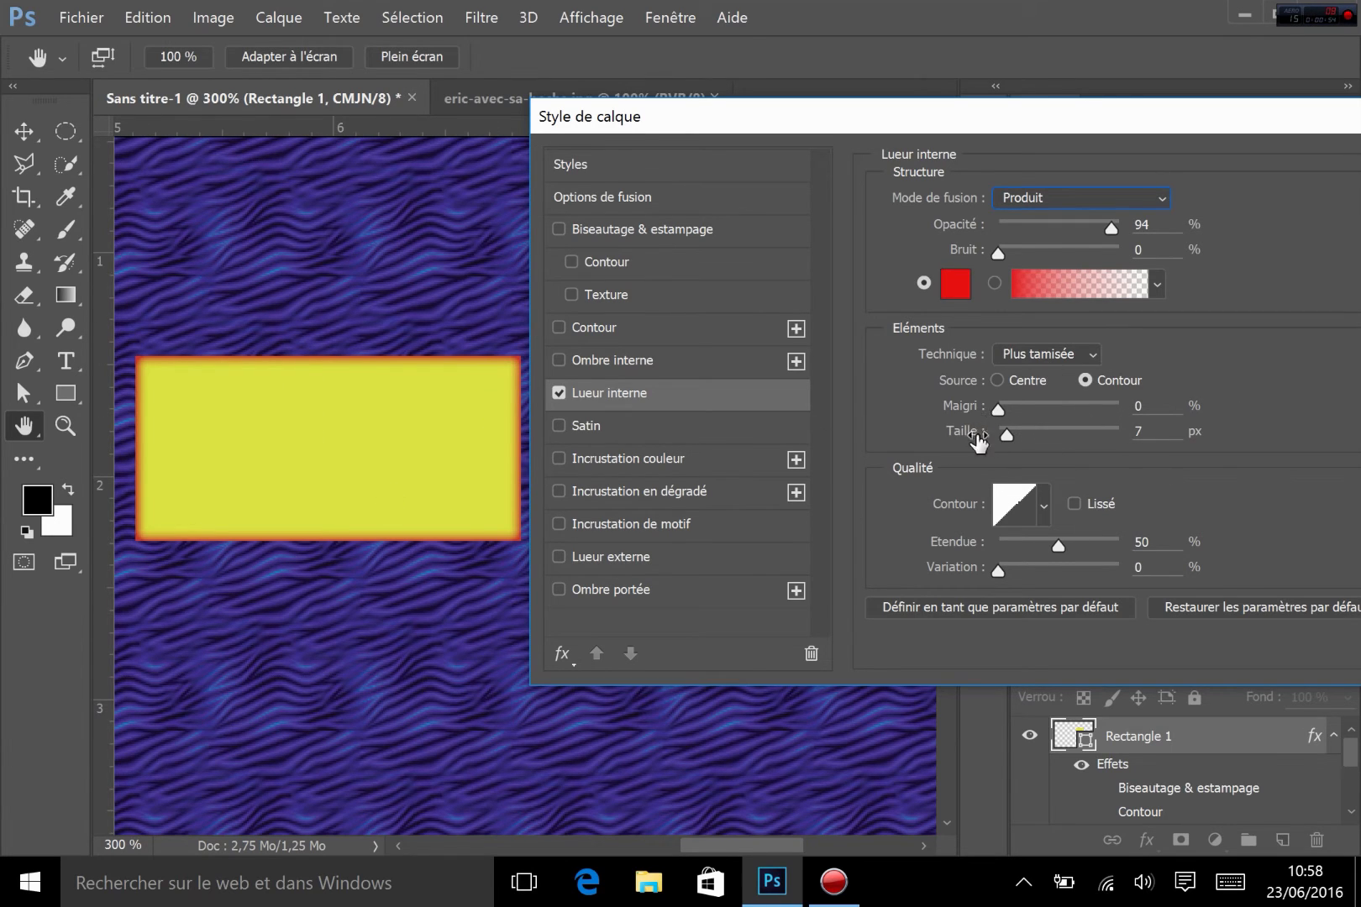
left_click_drag(1004, 440, 945, 392)
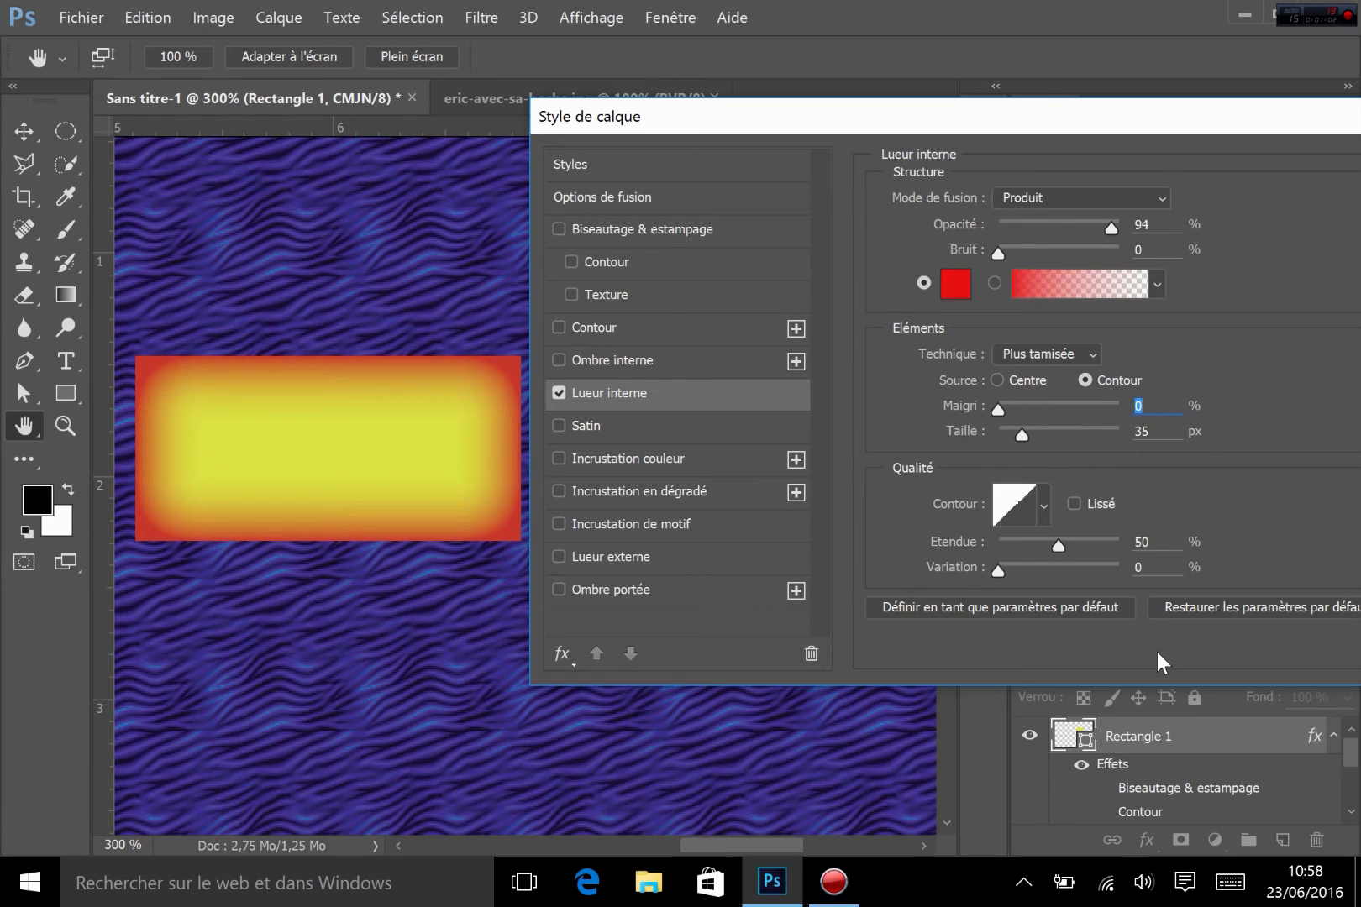
Try the bell and inverted bell contour presets on the inner glow, settling on the deep cove curve
left_click(1044, 511)
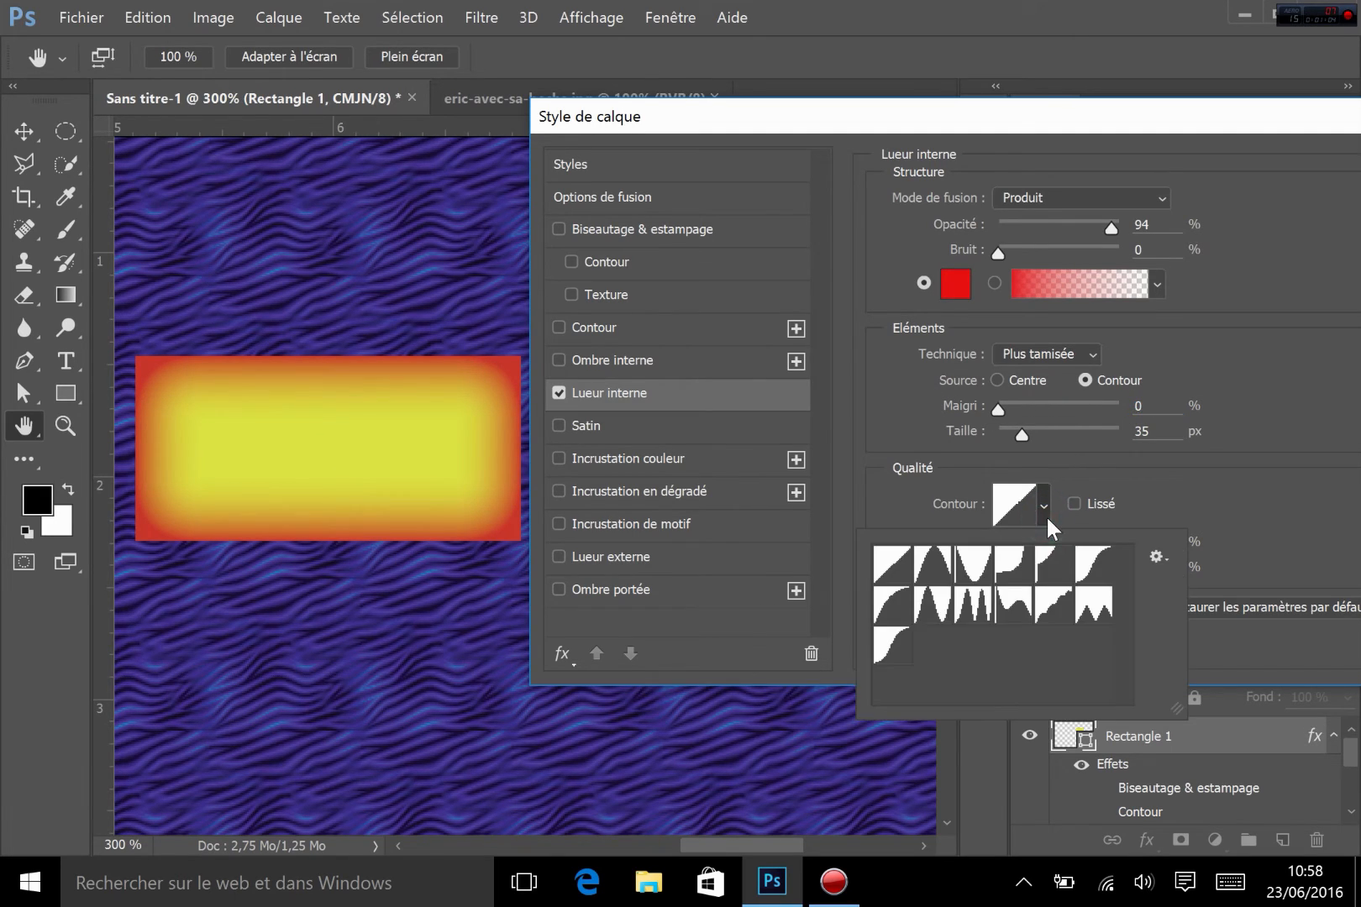
left_click(929, 568)
left_click(963, 574)
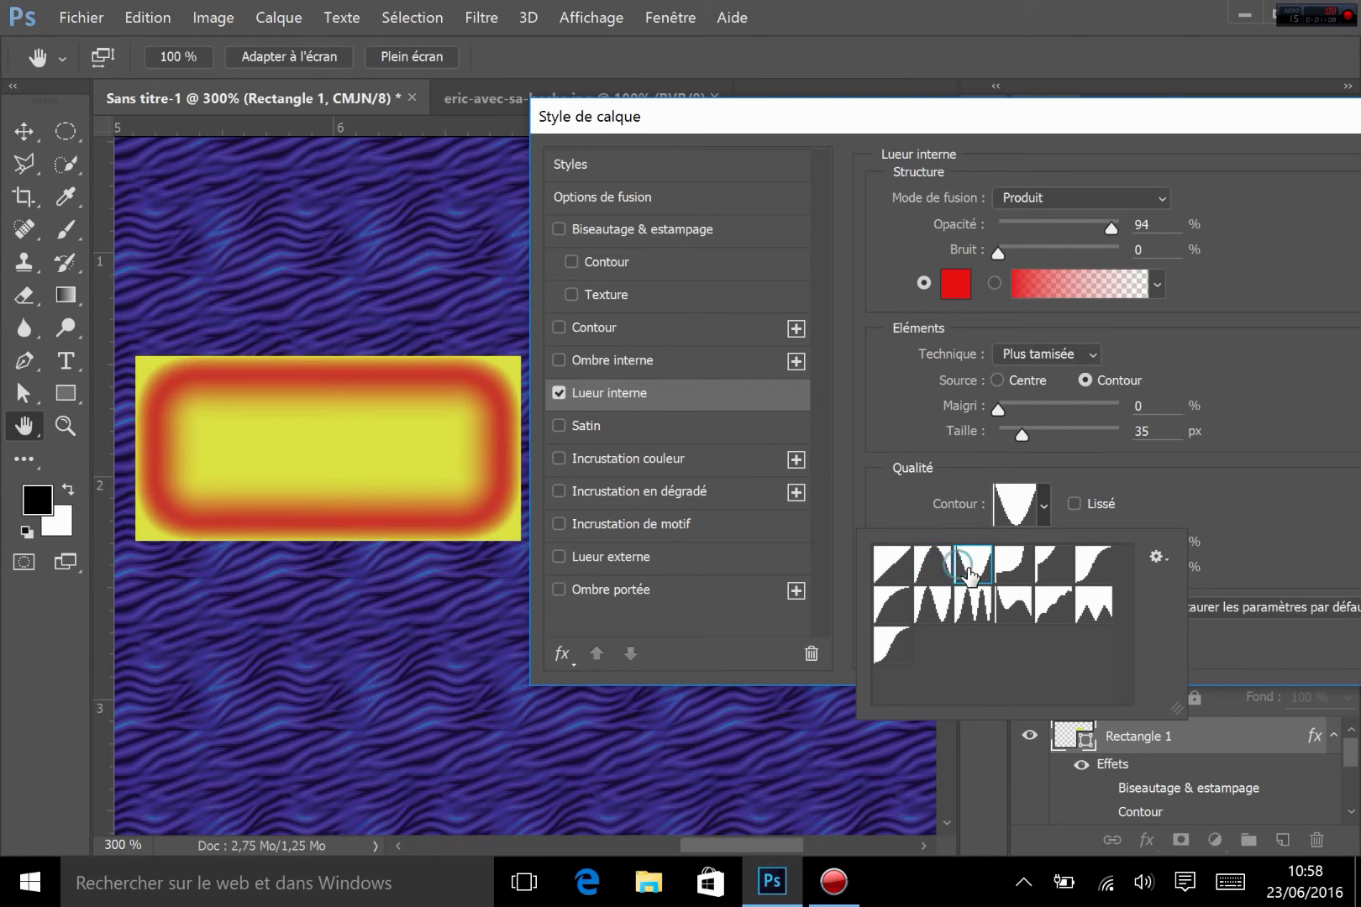
left_click(1023, 573)
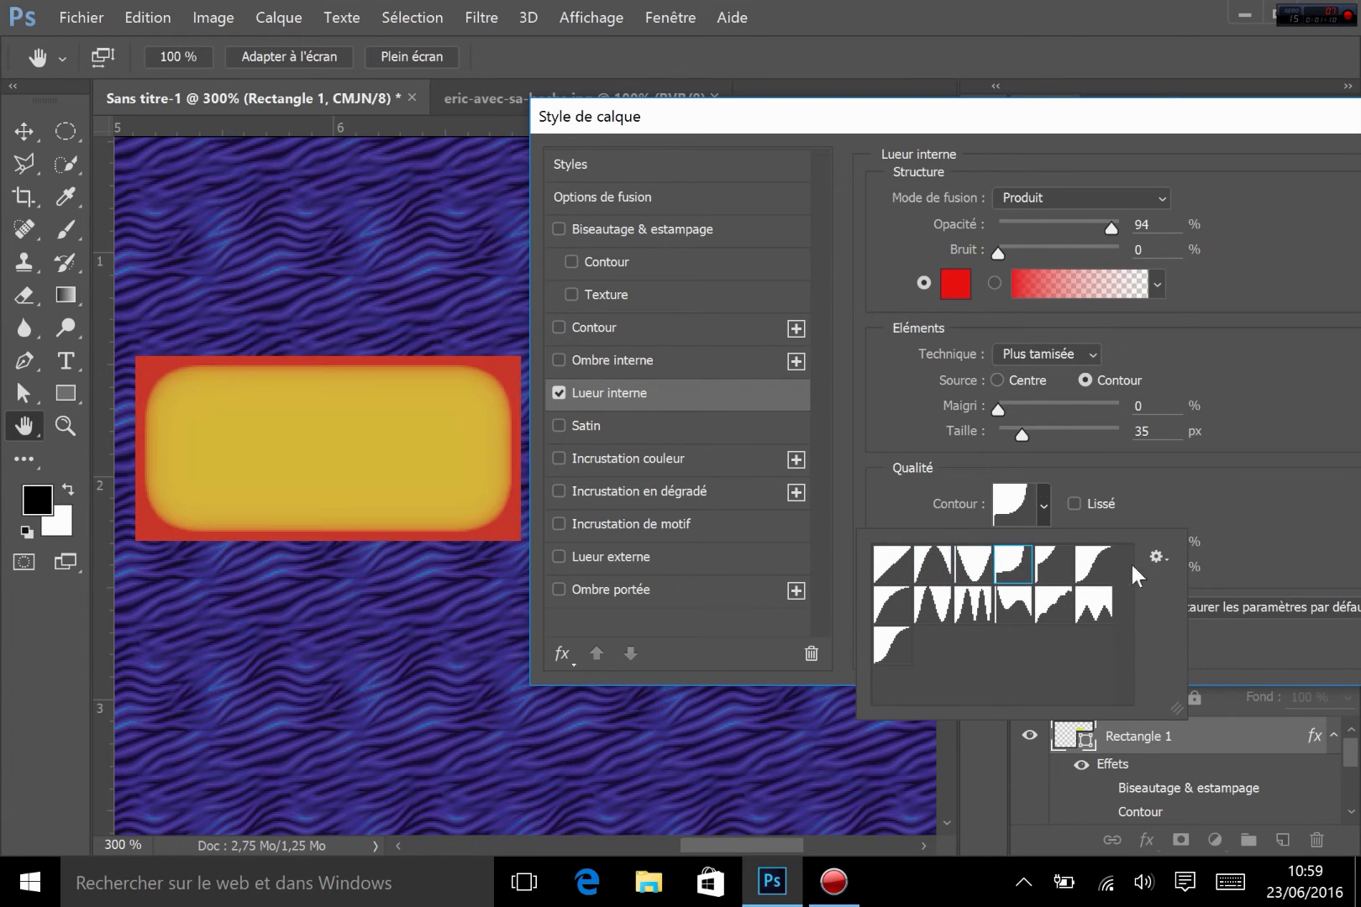
left_click(1250, 463)
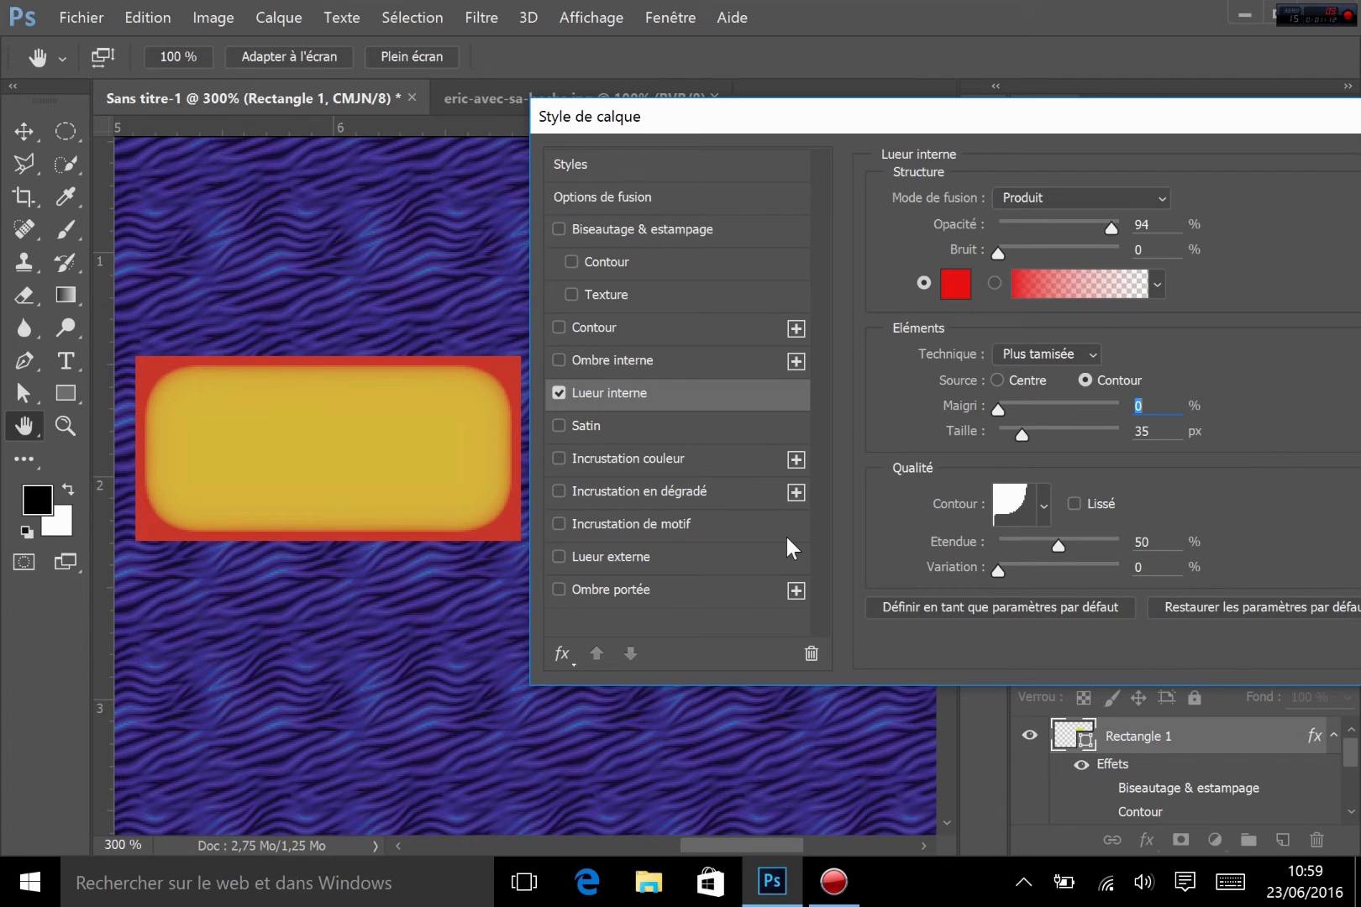
Replace the Lueur interne effect with a Satin effect at 61% opacity and a 43° angle
left_click(556, 393)
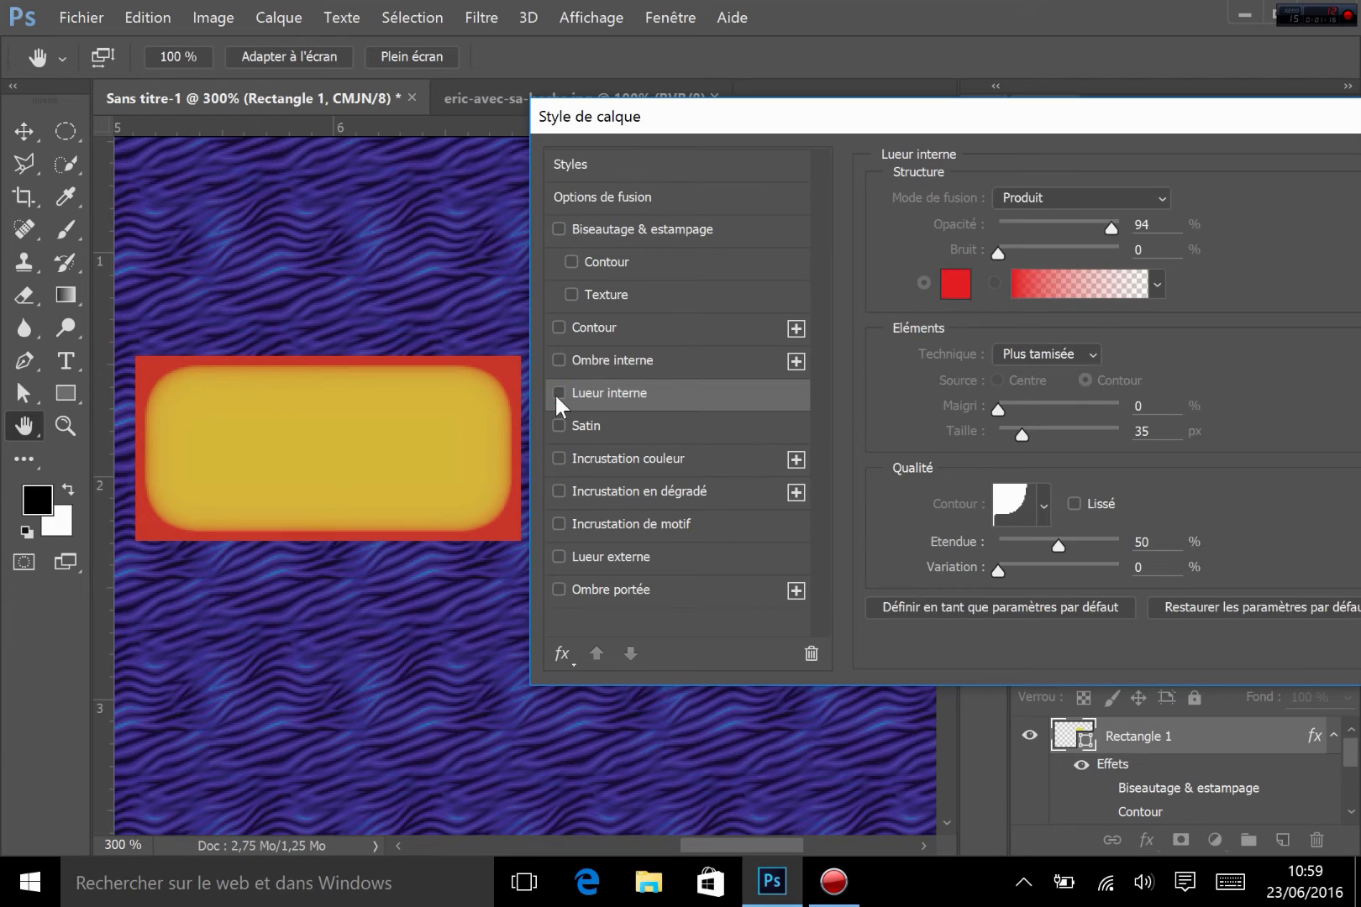
left_click(560, 425)
left_click(621, 427)
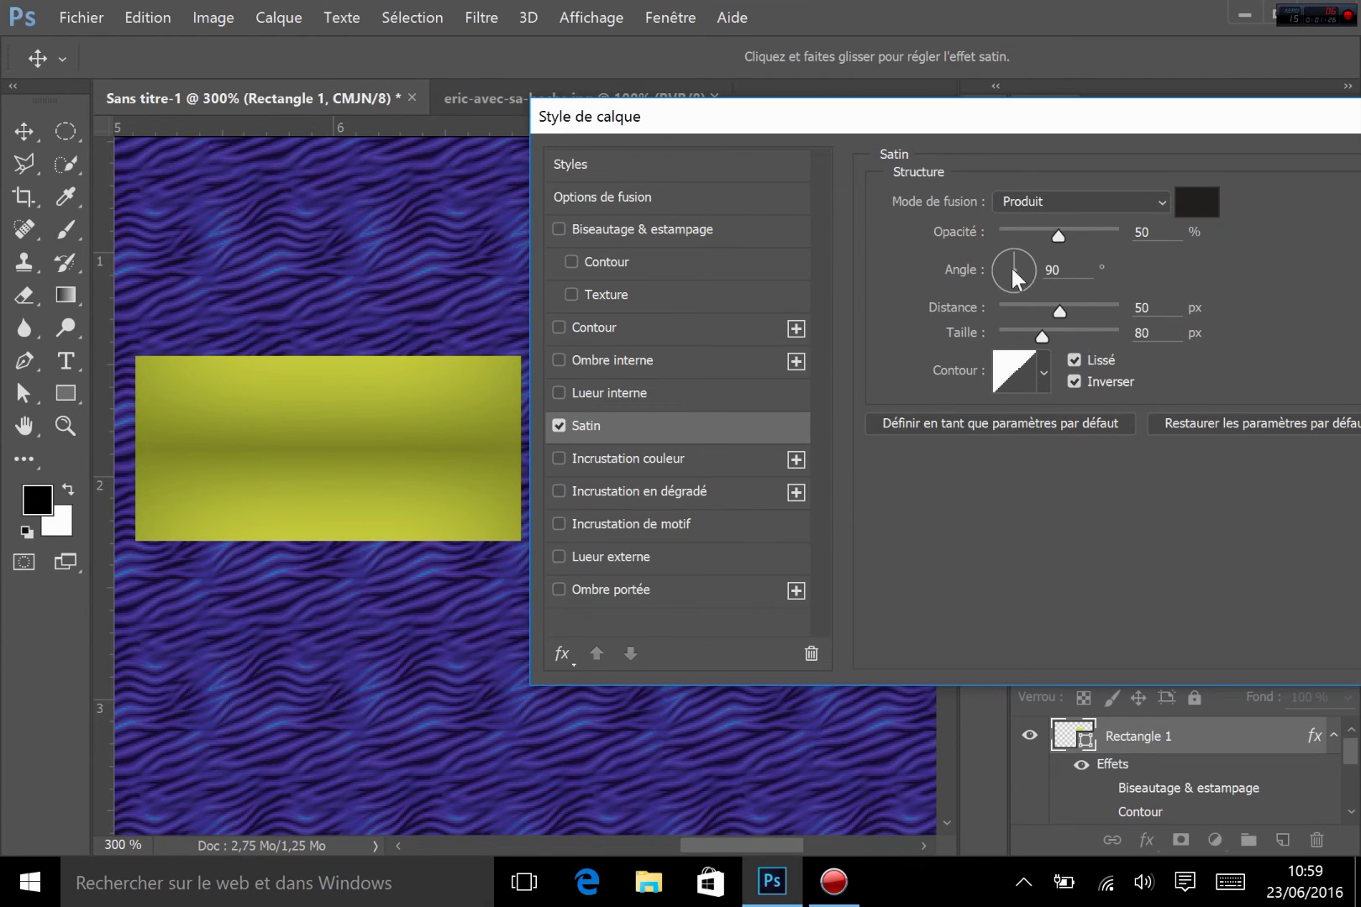
mouse_move(1059, 236)
left_mouse_down()
mouse_move(1037, 238)
mouse_move(1070, 232)
left_mouse_up()
key("Tab")
type("43")
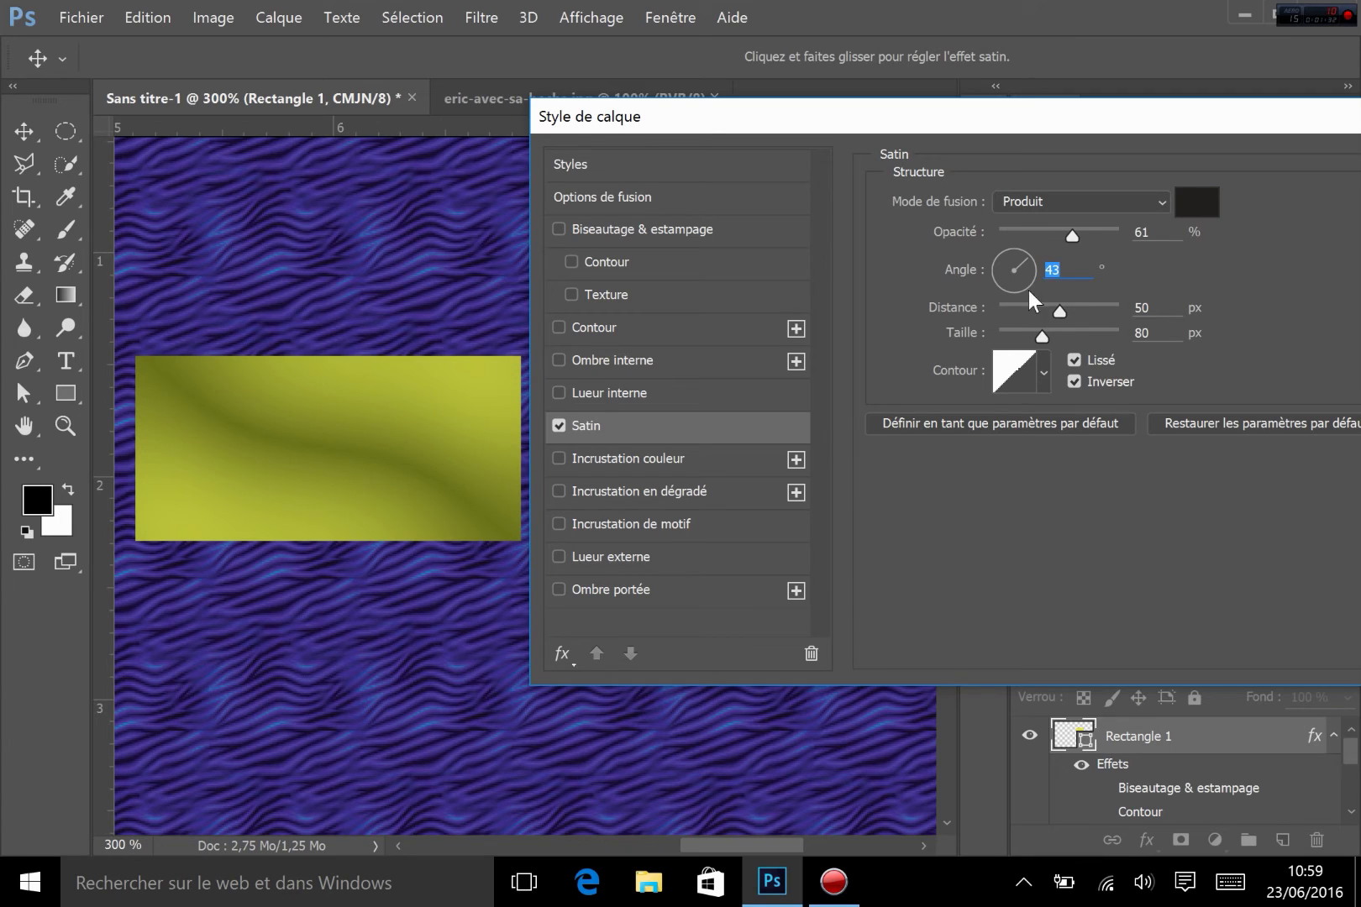
Set the satin's distance to 65 px and size to 59 px, and discard the layer style changes
mouse_move(1059, 309)
left_mouse_down()
mouse_move(1089, 311)
mouse_move(1023, 309)
mouse_move(1050, 309)
left_mouse_up()
mouse_move(1046, 333)
left_mouse_down()
mouse_move(1081, 335)
mouse_move(985, 350)
left_mouse_up()
mouse_move(1049, 313)
left_mouse_down()
mouse_move(1036, 315)
mouse_move(1065, 310)
mouse_move(1008, 332)
mouse_move(1035, 334)
left_mouse_up()
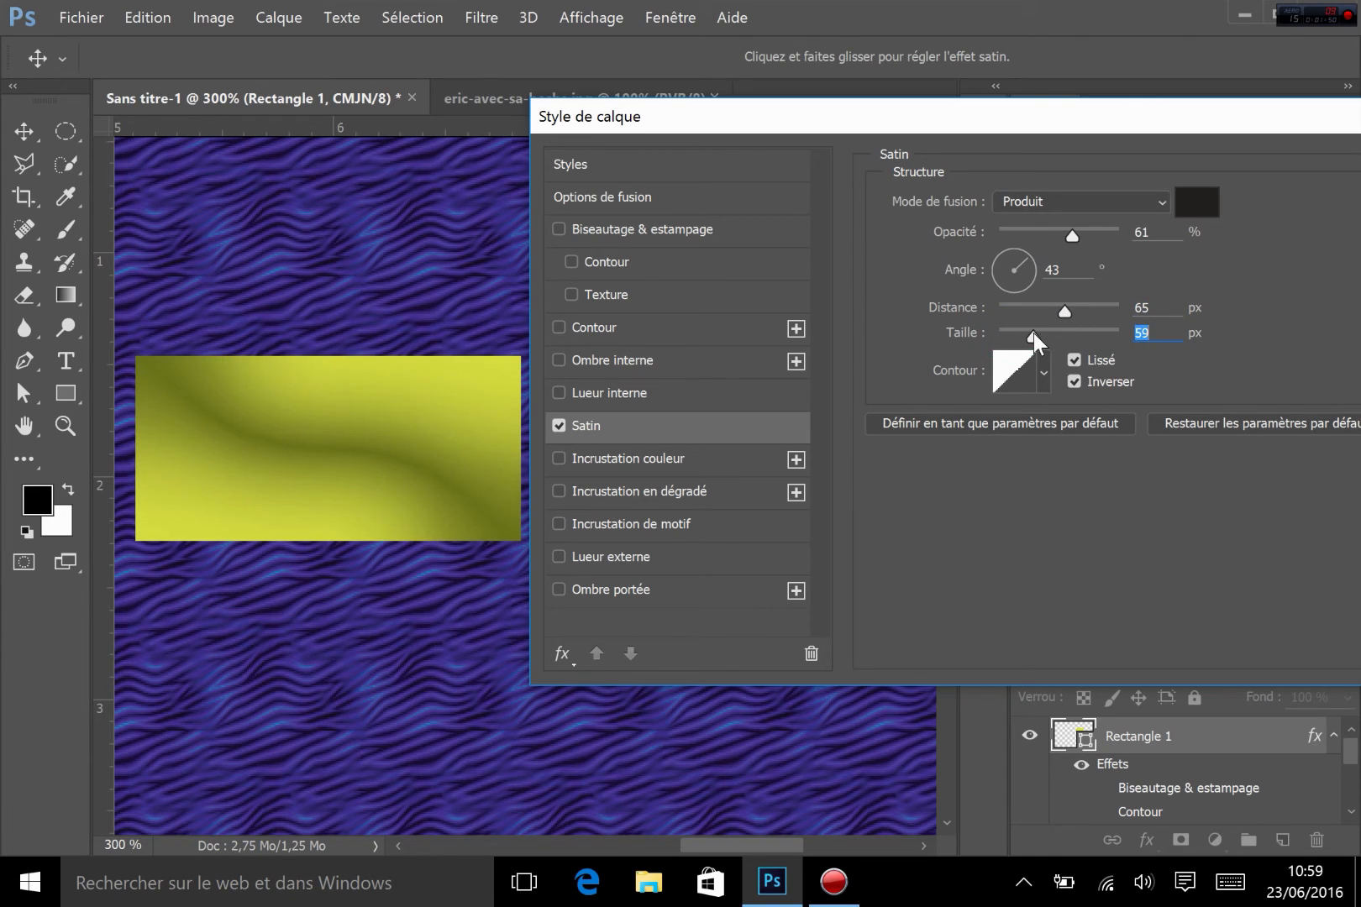
left_click(1043, 379)
left_click(1176, 664)
left_click(559, 426)
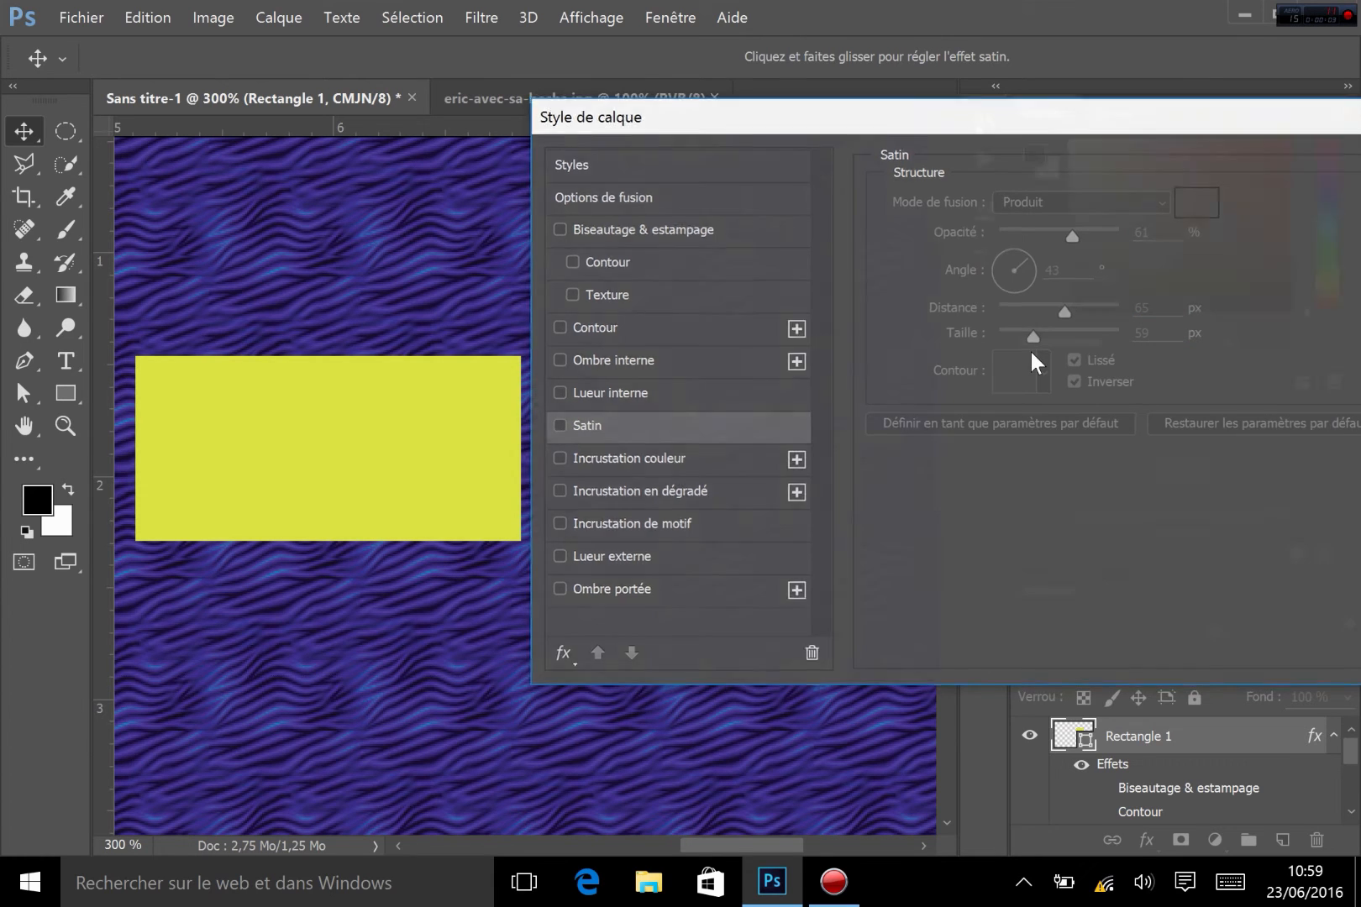
key("Escape")
Add an Incrustation couleur effect to the rectangle in blue #2760eb
left_click(1146, 839)
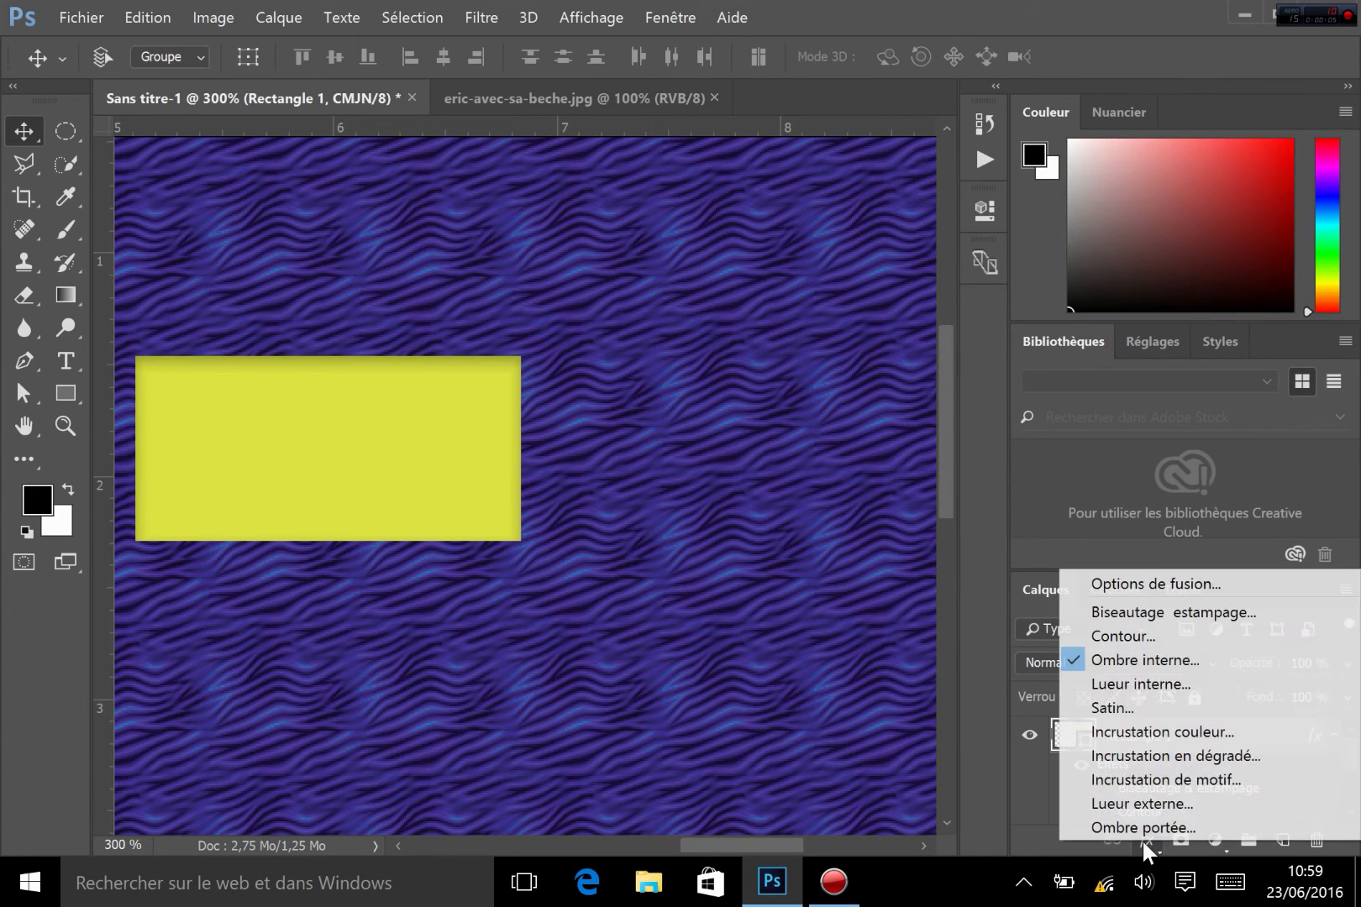
key("Escape")
key("h")
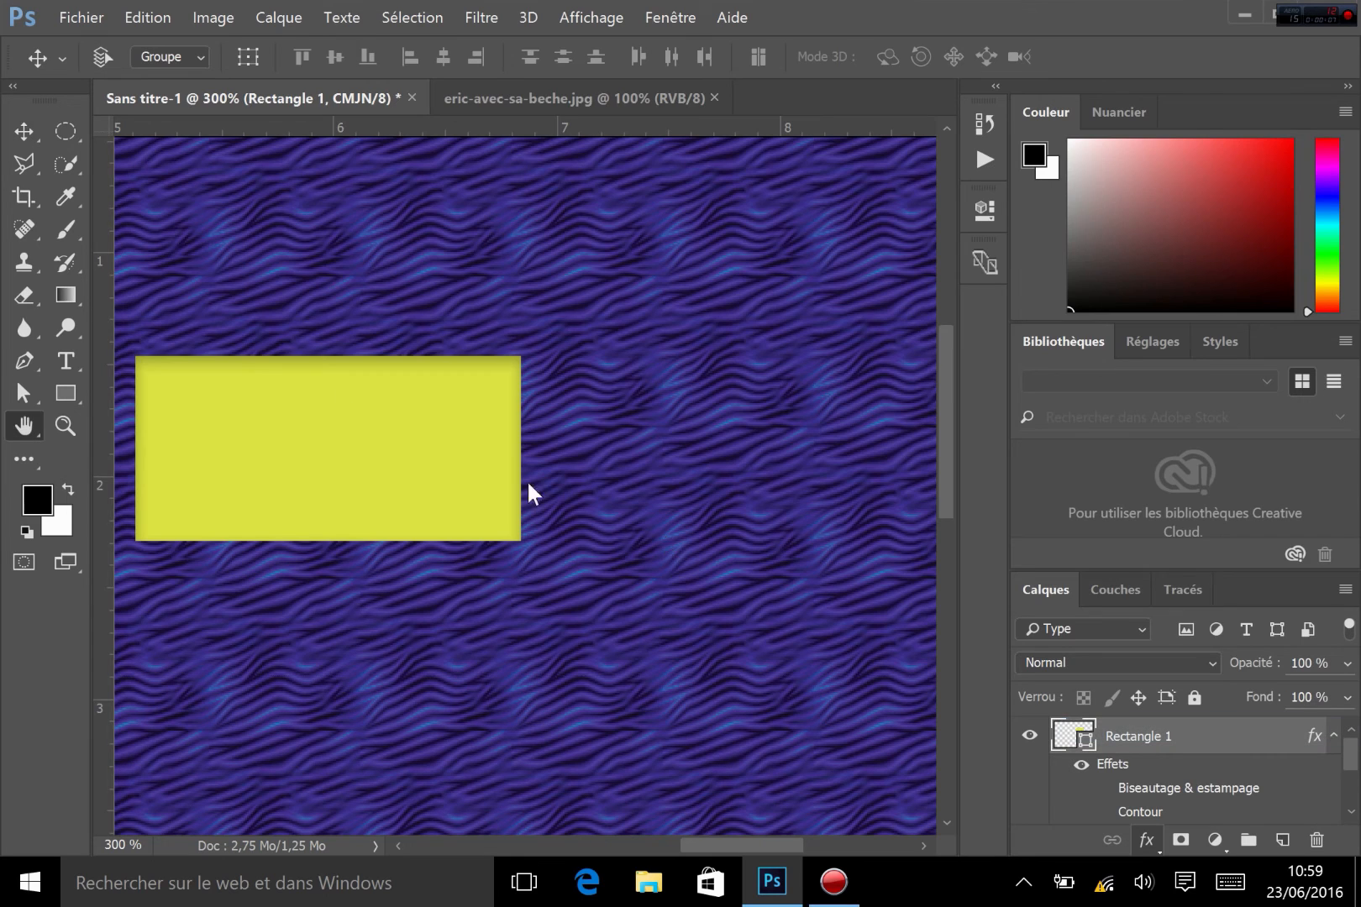
left_click_drag(547, 98, 777, 152)
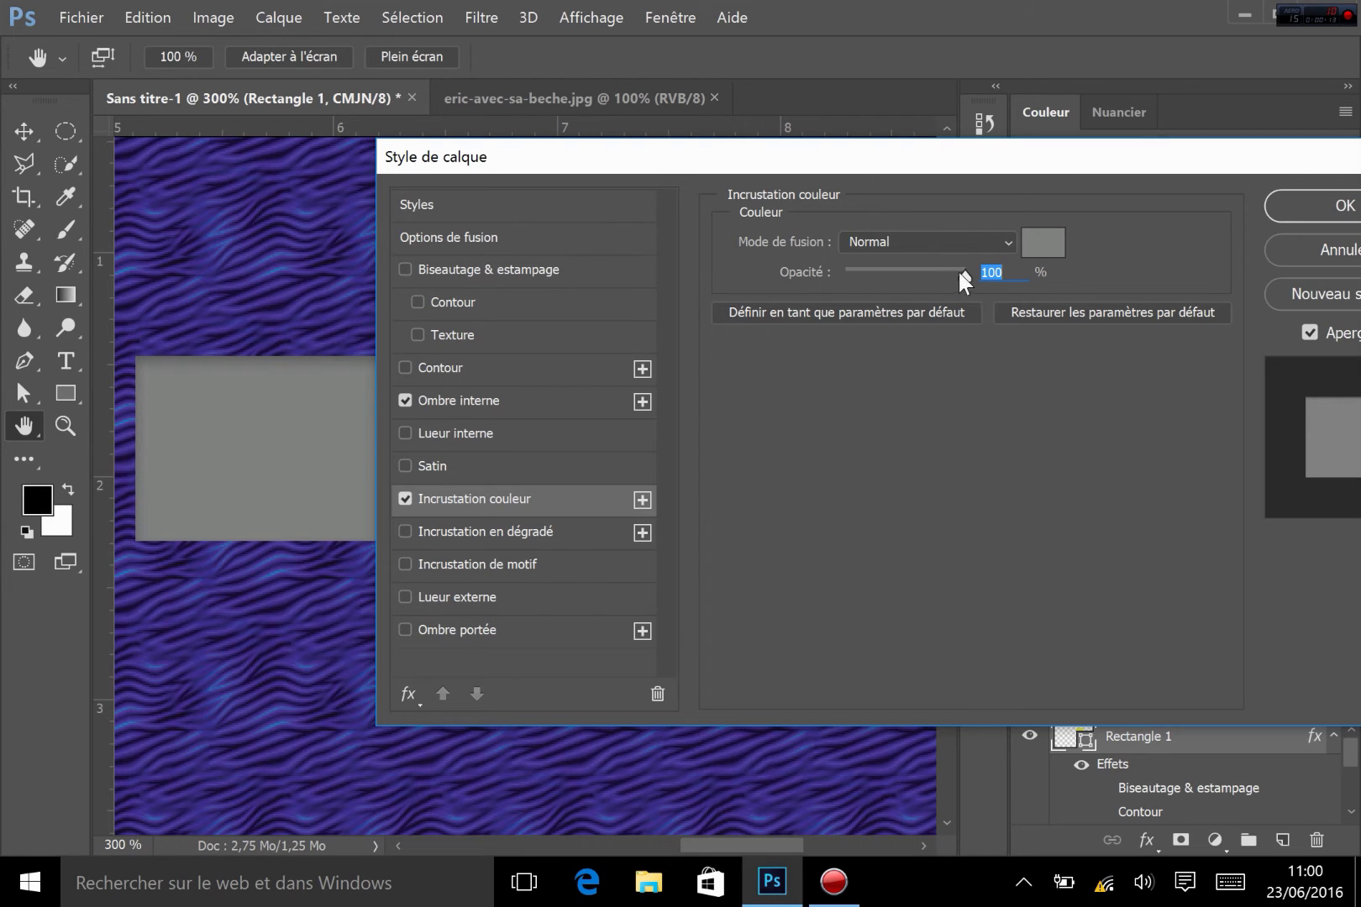
left_click(1045, 250)
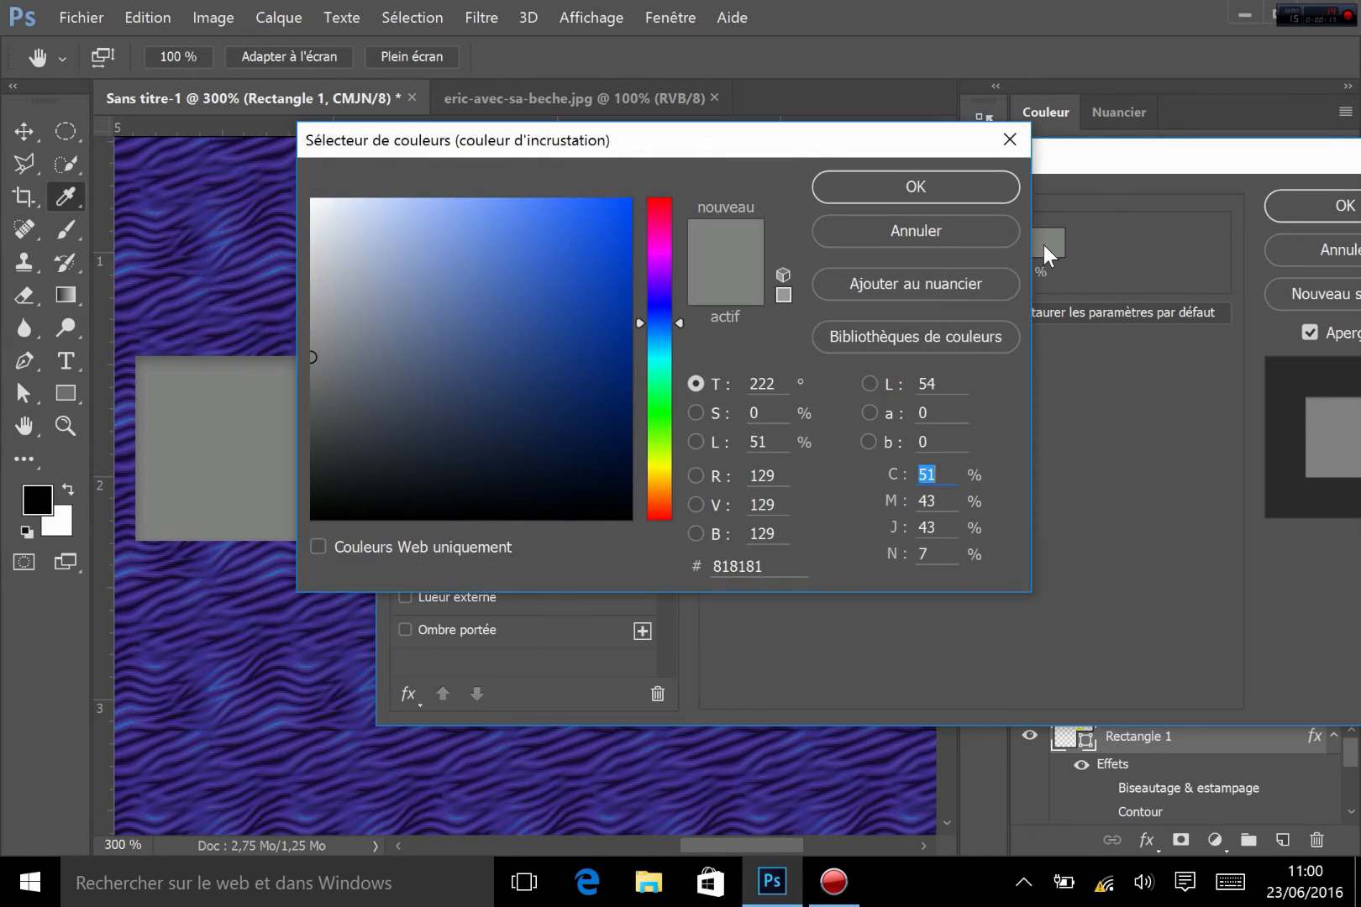
left_click(578, 222)
left_click(892, 183)
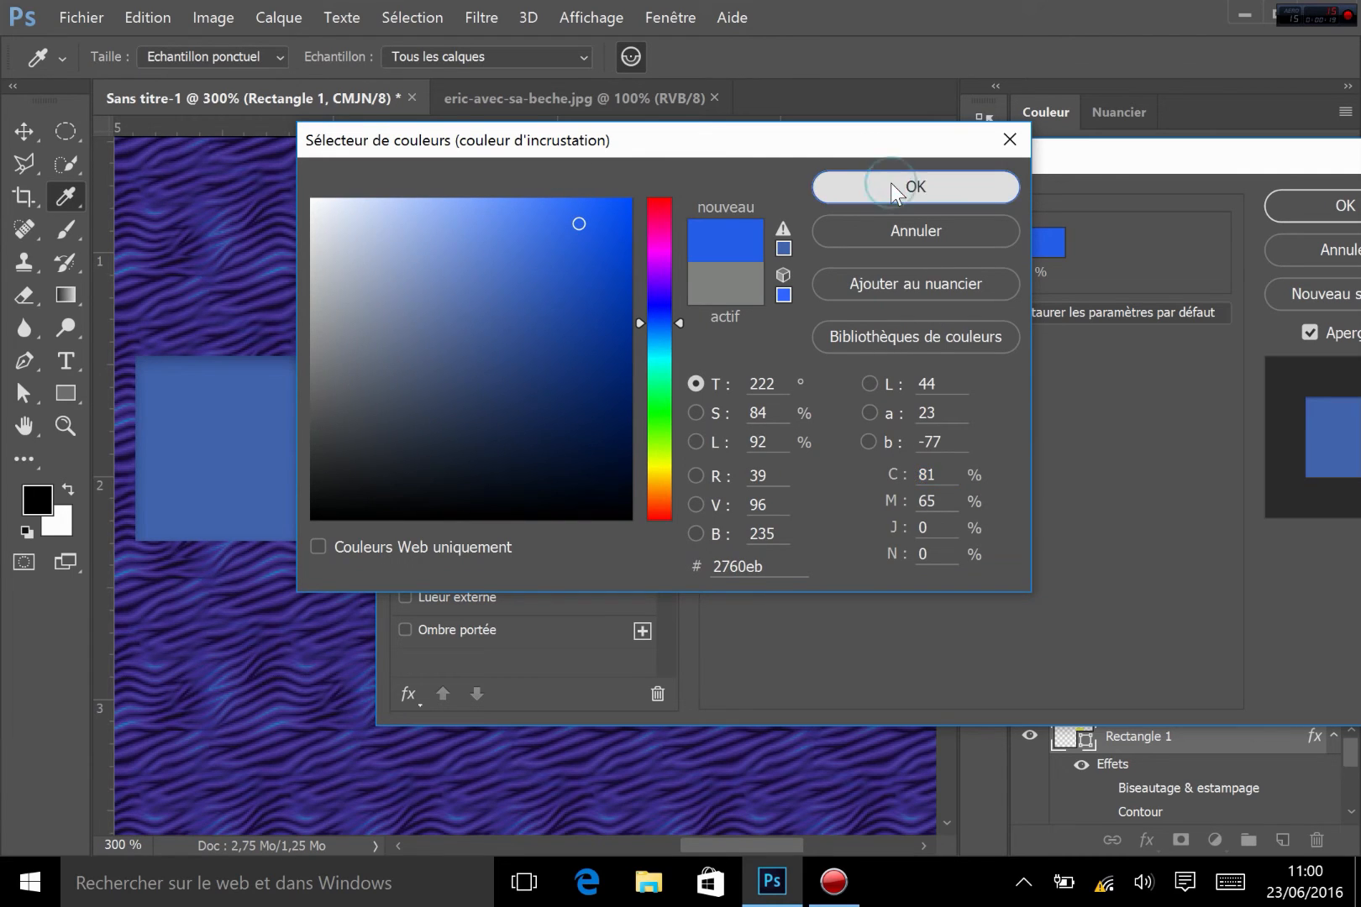
Change the overlay colour to green #4ceb27 and switch off the rectangle's Ombre interne
left_click(1043, 249)
left_click(654, 423)
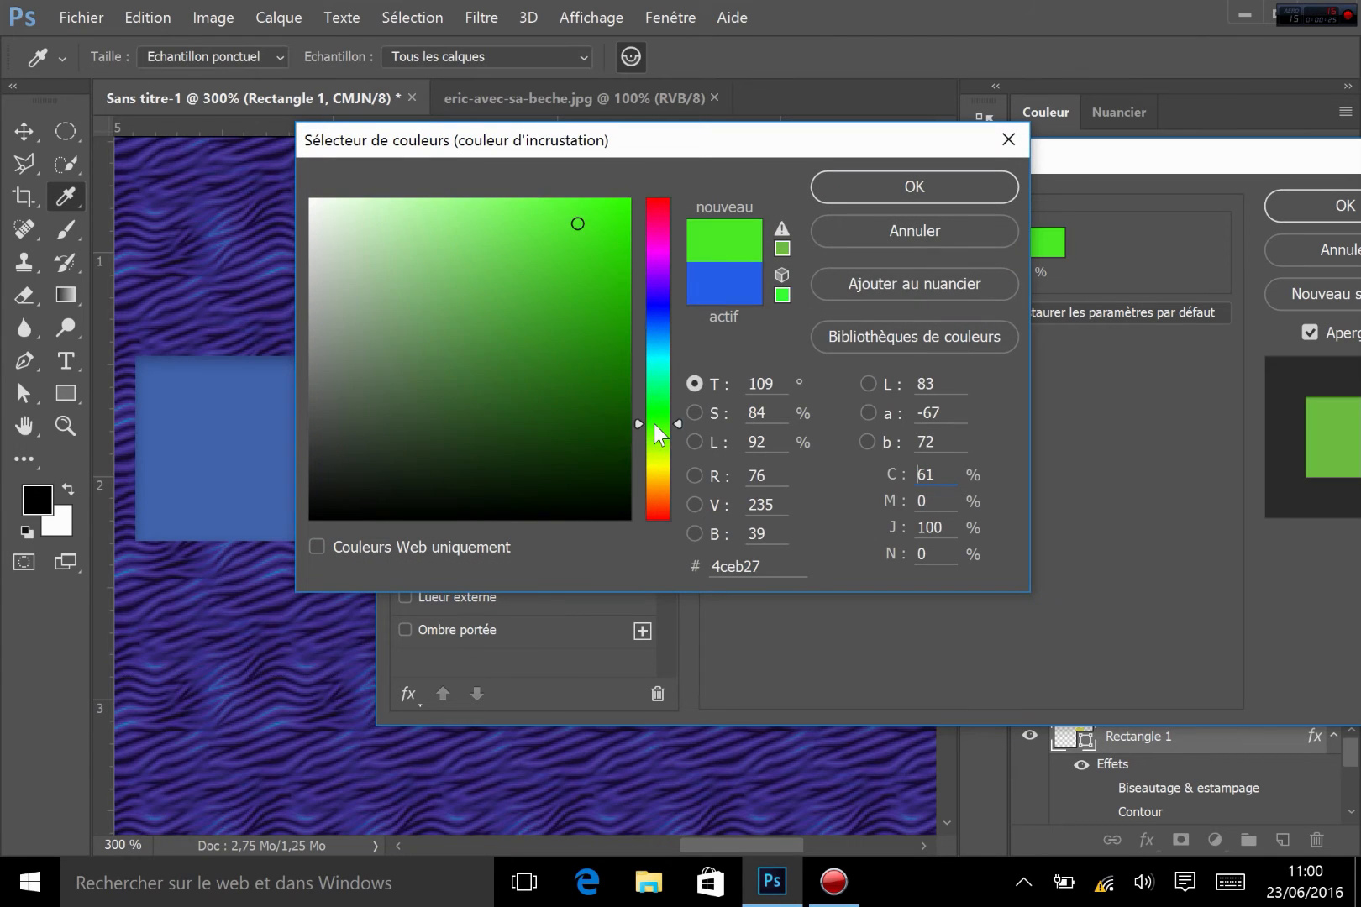
left_click(842, 185)
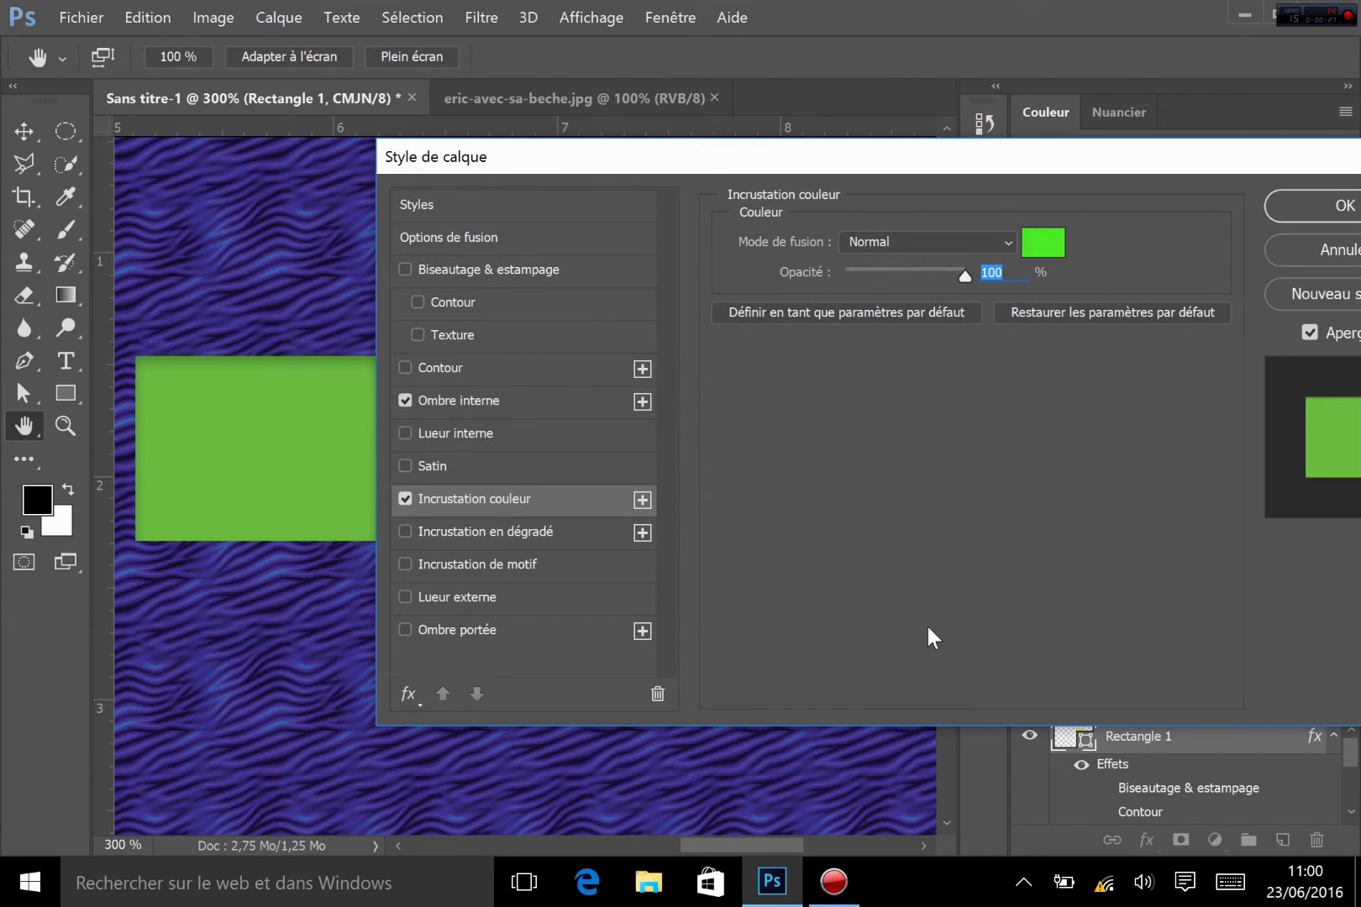
left_click(404, 401)
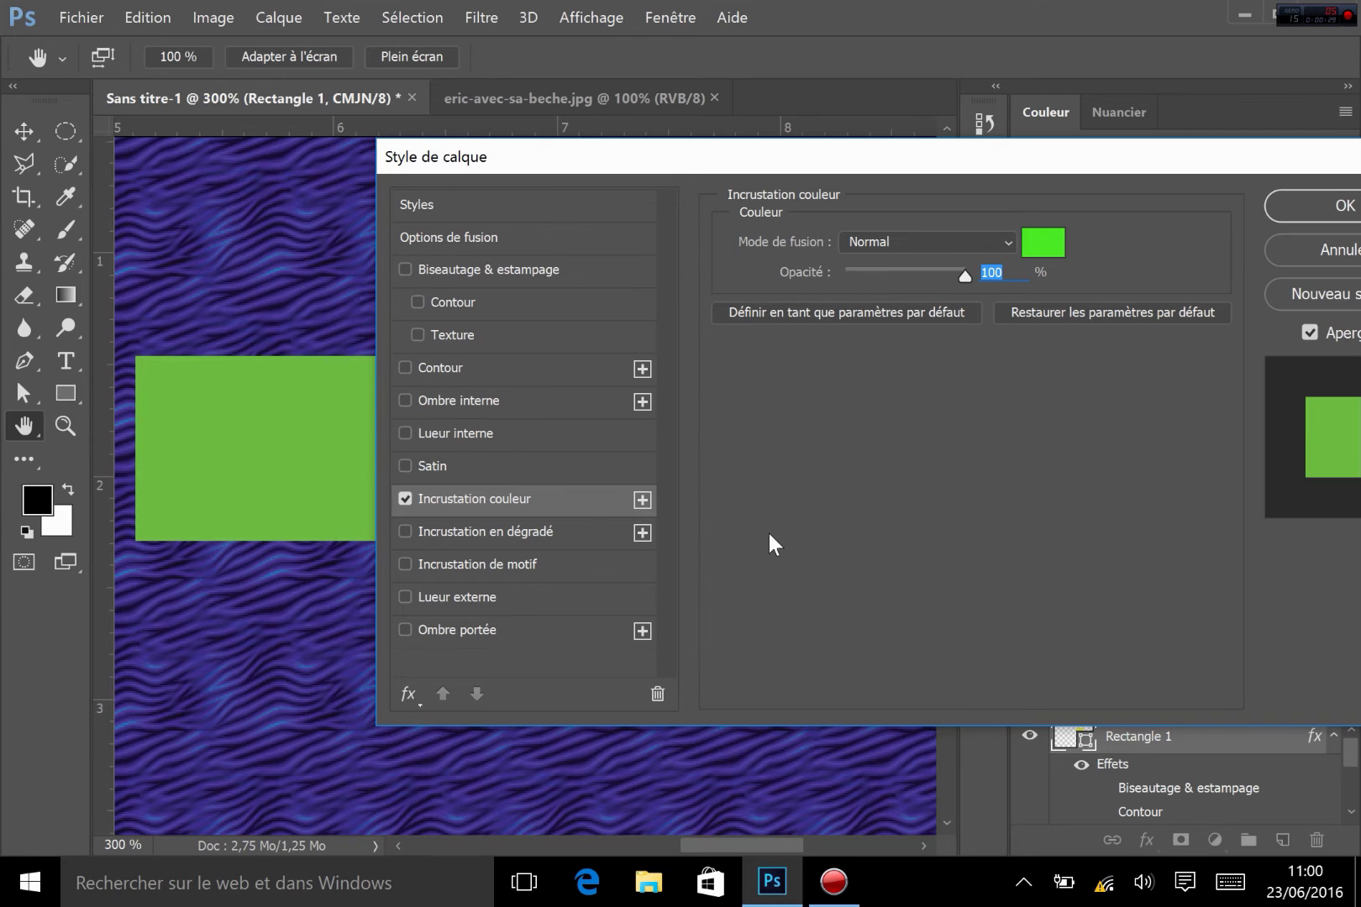
Try the Produit, Eclaircir and Incrustation blend modes on the colour overlay
right_click(868, 167)
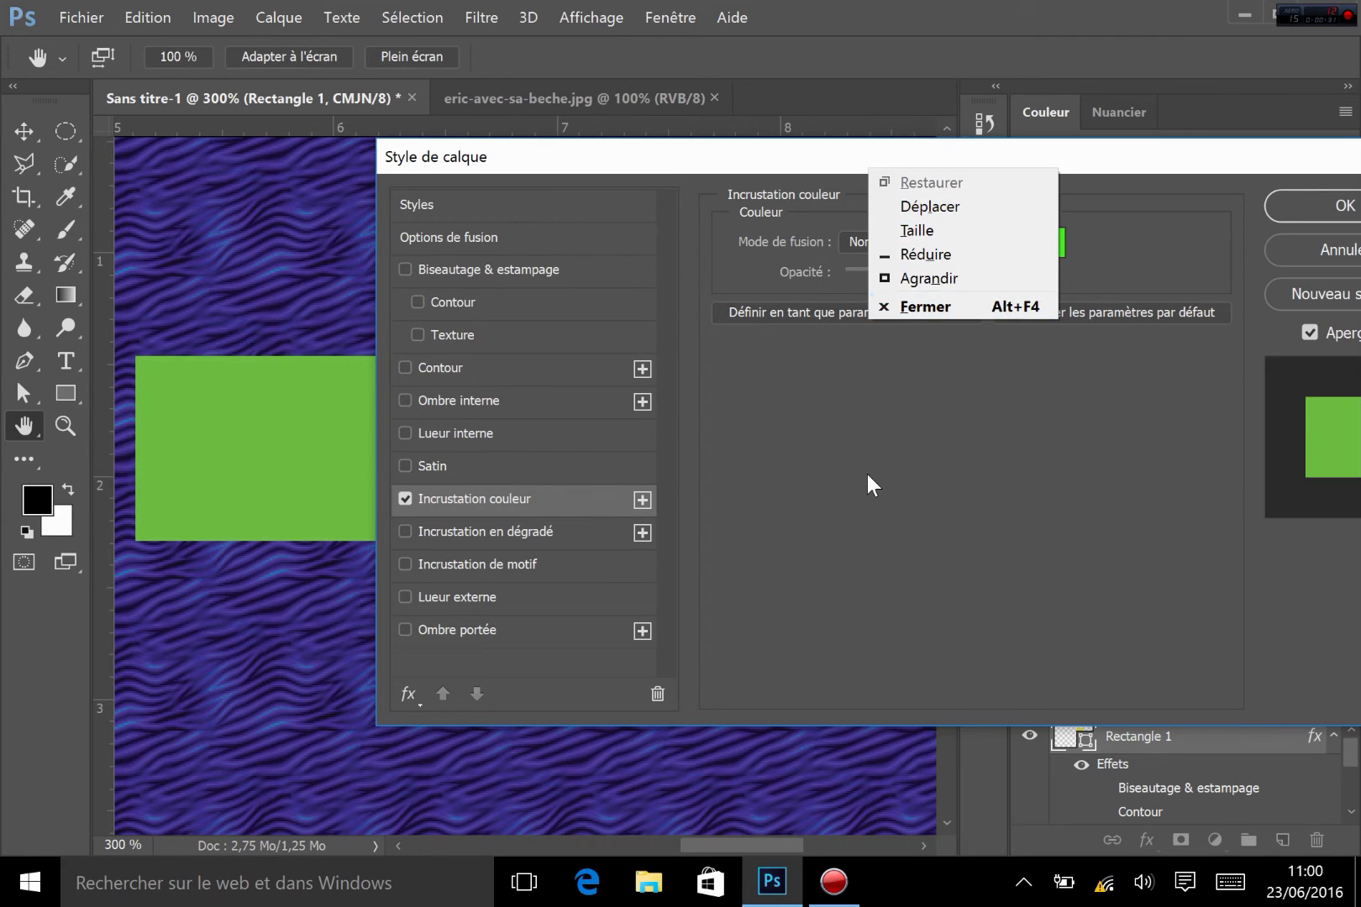
left_click(889, 318)
left_click(879, 249)
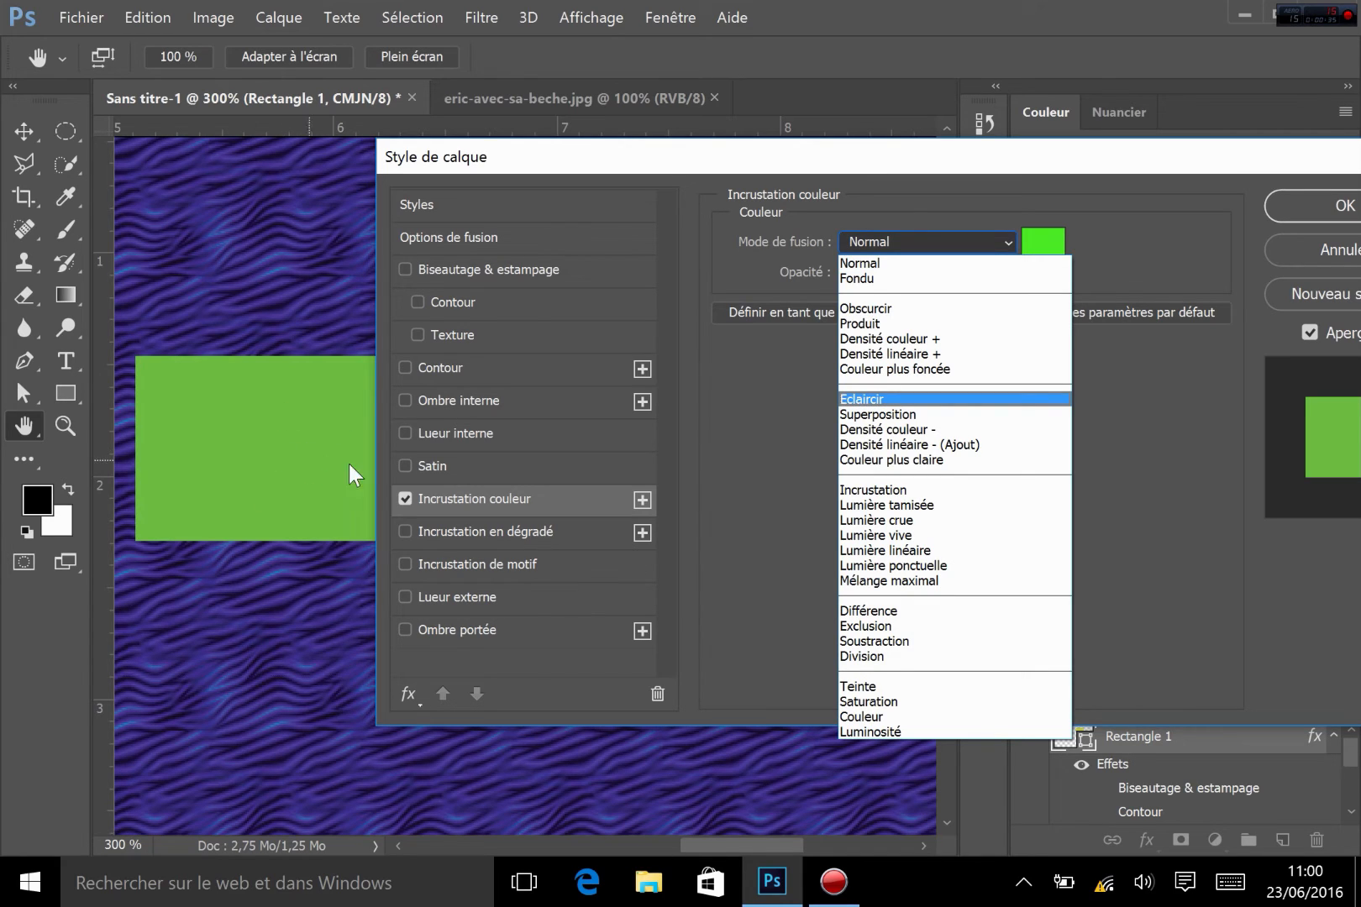
left_click(894, 323)
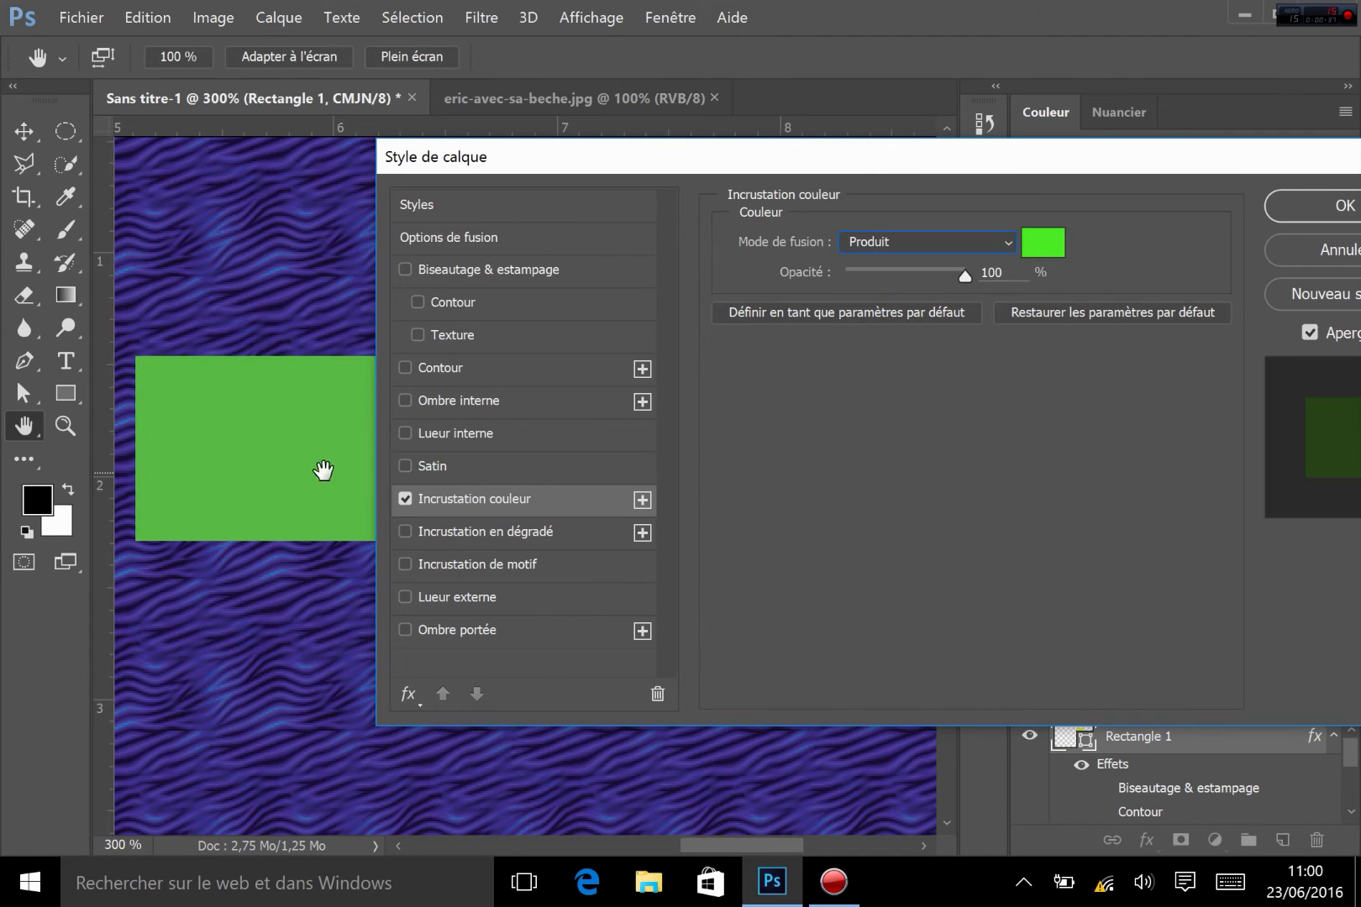
left_click(891, 244)
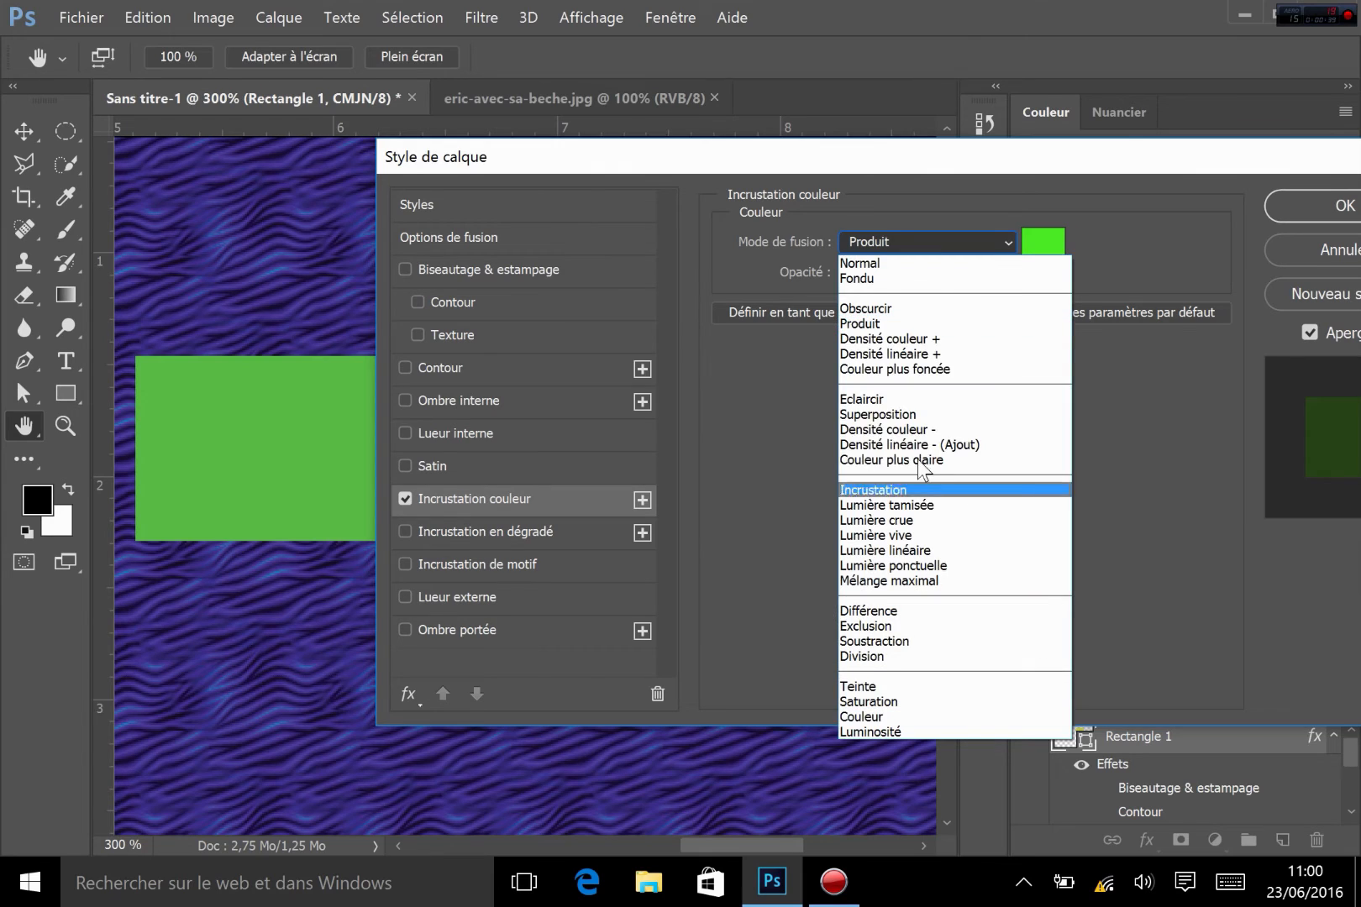
left_click(855, 393)
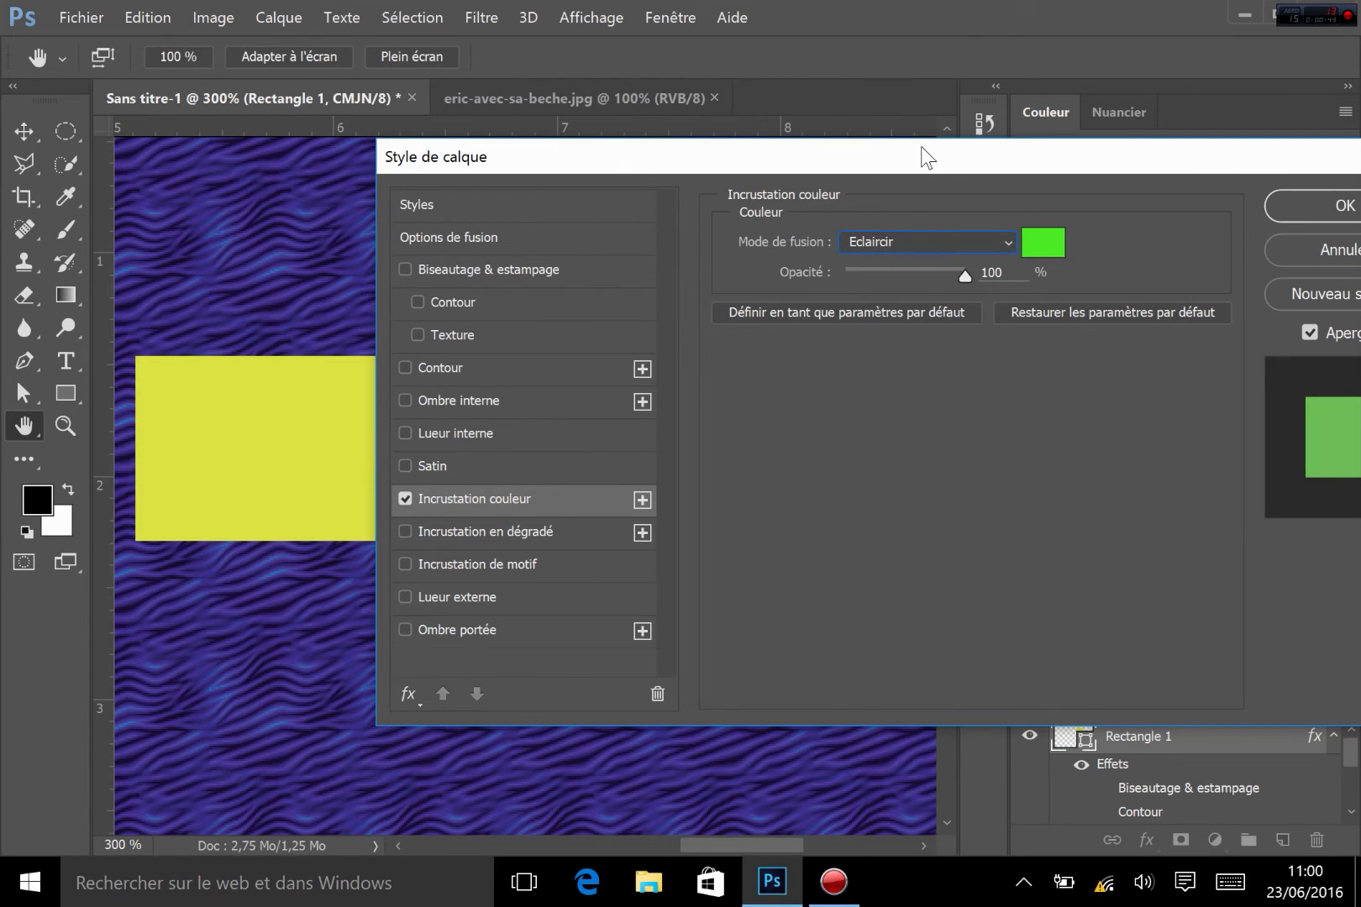
left_click(923, 241)
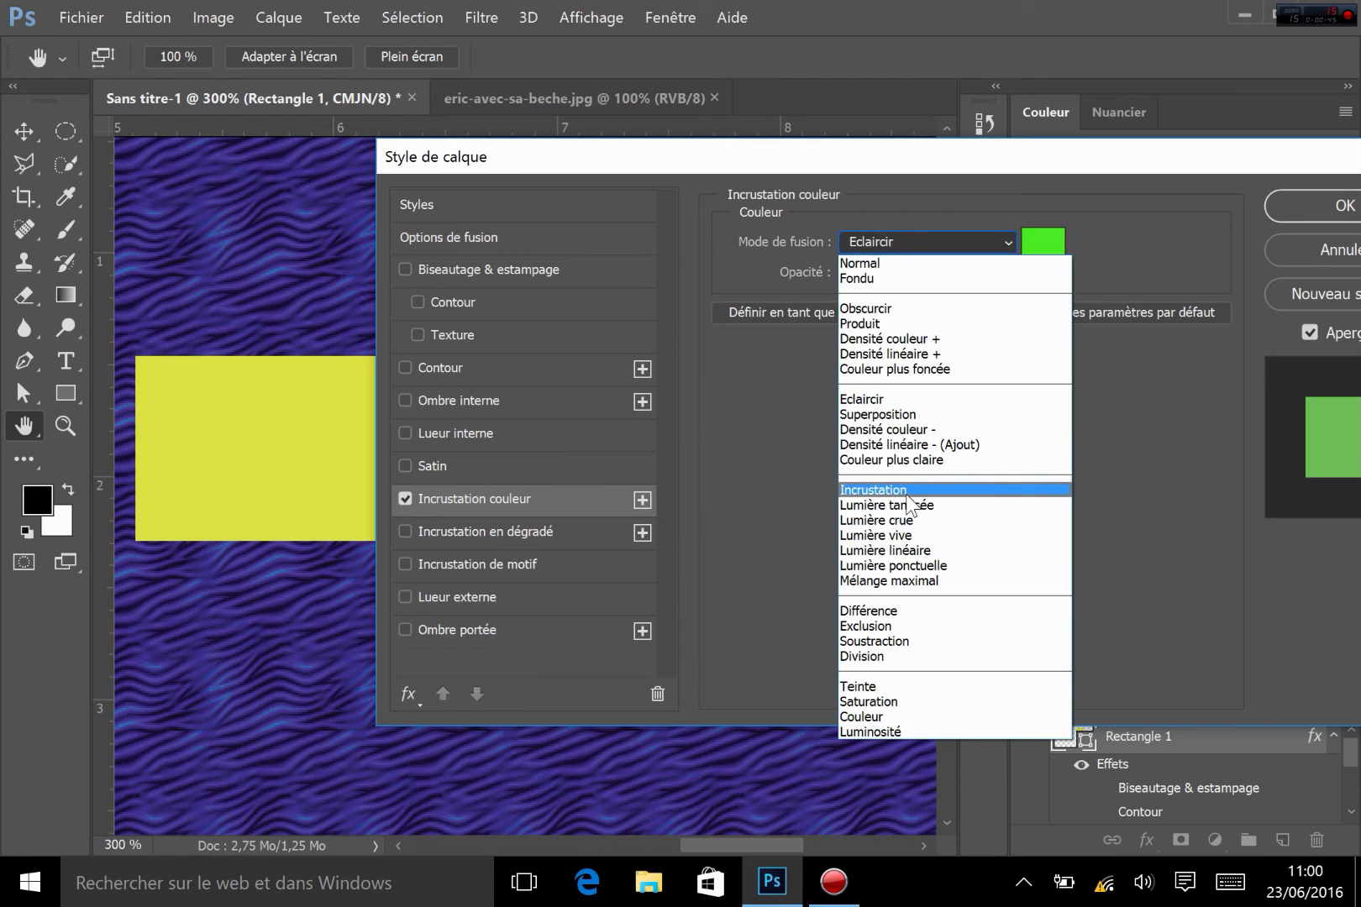
left_click(904, 489)
left_click(907, 242)
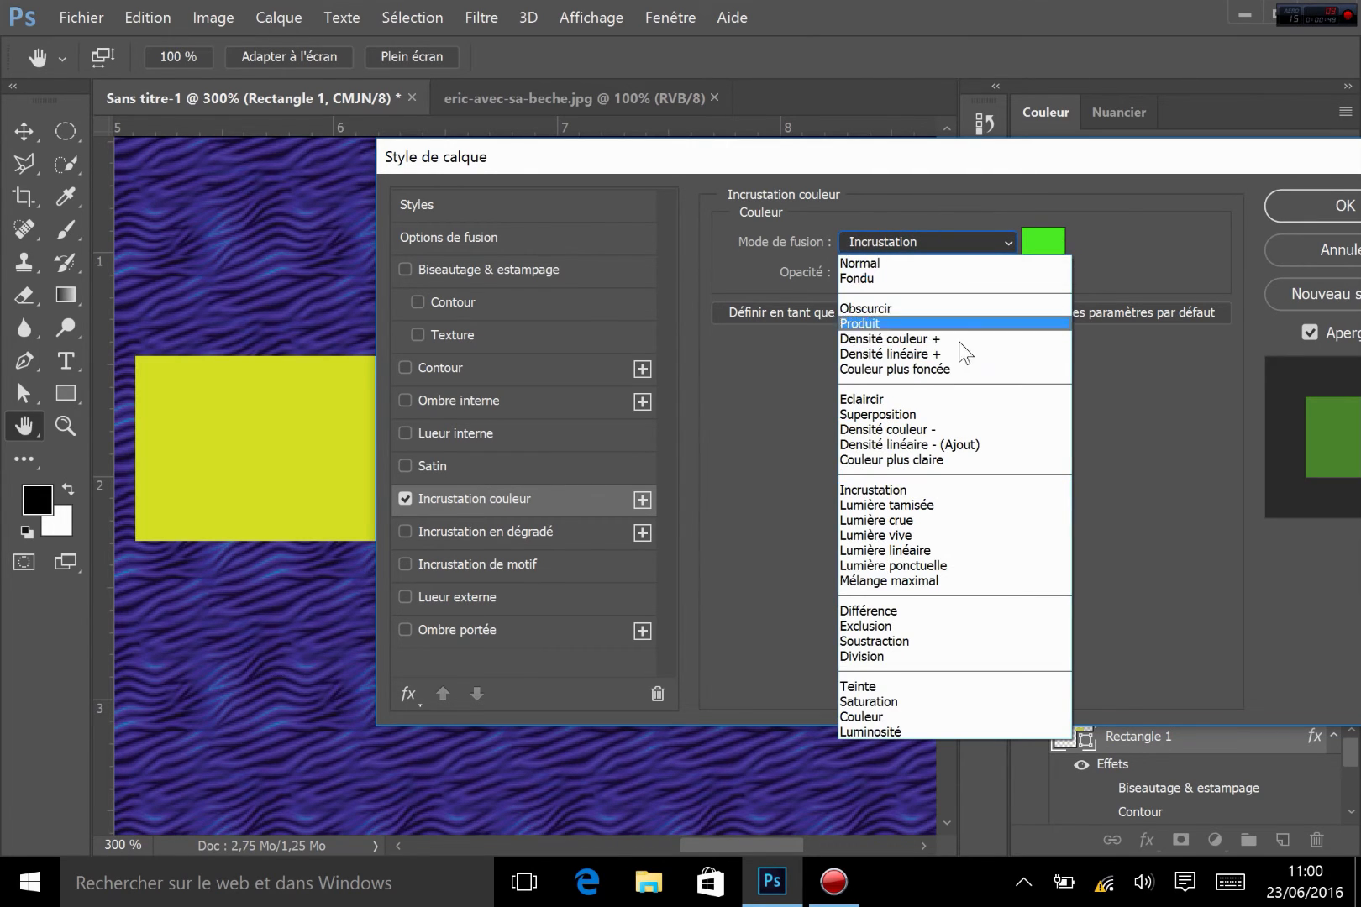
left_click(1013, 246)
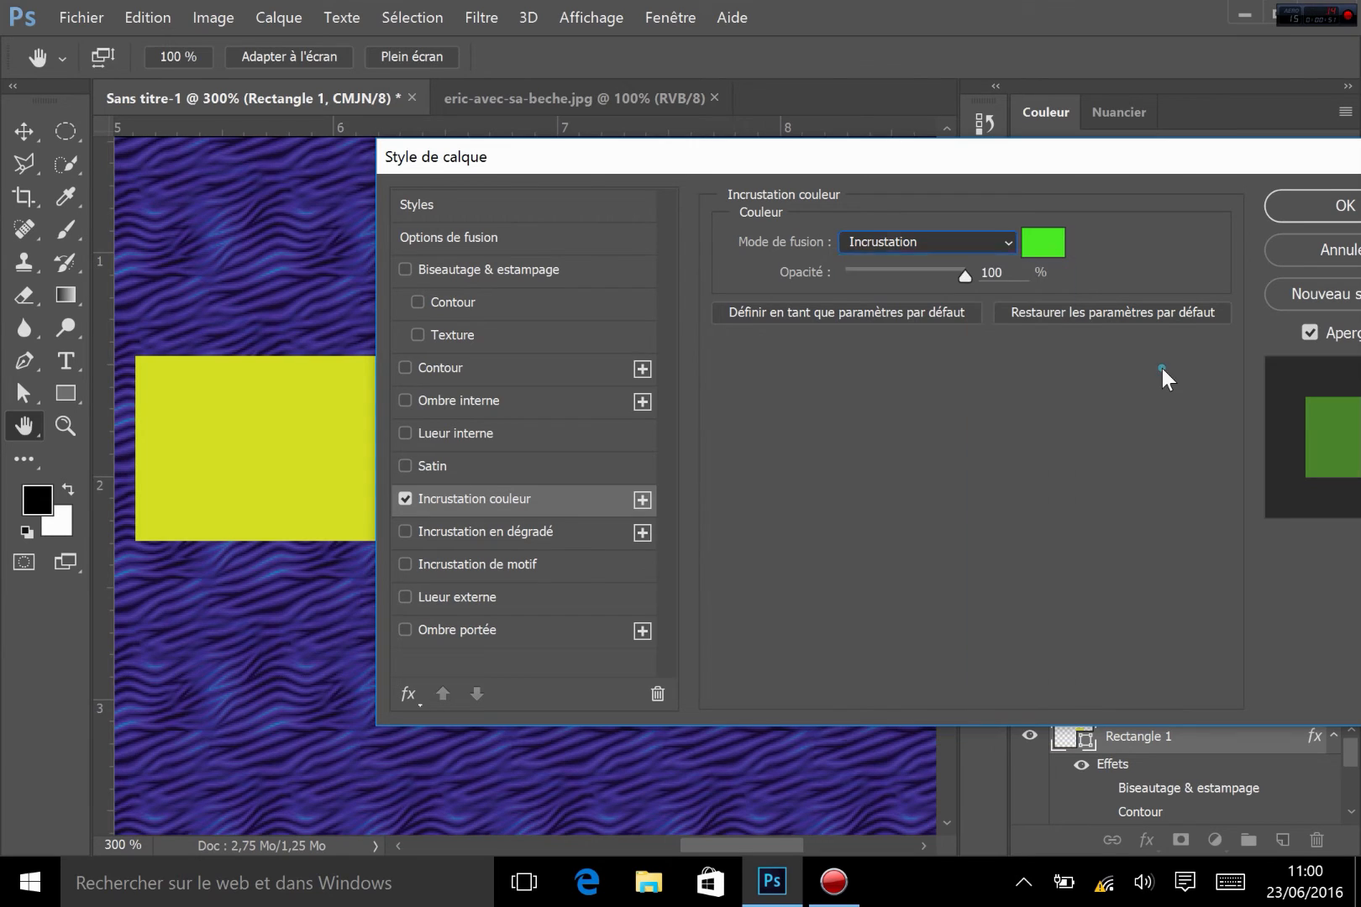
Switch off the Incrustation couleur effect and accept the layer style
left_click(404, 498)
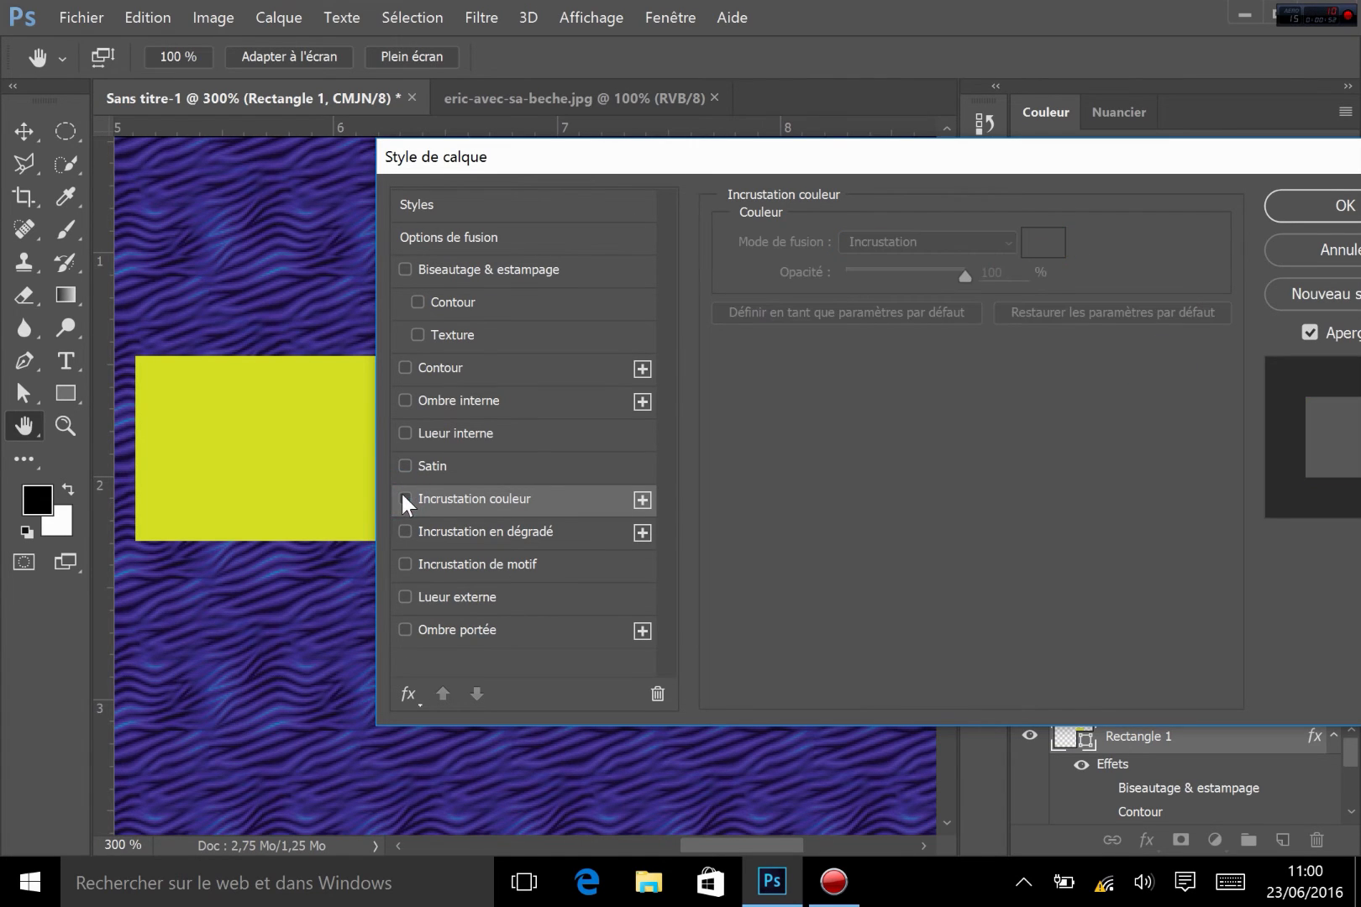
left_click(1318, 202)
Add an Incrustation en dégradé effect to the rectangle and lower its opacity to 17%
left_click(1147, 840)
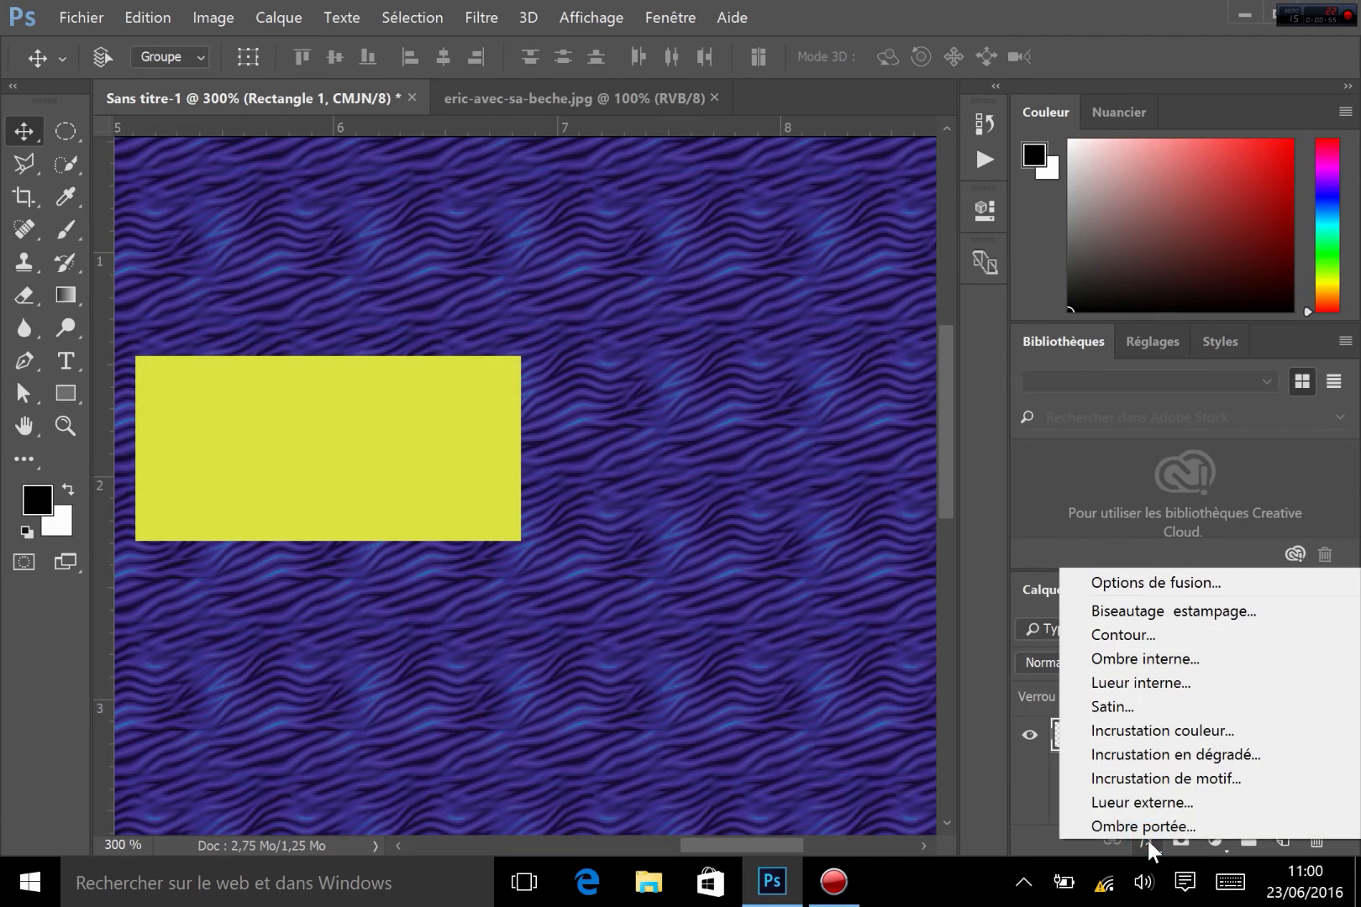
left_click(1175, 752)
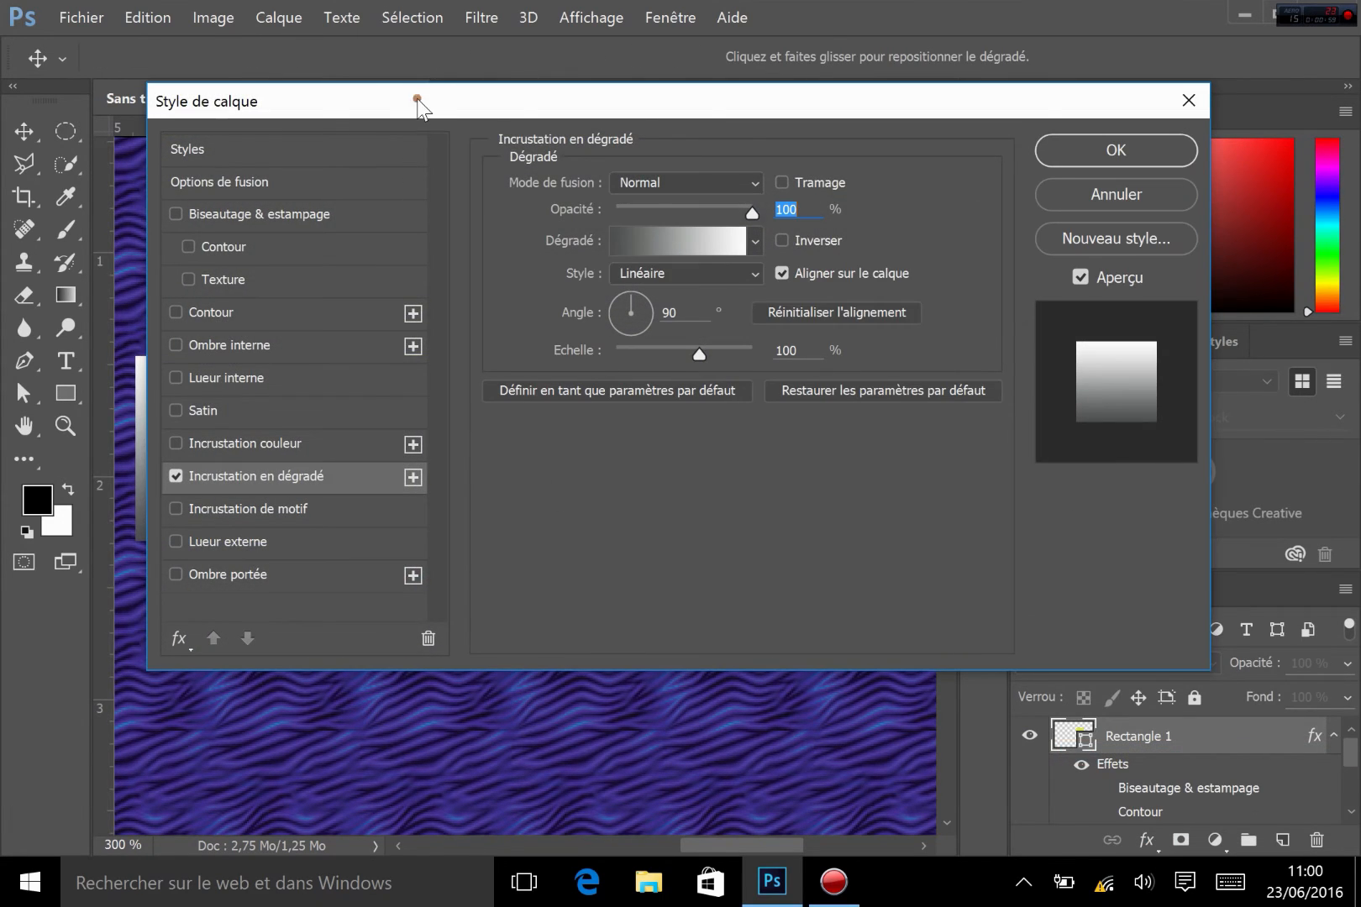
right_click(786, 103)
left_click_drag(655, 104, 827, 191)
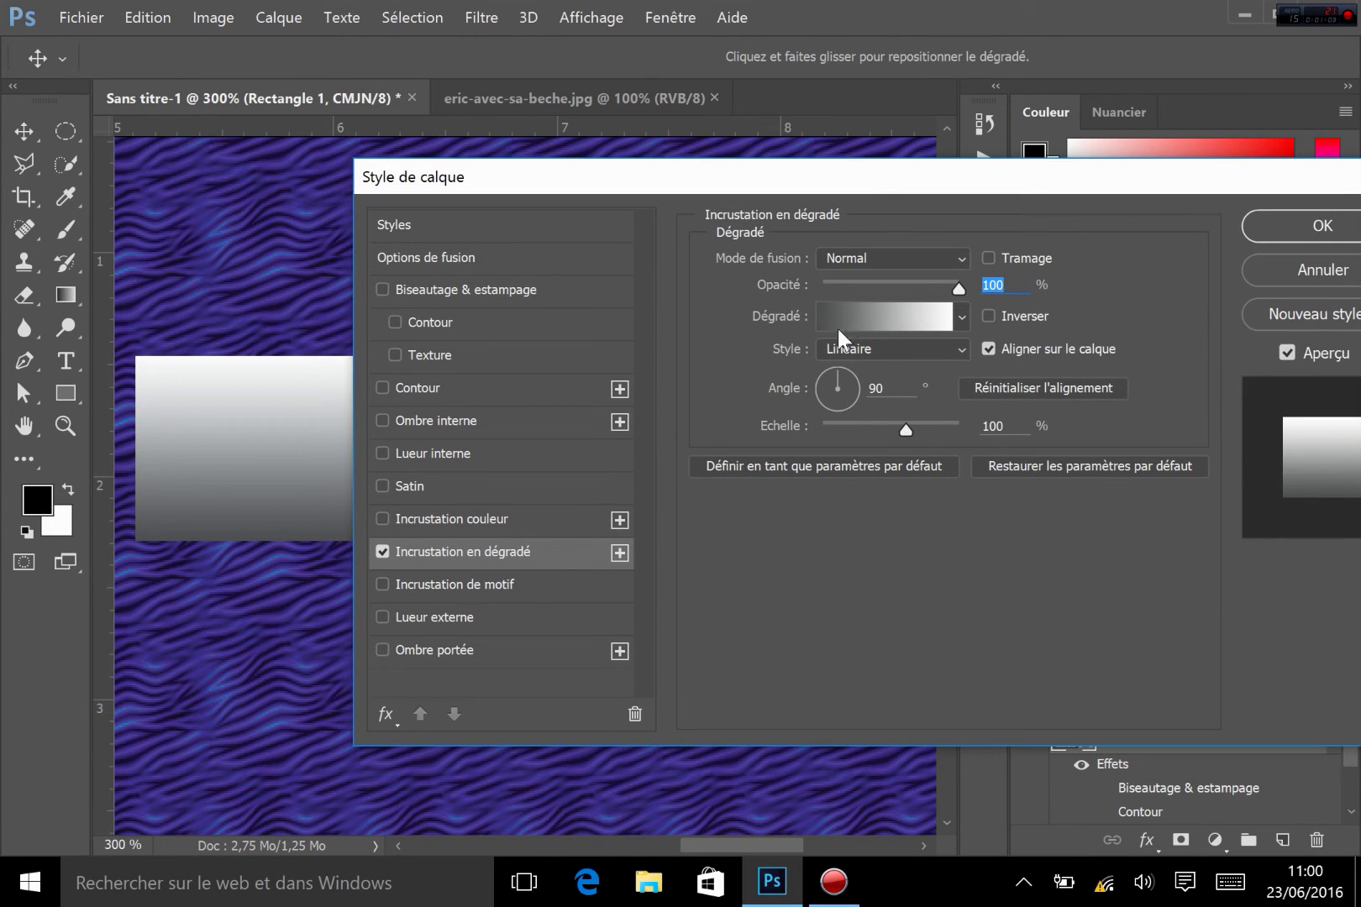
left_click(886, 284)
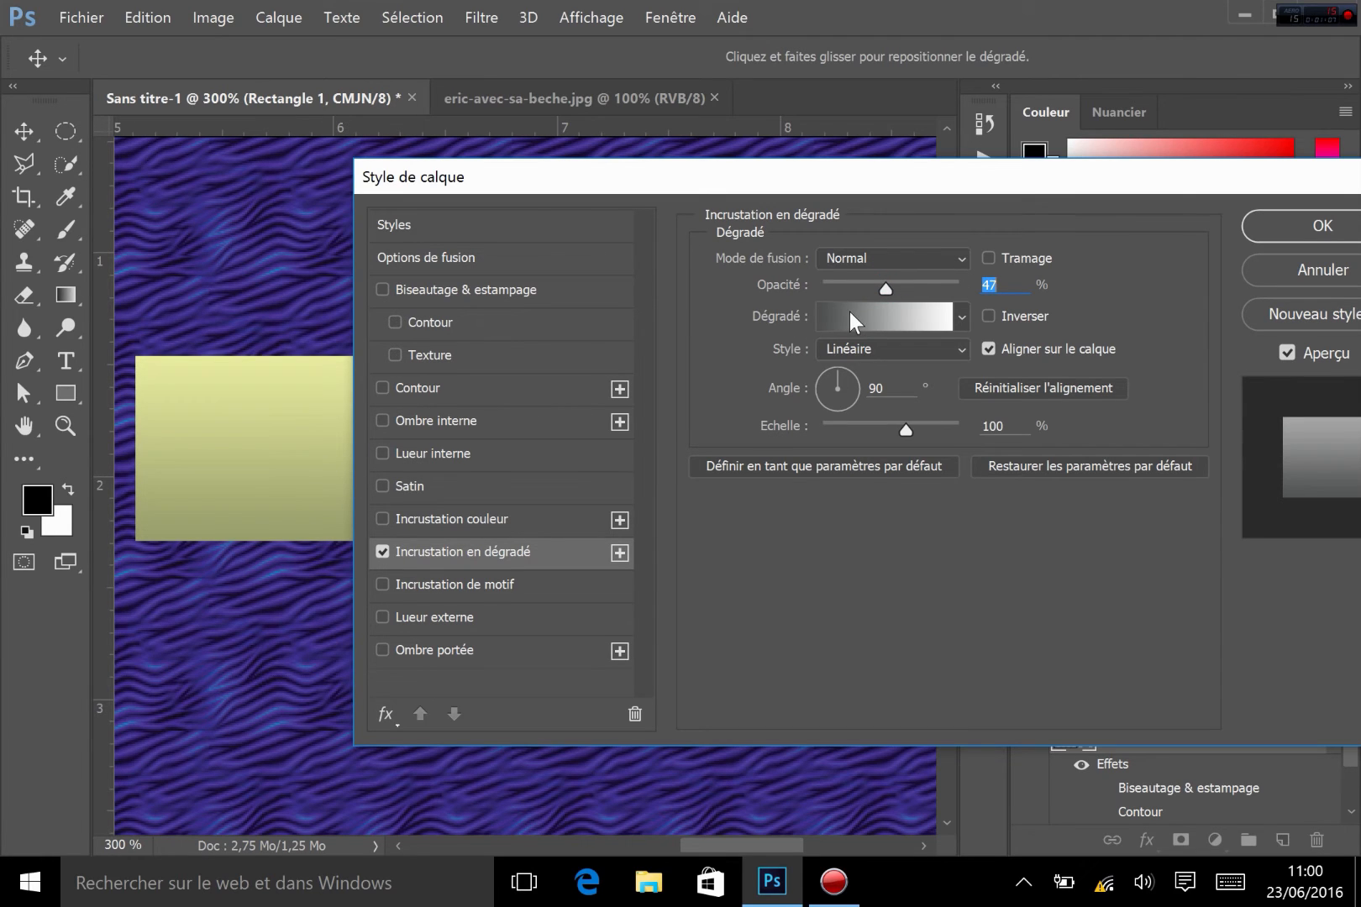
left_click(844, 285)
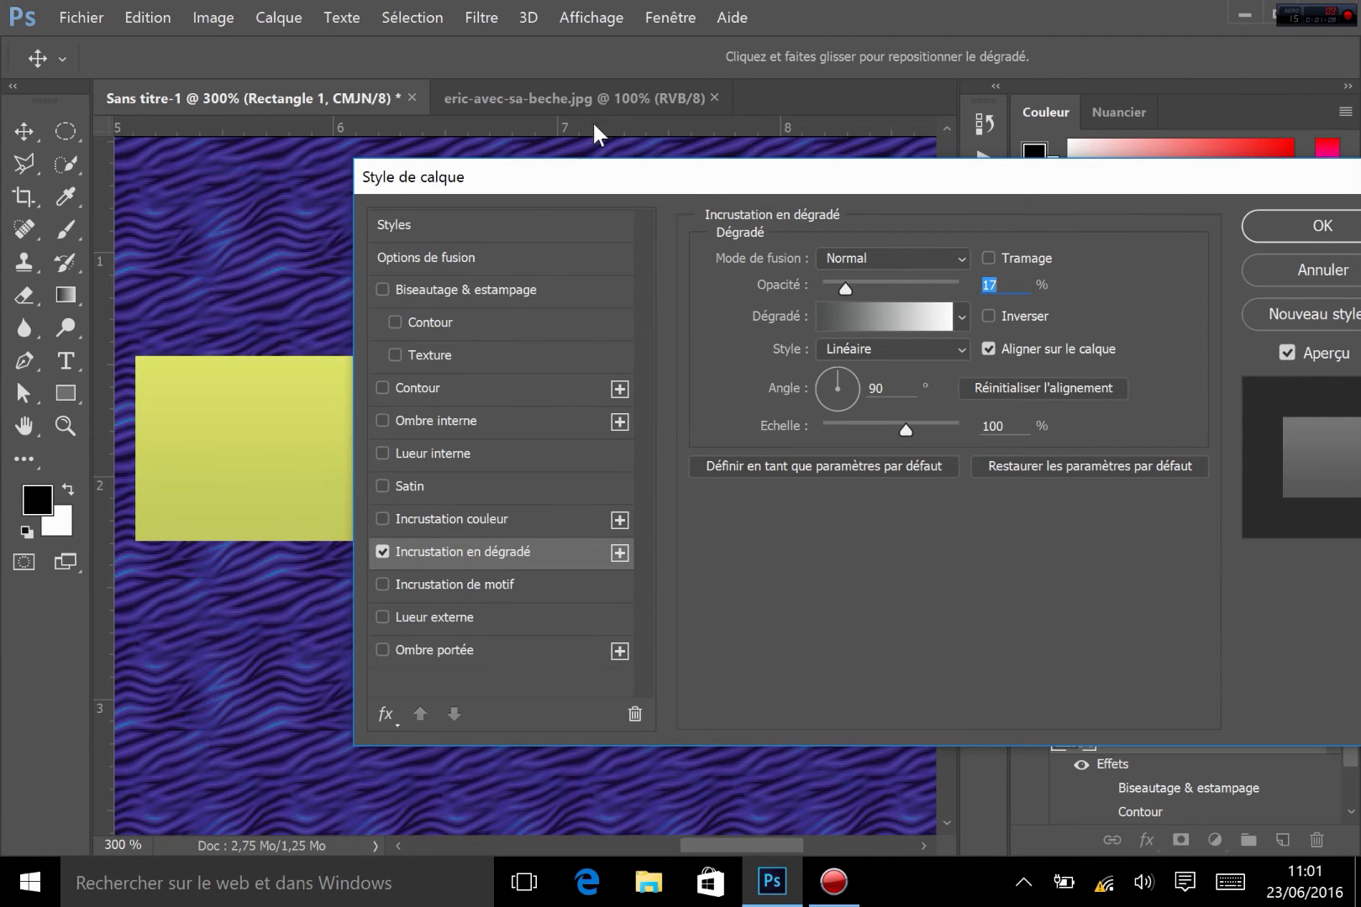
Try the rectangle's gradient overlay at 72% opacity and cancel the layer style changes
left_click_drag(590, 173, 631, 167)
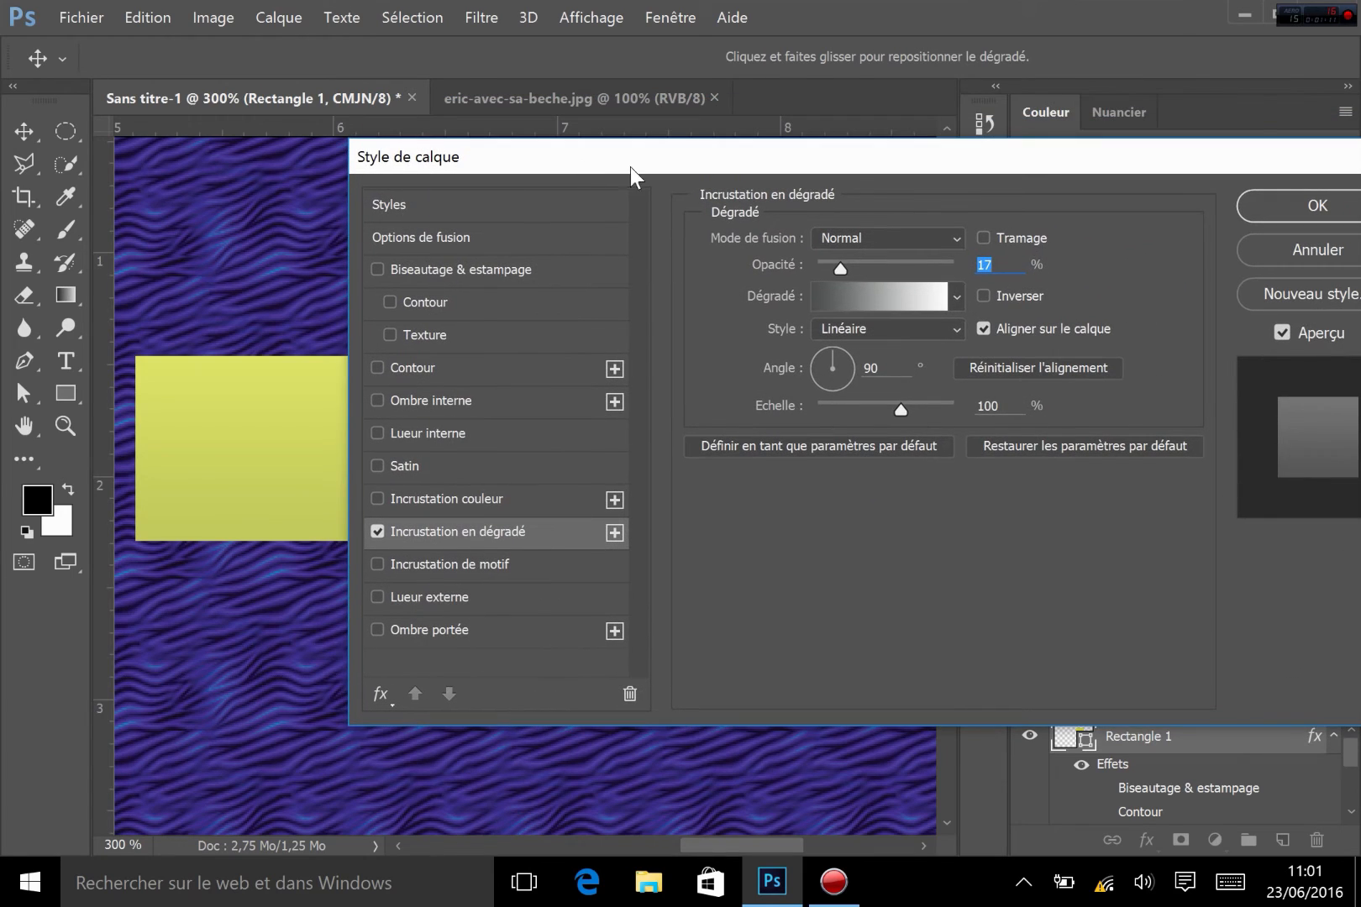
left_click(879, 269)
left_click(915, 263)
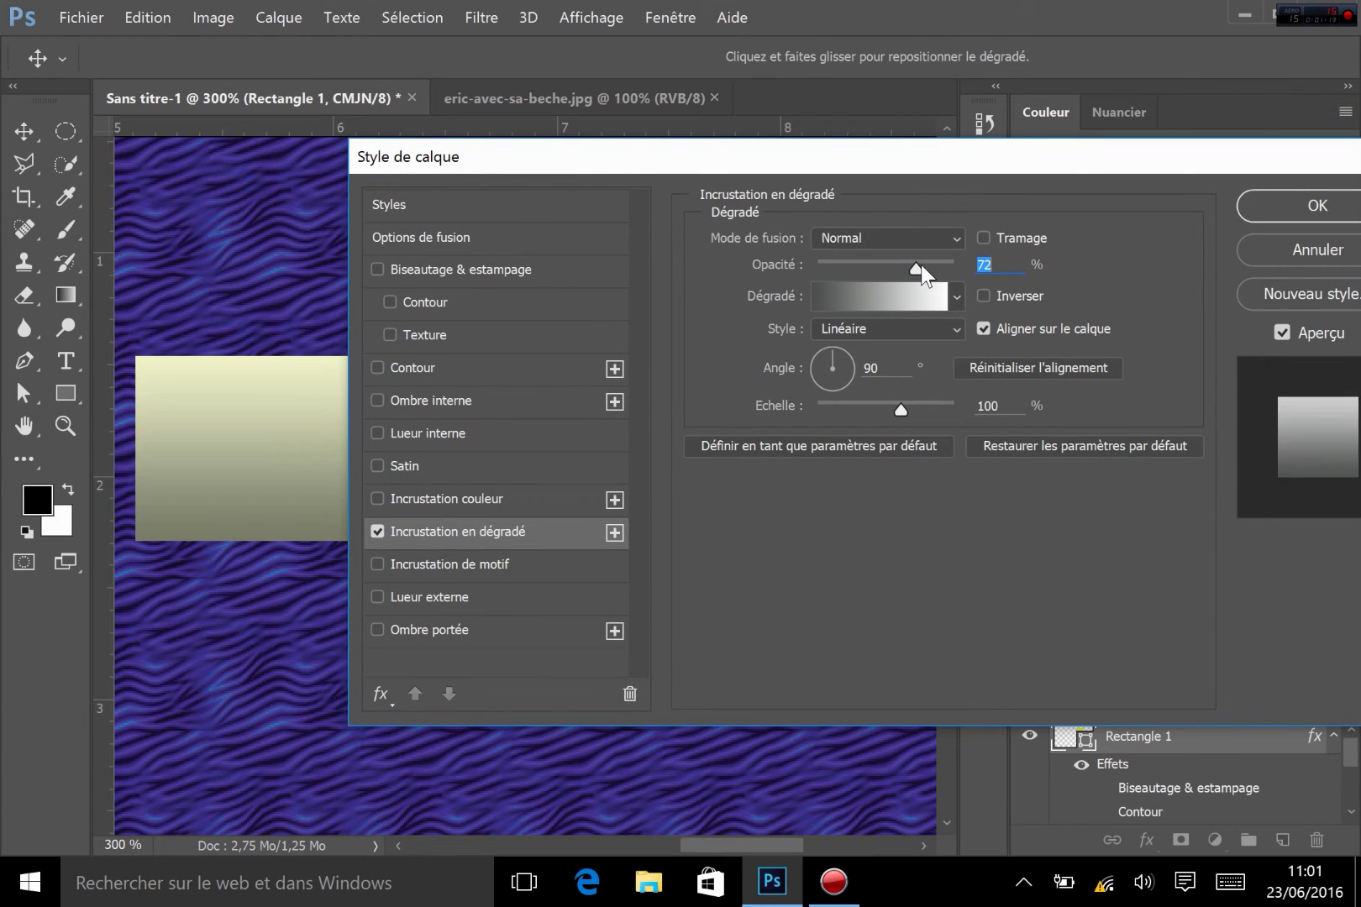
left_click(1280, 252)
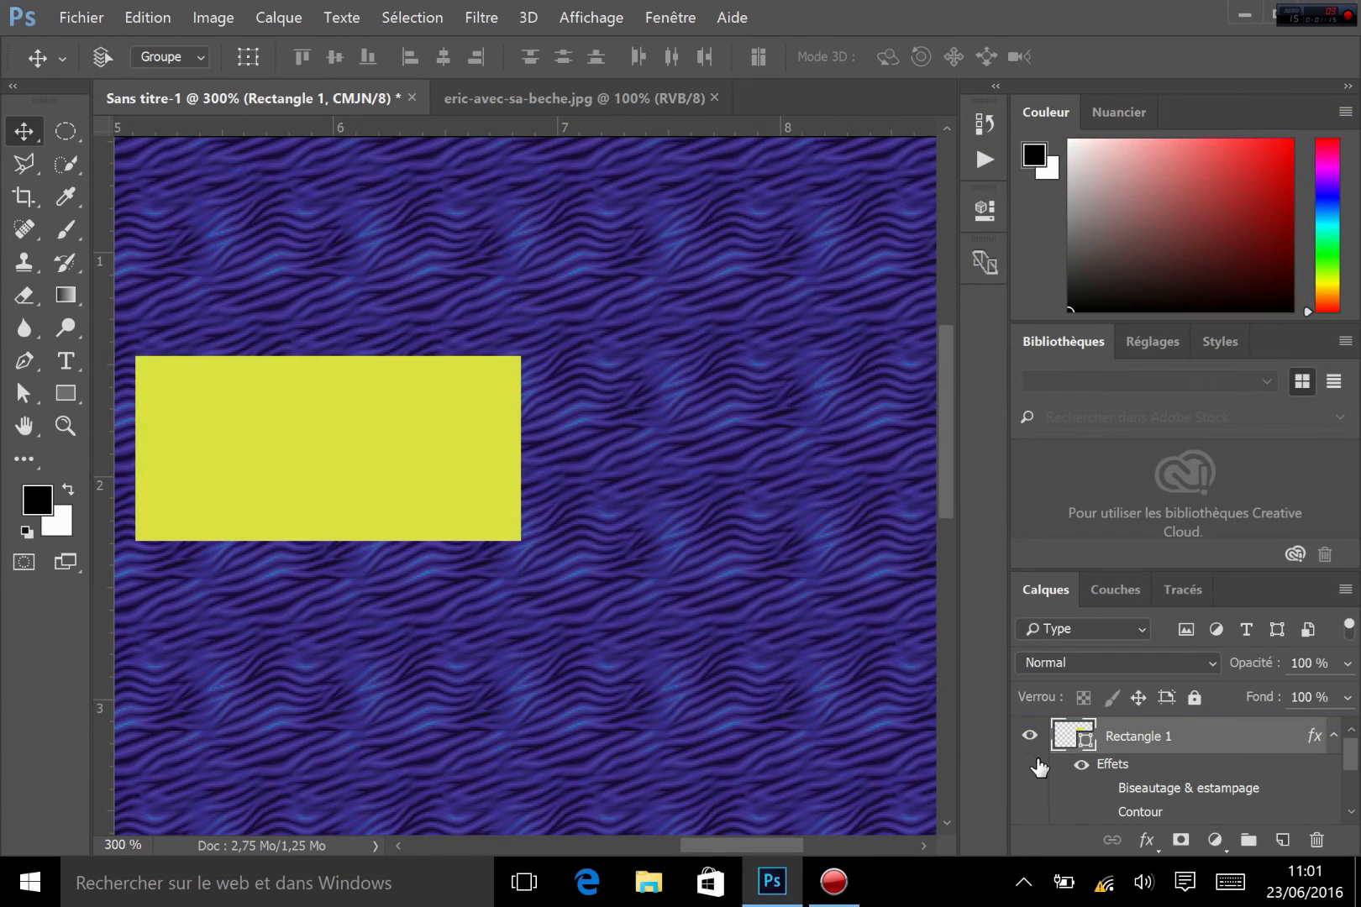
Hide the Rectangle 1 layer, collapse its effects list and show the nain layer
left_click(1030, 739)
left_click_drag(567, 624, 850, 622)
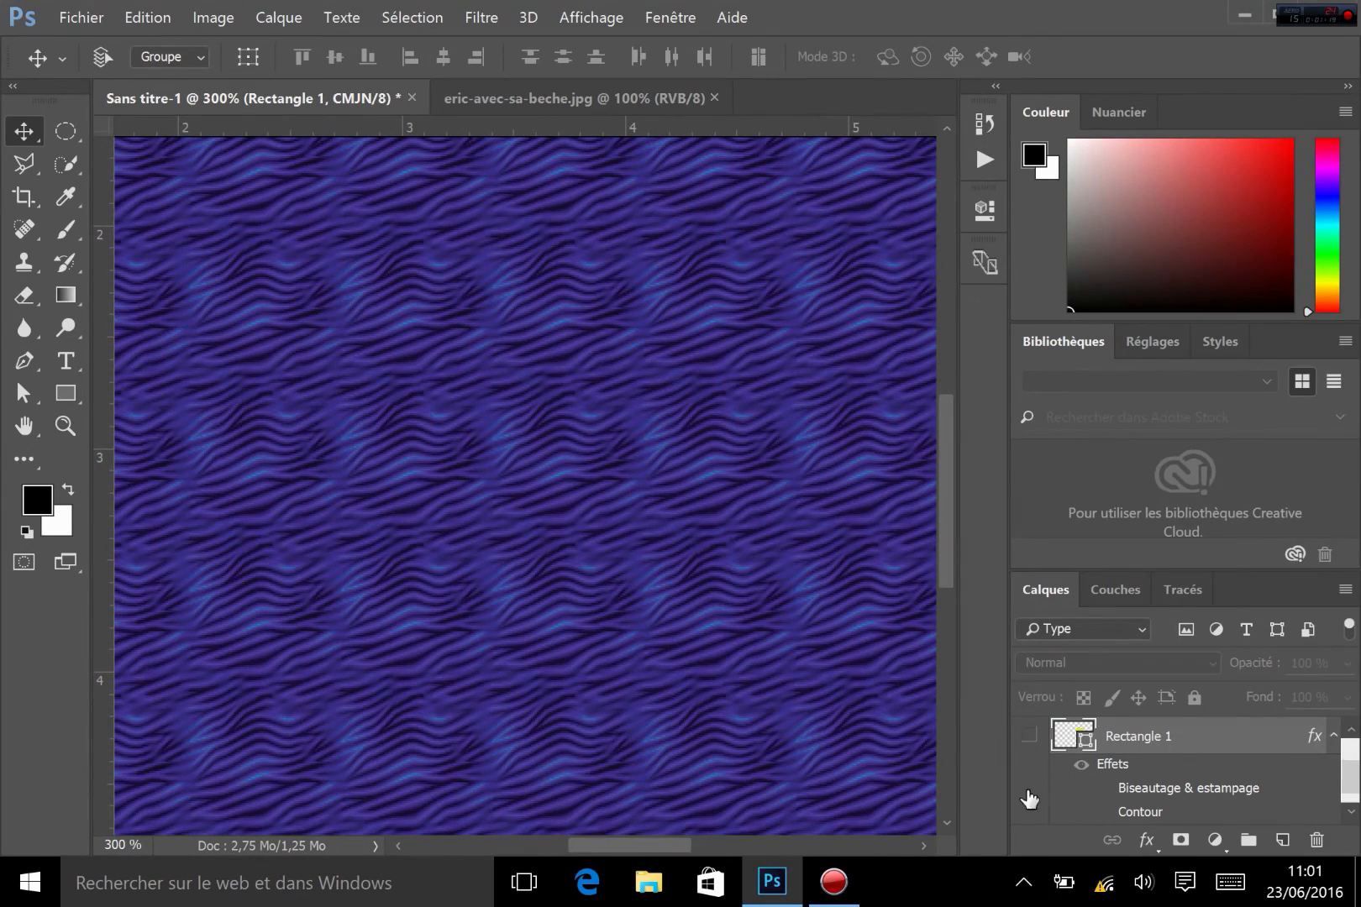
left_click(1332, 736)
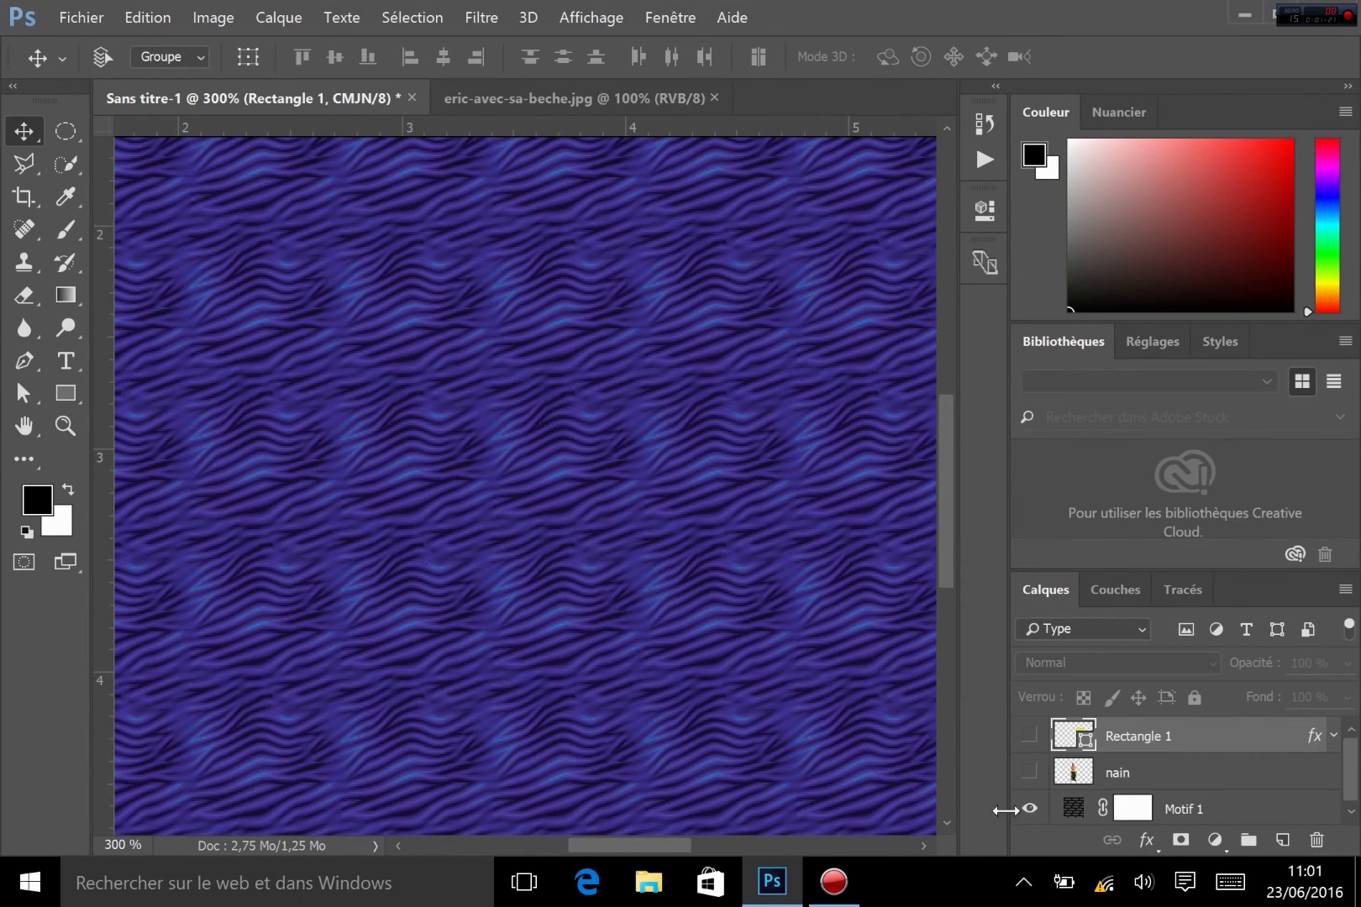
left_click(1032, 775)
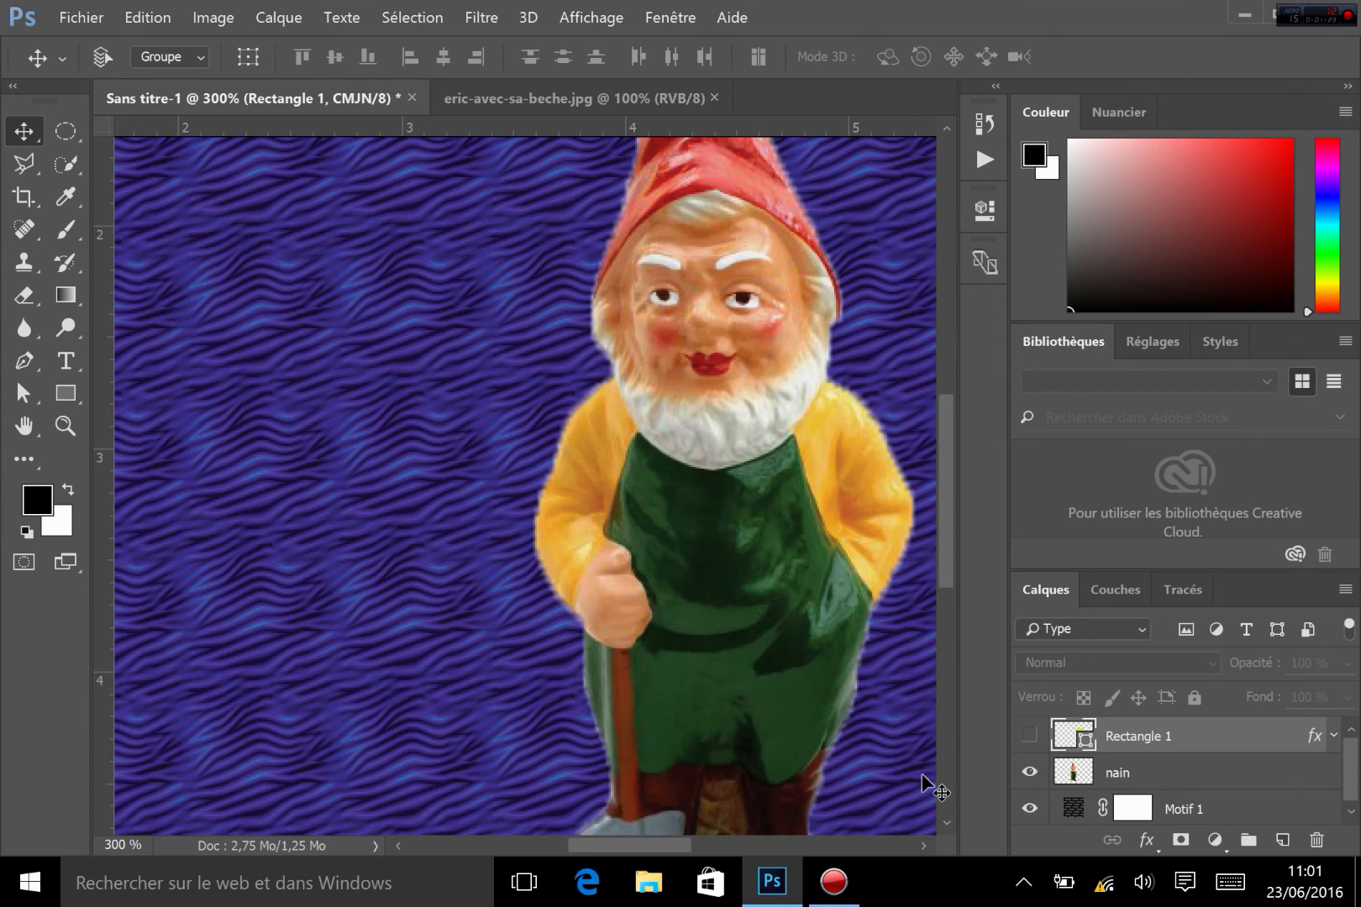
Add an Incrustation en dégradé effect to the nain layer, testing lower opacities but keeping it at 100%
left_click(1129, 768)
left_click(1147, 839)
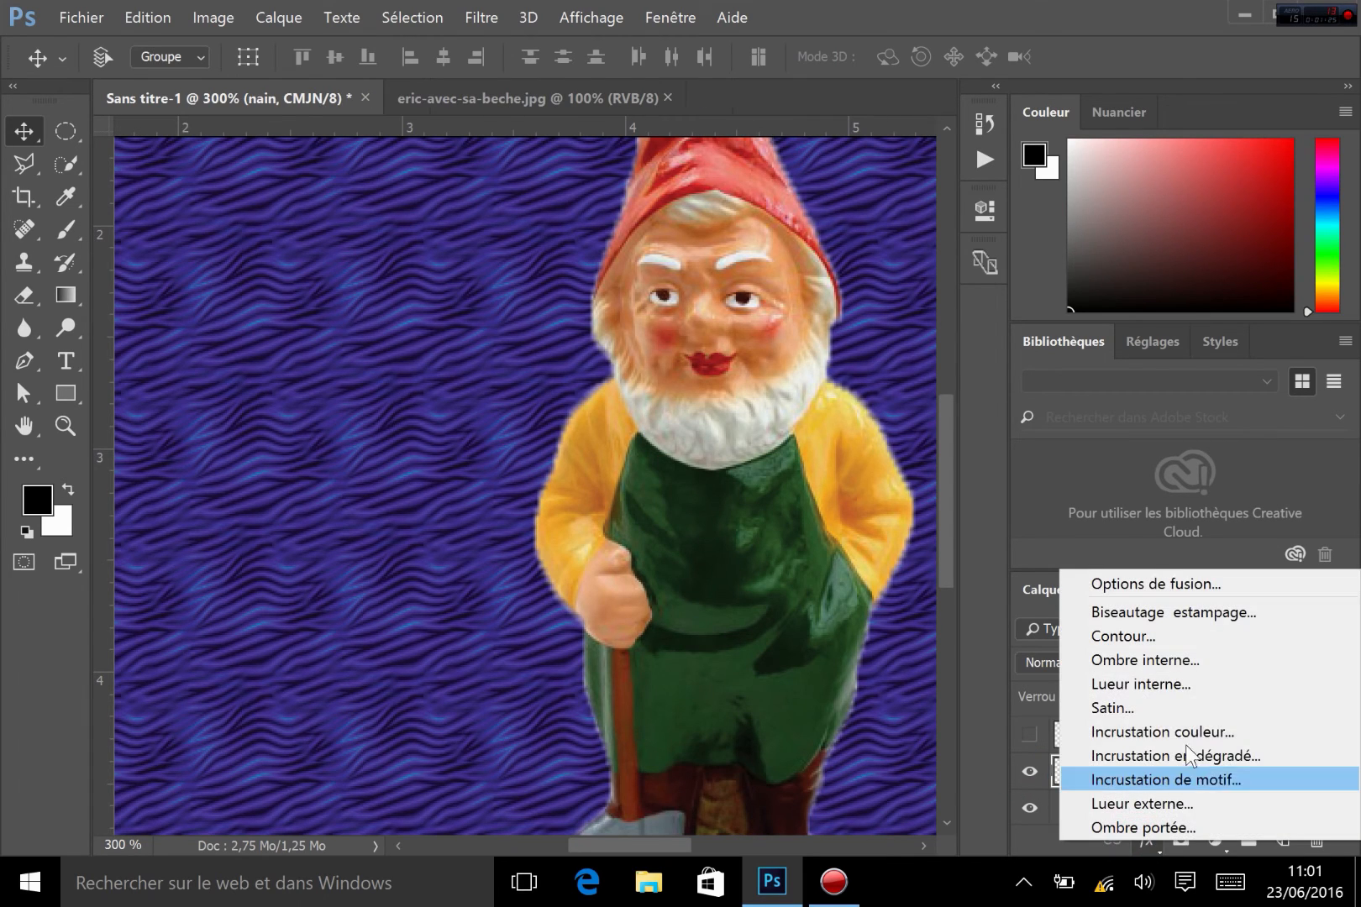
left_click(1206, 754)
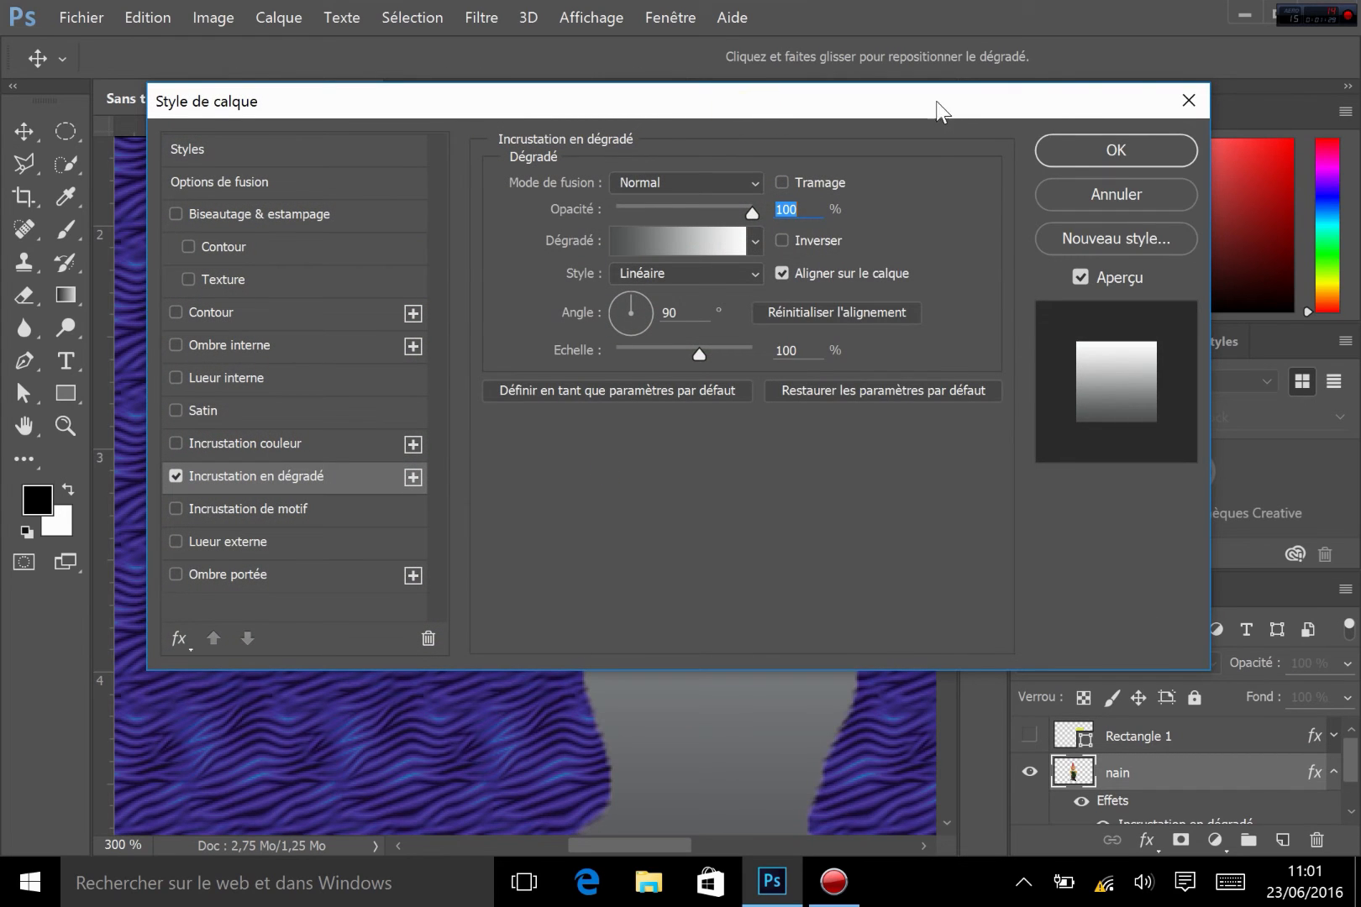
left_click_drag(555, 107, 635, 541)
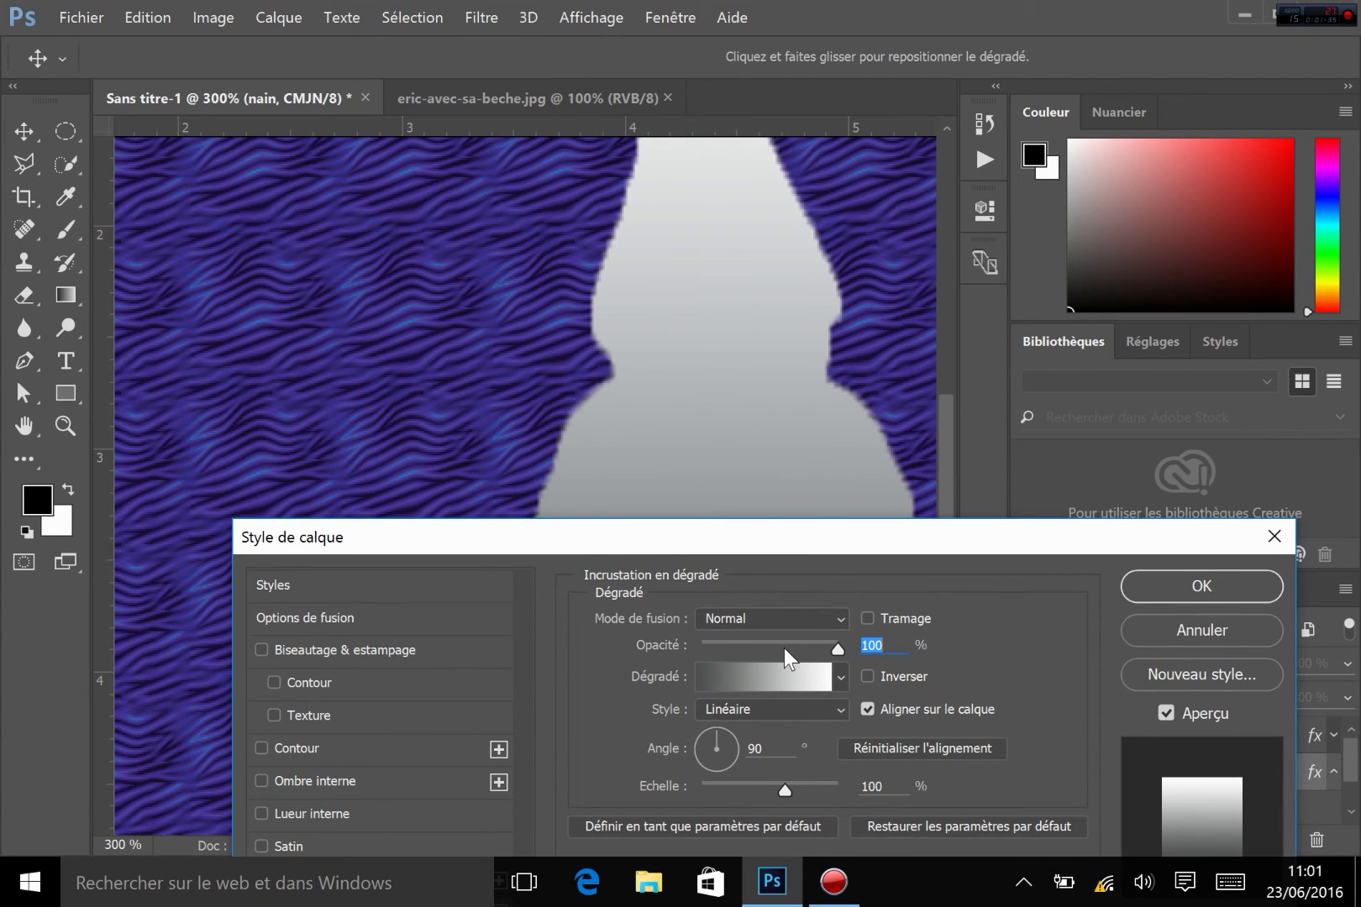
left_click_drag(783, 648, 832, 647)
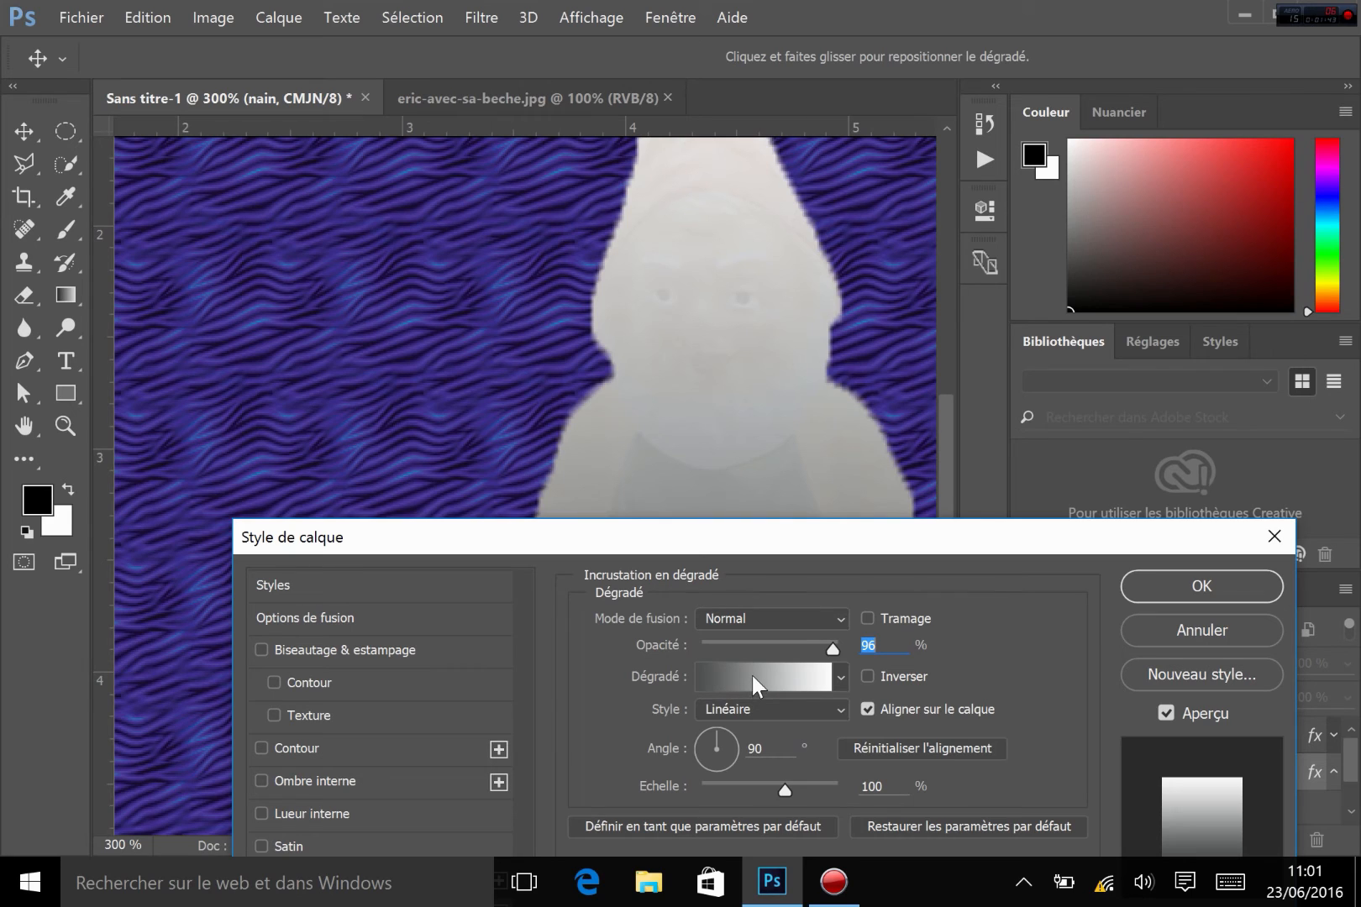
Edit the overlay's gradient and set its starting colour stop at position 0% to green #11d23f
left_click(797, 673)
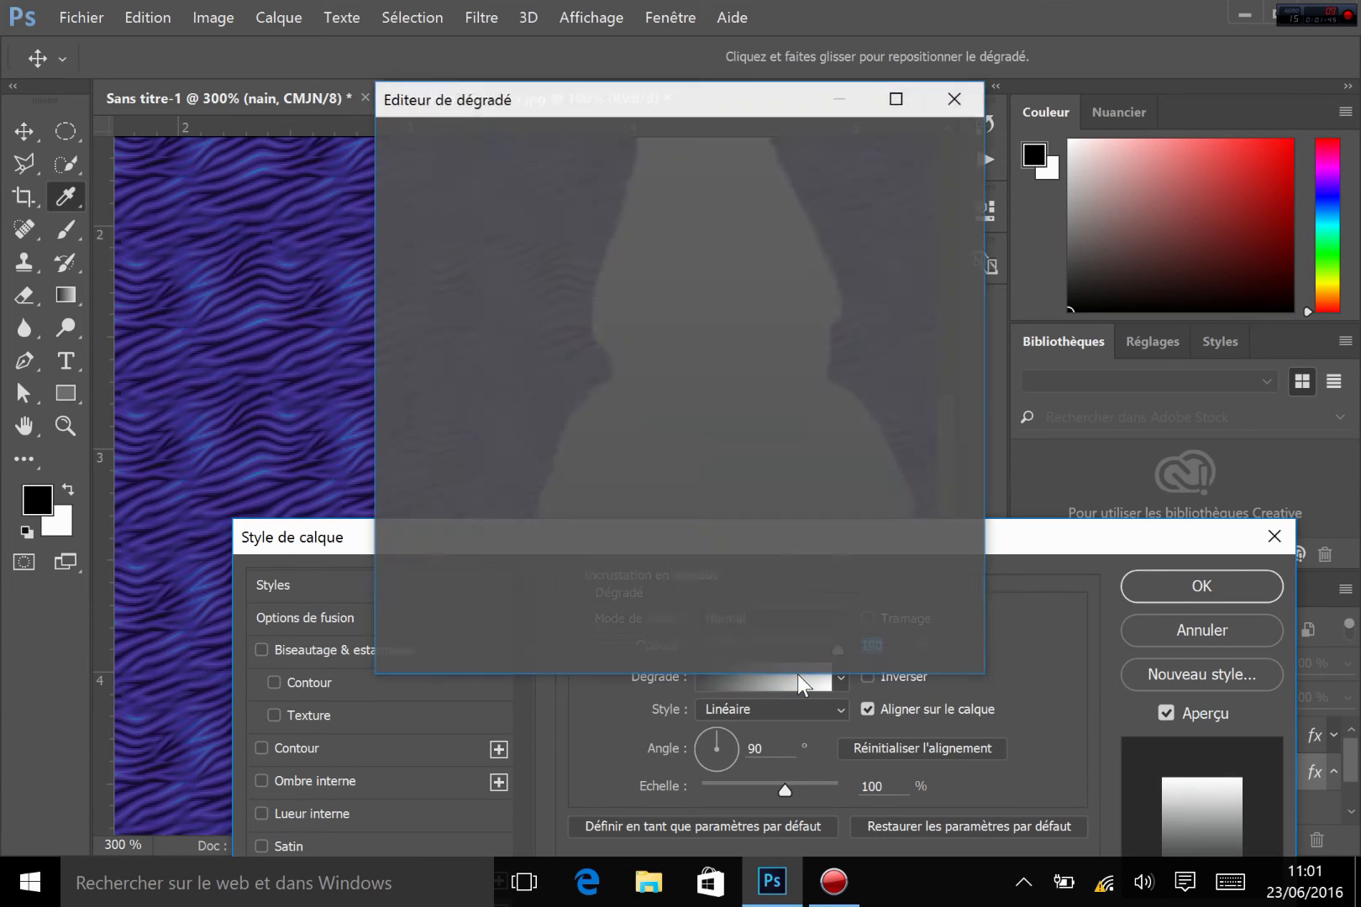
left_click(403, 513)
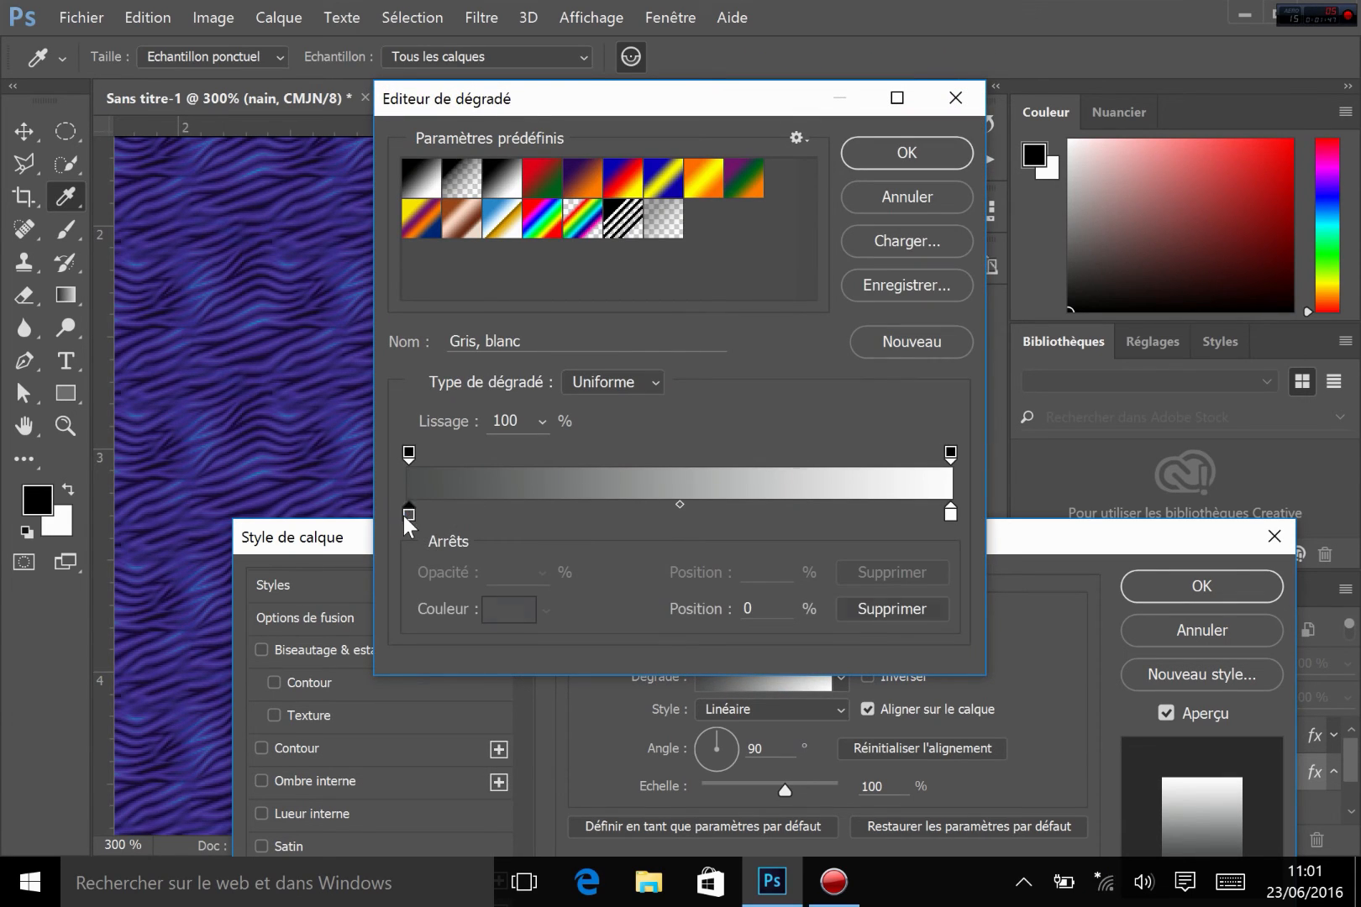
double_click(403, 516)
left_click(603, 254)
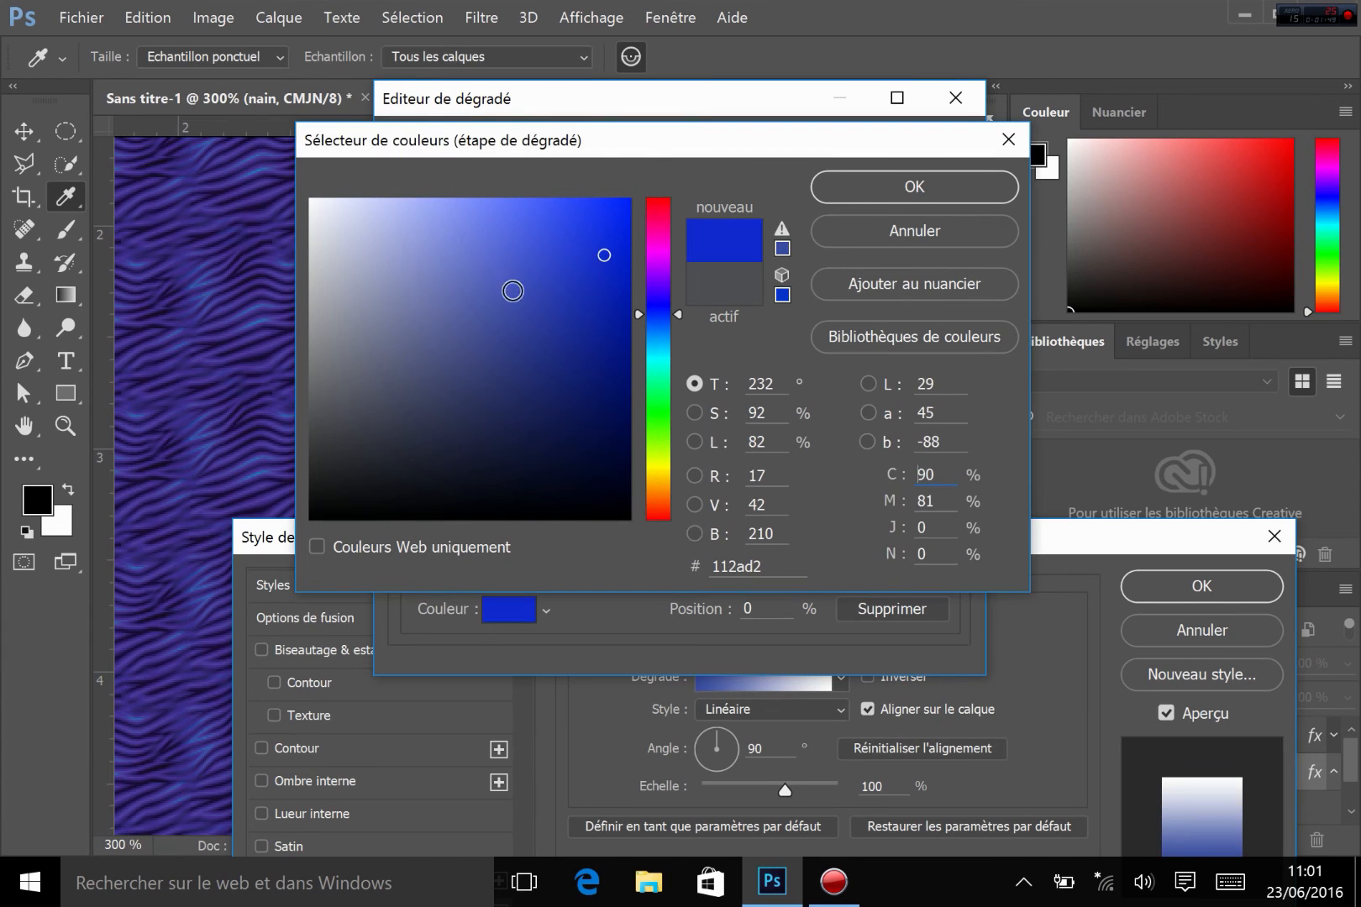
left_click(654, 402)
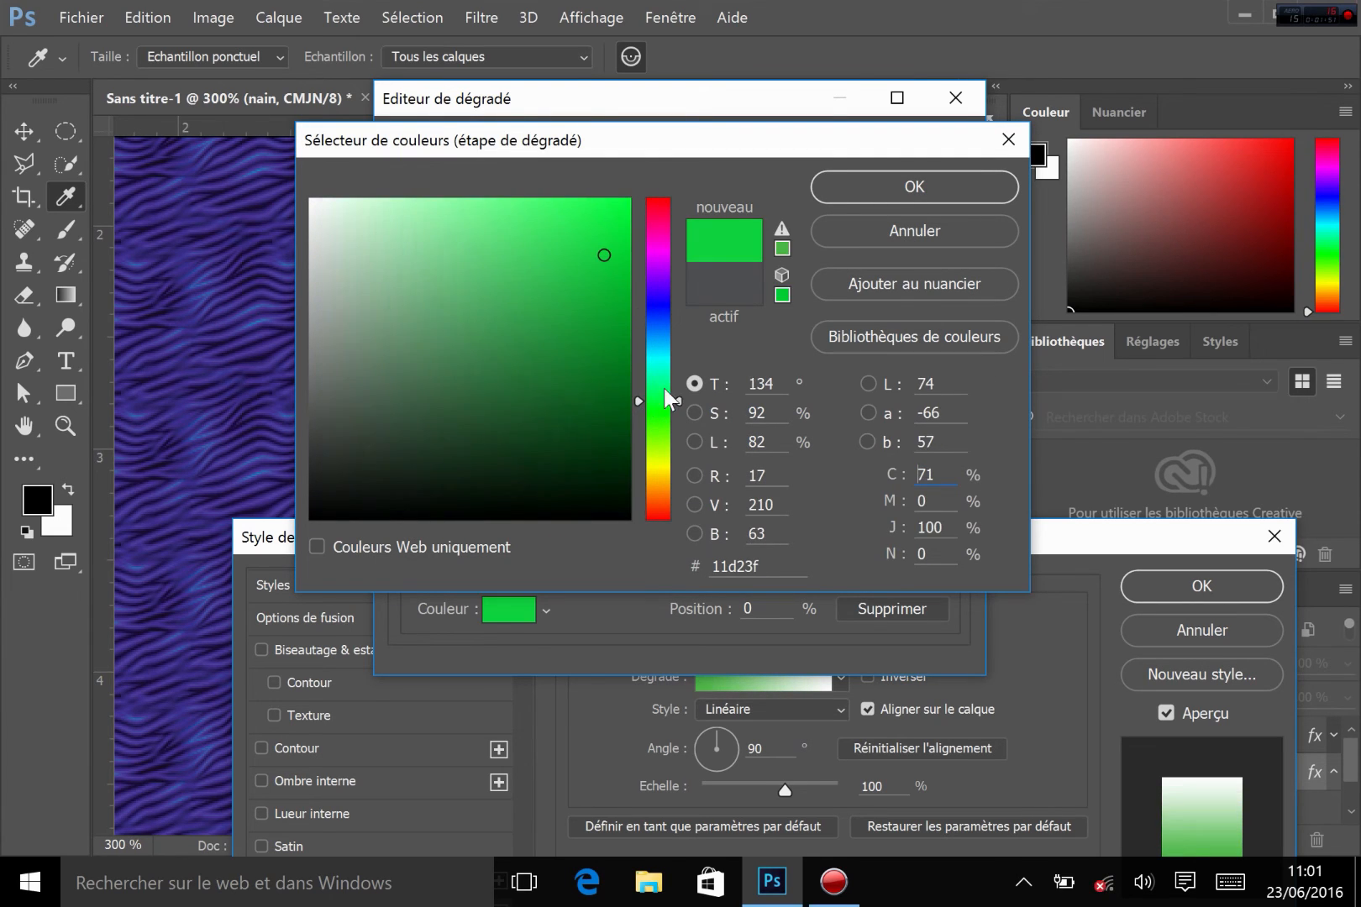
left_click(843, 194)
Set the gradient's end colour stop at position 100% to red #ea1c1c and accept the gradient
double_click(950, 511)
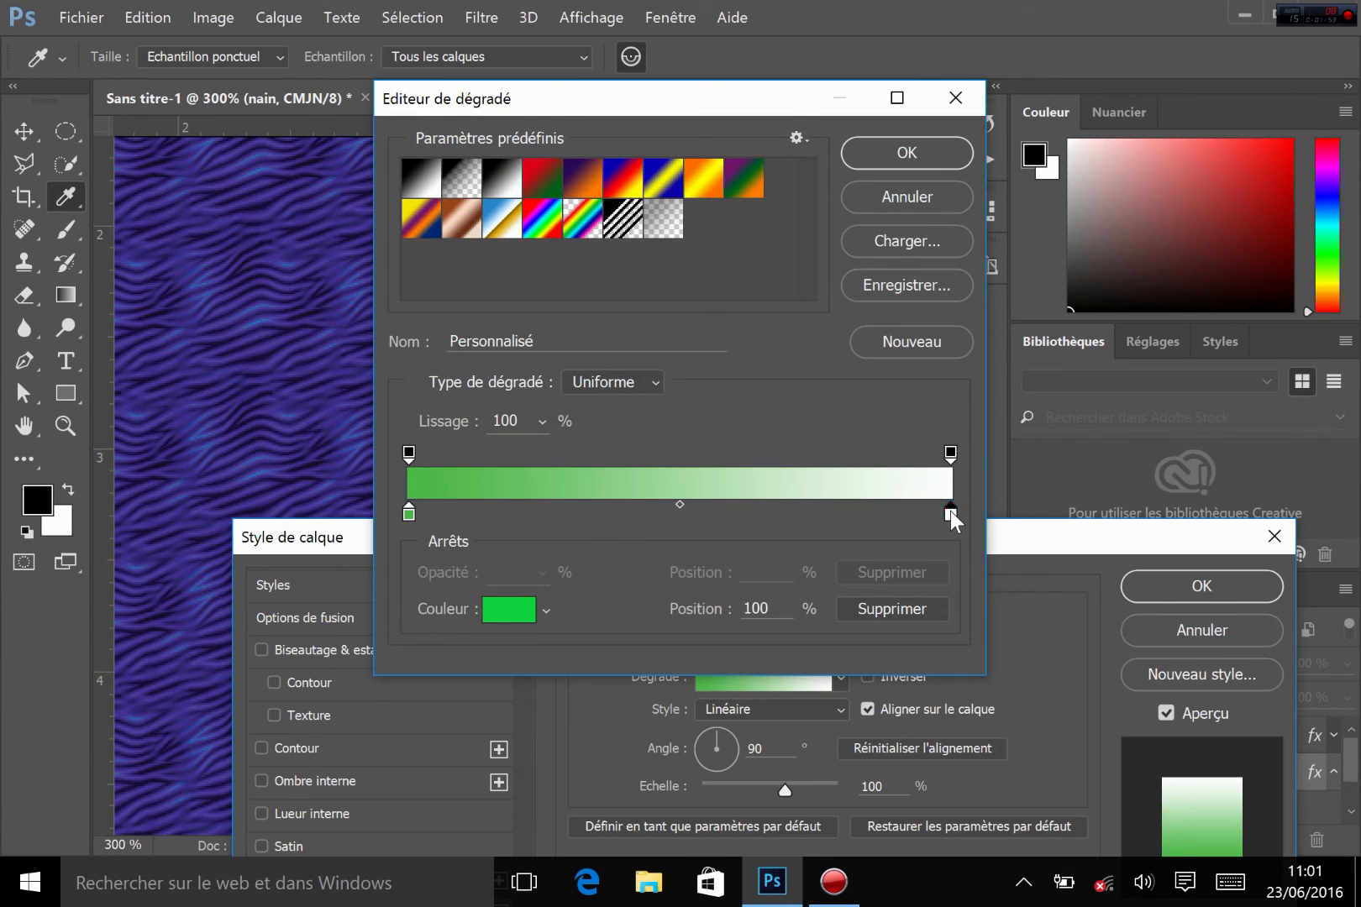
left_click(592, 223)
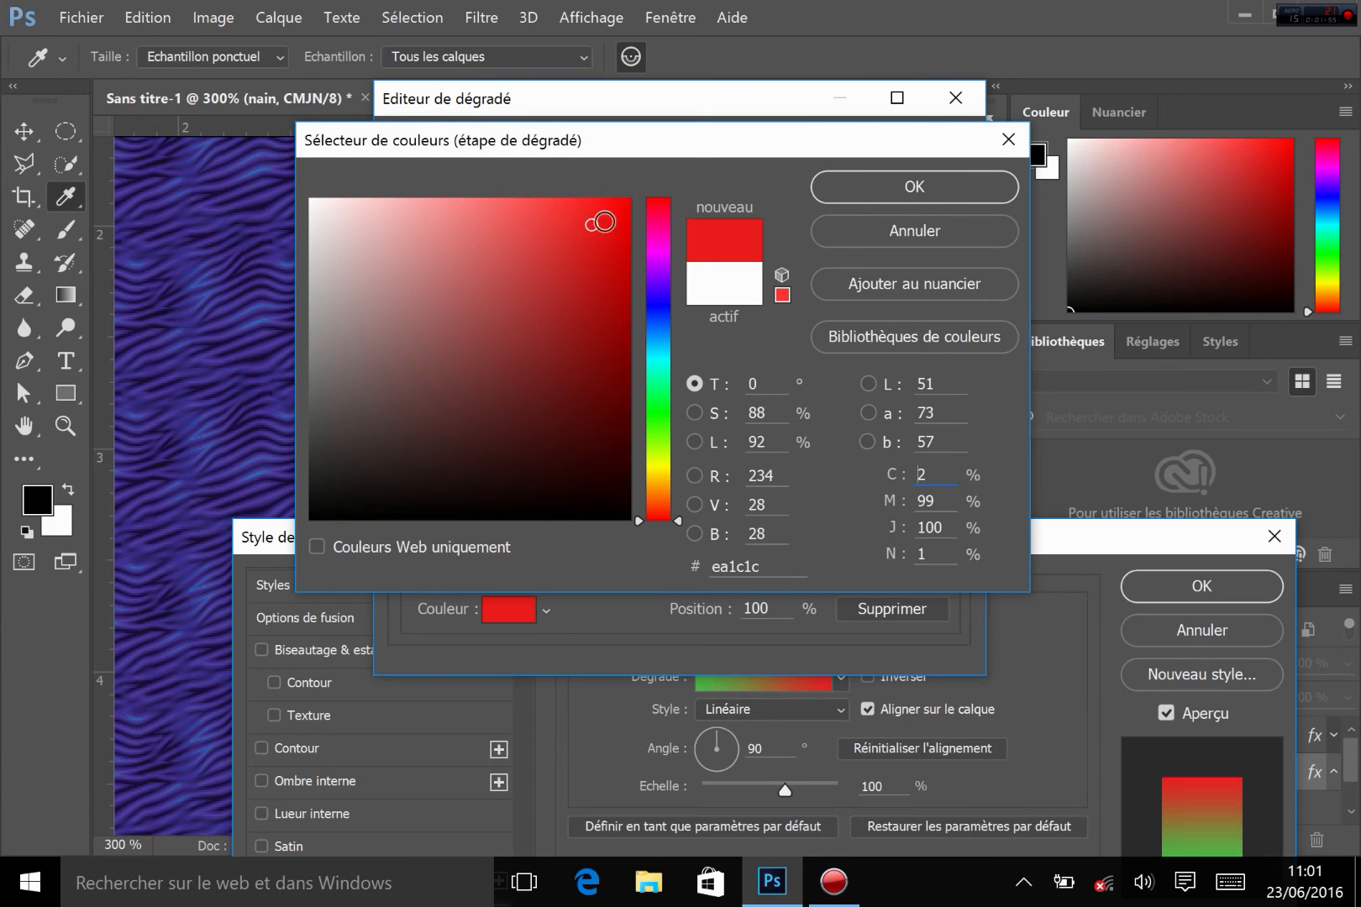
left_click(846, 183)
left_click(912, 142)
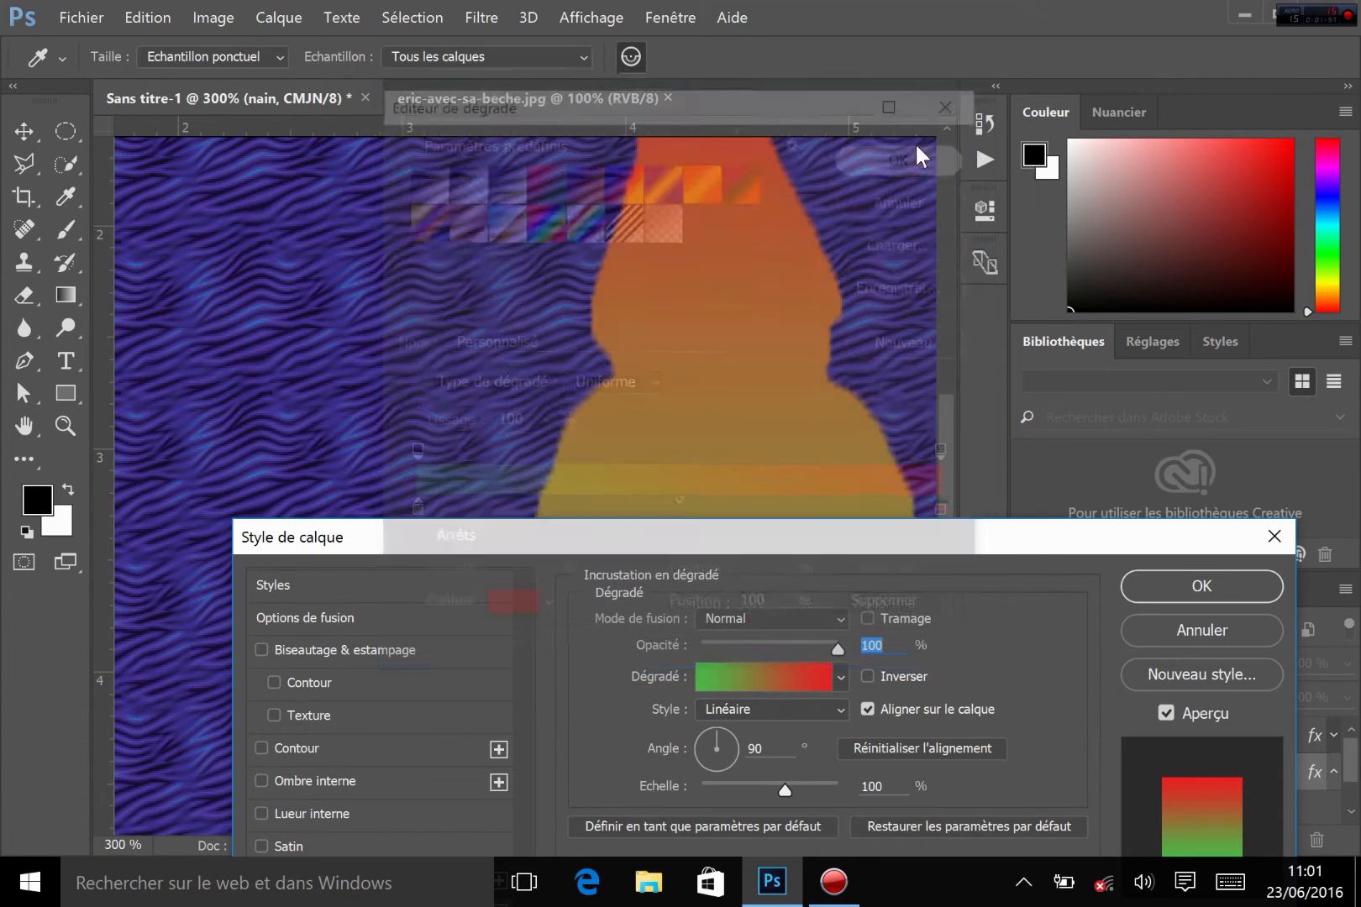
Try the Radial, Angle, Réfléchi and Losange styles on the gnome's gradient overlay
left_click_drag(919, 540, 1358, 197)
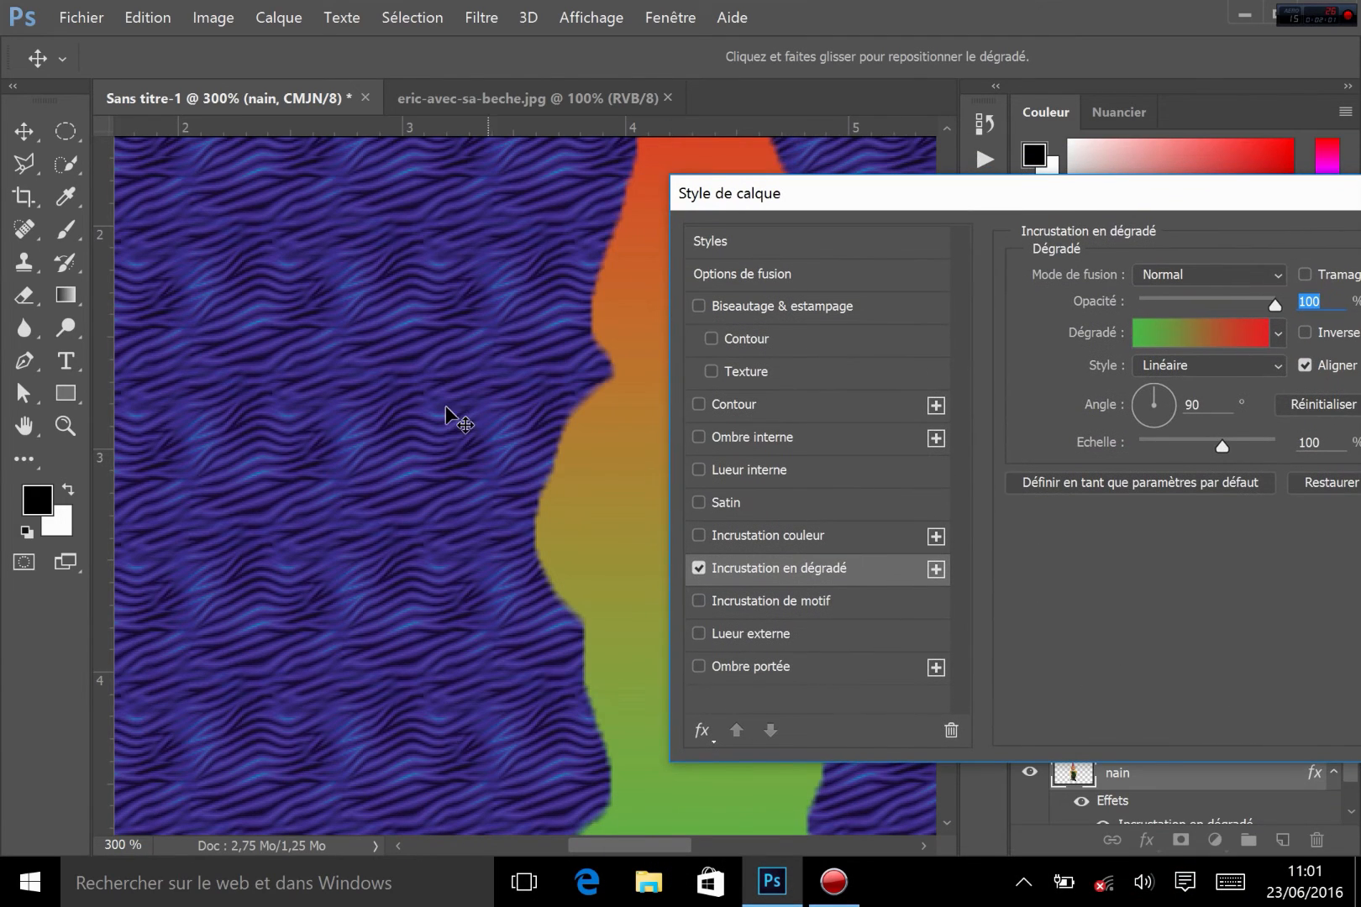
left_click_drag(458, 416, 192, 447)
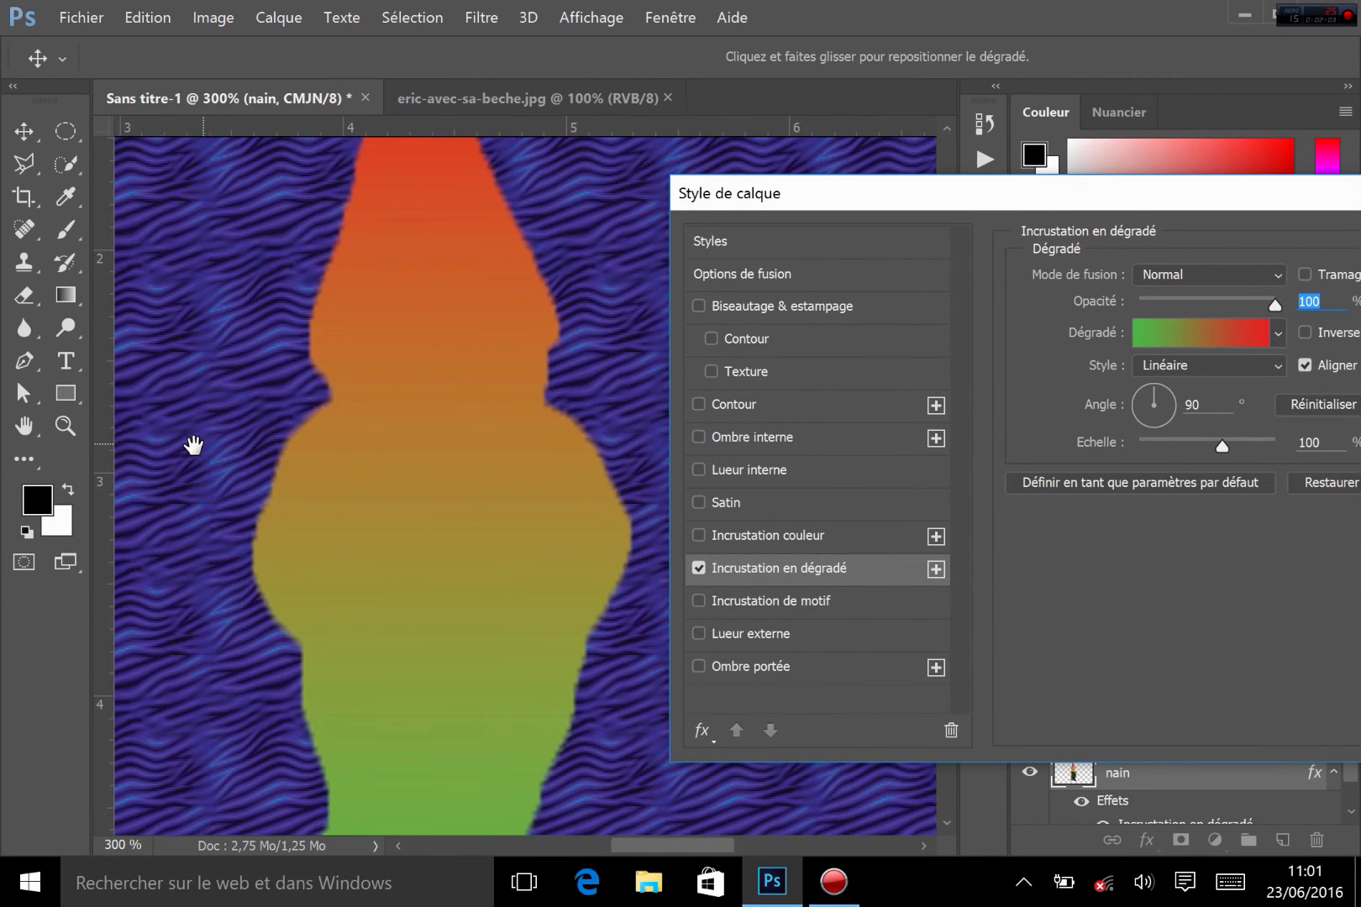
left_click_drag(1190, 198, 1114, 191)
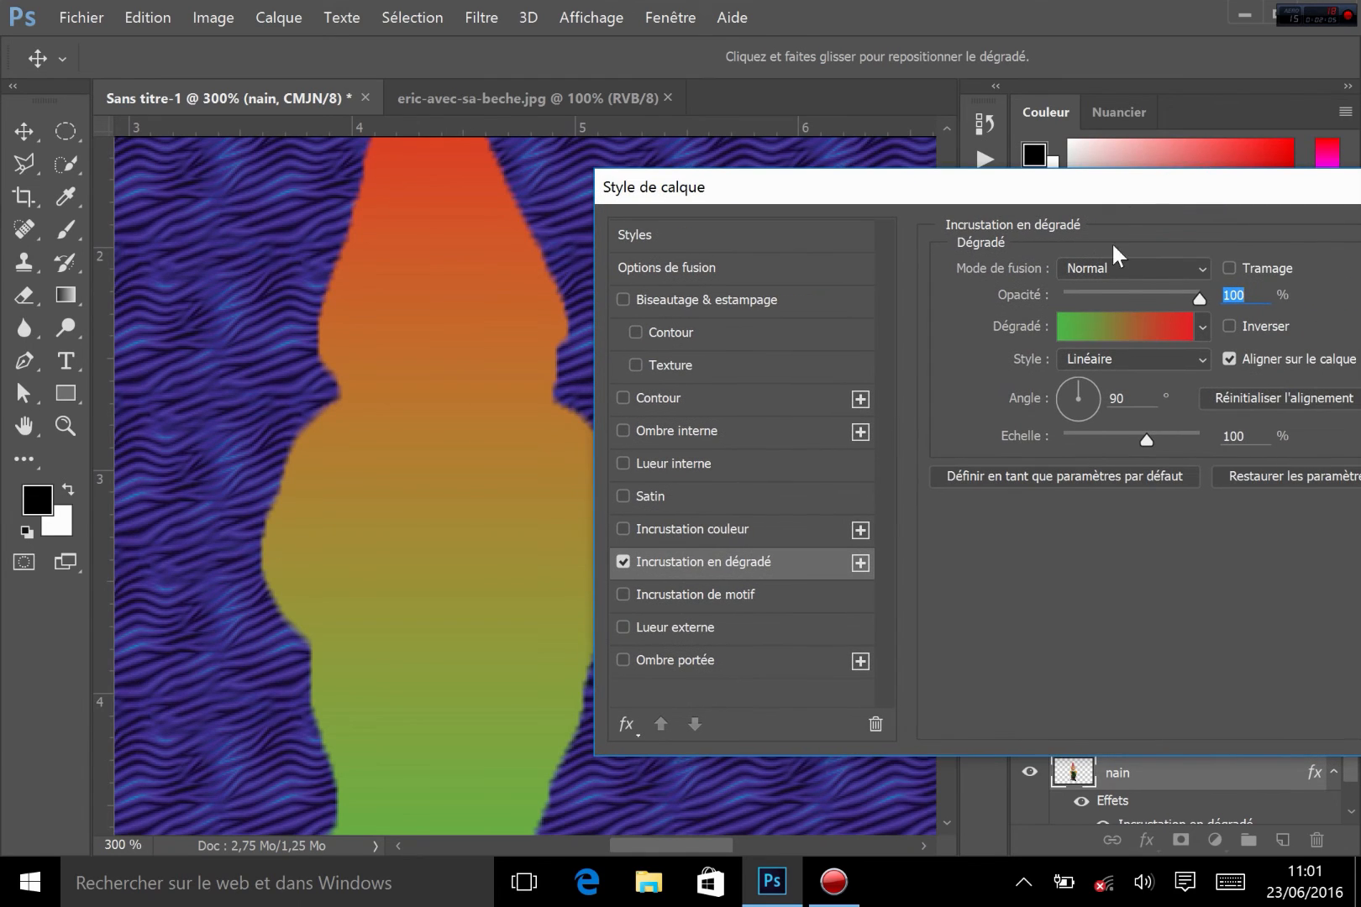
left_click(1122, 358)
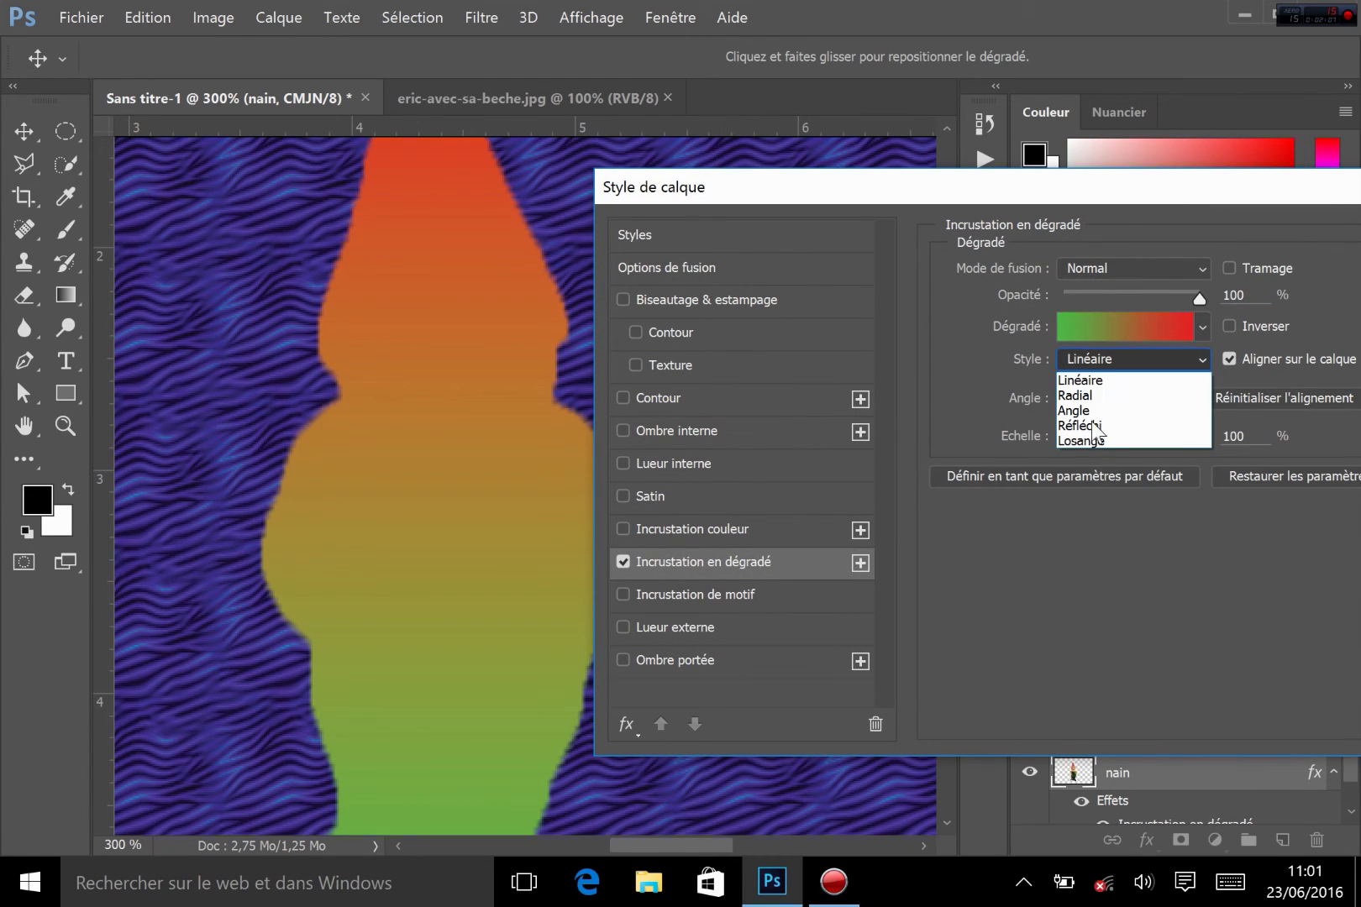
left_click(1086, 394)
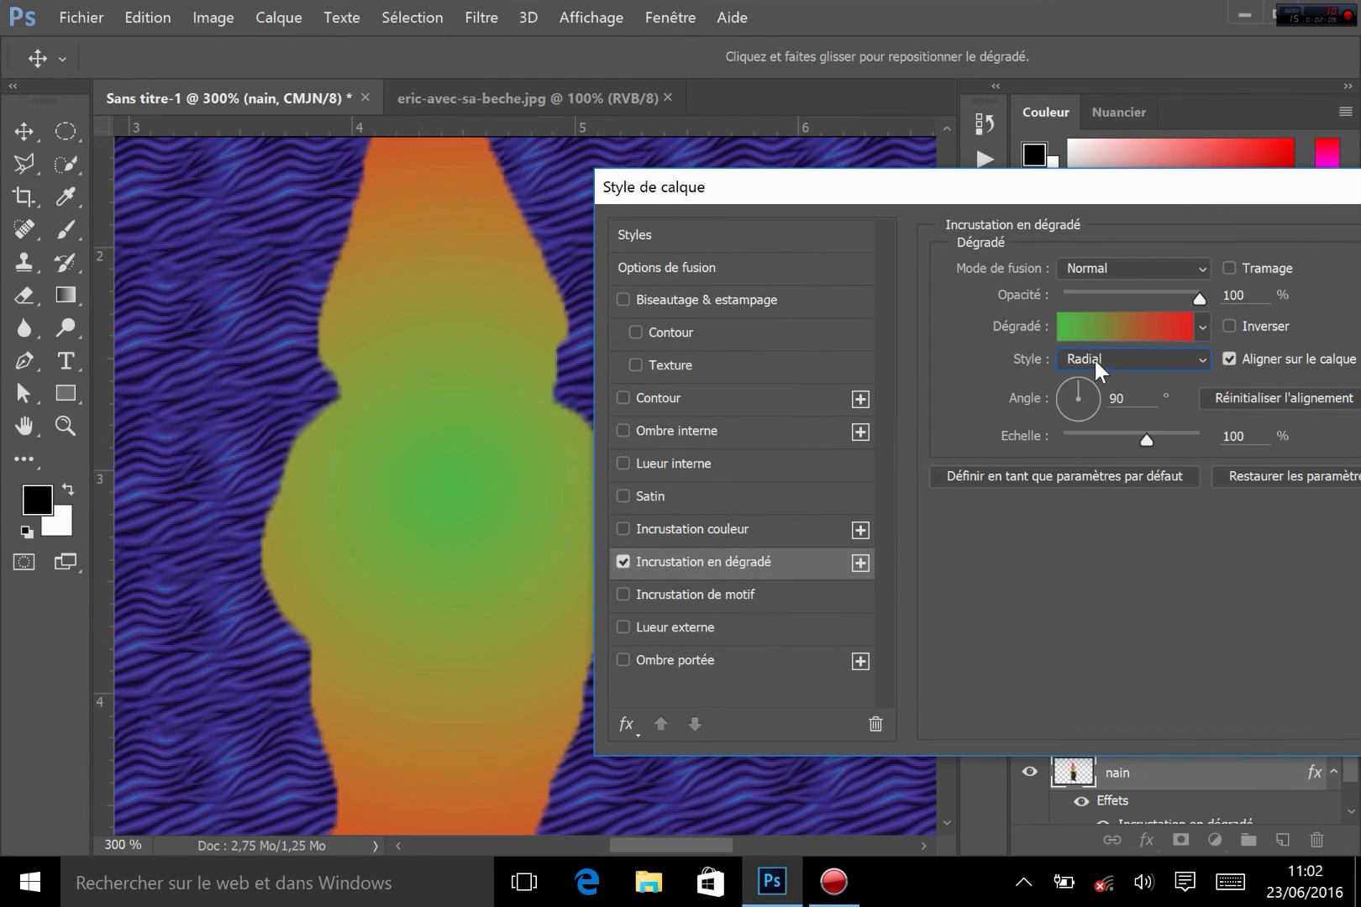
left_click(1094, 357)
left_click(1109, 412)
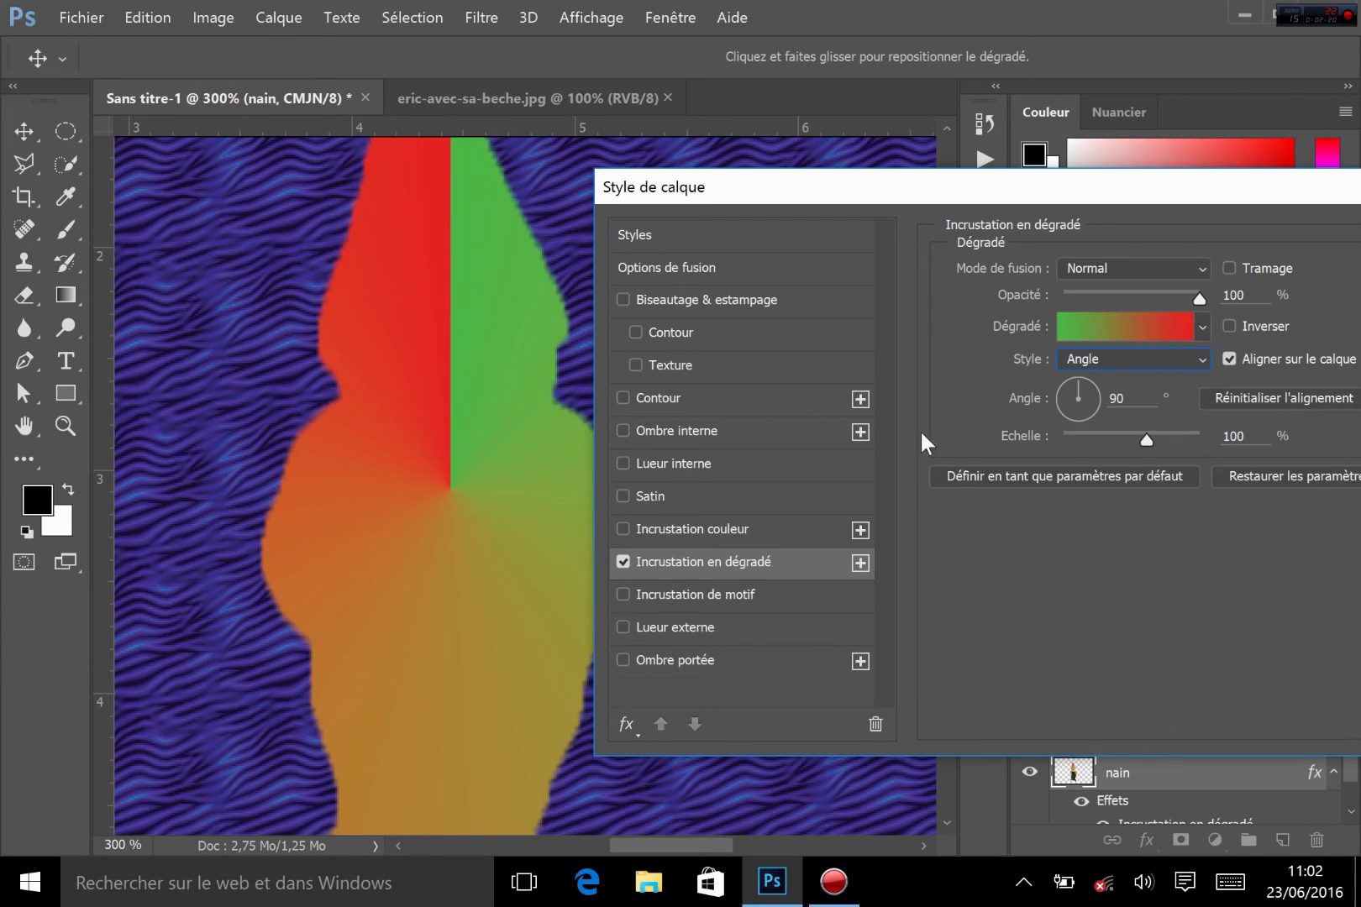
left_click(1169, 357)
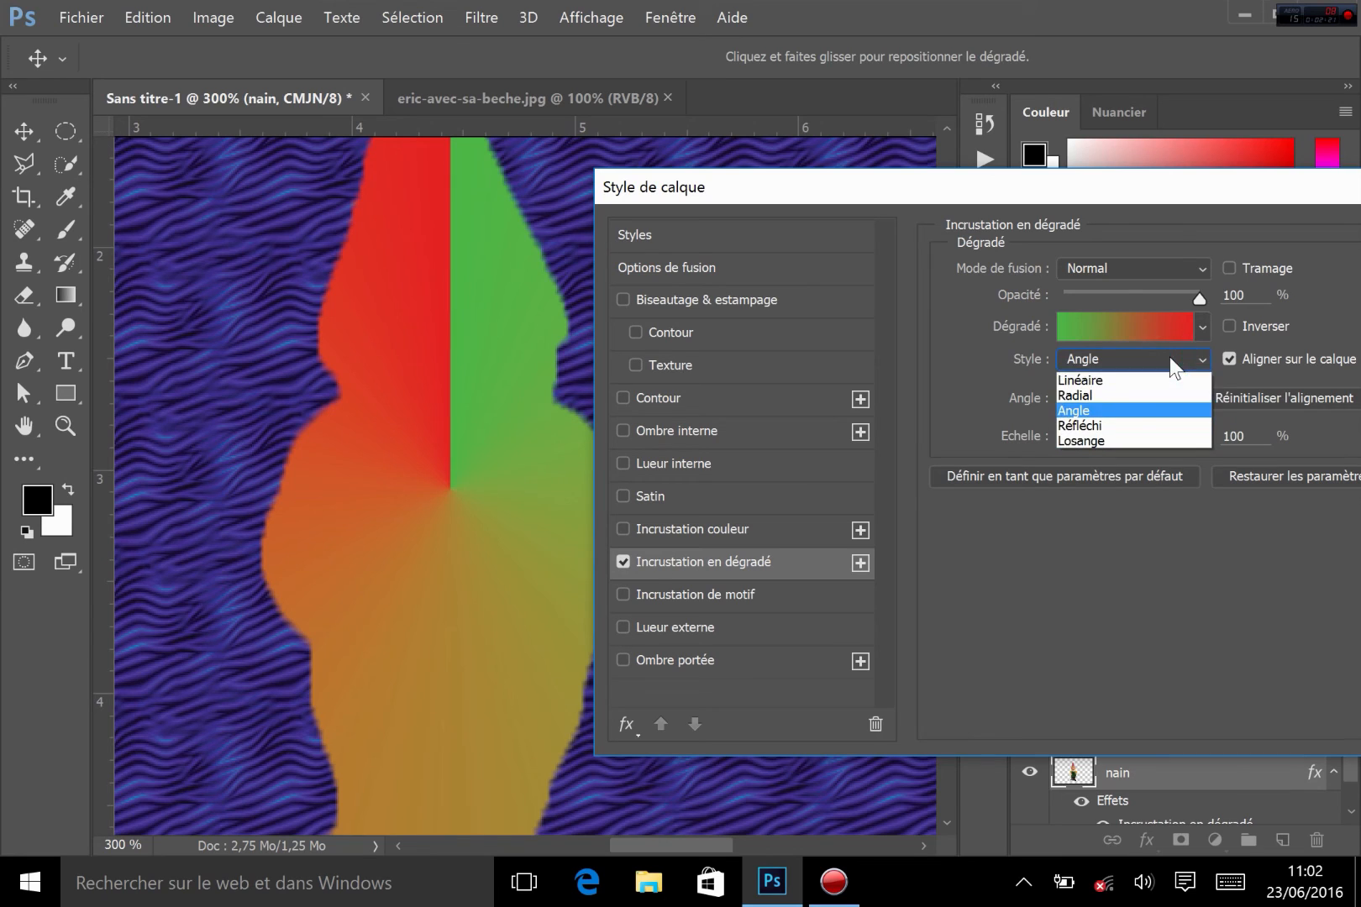
left_click(1098, 426)
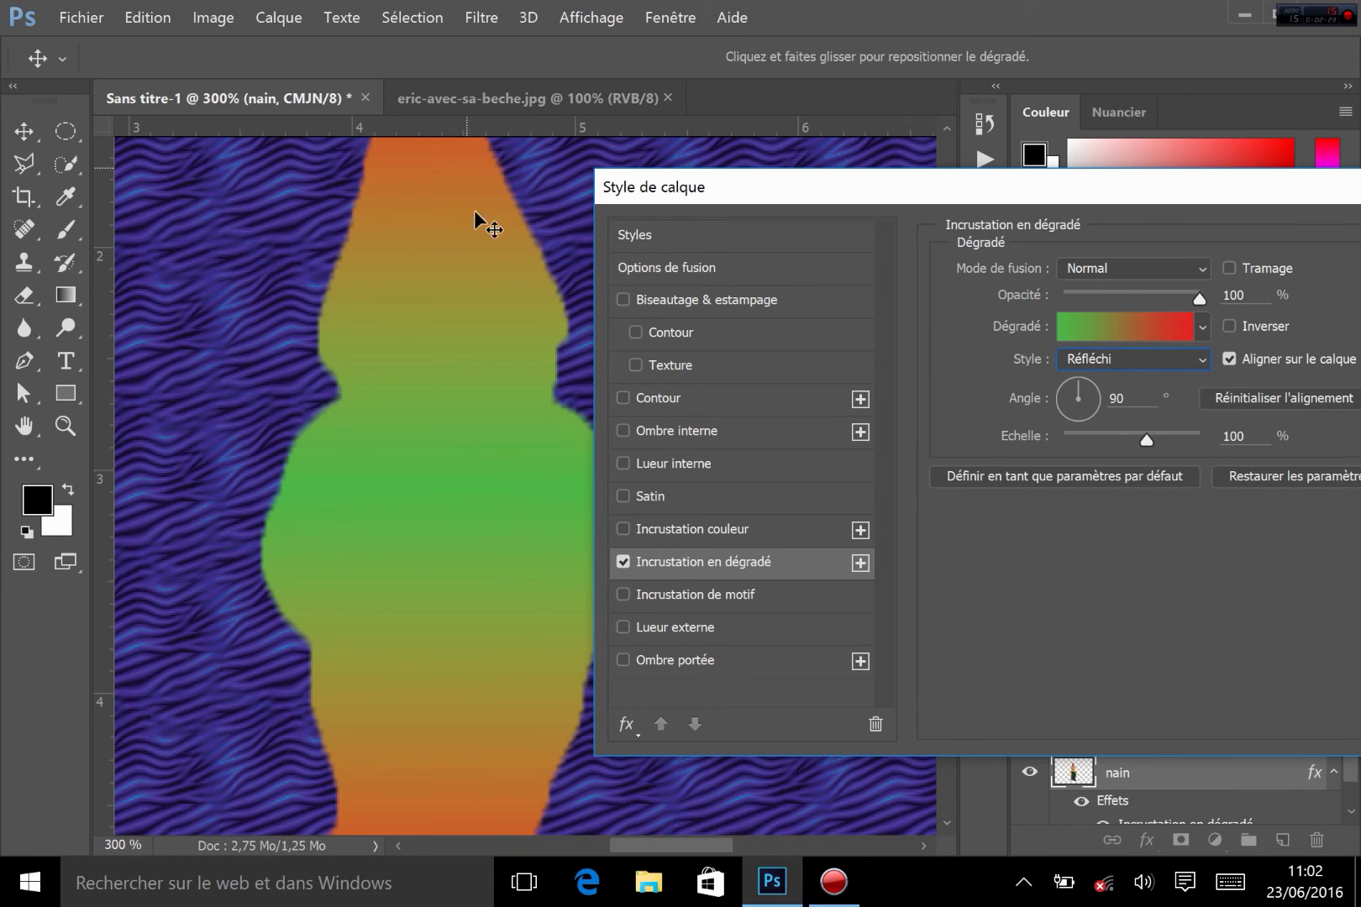
left_click(1160, 356)
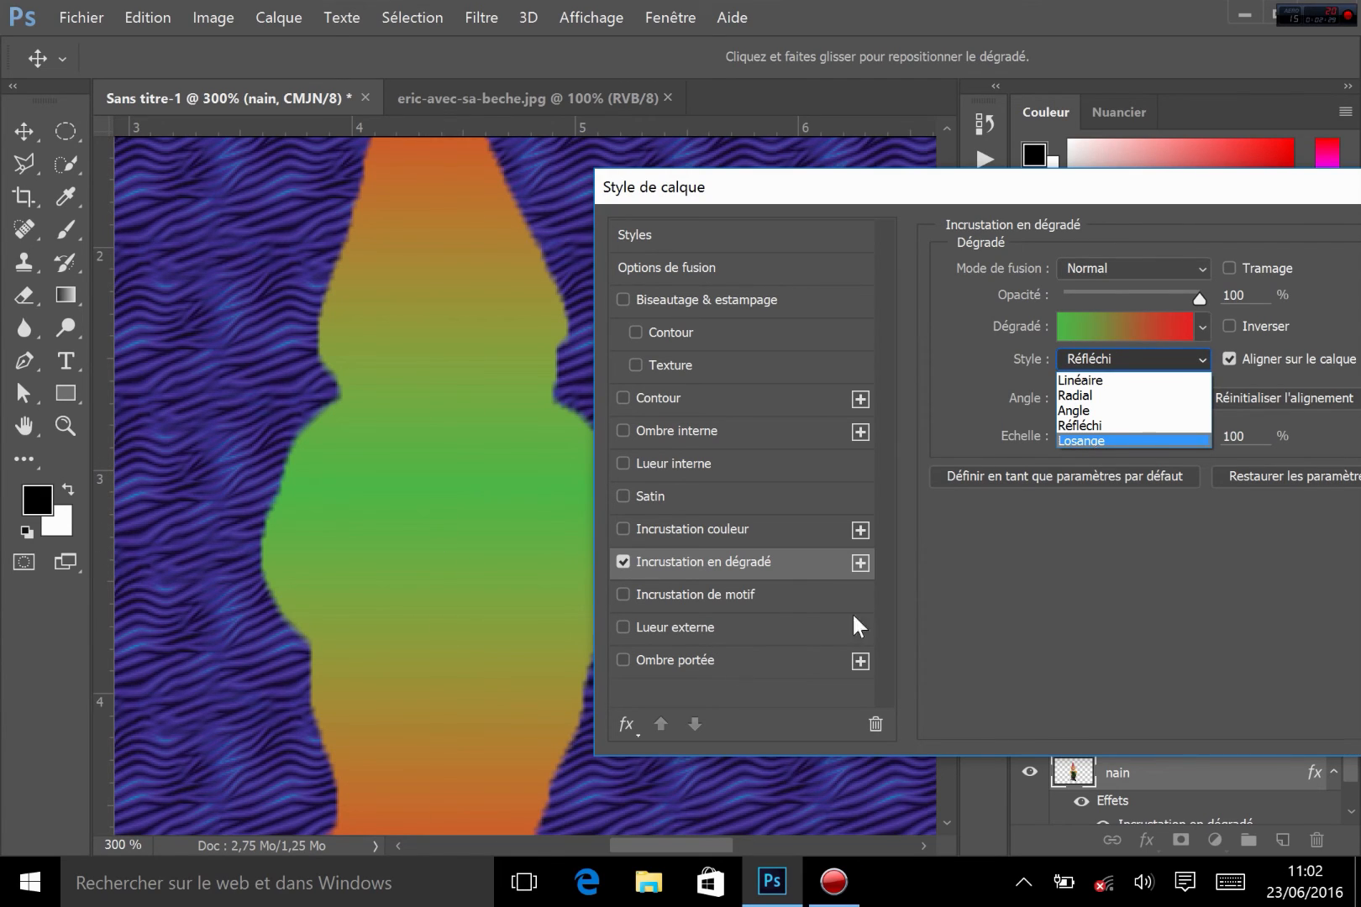
left_click(1089, 436)
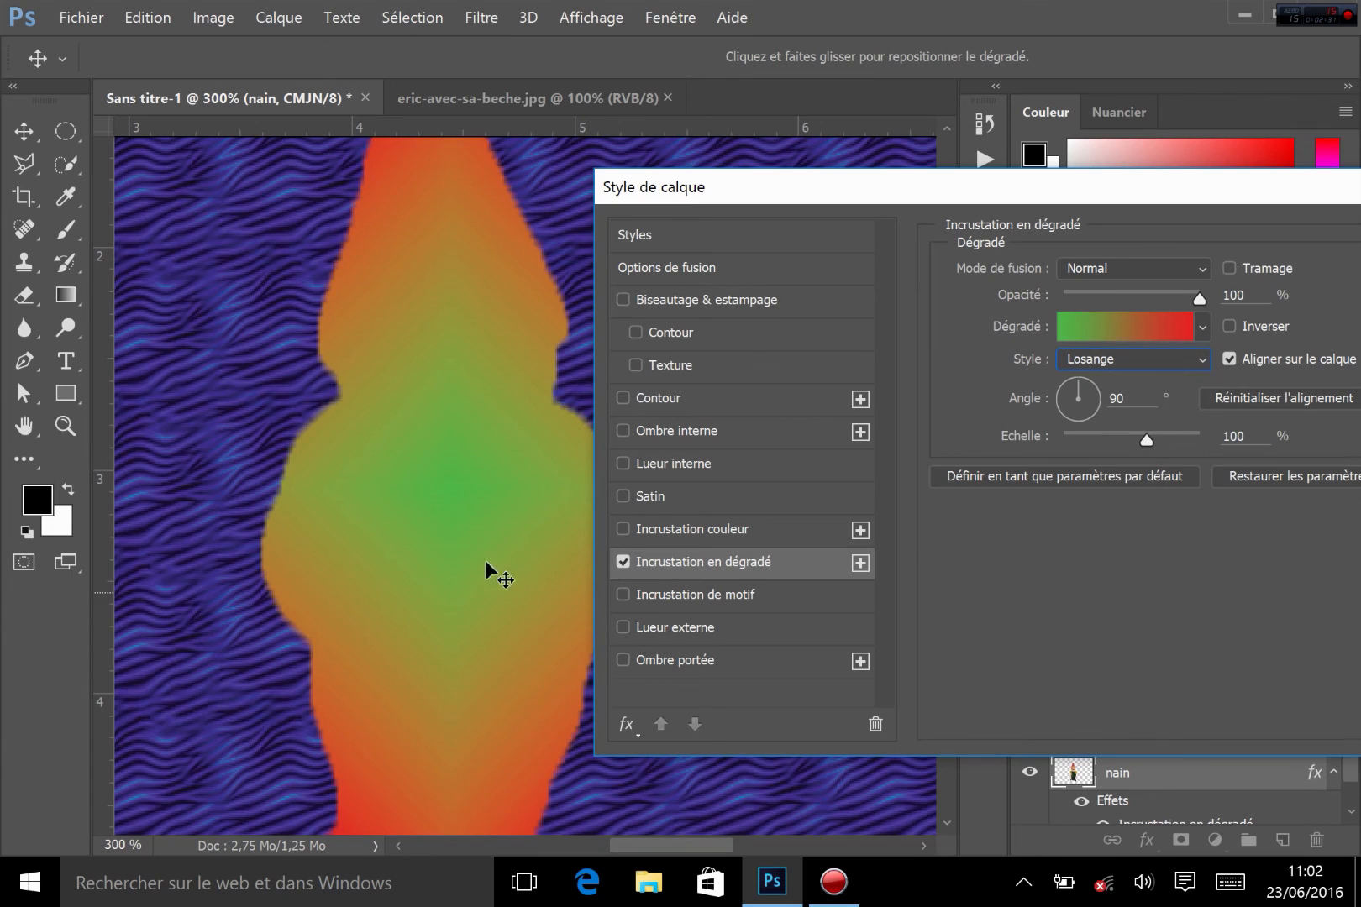
Set the gradient overlay's style to Radial and reduce its scale to 37%
left_click(1177, 354)
left_click(1091, 396)
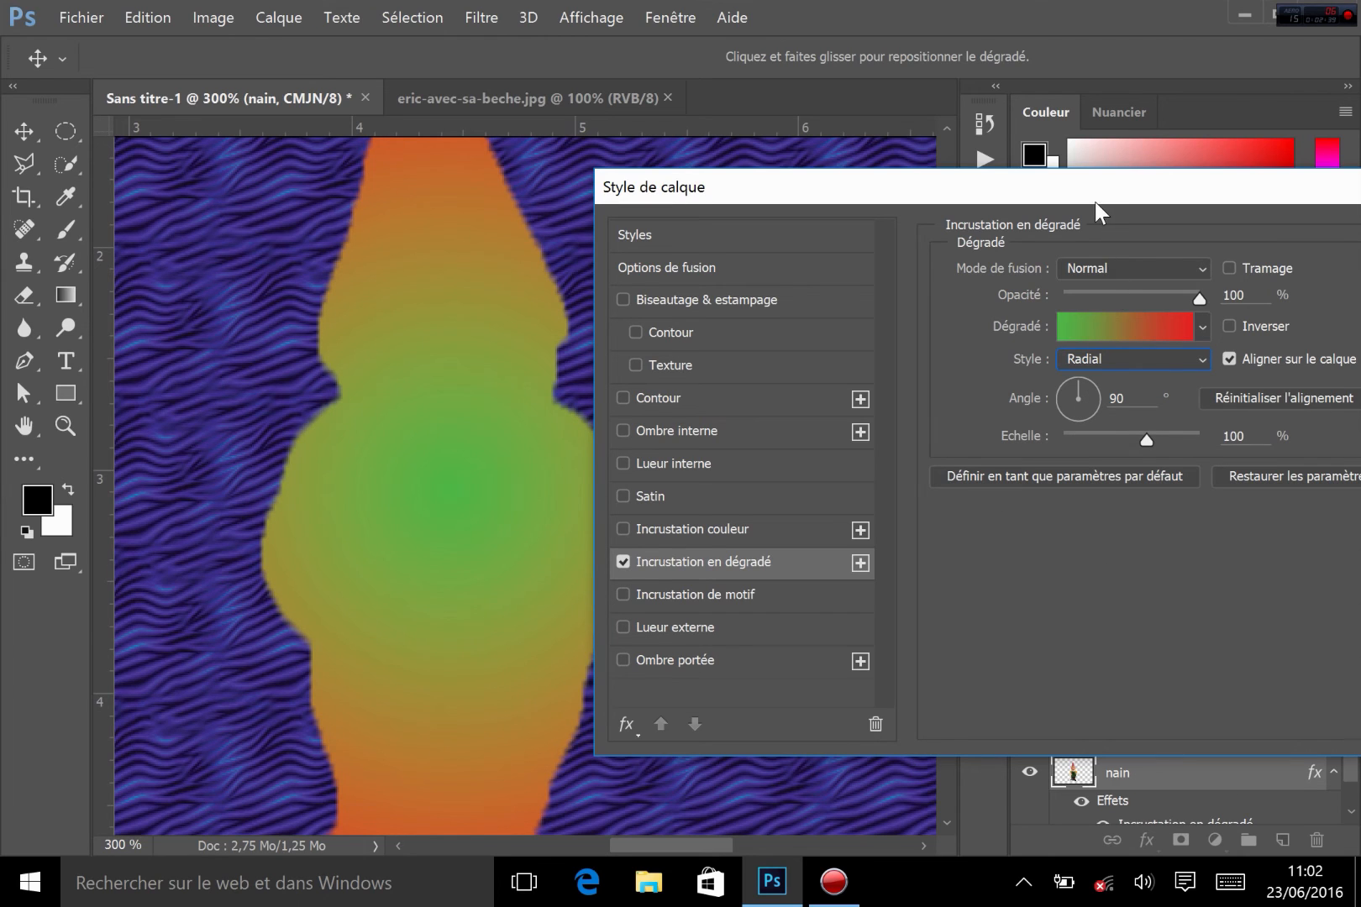
left_click_drag(1095, 202, 1032, 171)
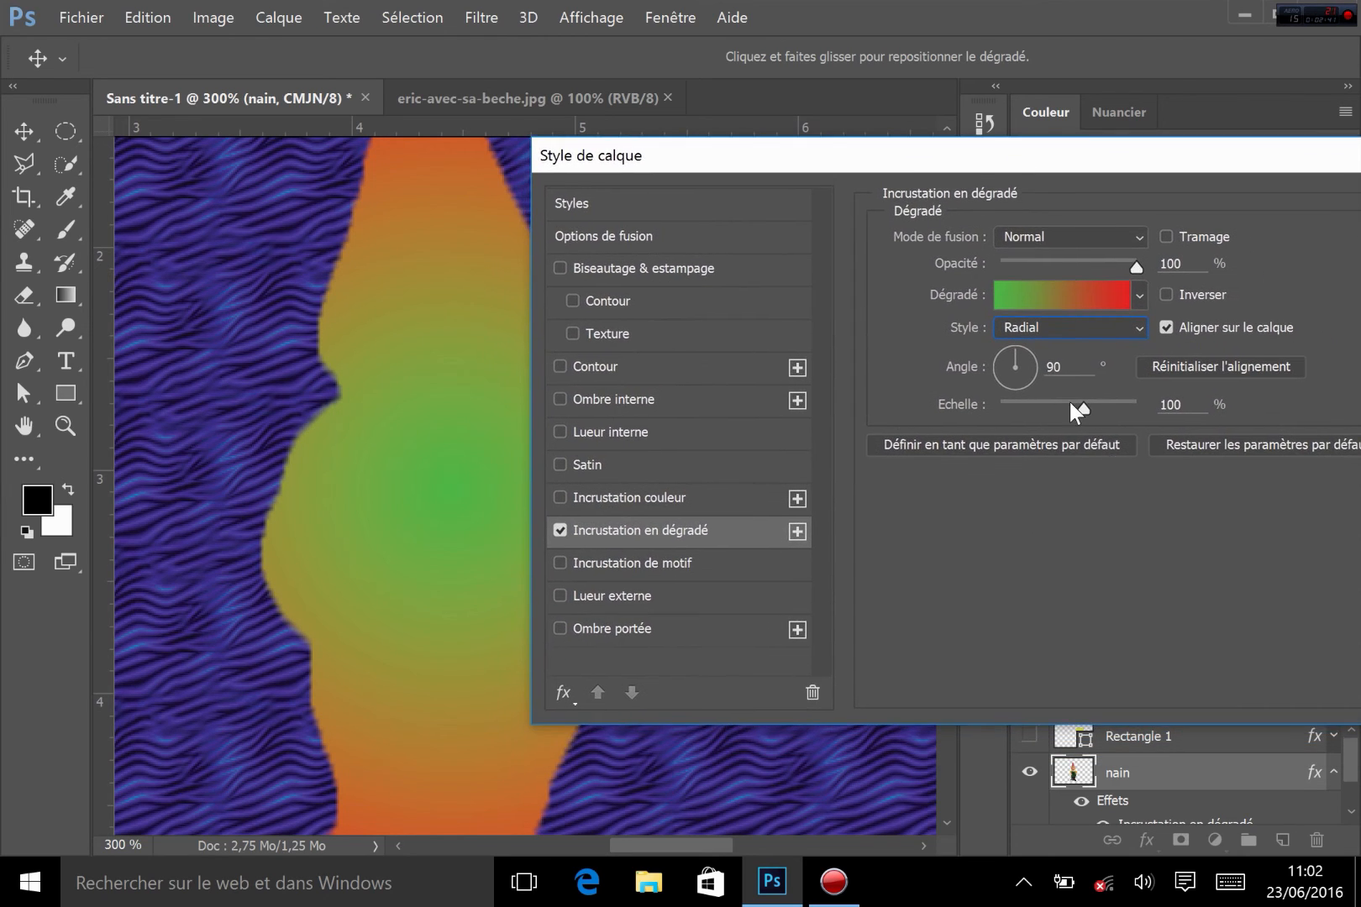
left_click_drag(1079, 404, 1021, 406)
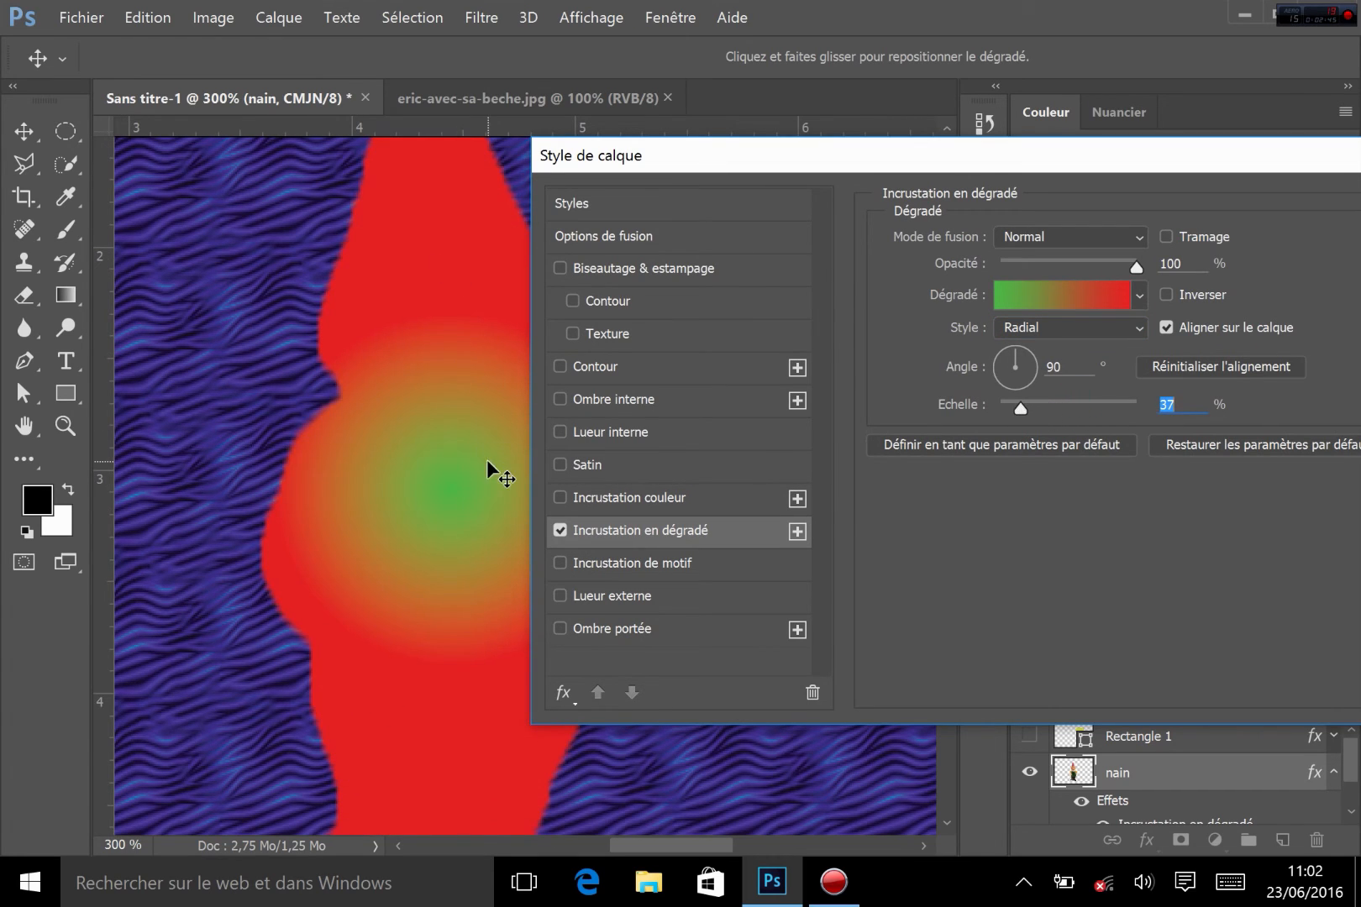
Try the Incrustation blend mode on the gradient overlay and change it to Lumière tamisée
left_click_drag(1115, 166, 1136, 220)
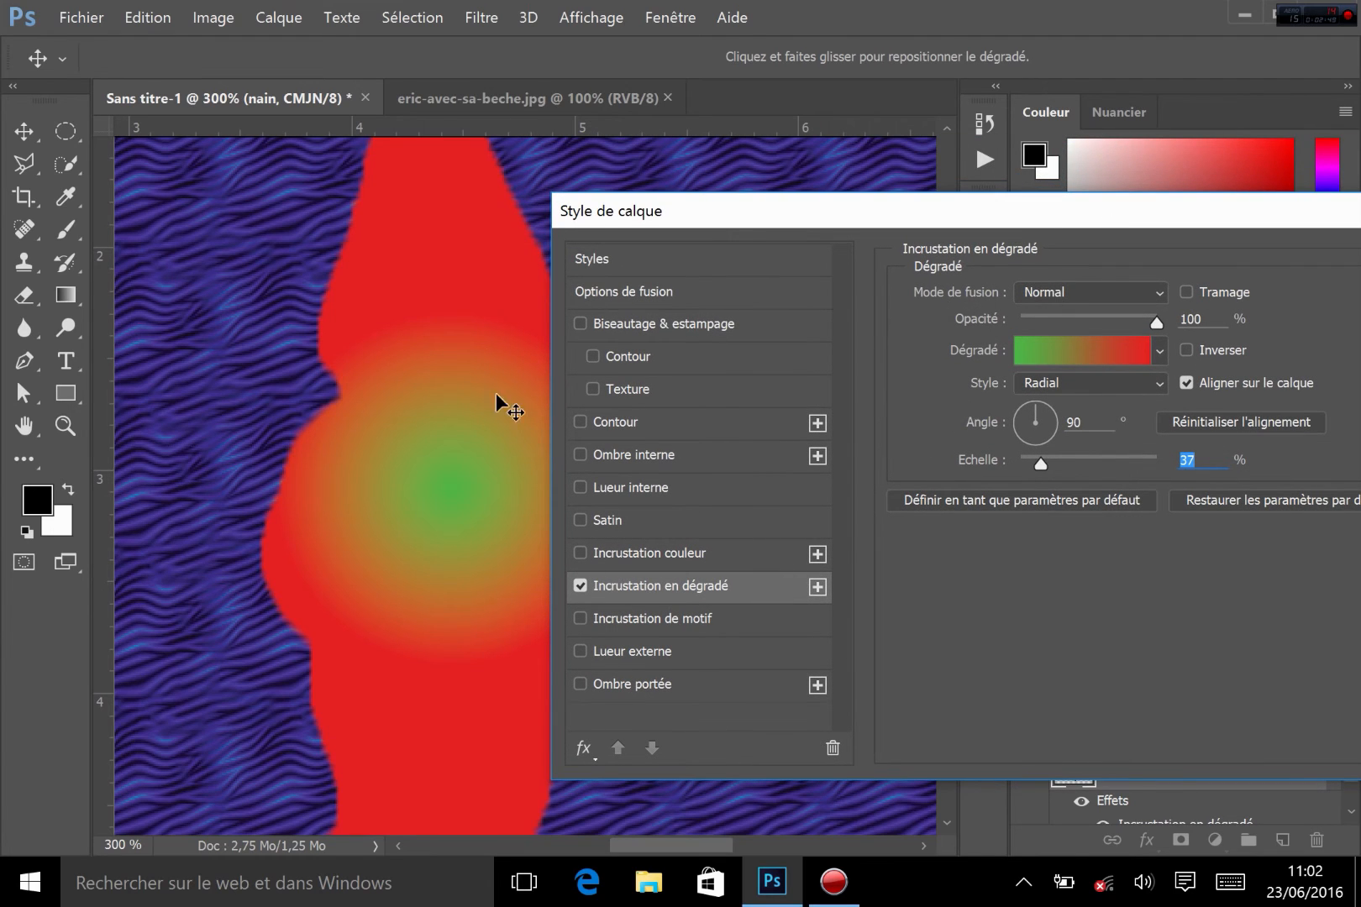
left_click(1056, 292)
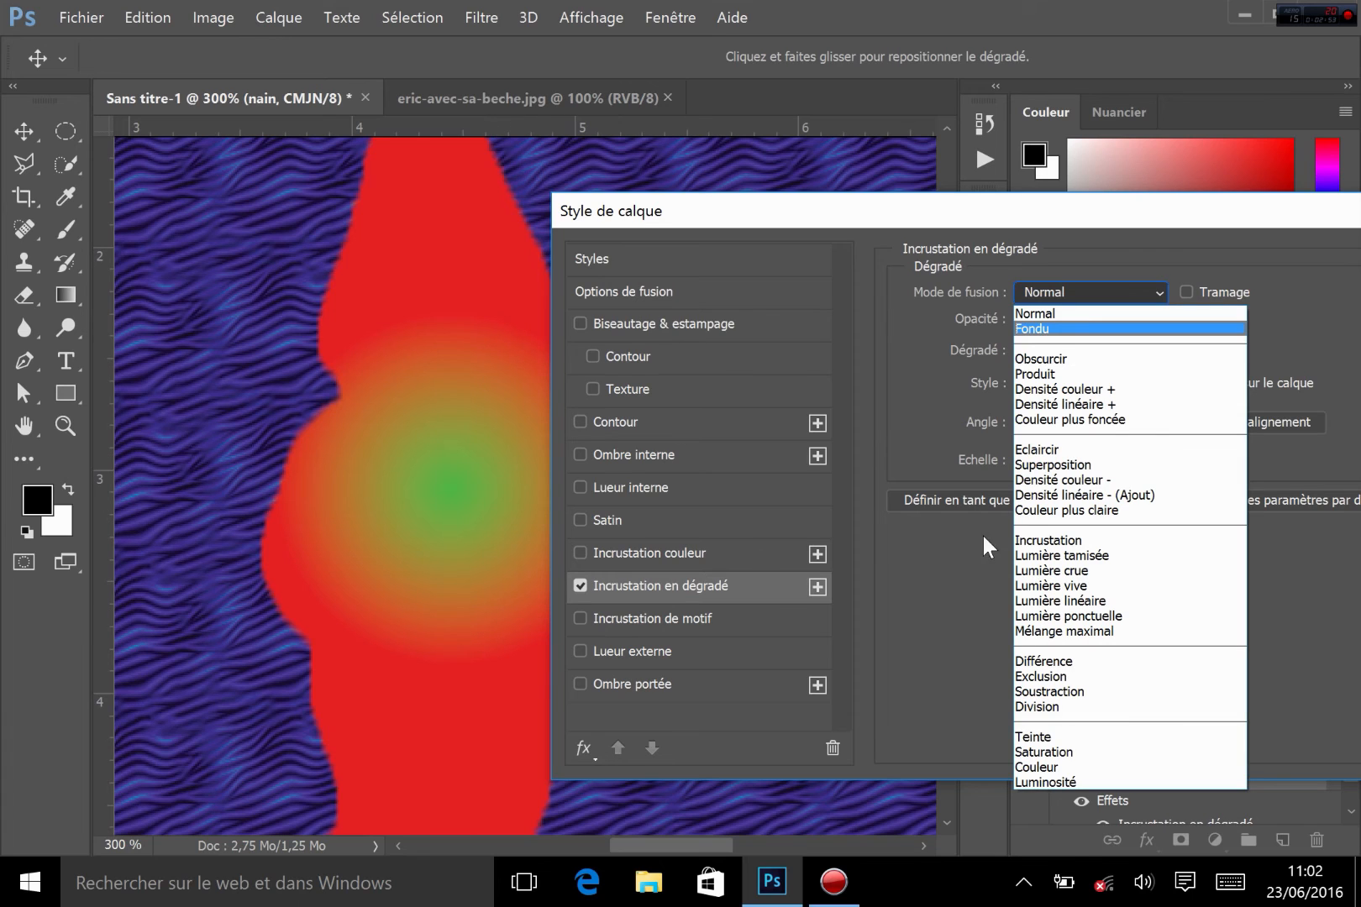
left_click(1078, 542)
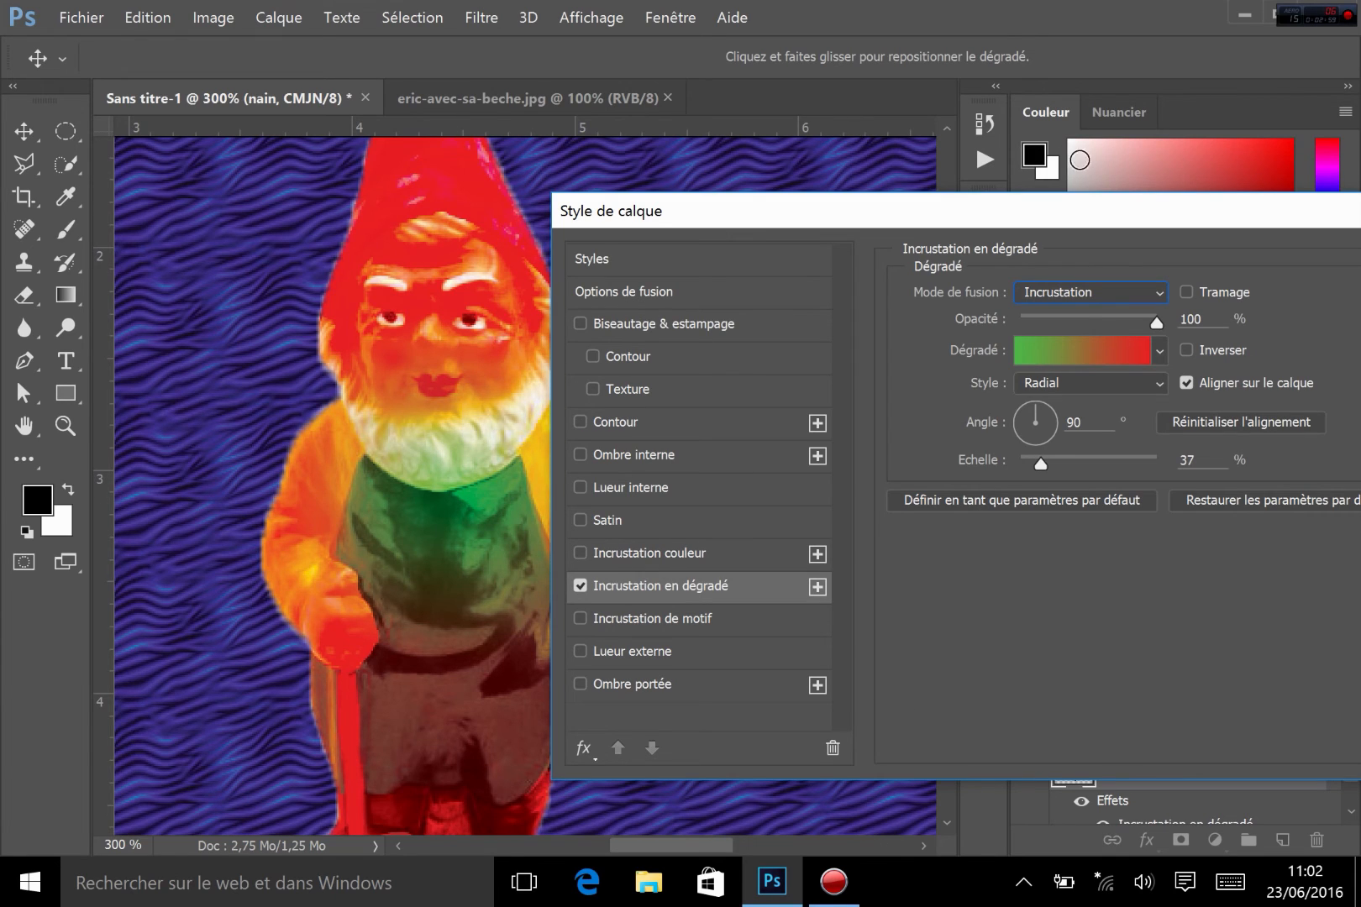
left_click(1069, 295)
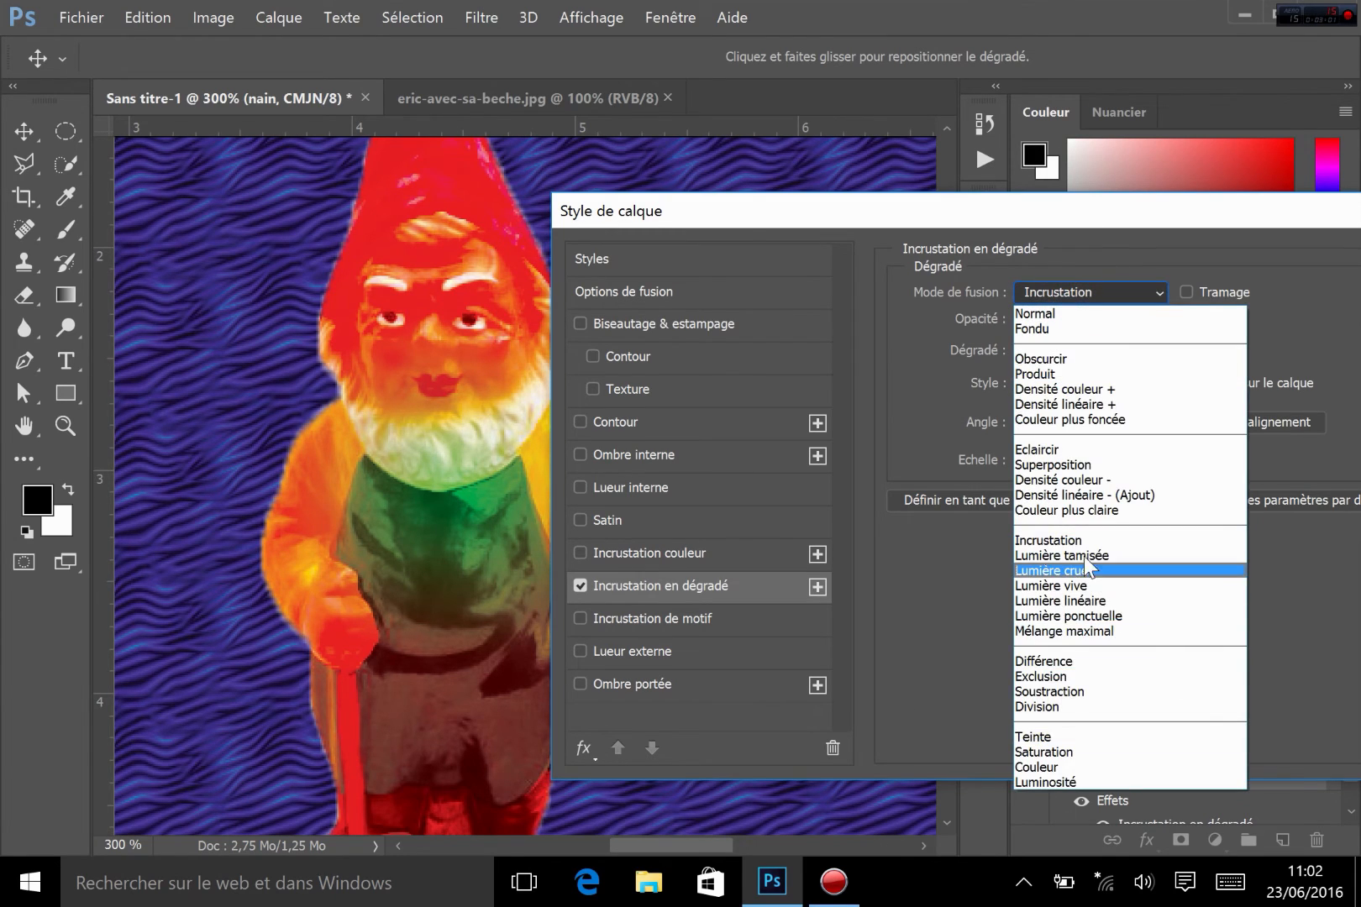
left_click(1083, 556)
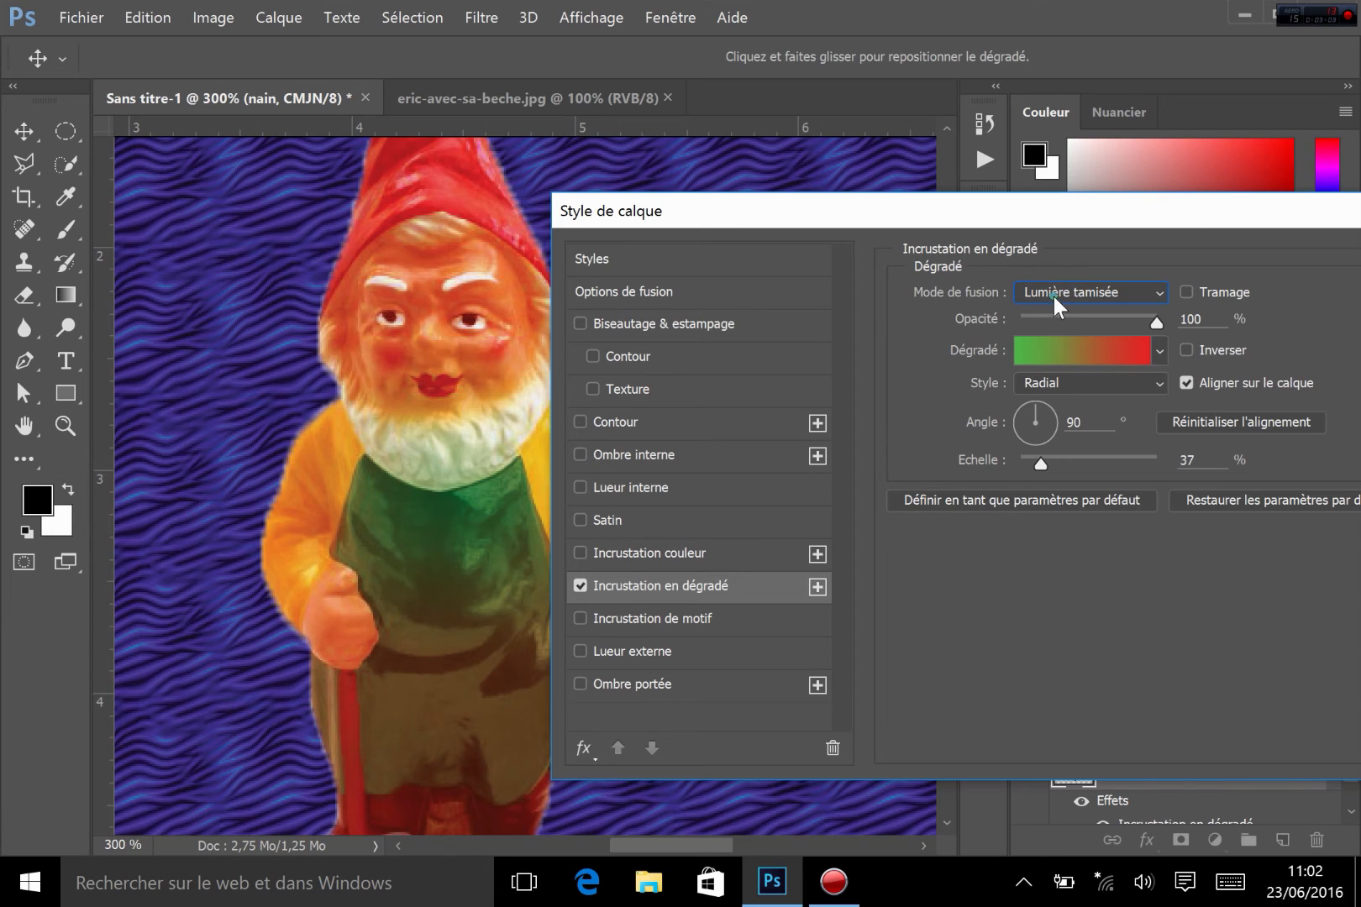
Try the Obscurcir, Produit, Densité couleur + and Densité linéaire + blend modes on the gnome's gradient overlay, and discard the overlay
left_click(1054, 297)
left_click(1060, 357)
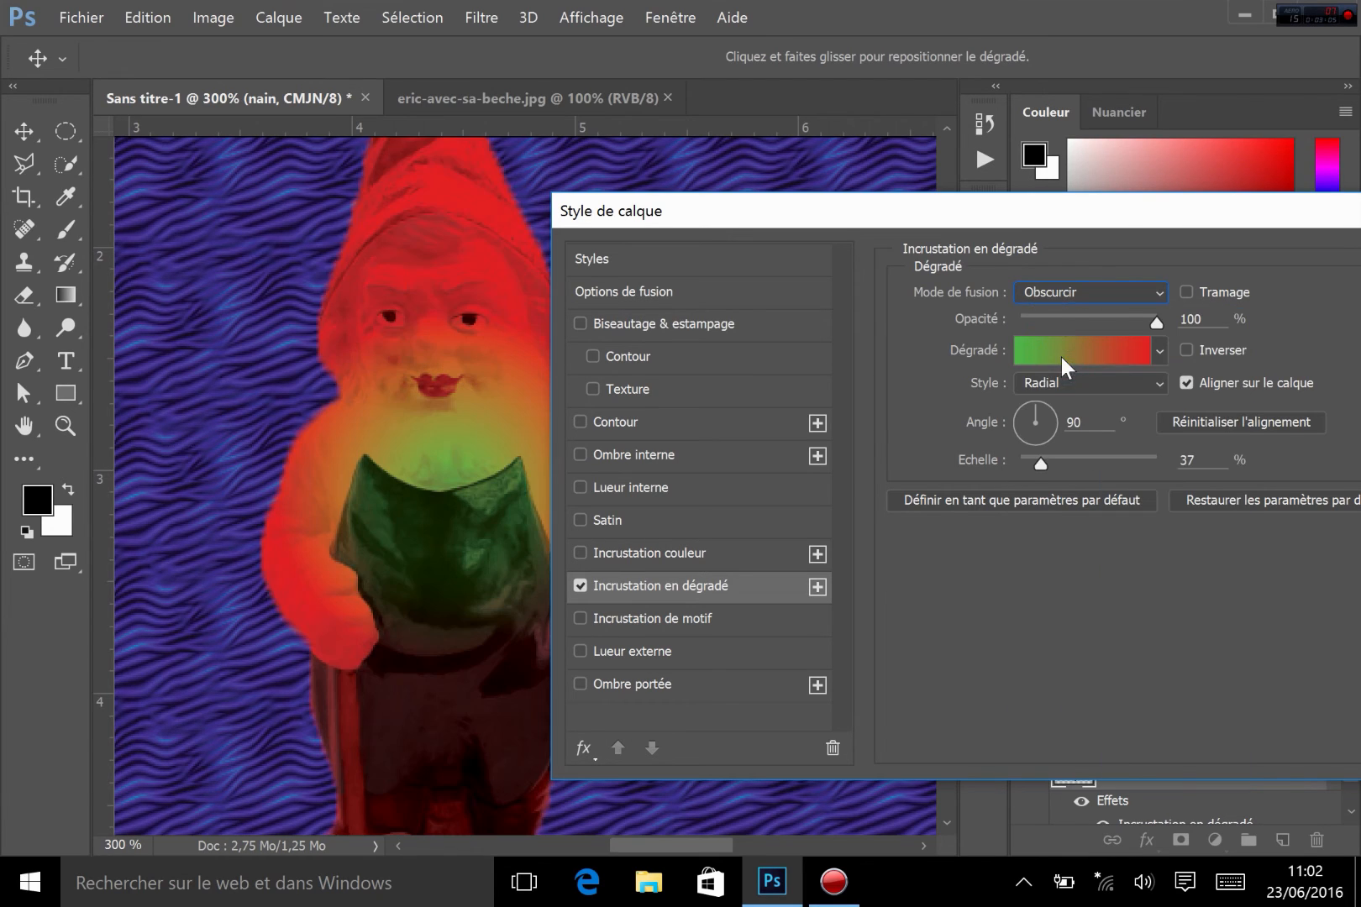
left_click(1061, 292)
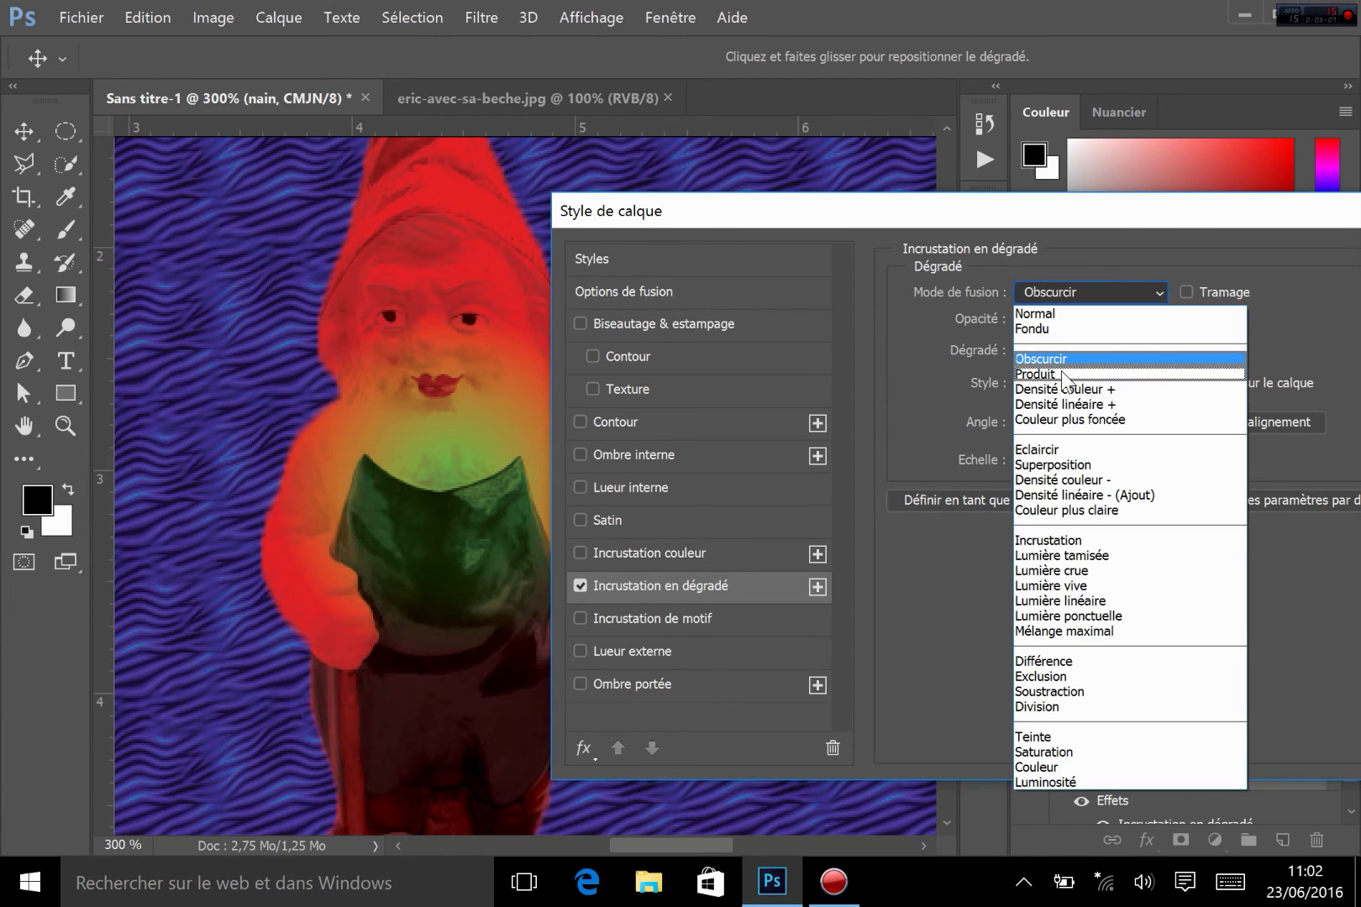
left_click(1062, 374)
left_click(1064, 289)
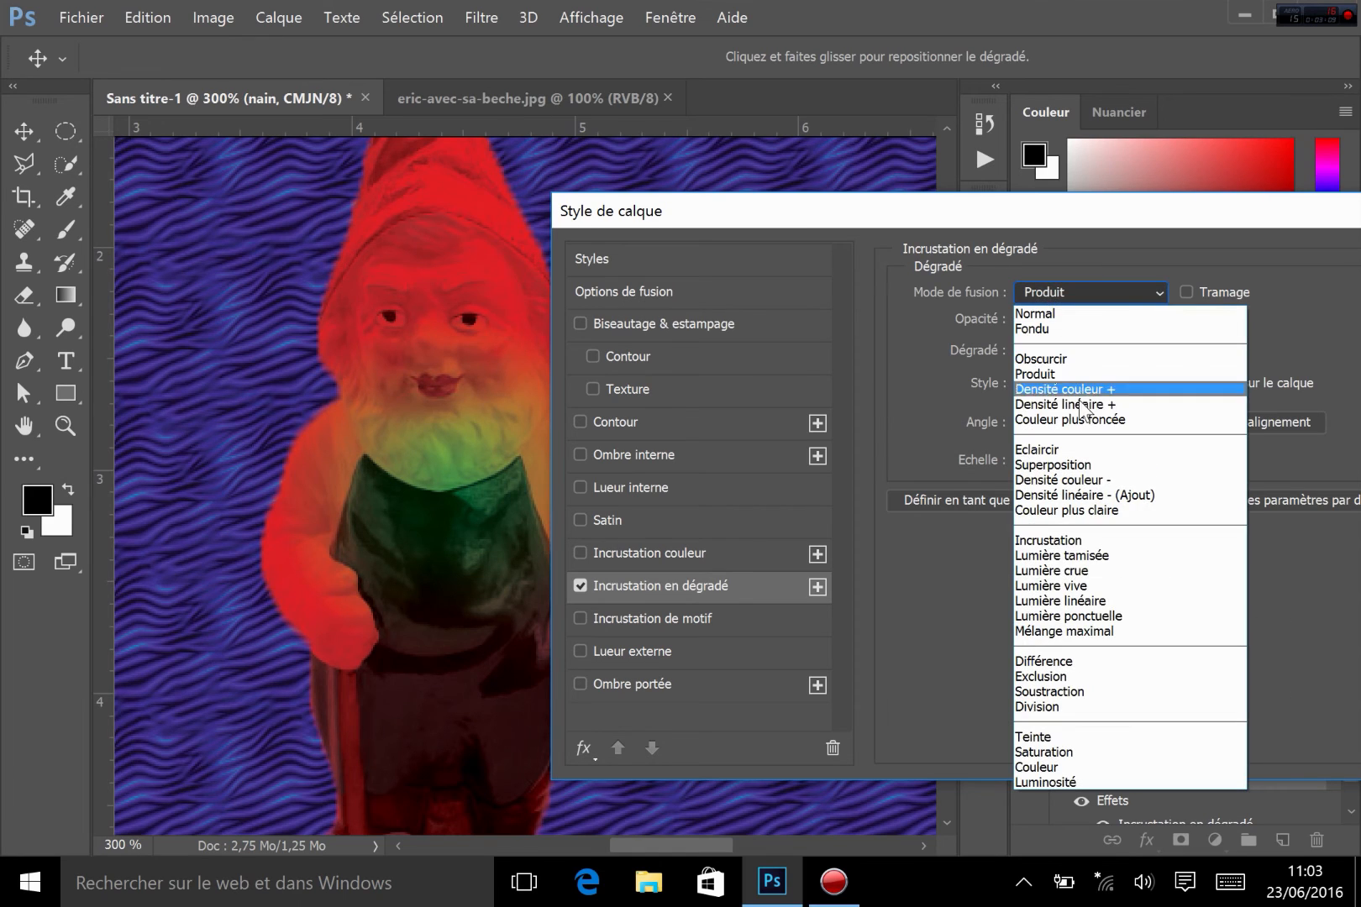
left_click(1083, 390)
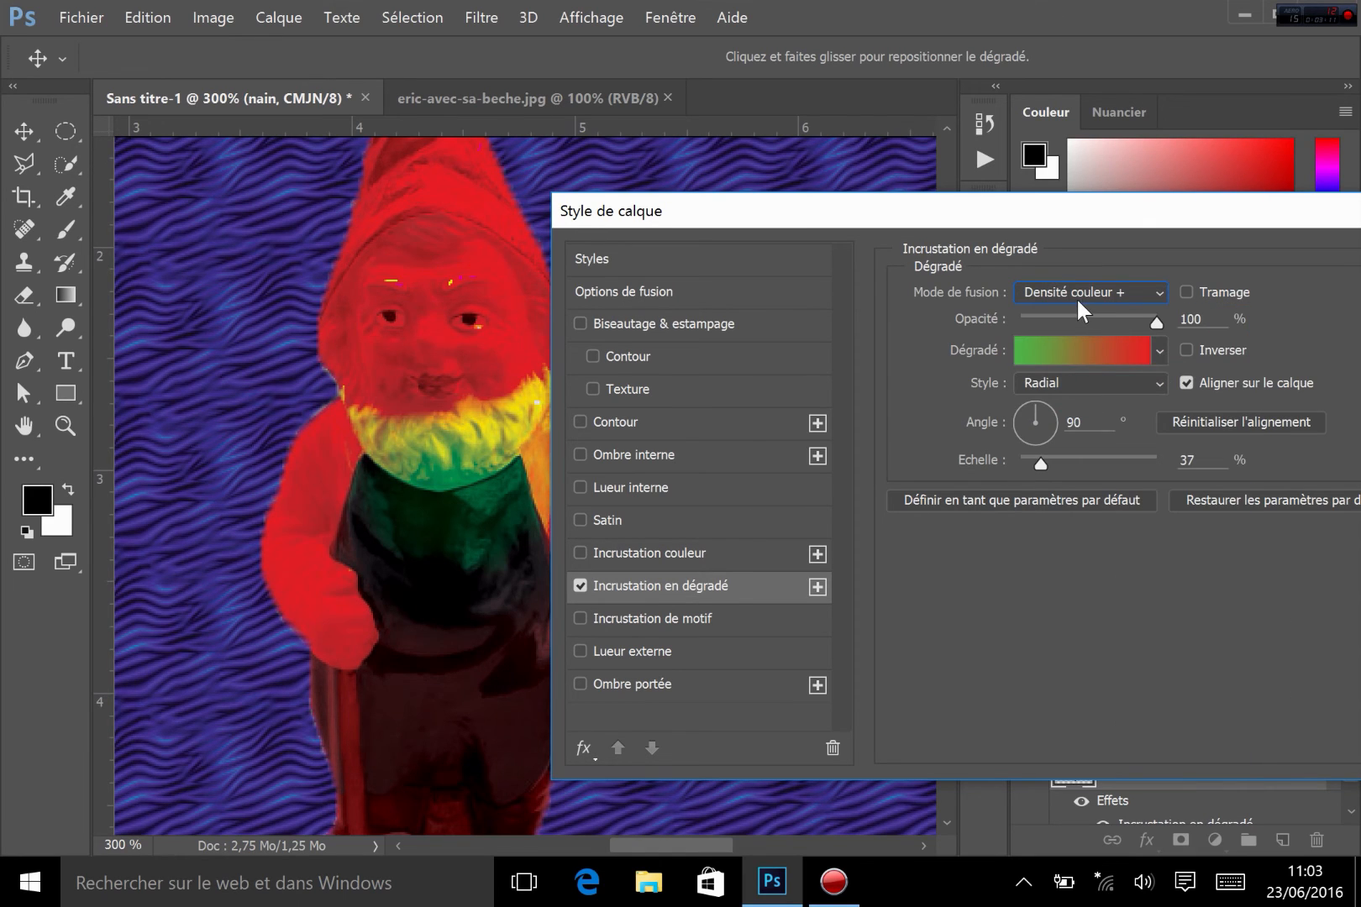
left_click(1076, 296)
left_click(1090, 404)
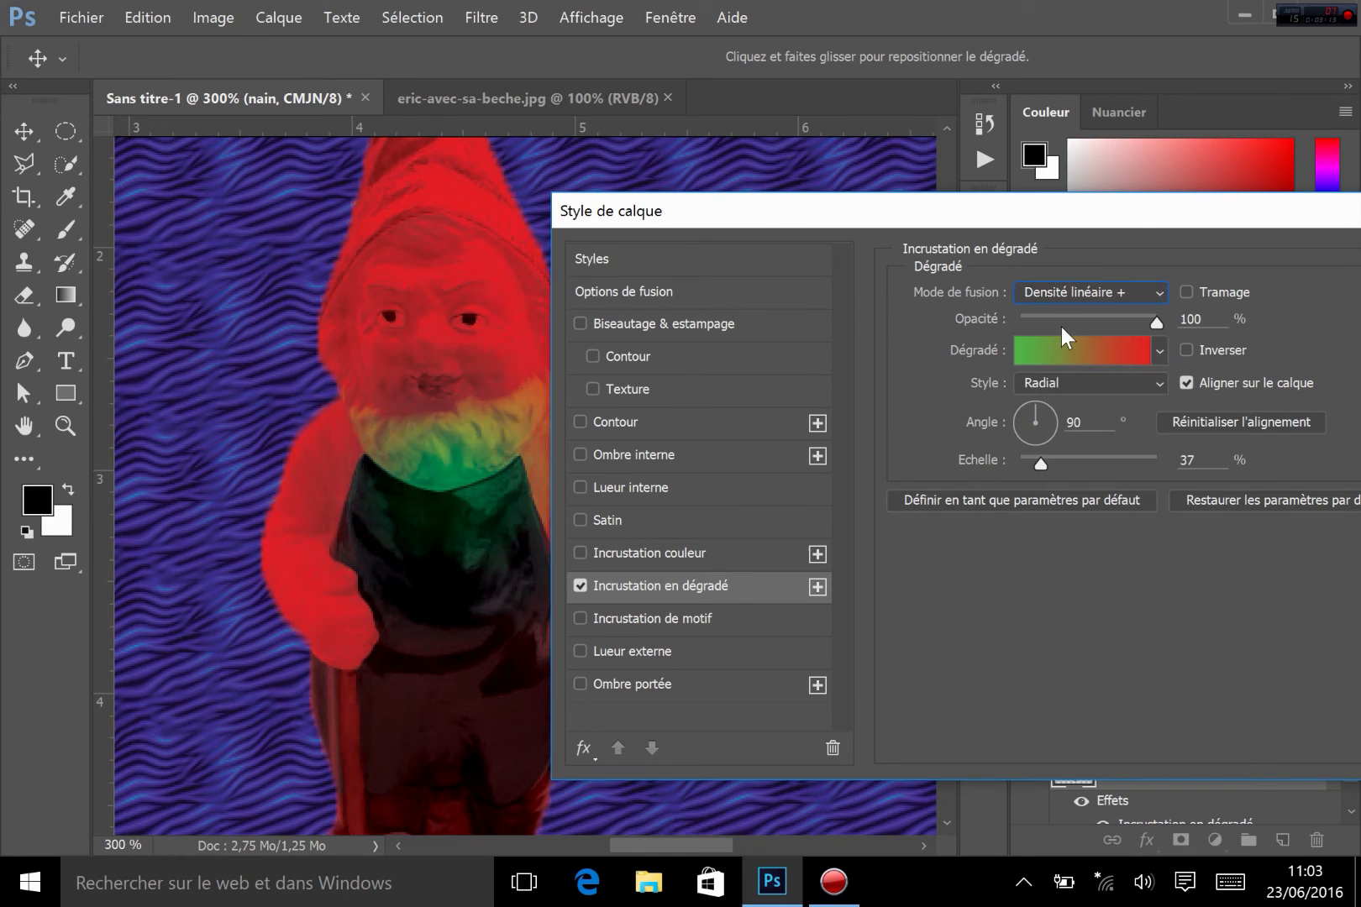
left_click(1043, 294)
left_click(1177, 215)
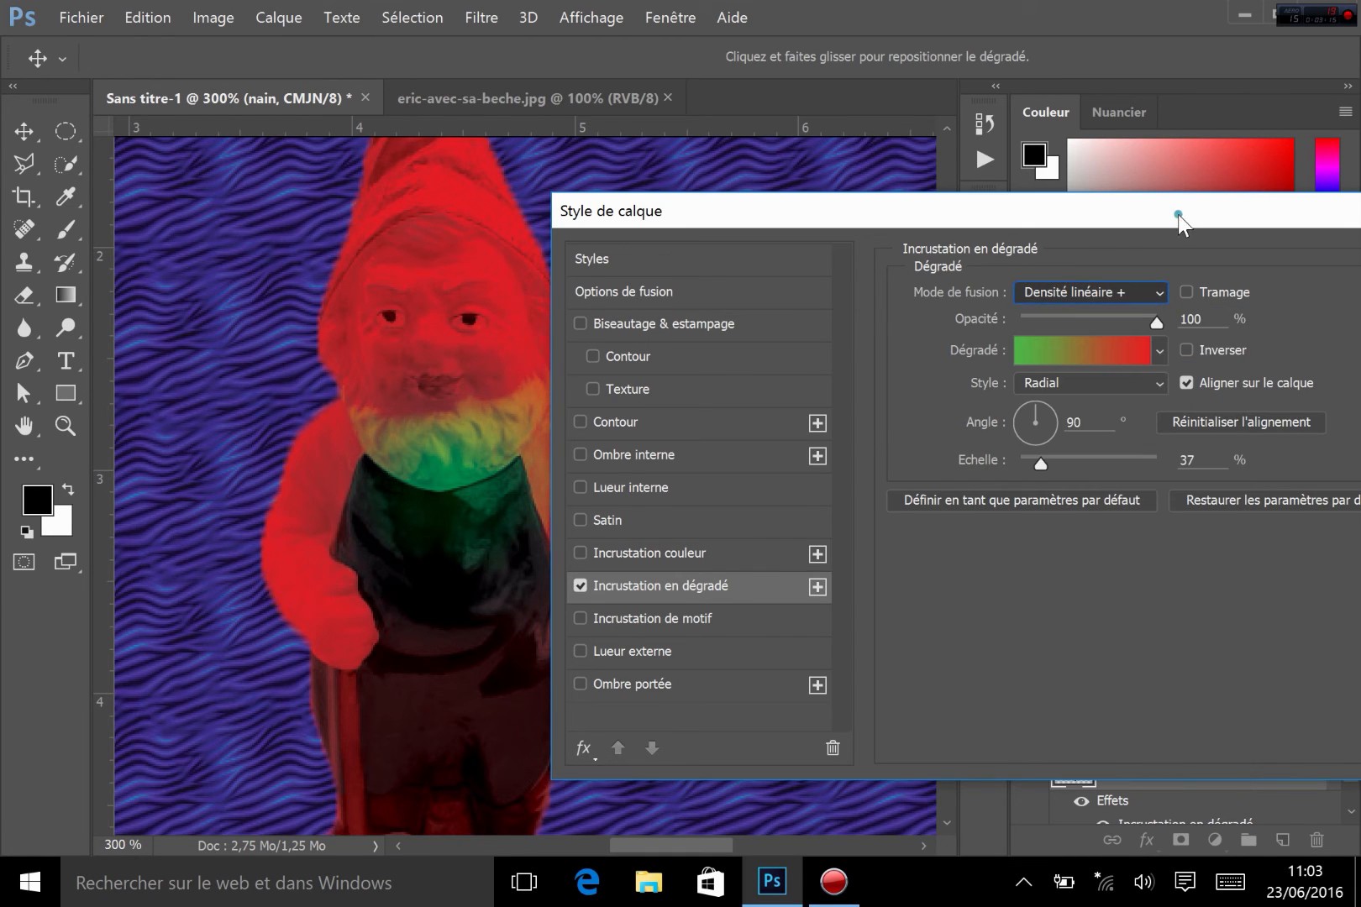
left_click_drag(1042, 219, 828, 188)
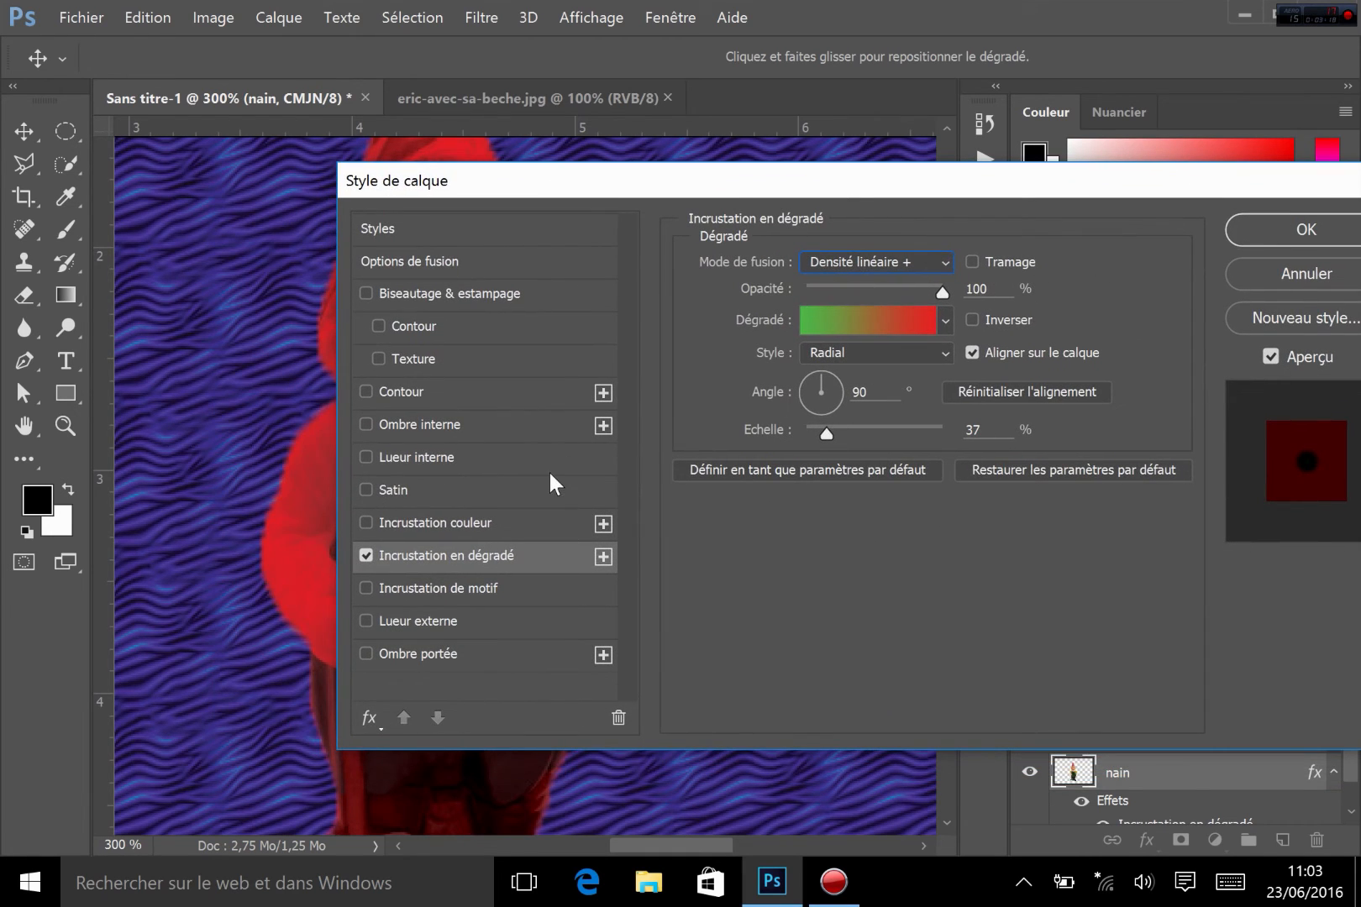
left_click(1275, 267)
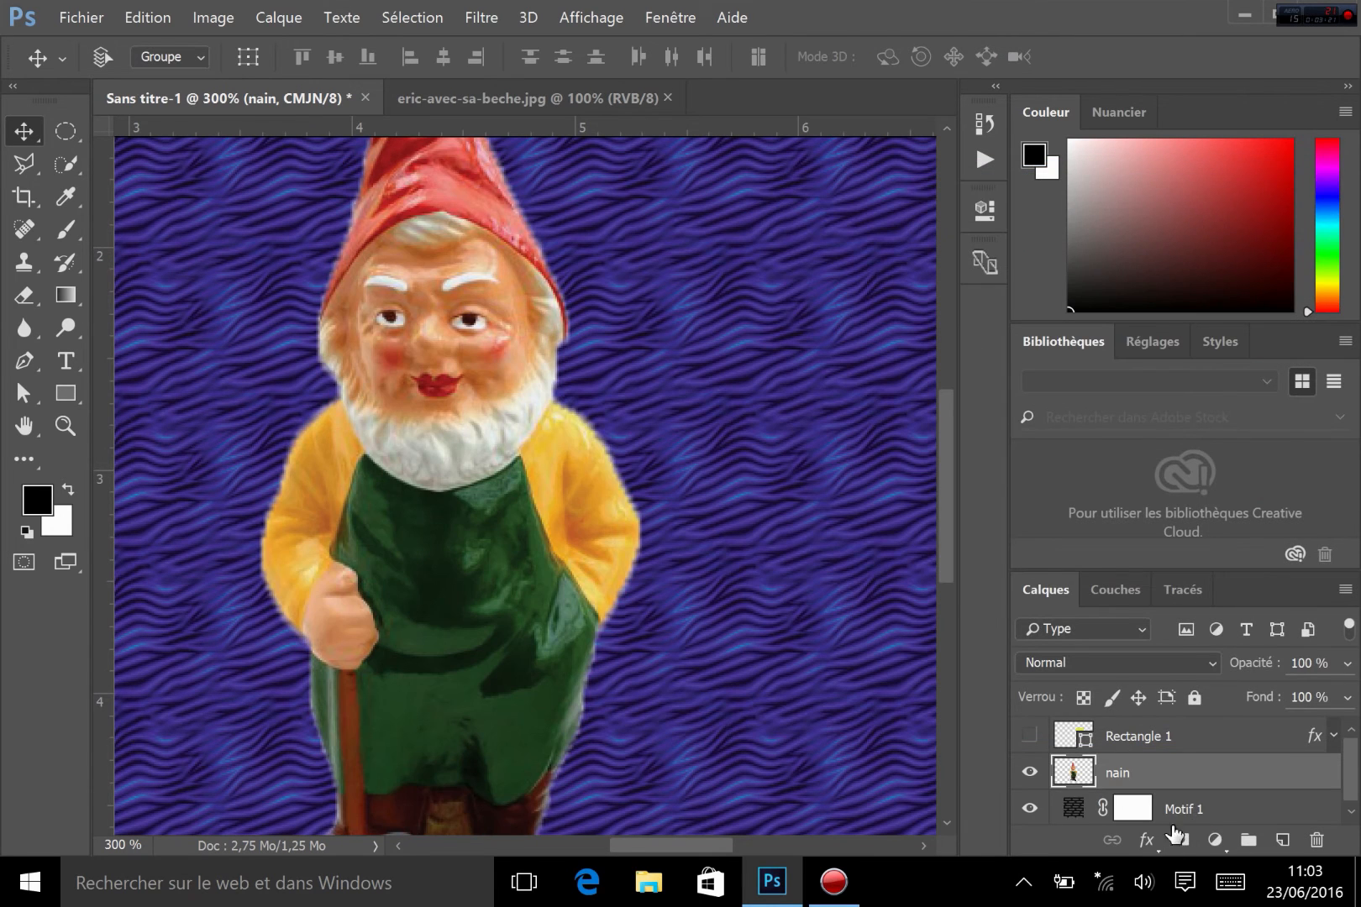
Add a pattern overlay to the nain layer using the yellow flower pattern
left_click(1147, 840)
left_click(1147, 841)
left_click(1160, 848)
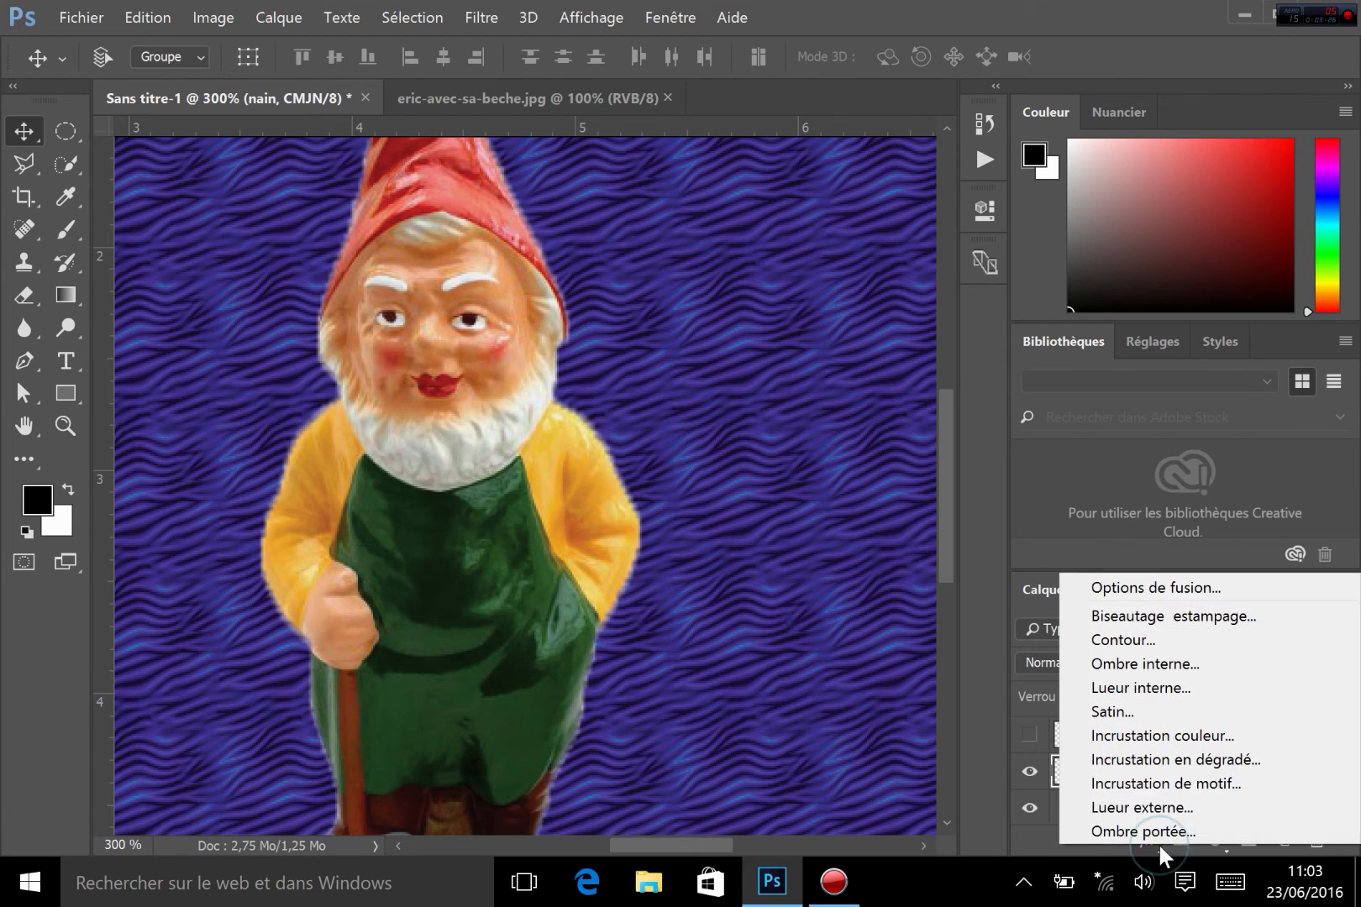
left_click(1153, 783)
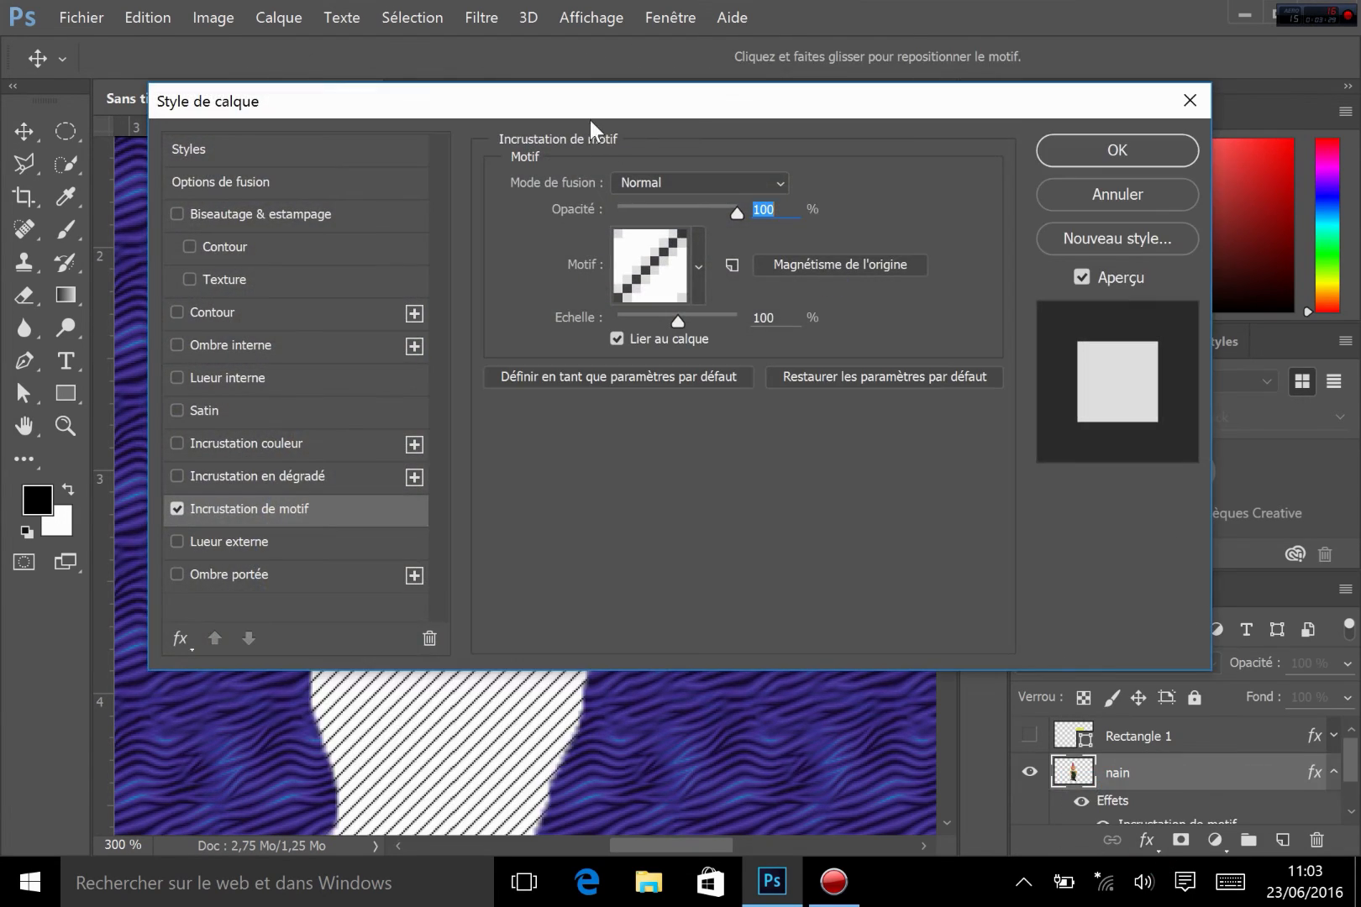
left_click_drag(590, 121, 995, 115)
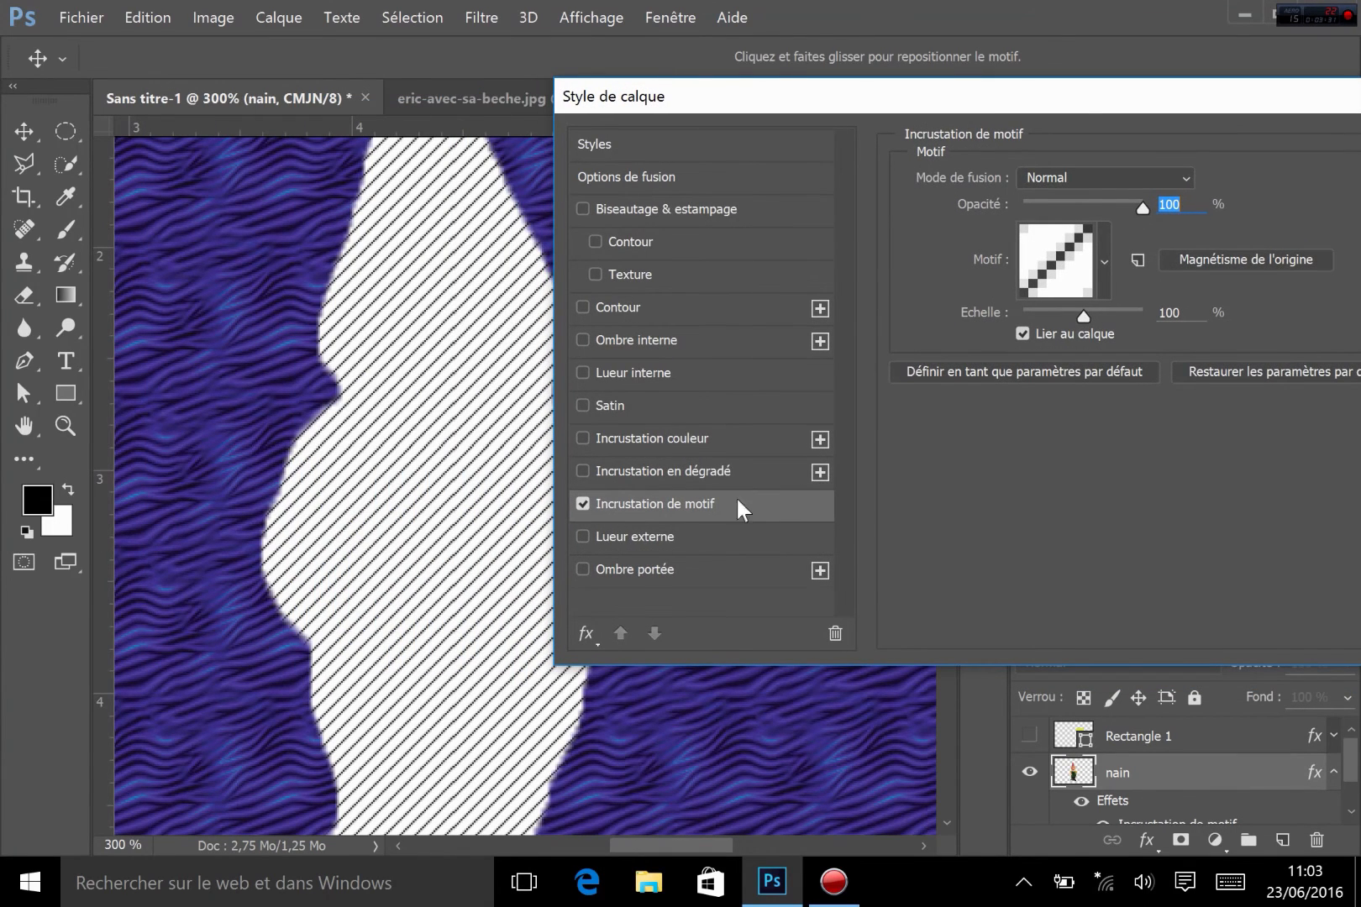
left_click(1105, 256)
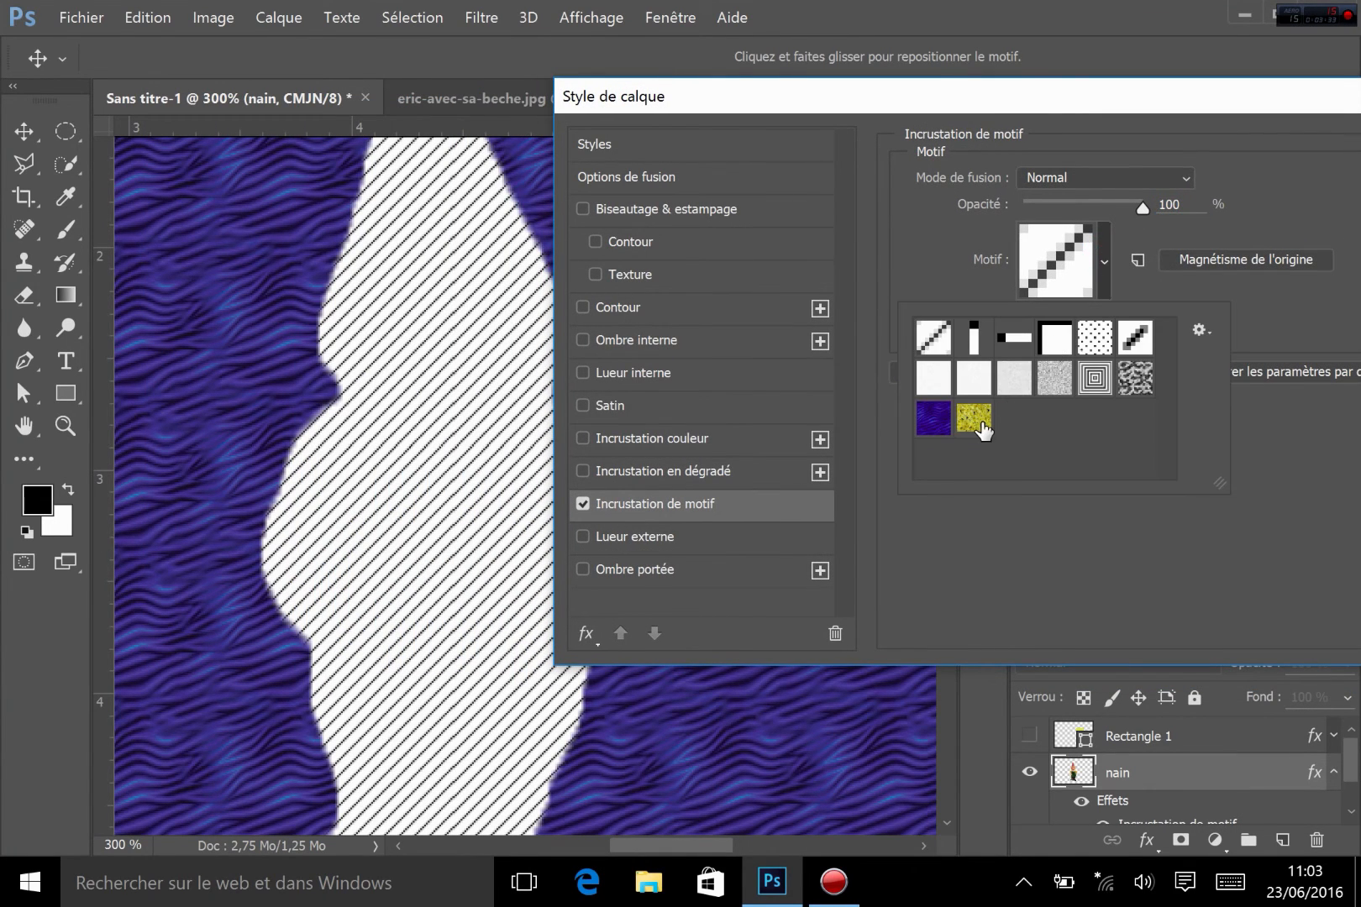
left_click(974, 418)
left_click(1103, 594)
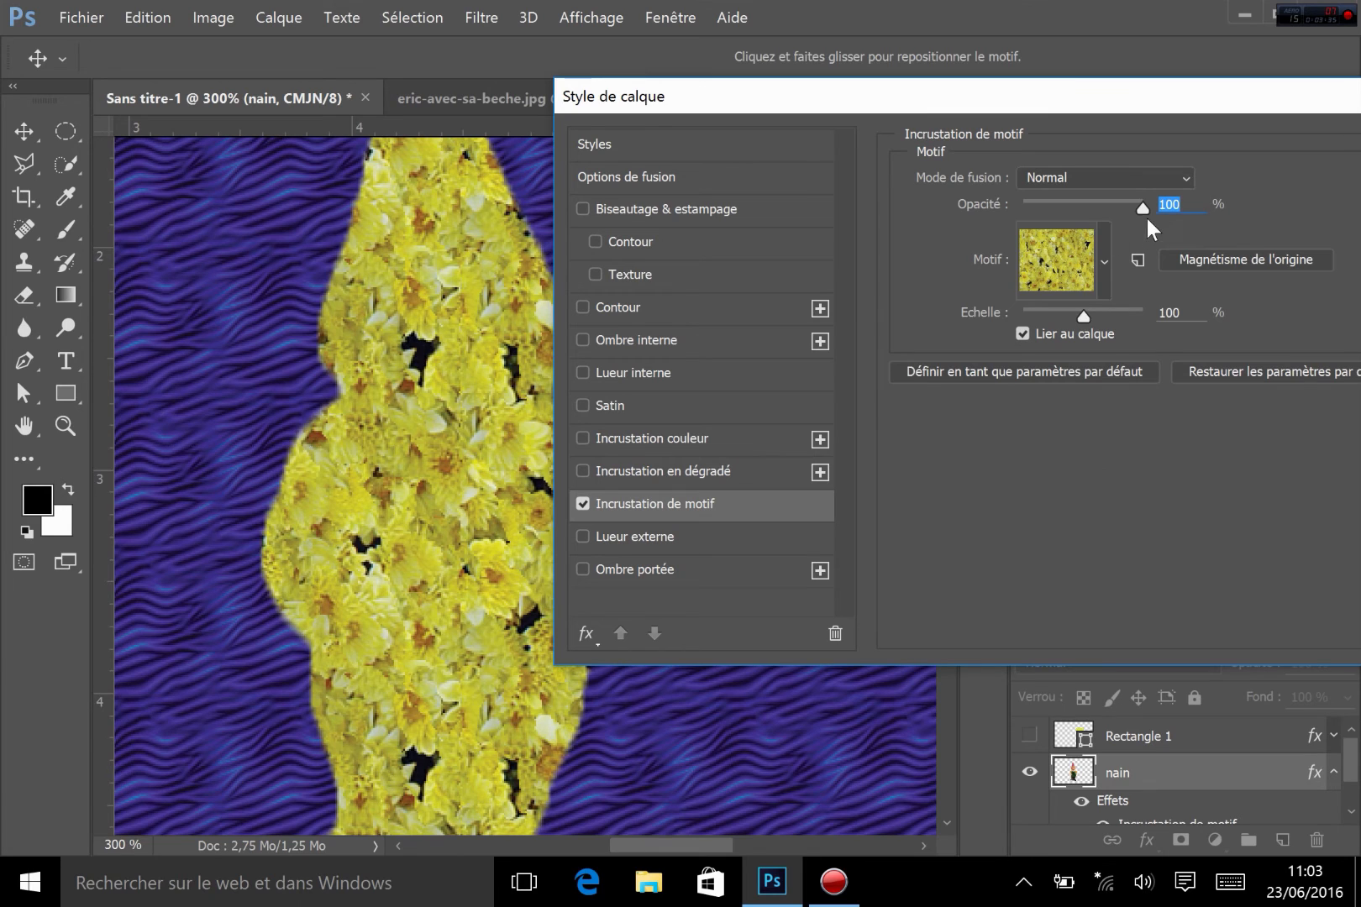
Try the opacity setting and the Incrustation blend mode on the pattern overlay, and return the mode to Normal
mouse_move(1132, 205)
left_mouse_down()
mouse_move(1049, 207)
mouse_move(1142, 207)
left_mouse_up()
left_click(1127, 177)
left_click(1059, 425)
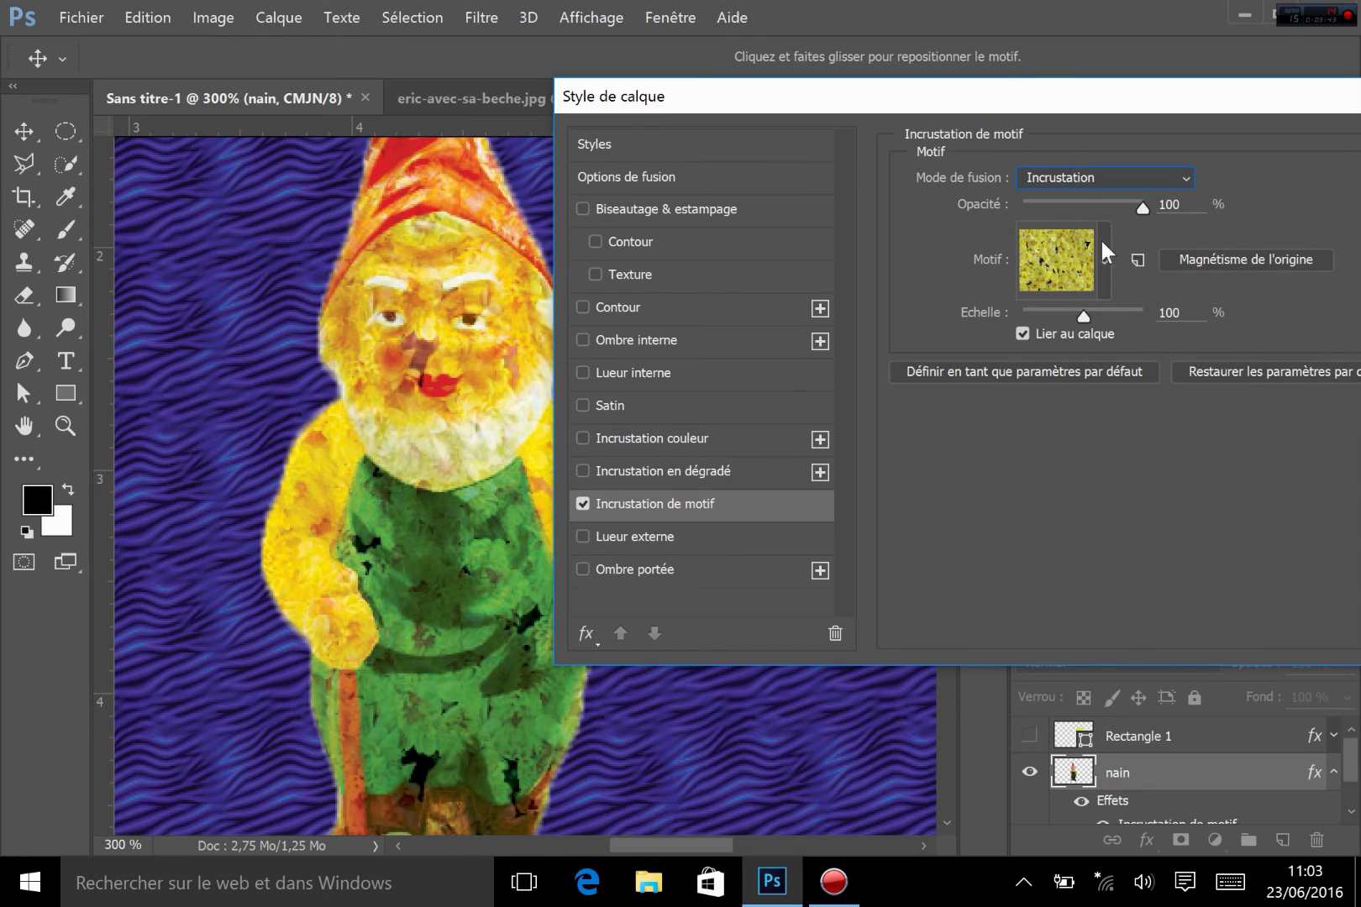
left_click(1084, 180)
left_click(1050, 196)
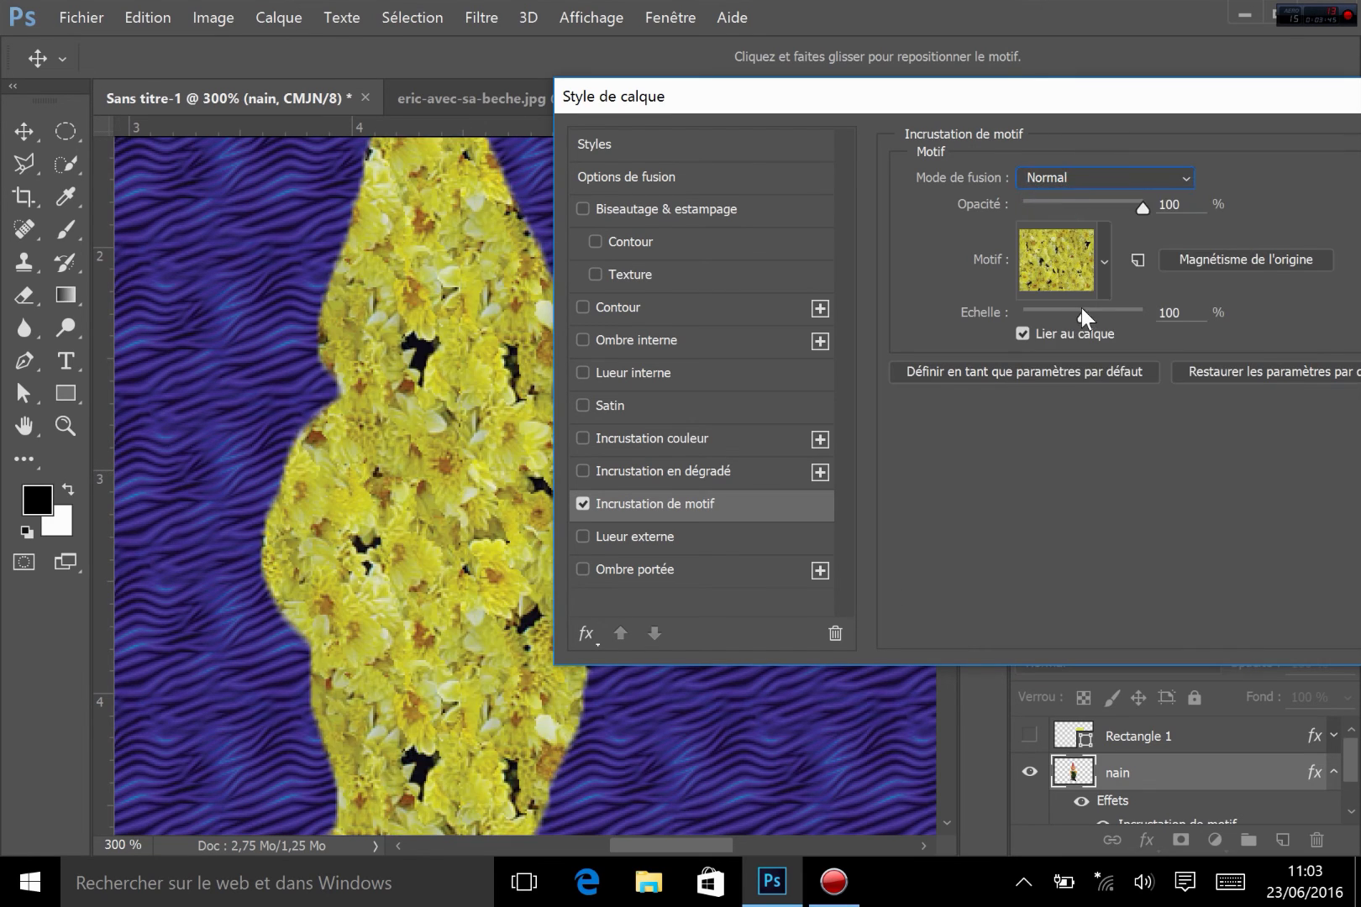
Try a pattern overlay scale of 85% on the gnome and discard the overlay
mouse_move(1086, 317)
left_mouse_down()
mouse_move(1032, 315)
mouse_move(1075, 316)
left_mouse_up()
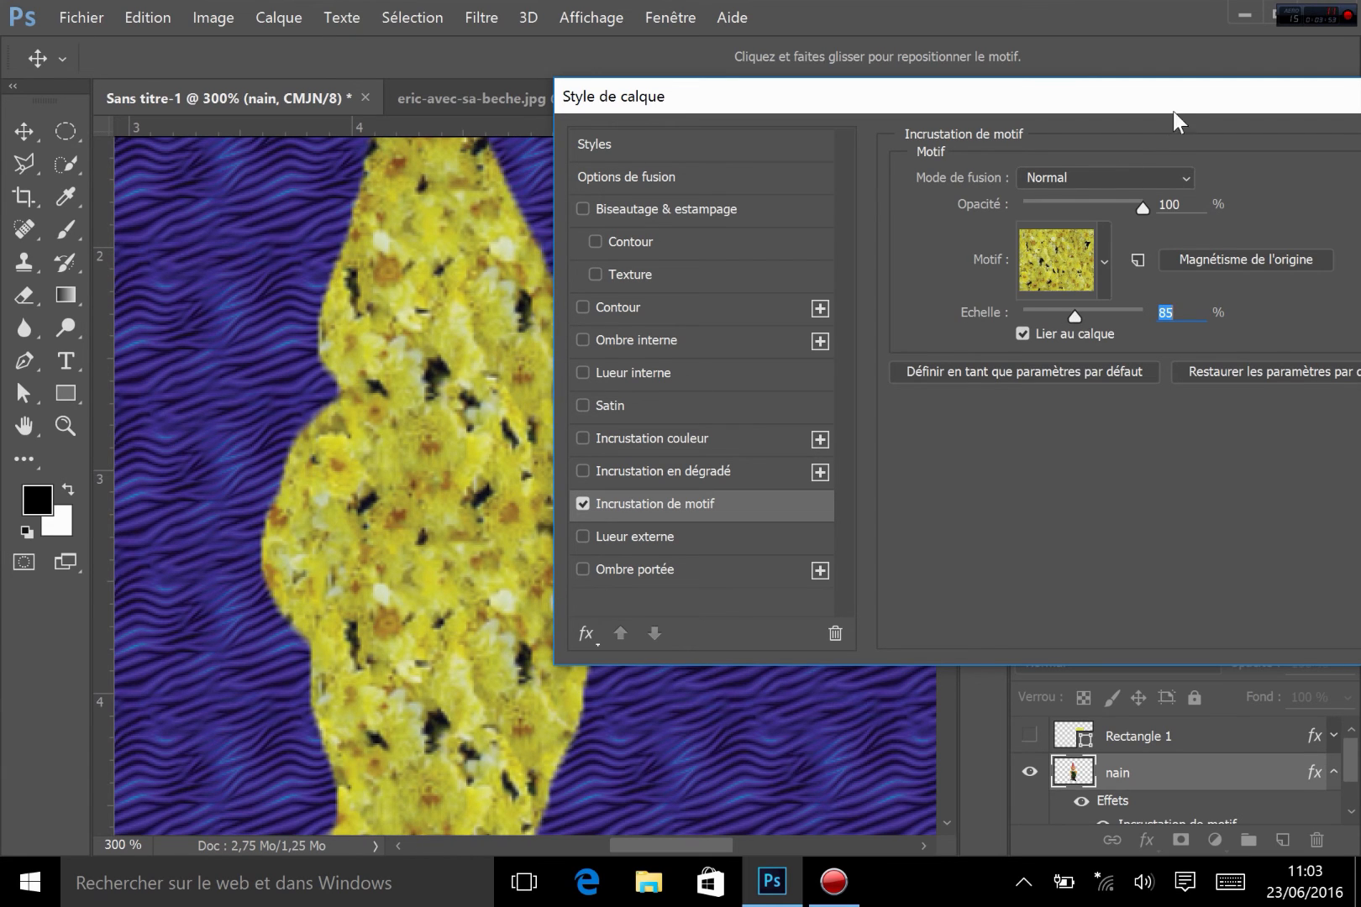
left_click_drag(1173, 113, 915, 220)
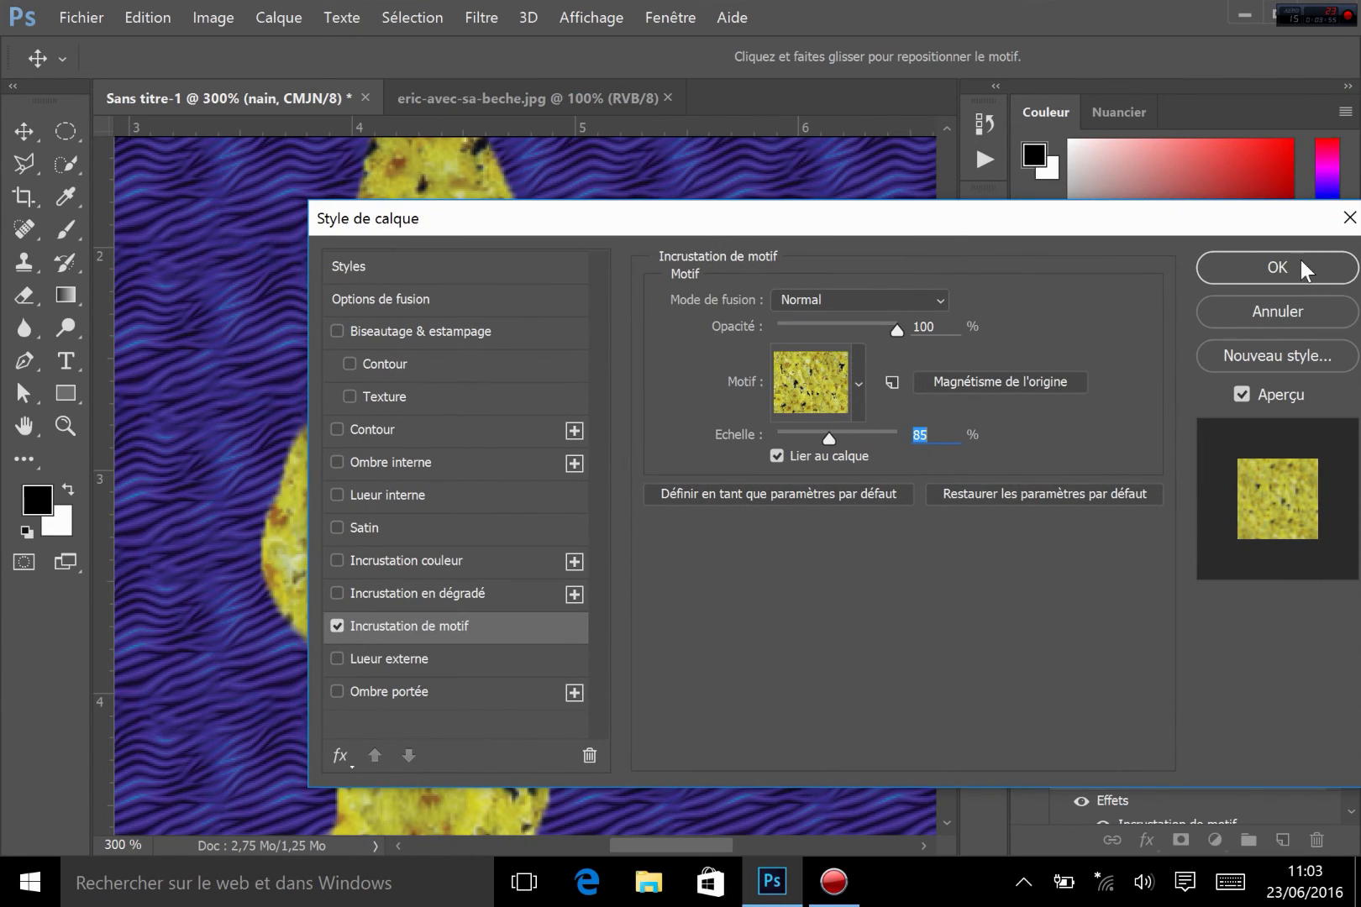
left_click(1268, 311)
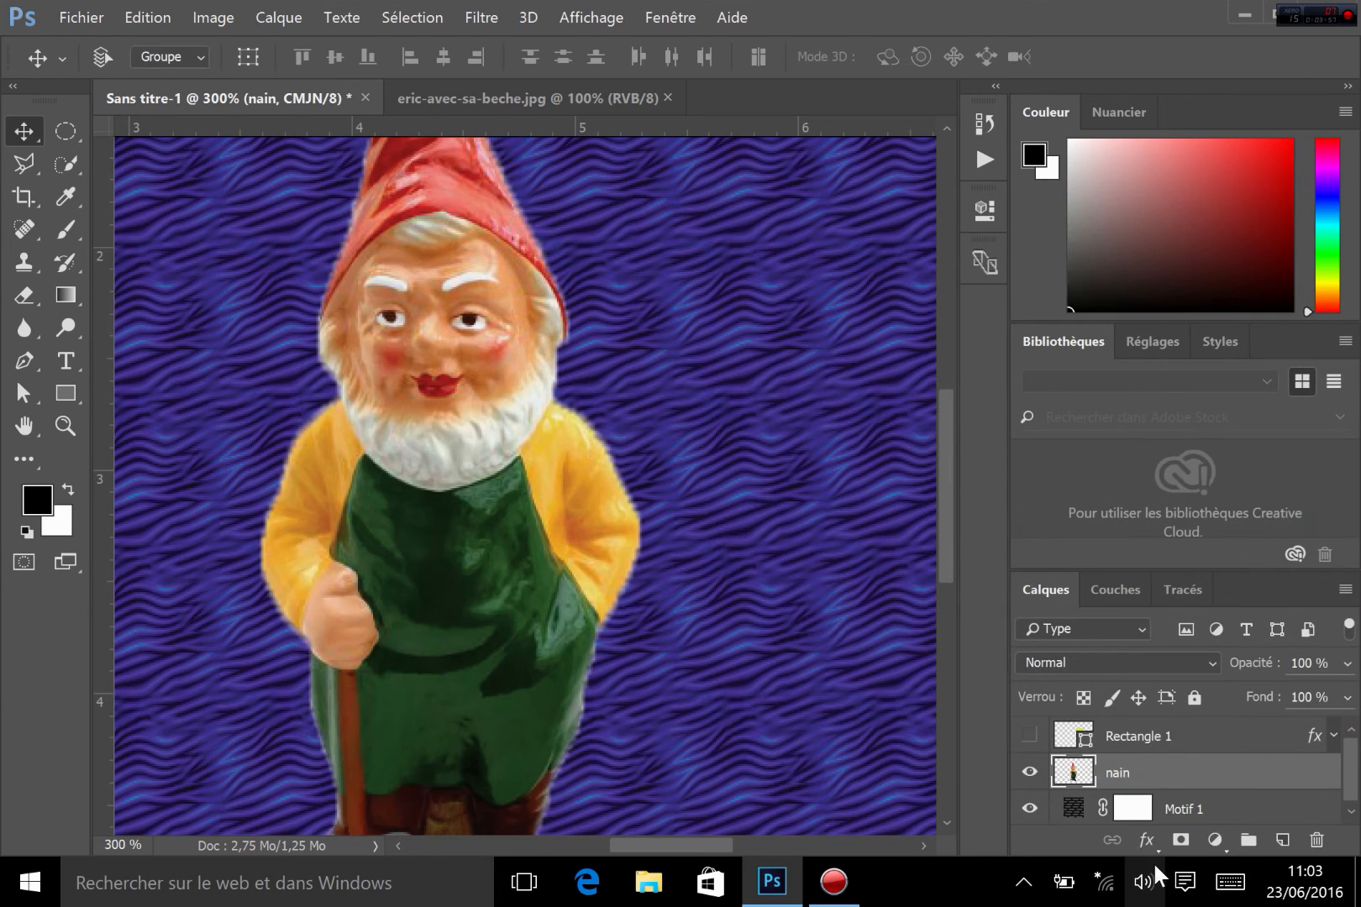
Add an outer glow to the nain layer with 29% spread and a size of 70 px
left_click(1146, 841)
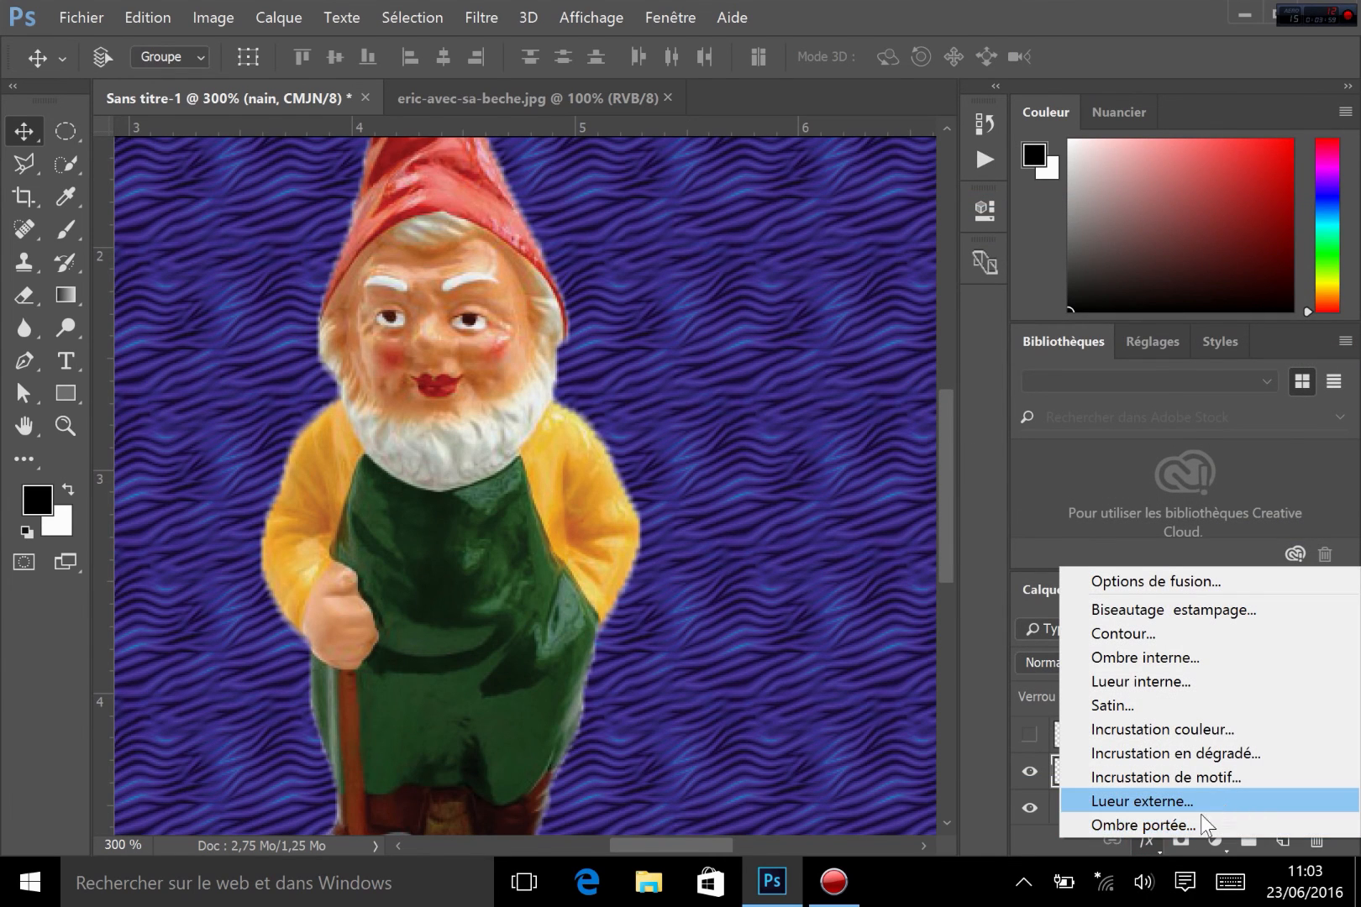
left_click(1169, 801)
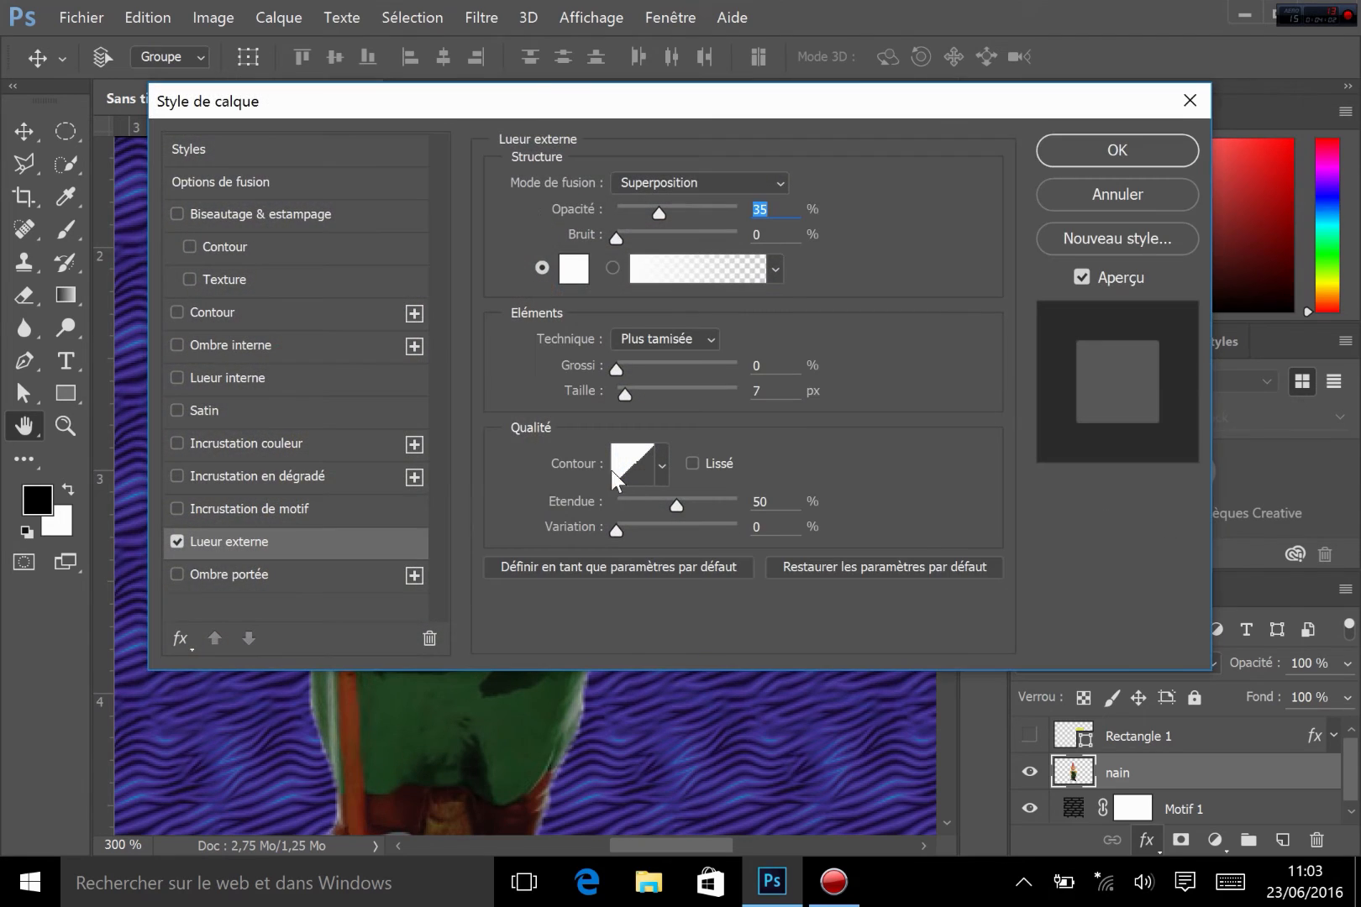
left_click_drag(608, 96, 1042, 103)
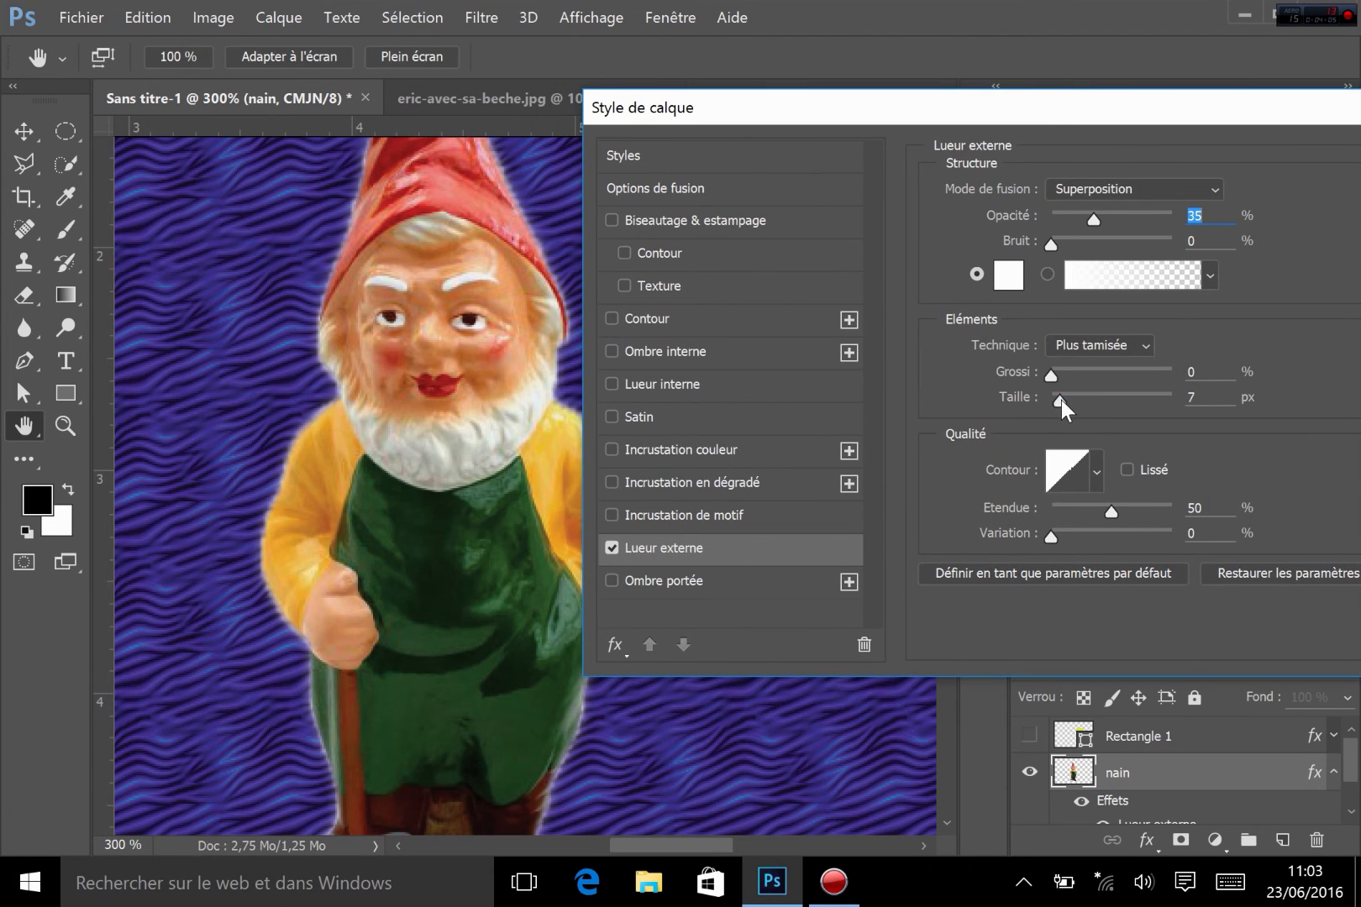
mouse_move(1061, 400)
left_mouse_down()
mouse_move(1079, 394)
mouse_move(1069, 396)
left_mouse_up()
mouse_move(1086, 392)
left_mouse_down()
mouse_move(1123, 392)
mouse_move(1086, 393)
mouse_move(1098, 372)
left_mouse_up()
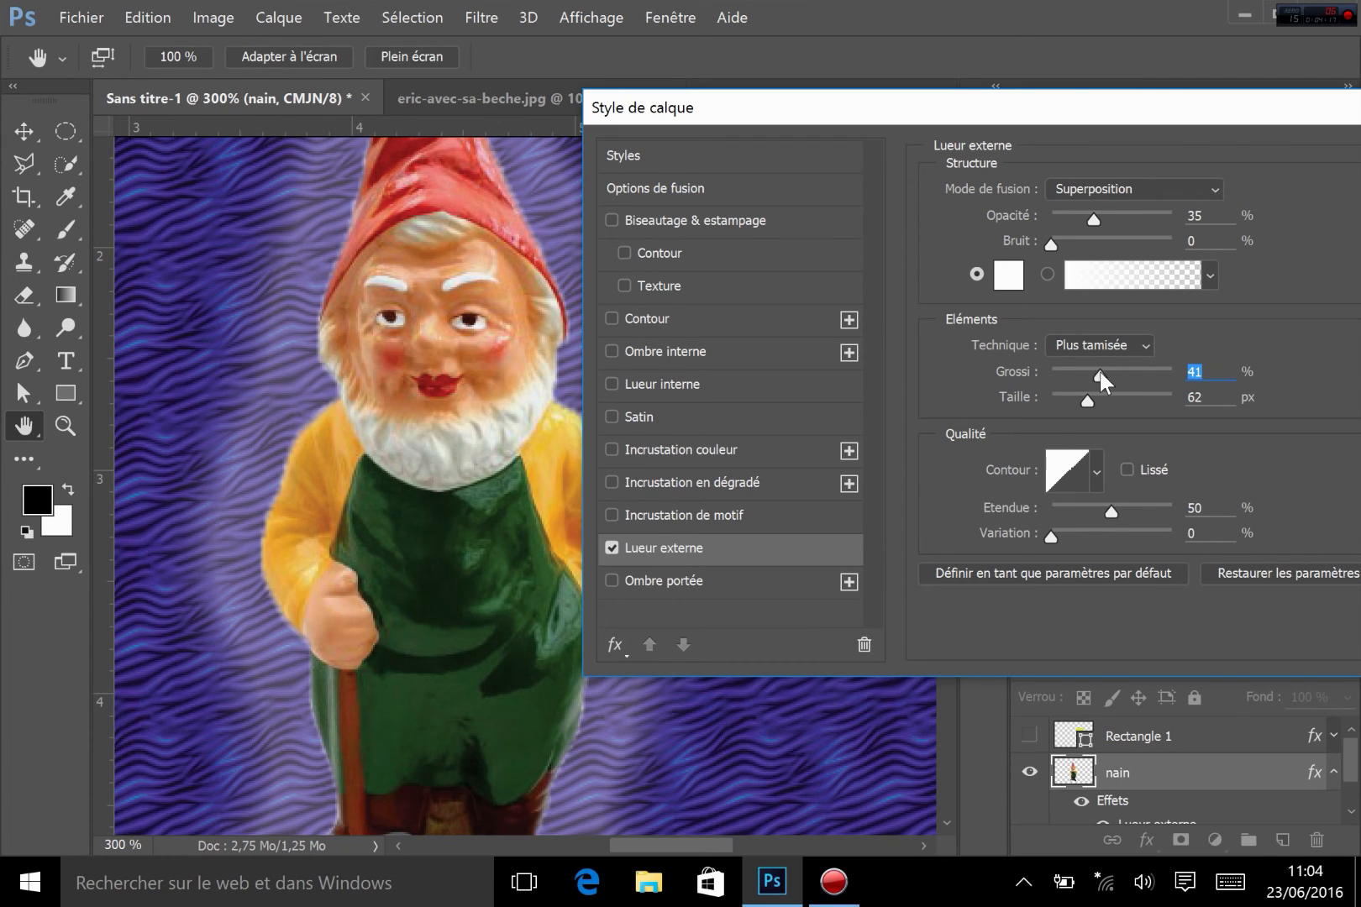
left_click_drag(1099, 371, 1092, 407)
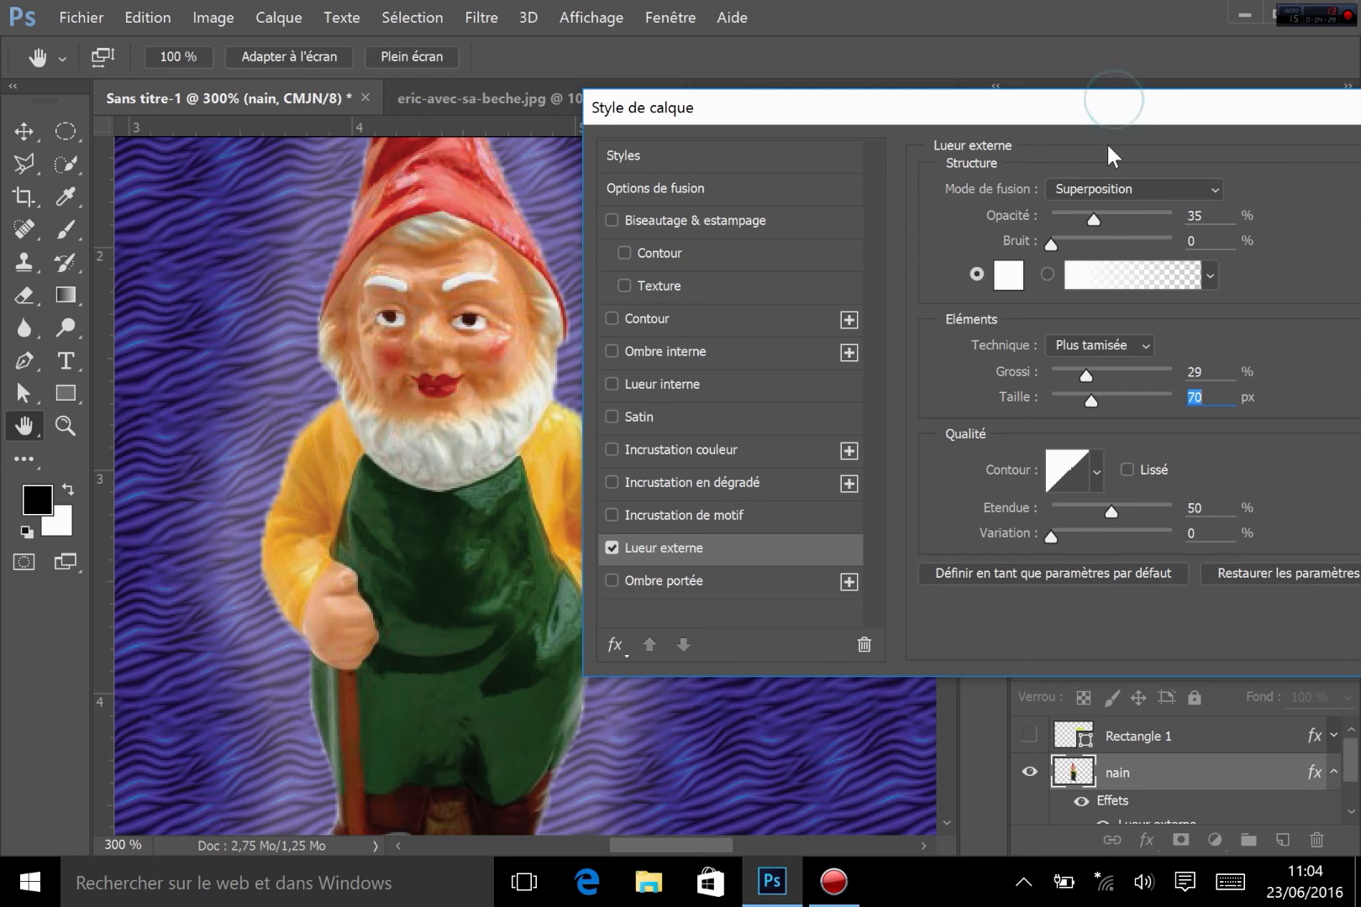
Try the single-peak contour preset on the outer glow and discard the glow
left_click(1095, 479)
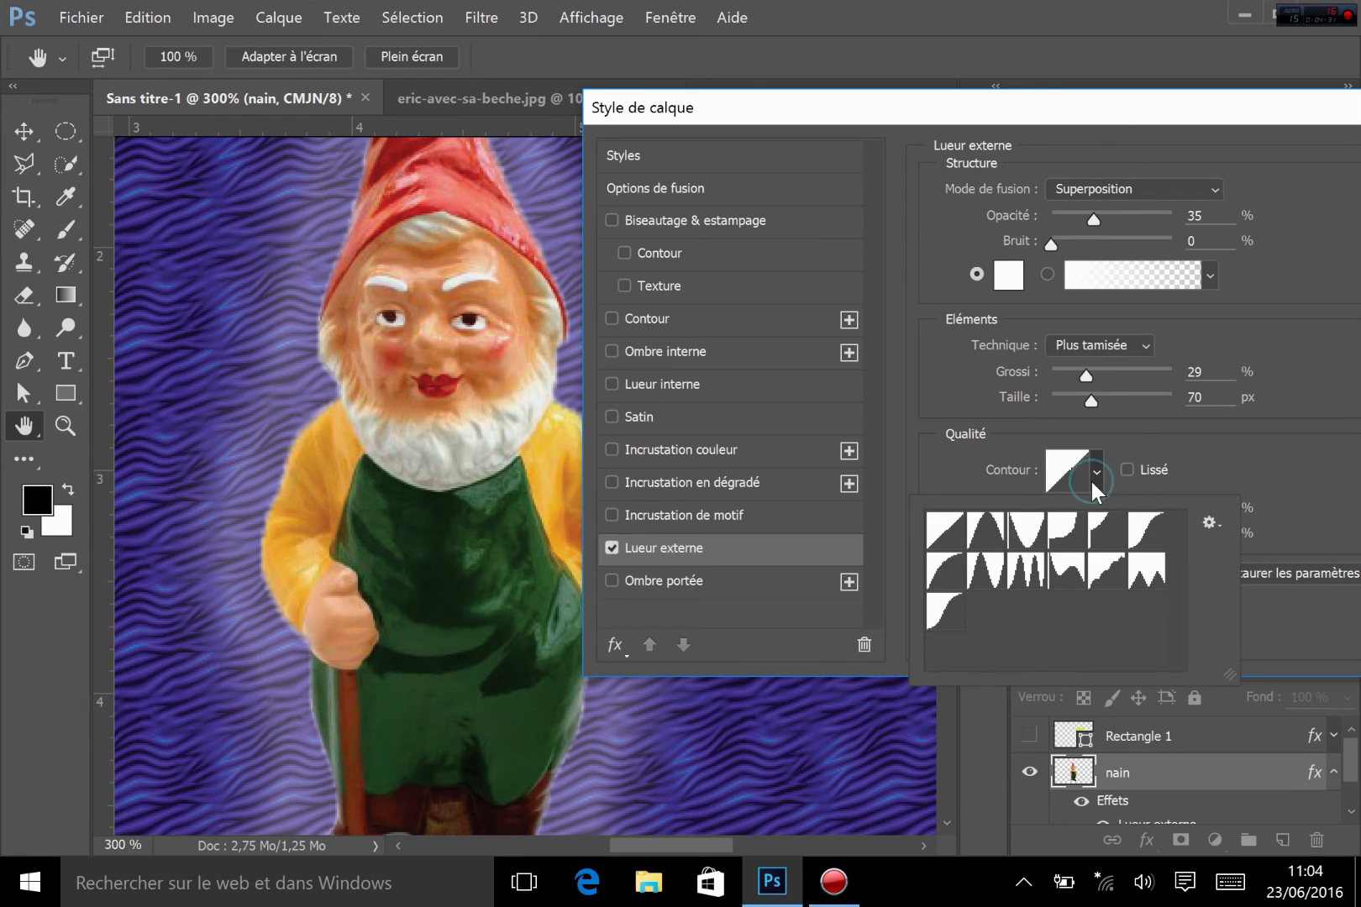
left_click(990, 545)
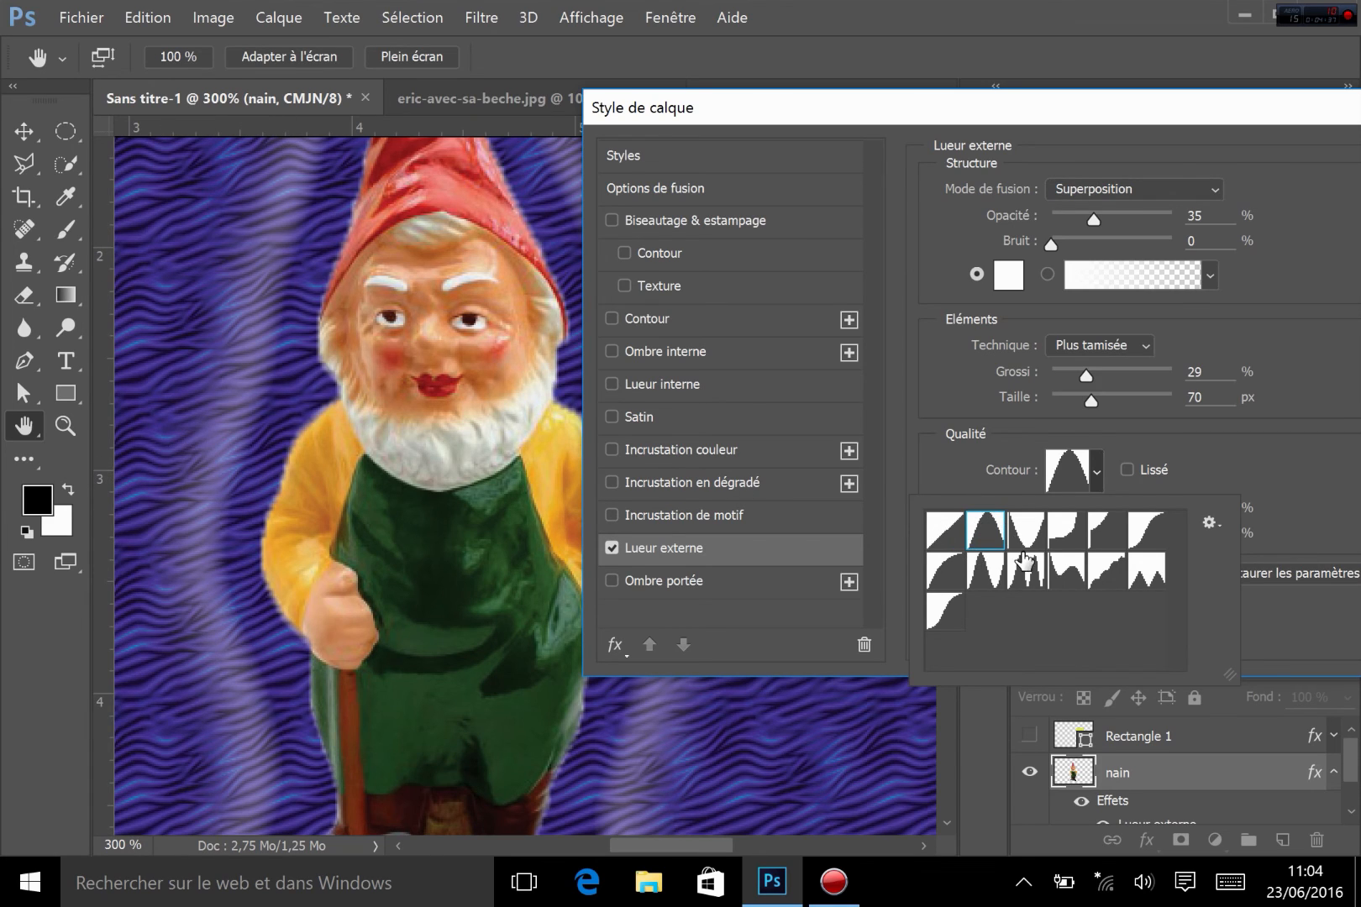
left_click_drag(1179, 101, 1087, 126)
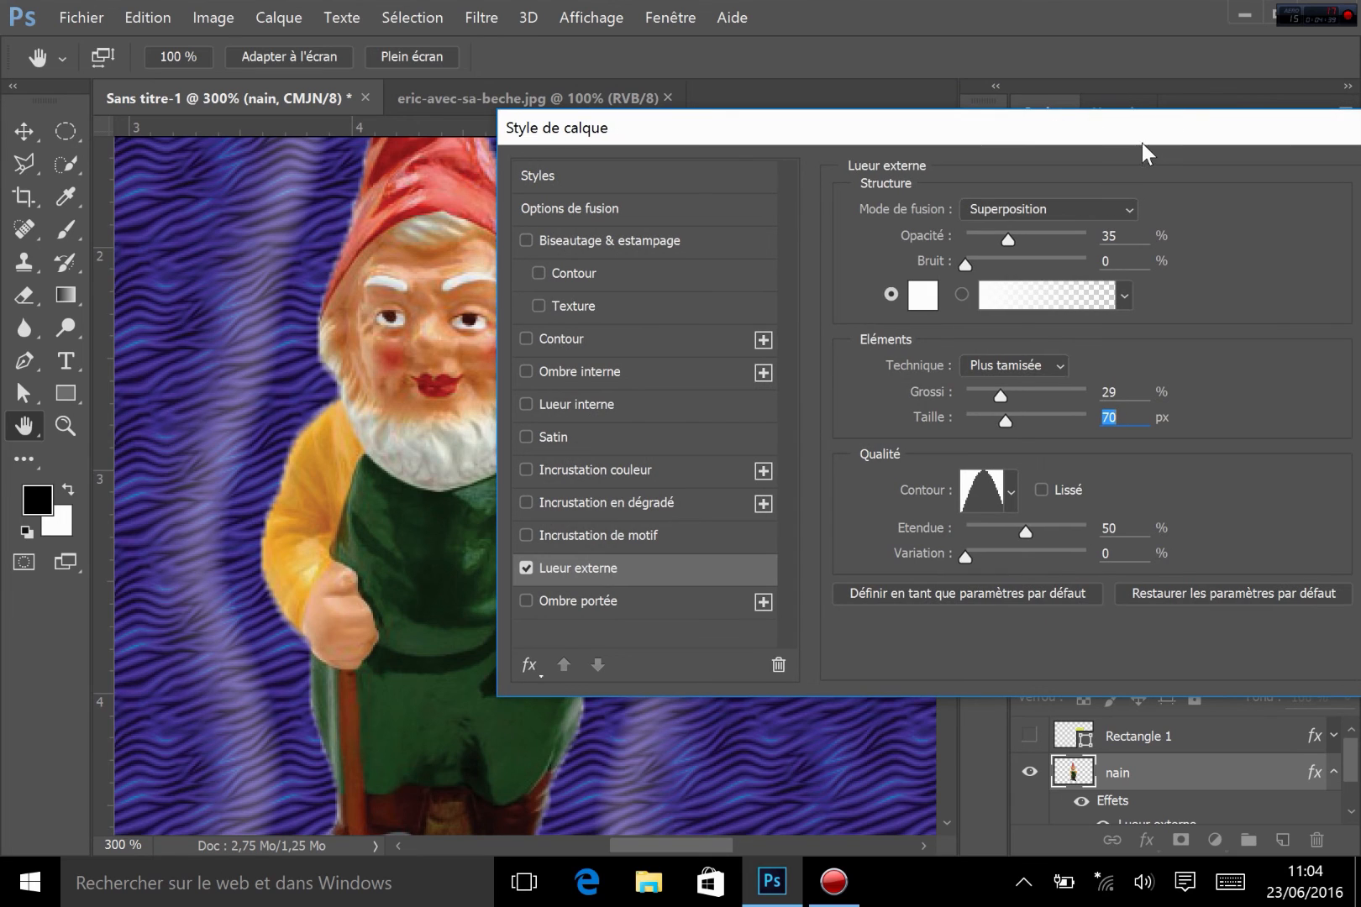
left_click_drag(1176, 120, 873, 231)
left_click(1124, 325)
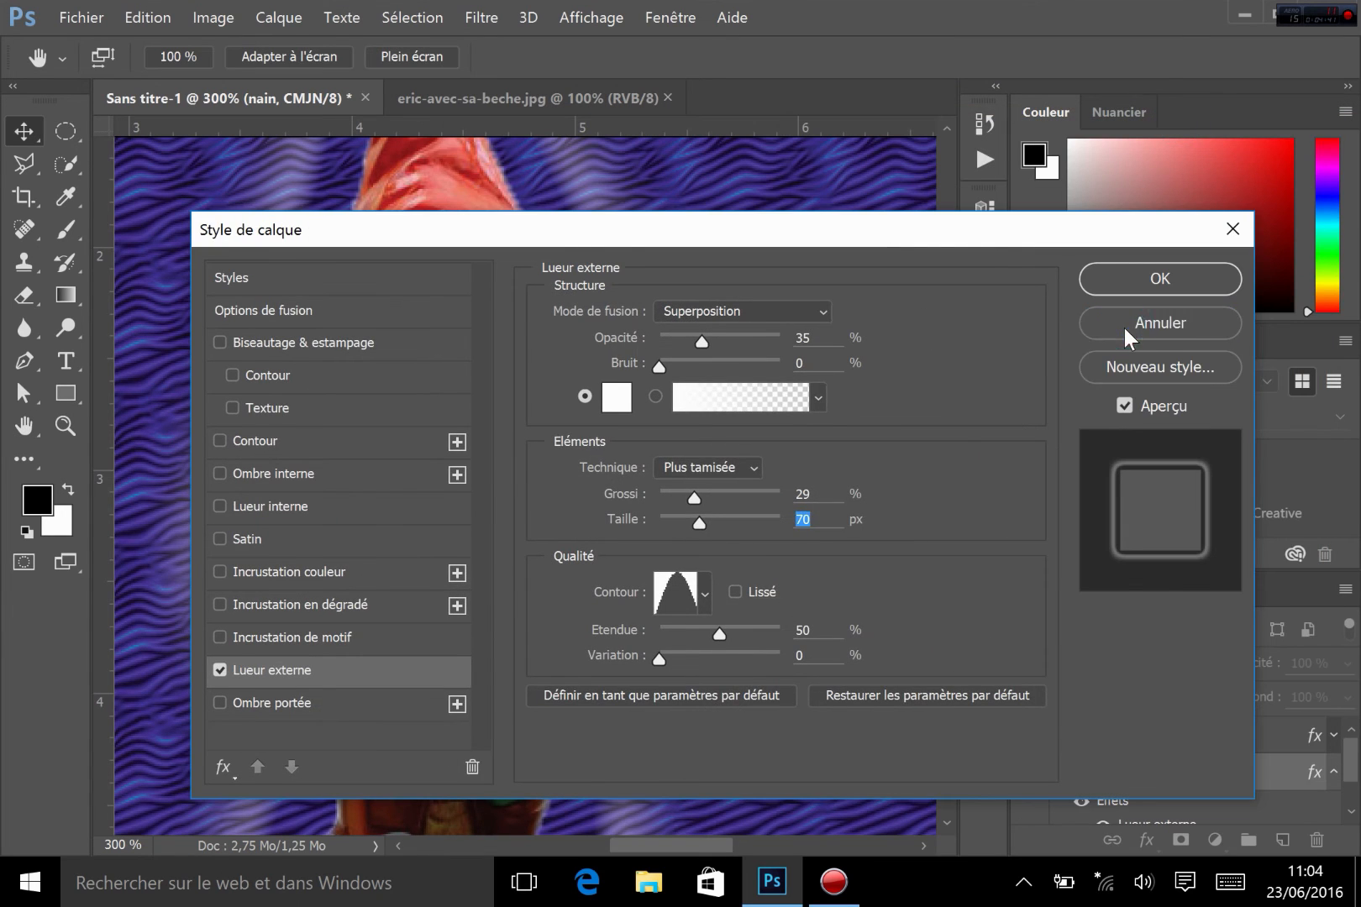
Add a drop shadow to the nain layer with 75% opacity, 66% spread and a size of 65 px
left_click(1148, 838)
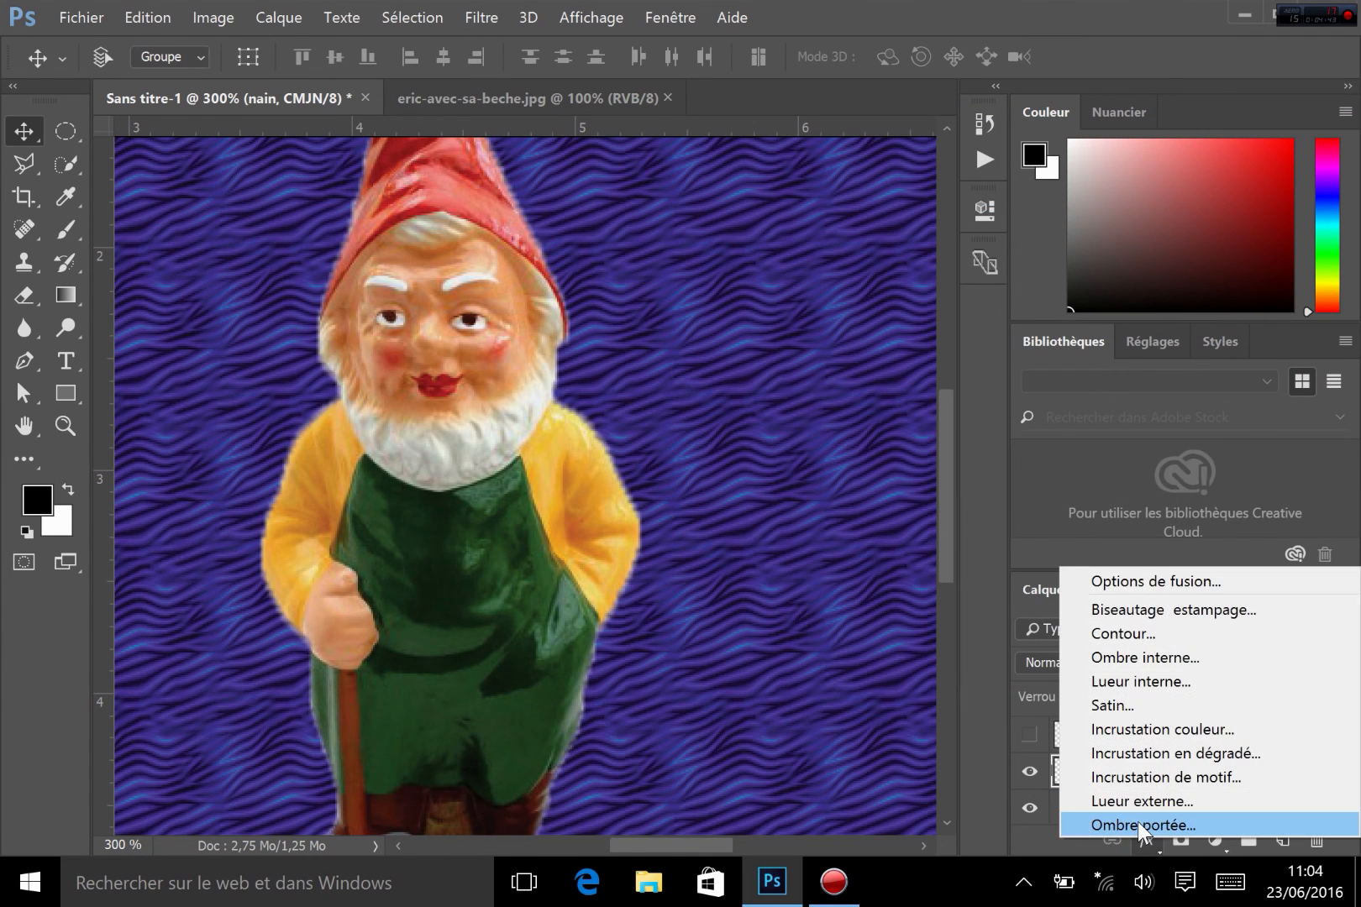
left_click(666, 499)
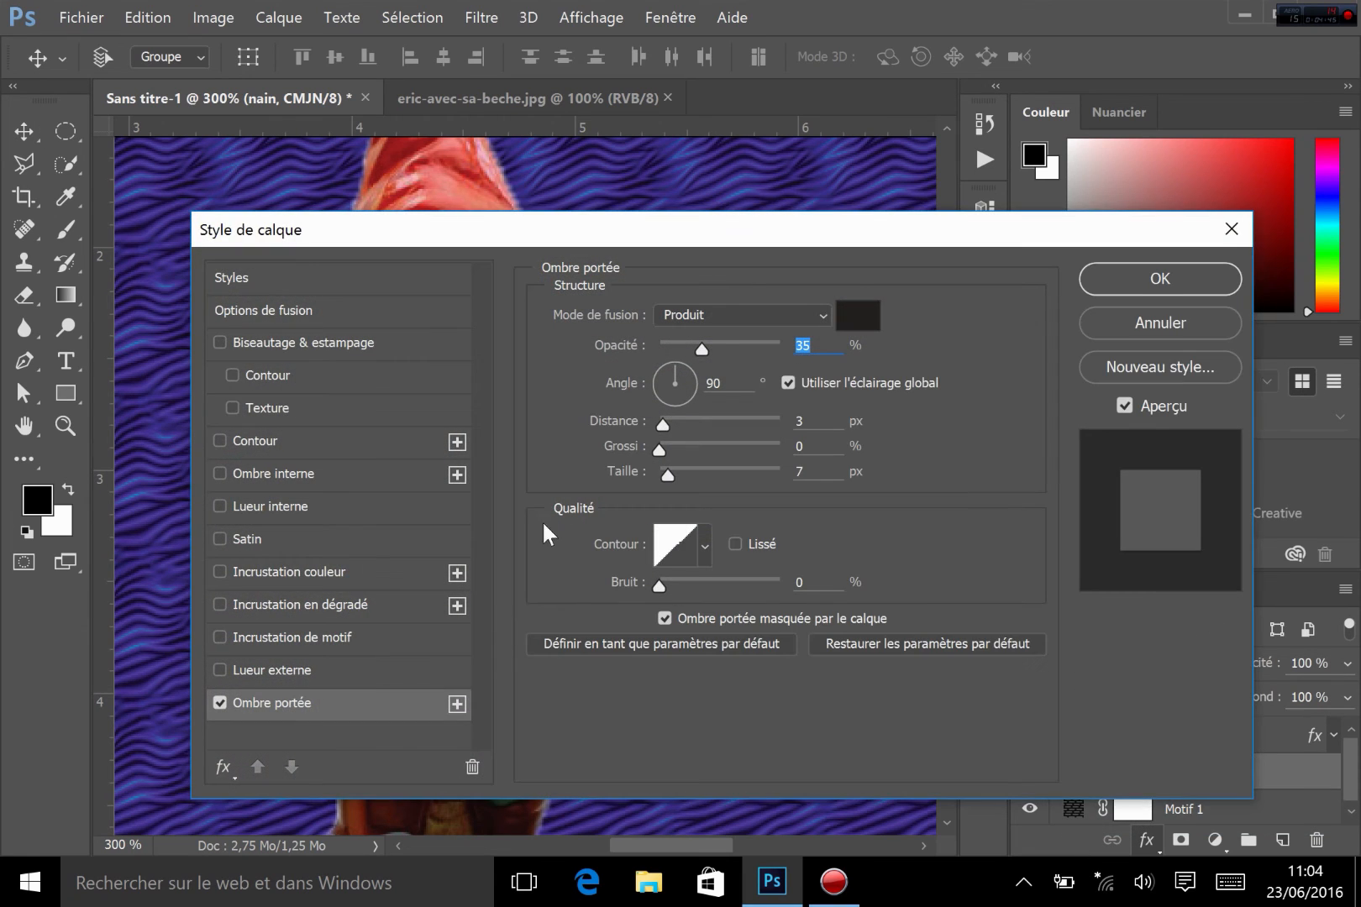
left_click_drag(571, 224, 931, 110)
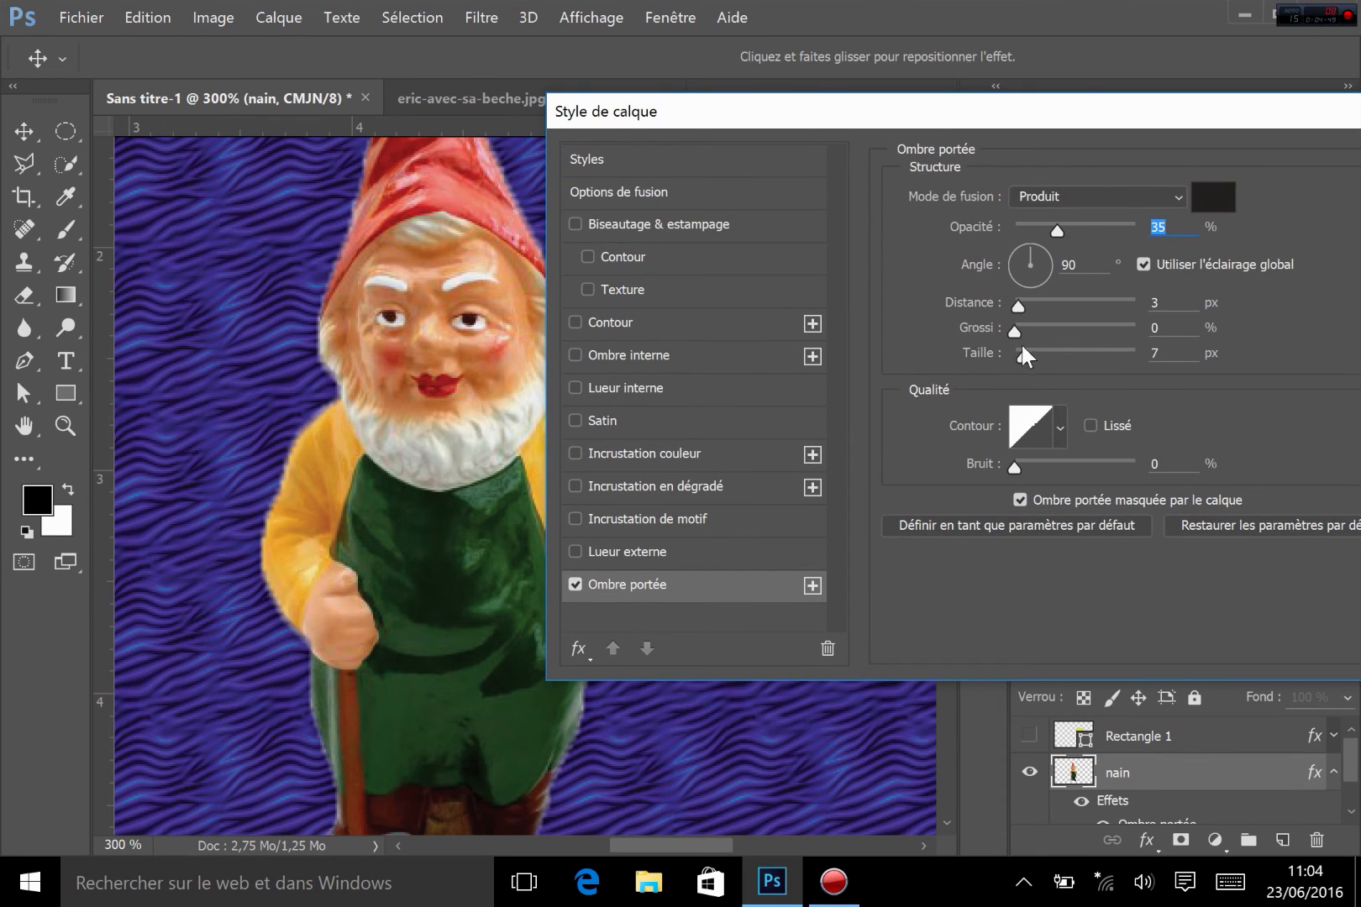
left_click_drag(1014, 331, 1094, 335)
left_click_drag(1070, 234, 1105, 232)
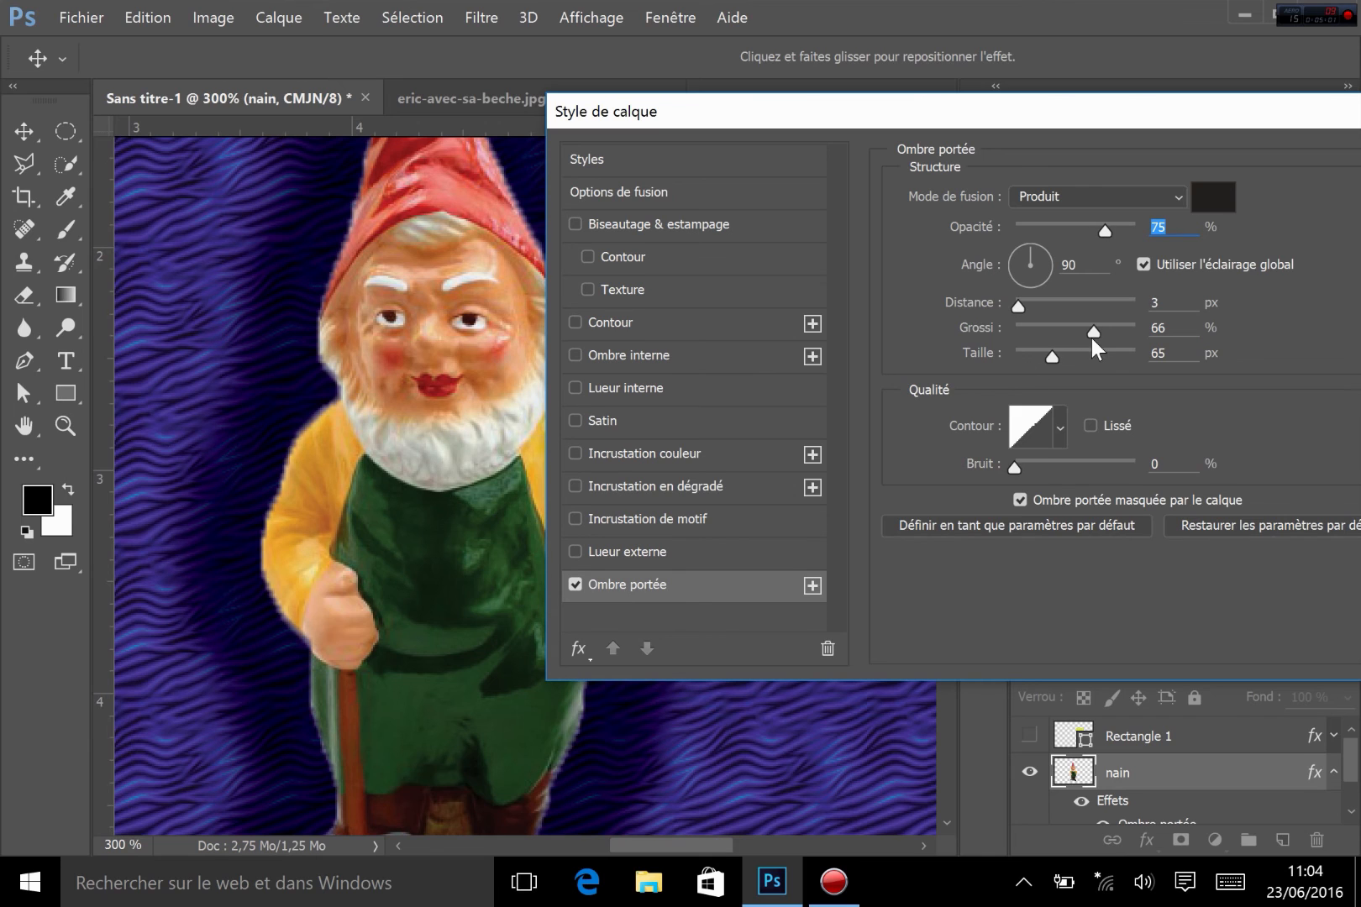
Set the drop shadow's spread to 27% and its distance to 79 px, and accept the layer style
left_click_drag(1094, 324, 1046, 329)
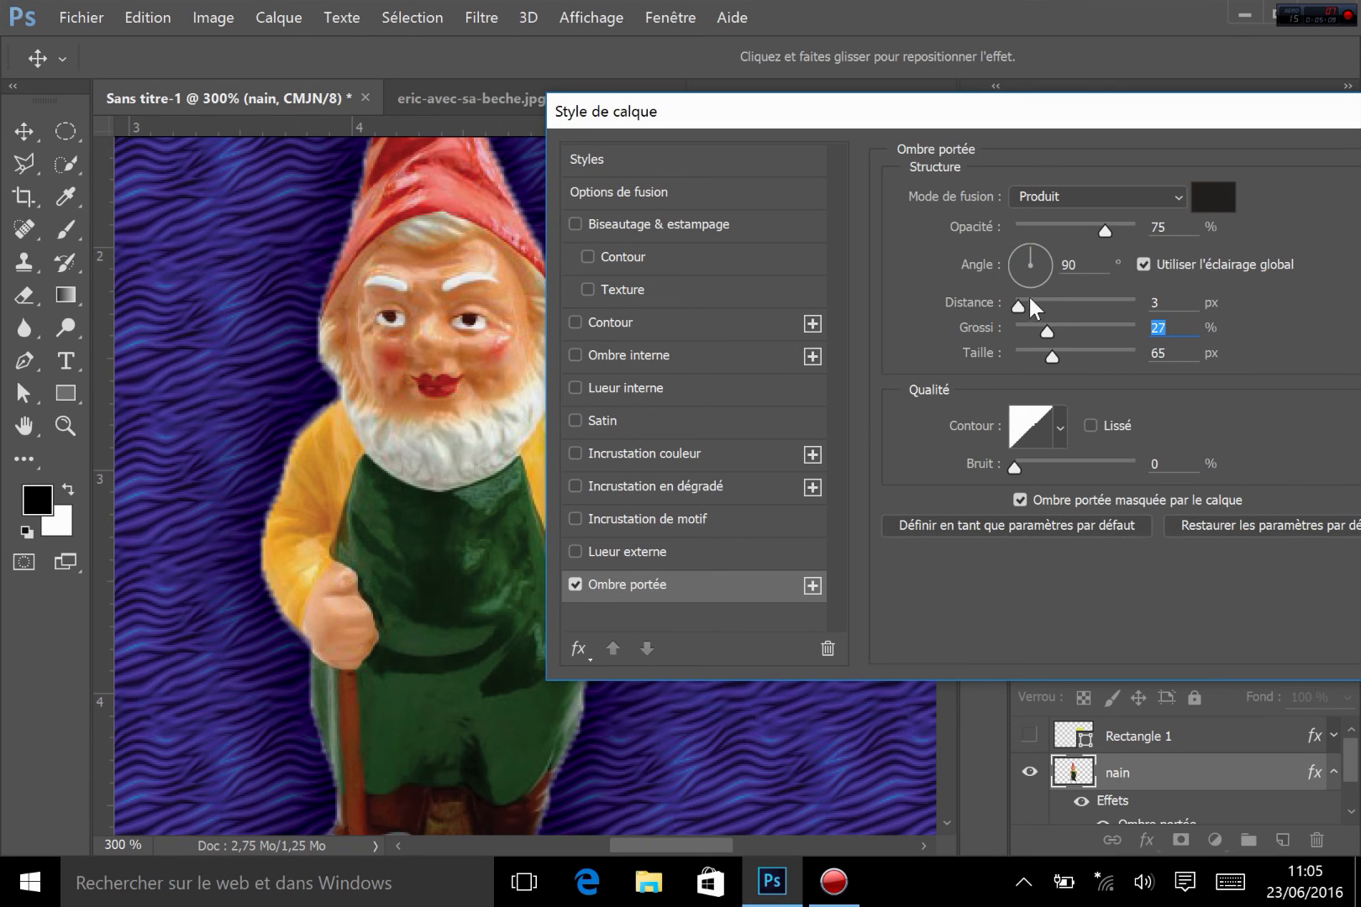
left_click_drag(1019, 305, 1114, 249)
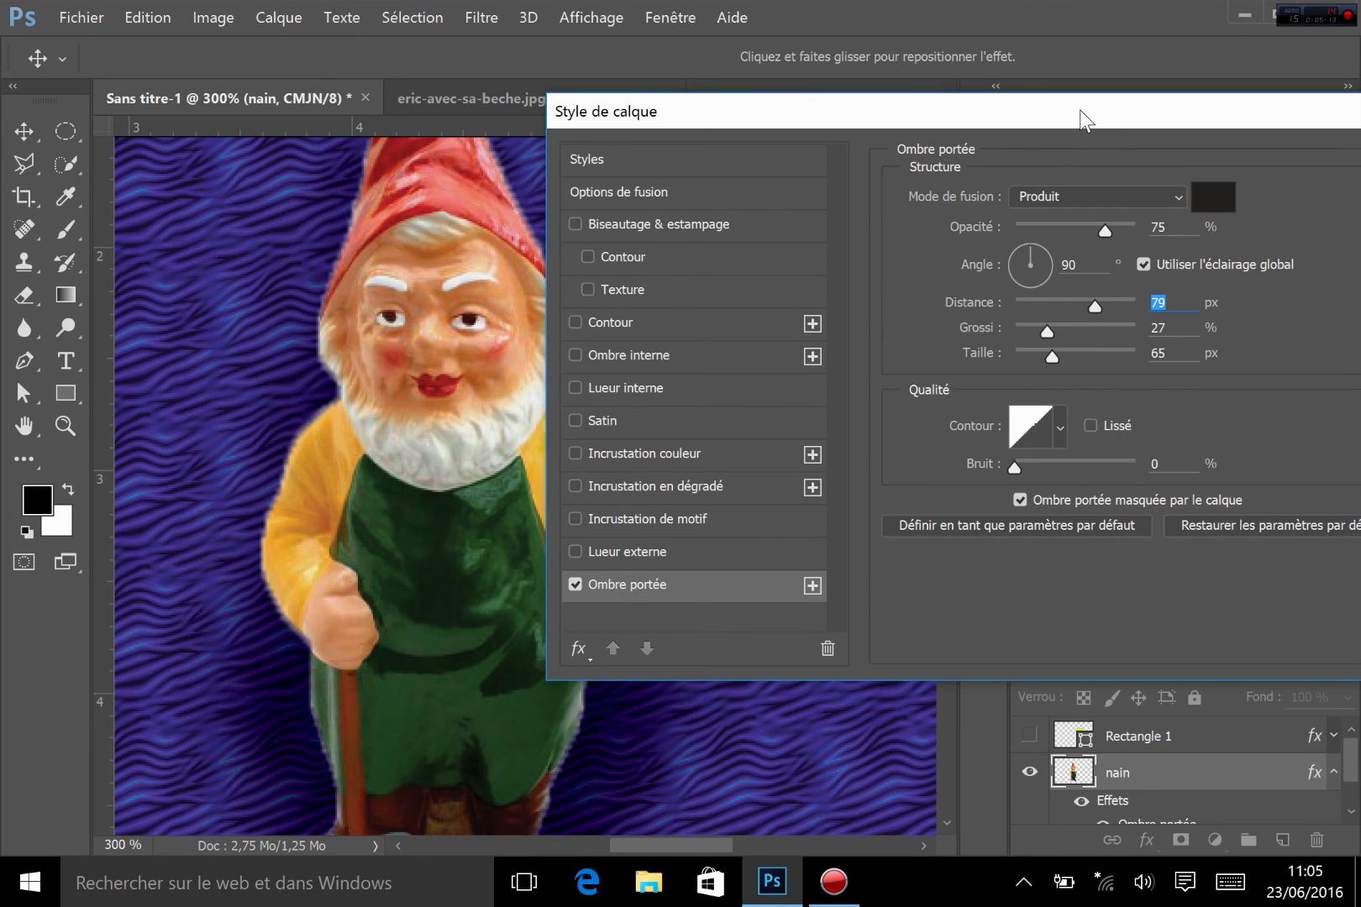
left_click_drag(1083, 120, 542, 243)
left_click(1005, 300)
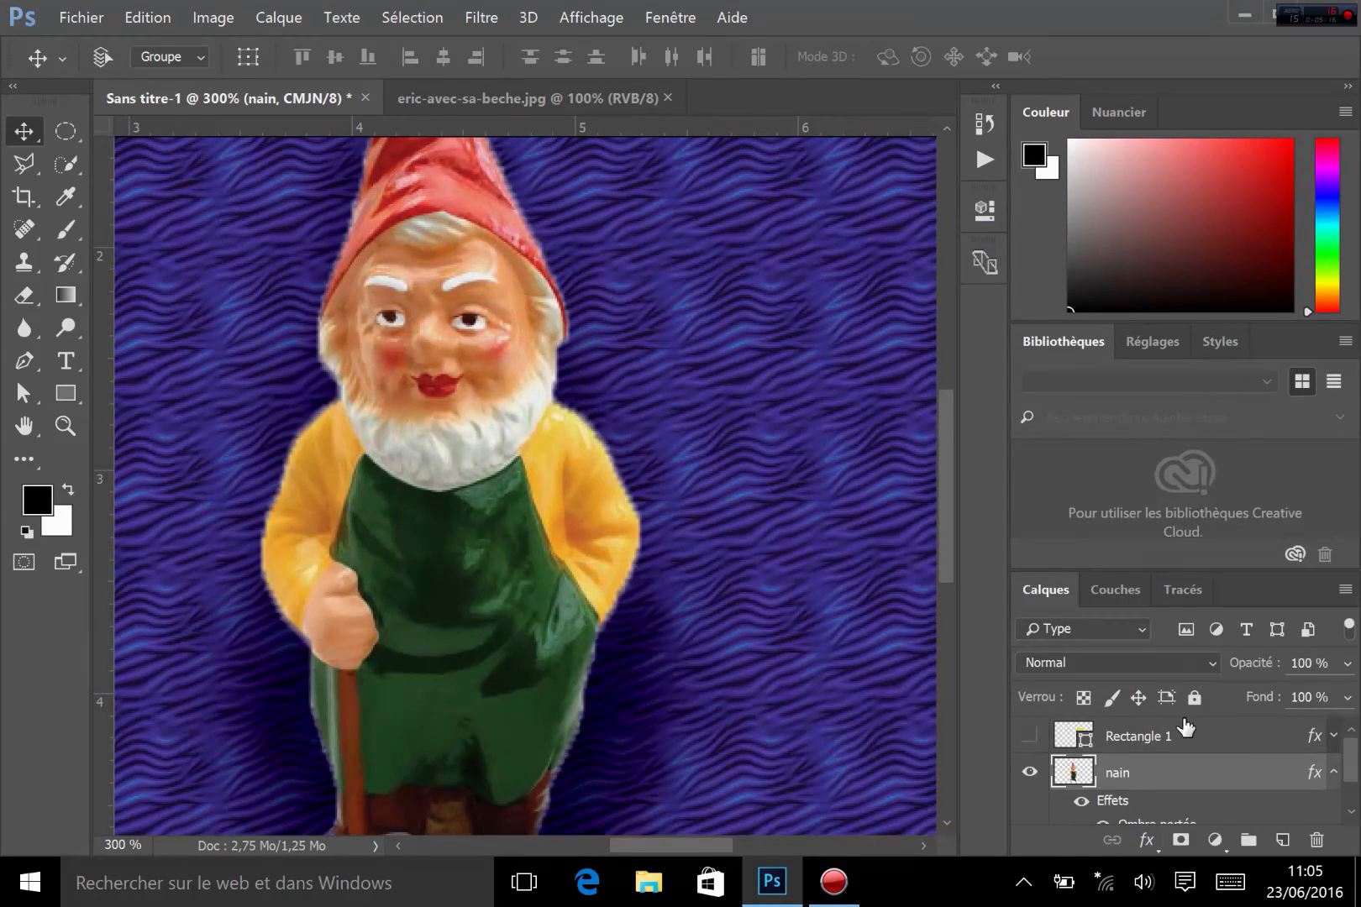
left_click_drag(1350, 766, 1349, 790)
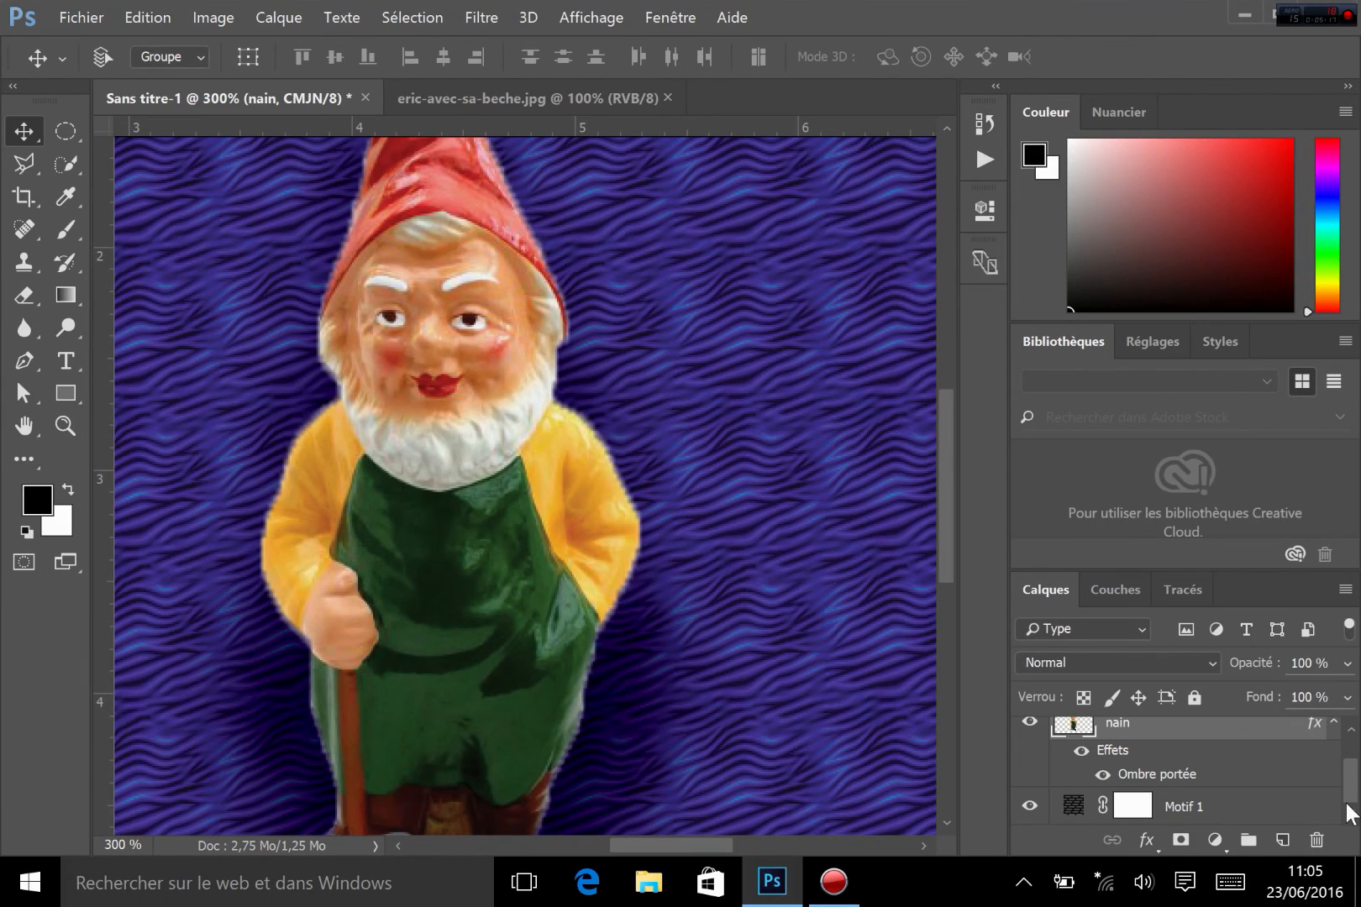
Add a solid colour fill layer in pale cyan #d4fafd directly above the Motif 1 layer
left_click(1176, 808)
left_click(1215, 840)
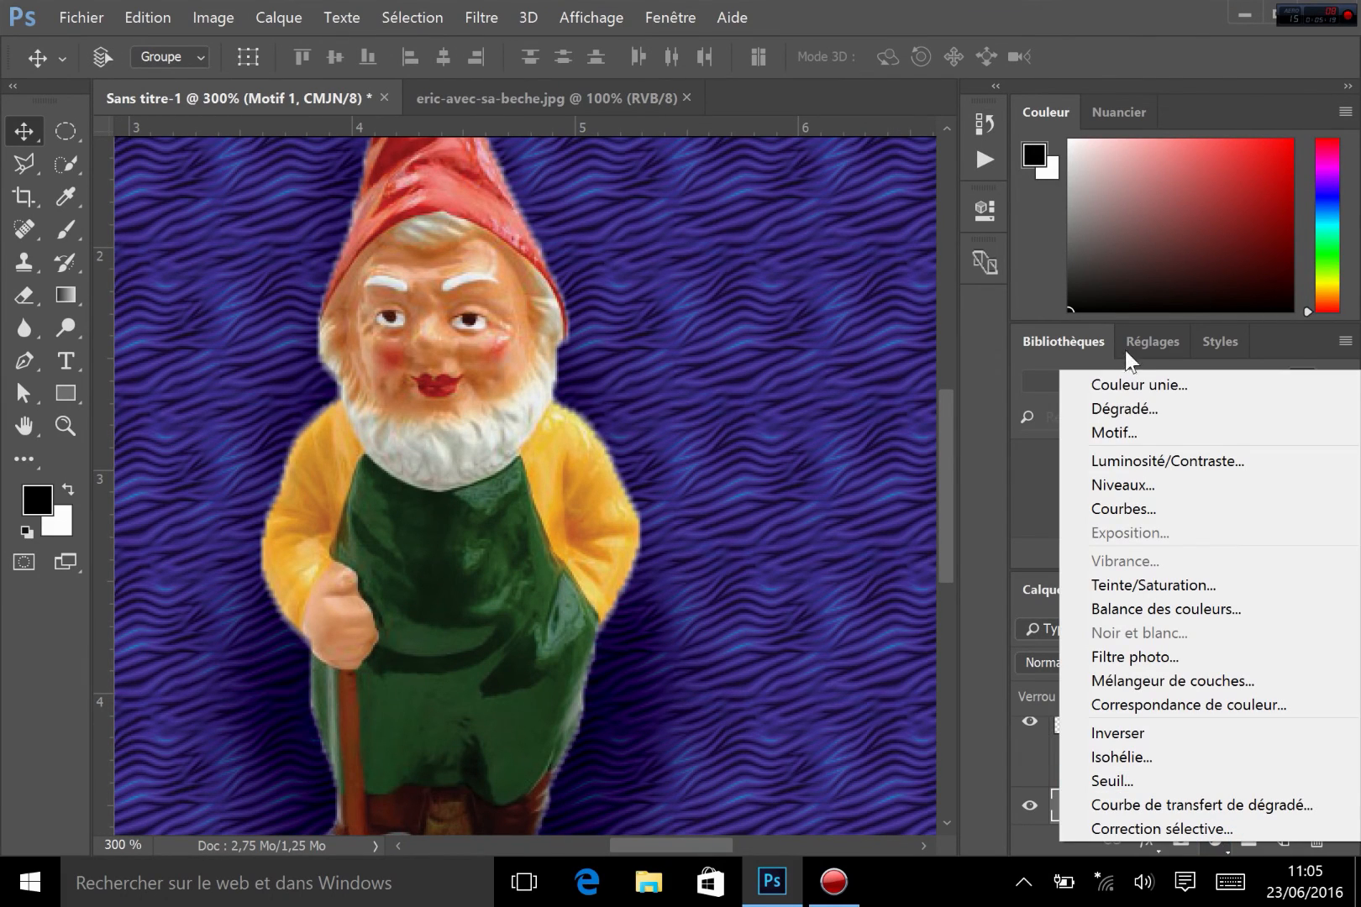
left_click(1185, 387)
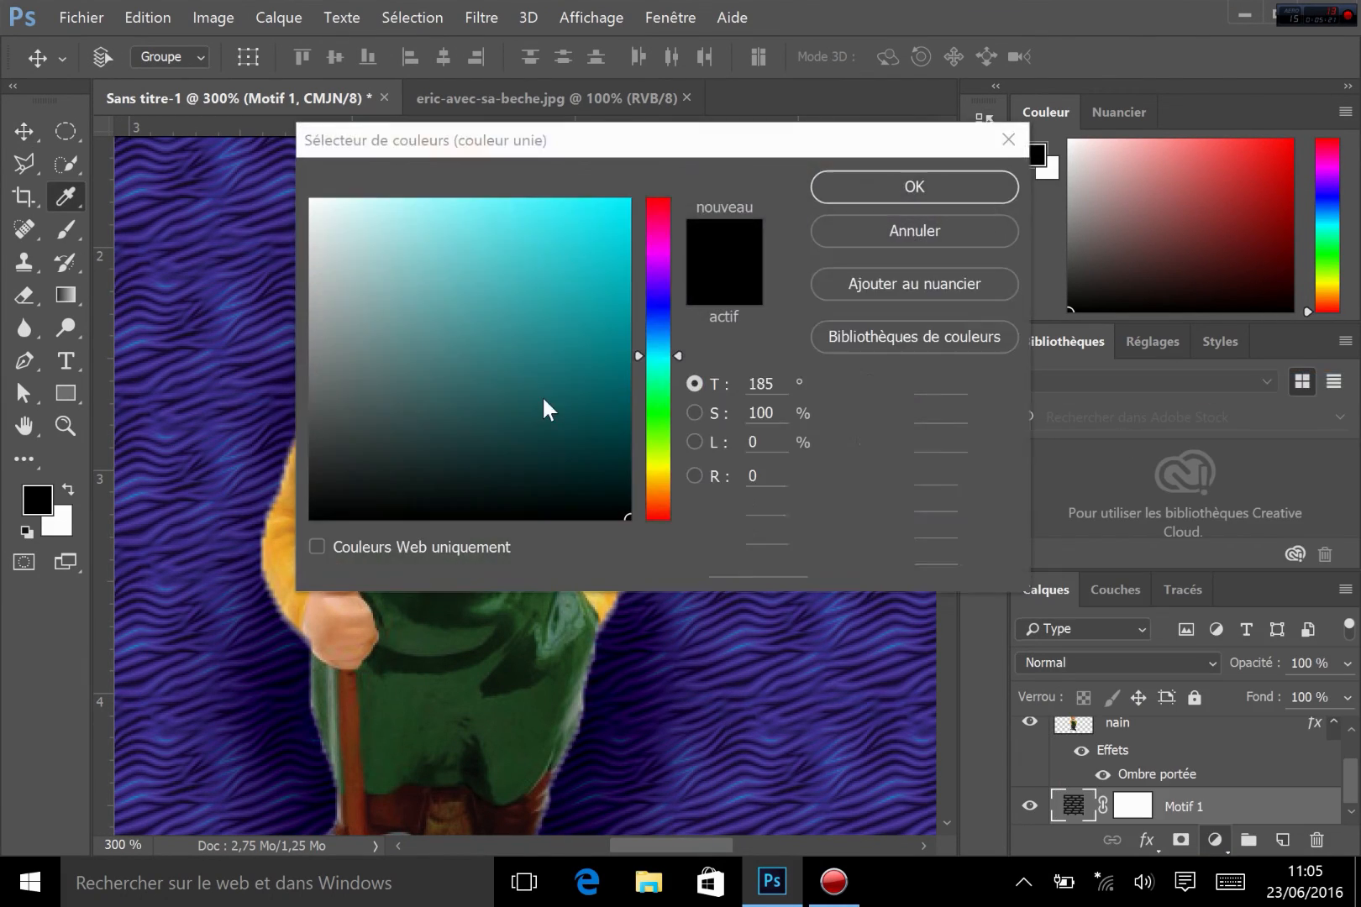
left_click(361, 202)
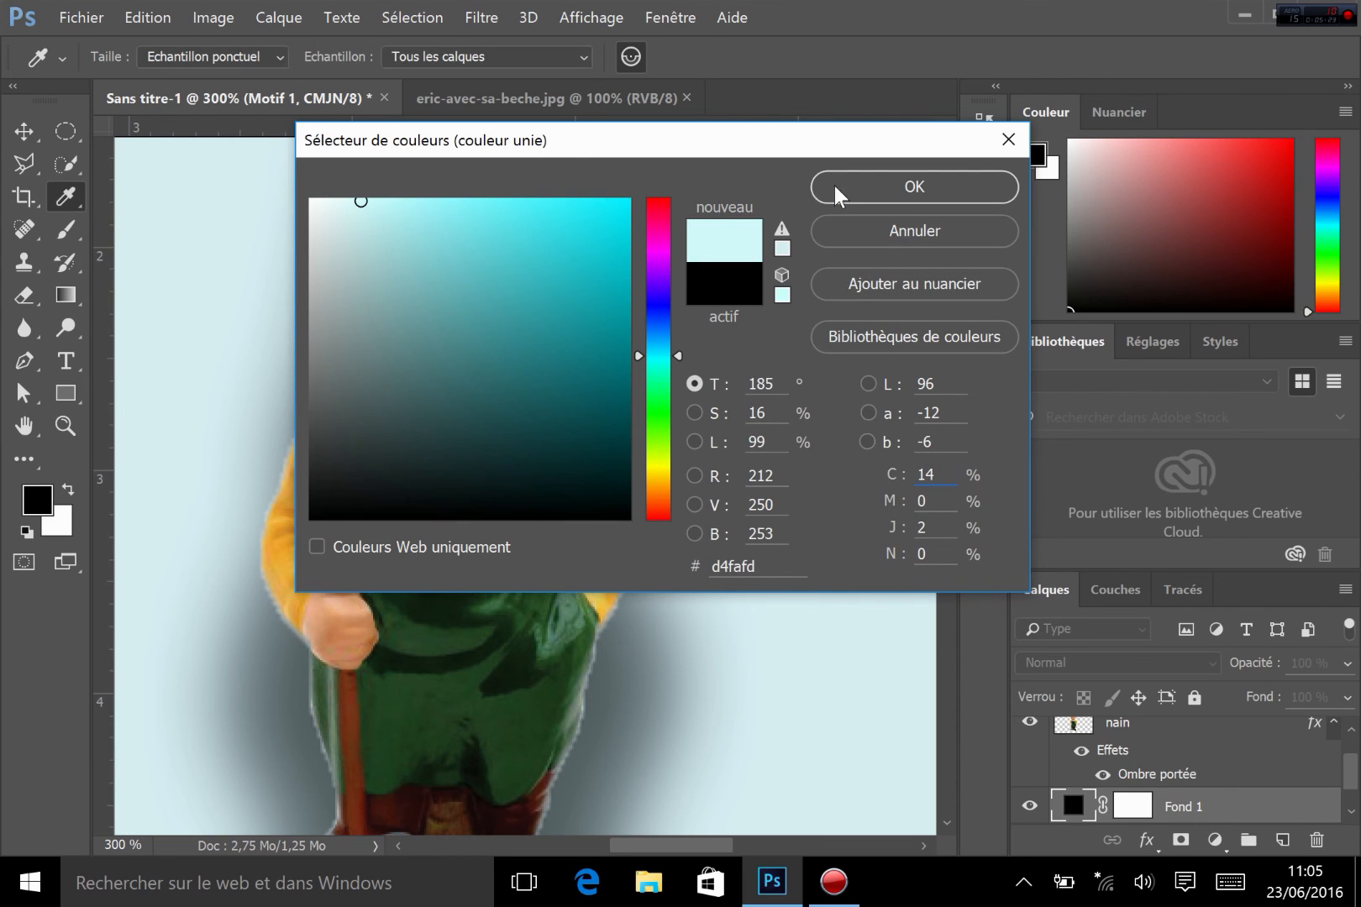
left_click(835, 186)
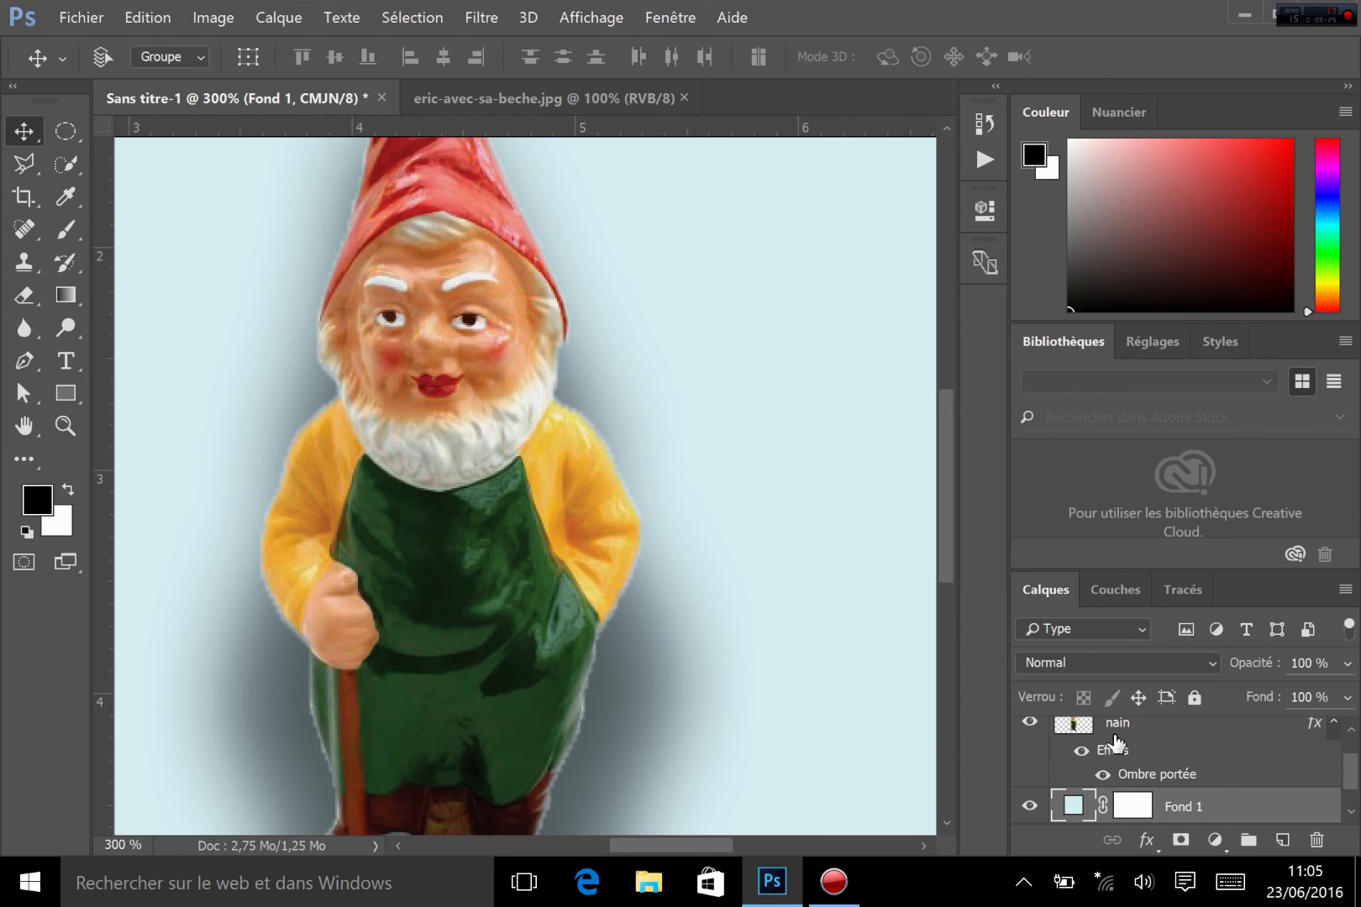
Try the nain layer's drop shadow with 17% spread, a size of 9 px, a 135° angle and a distance of 151 px
left_click(1143, 777)
double_click(1142, 781)
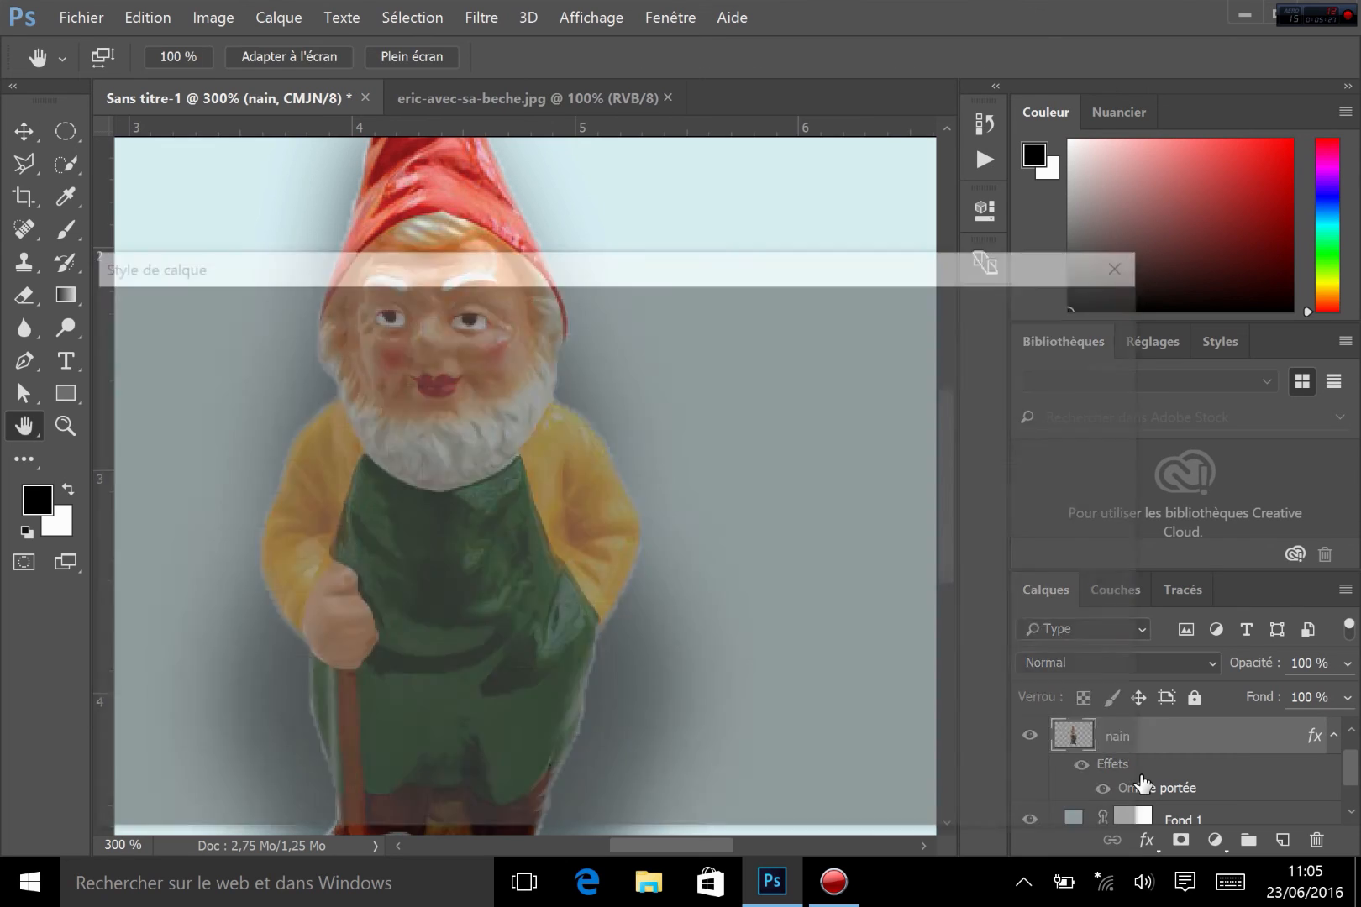
left_click_drag(542, 271, 1140, 106)
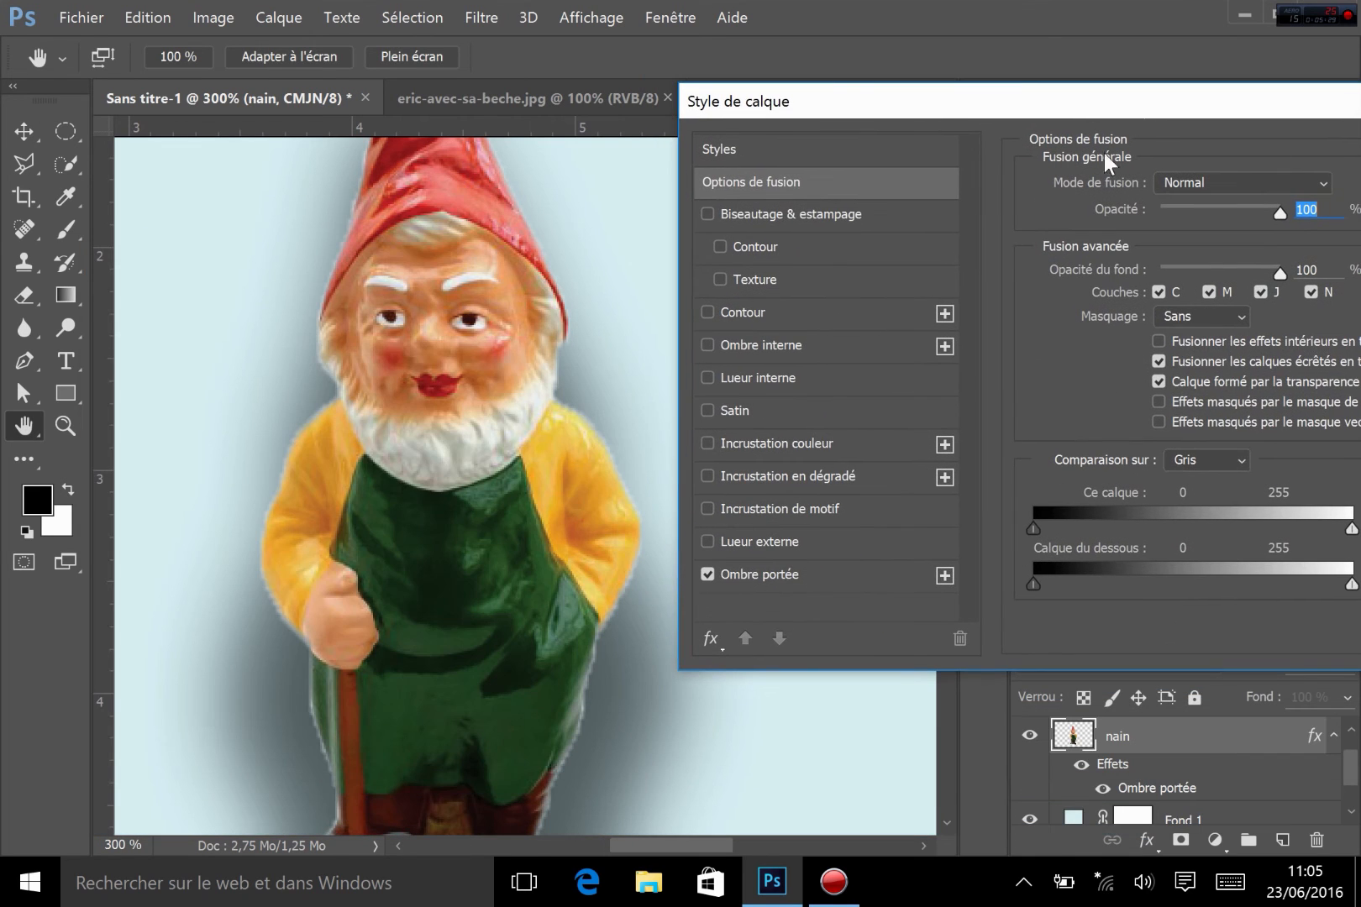
left_click(796, 576)
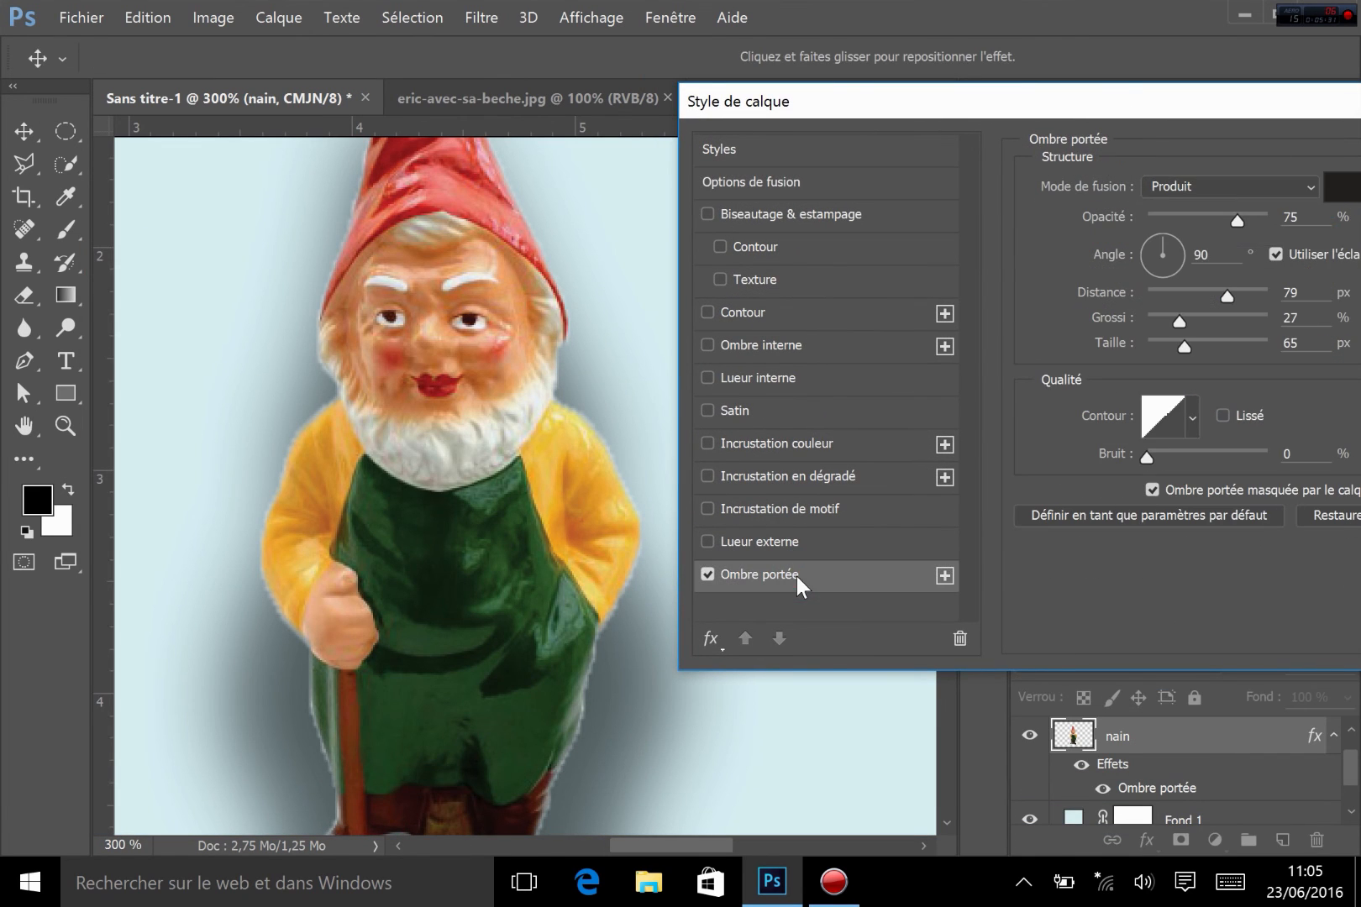
left_click_drag(1122, 105, 1083, 65)
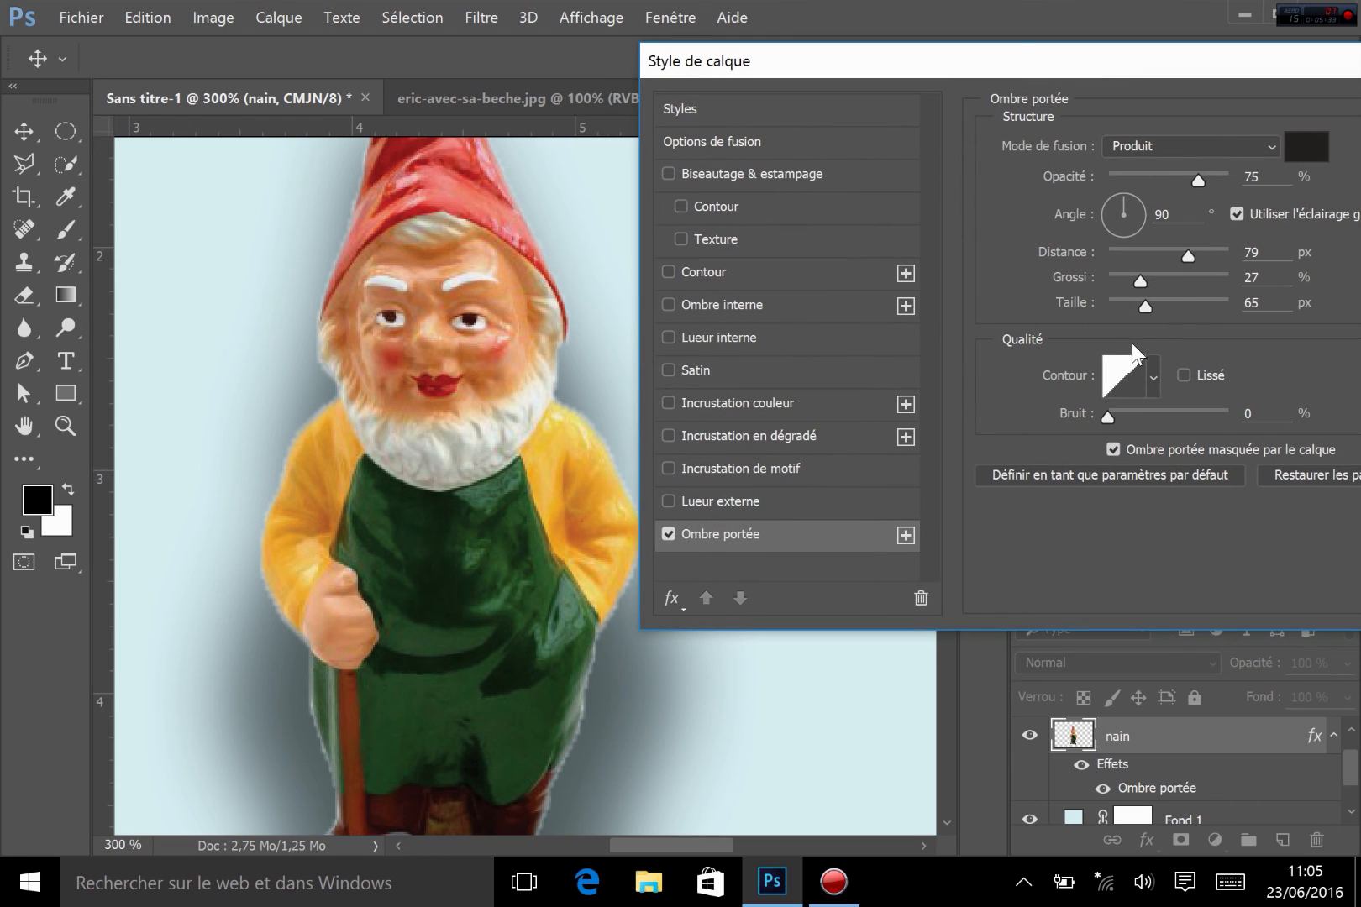
left_click_drag(1141, 279, 1118, 305)
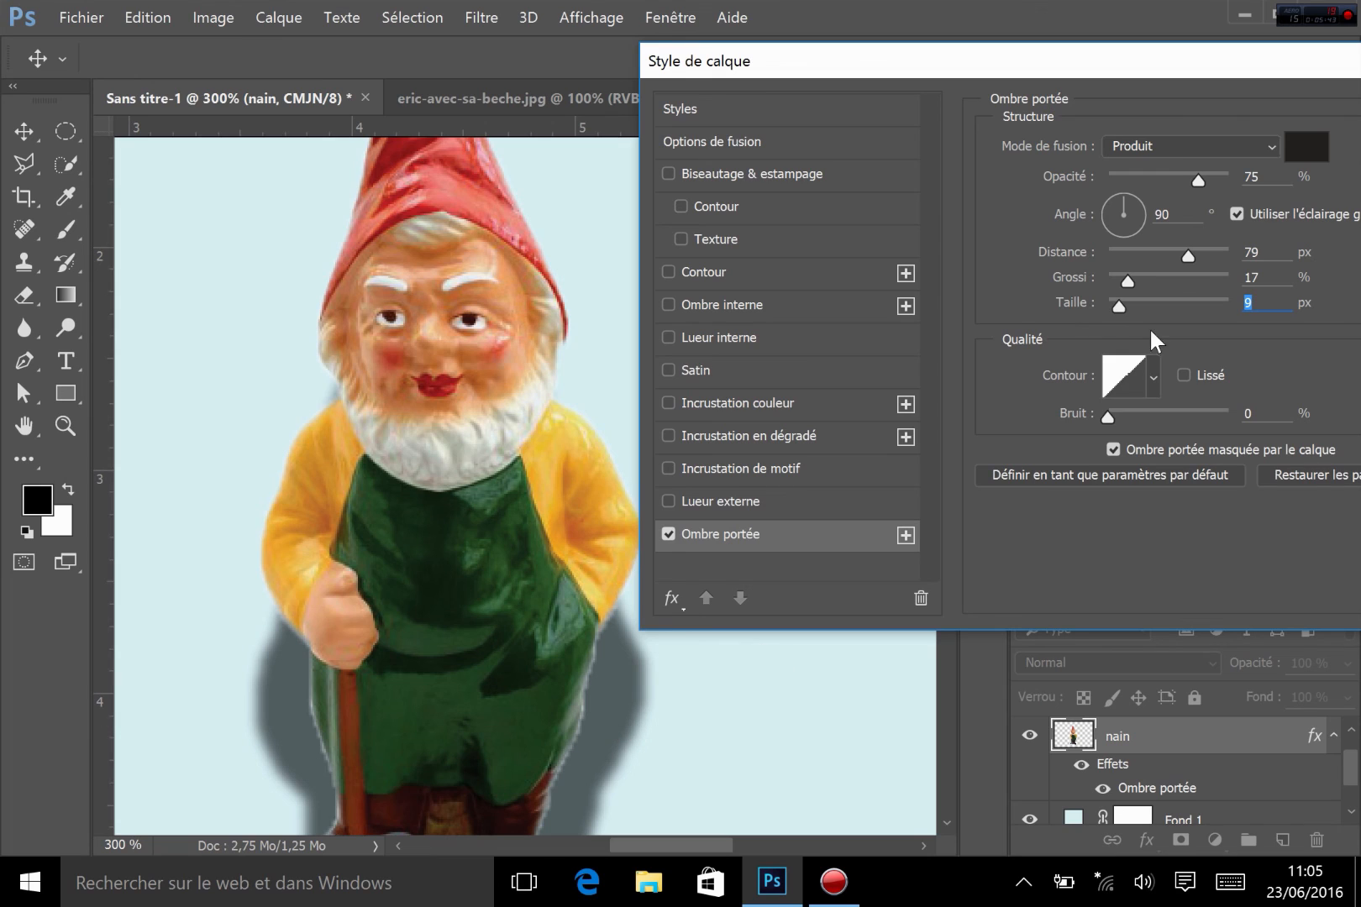
left_click_drag(1186, 259, 1108, 198)
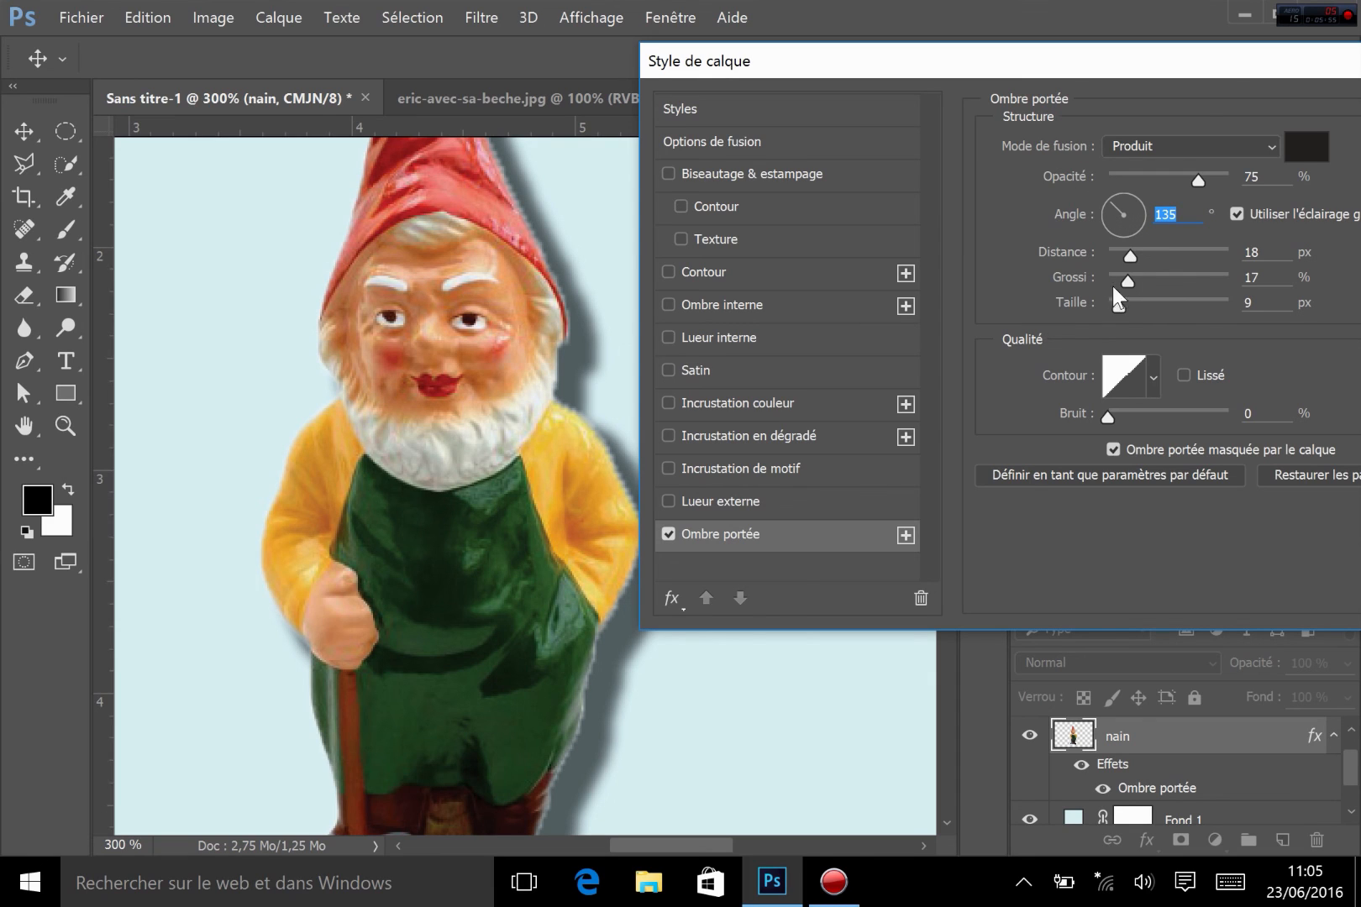
left_click_drag(1129, 259, 1205, 264)
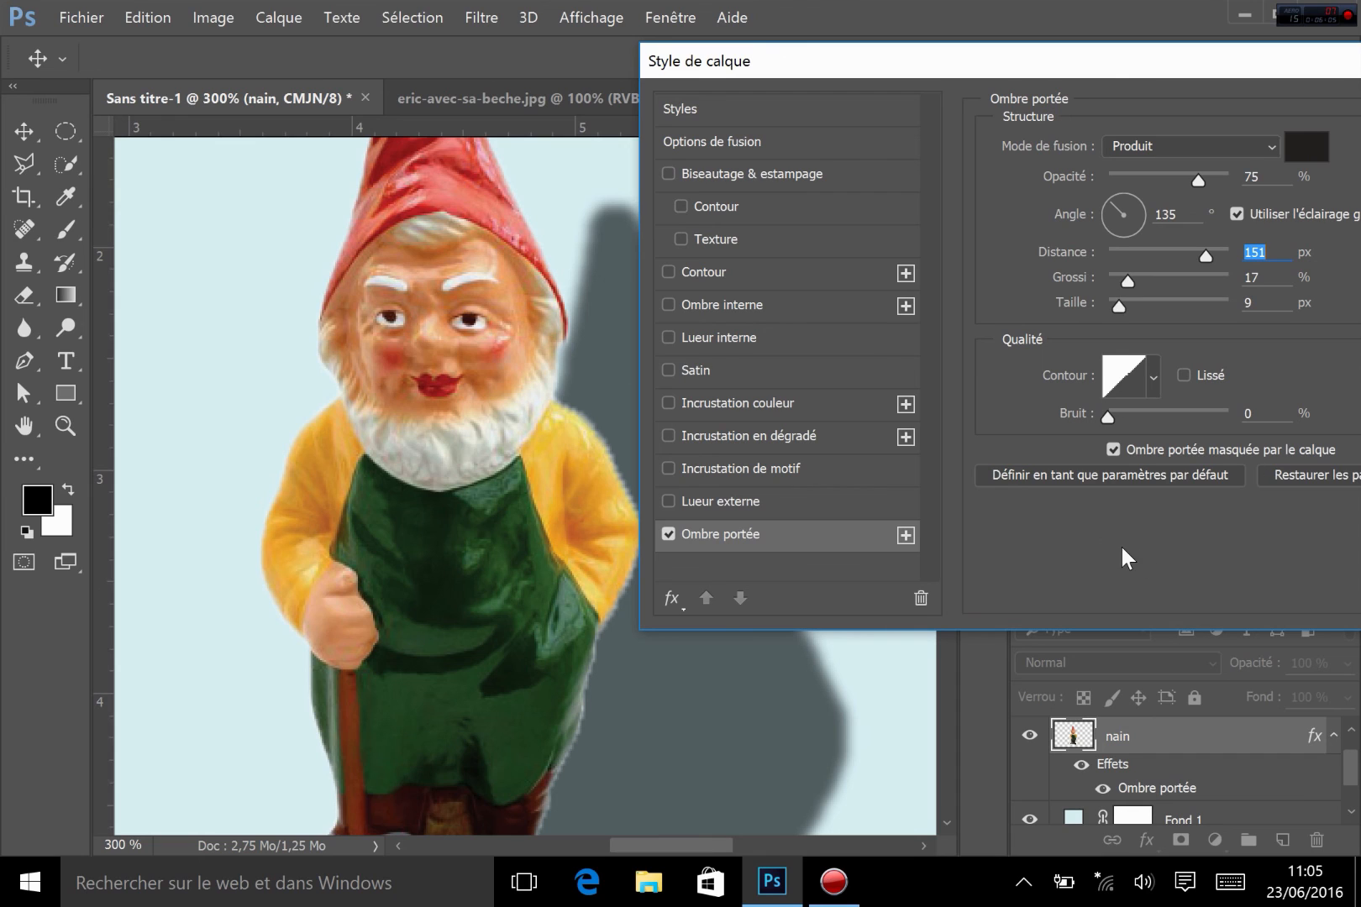
Try several contour presets on the drop shadow, ending with the double-peak one, and discard the layer style changes
left_click(1153, 380)
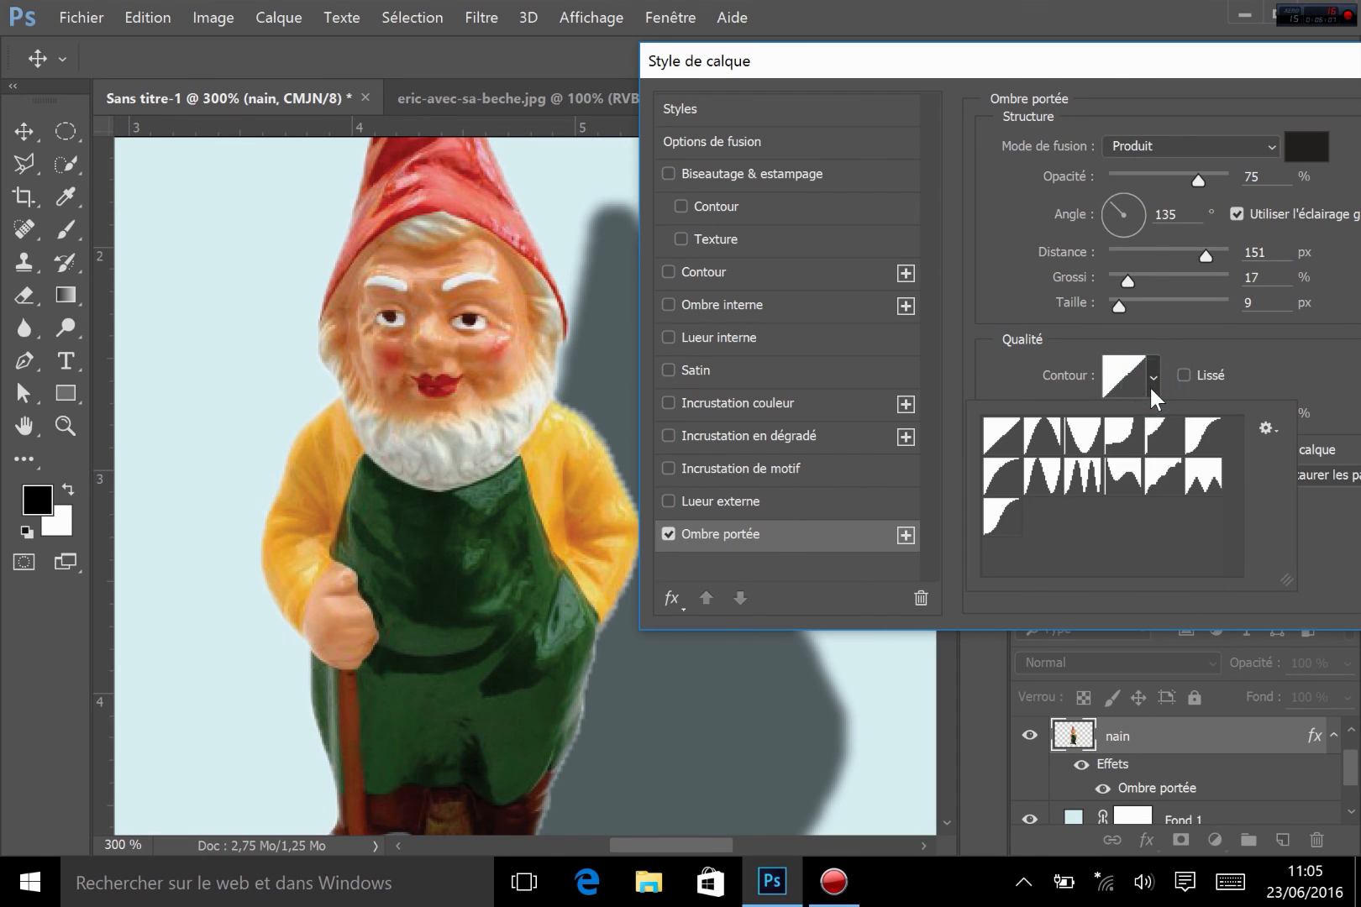
left_click(1050, 452)
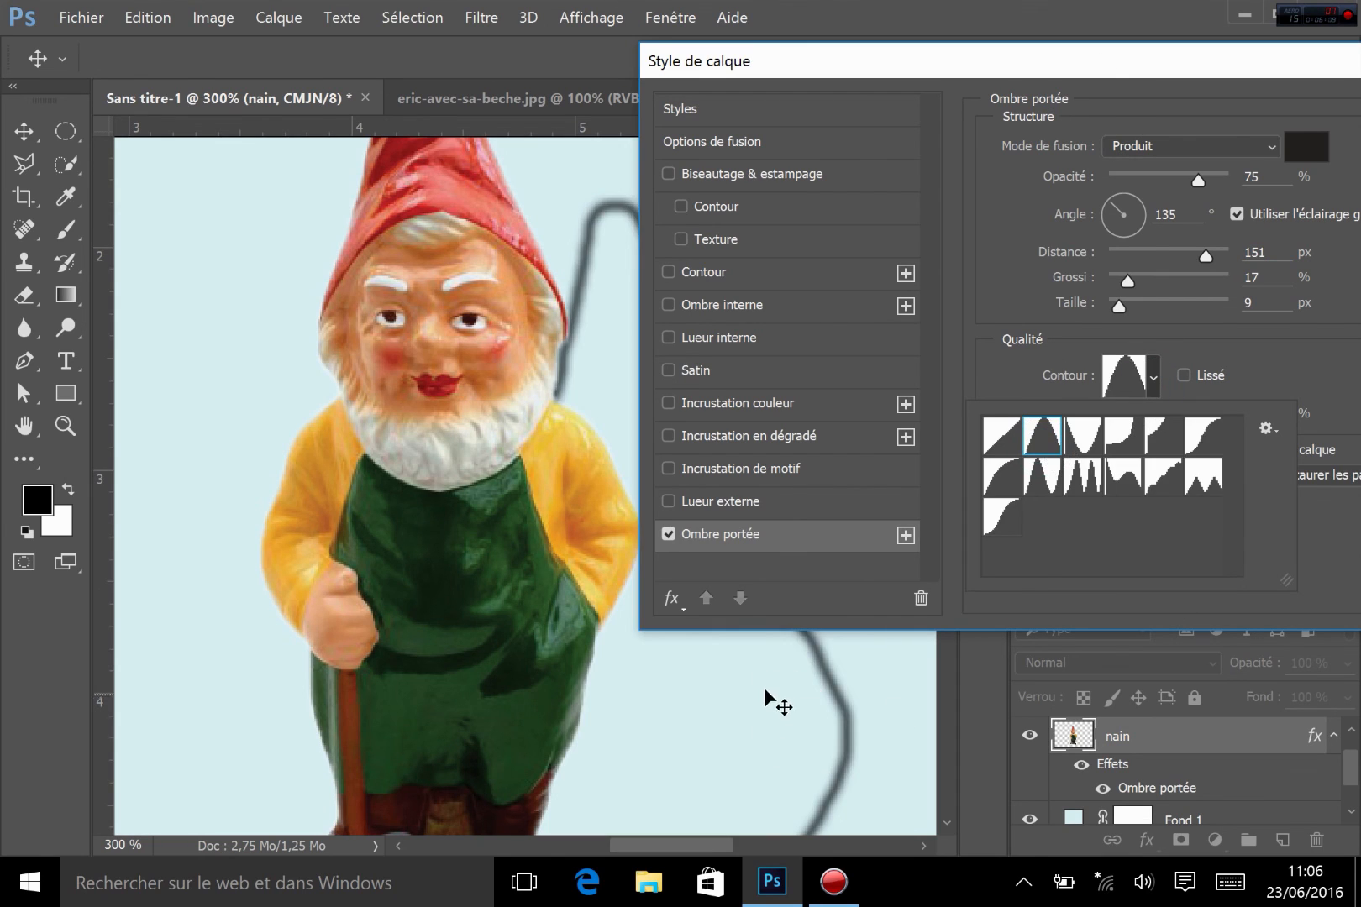
left_click(1083, 435)
left_click(1123, 438)
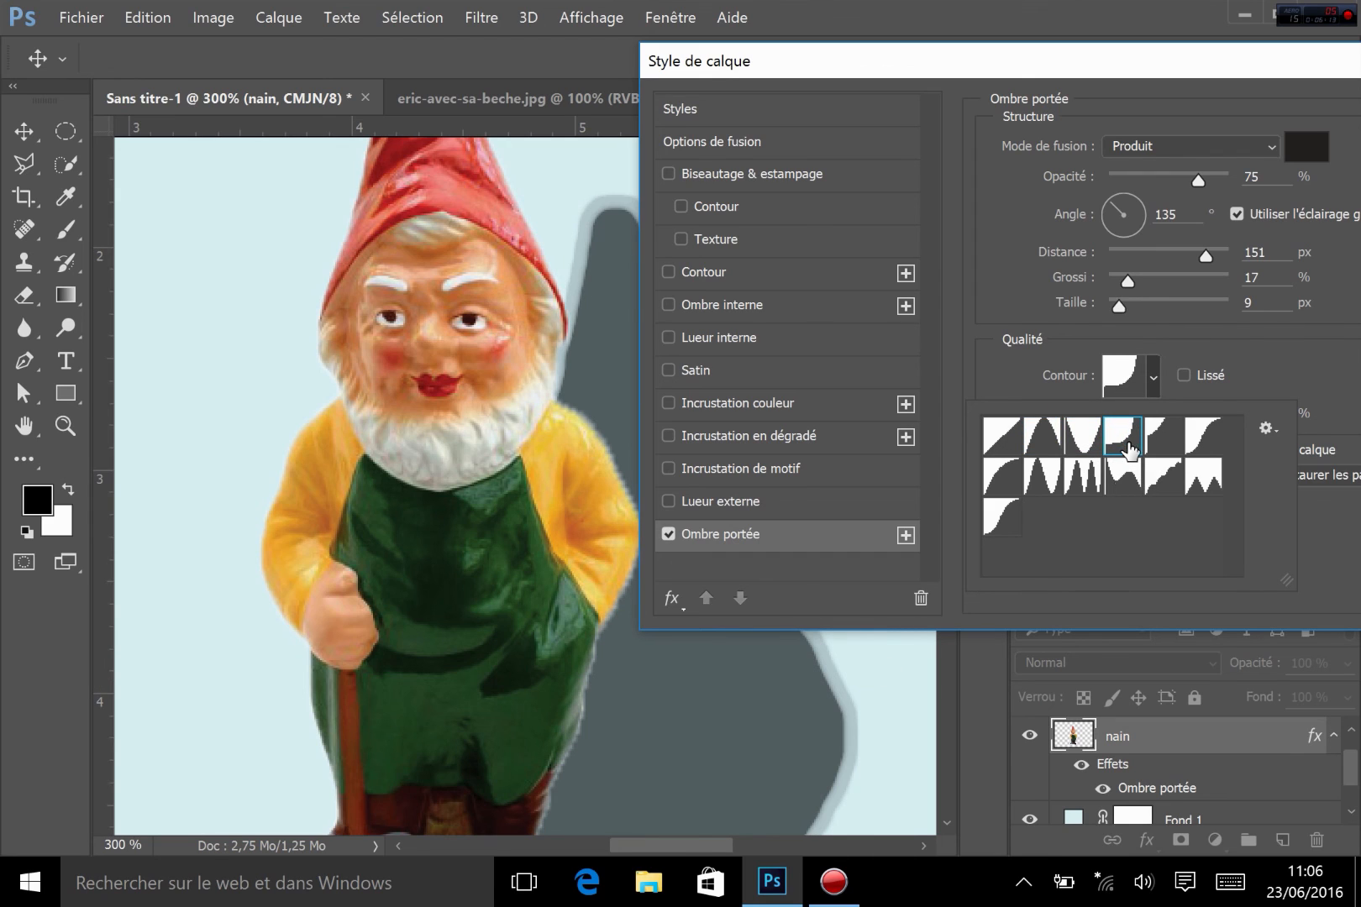
left_click(1041, 475)
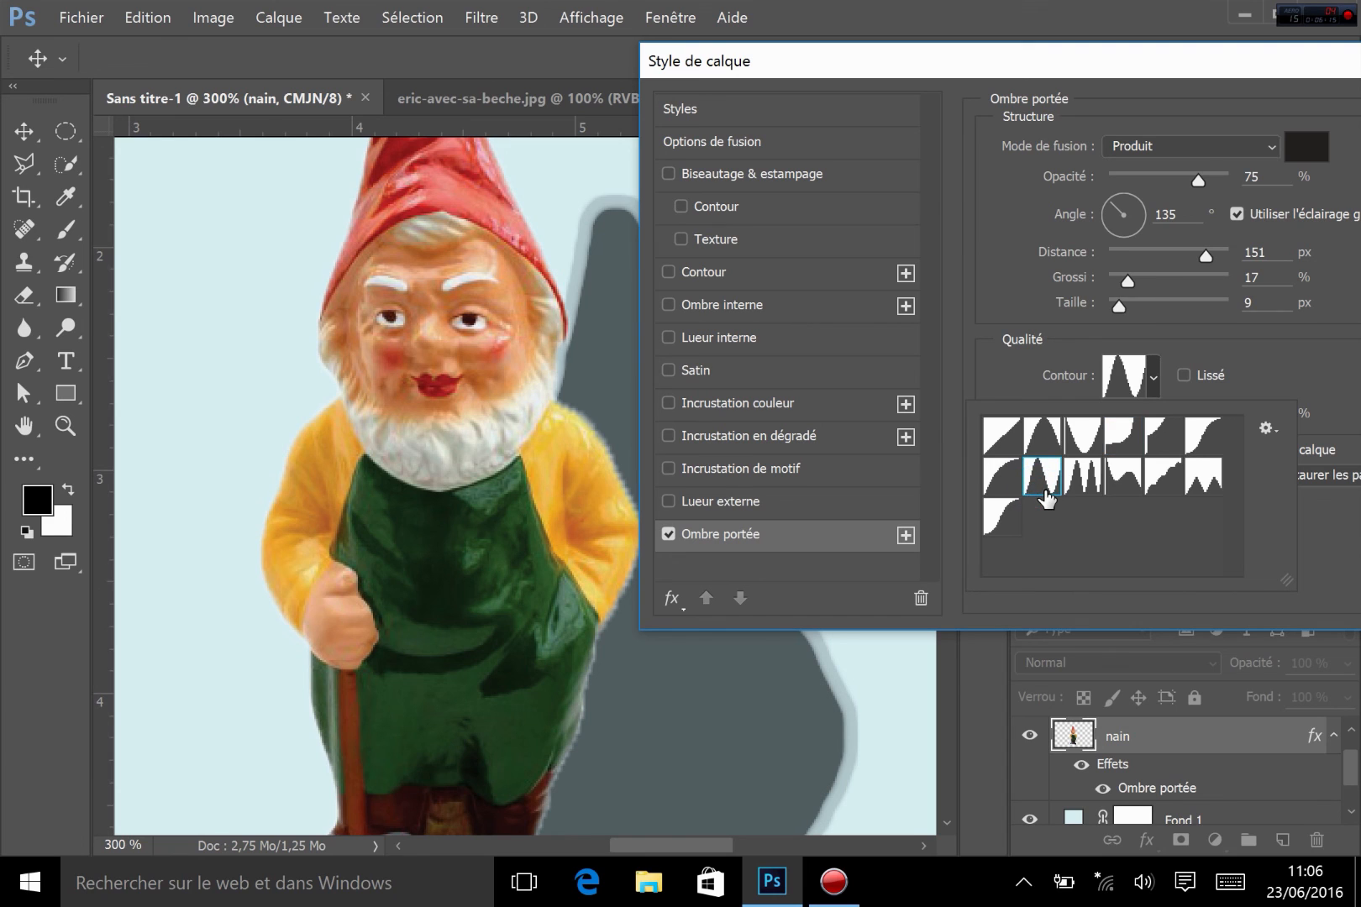
left_click_drag(1169, 62, 789, 176)
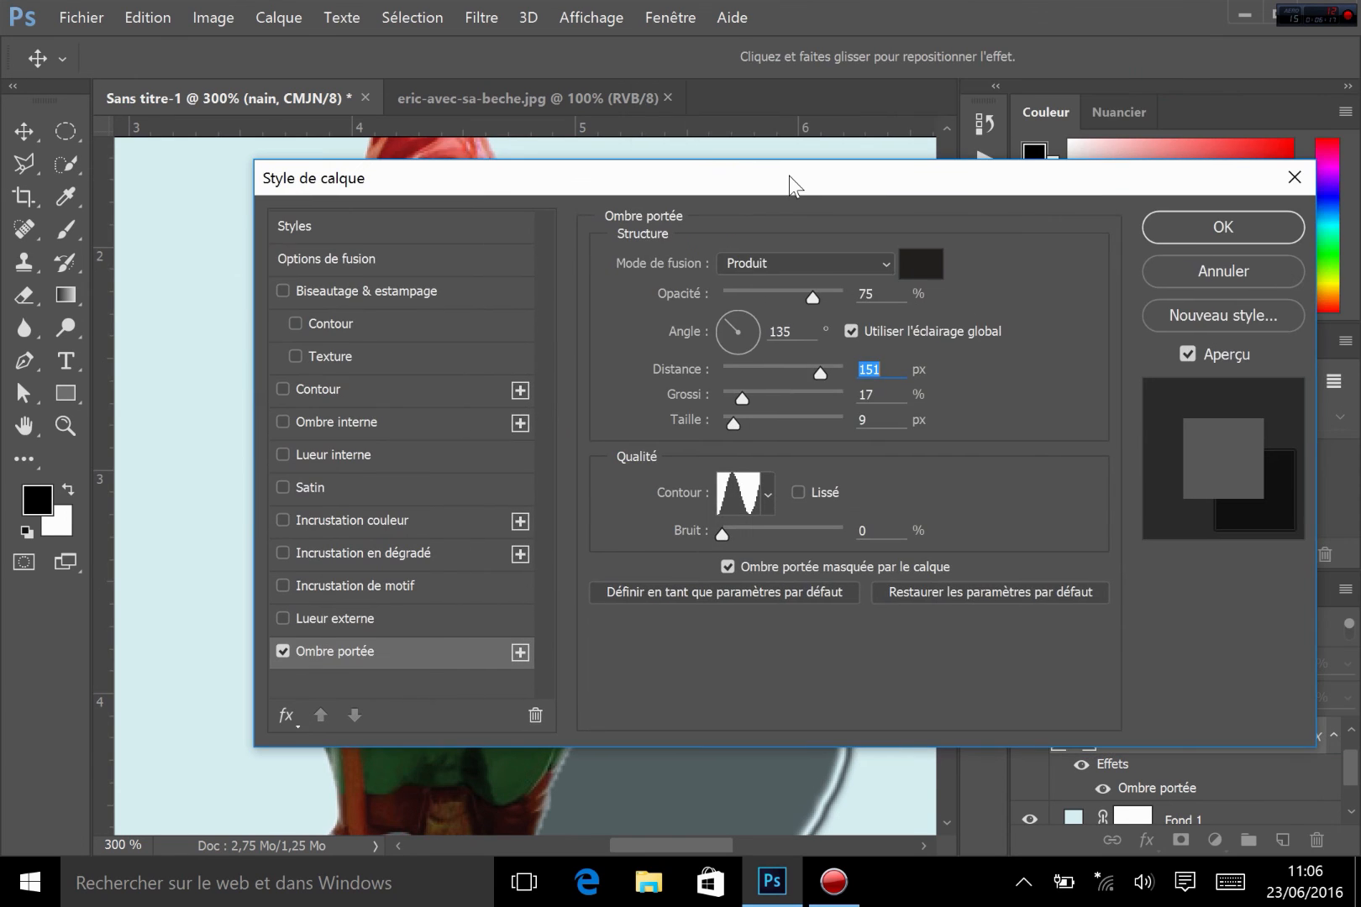
left_click(1172, 281)
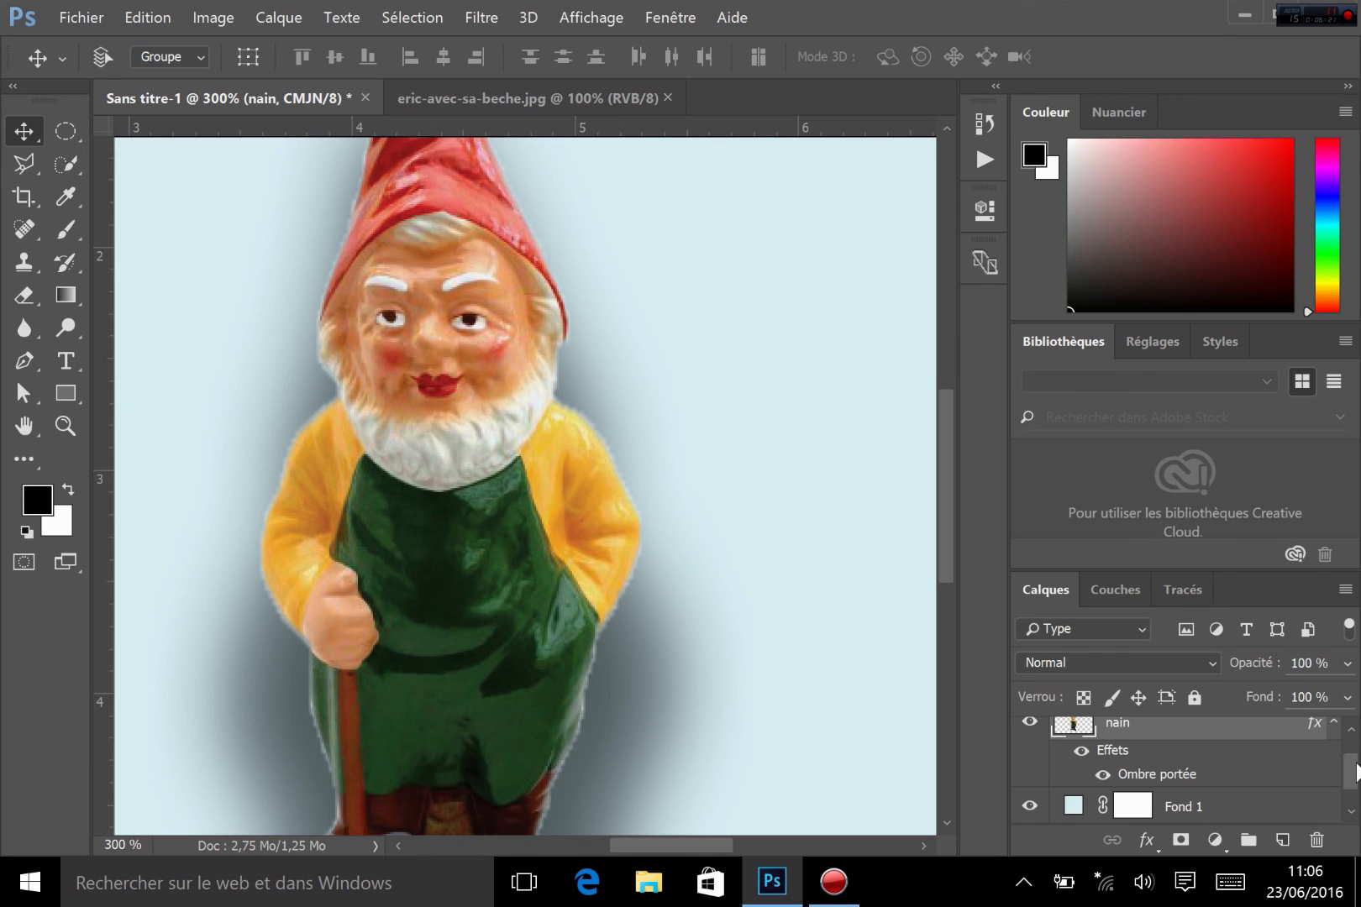
Hide the nain layer, show the Rectangle 1 layer and select it
scroll(1351, 740, "up", 1)
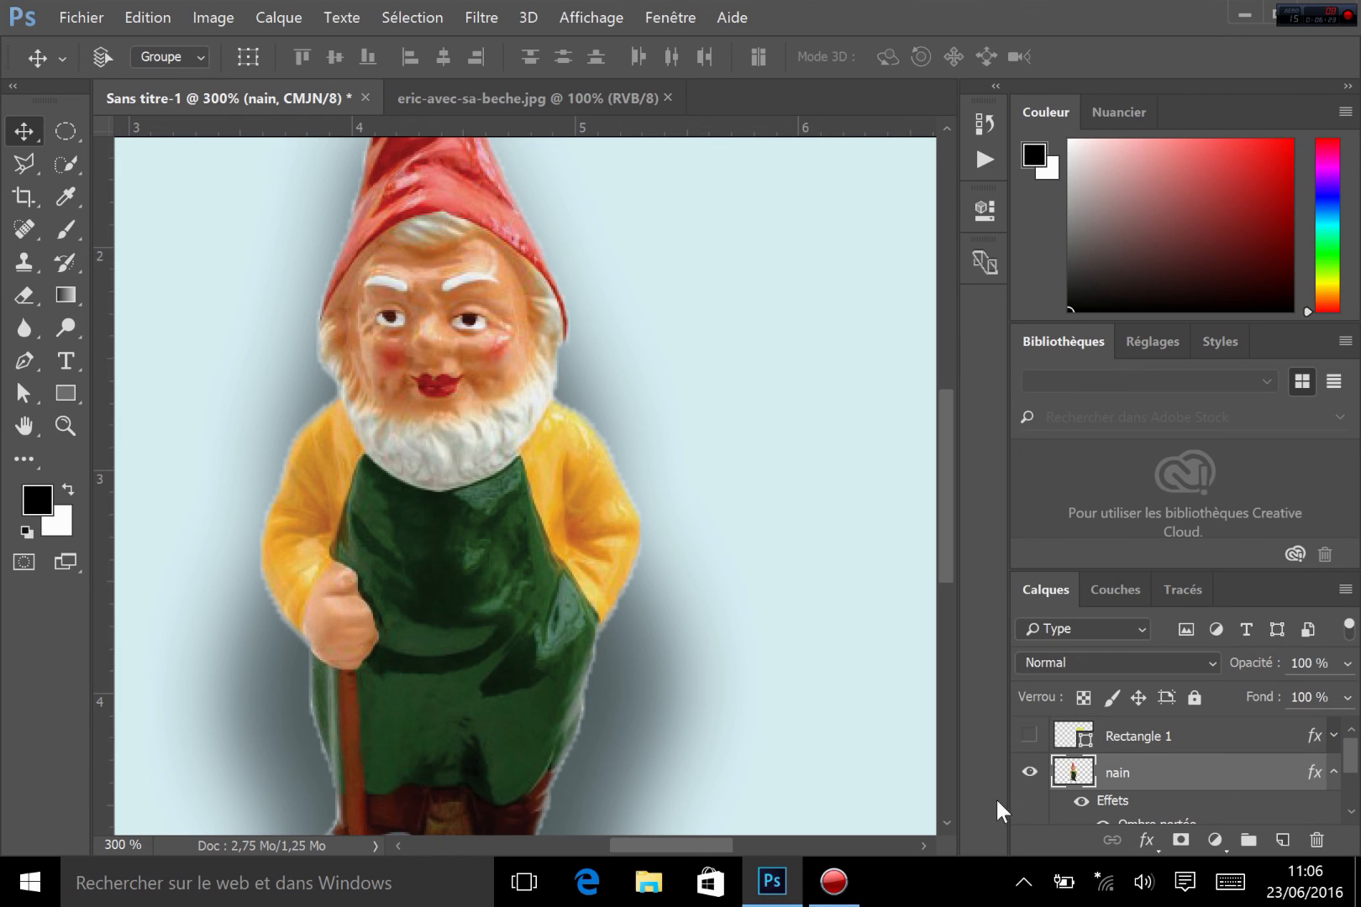
left_click(1029, 772)
left_click(1028, 736)
left_click(1028, 736)
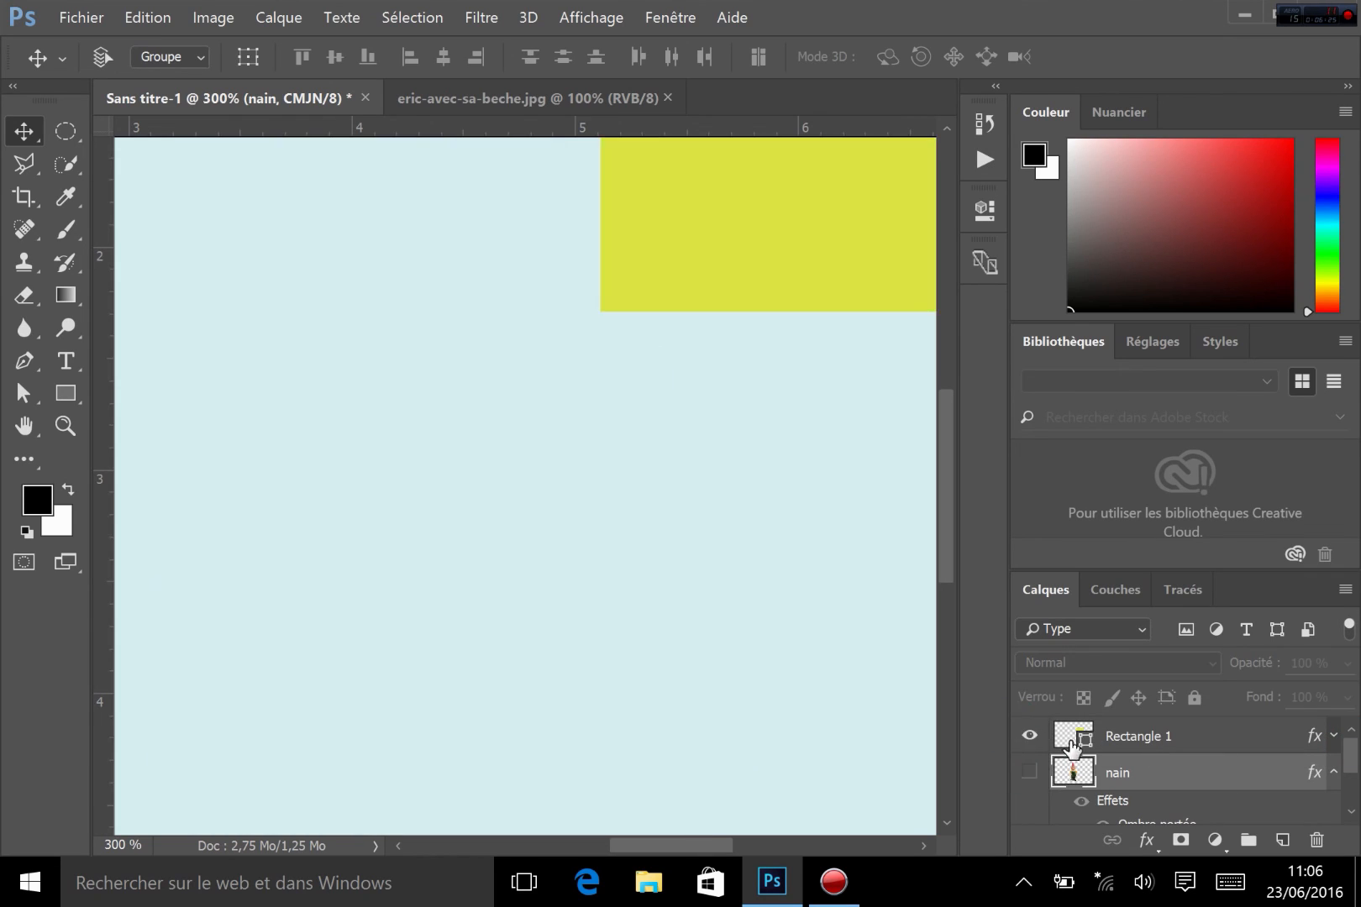
left_click(1084, 736)
left_click_drag(762, 249, 529, 414)
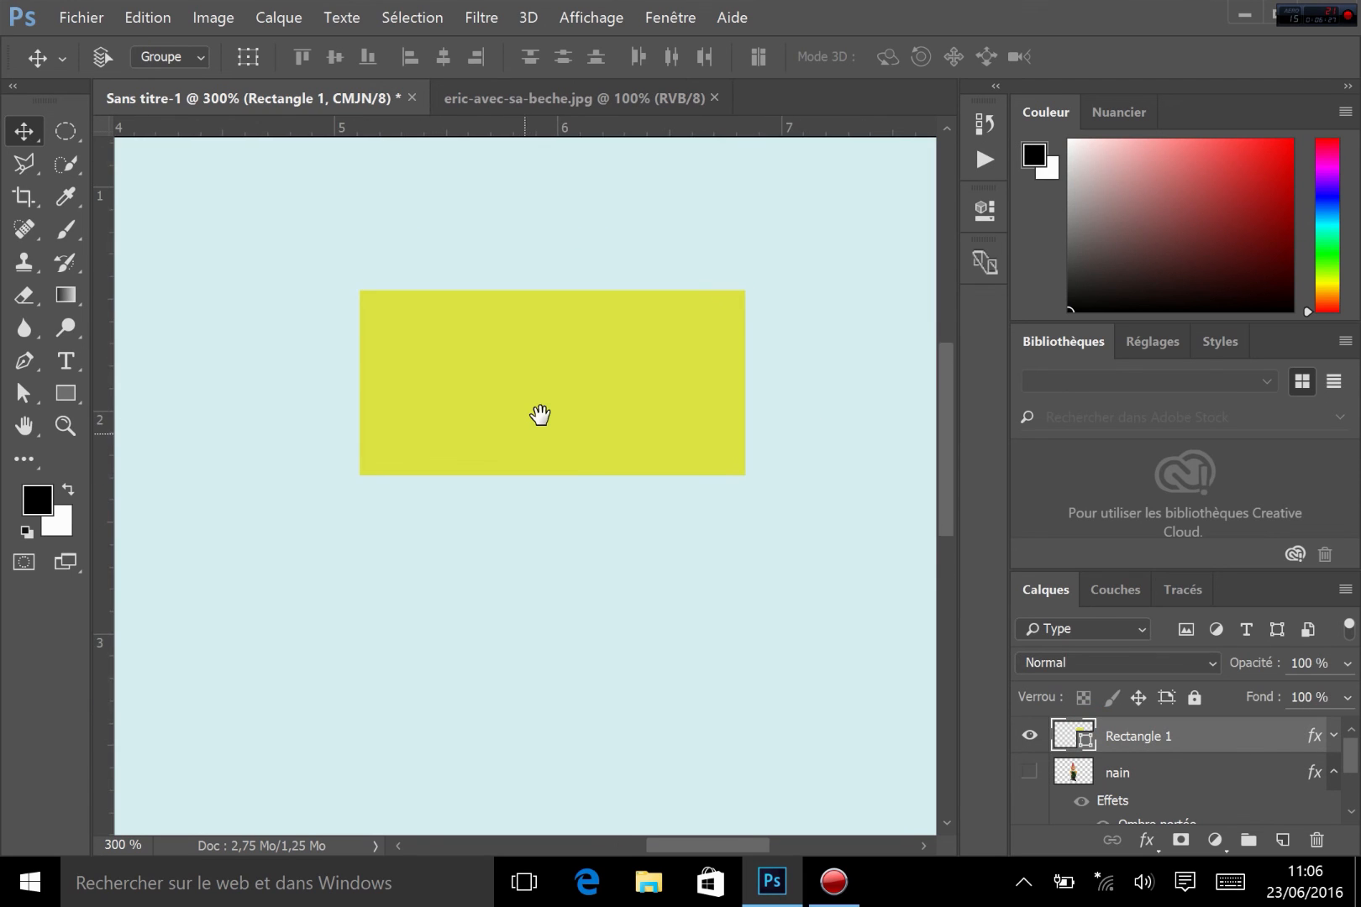
left_click(1146, 840)
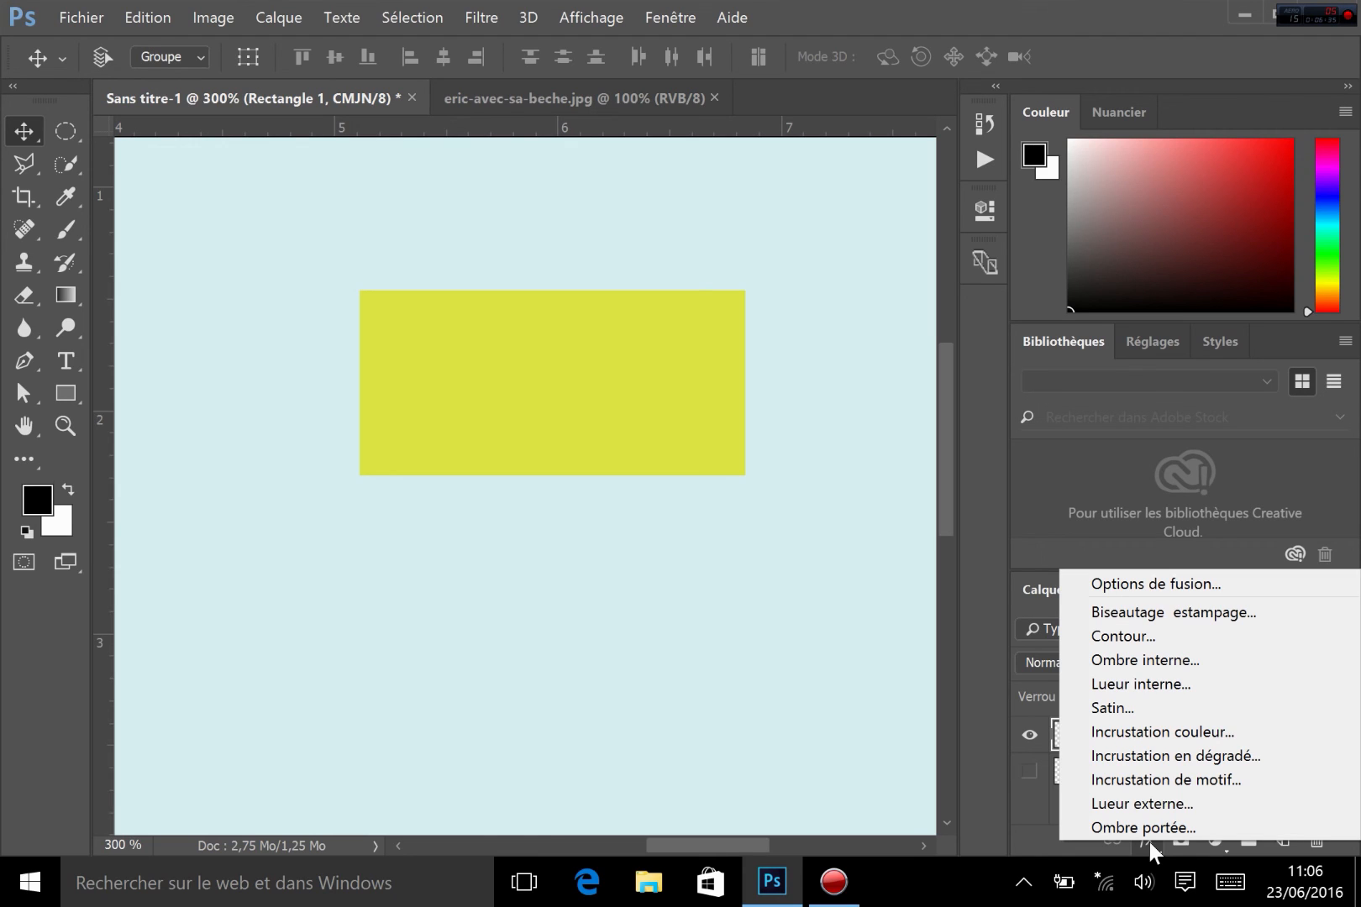
left_click(995, 473)
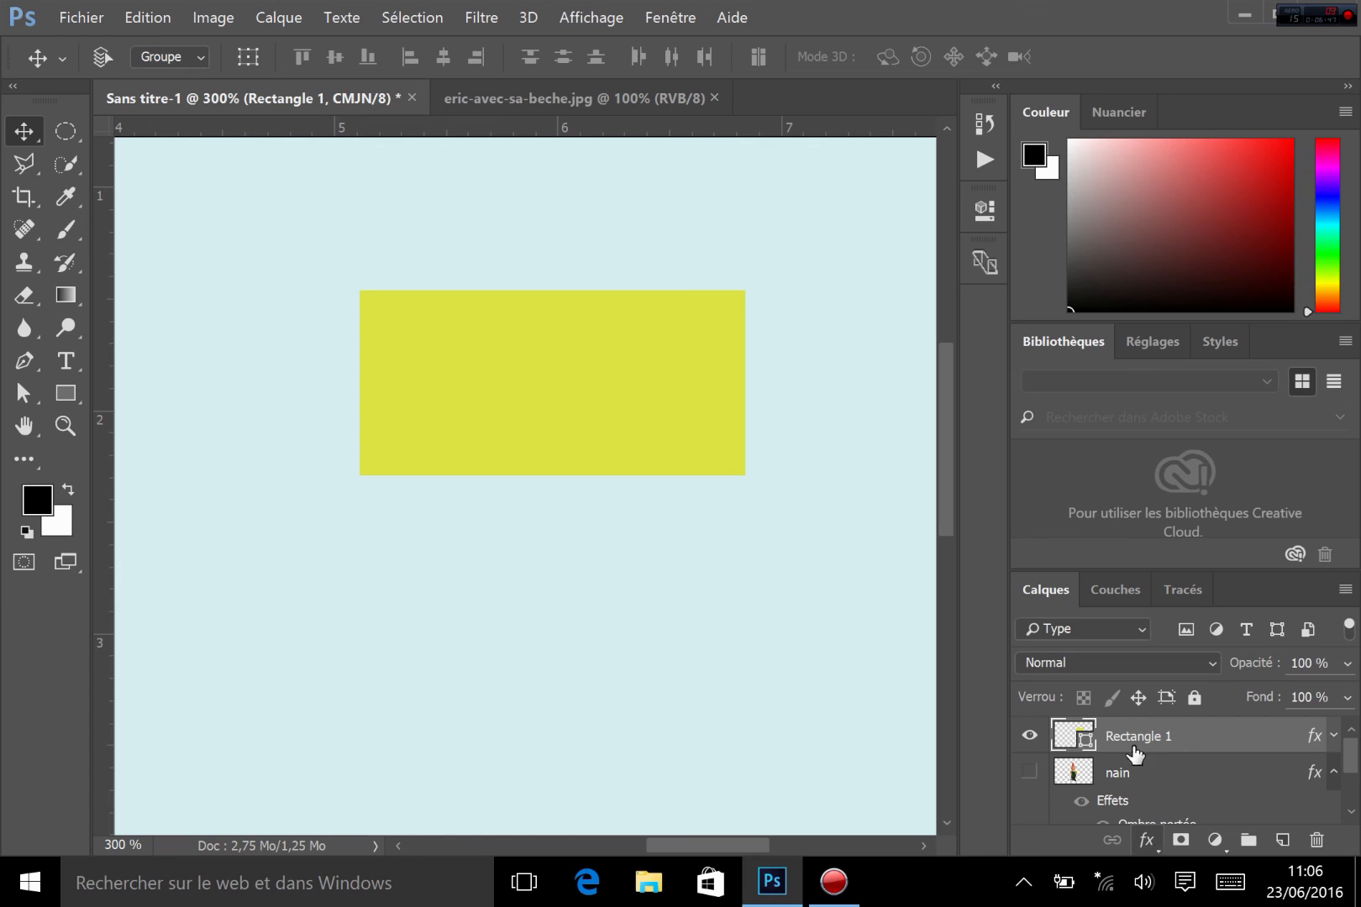
left_click(1144, 841)
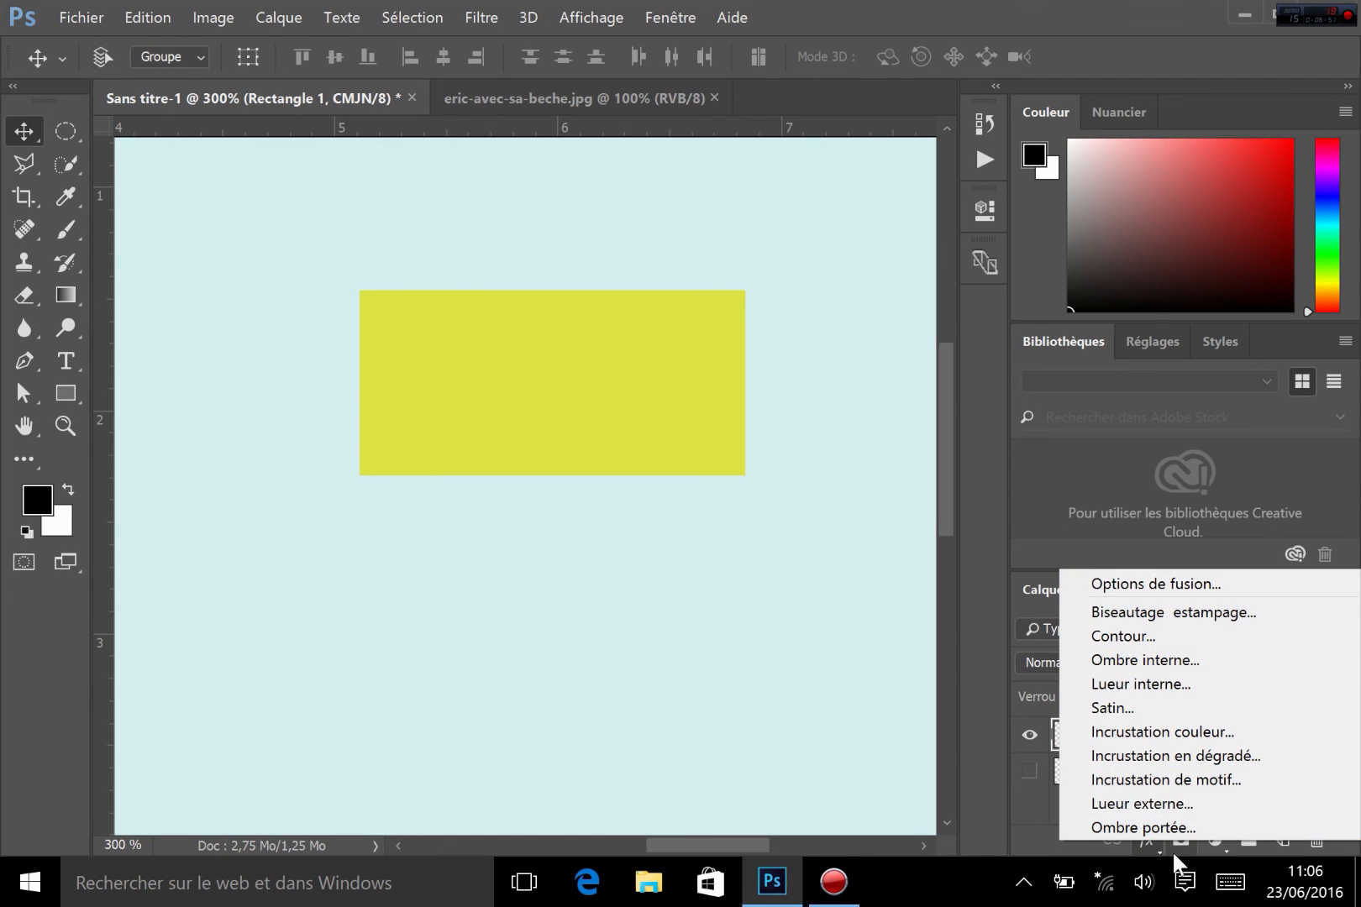
left_click(1046, 836)
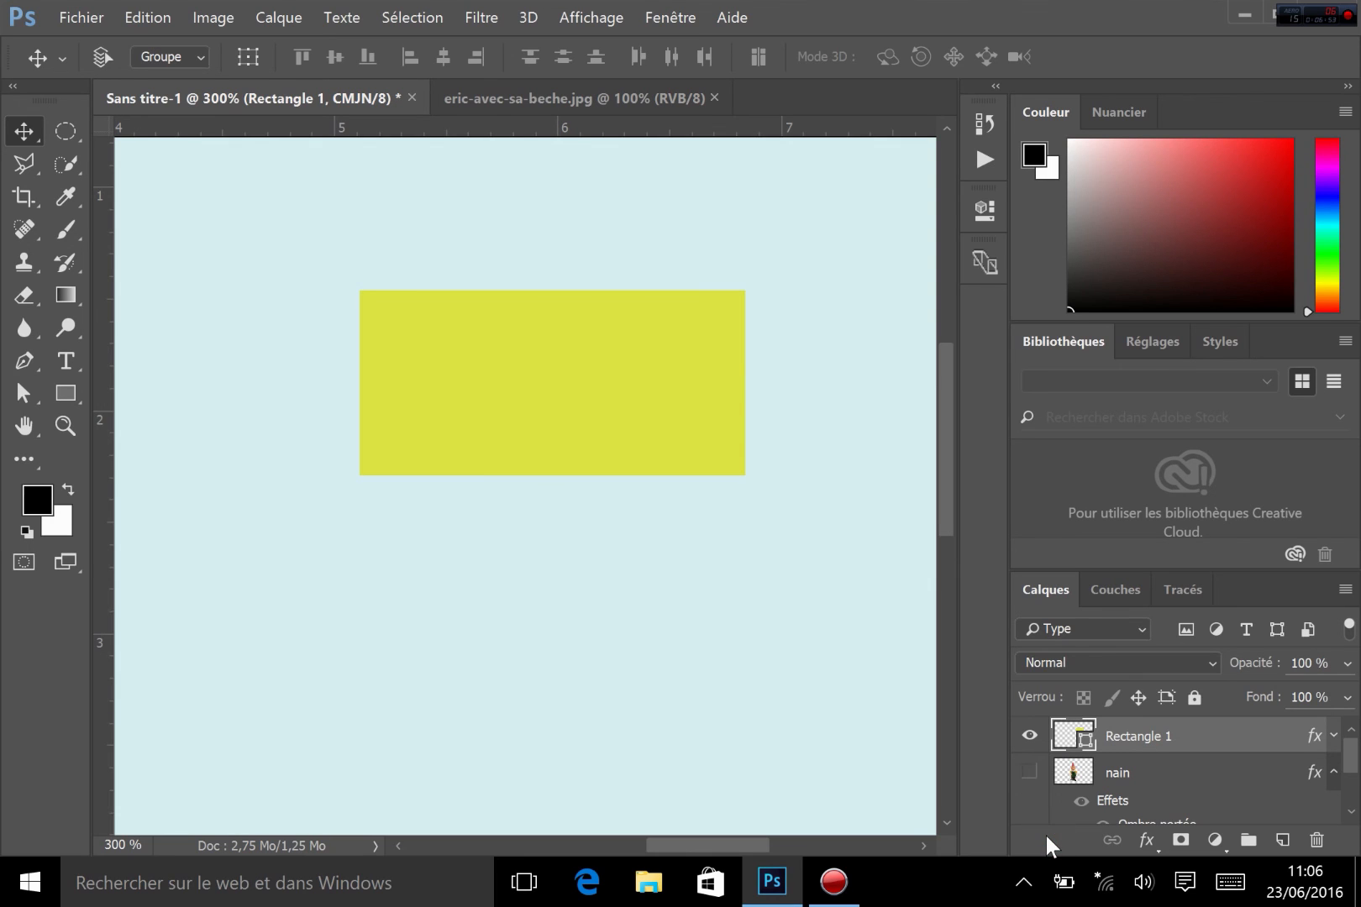
Show the nain layer again and make it the active layer
left_click(1029, 771)
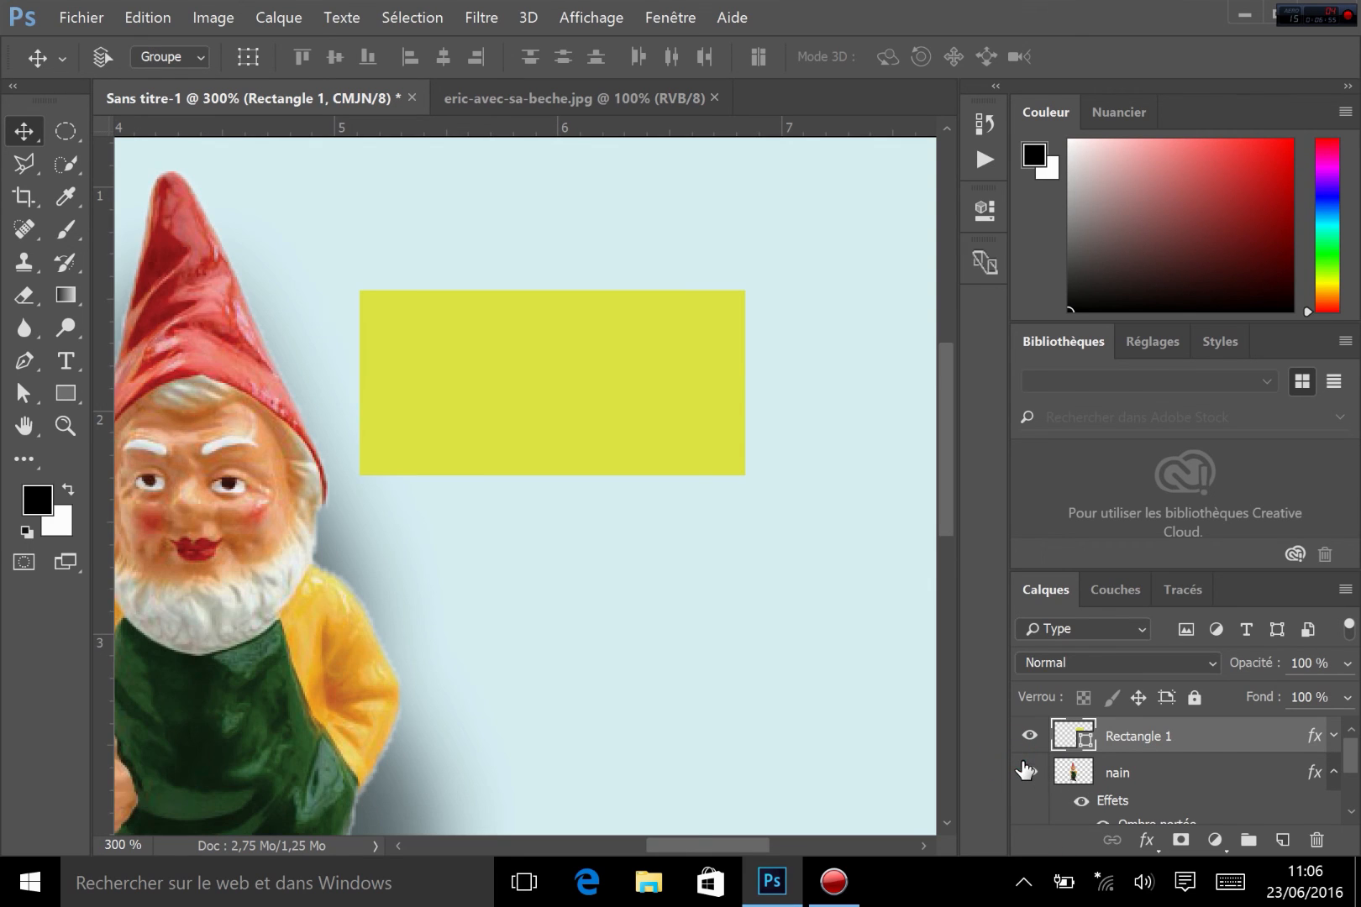
left_click(1109, 772)
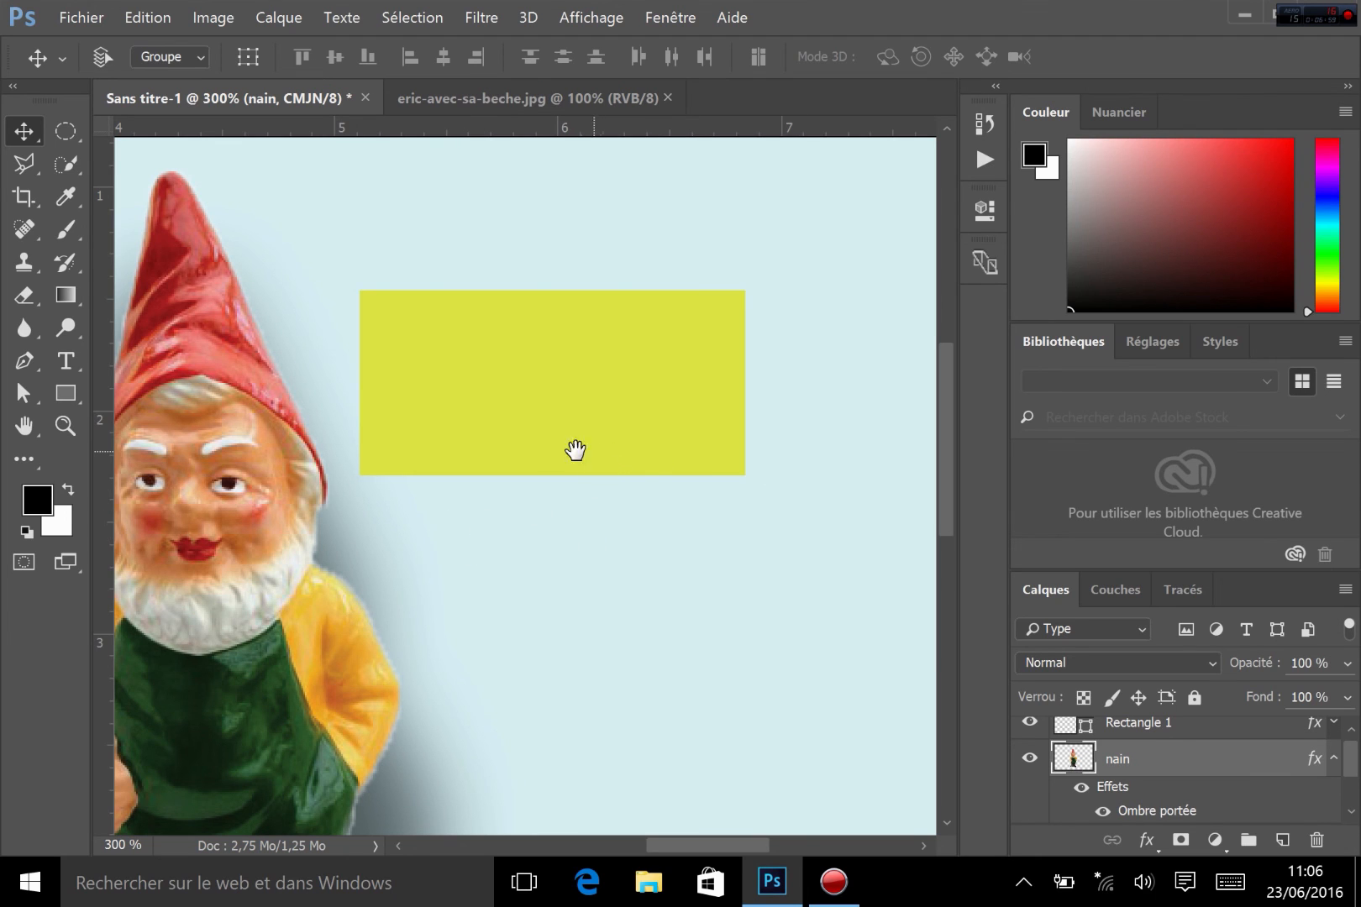
left_click_drag(520, 437, 808, 316)
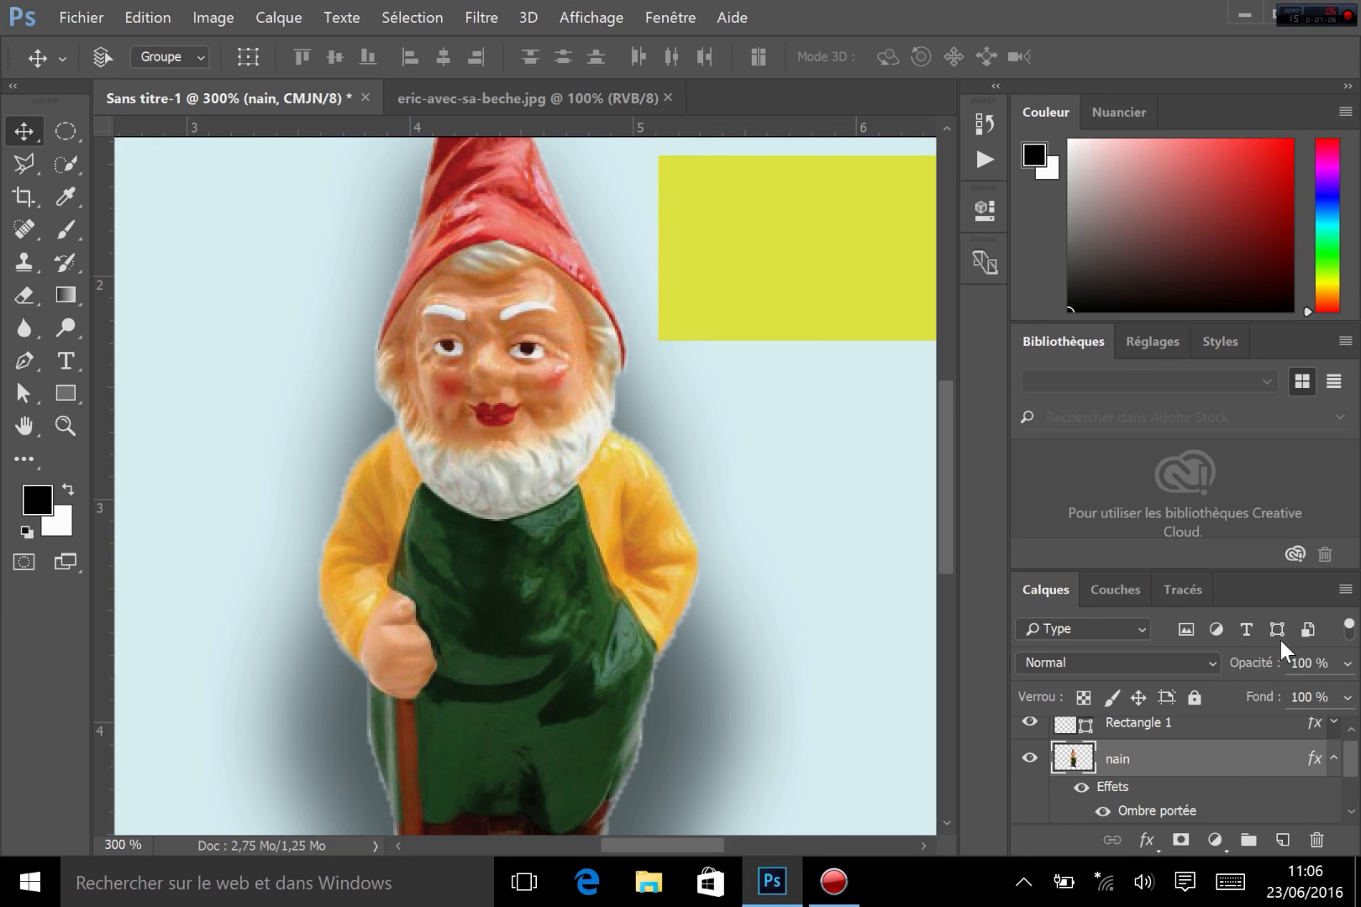
Try the nain layer at 0% opacity and restore its opacity to 100%
left_click(1349, 663)
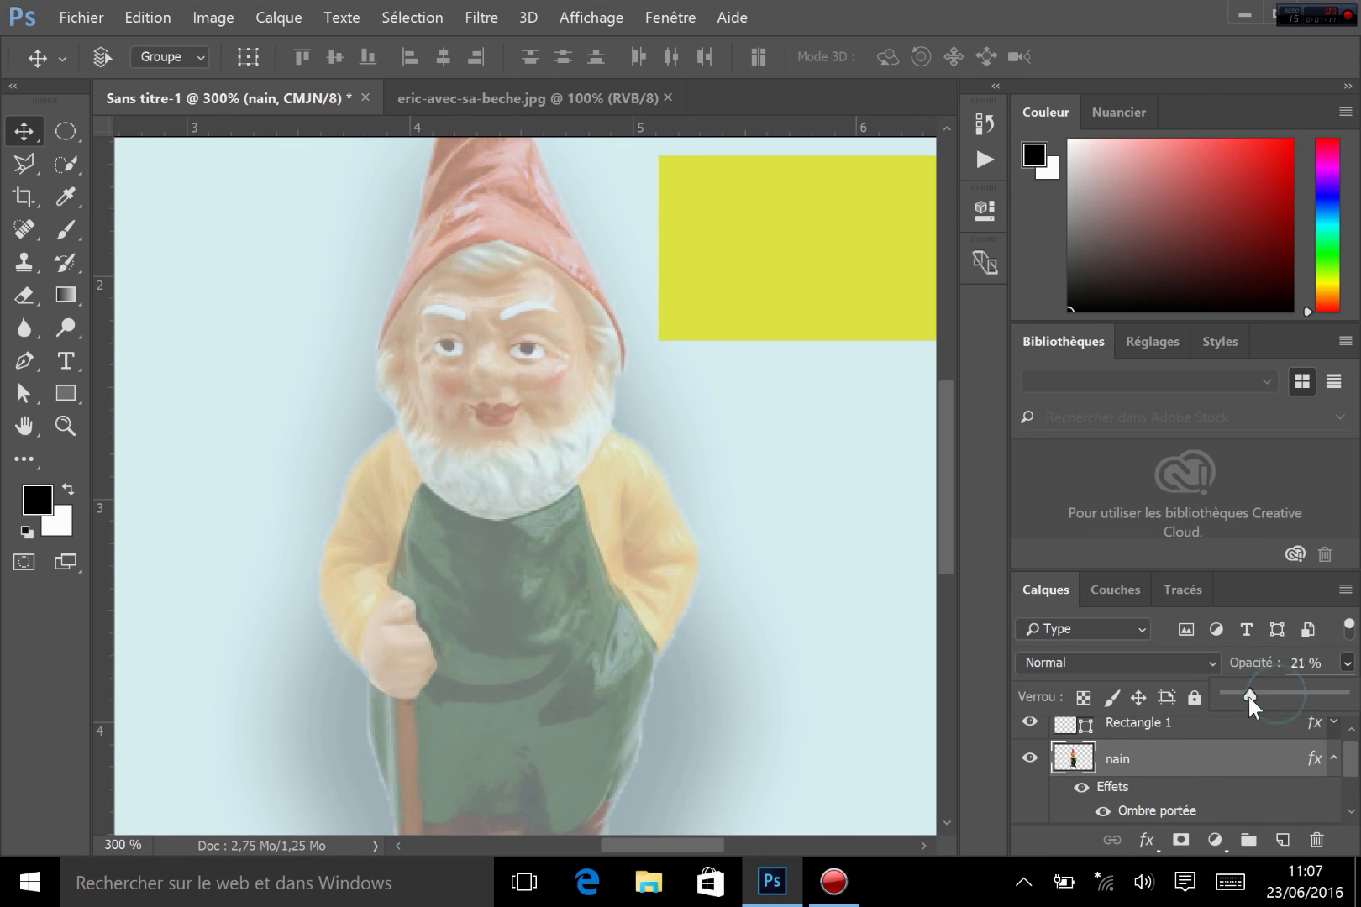
left_click_drag(1248, 696, 1211, 694)
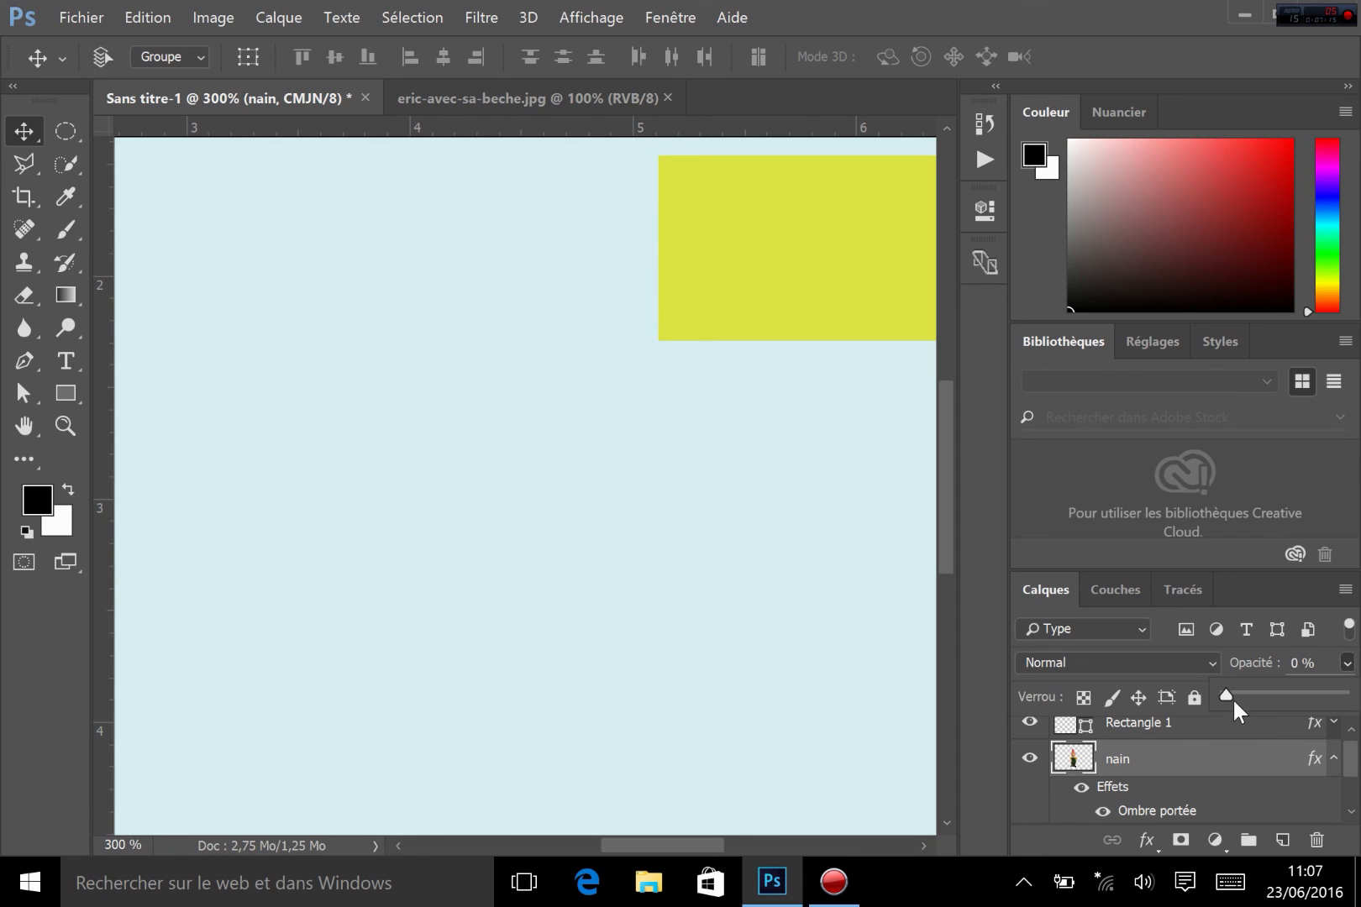
left_click_drag(1227, 699, 1344, 696)
left_click(1300, 671)
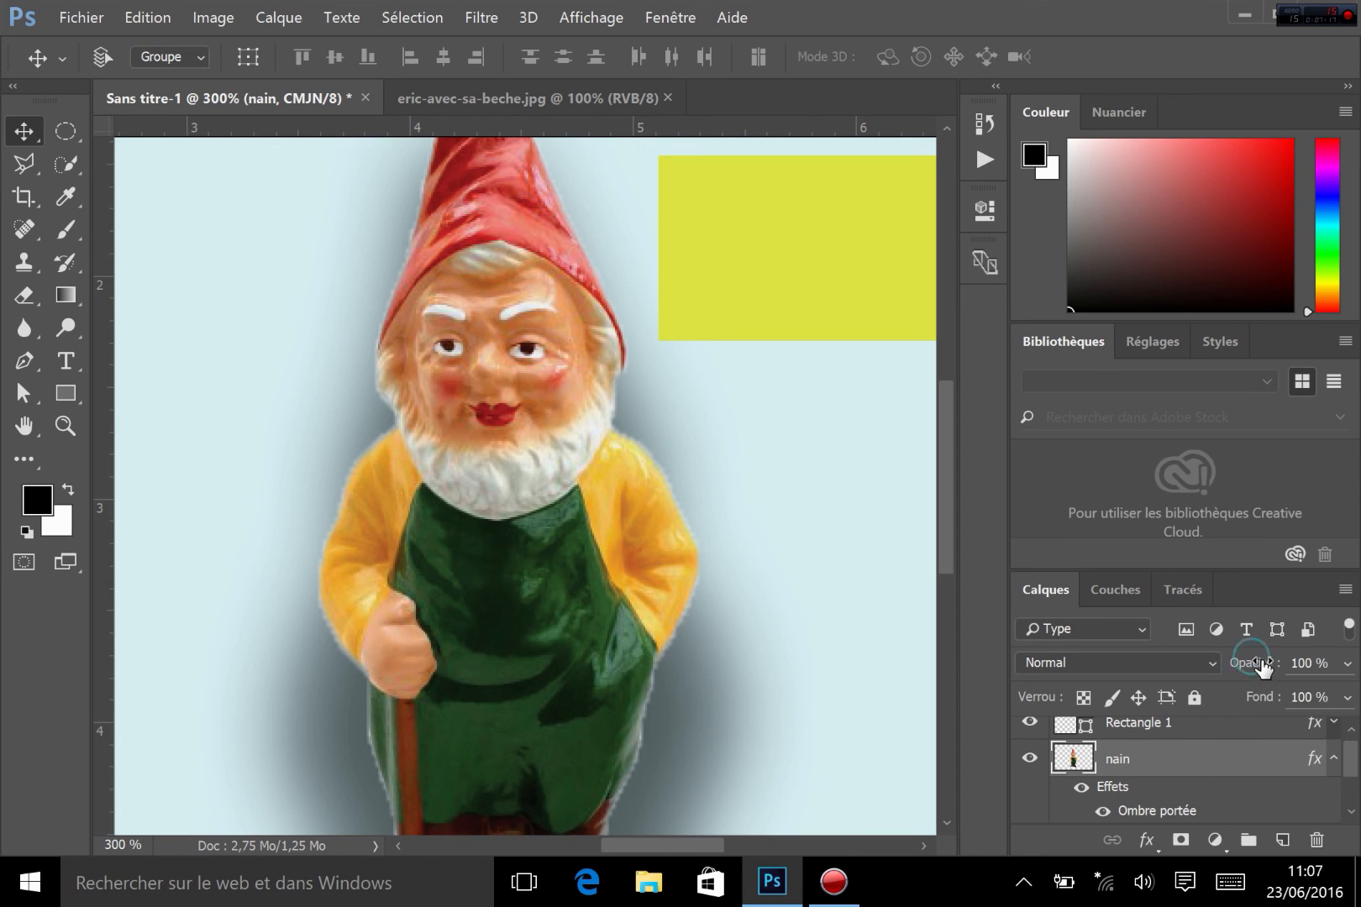
Try the nain layer at 0% fill opacity and restore its fill to 100%
left_click(1346, 698)
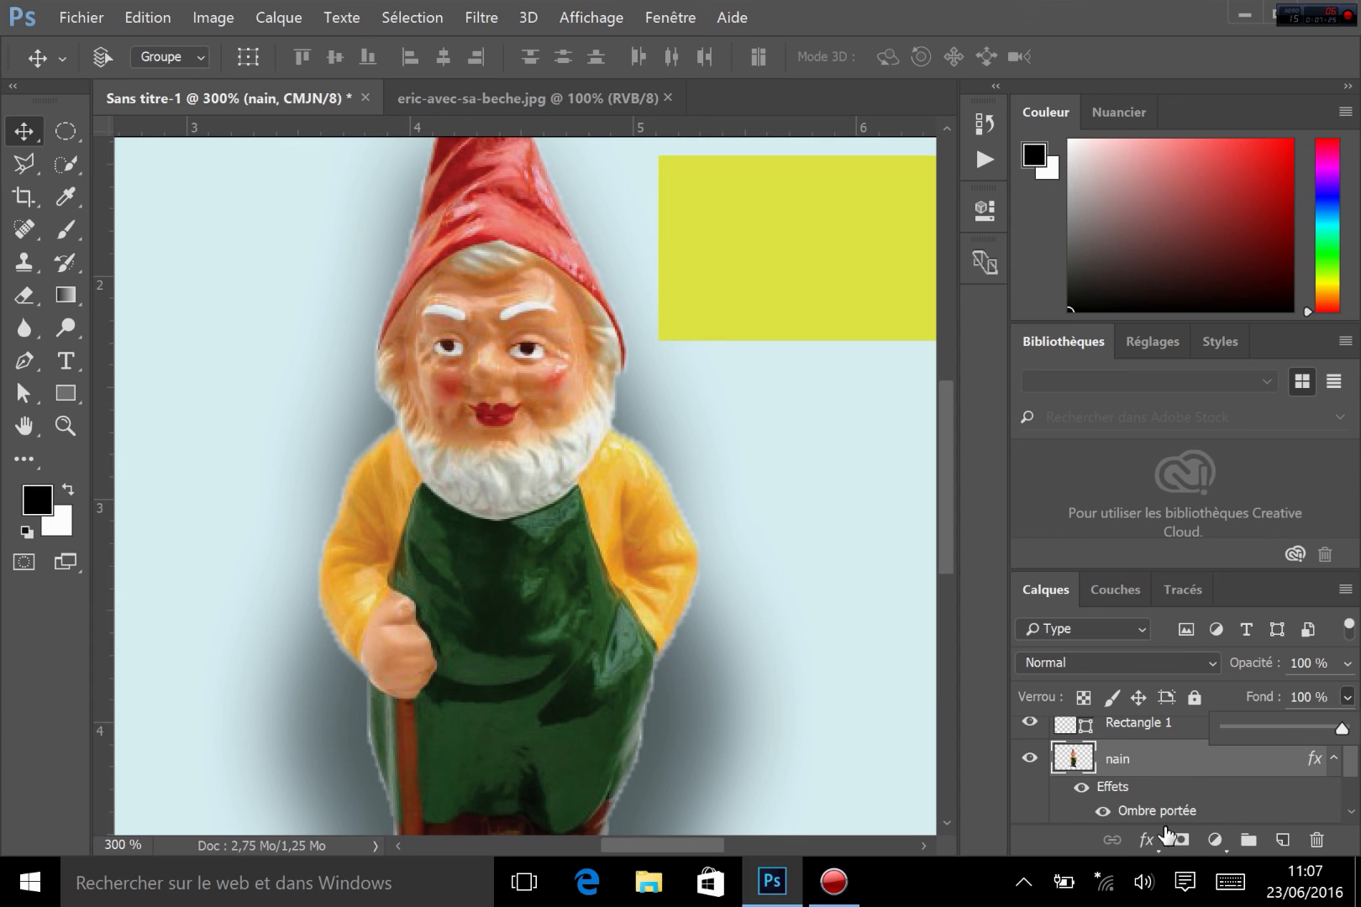
left_click_drag(1324, 734, 1215, 731)
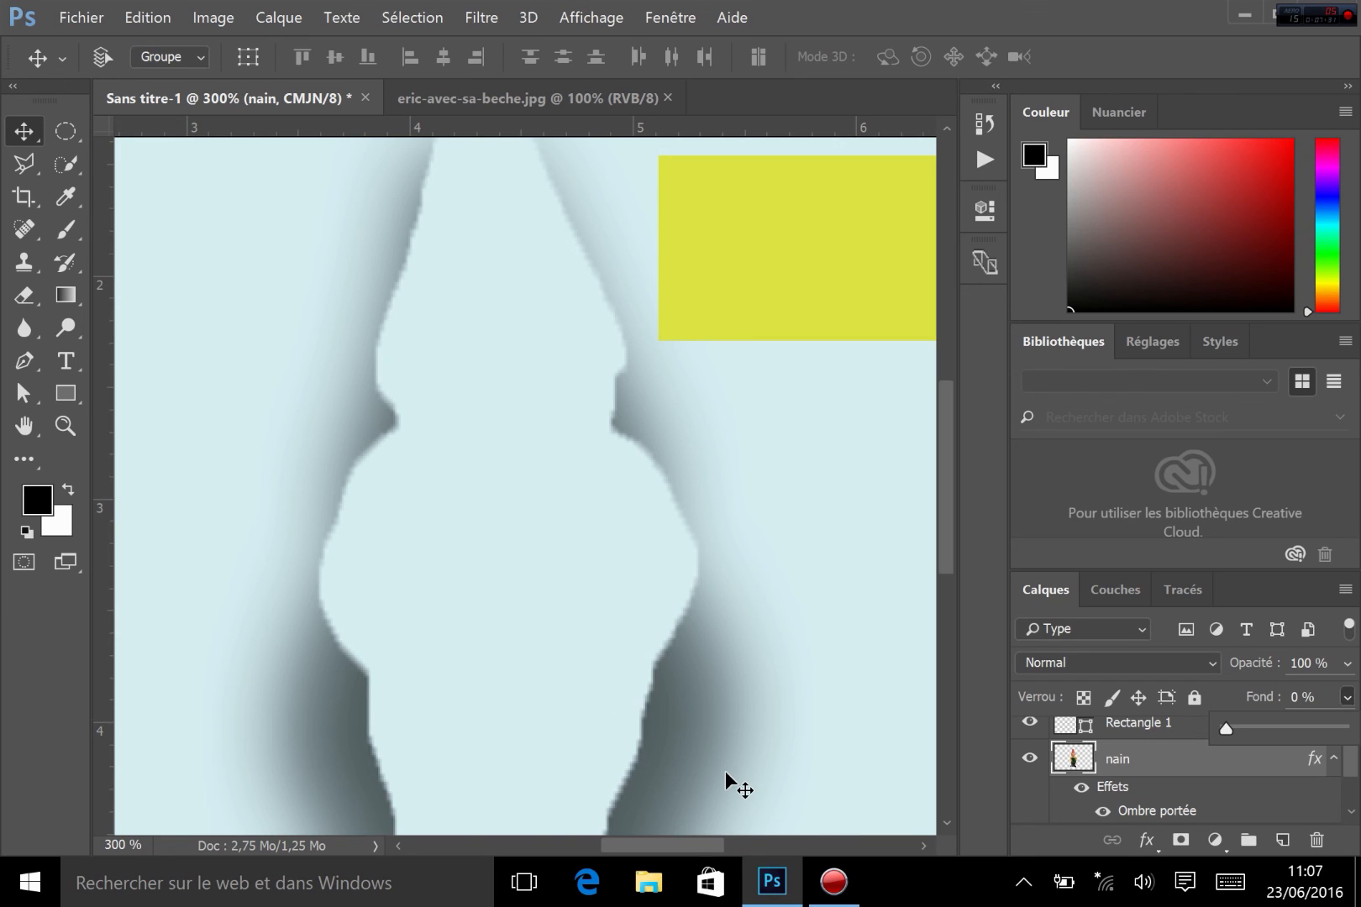
left_click_drag(1241, 739, 1356, 733)
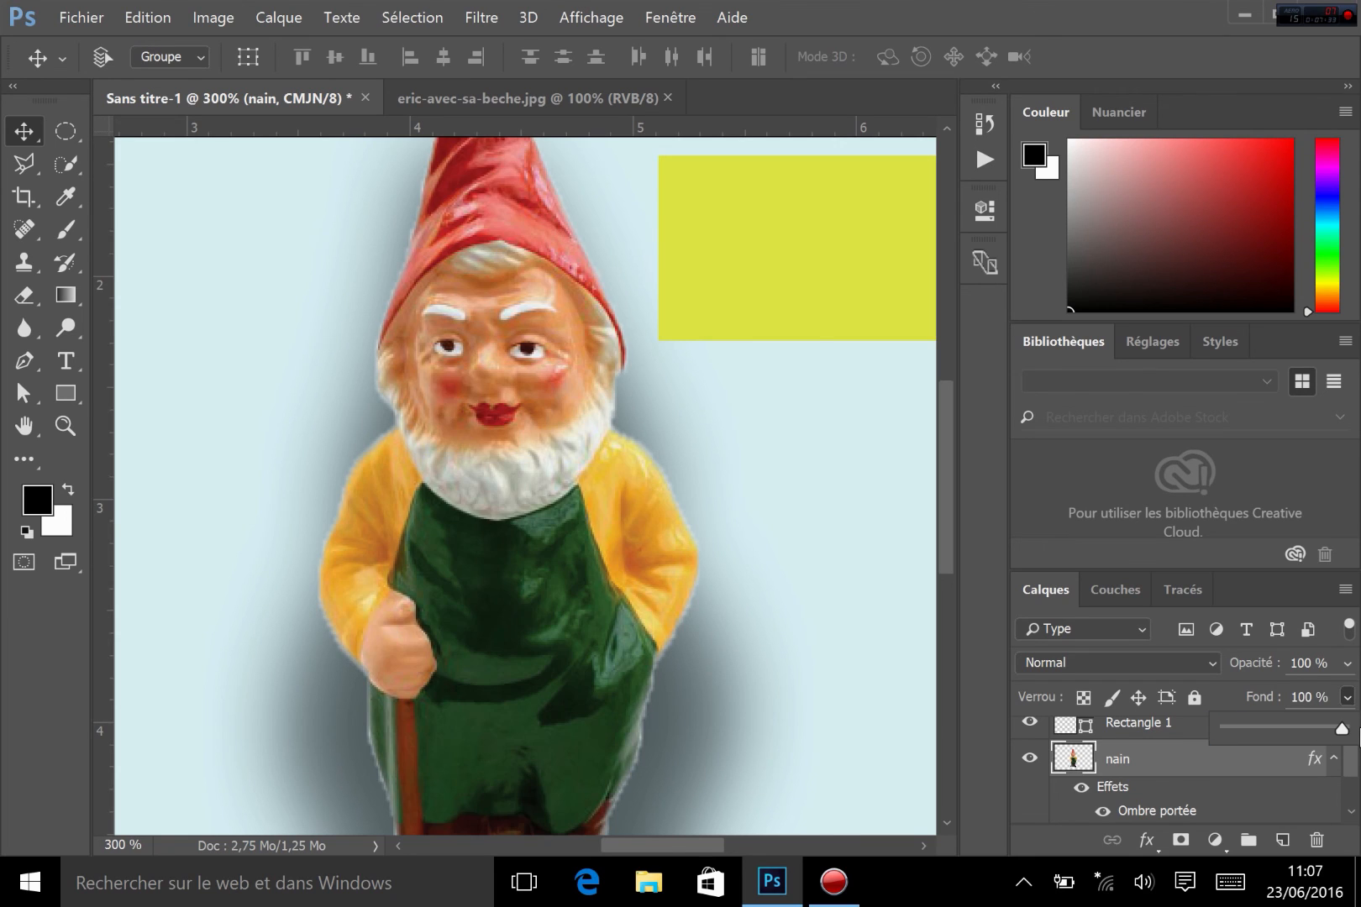
left_click(1256, 674)
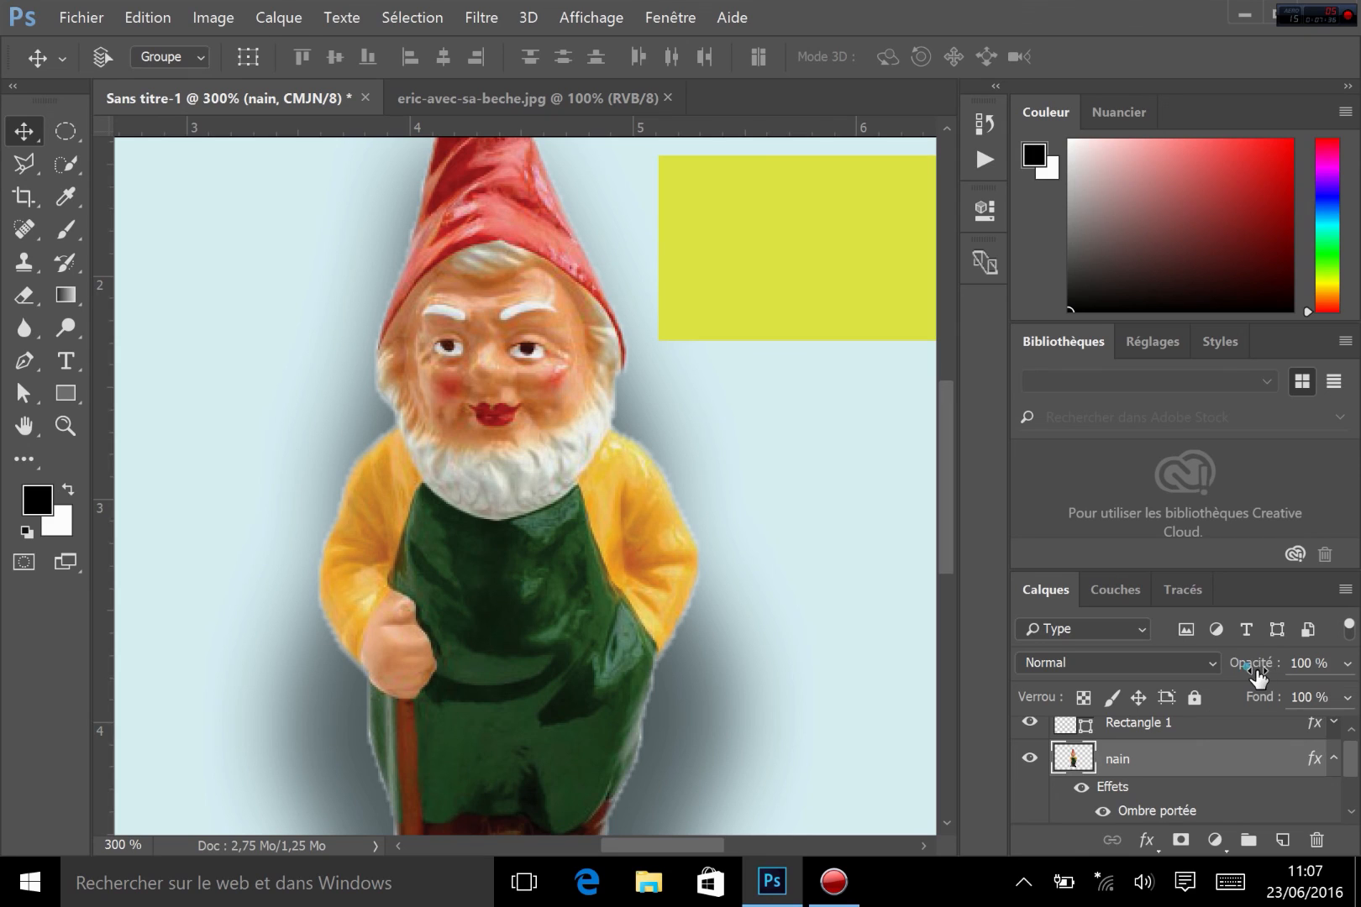